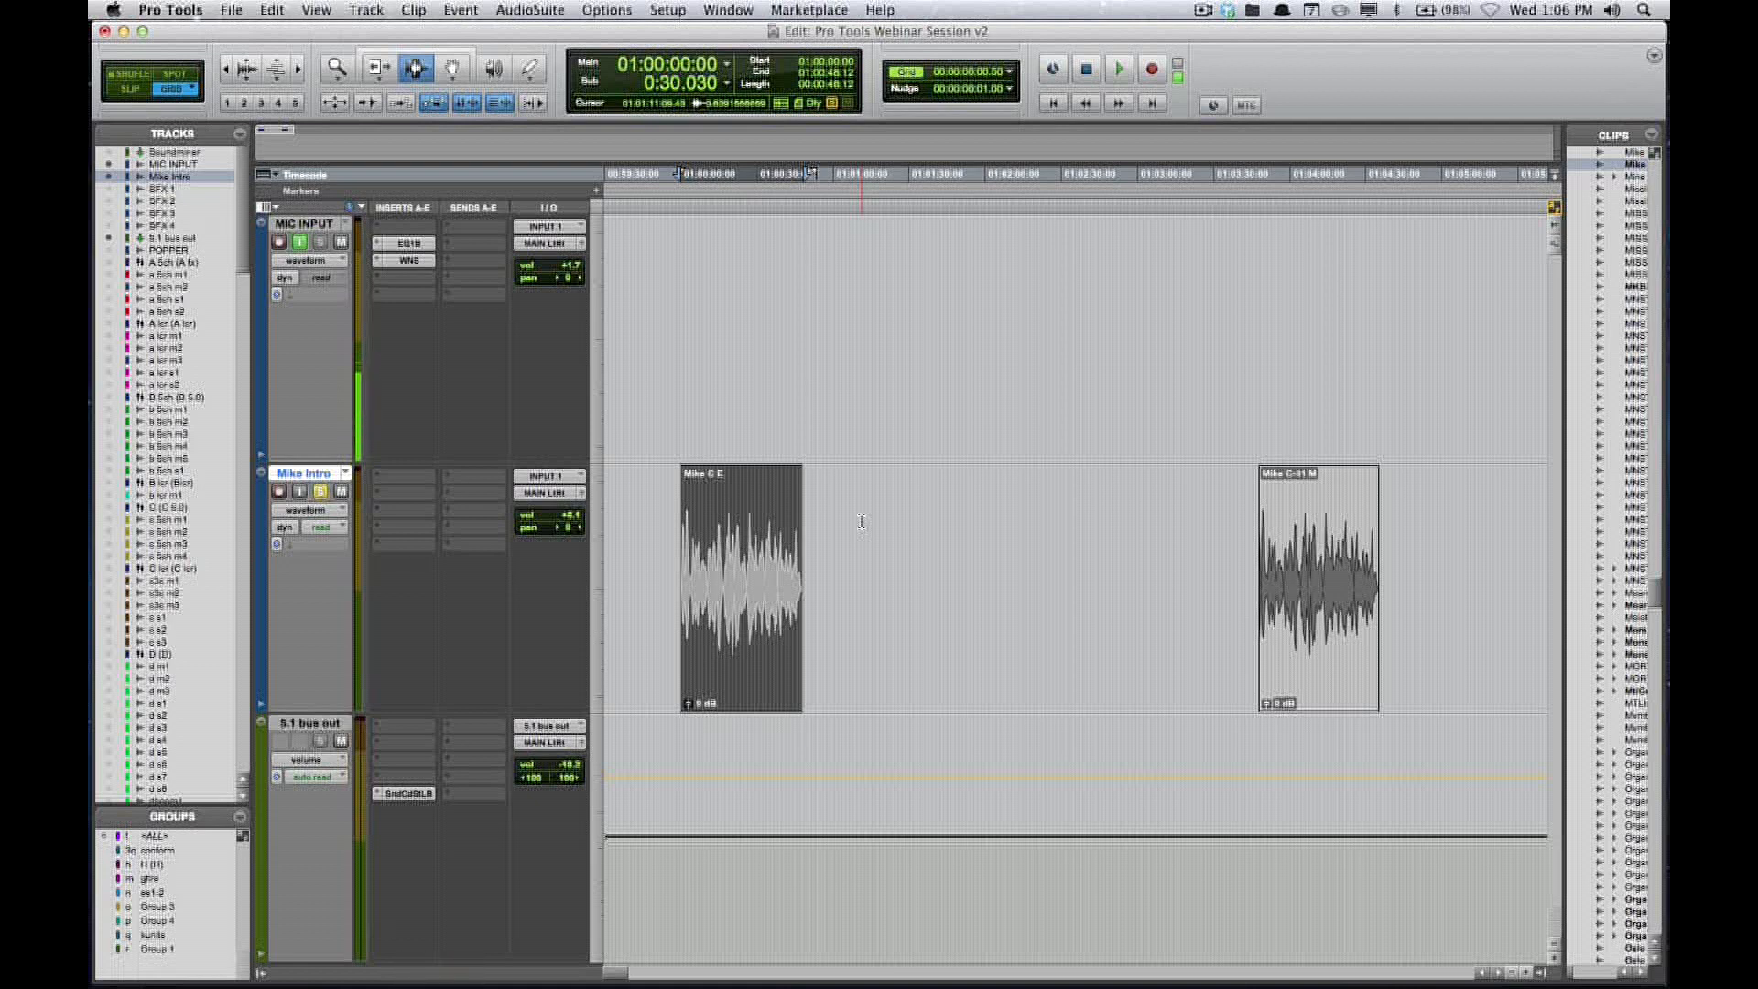
- Recall memory location 2 to show the SFX 1 and SFX 2 tracks
click(833, 510)
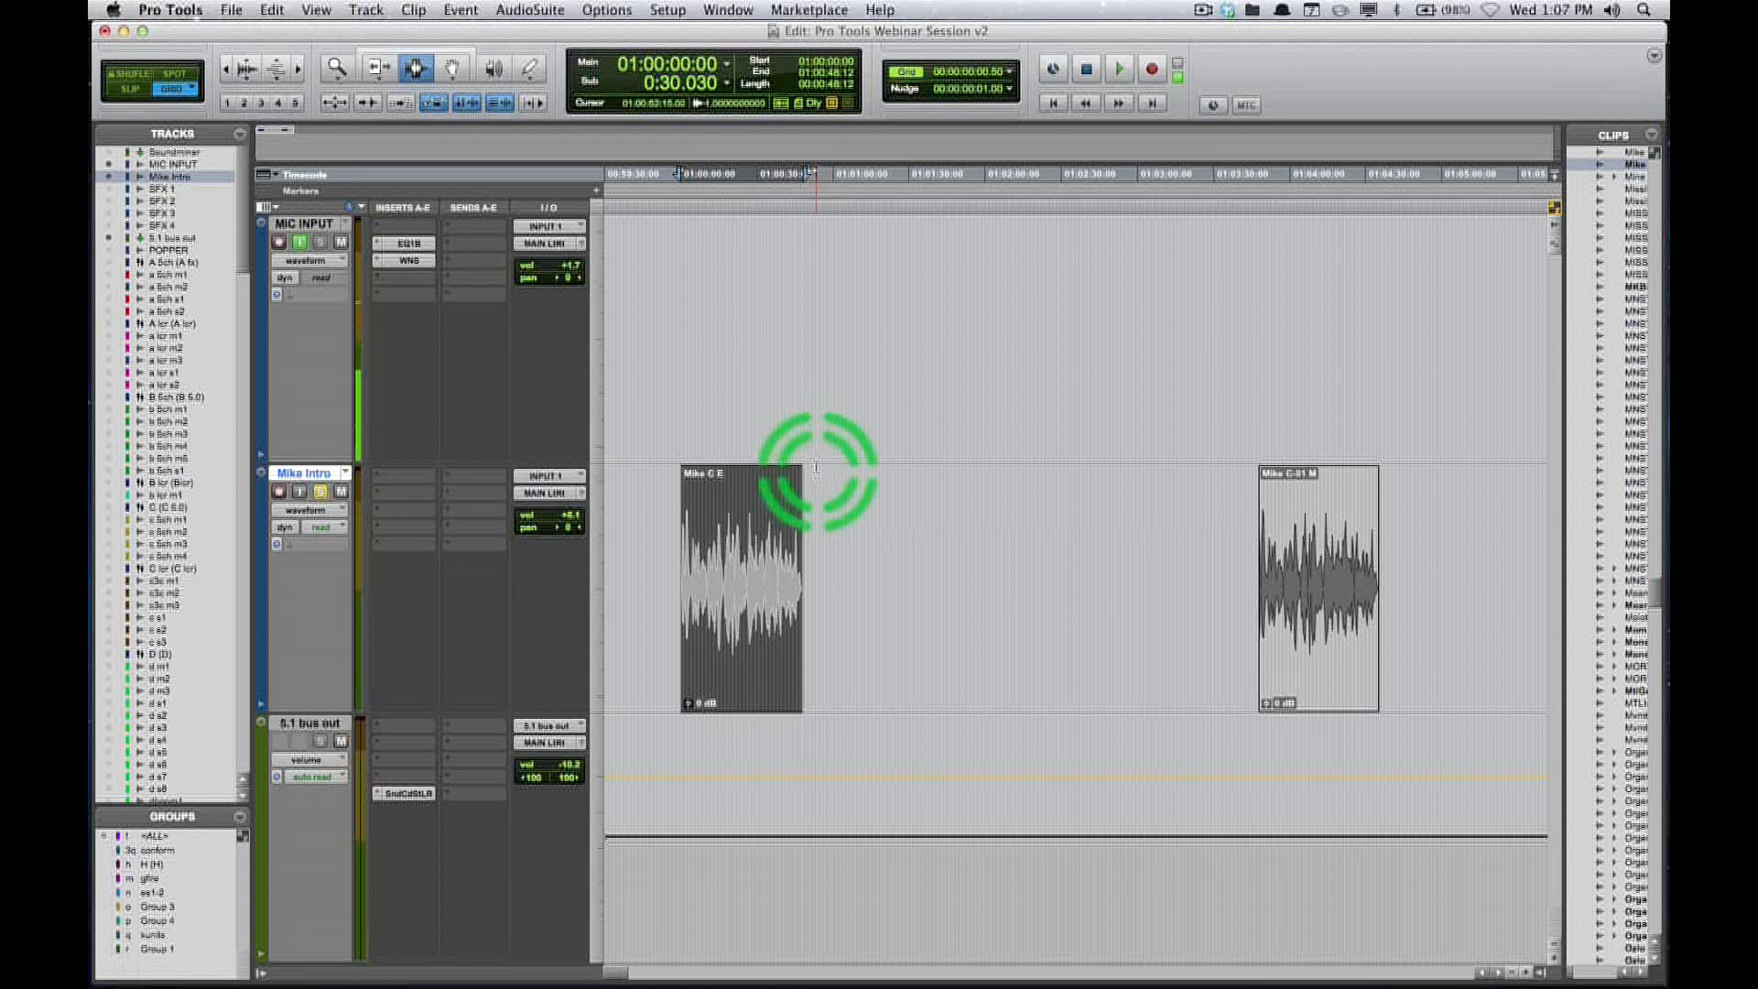
key(KP_Decimal)
key(KP_2)
key(KP_Decimal)
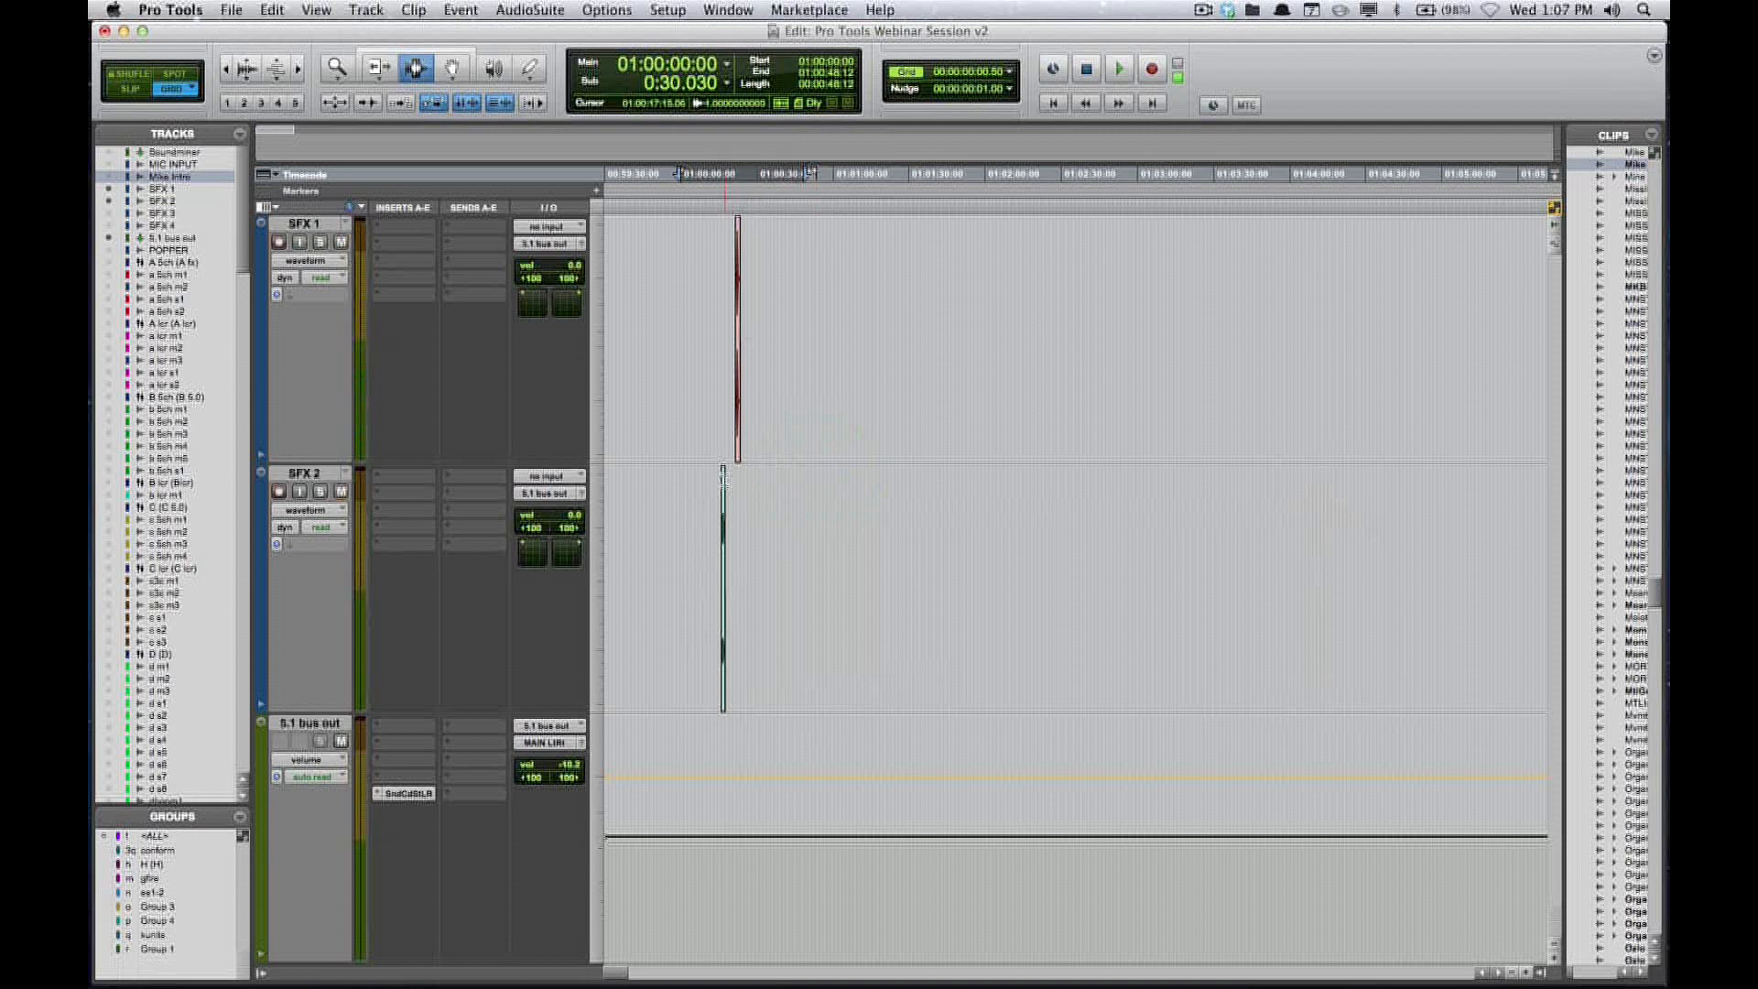
- Zoom in on the effects clips and extend the end of the bullwhip clip on SFX 1 to include more cracks
click(722, 478)
key(t)
key(t)
key(t)
drag(1189, 404, 1279, 405)
key(F6)
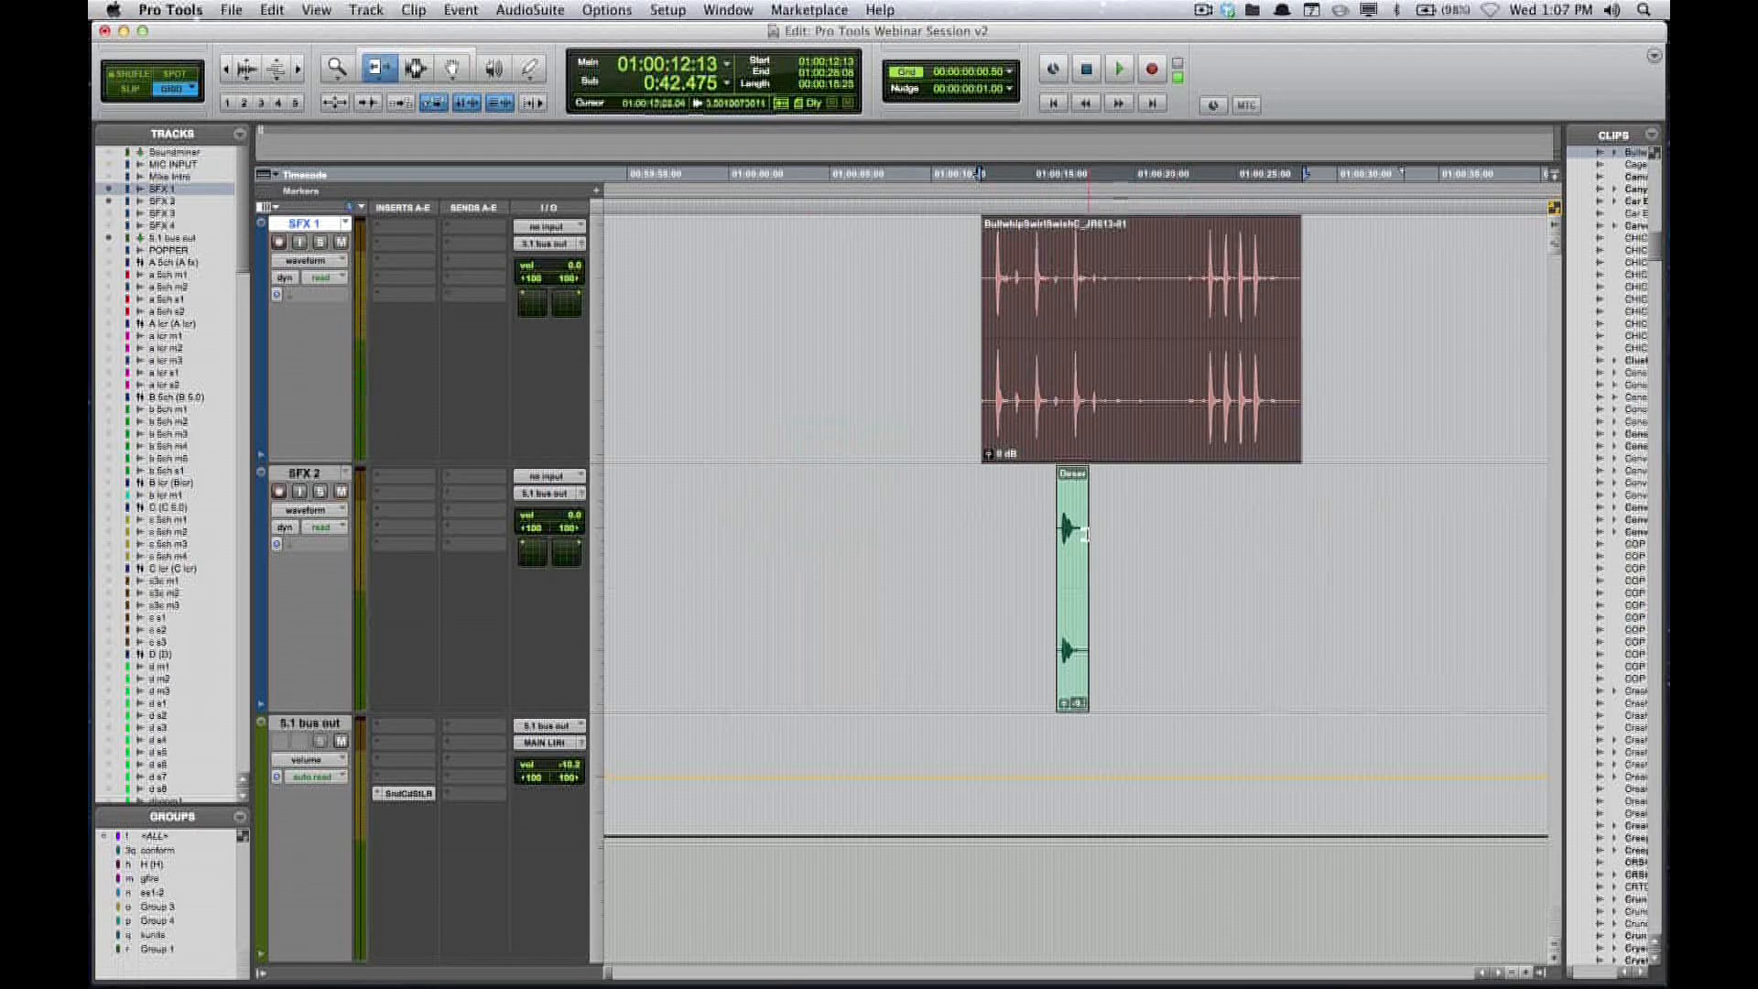
- Extend the end of the pistol clip on SFX 2 and move the clip to start at about 01:00:29:06
drag(1081, 533, 1368, 558)
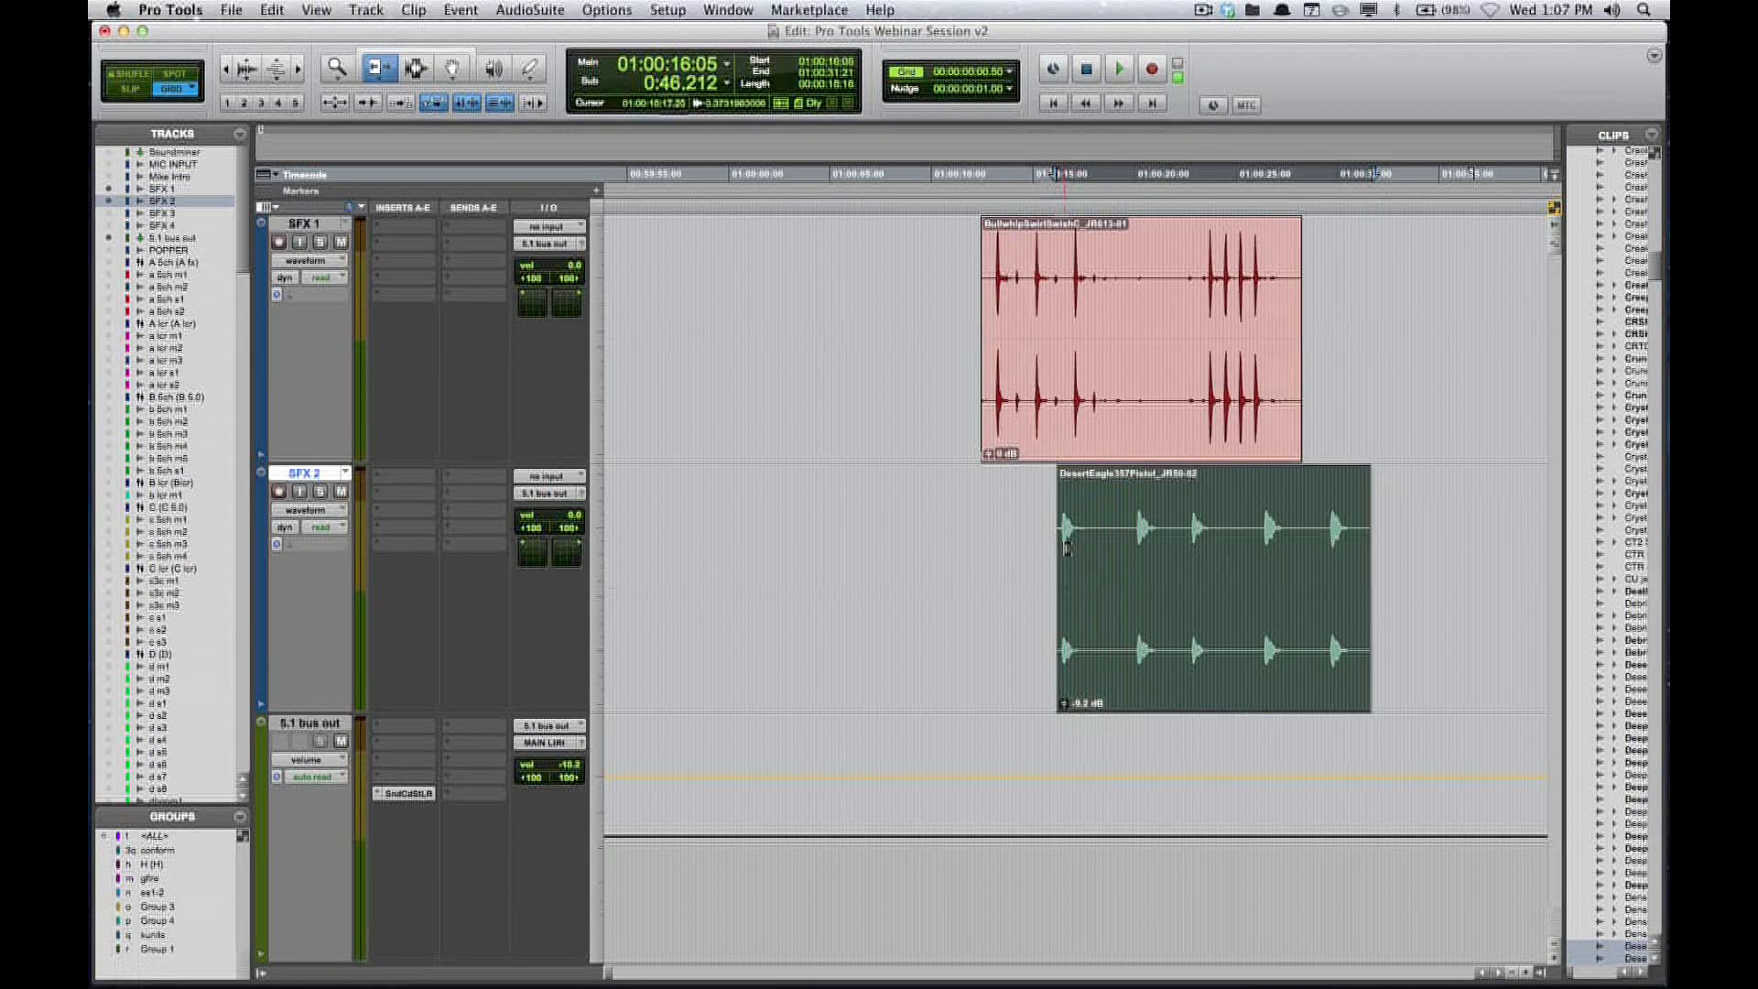
key(F8)
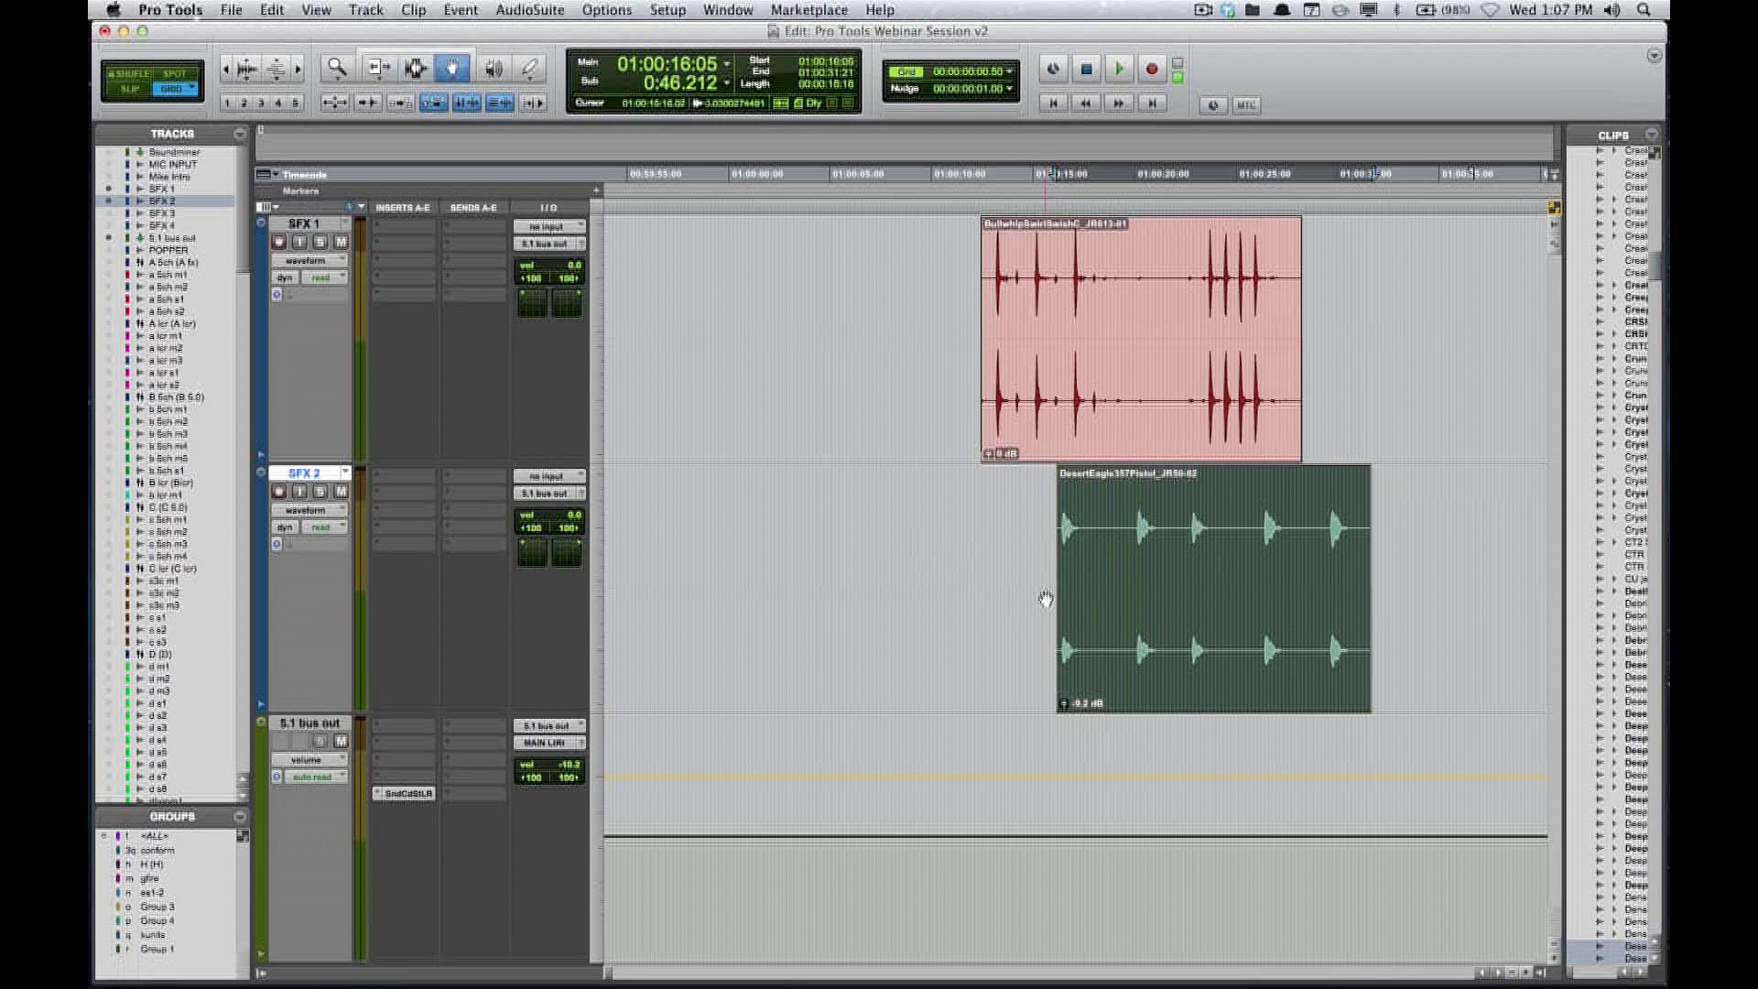
drag(1085, 586, 1350, 596)
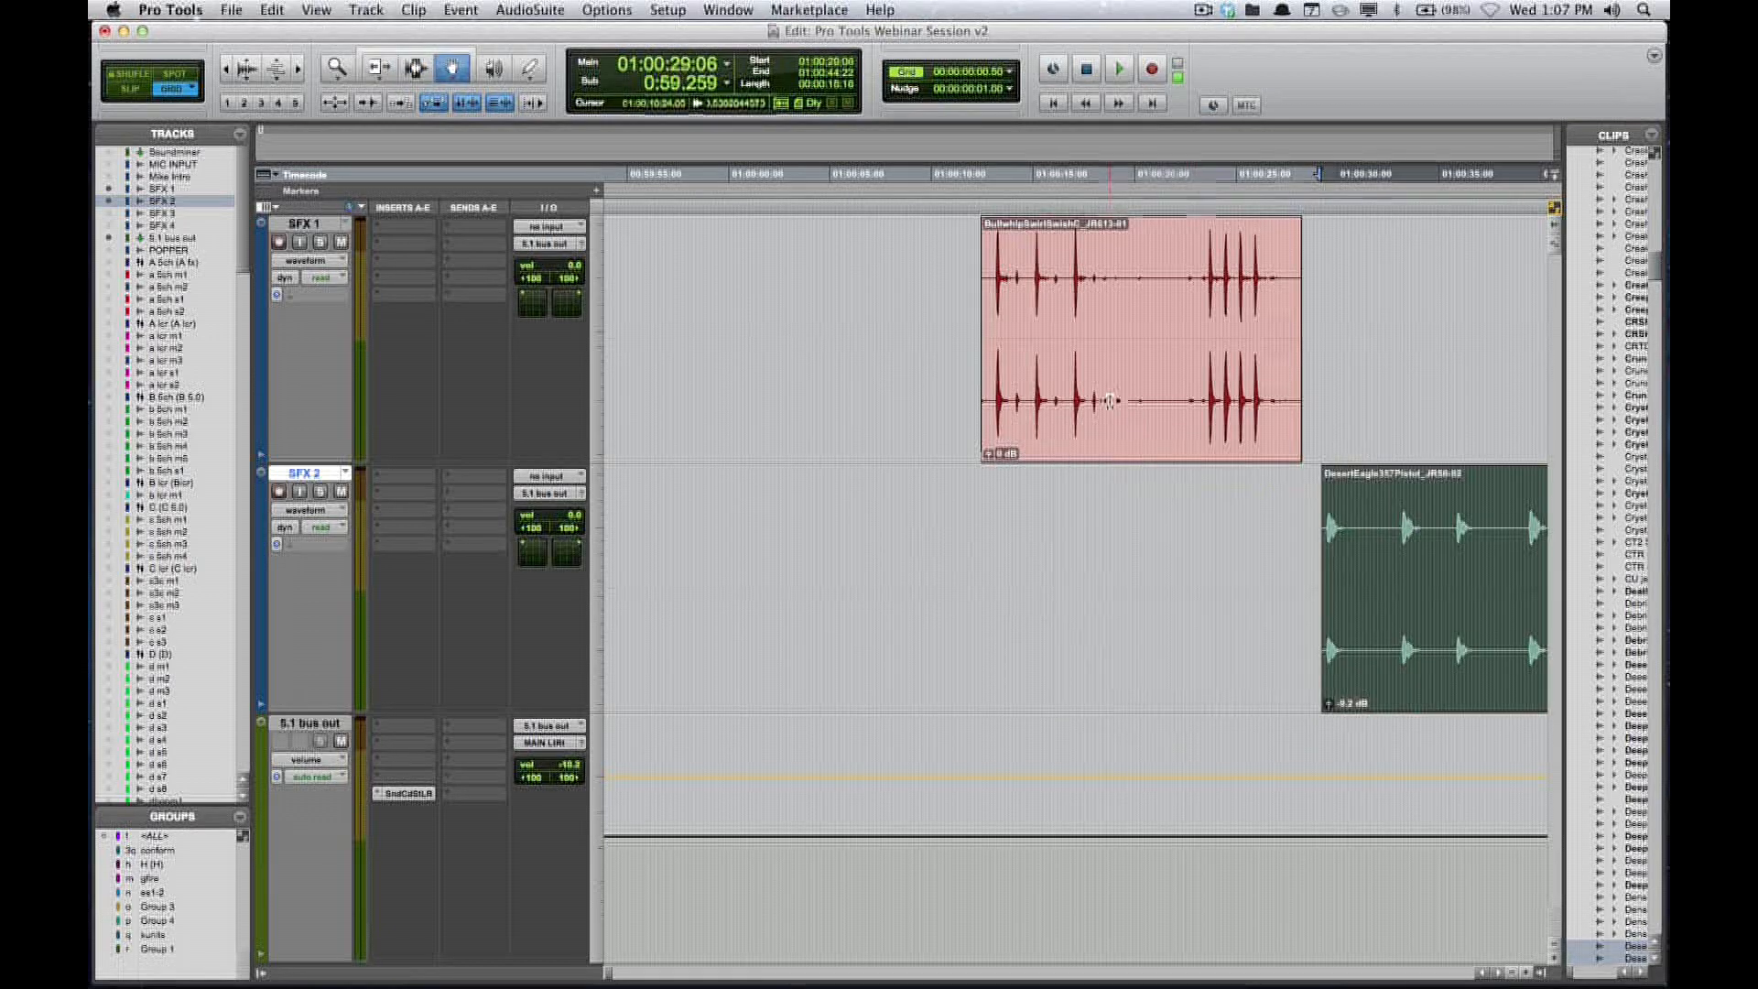
- Solo SFX 1 and play the first crack in the bullwhip clip
key(F7)
click(998, 340)
key(shift+s)
key(space)
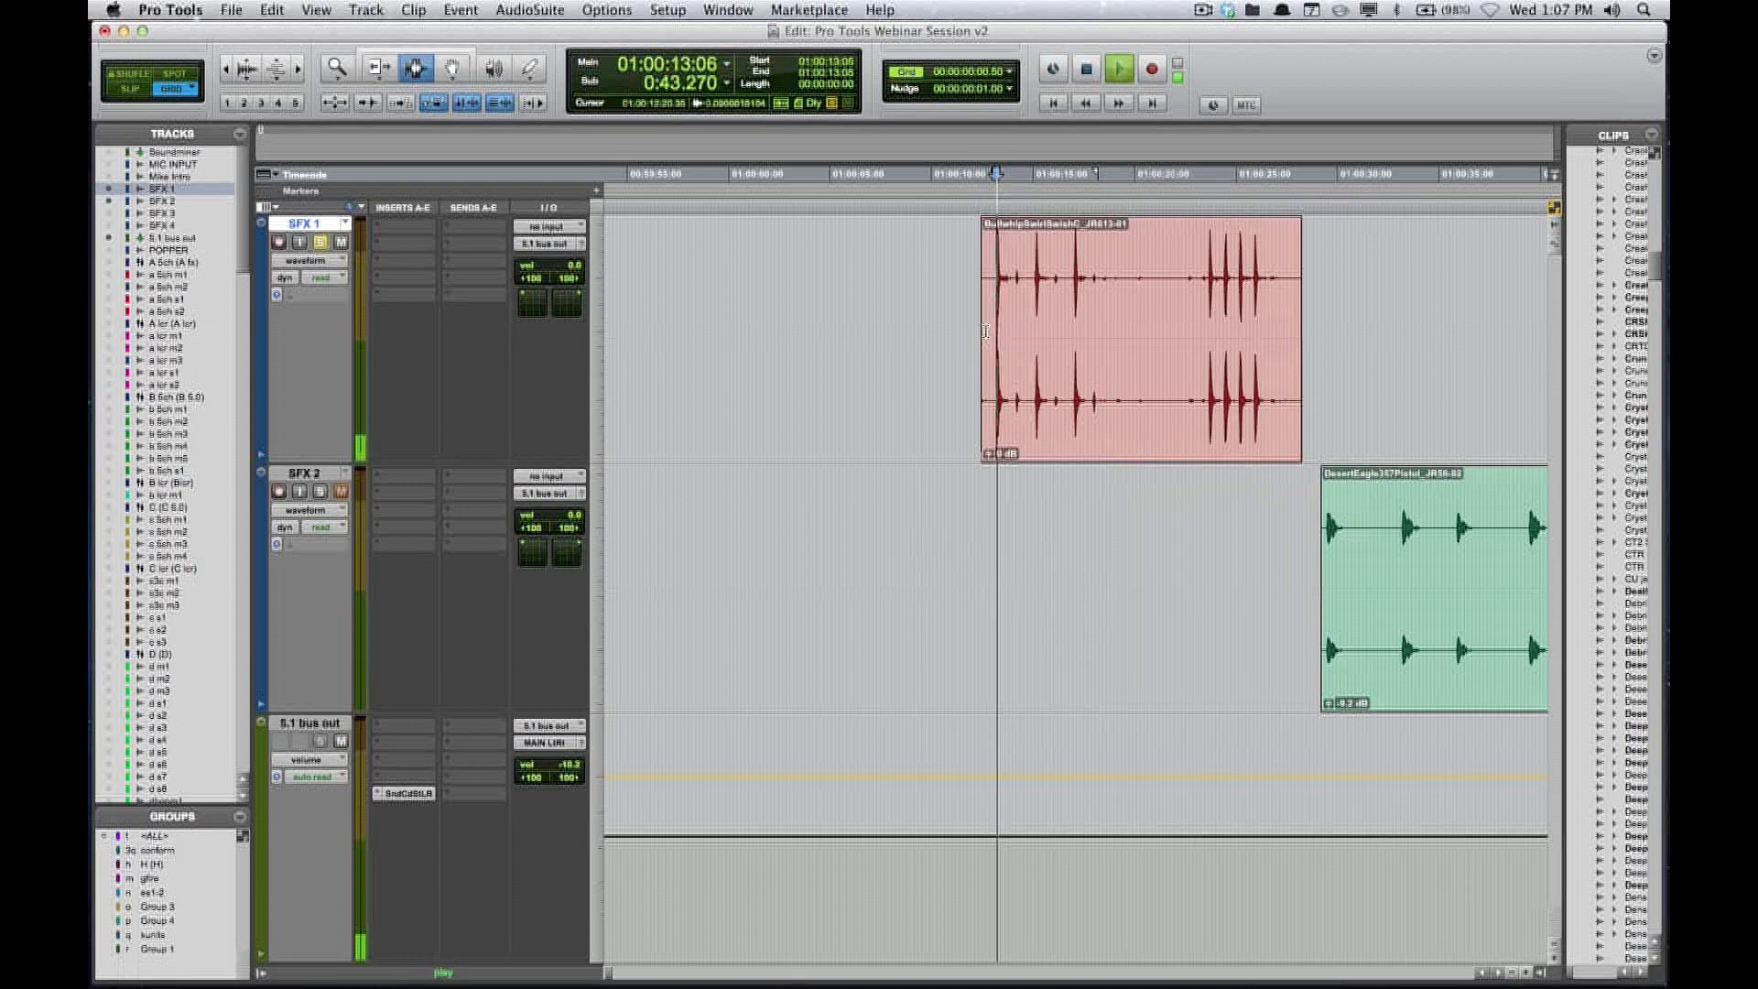
key(space)
- Solo SFX 2 and audition the first gunshot from the start of the pistol clip
click(1316, 542)
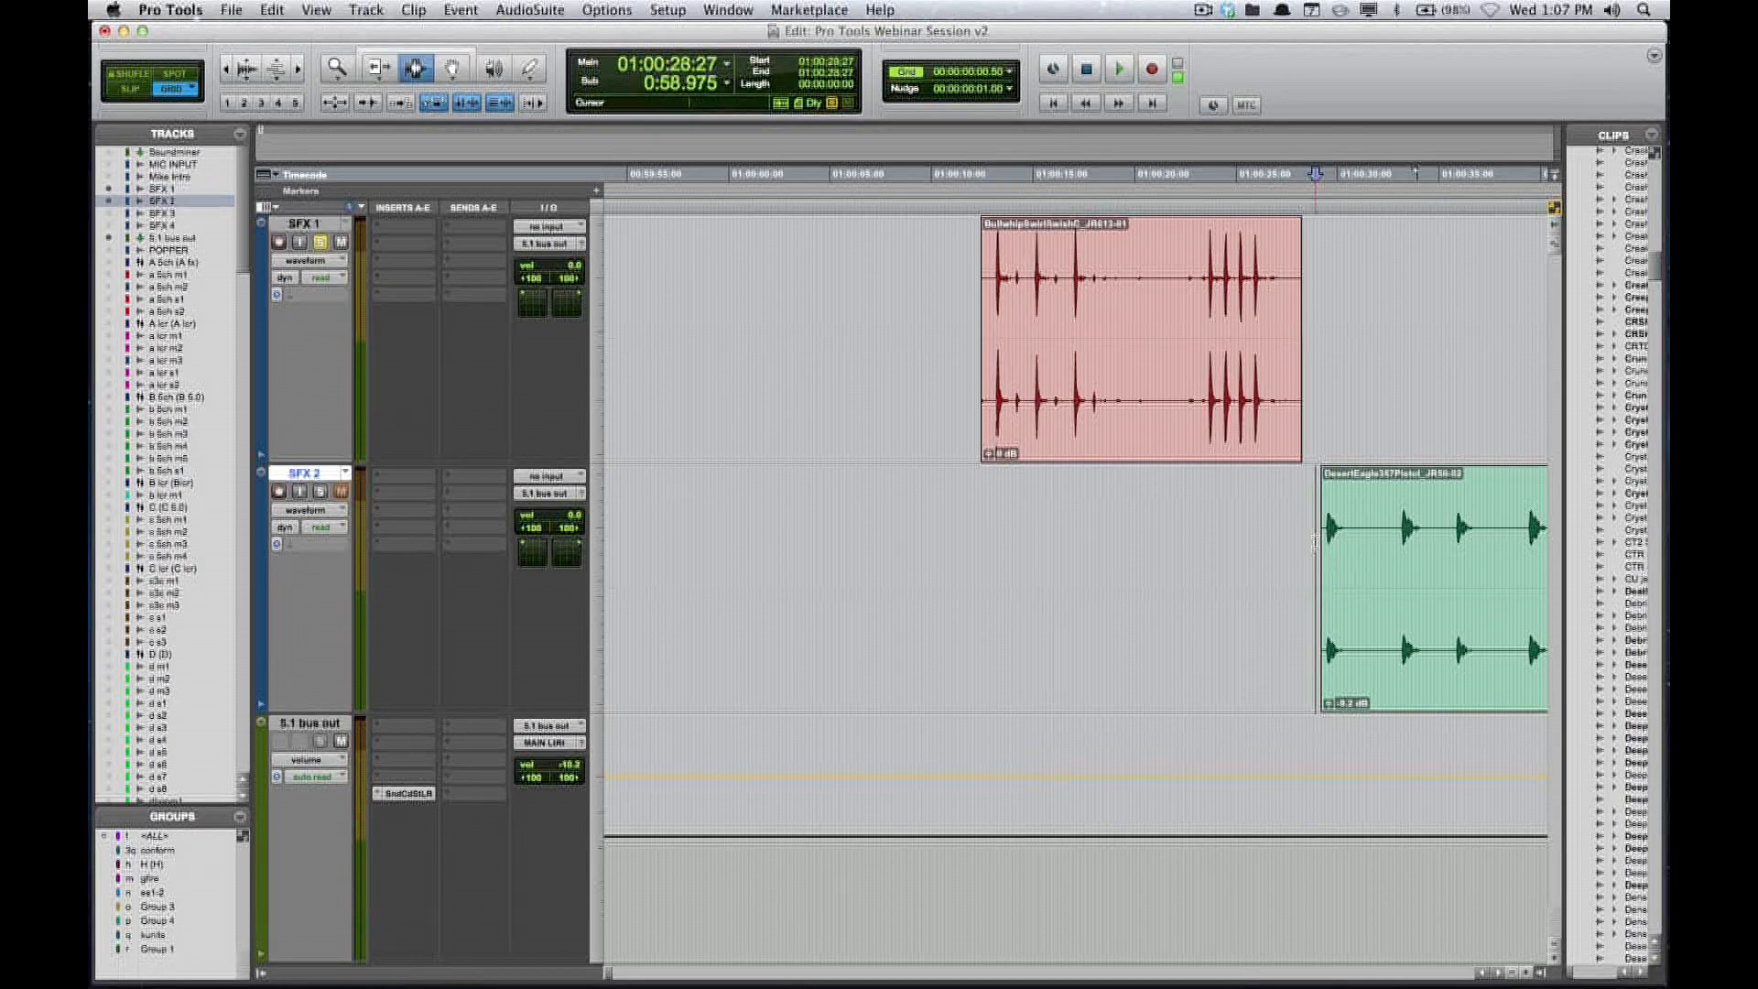
key(space)
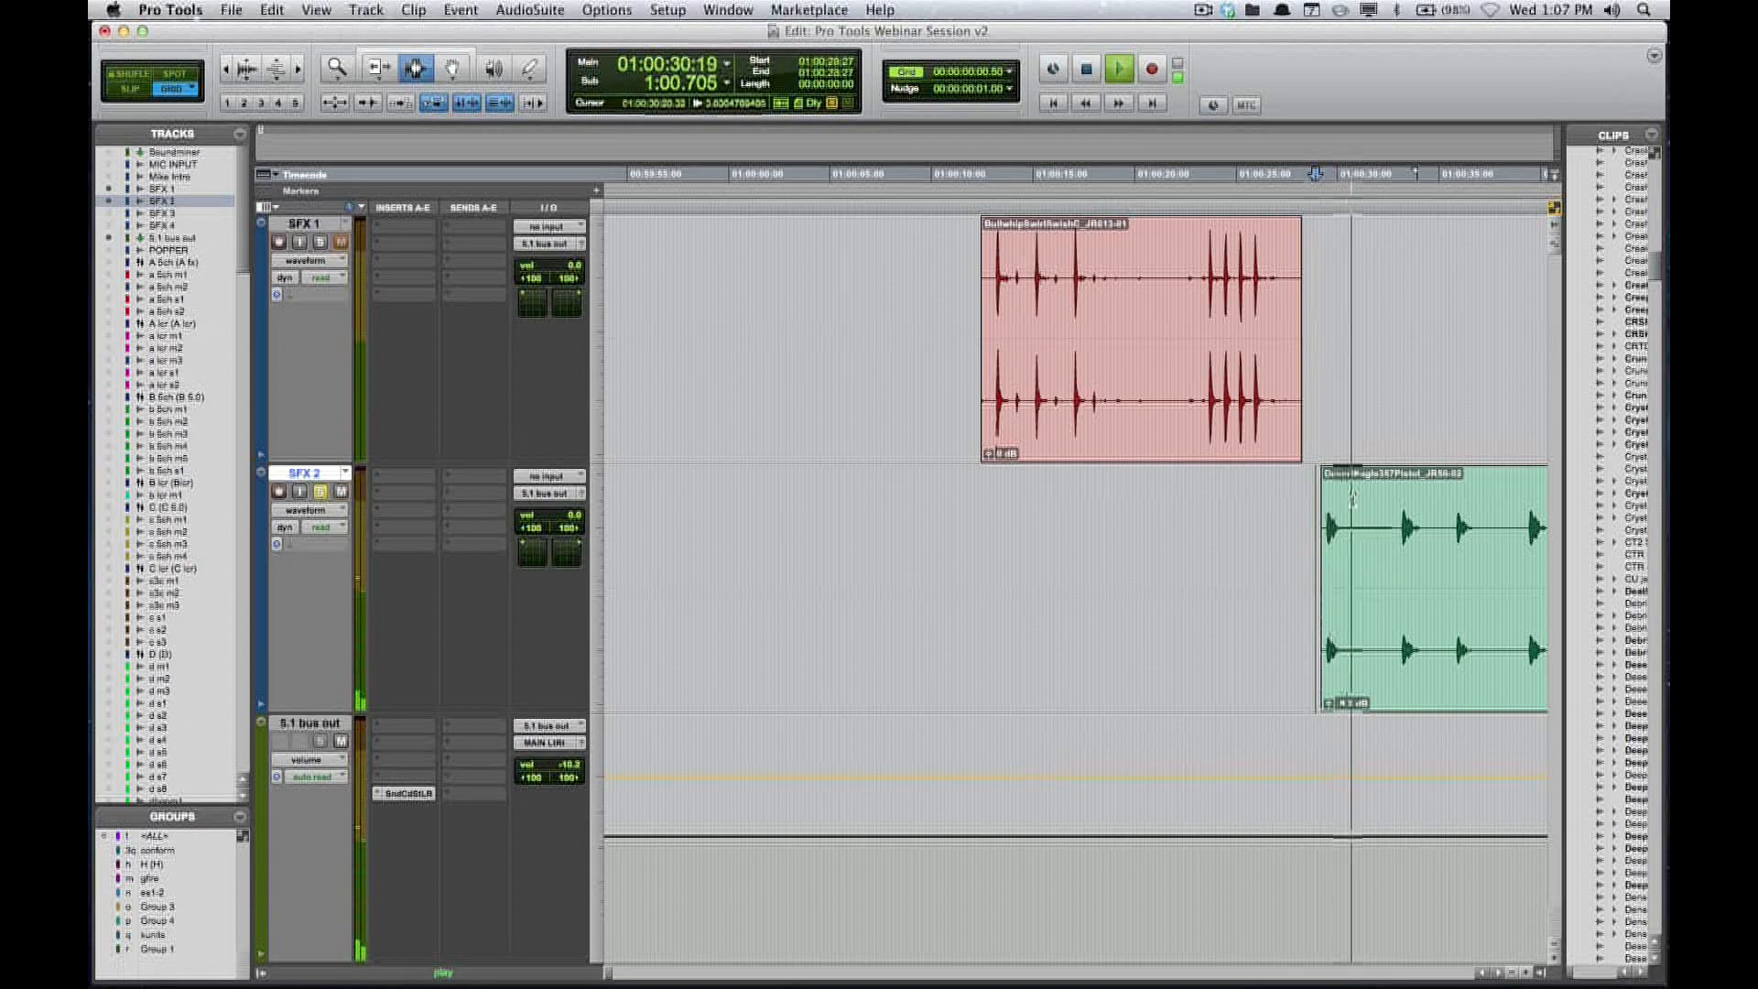
click(1321, 542)
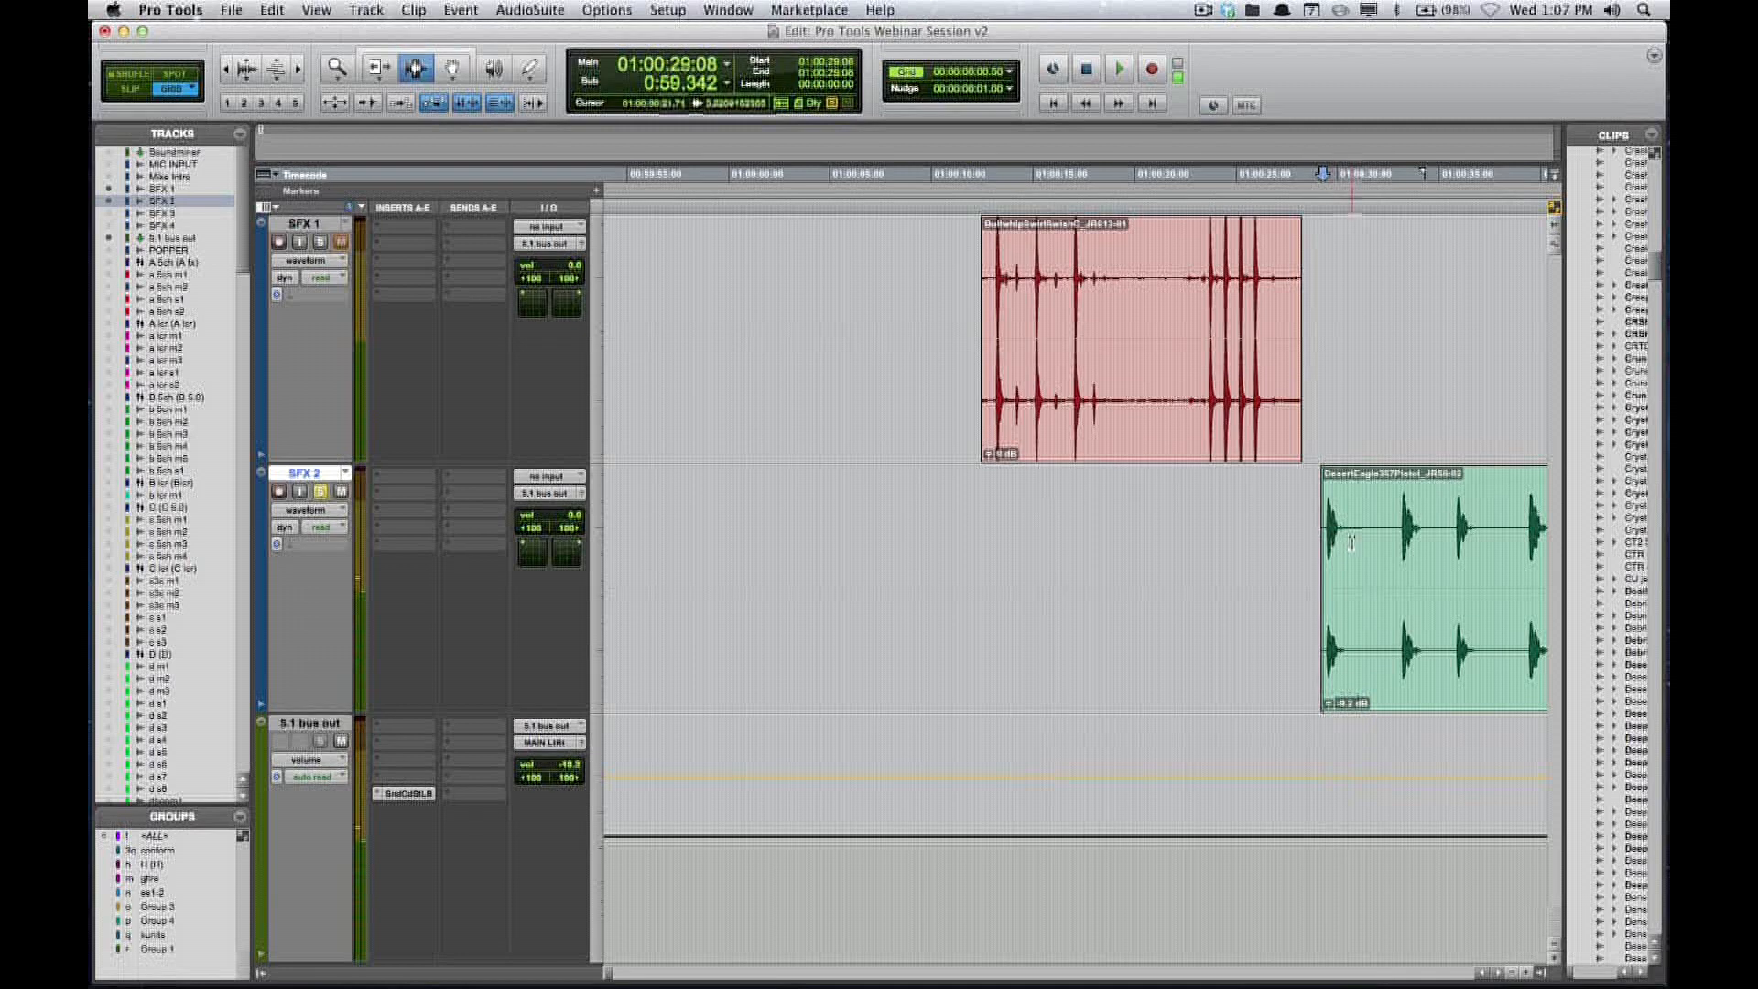
click(1319, 542)
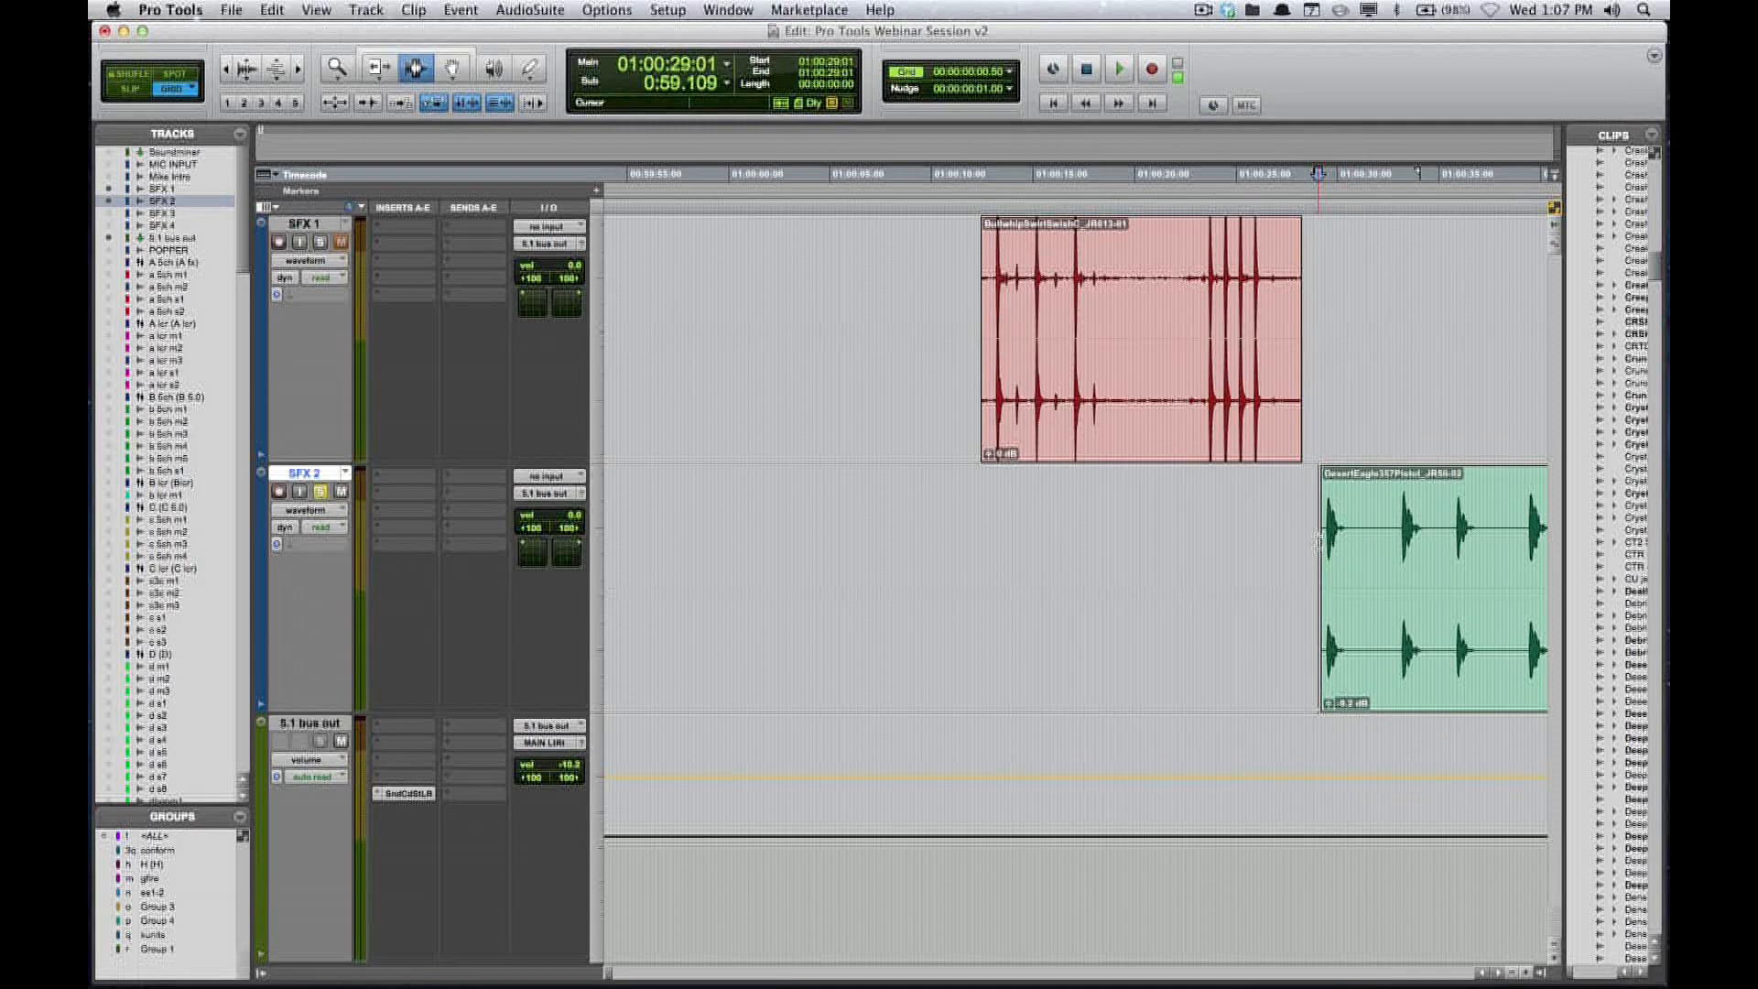
key(space)
click(1390, 544)
key(space)
- Trim the pistol clip's end to 01:00:32:02 and move the clip back beneath the first whip crack
click(1380, 545)
key(s)
key(super+4)
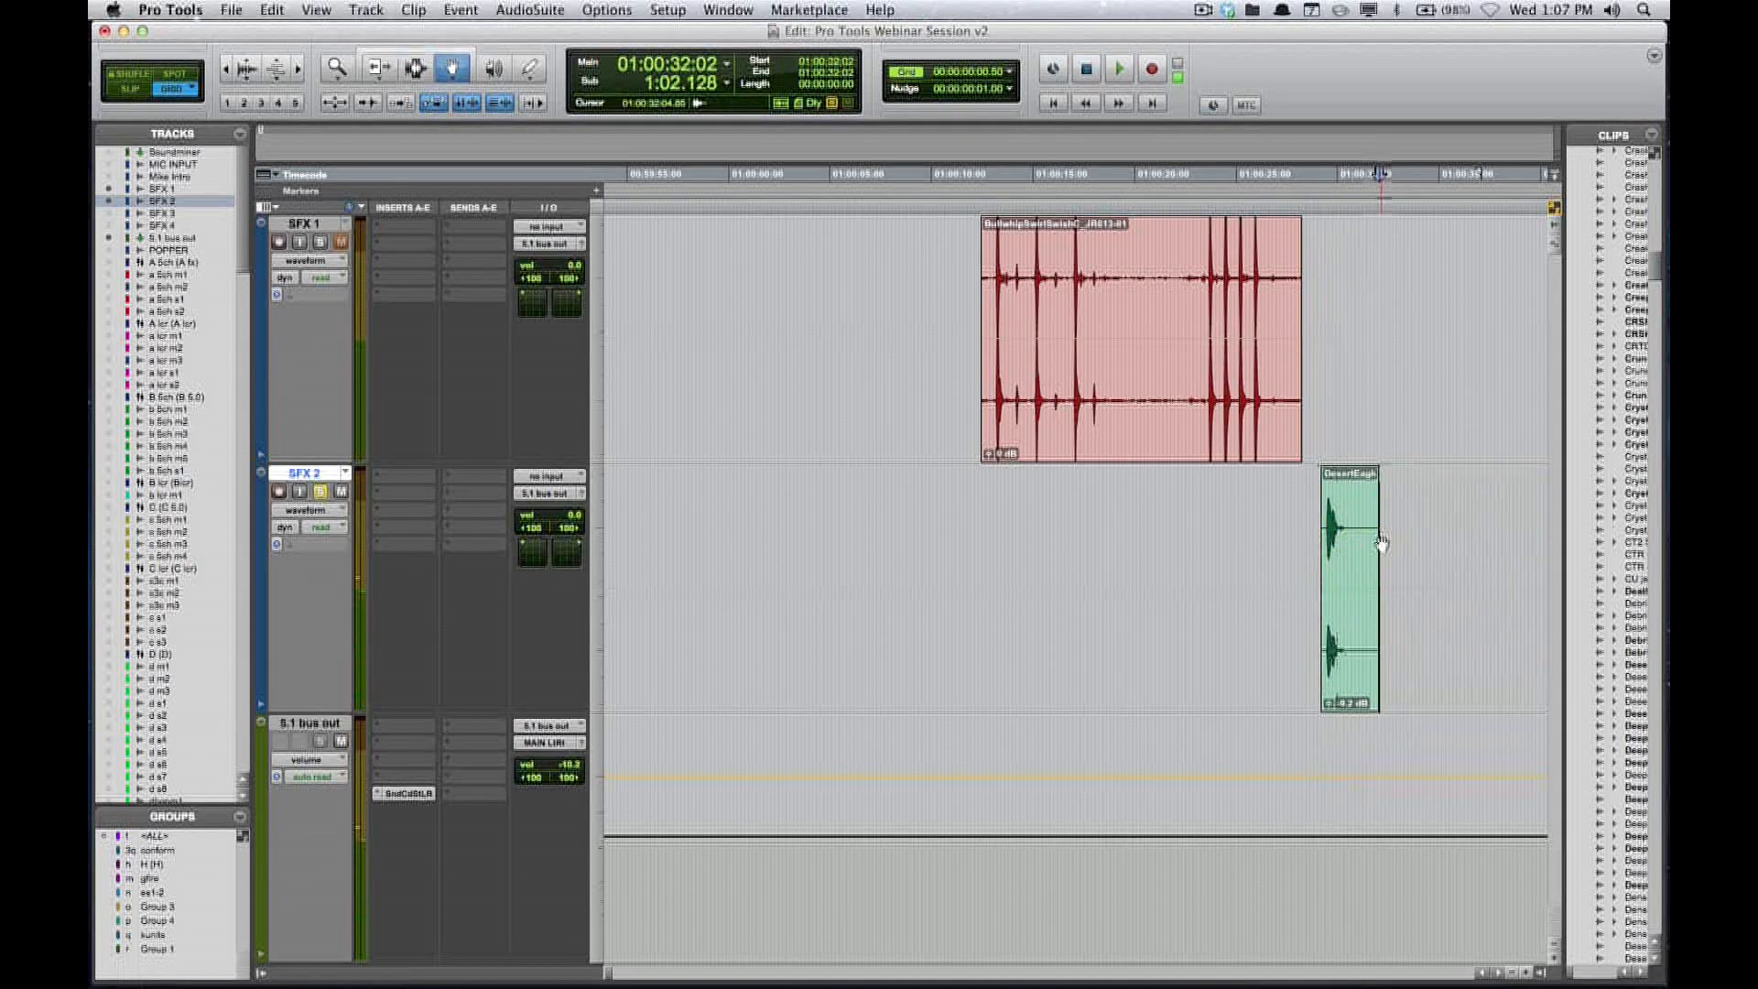
drag(1373, 545, 1032, 546)
- Trim the bullwhip clip's end to 01:00:14:03, keeping only the first crack
key(super+3)
click(1000, 407)
key(s)
key(super+4)
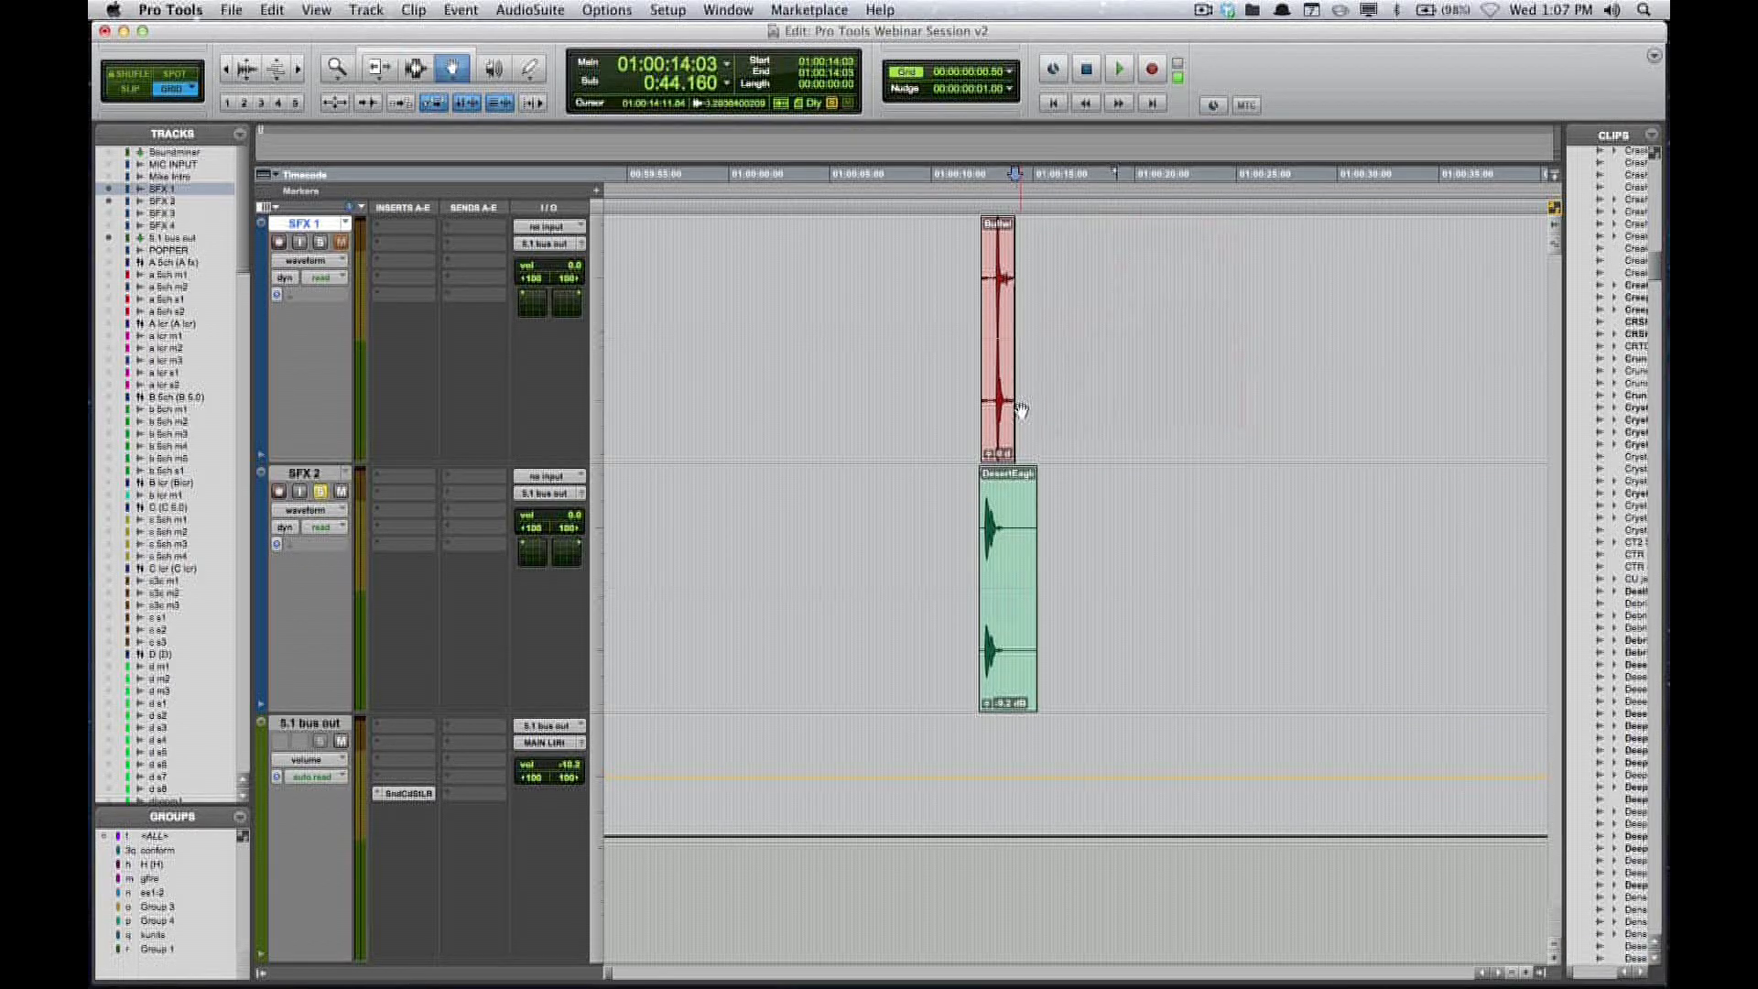
- Move the pistol clip to start at about 01:00:12:27 so the gunshot lines up with the whip crack
click(1000, 407)
key(super+bracketright)
key(super+bracketright)
key(super+bracketright)
drag(1145, 549, 1228, 549)
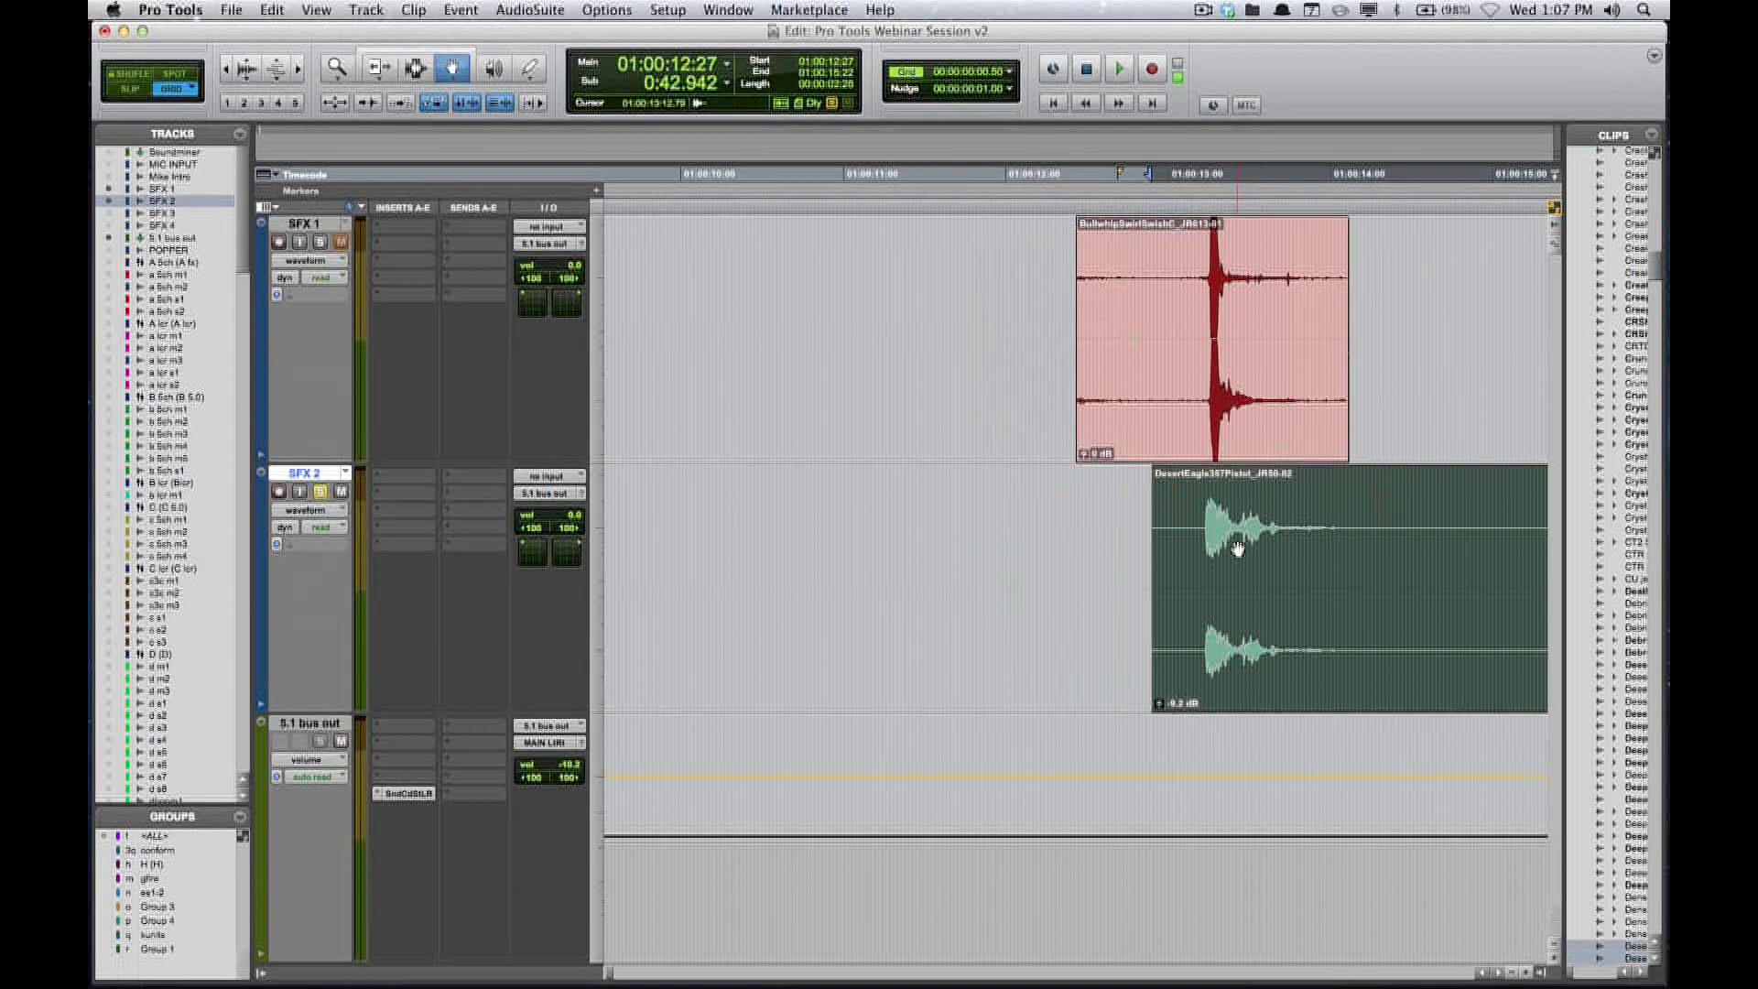
- Trim the bullwhip clip on SFX 1 to start at 01:00:13:05 and end at 01:00:13:21
key(super+3)
click(1195, 384)
key(a)
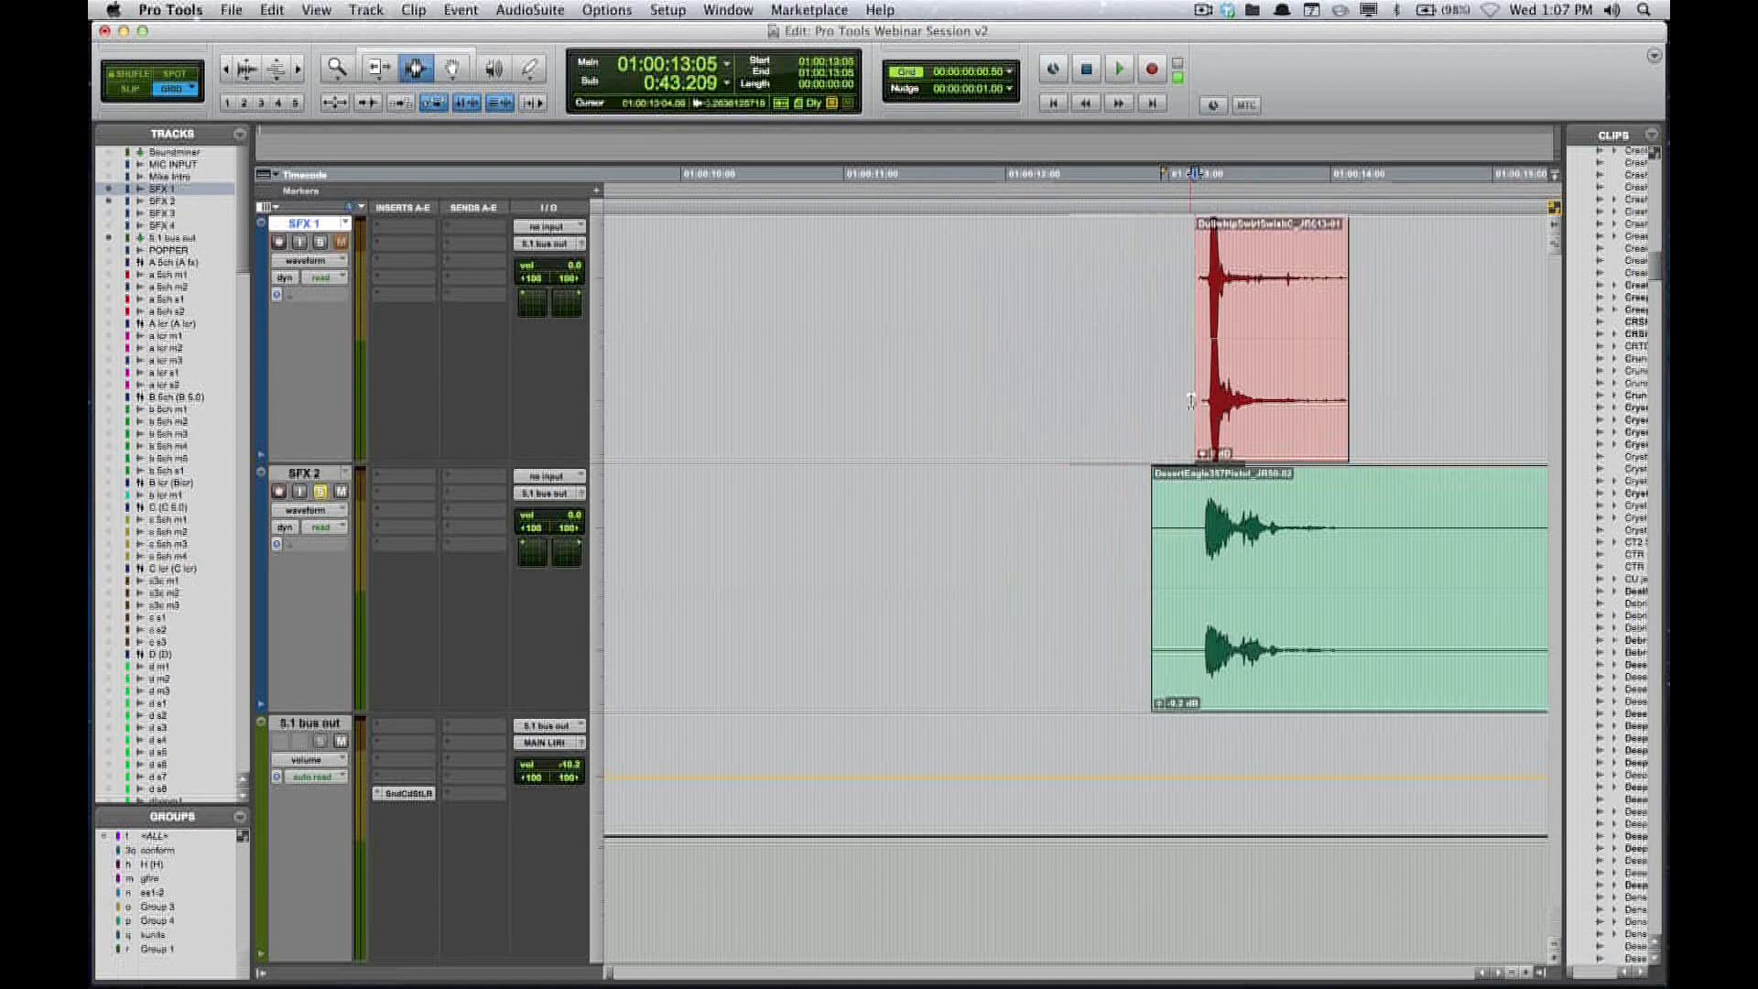
click(1280, 385)
key(s)
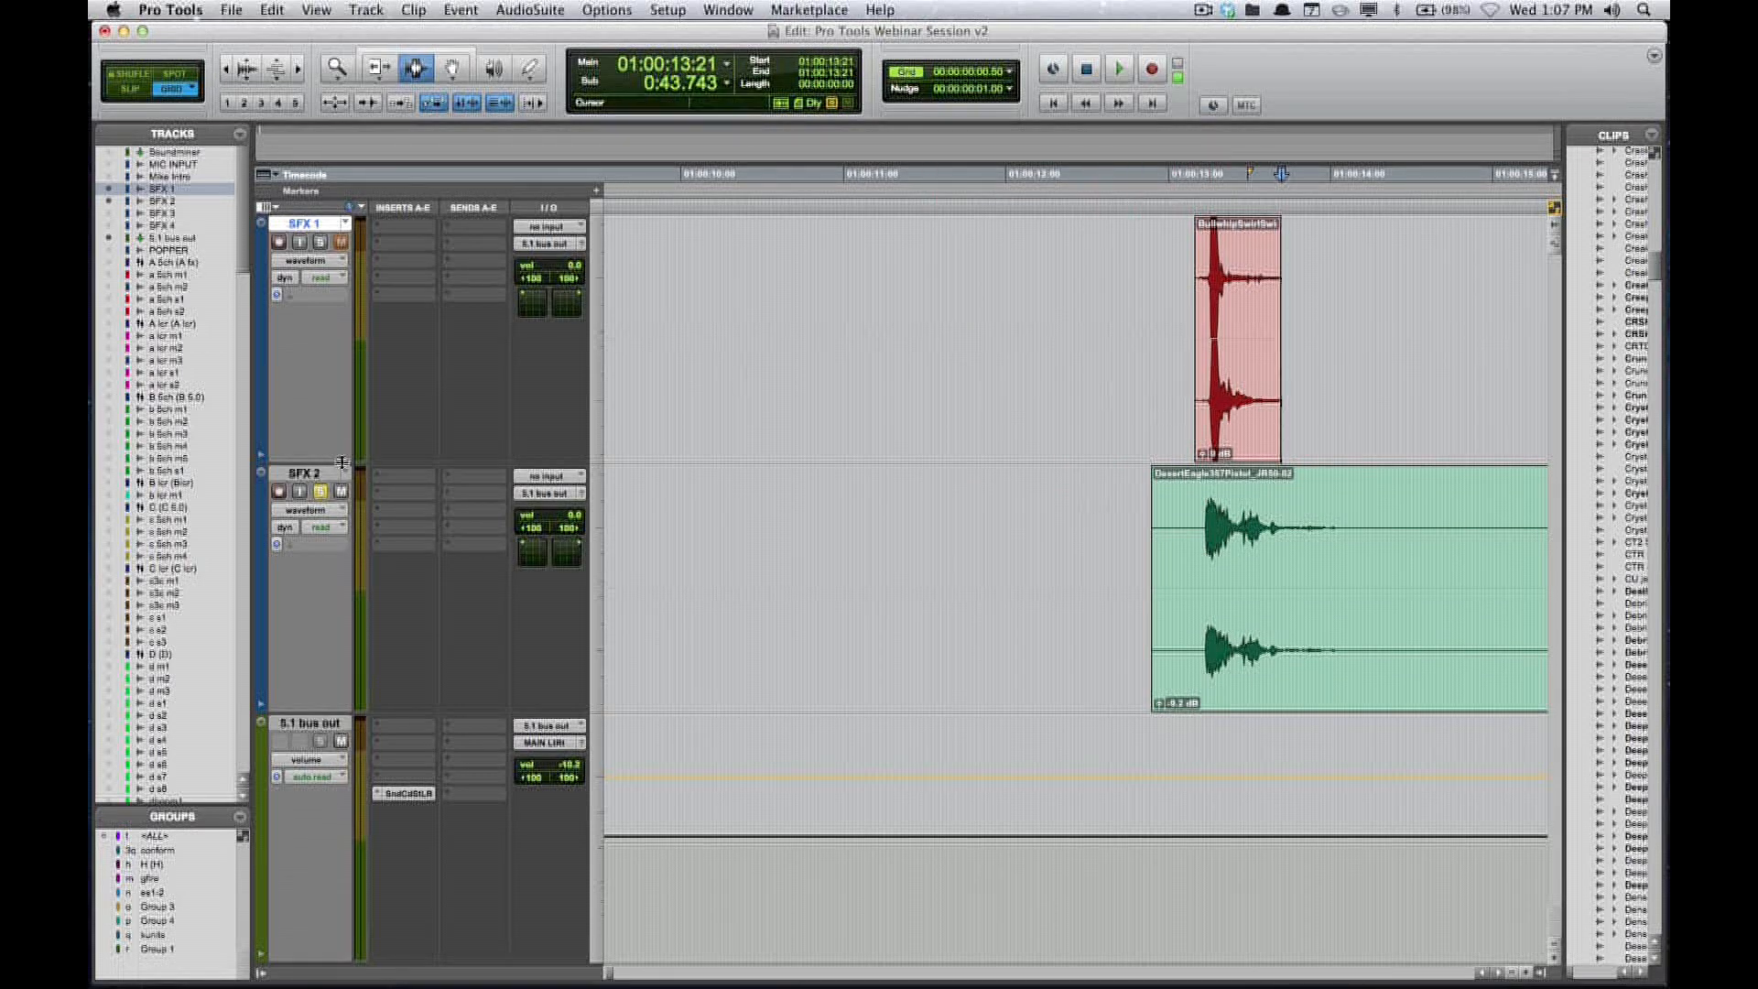
- Solo SFX 1 alongside SFX 2, trim the pistol clip's start to 01:00:13:03, and play the layered clips
click(320, 241)
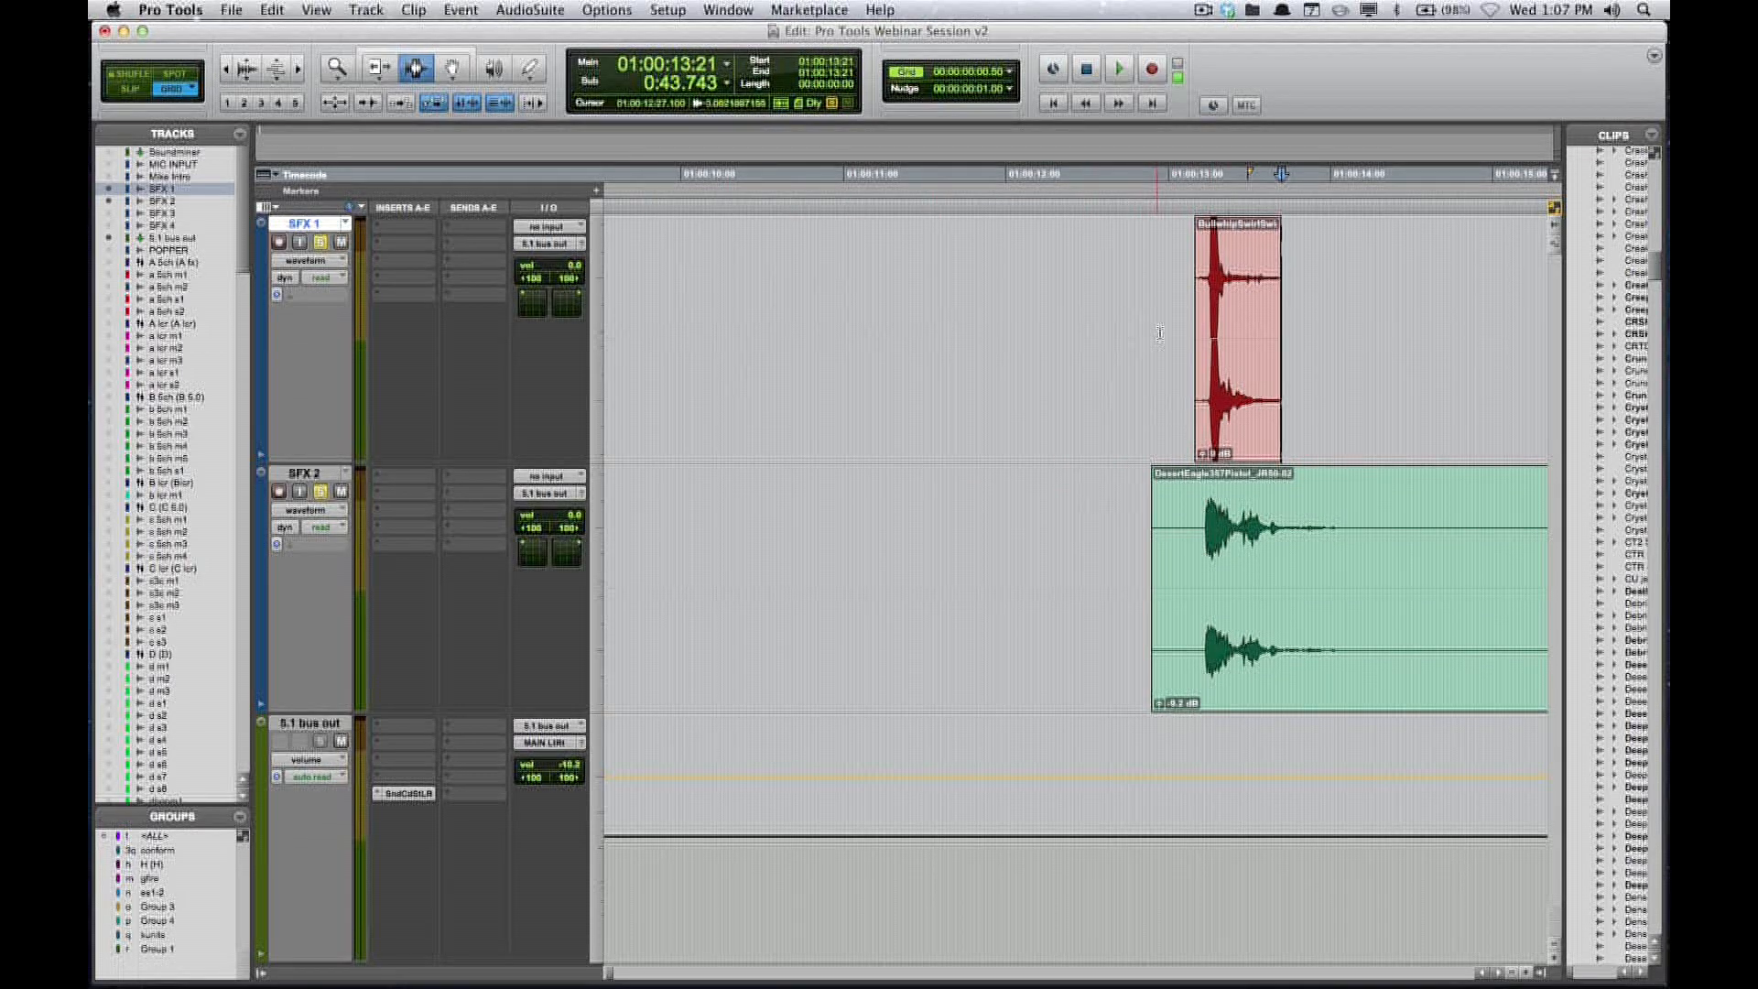
click(1186, 538)
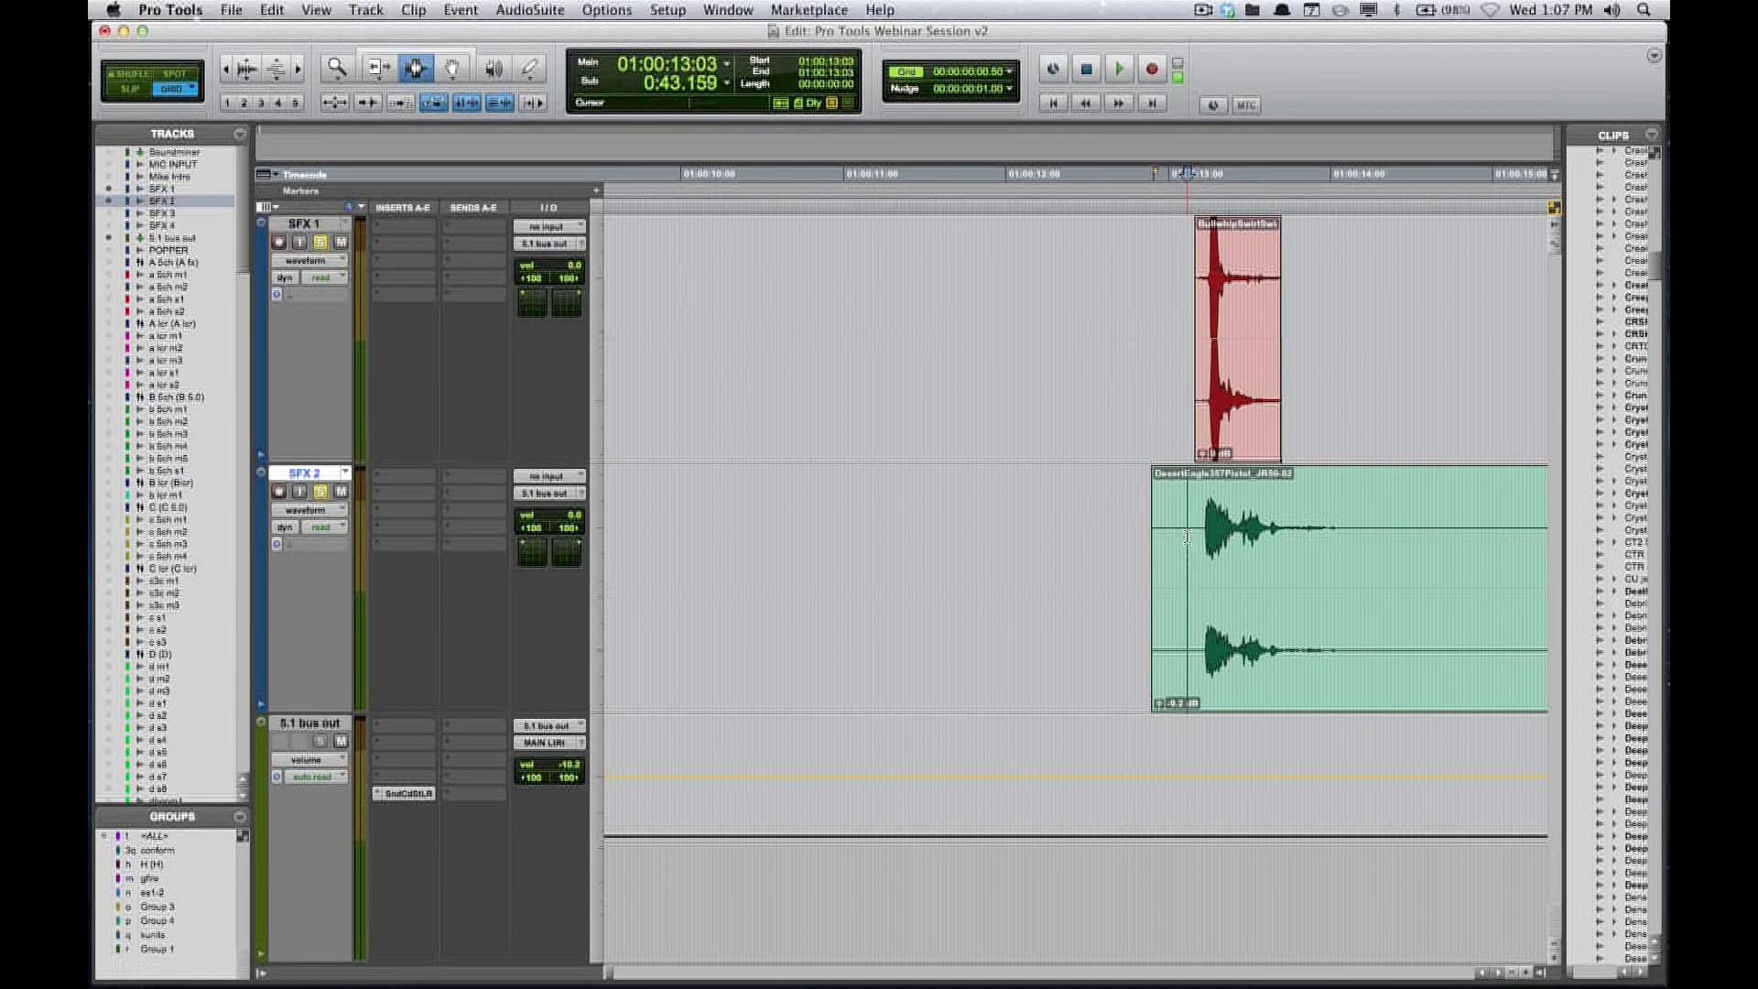
key(a)
key(space)
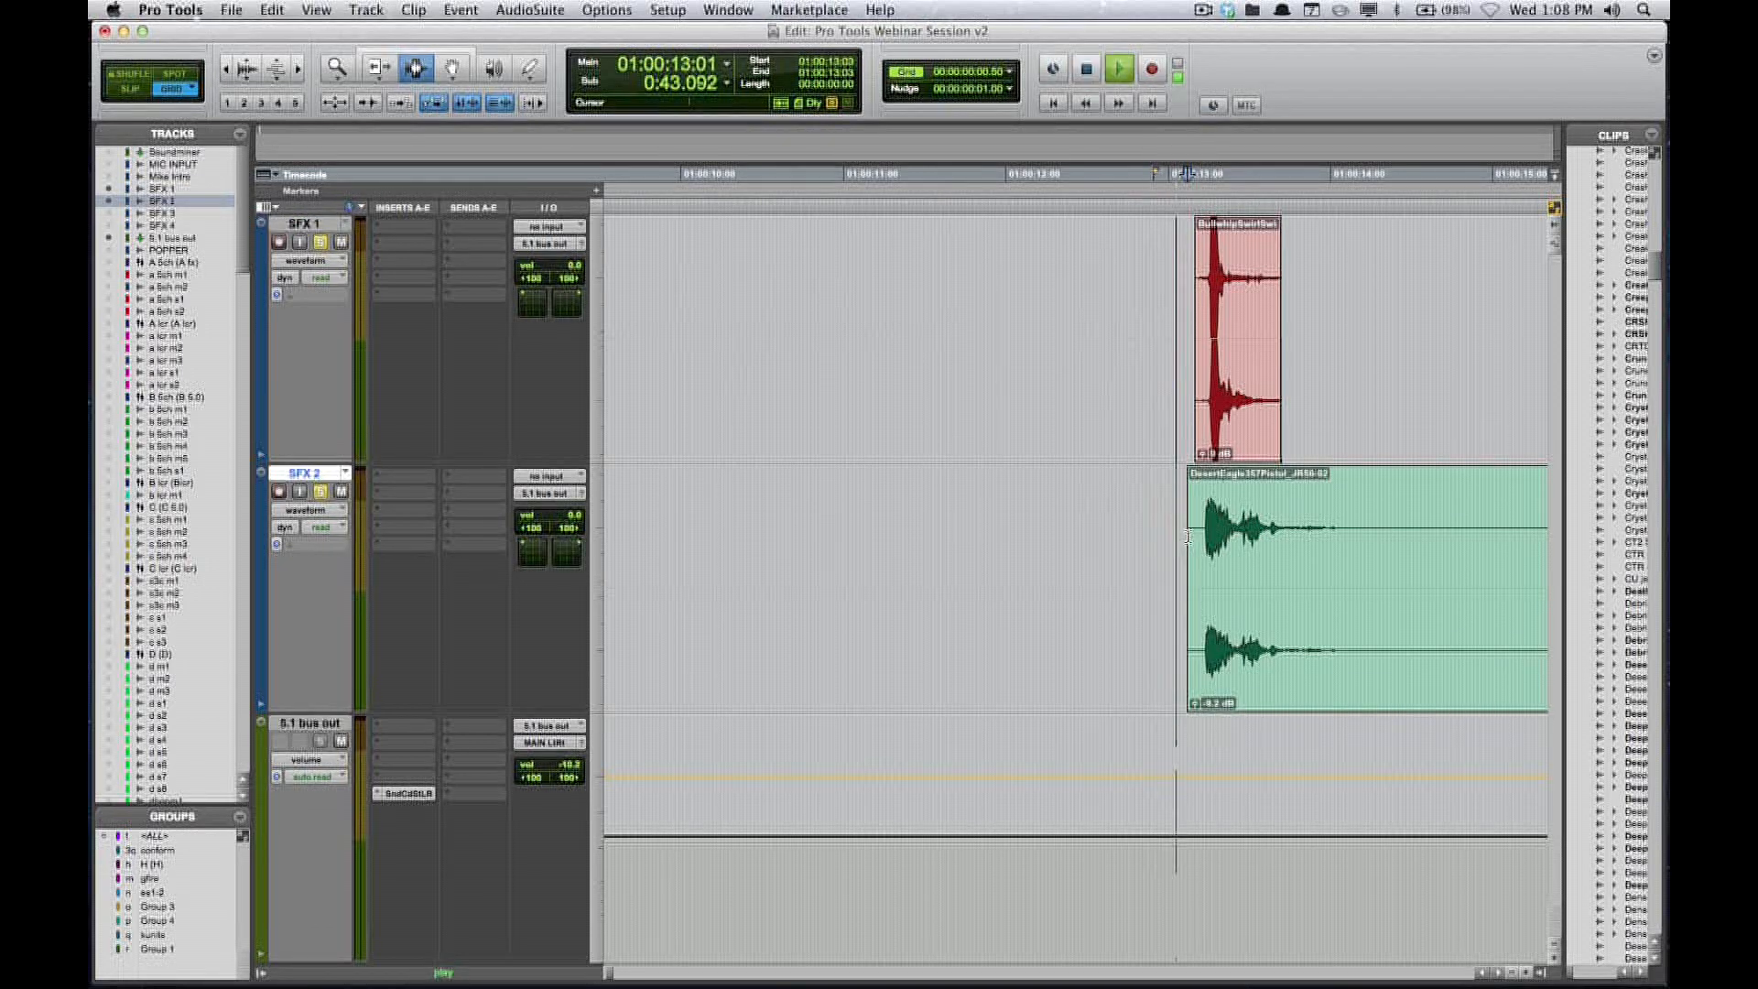
key(space)
- Reset the pistol clip's gain to 0 dB and reduce the waveform display height
key(F8)
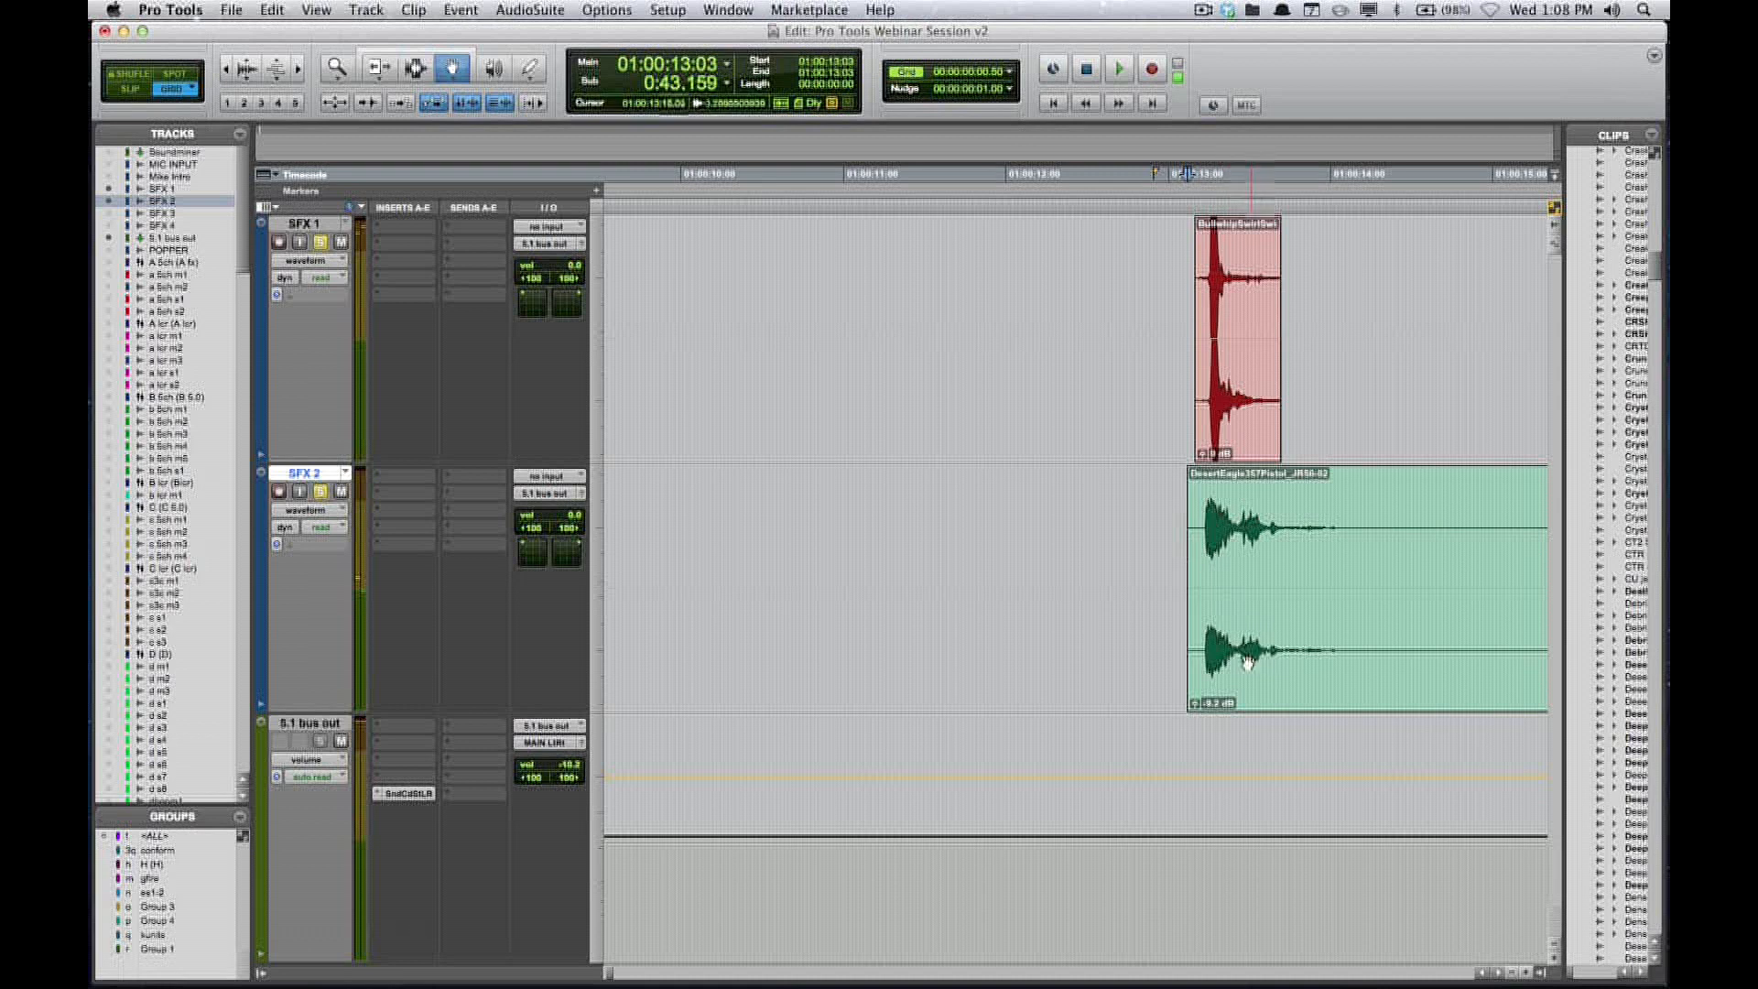
alt+click(1194, 703)
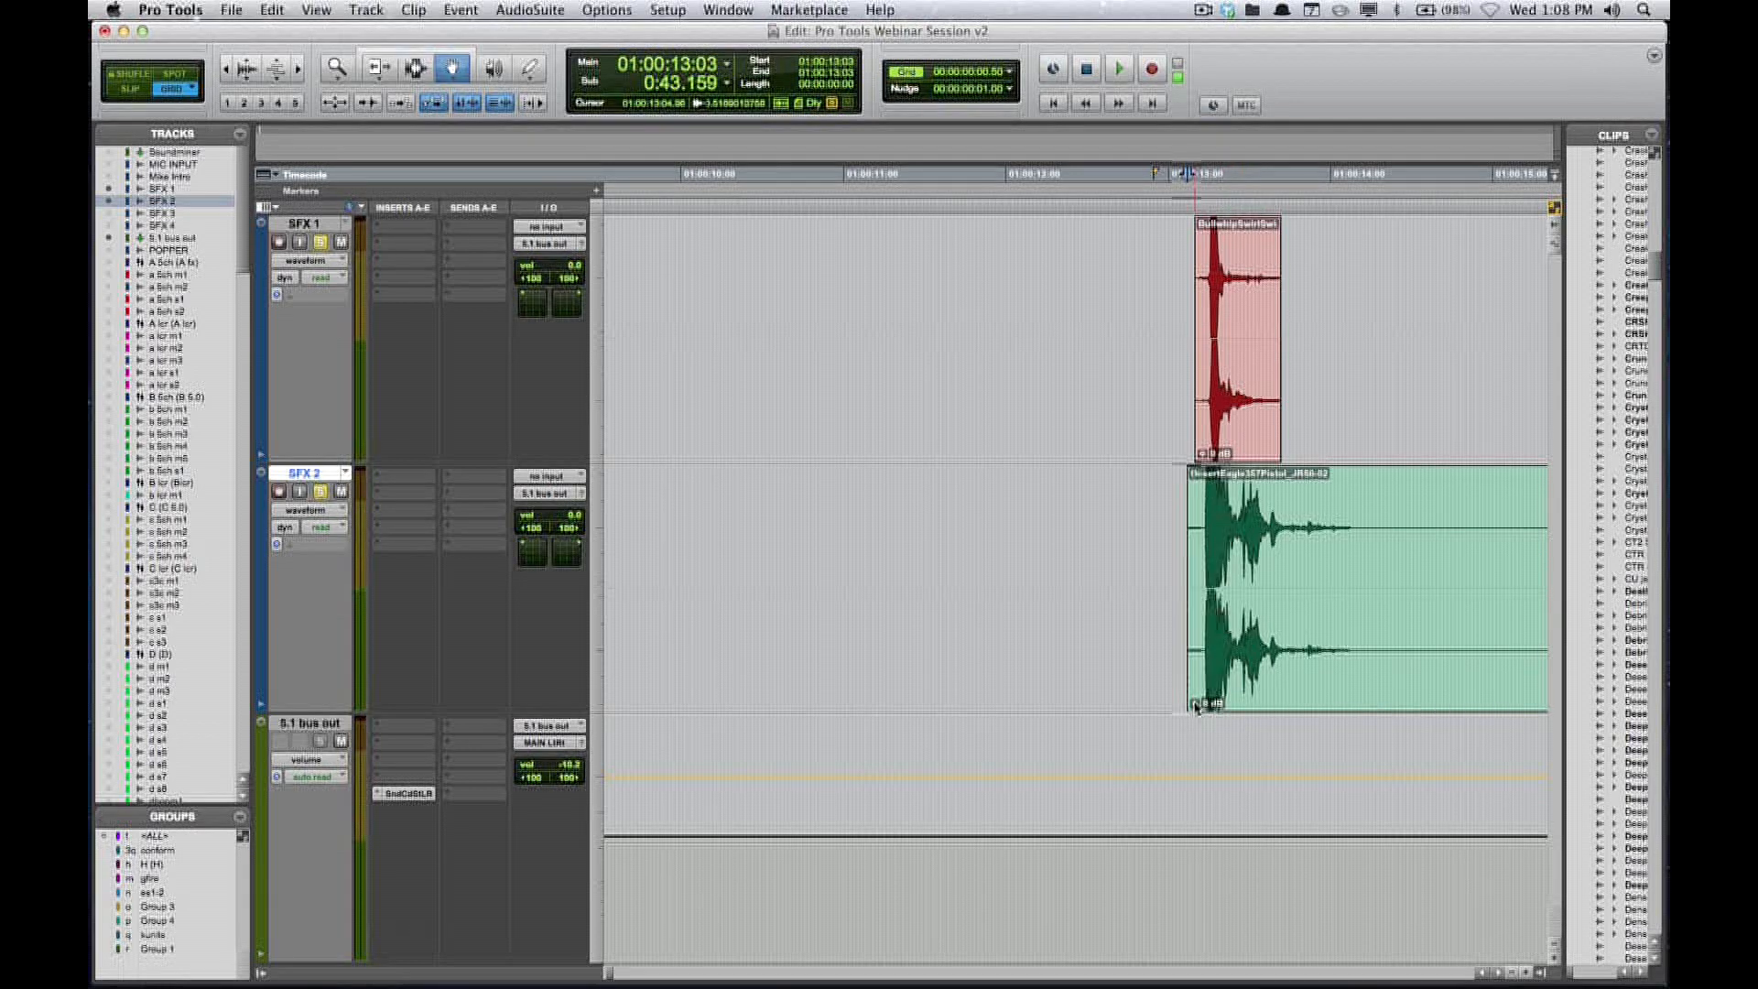
key(super+alt+bracketleft)
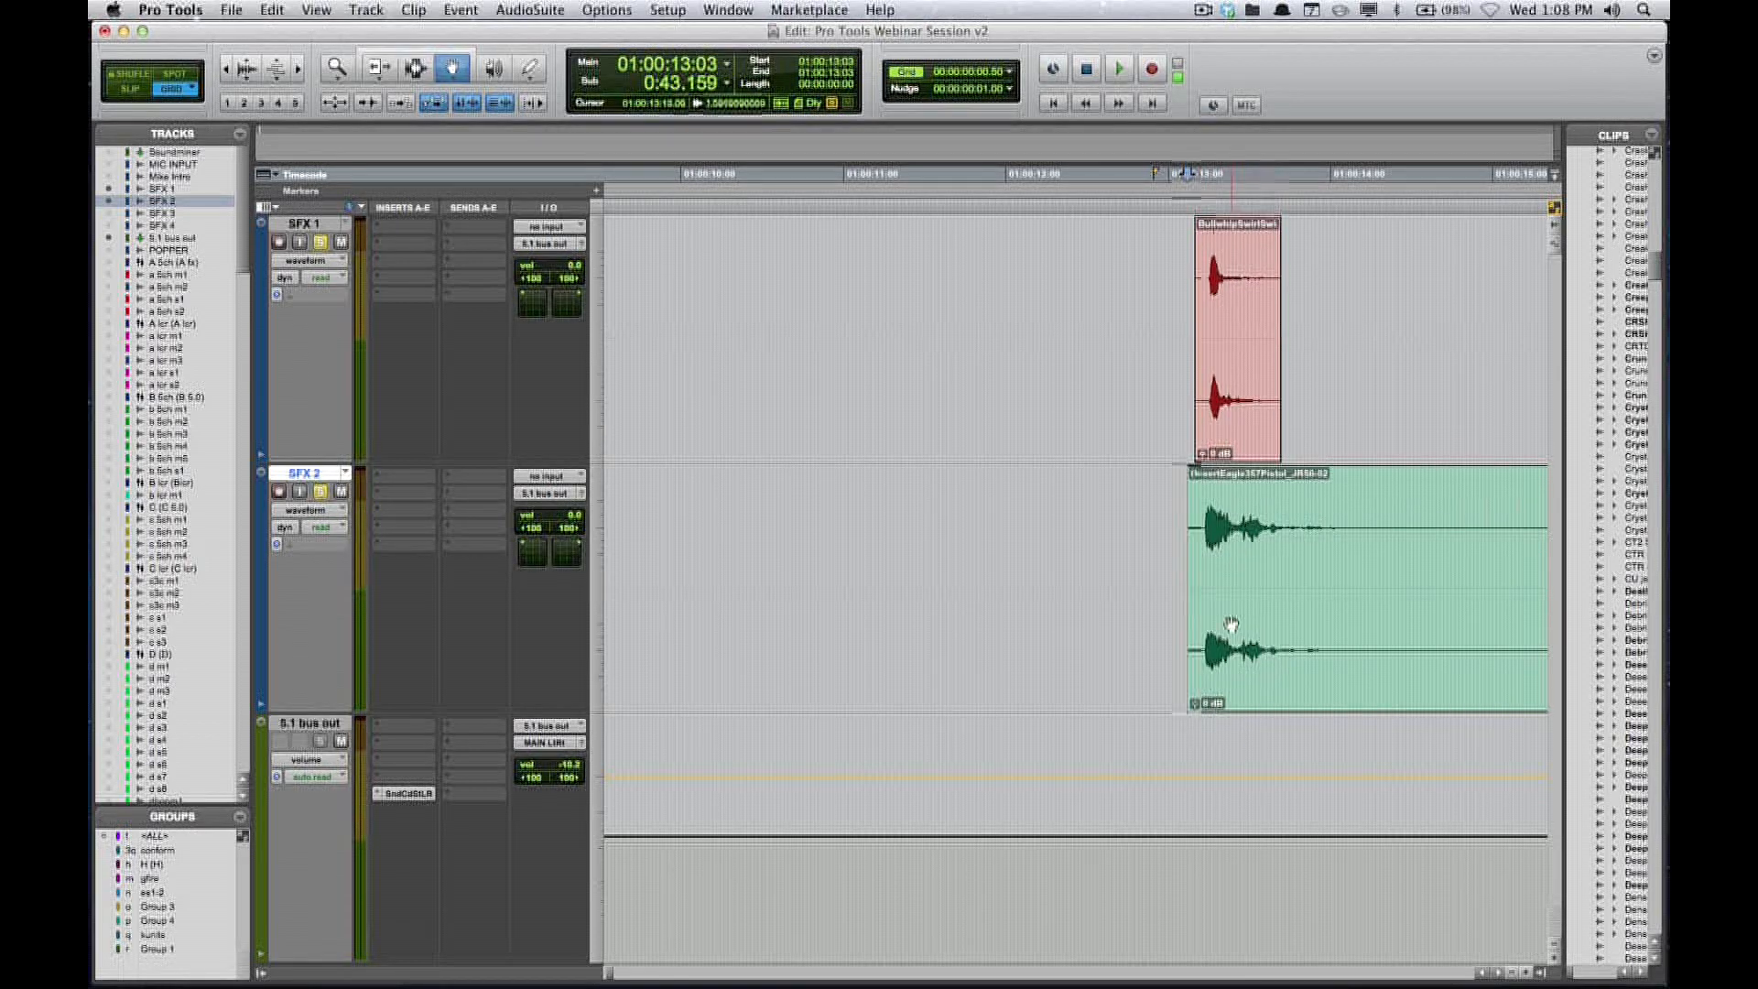
- Play the layered whip crack and gunshot from 01:00:13:05
key(F7)
click(1198, 577)
key(space)
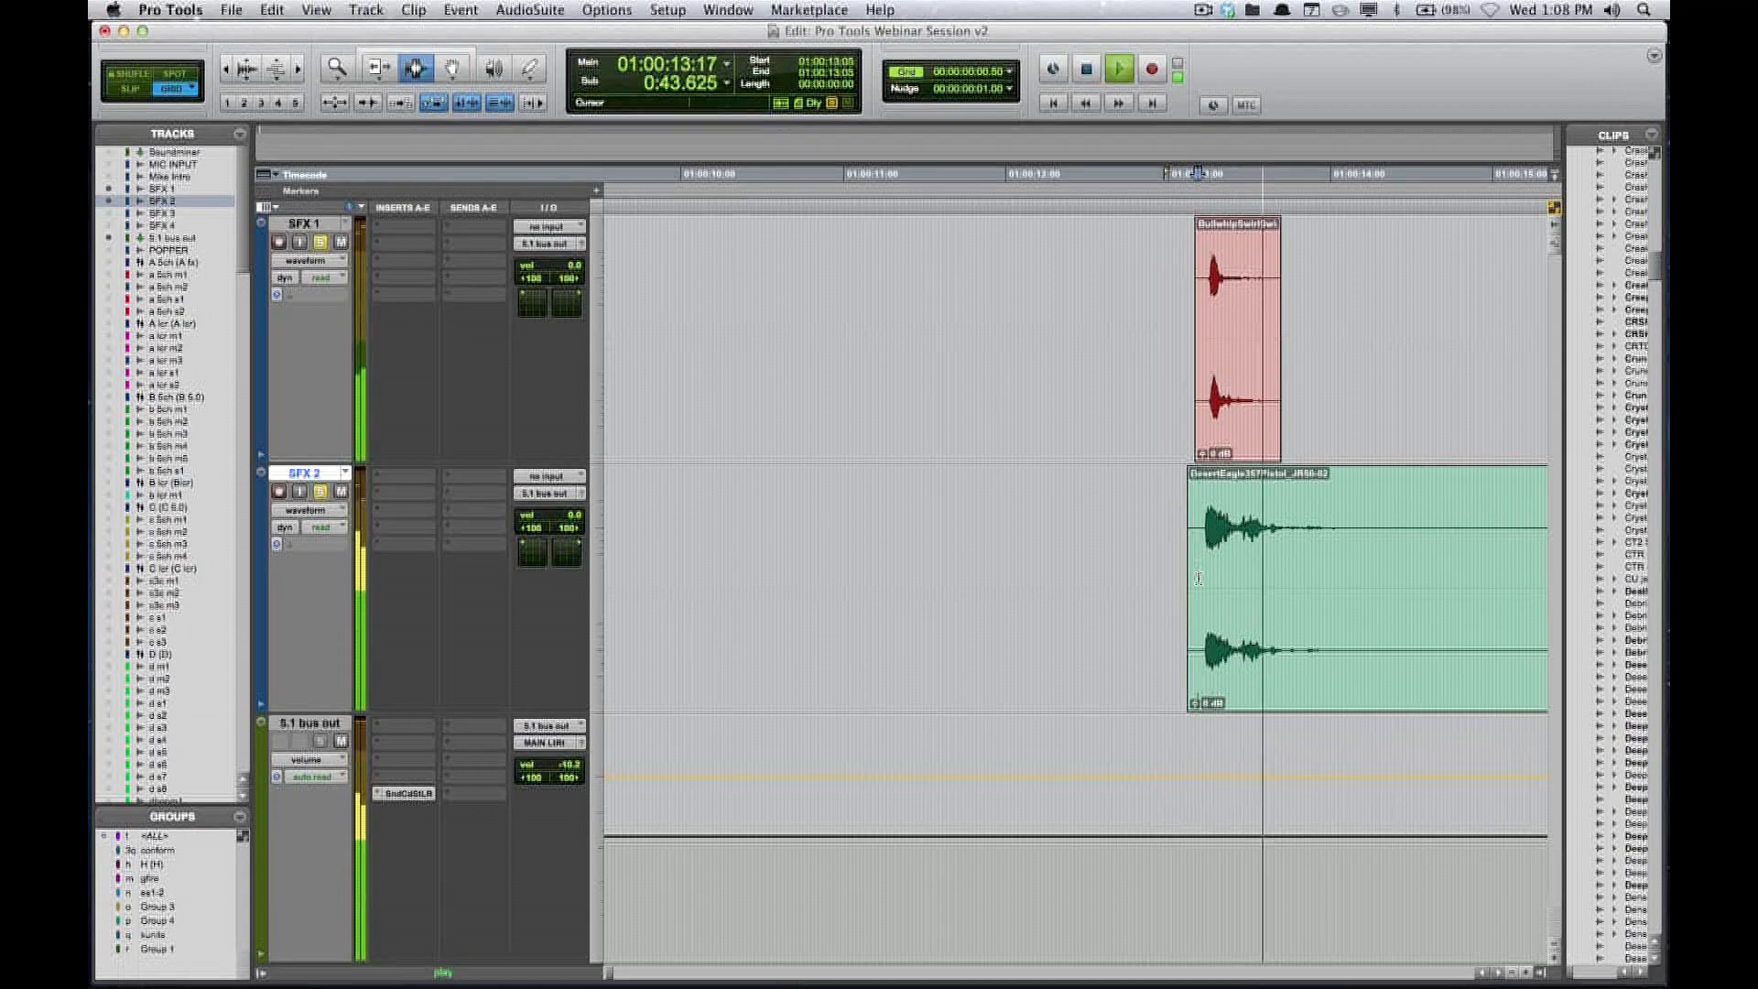
key(space)
- Trim the pistol clip's end on SFX 2 to 01:00:14:08
scroll(1286, 578, right, 3)
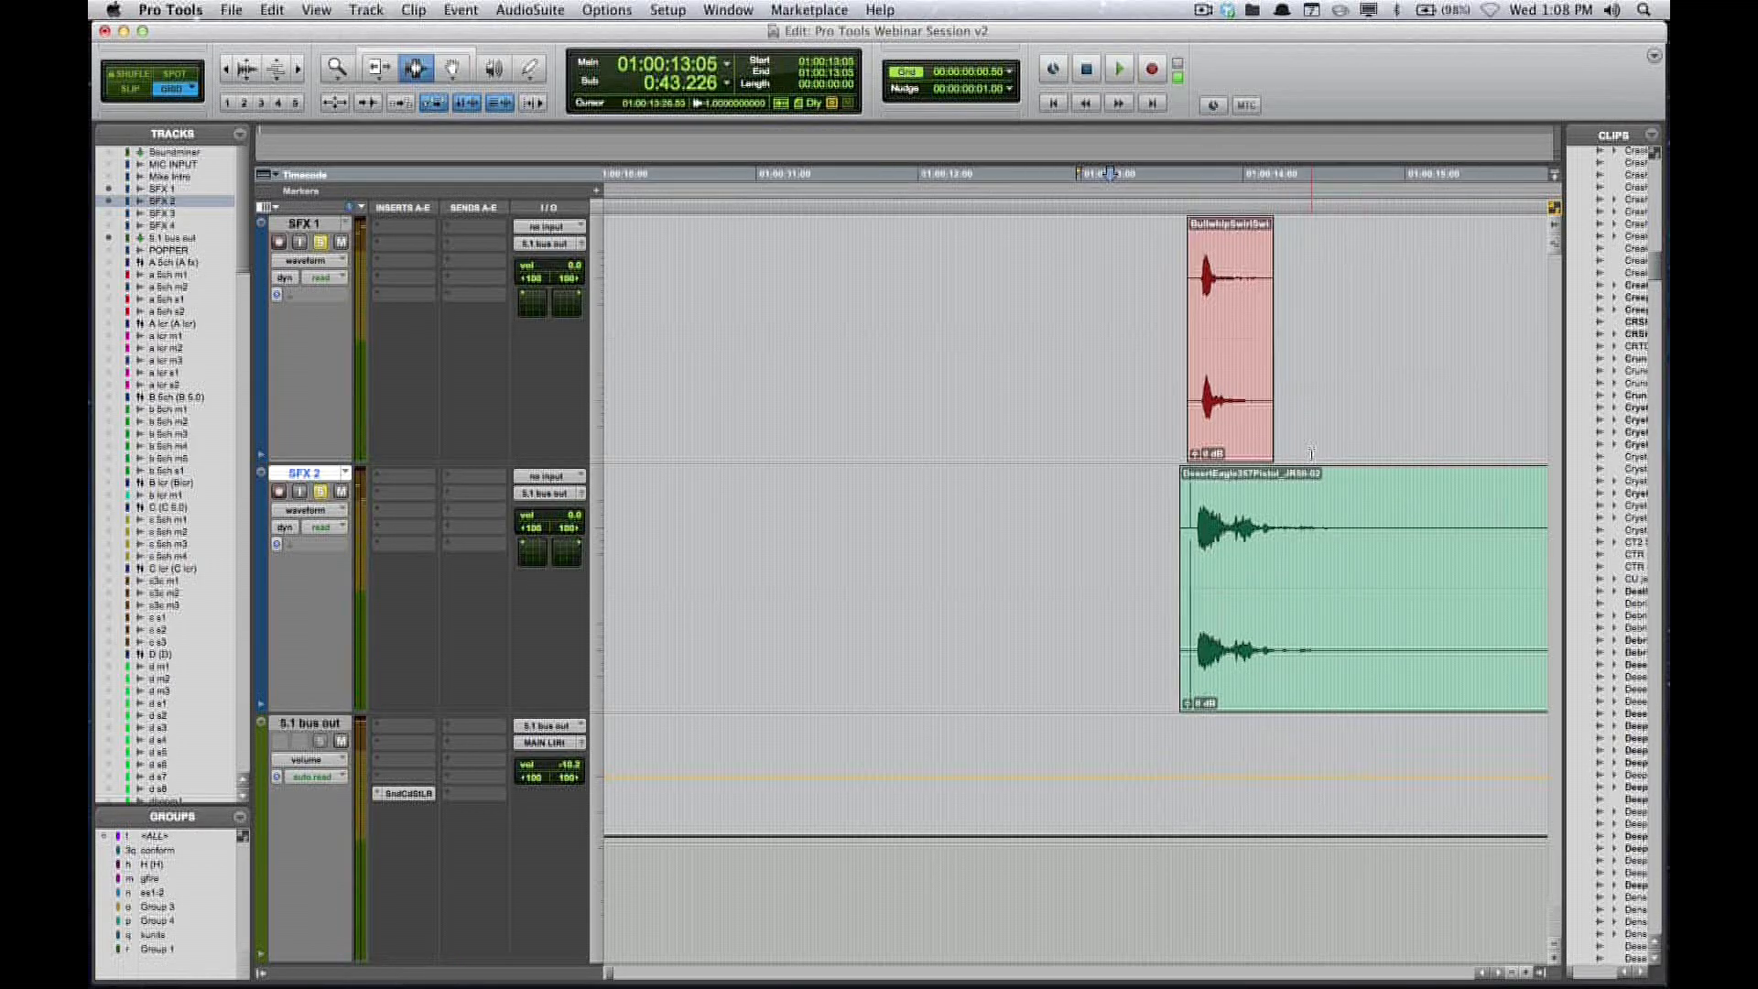
click(1286, 577)
key(s)
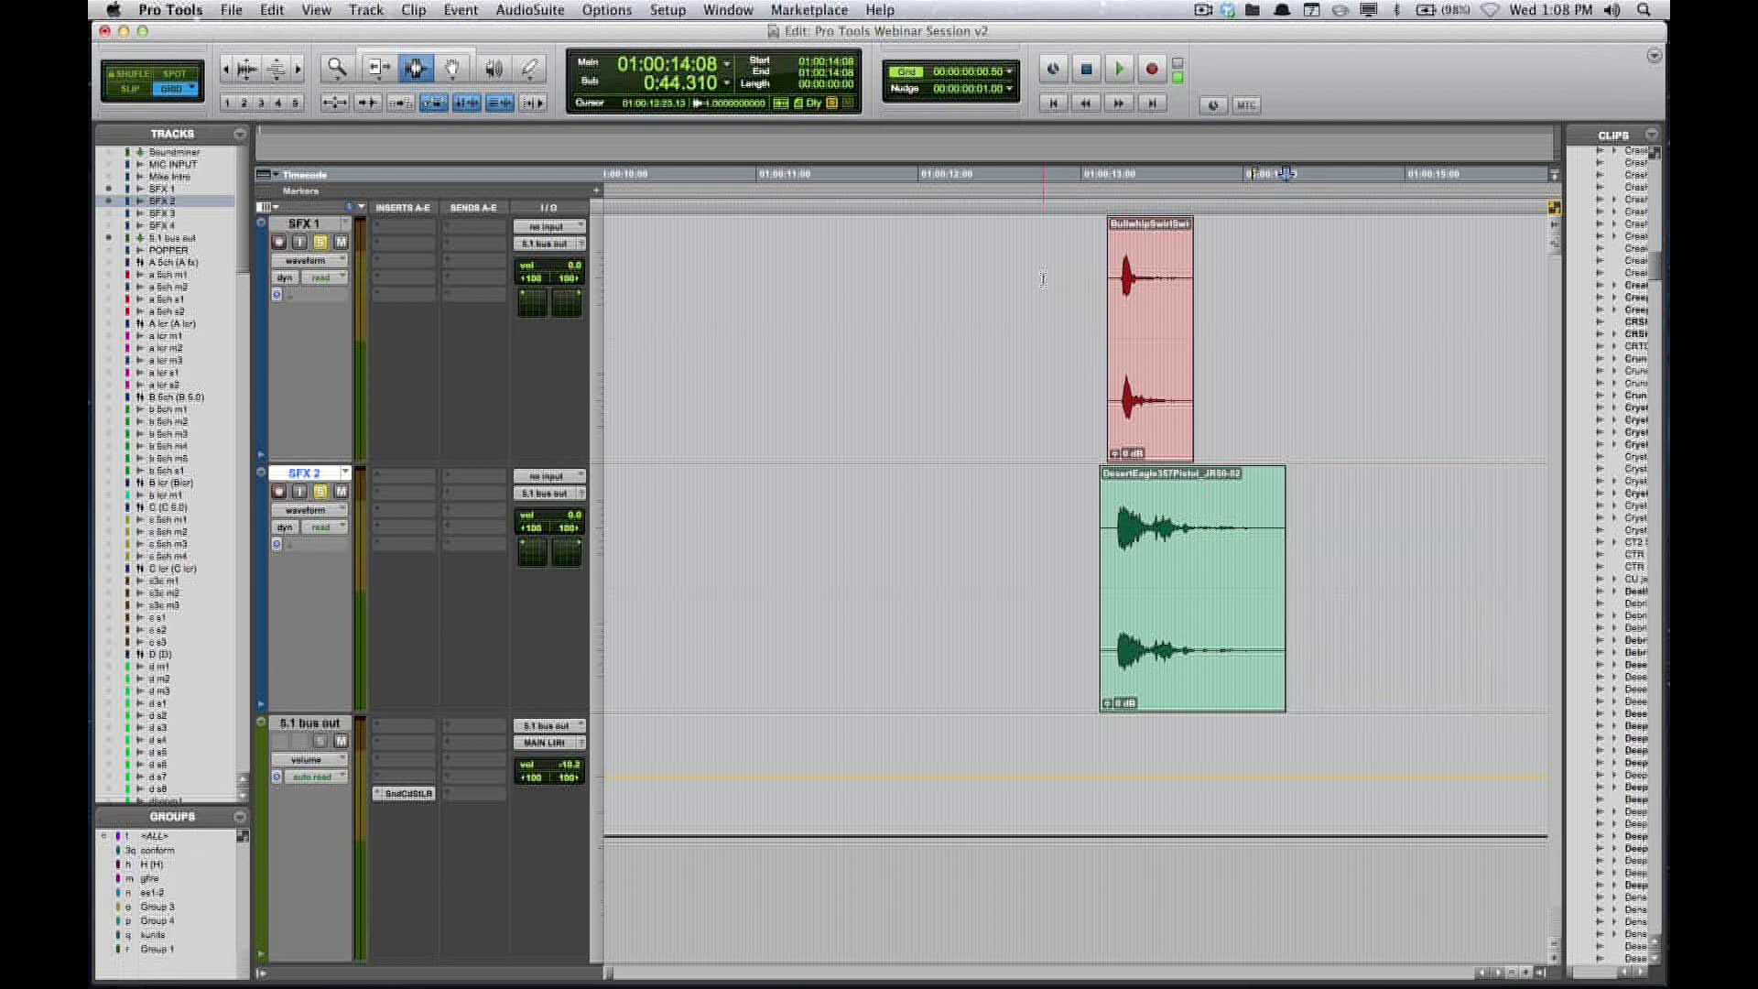
- Show volume automation on both effects tracks, raising the level around the SFX 1 clip and lowering it around the SFX 2 clip
key(ctrl+minus)
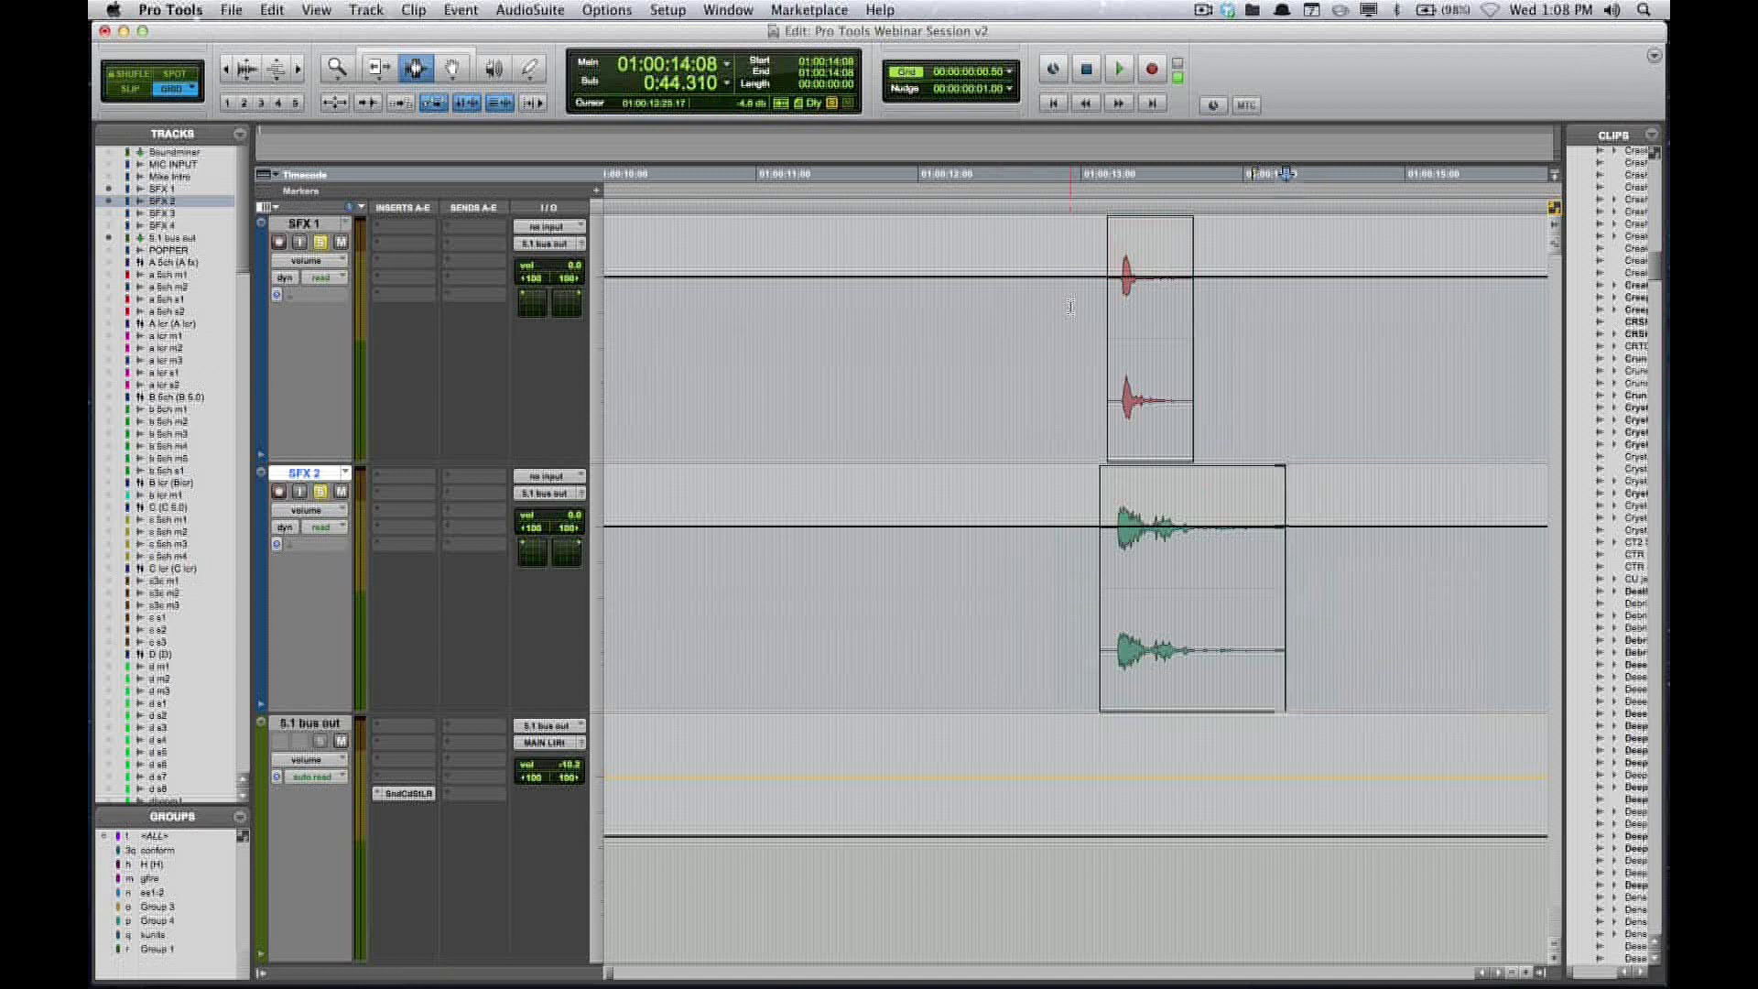
drag(1070, 307, 1294, 322)
drag(1133, 271, 1119, 224)
drag(1168, 522, 1274, 626)
- Delete the volume automation around both clips on SFX 1 and SFX 2
key(F6)
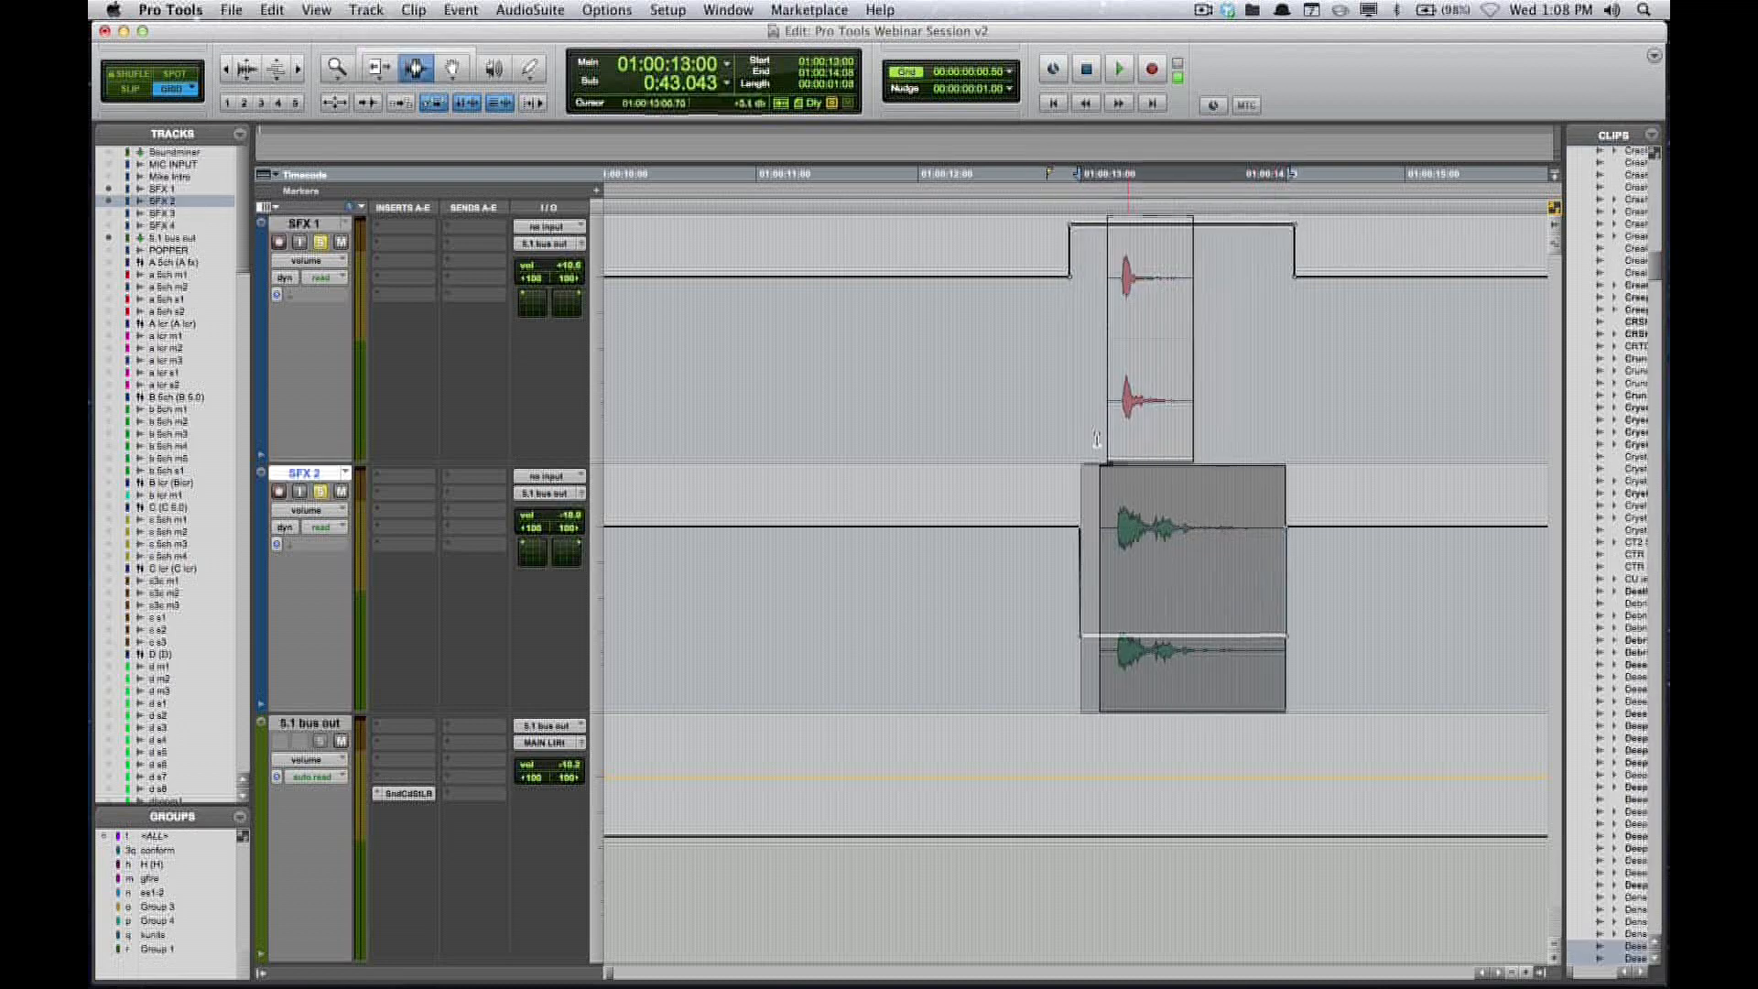
click(1042, 325)
shift+click(1338, 555)
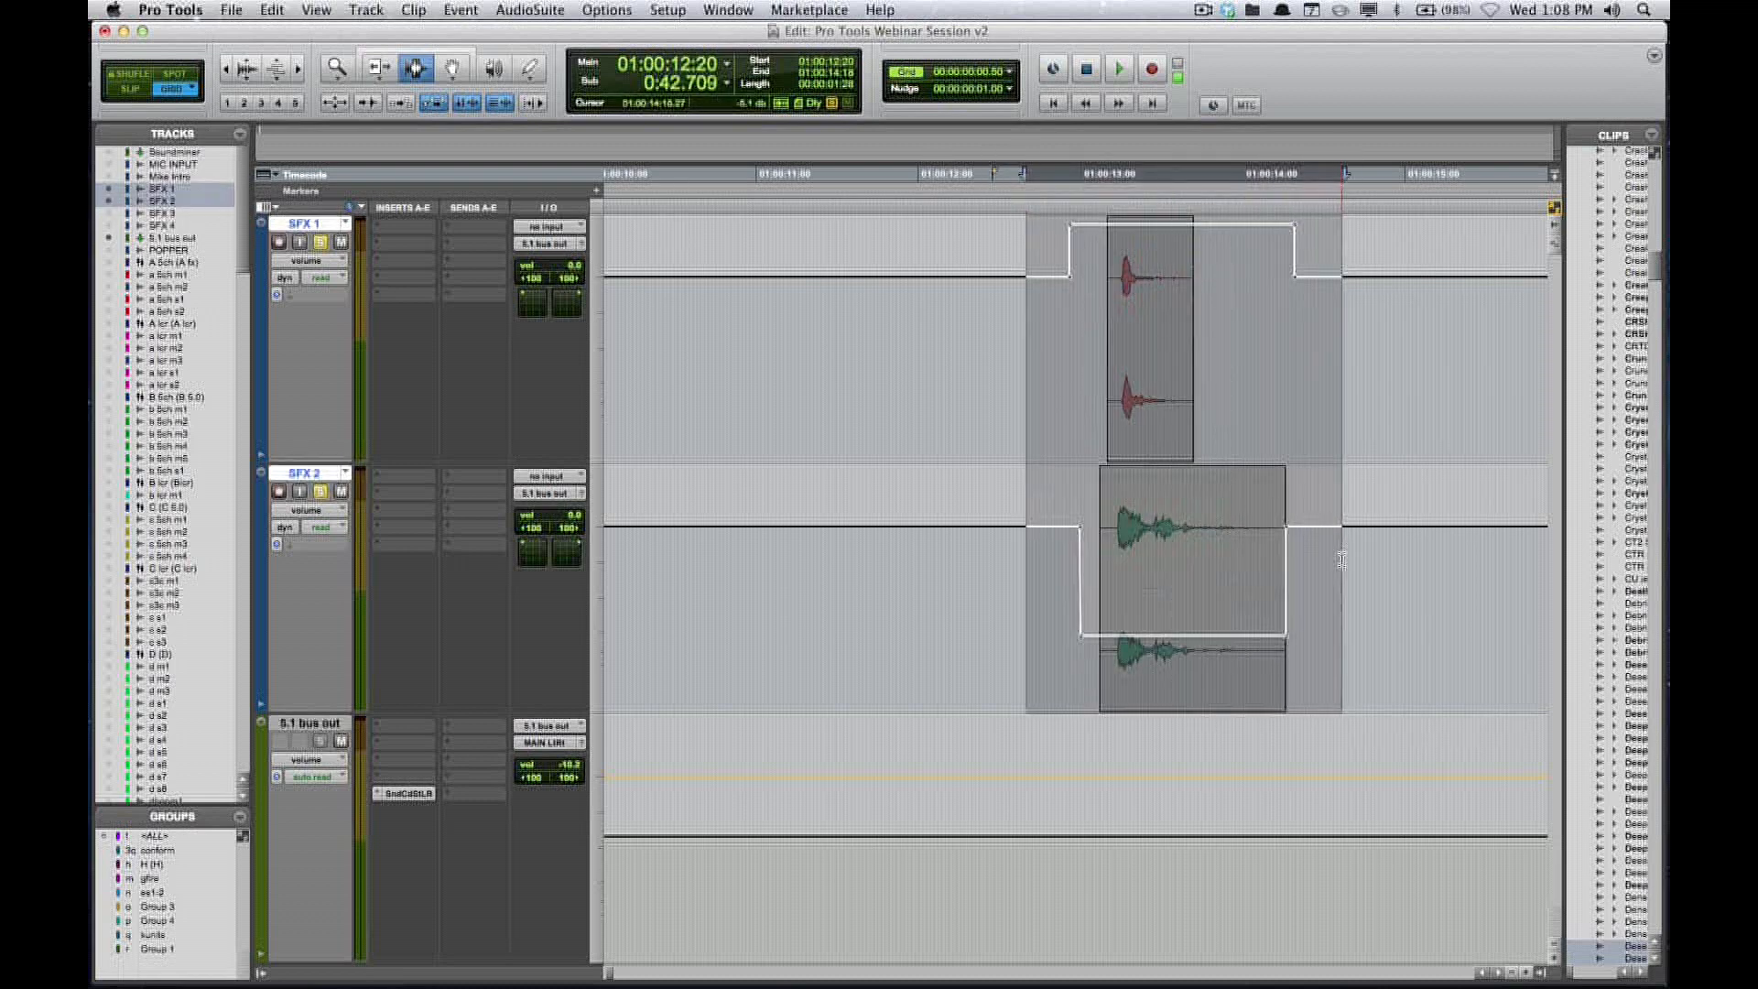
key(Delete)
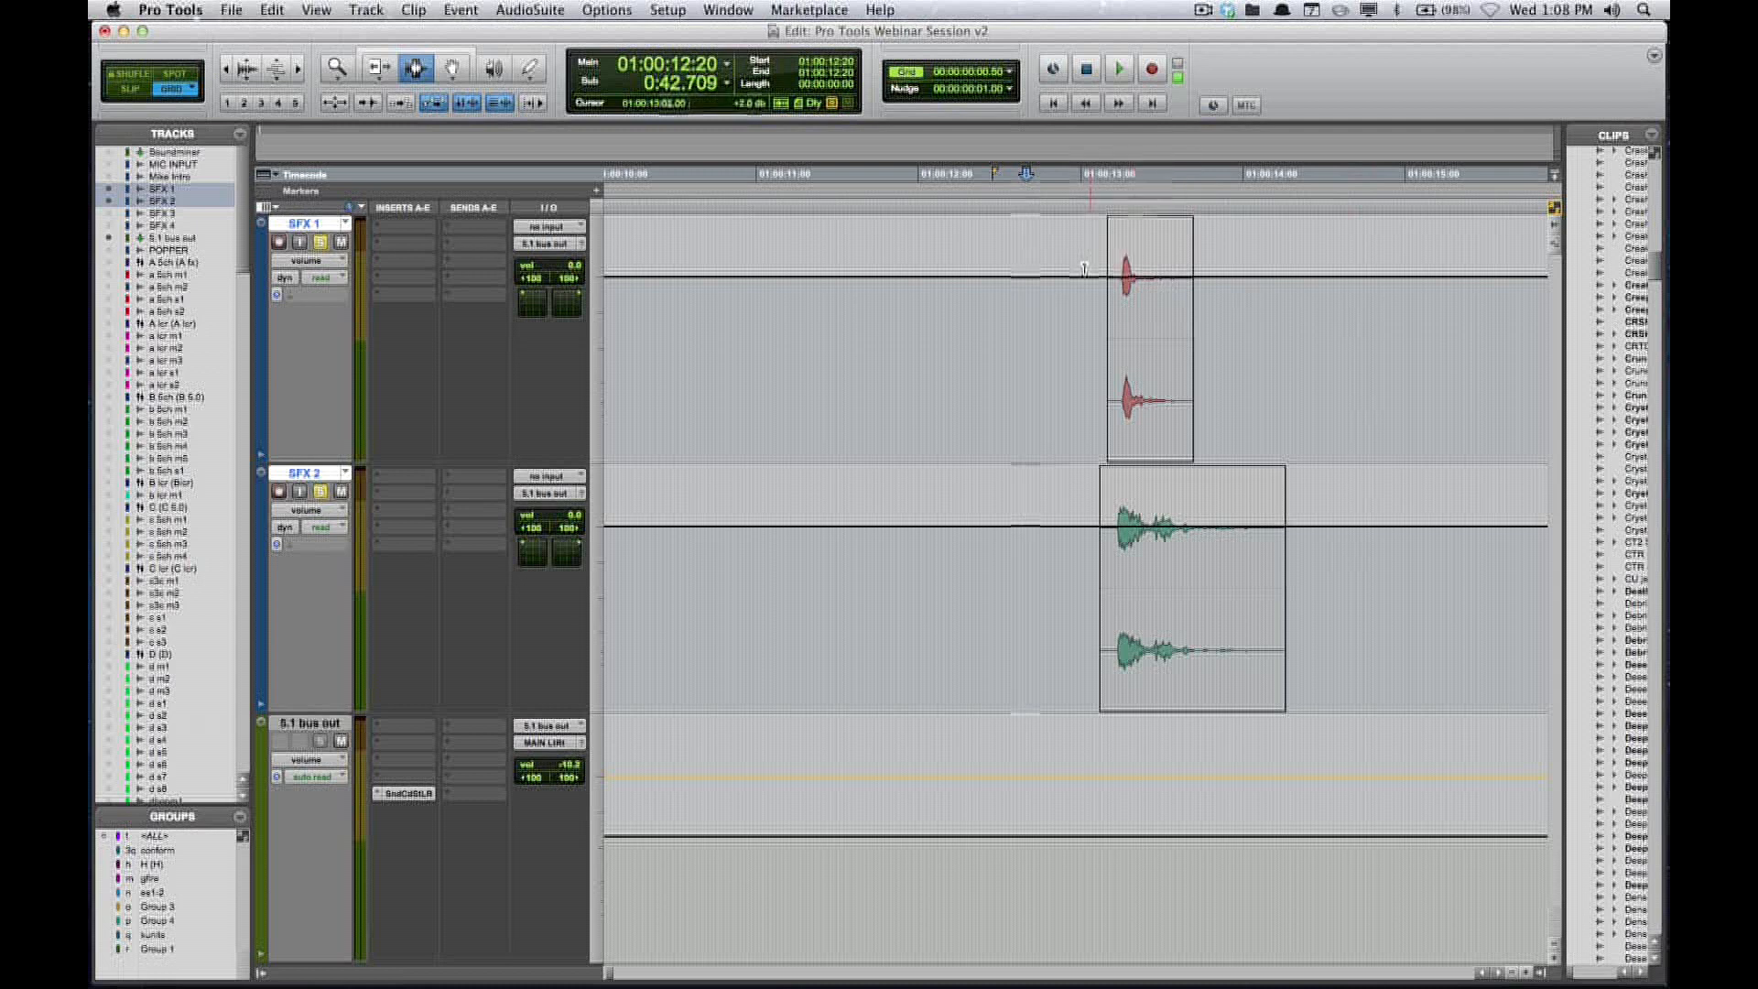
- Select the range around the SFX 1 clip from about 01:00:13:00 to 01:00:14:03 and return the effects tracks to waveform view
key(F8)
key(F7+F8)
drag(1083, 277, 1260, 309)
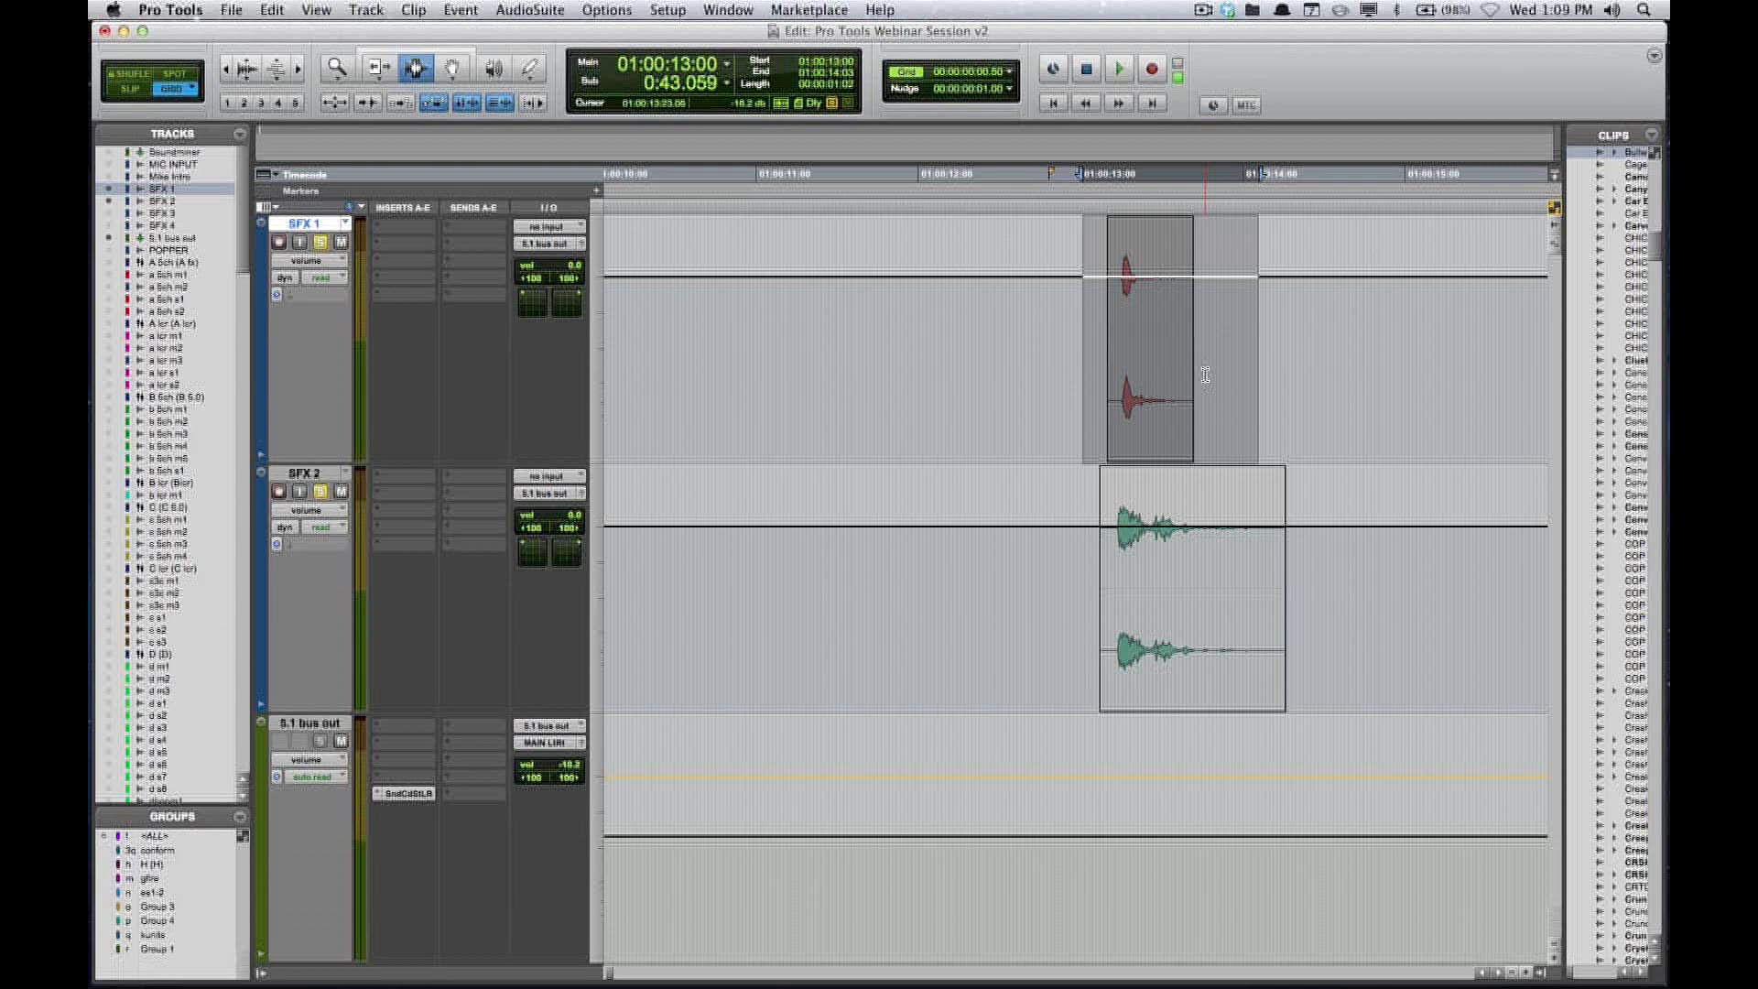
key(minus)
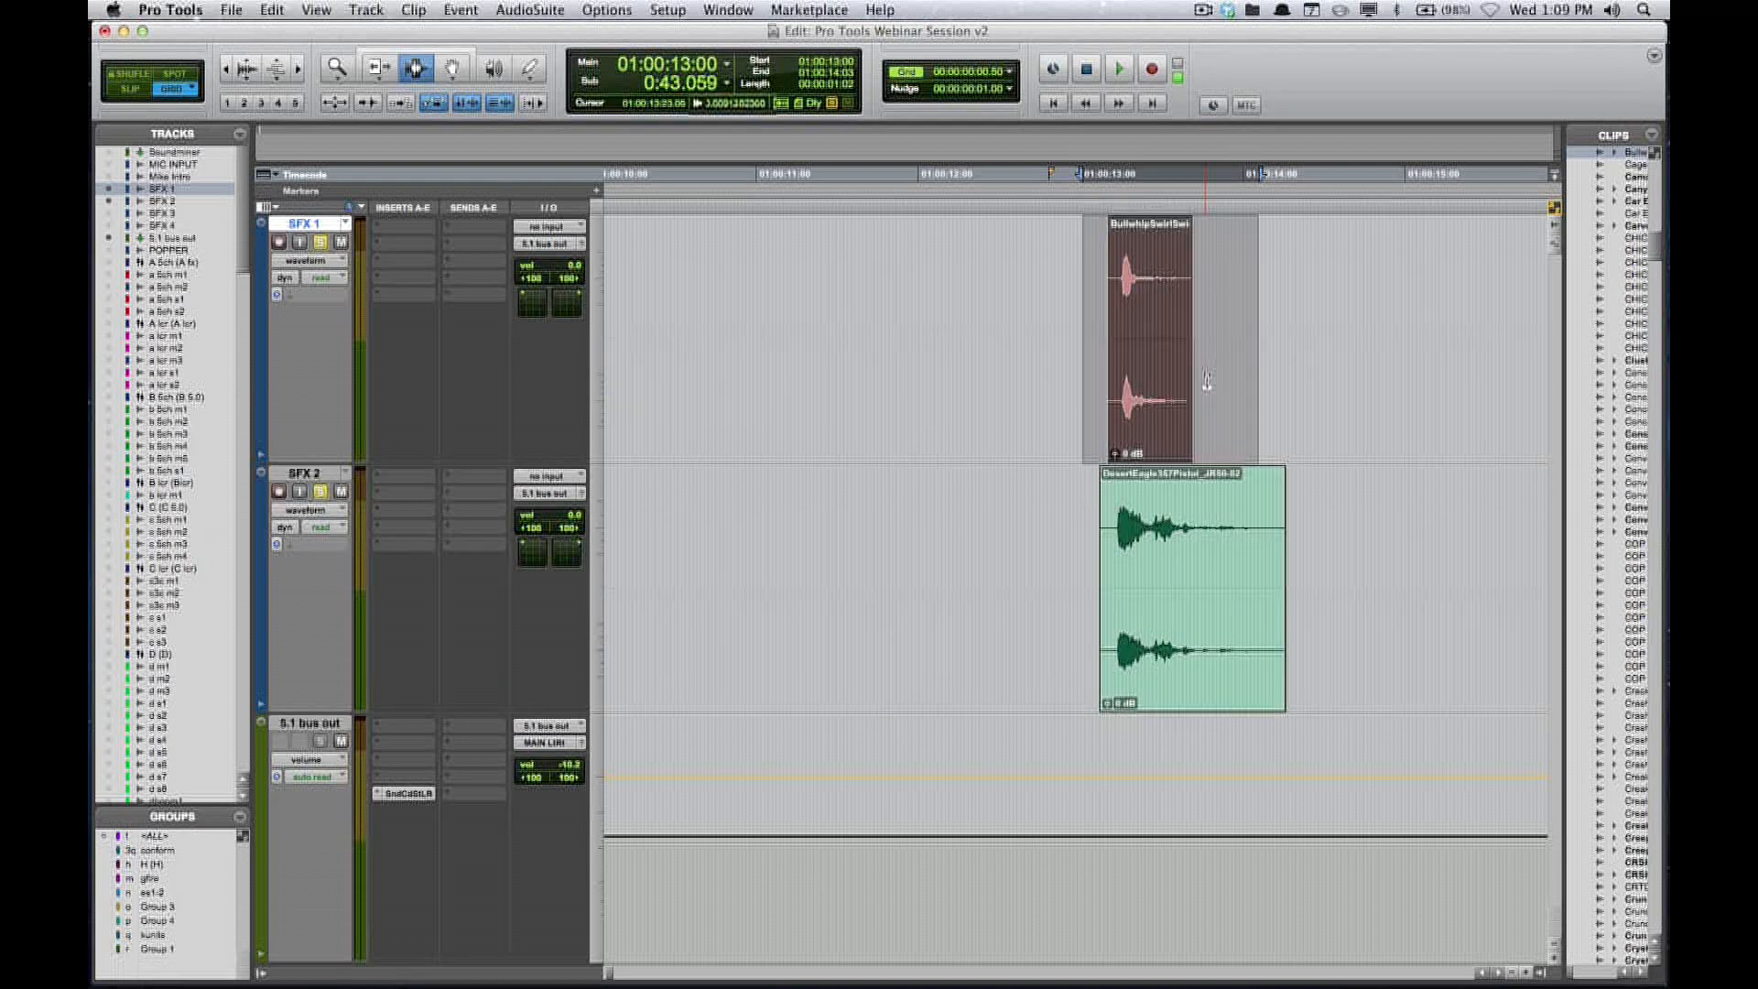
- Lower the pistol clip's gain on SFX 2 to about -7.6 dB
key(F8)
click(1009, 506)
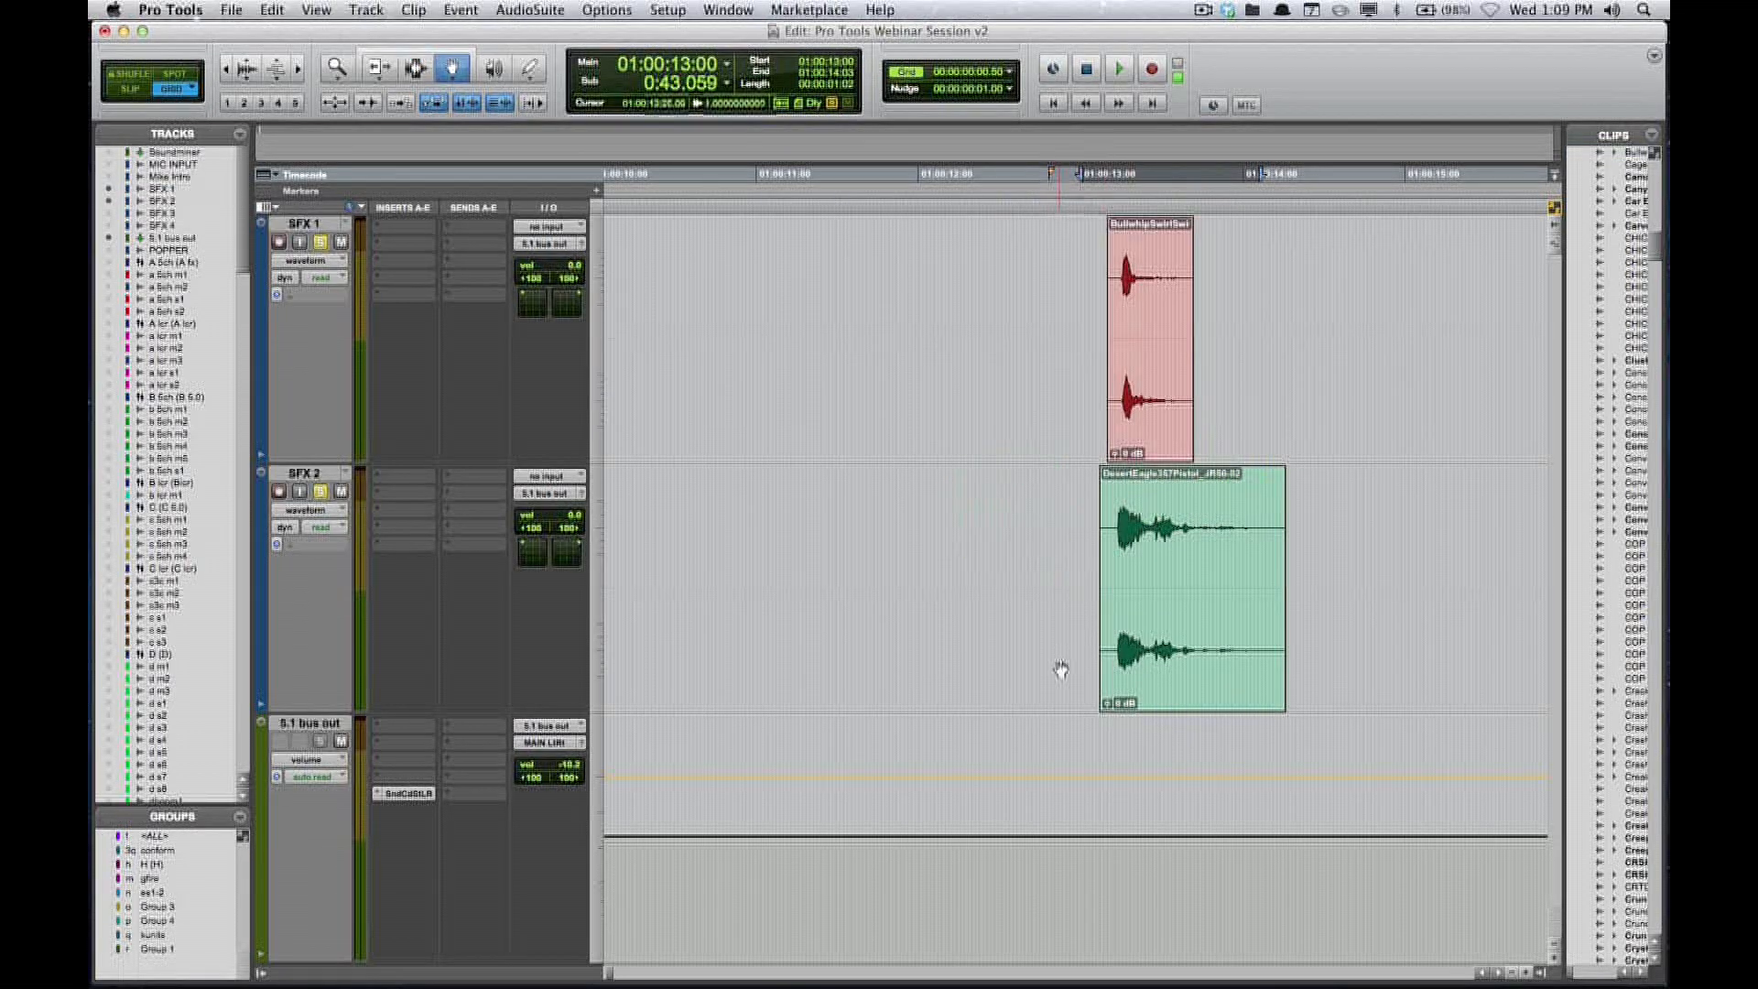
click(1114, 703)
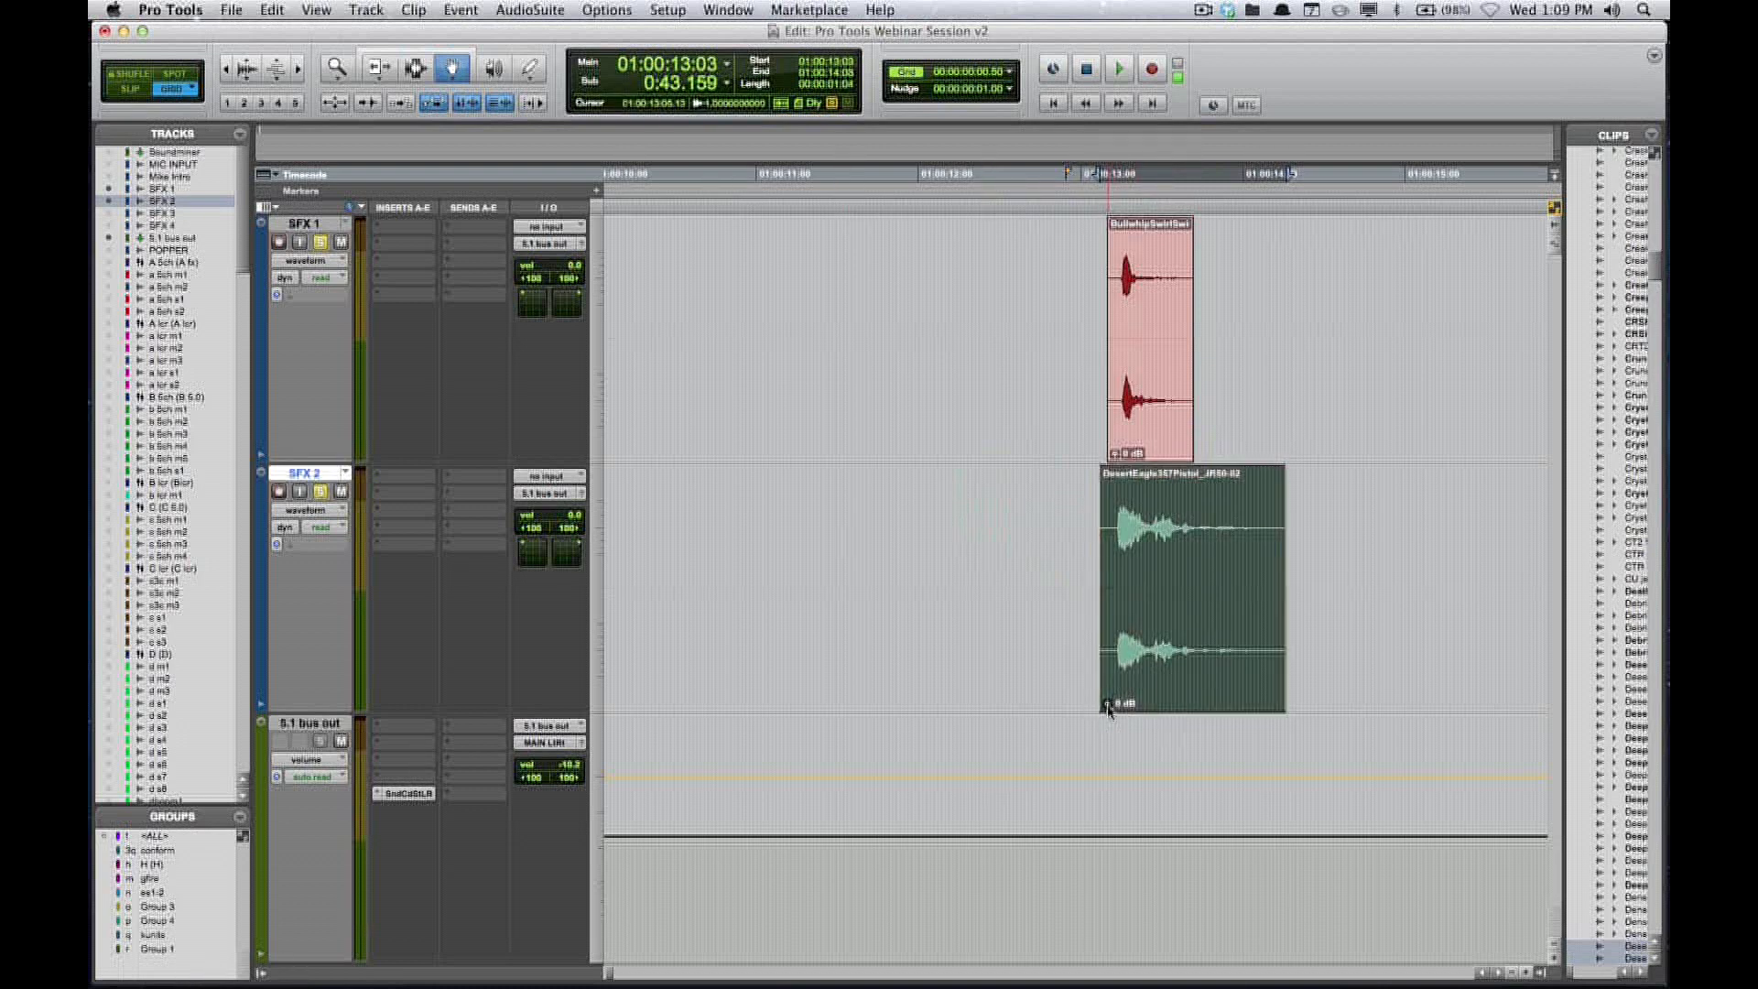
click(1107, 705)
drag(1108, 710, 1109, 723)
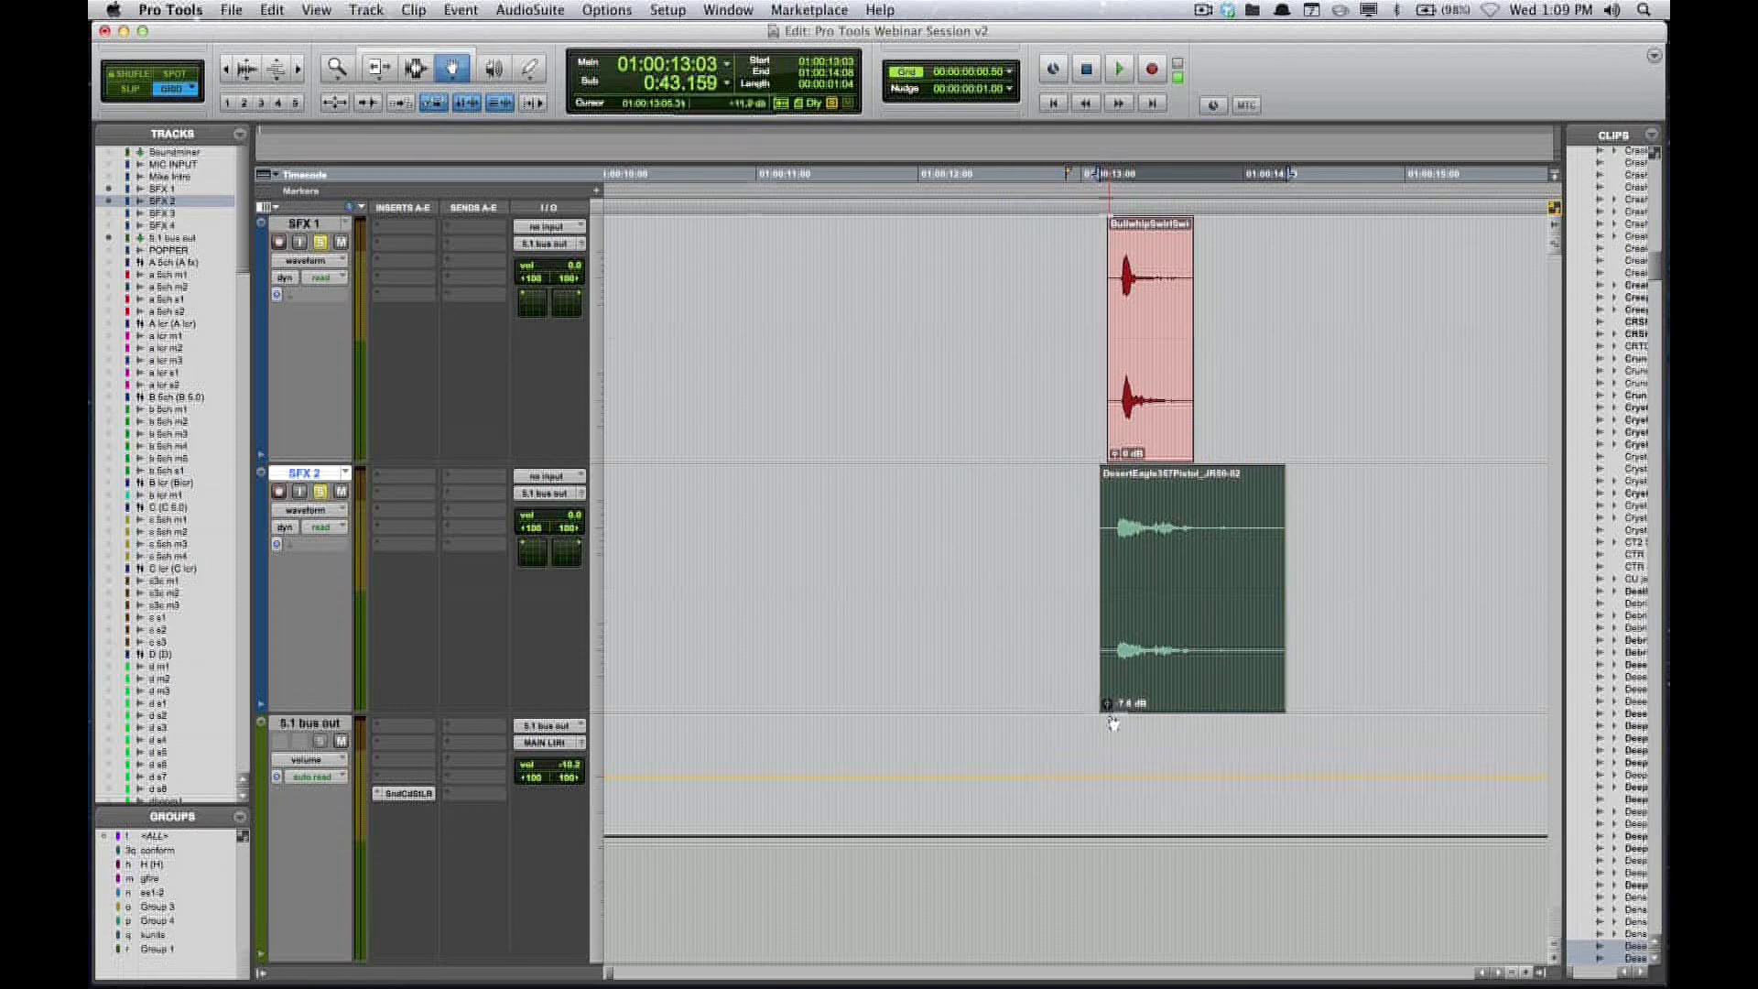
- Play the rebalanced whip and gunshot layers from 01:00:12:29
key(F7)
click(1076, 597)
key(space)
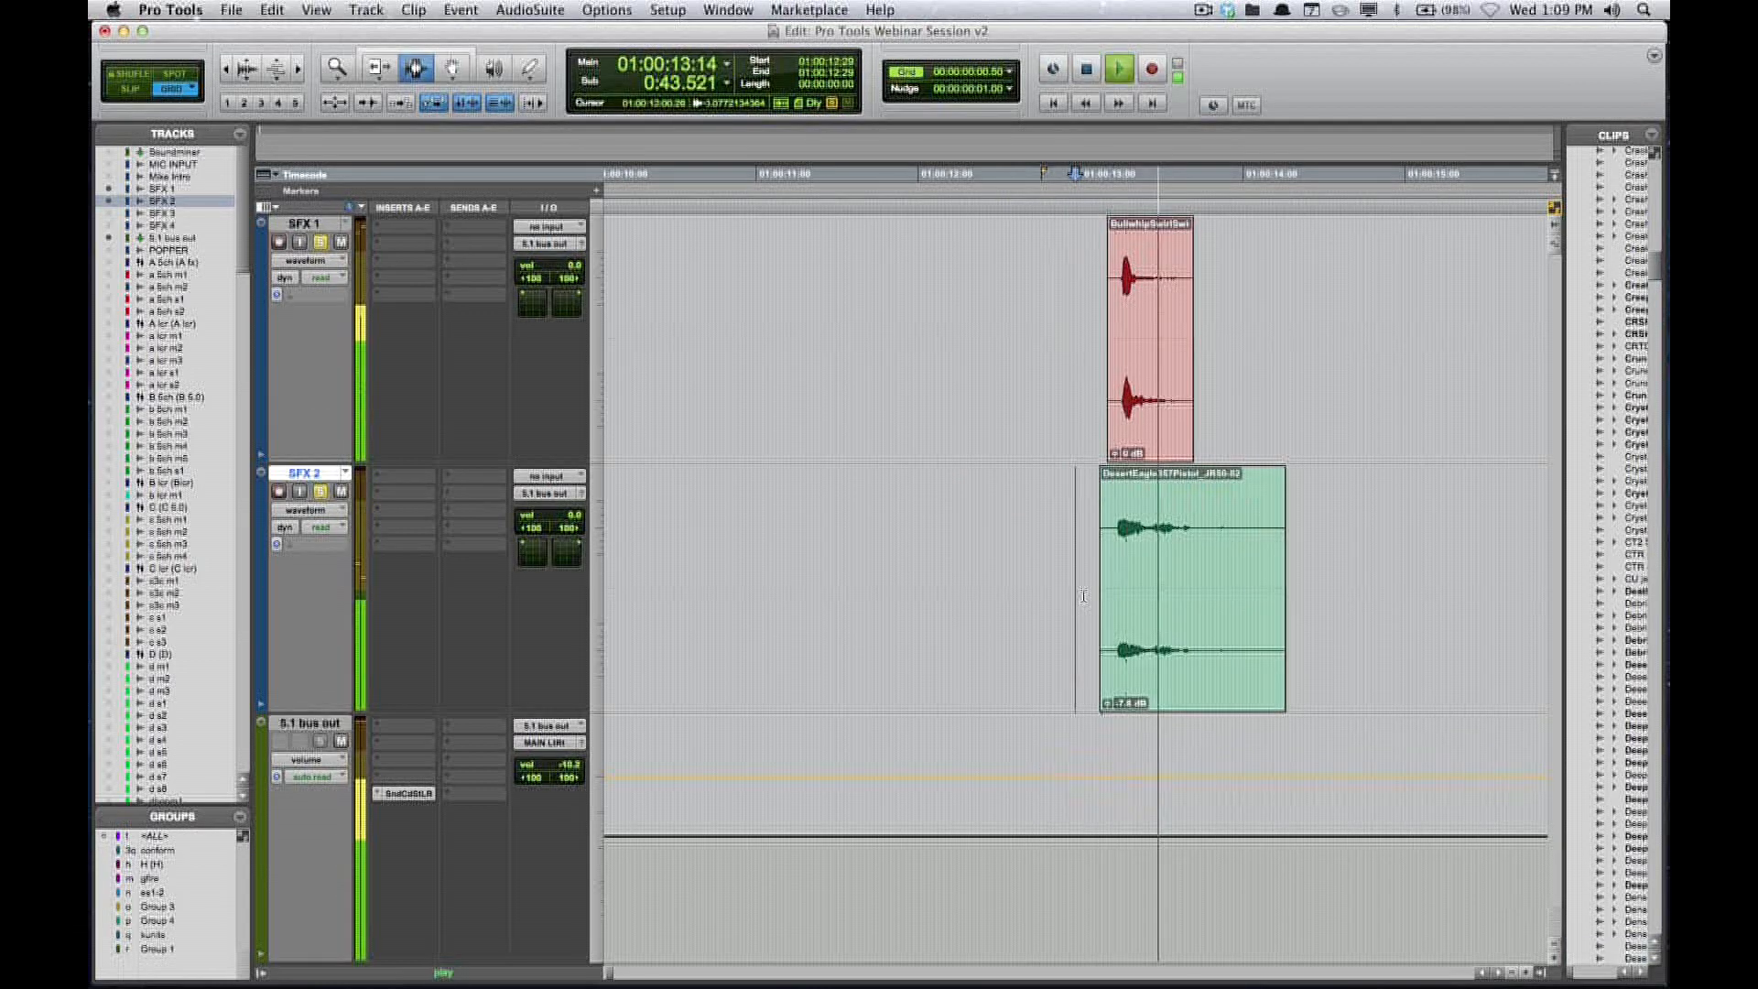
- Set the pistol clip's gain on SFX 2 to -4.3 dB and play both layers from 01:00:13:03
key(space)
key(F6)
click(1107, 704)
drag(1107, 704, 1107, 698)
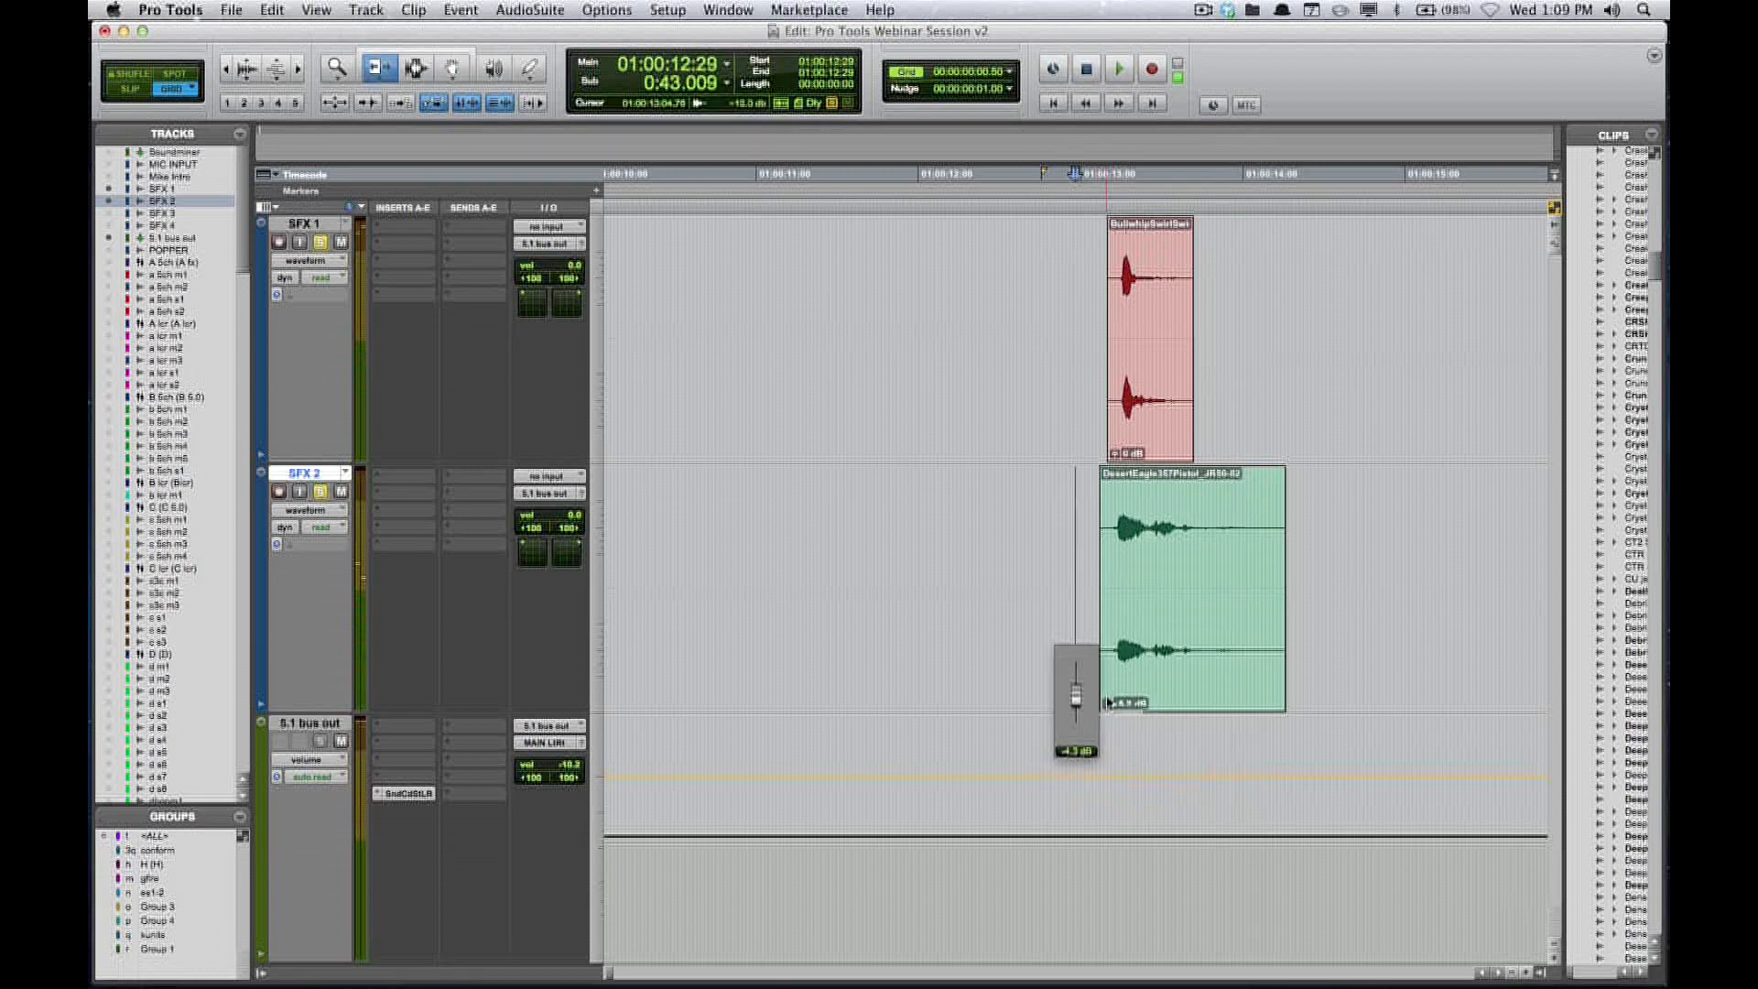
key(F7)
click(1096, 623)
key(space)
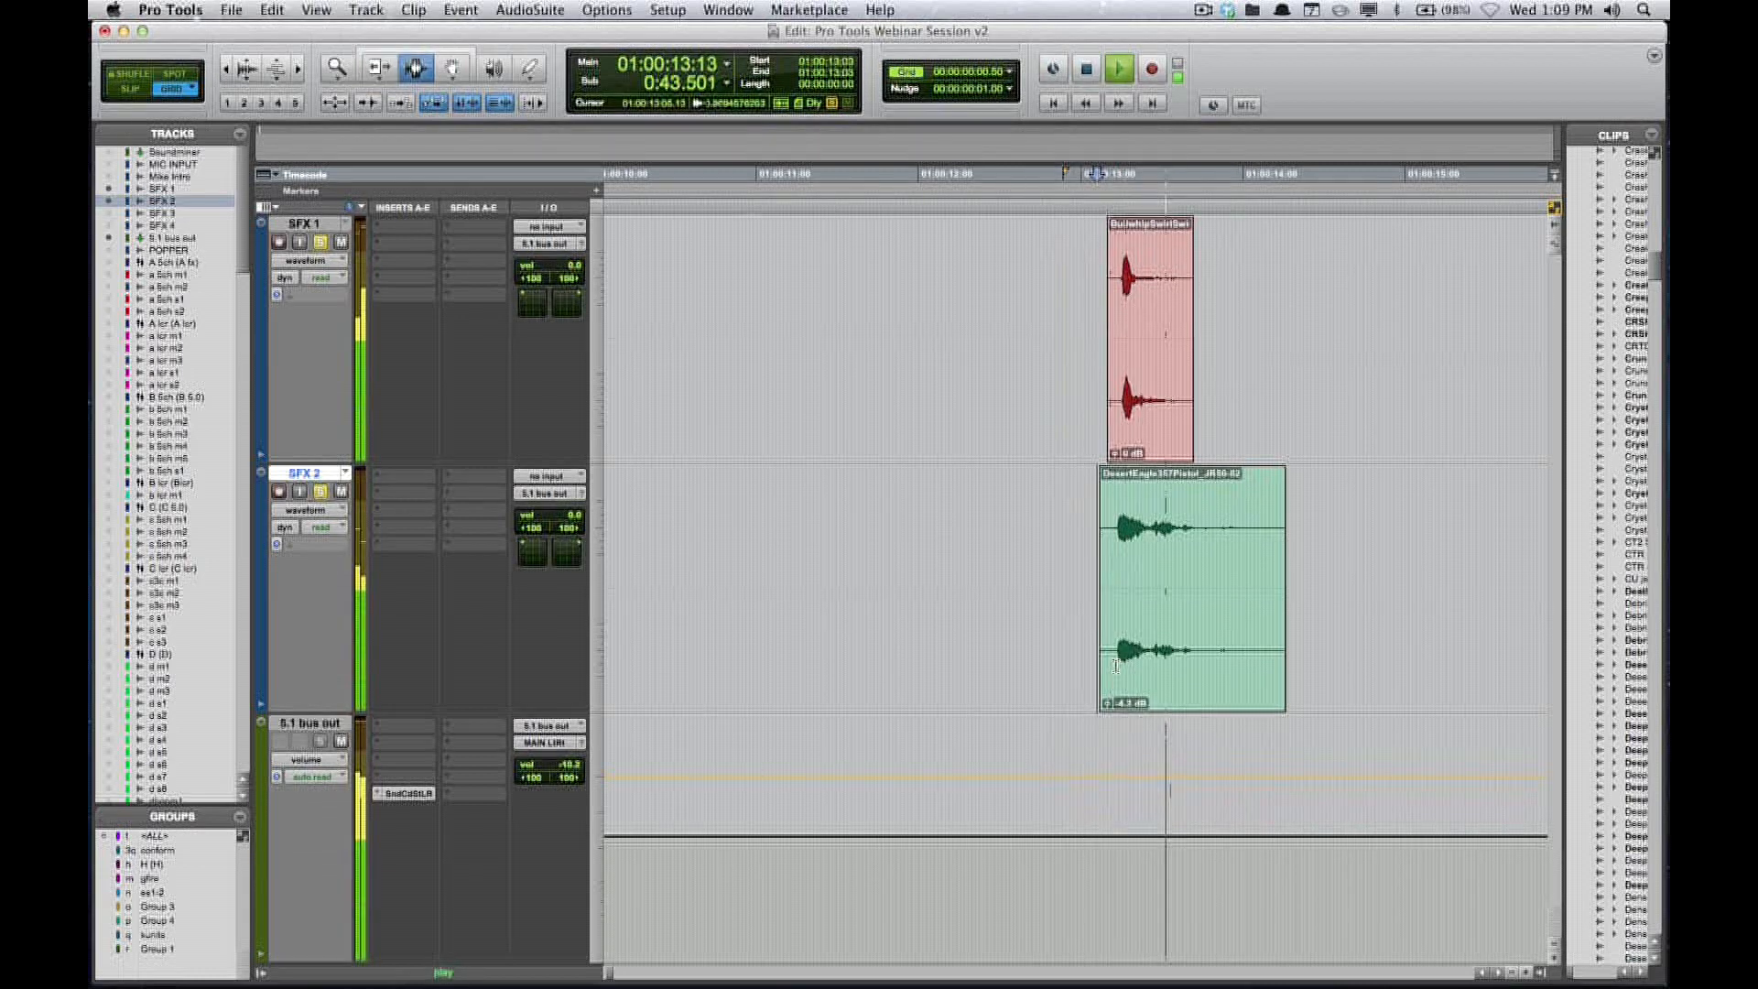
key(space)
- Raise the whip clip's gain on SFX 1 well above 0 dB and play both layers from 01:00:13:01
drag(1114, 453, 1114, 440)
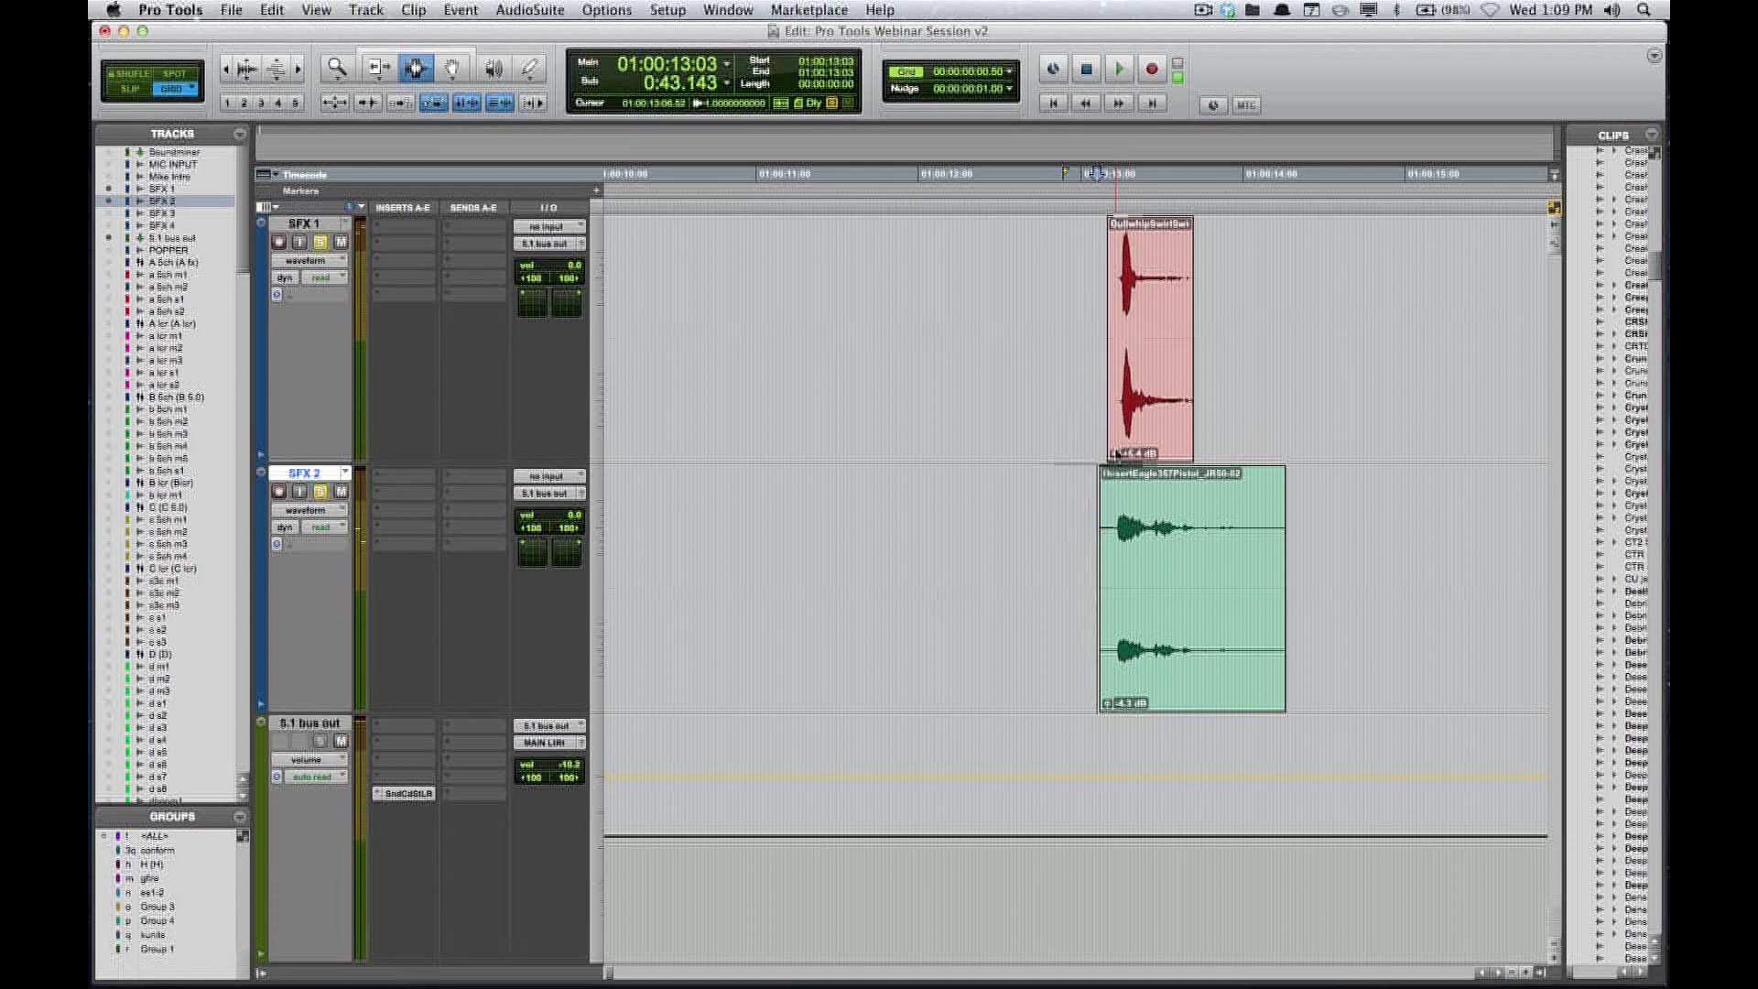
key(space)
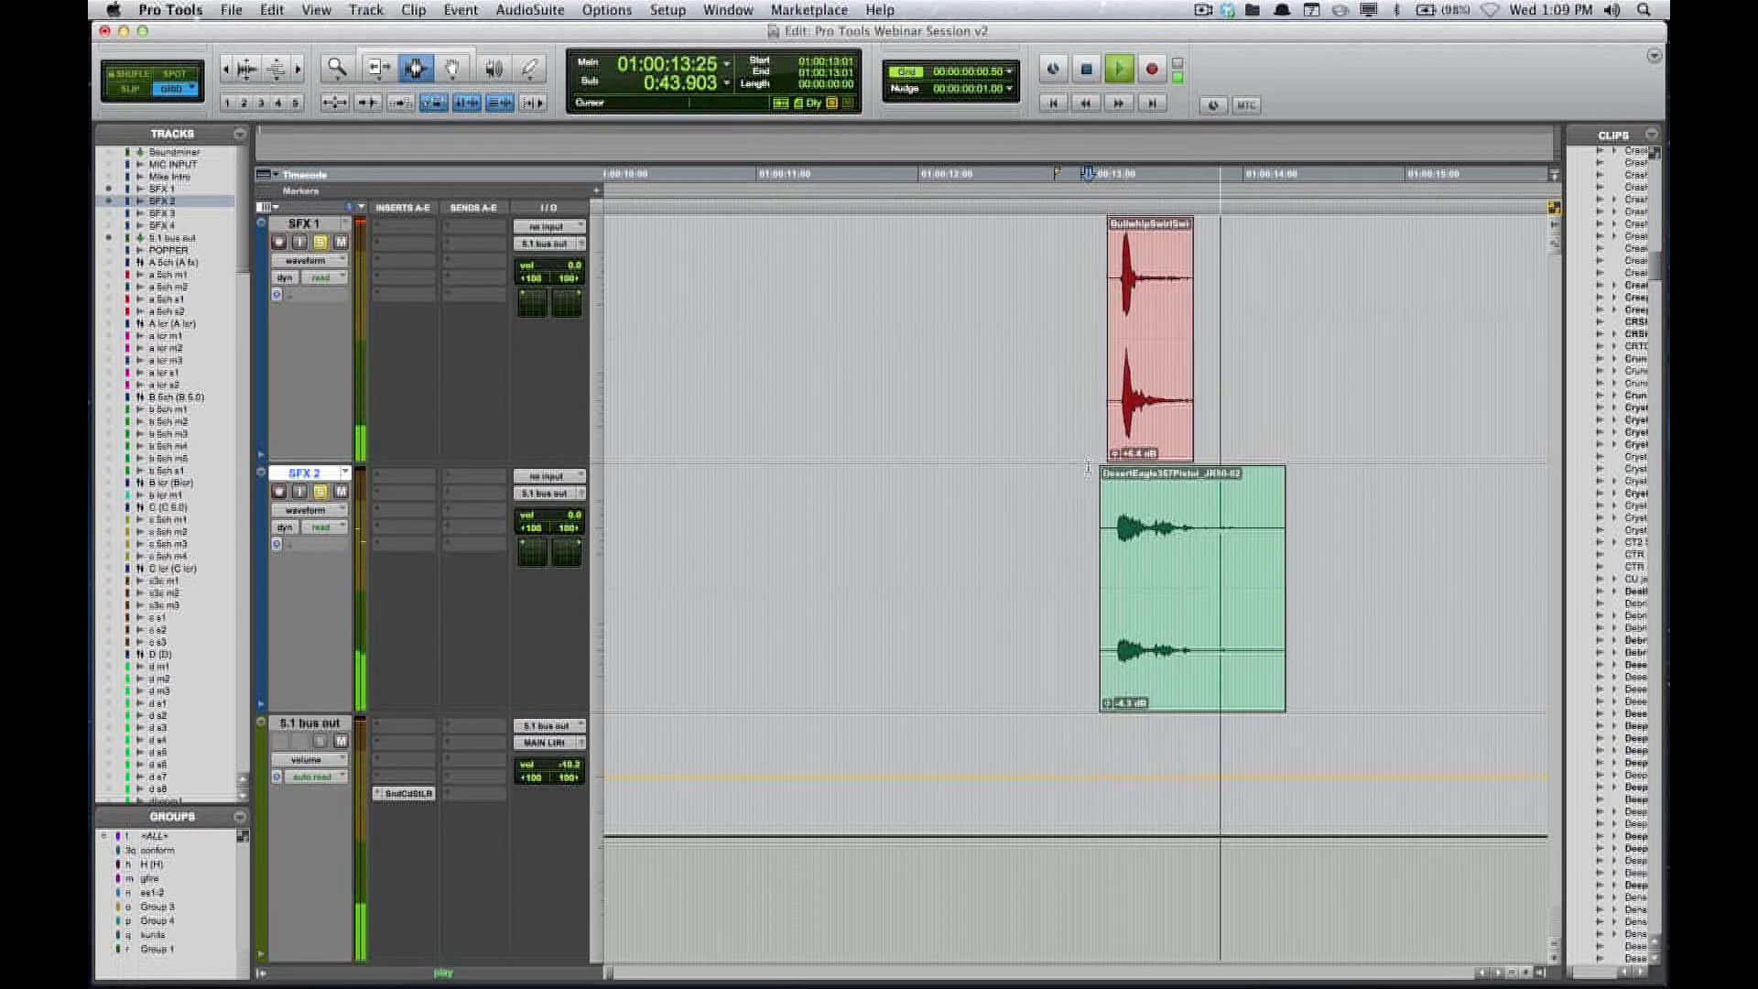
key(space)
- Show volume automation on SFX 1 and select the range around the whip clip from 01:00:13:01 to 01:00:13:24
drag(1057, 370, 1217, 390)
click(1215, 389)
key(minus)
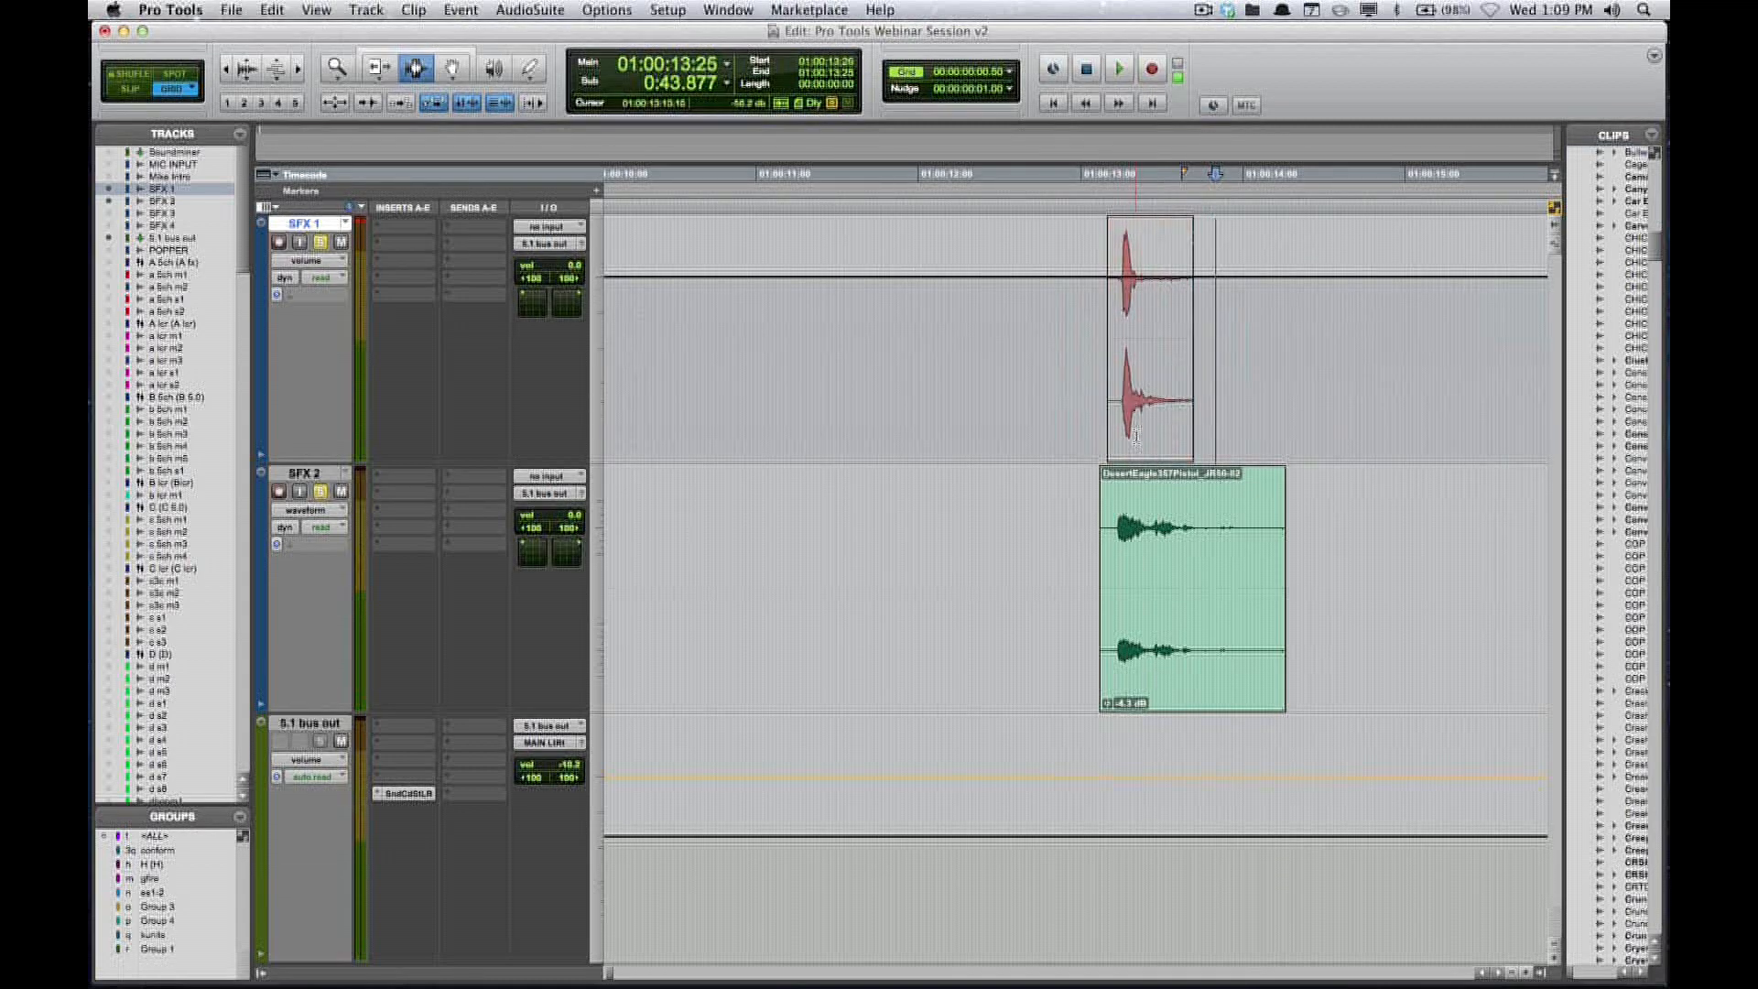
drag(1086, 283, 1212, 293)
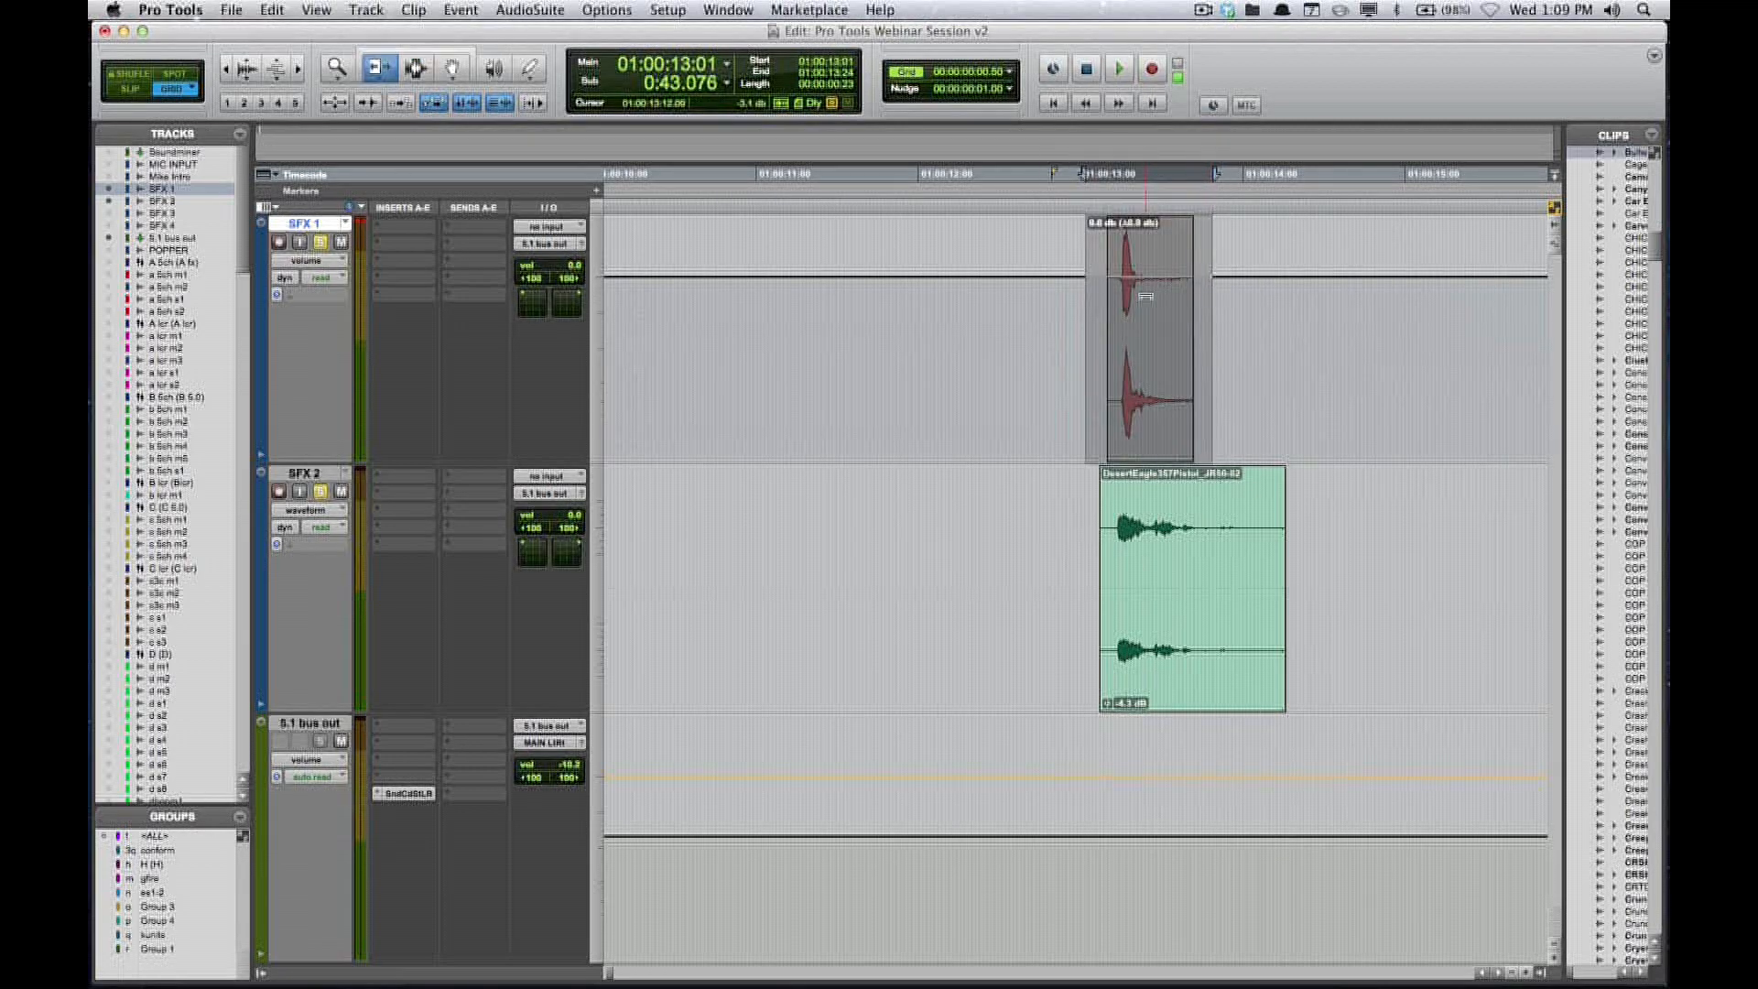
key(F7)
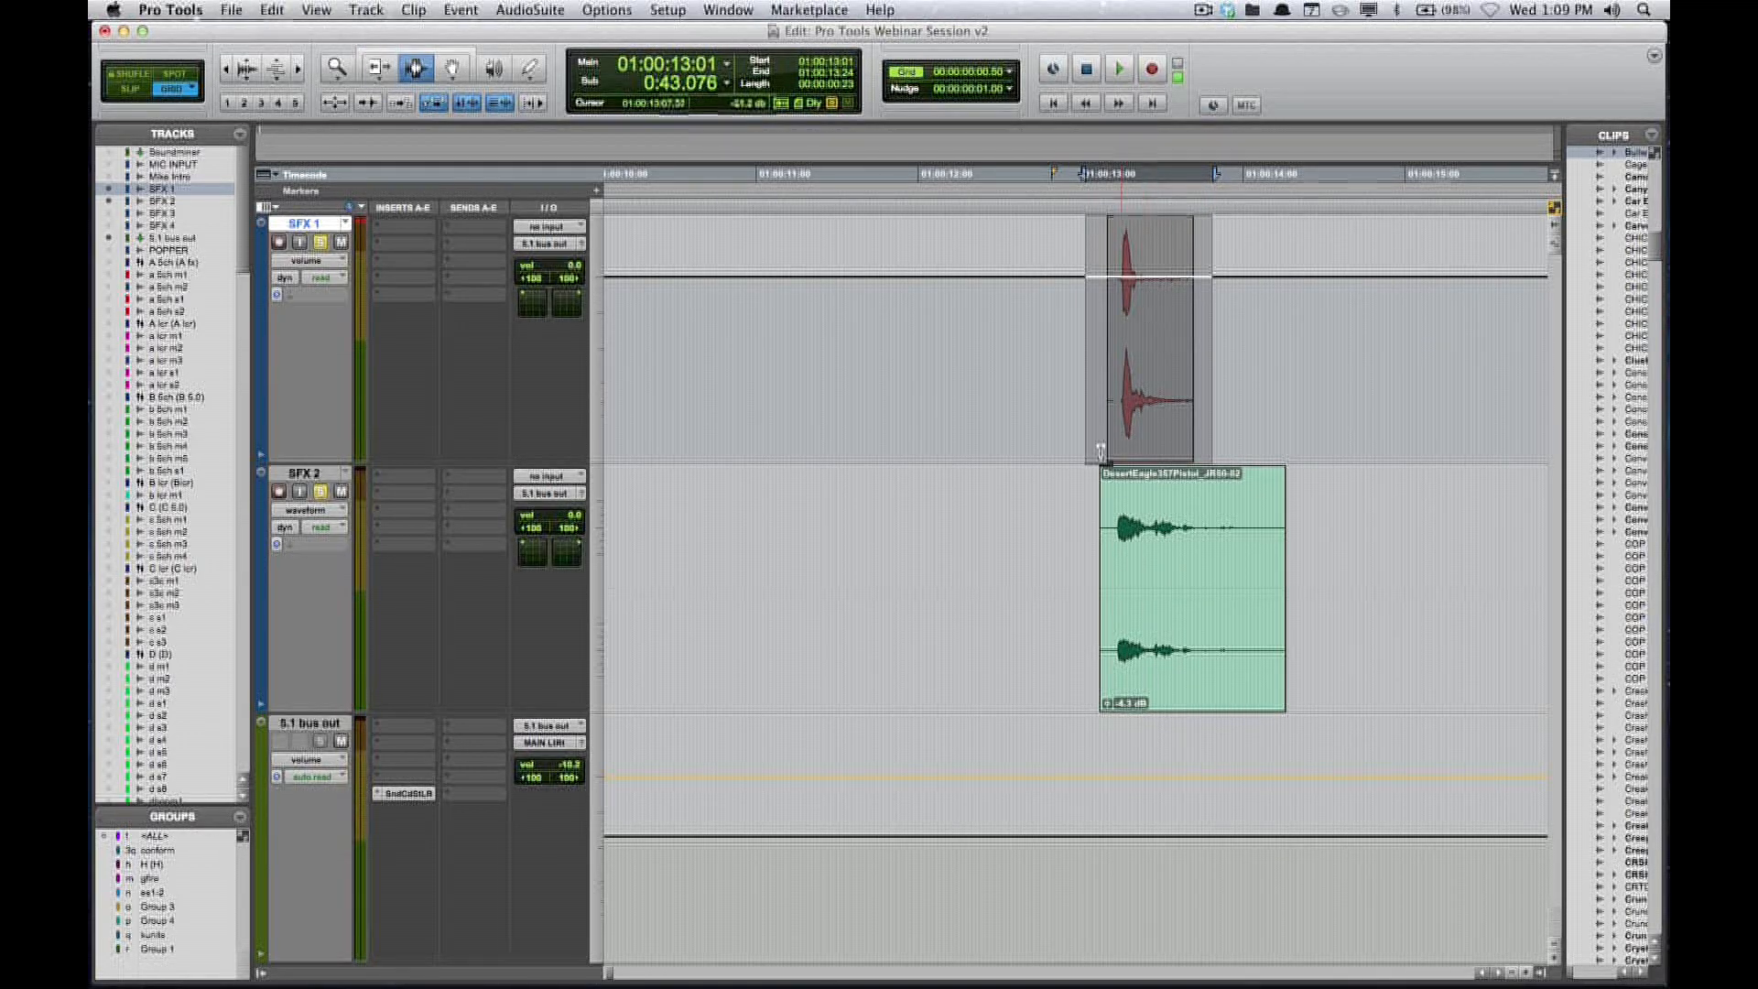
- Return the effects tracks to waveform view and set the whip clip's gain on SFX 1 to about +1.5 dB
click(1046, 445)
key(super+alt+bracketleft)
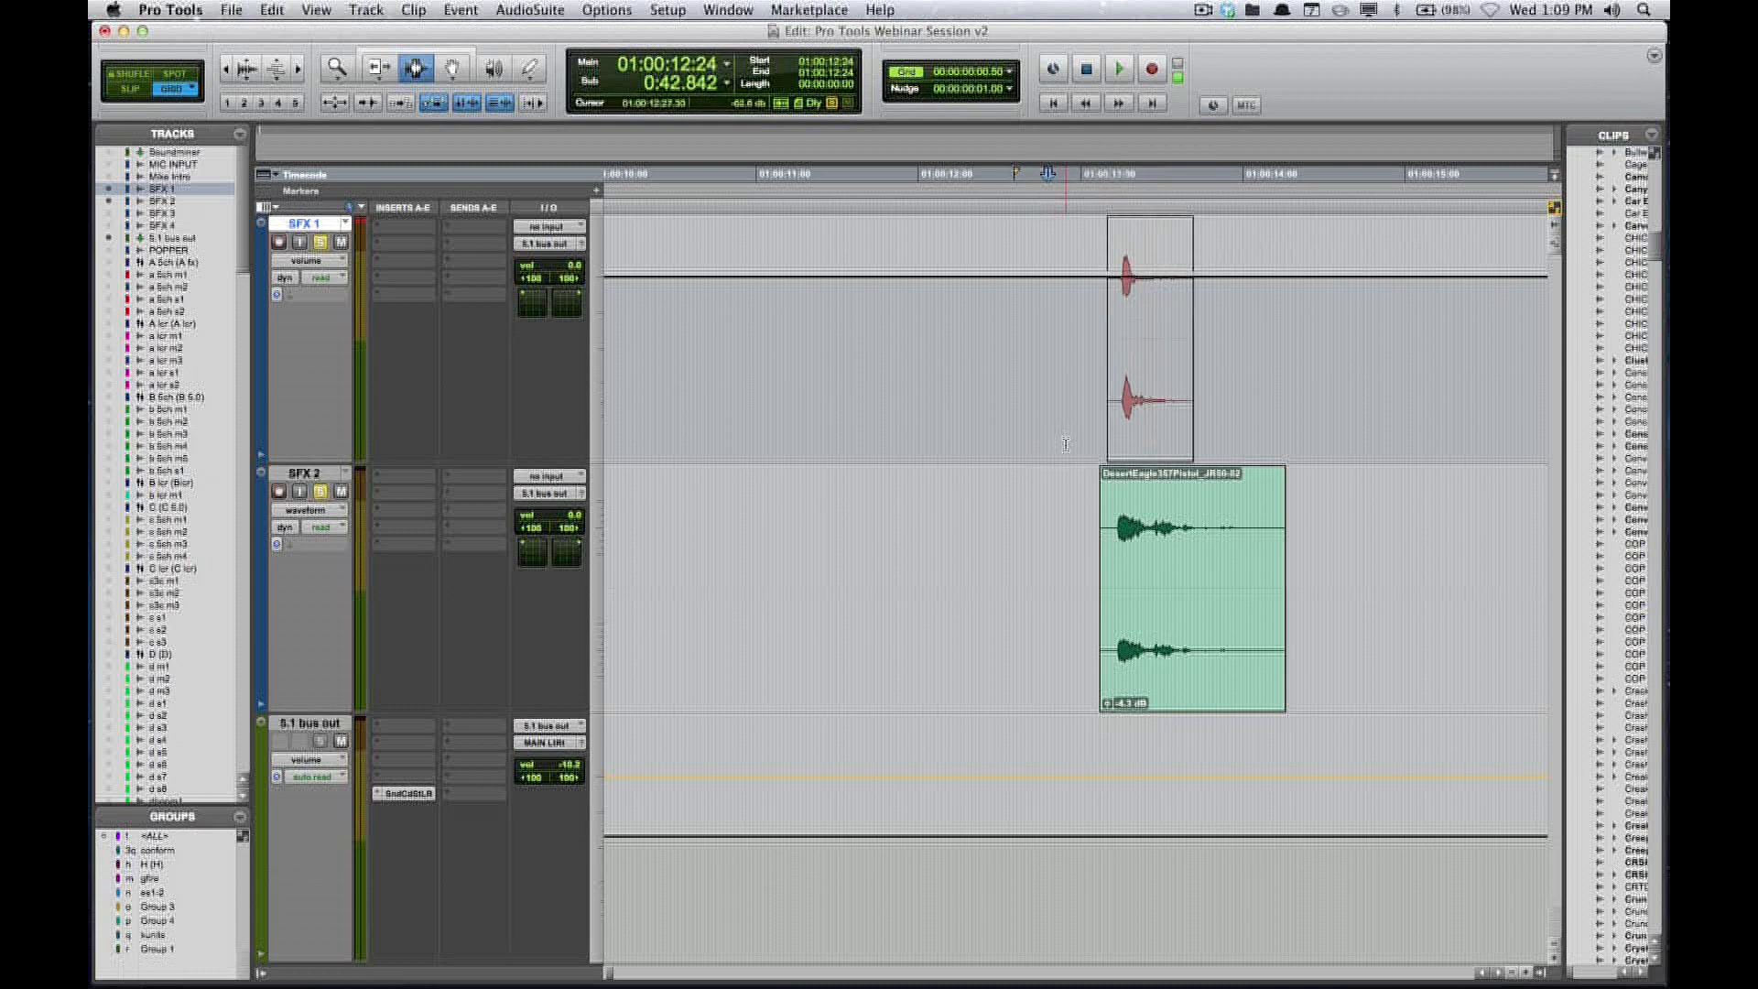
key(ctrl+minus)
key(ctrl+minus)
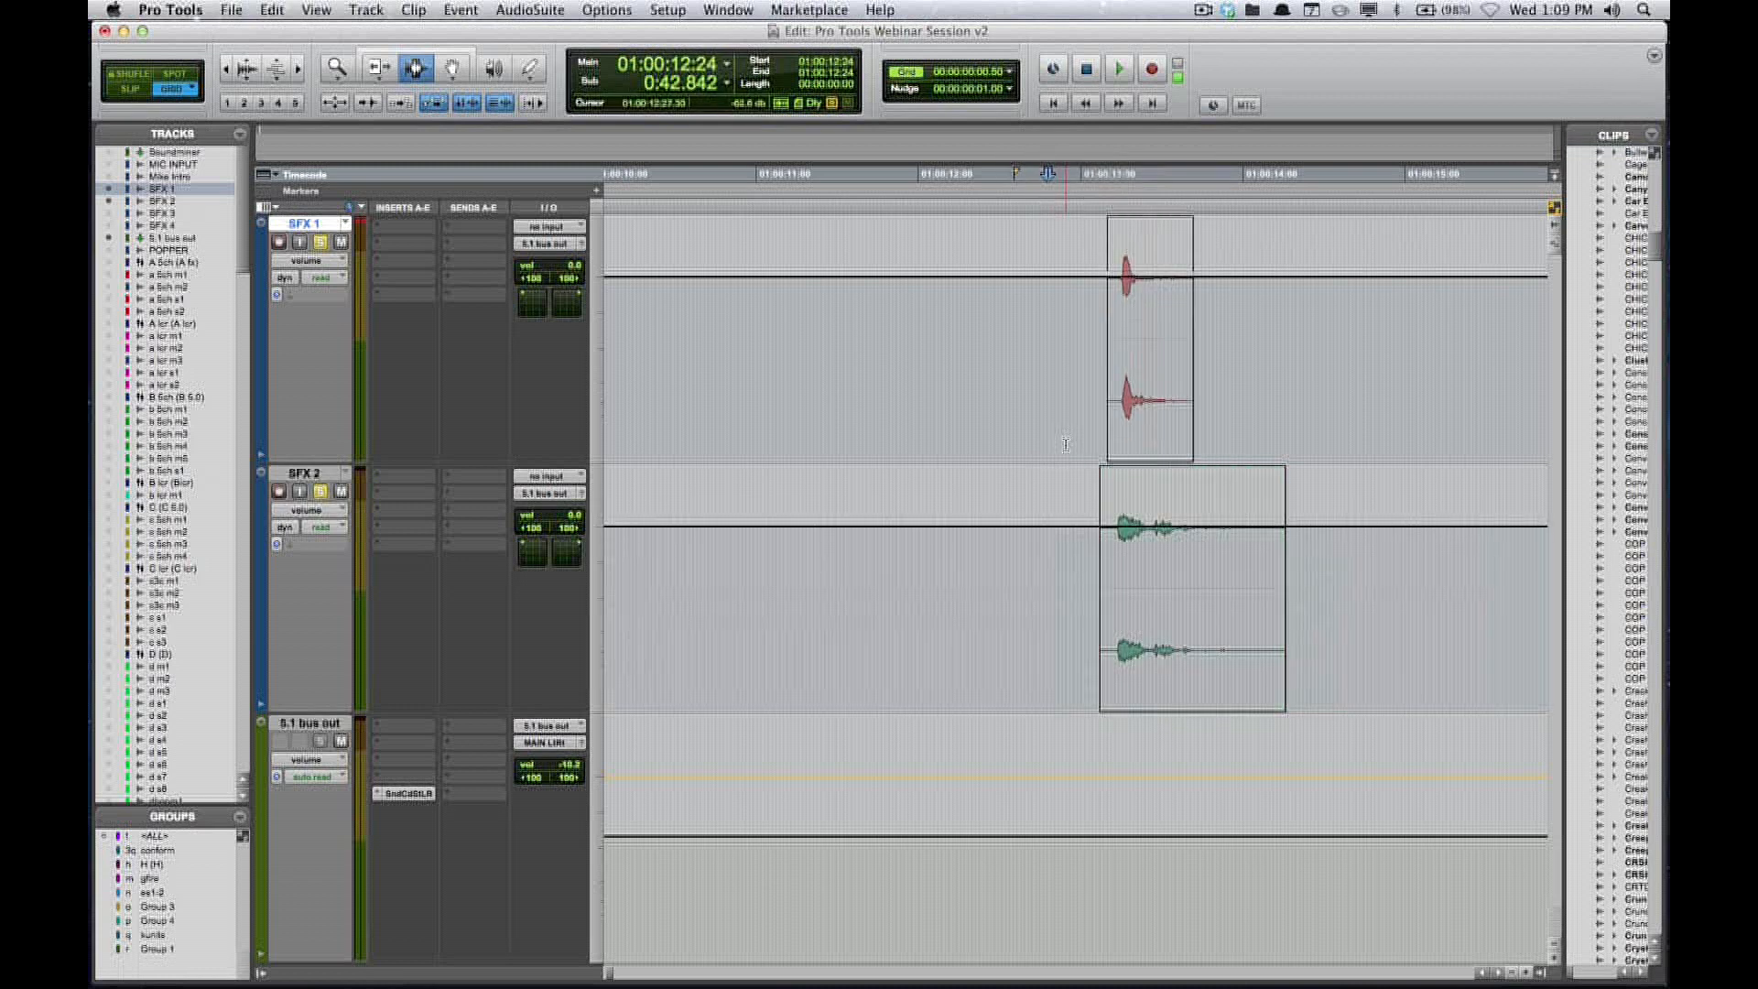
drag(1115, 456, 1116, 447)
click(1179, 586)
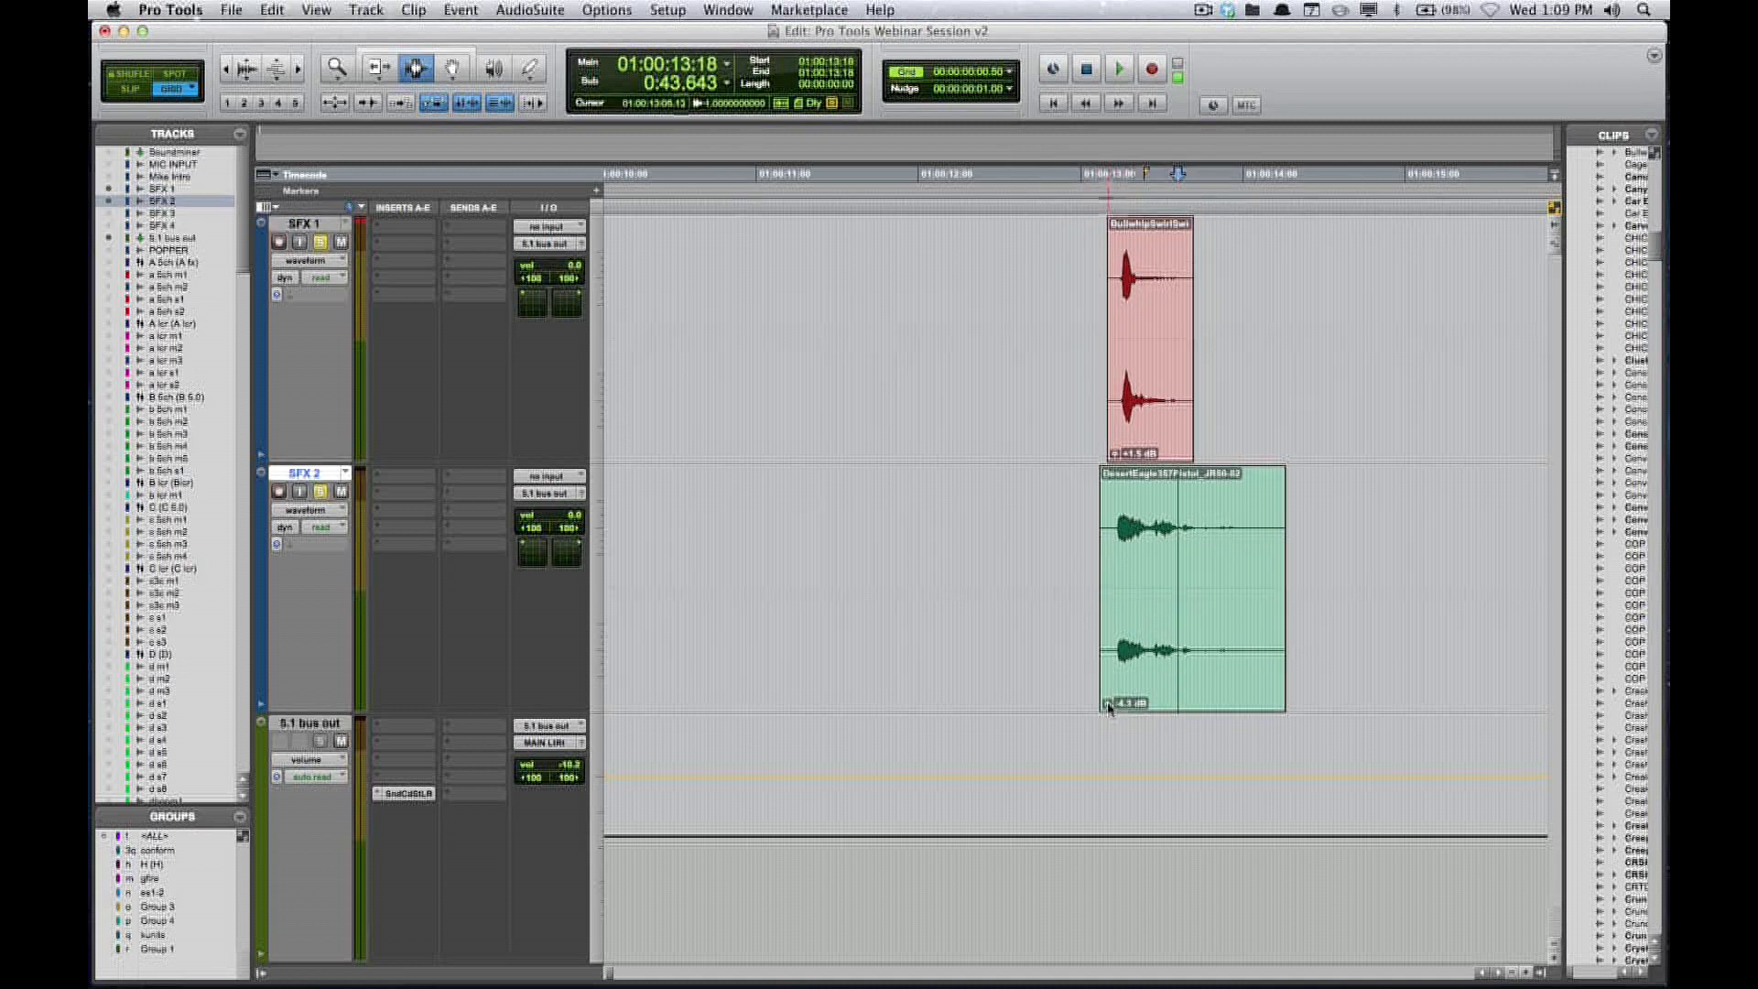
- Split the pistol clip on SFX 2 at 01:00:13:12 and raise the gain of its second part
click(1144, 529)
key(super+bracketright)
key(super+bracketright)
drag(926, 526, 1063, 538)
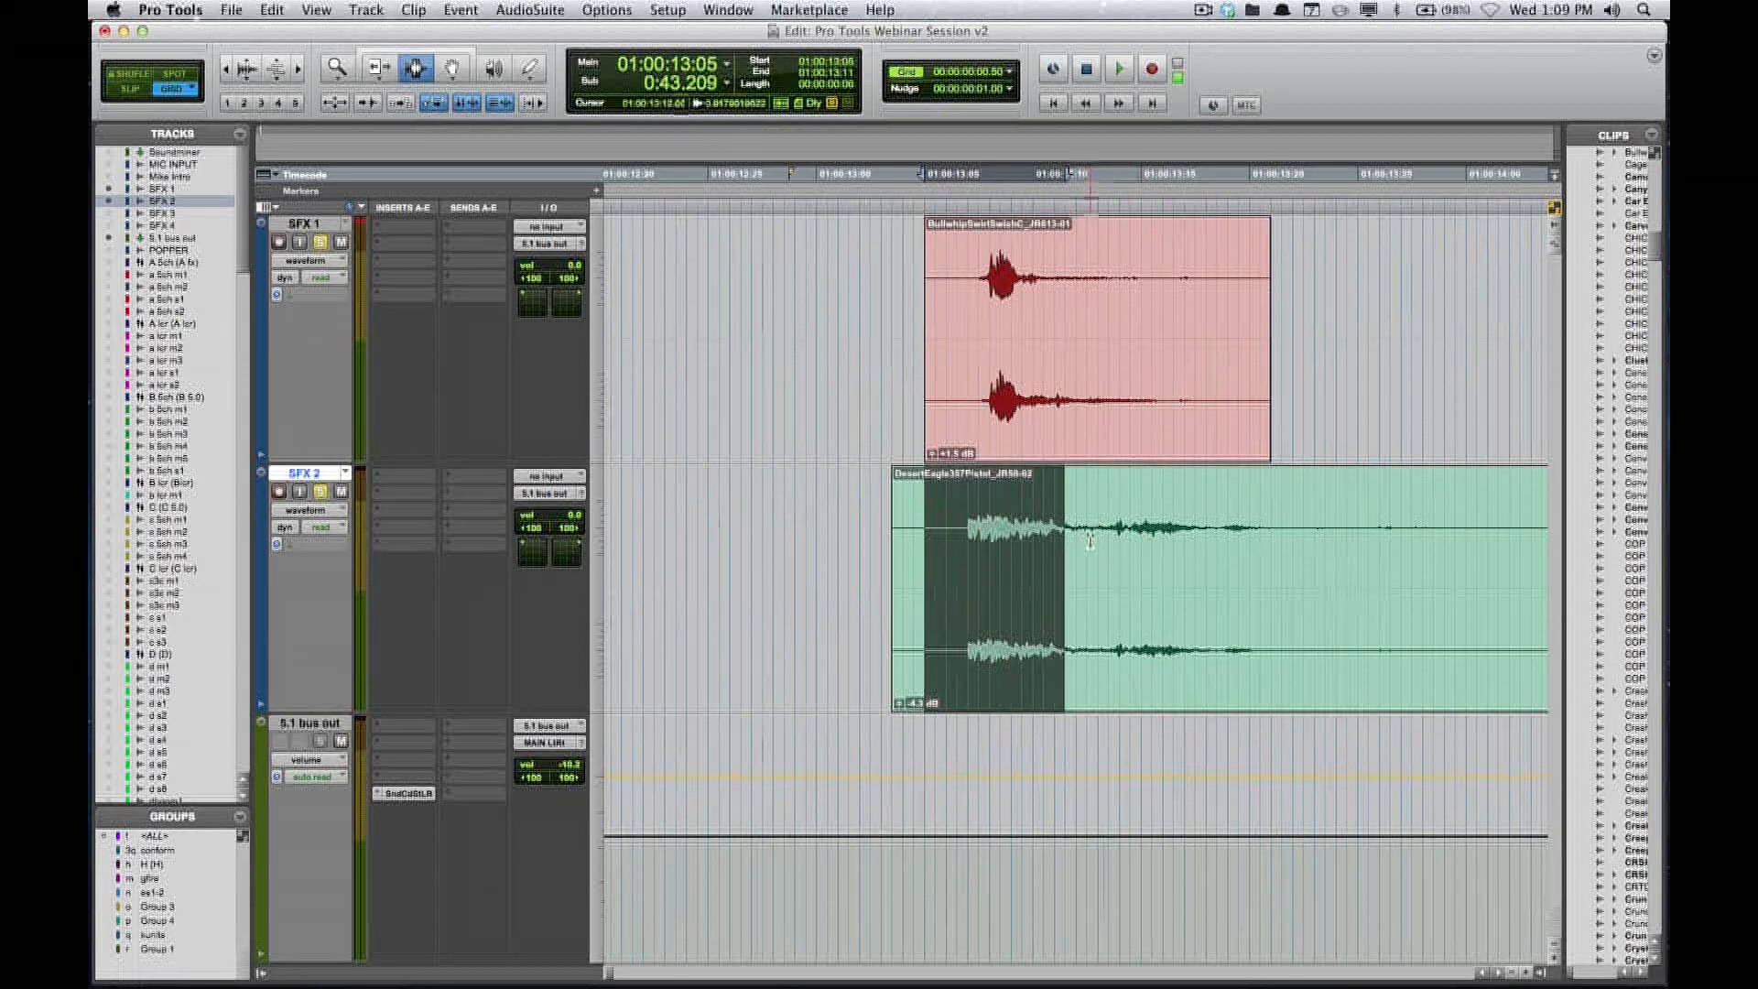
click(1089, 540)
key(super+e)
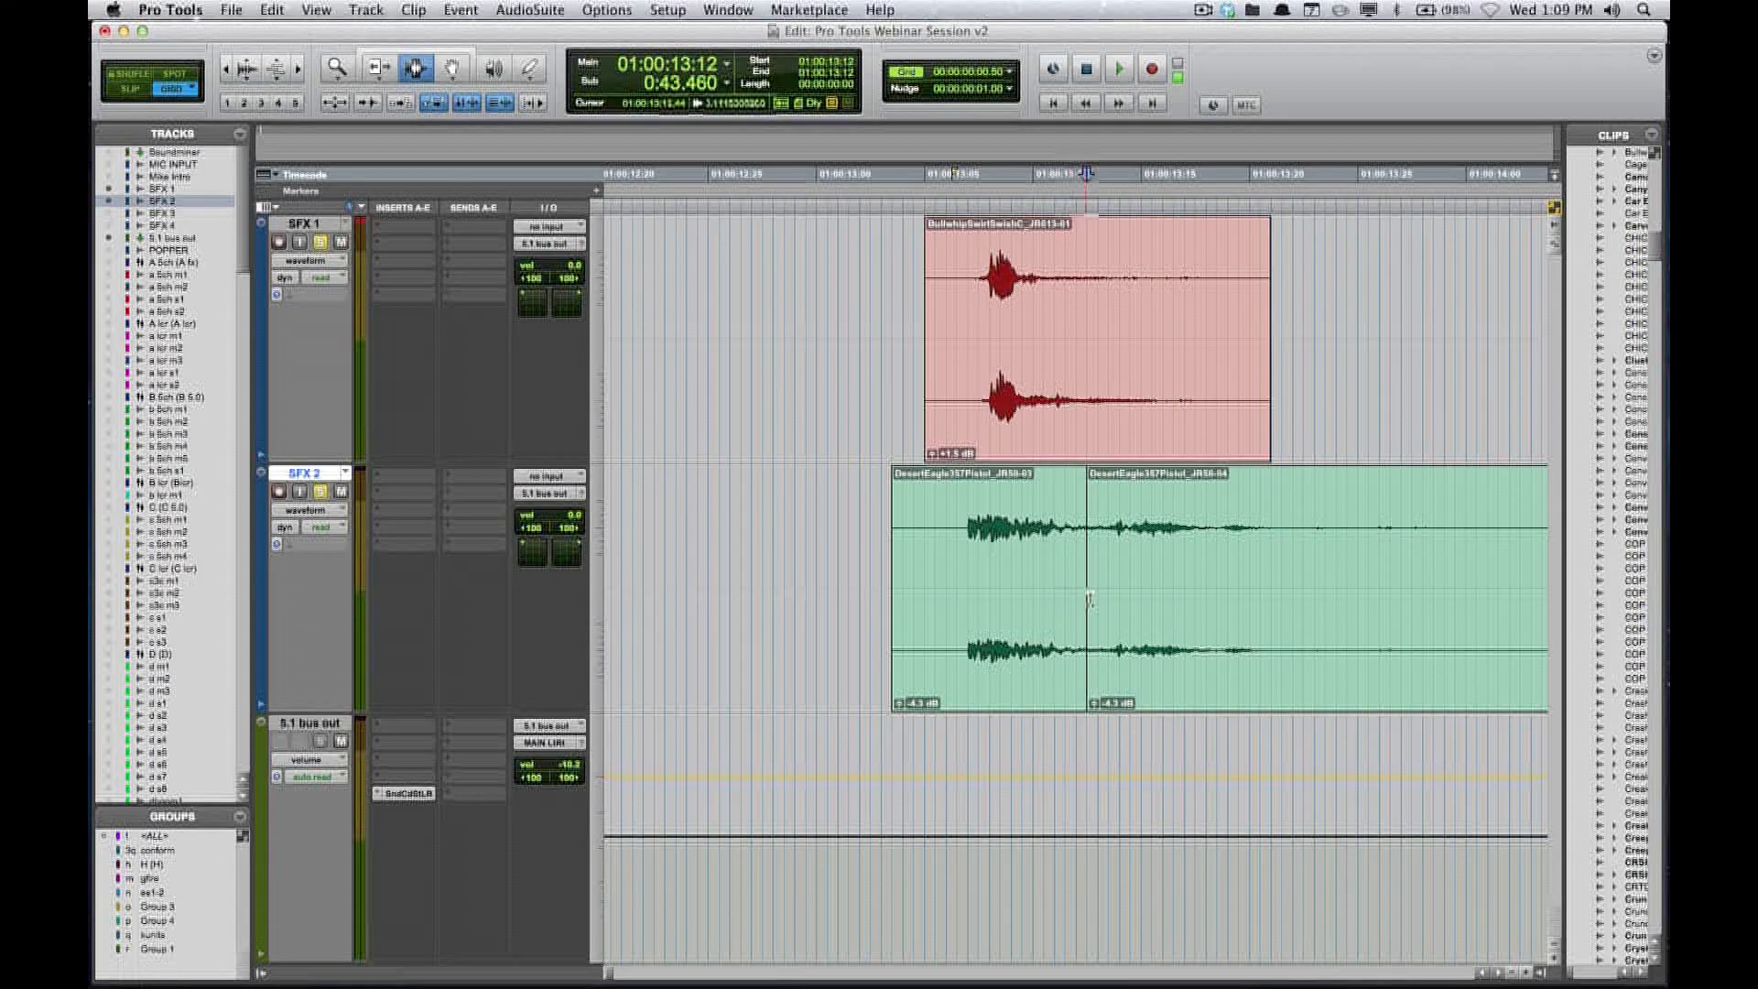
drag(1097, 710, 1098, 693)
- Crossfade the two pistol parts from about 01:00:13:11 to 01:00:13:13 and play the result from 01:00:12:26
drag(1065, 595, 1110, 585)
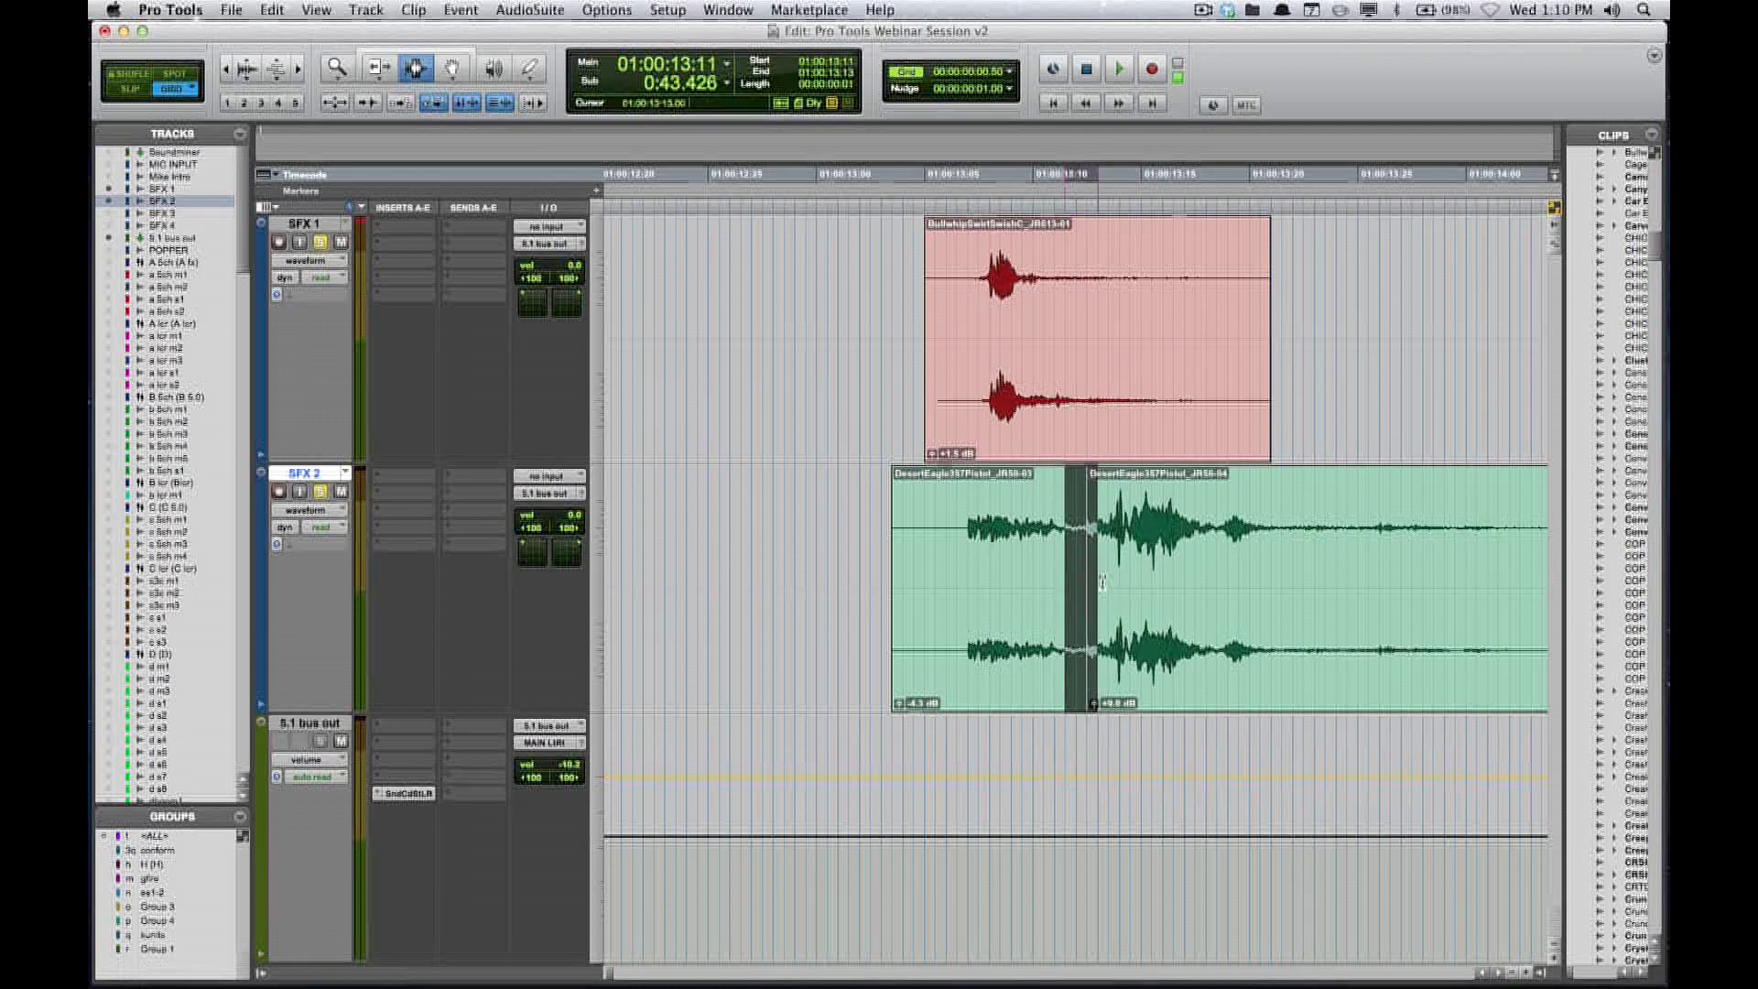
click(728, 563)
key(space)
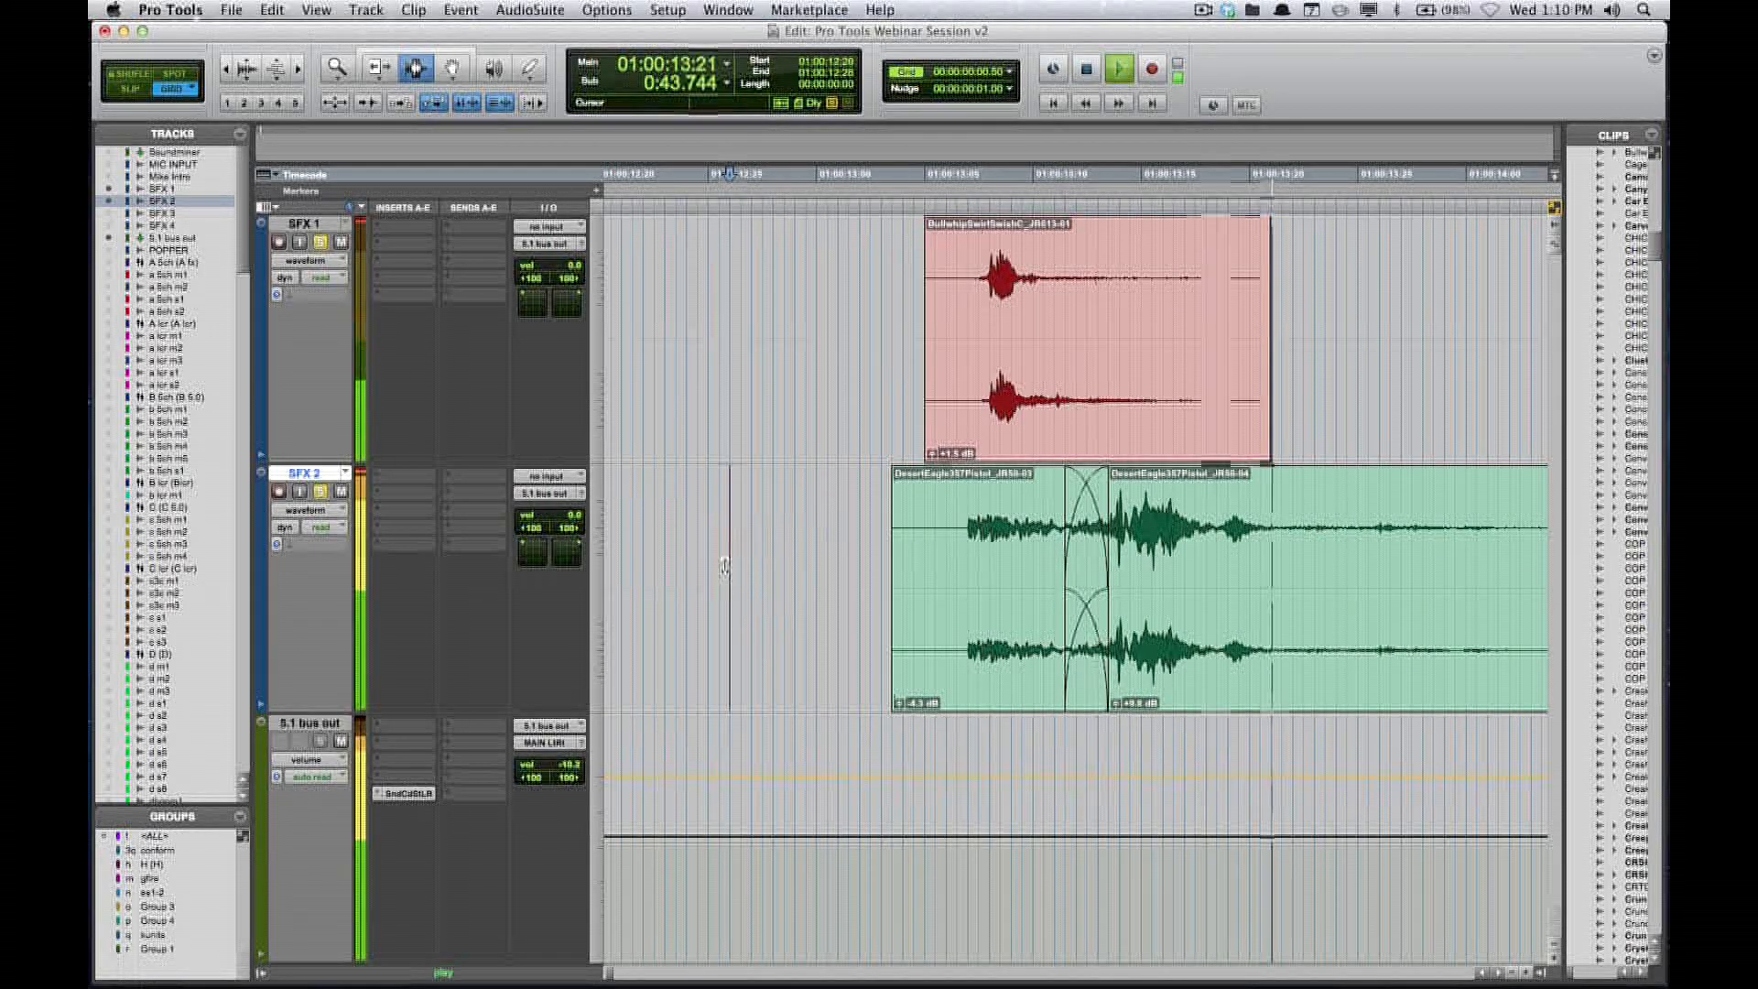
key(space)
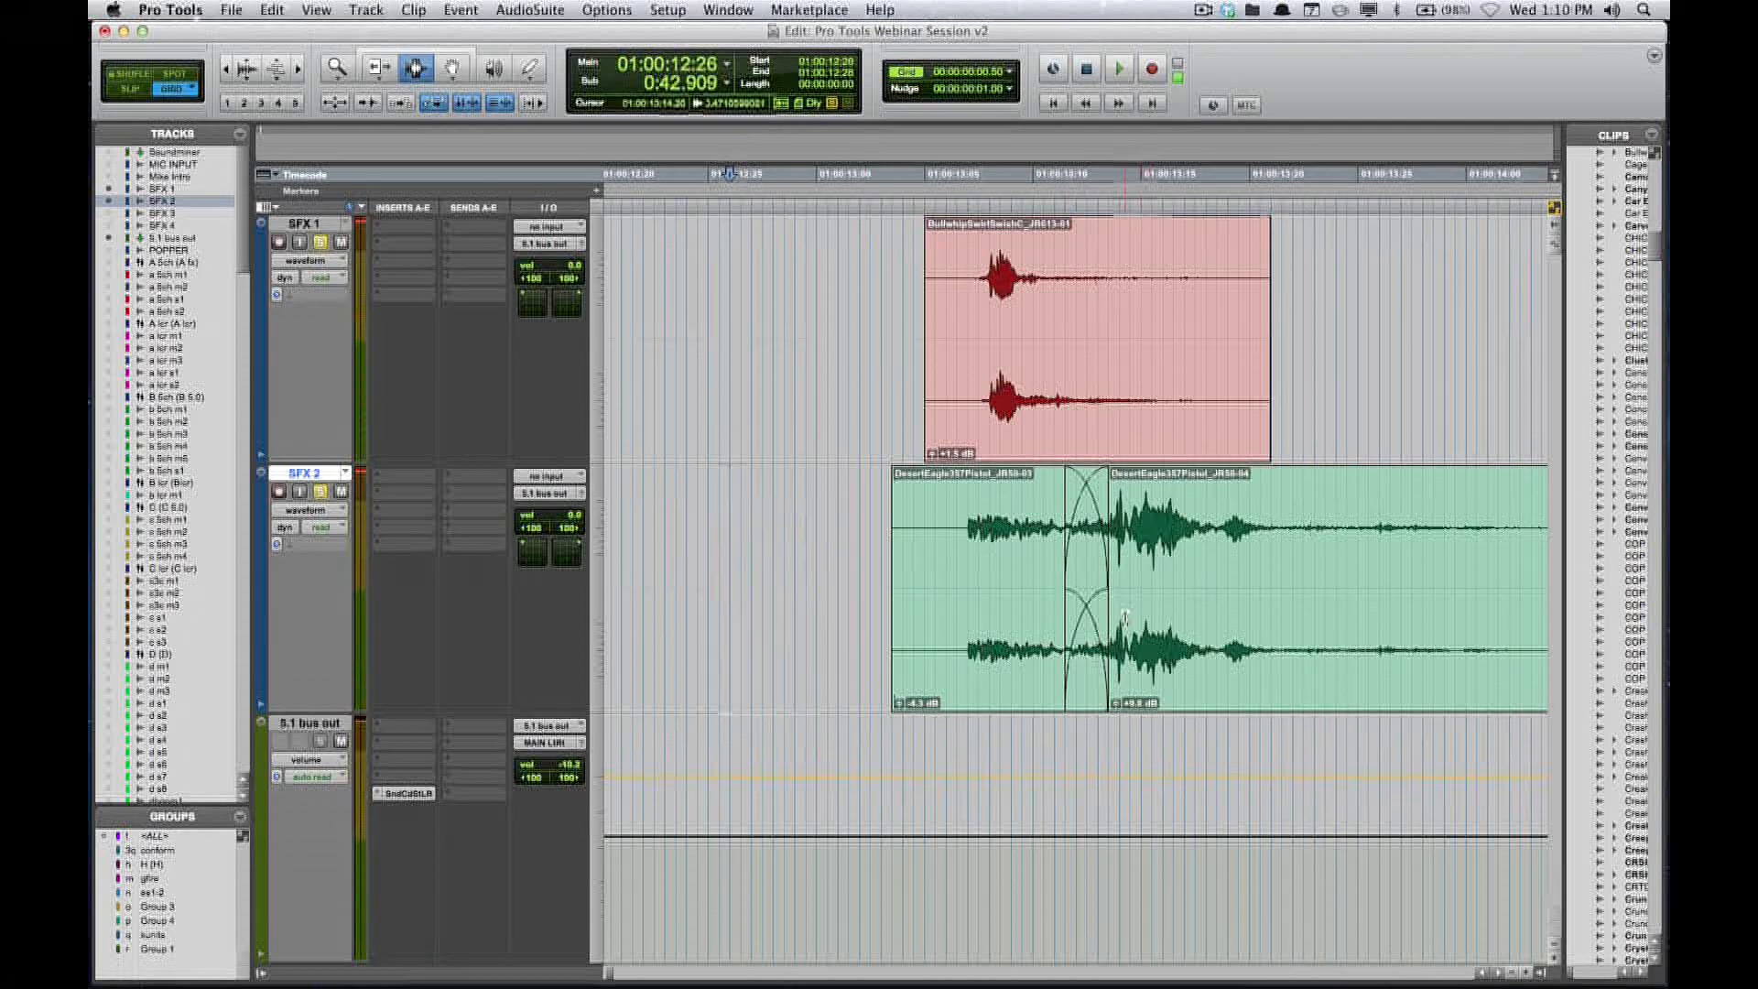
- Split the whip clip on SFX 1 just after its loud crack
key(r)
key(r)
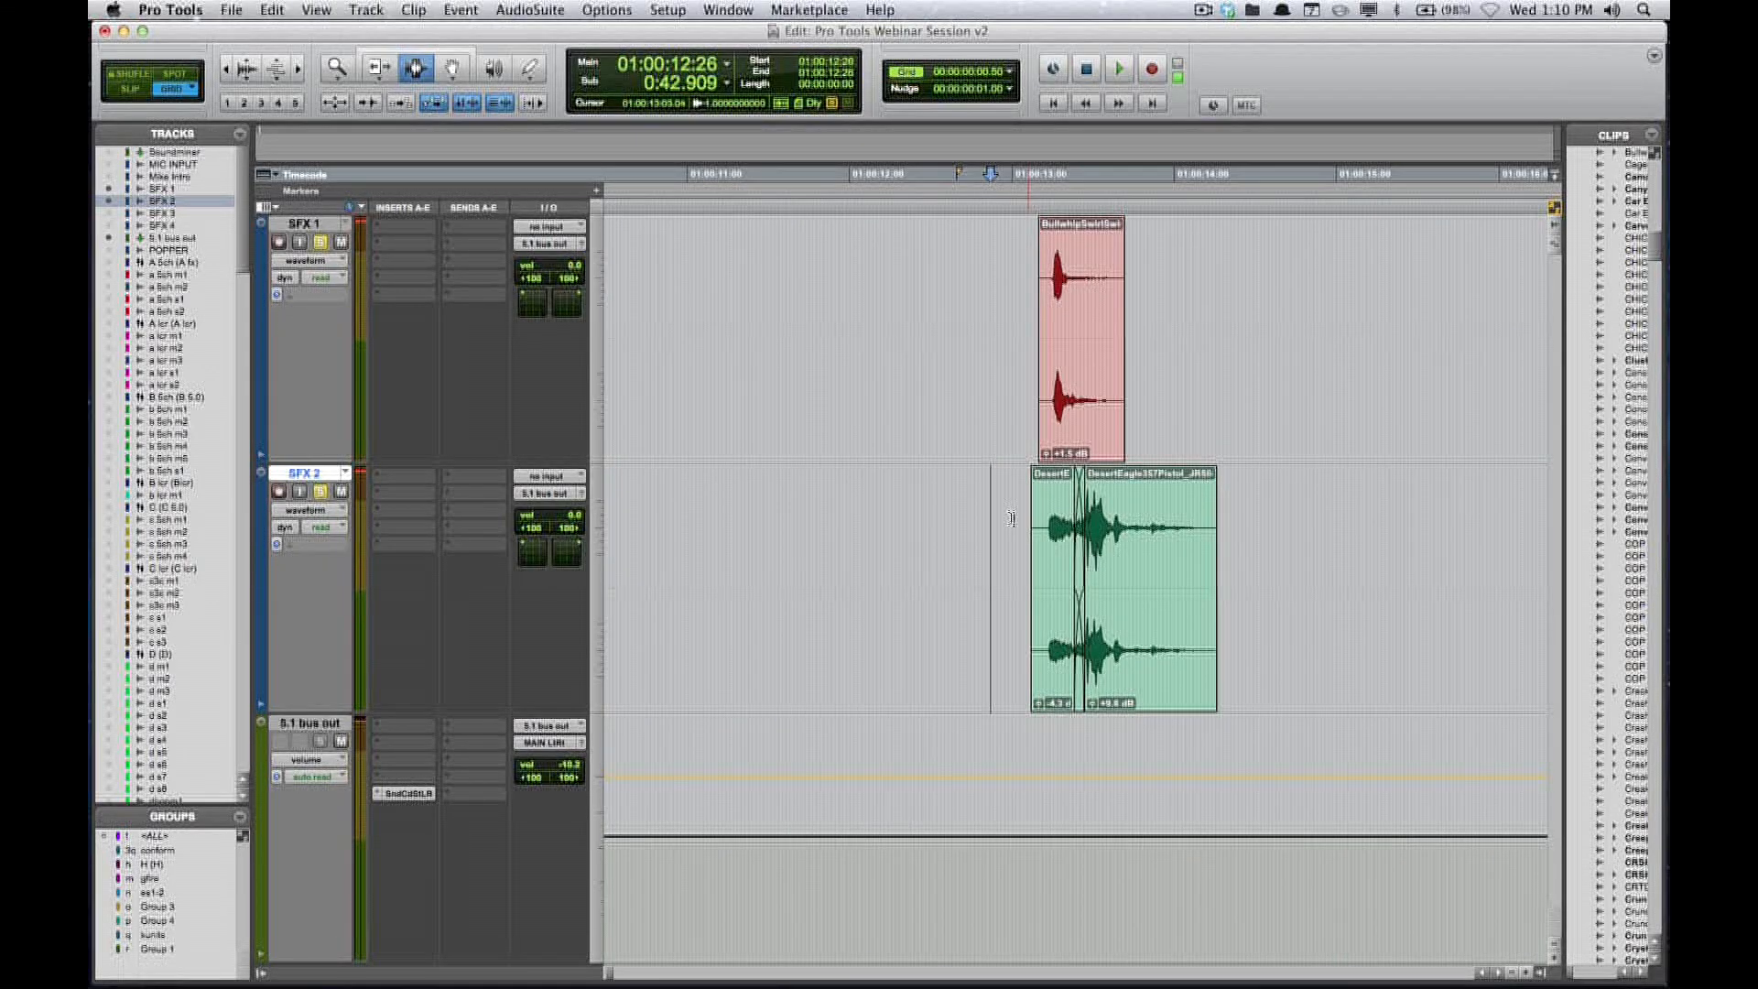
click(1063, 324)
key(b)
click(1099, 324)
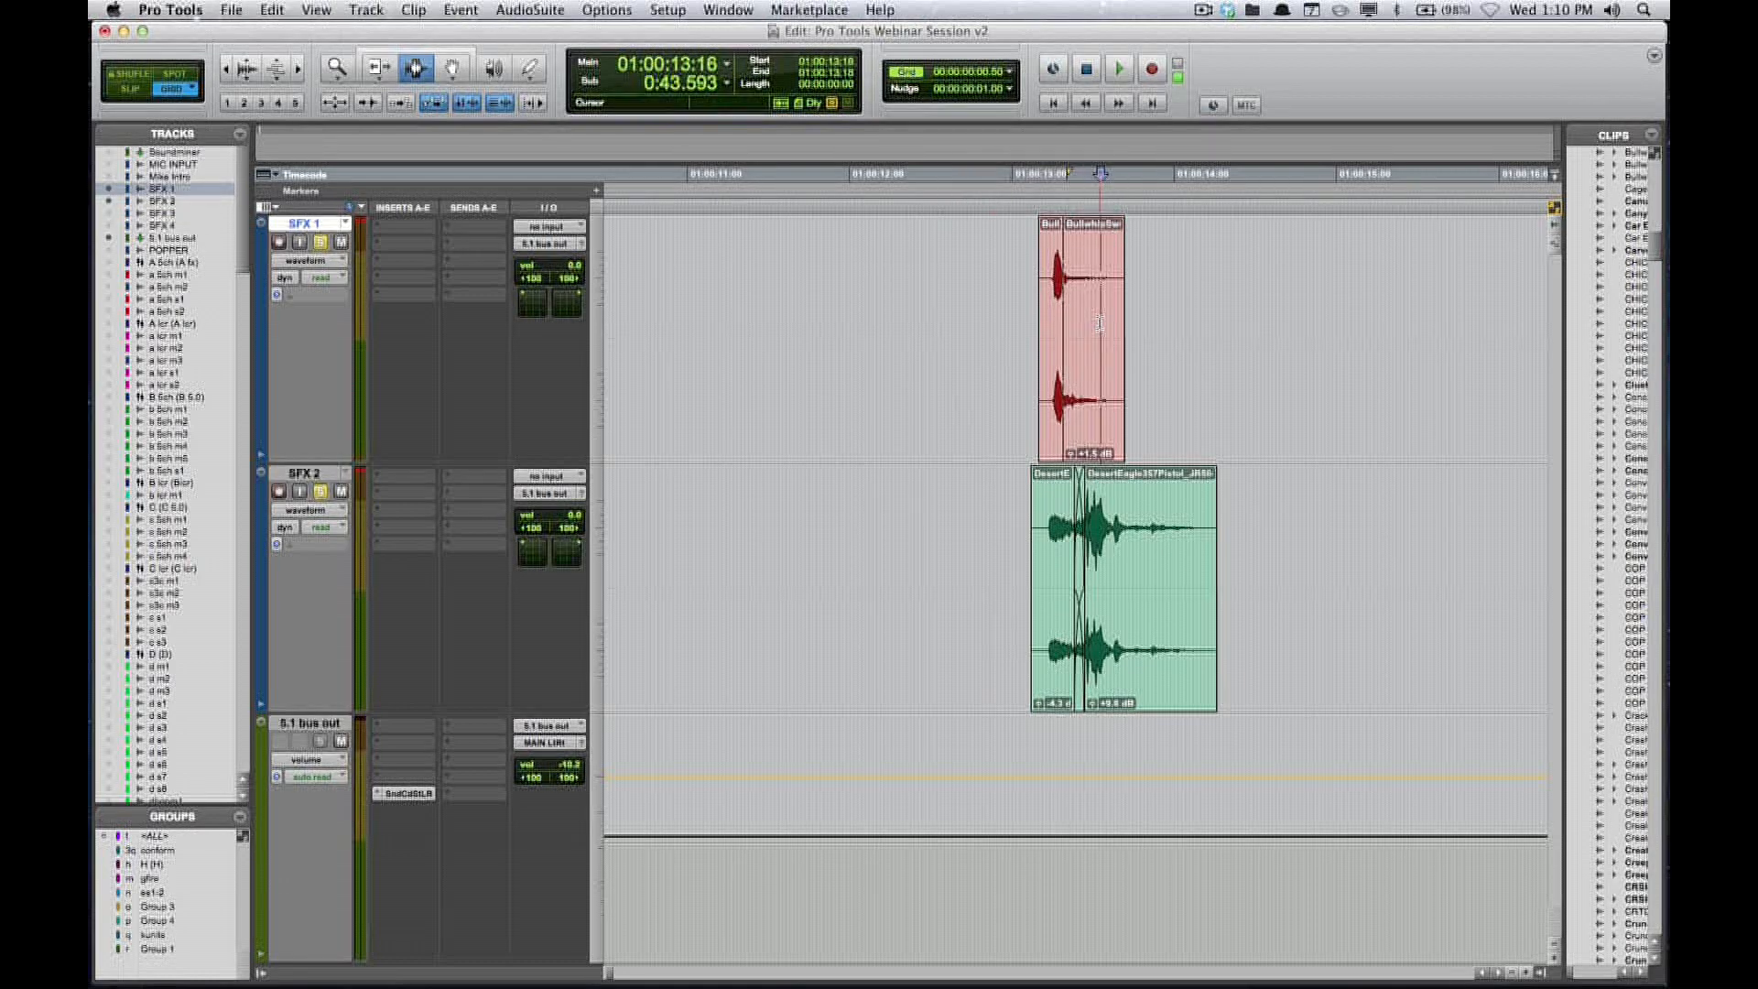
- Undo the whip split and the pistol clip's crossfade, tail gain change and split
key(t)
key(t)
key(t)
key(r)
key(r)
key(super+z)
key(super+z)
key(super+z)
key(super+z)
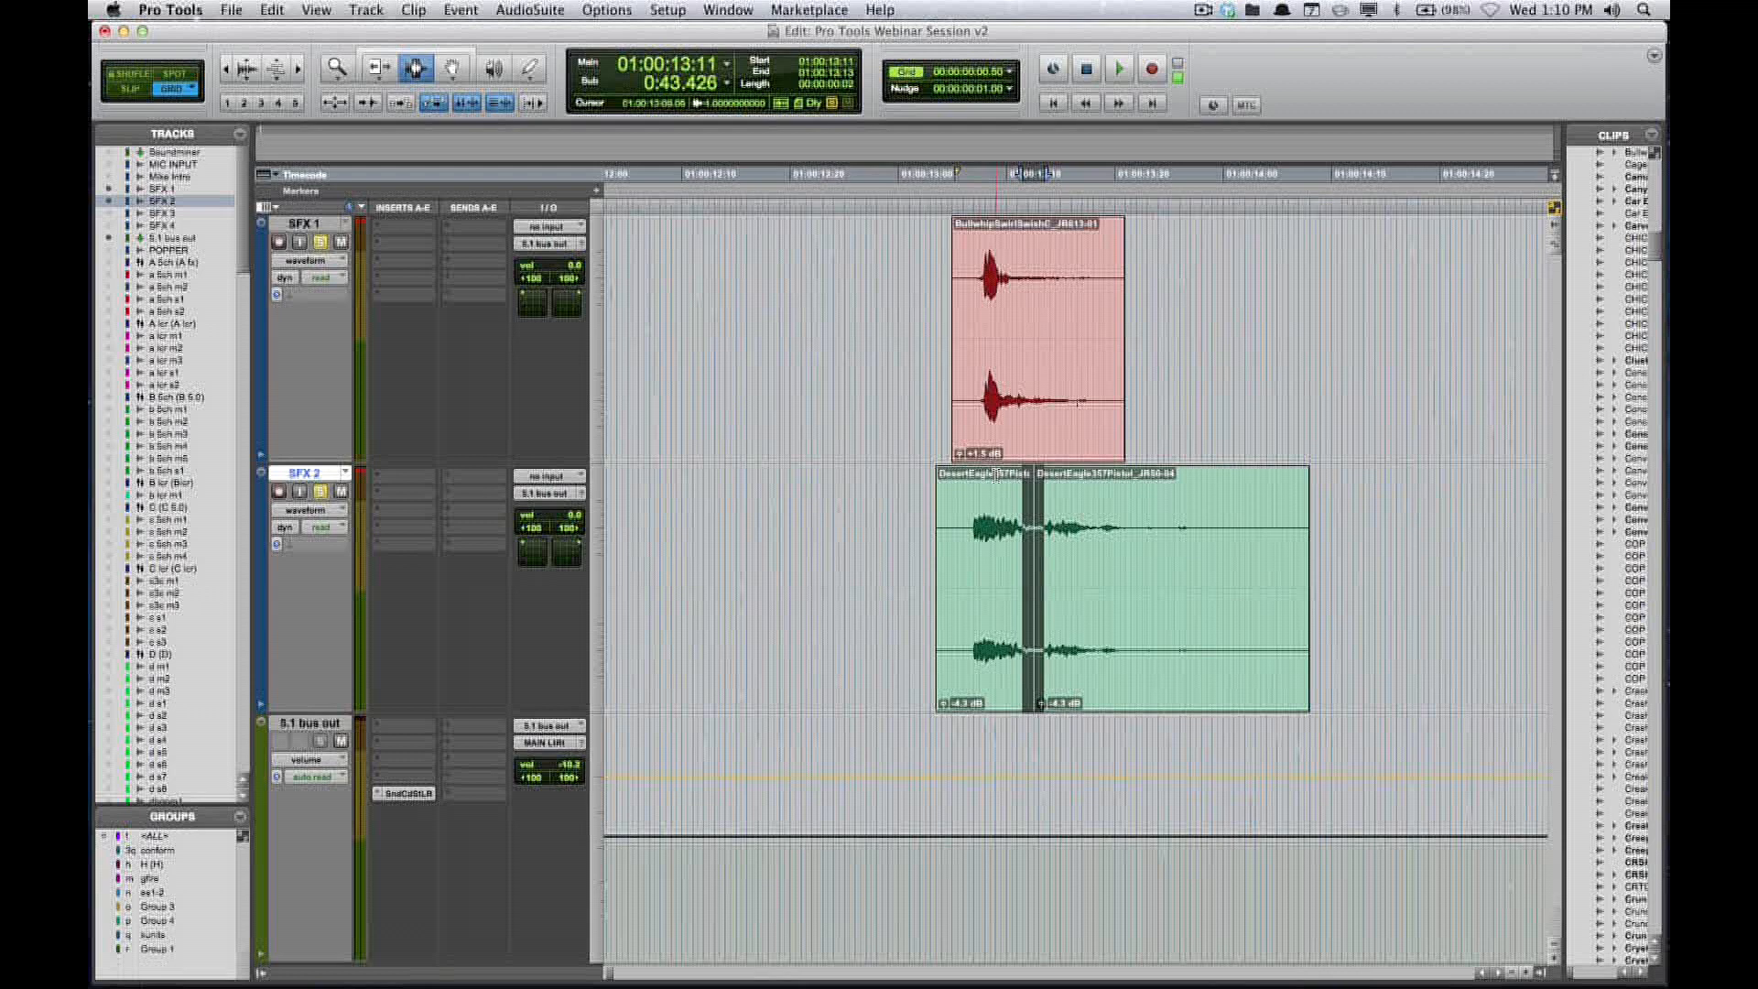
key(super+z)
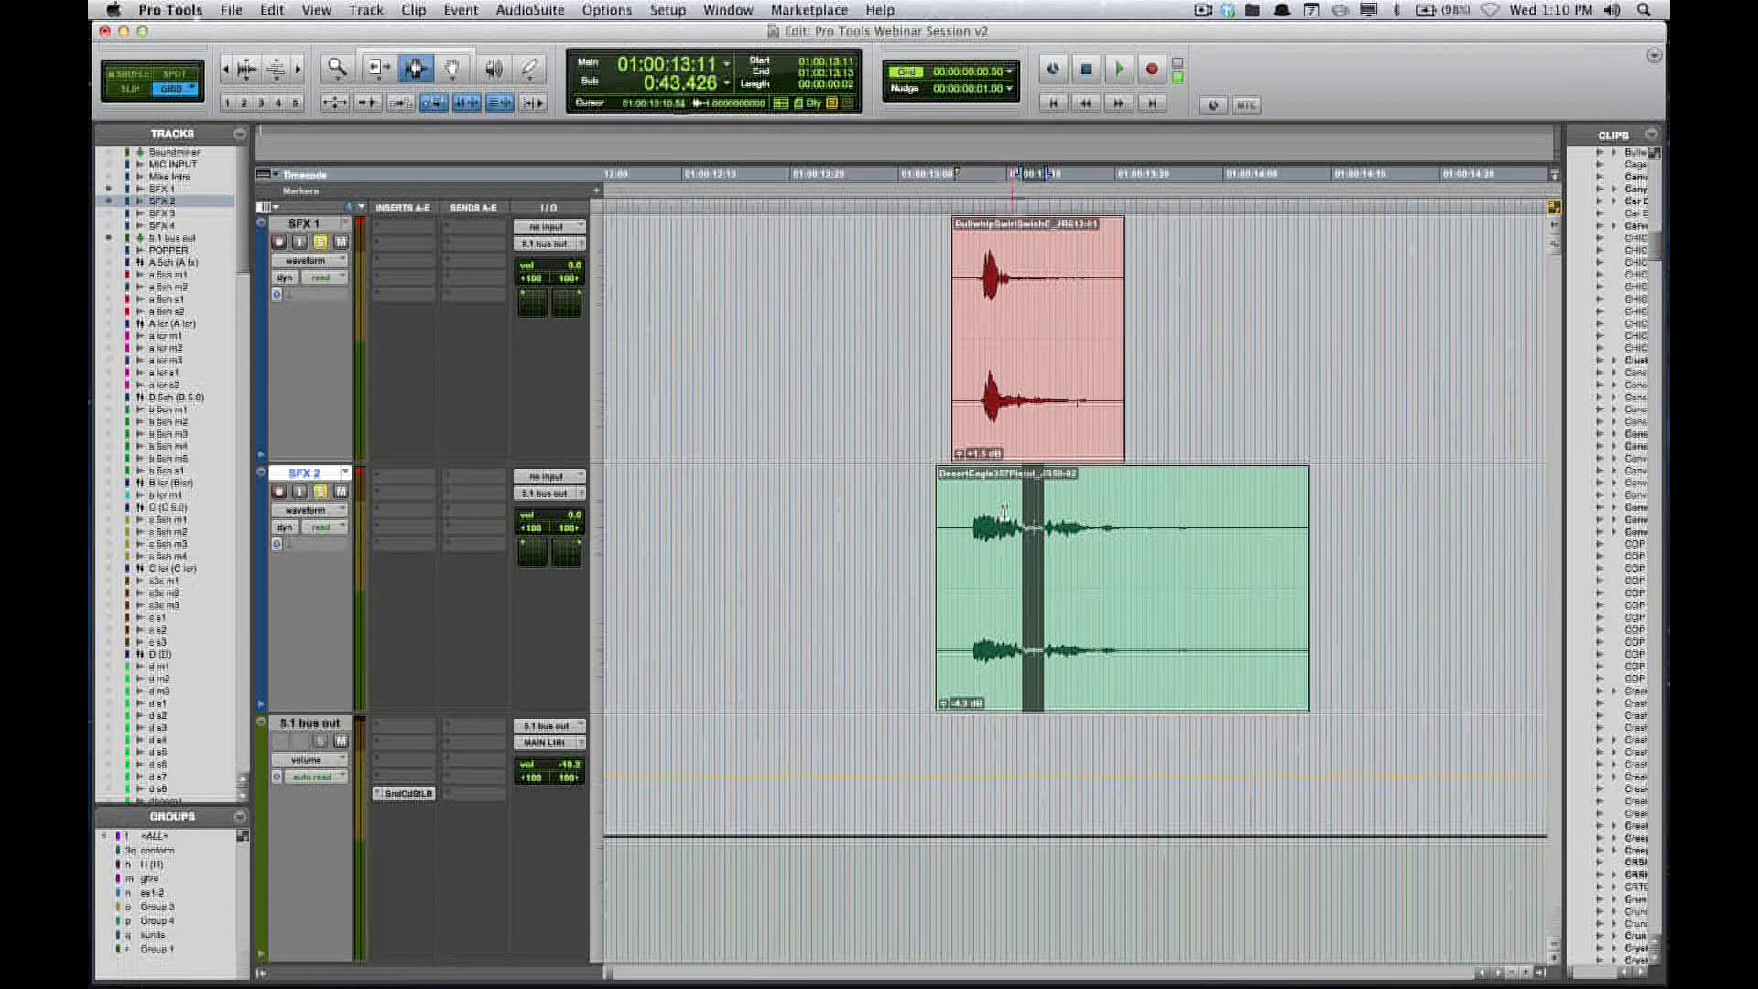
click(852, 437)
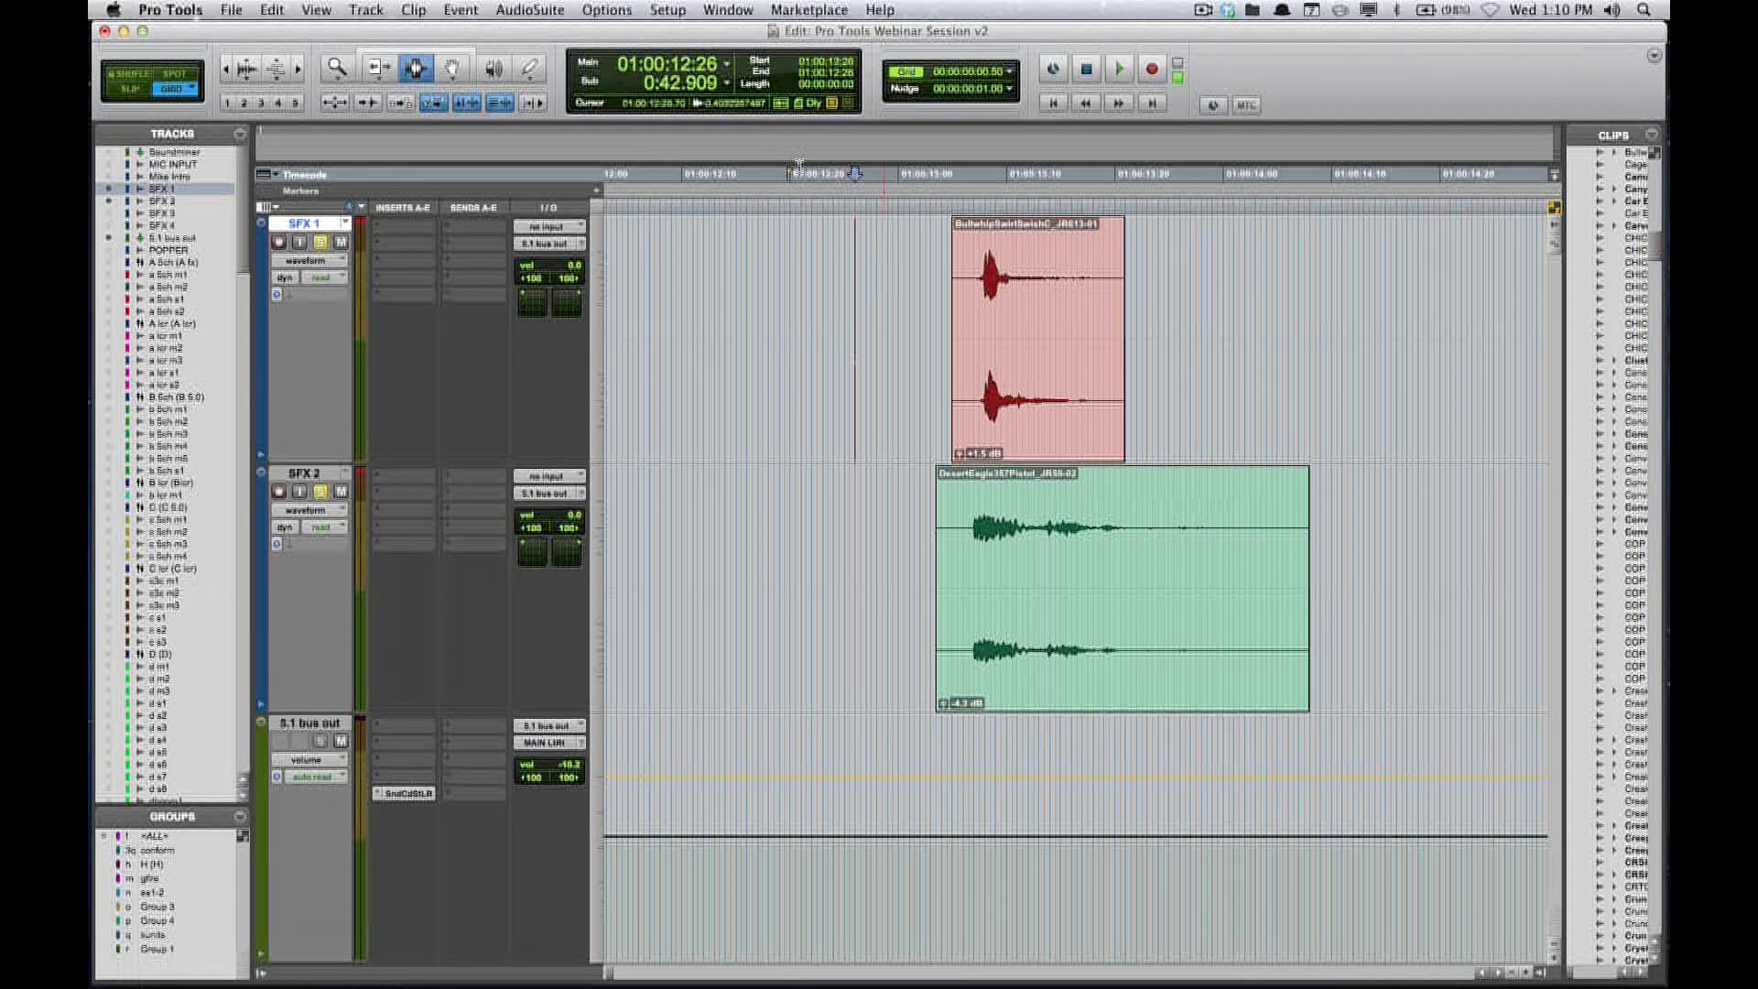
- Show the clip gain line on the clips and use it to raise the whip clip's gain to about +2.6 dB
click(316, 9)
mouse_move(412, 134)
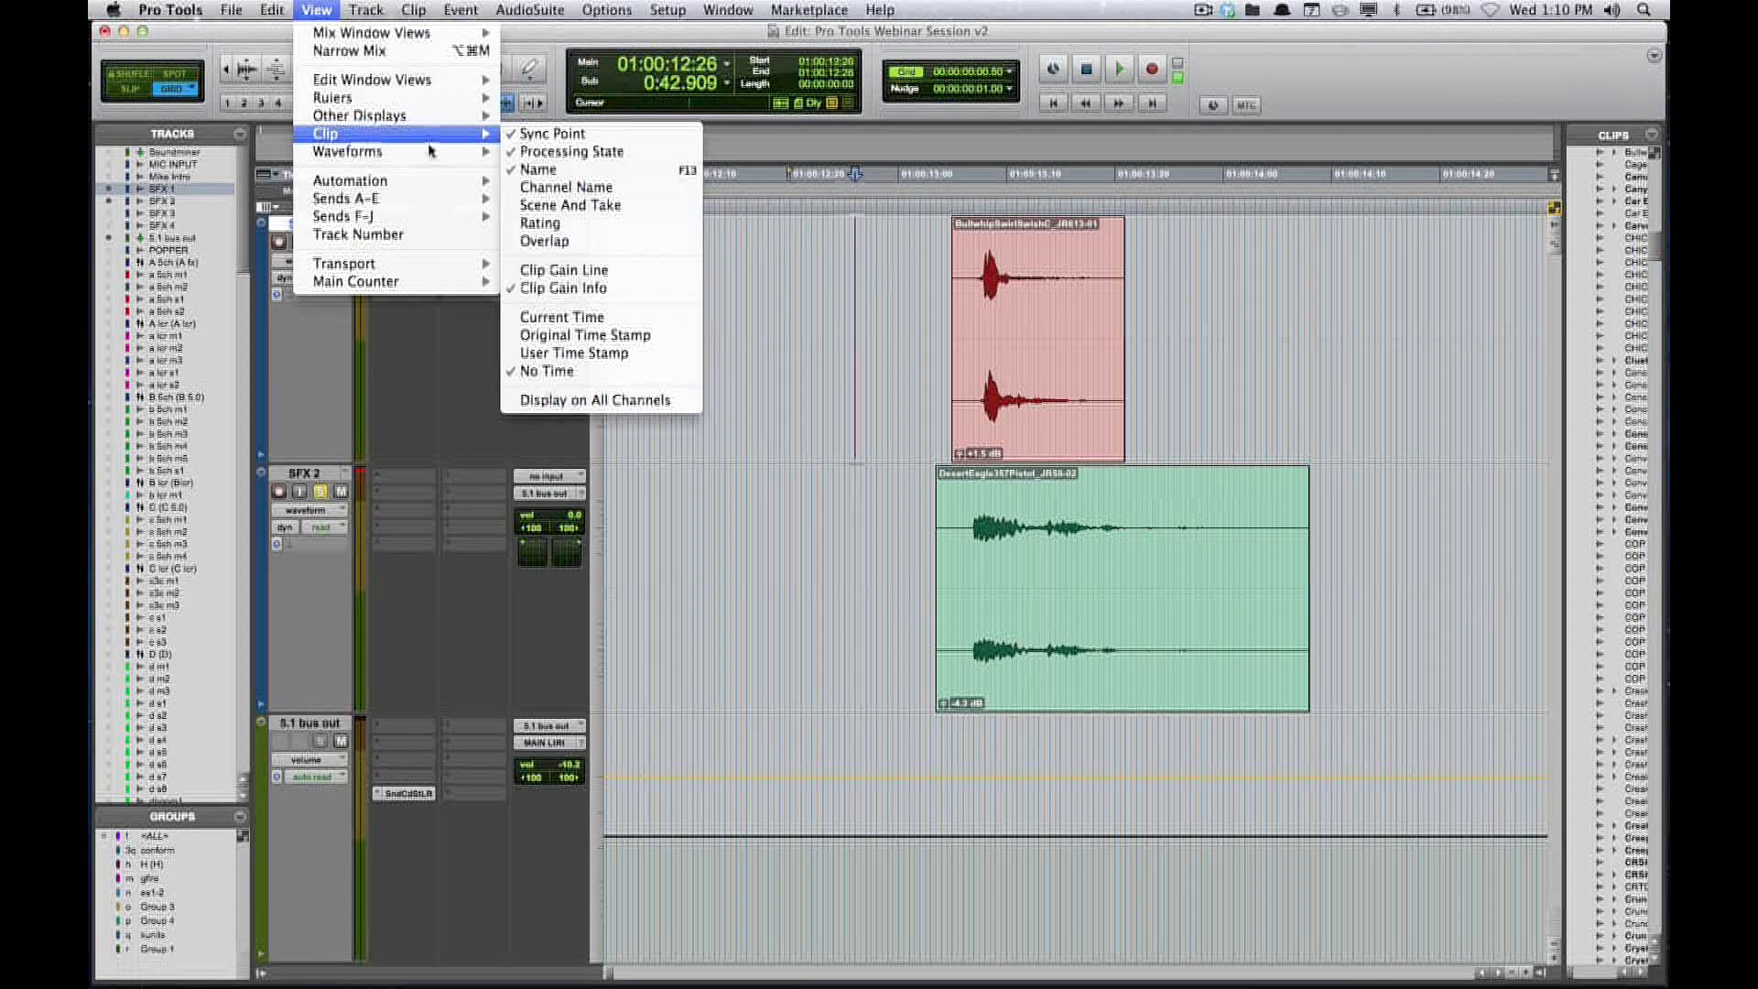
click(619, 274)
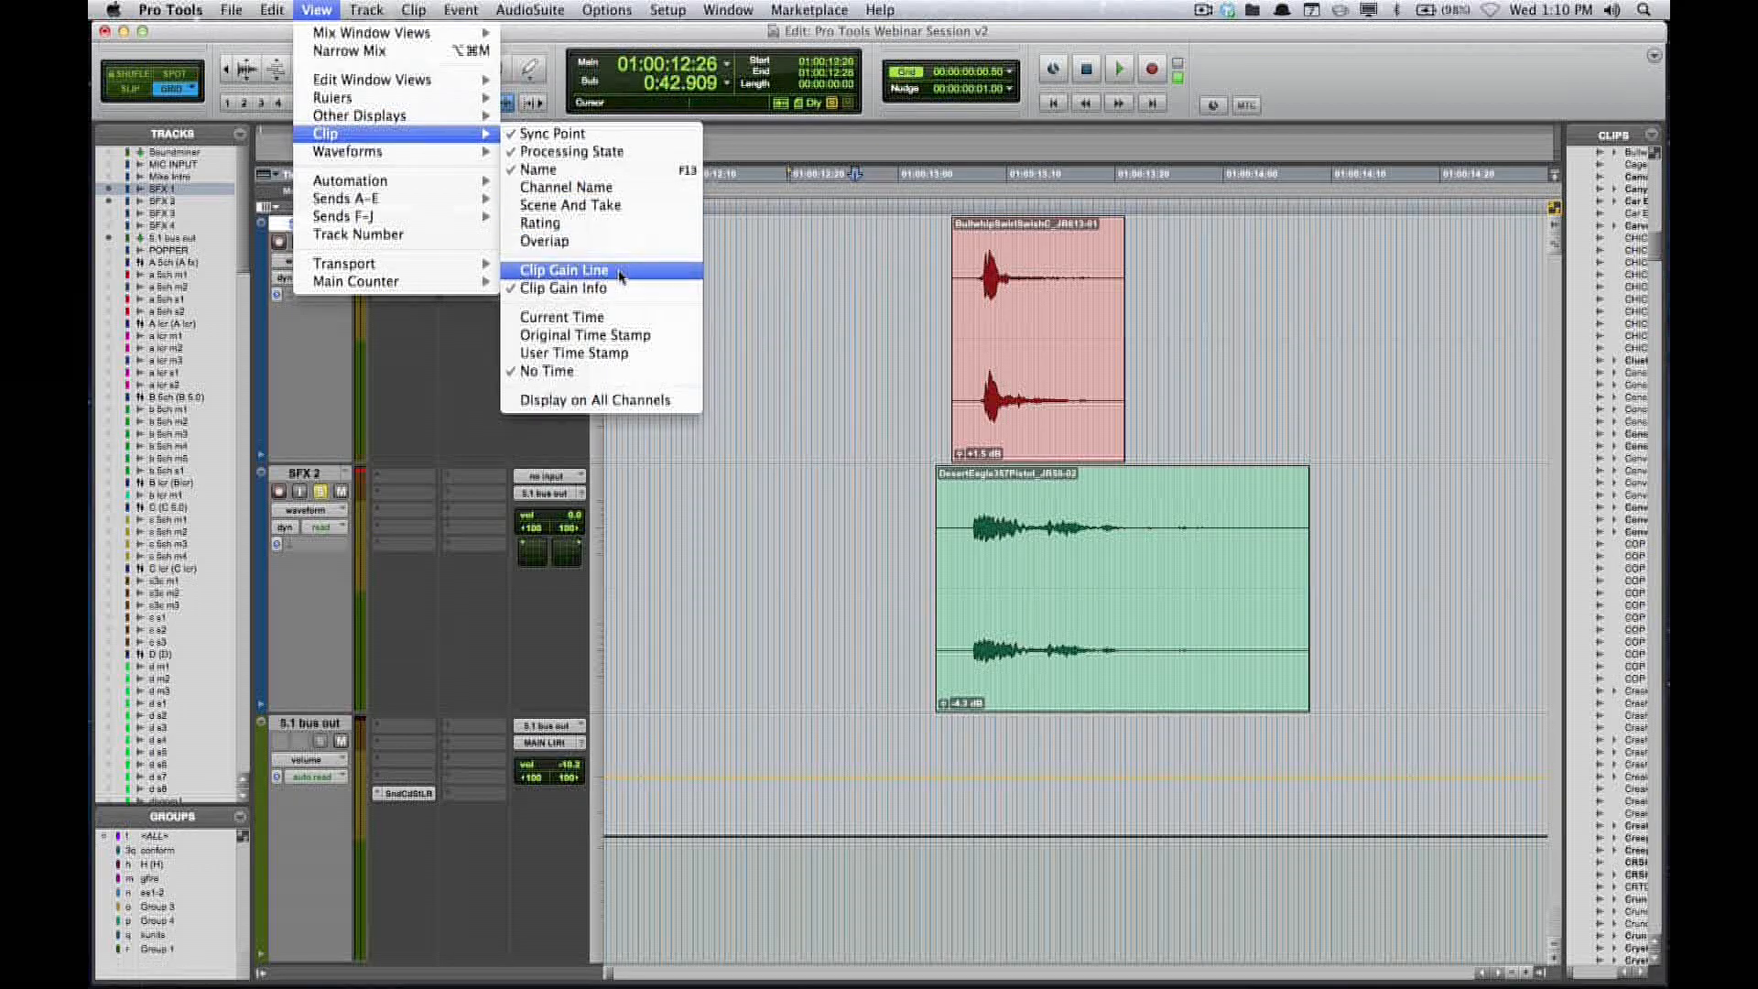
key(F6)
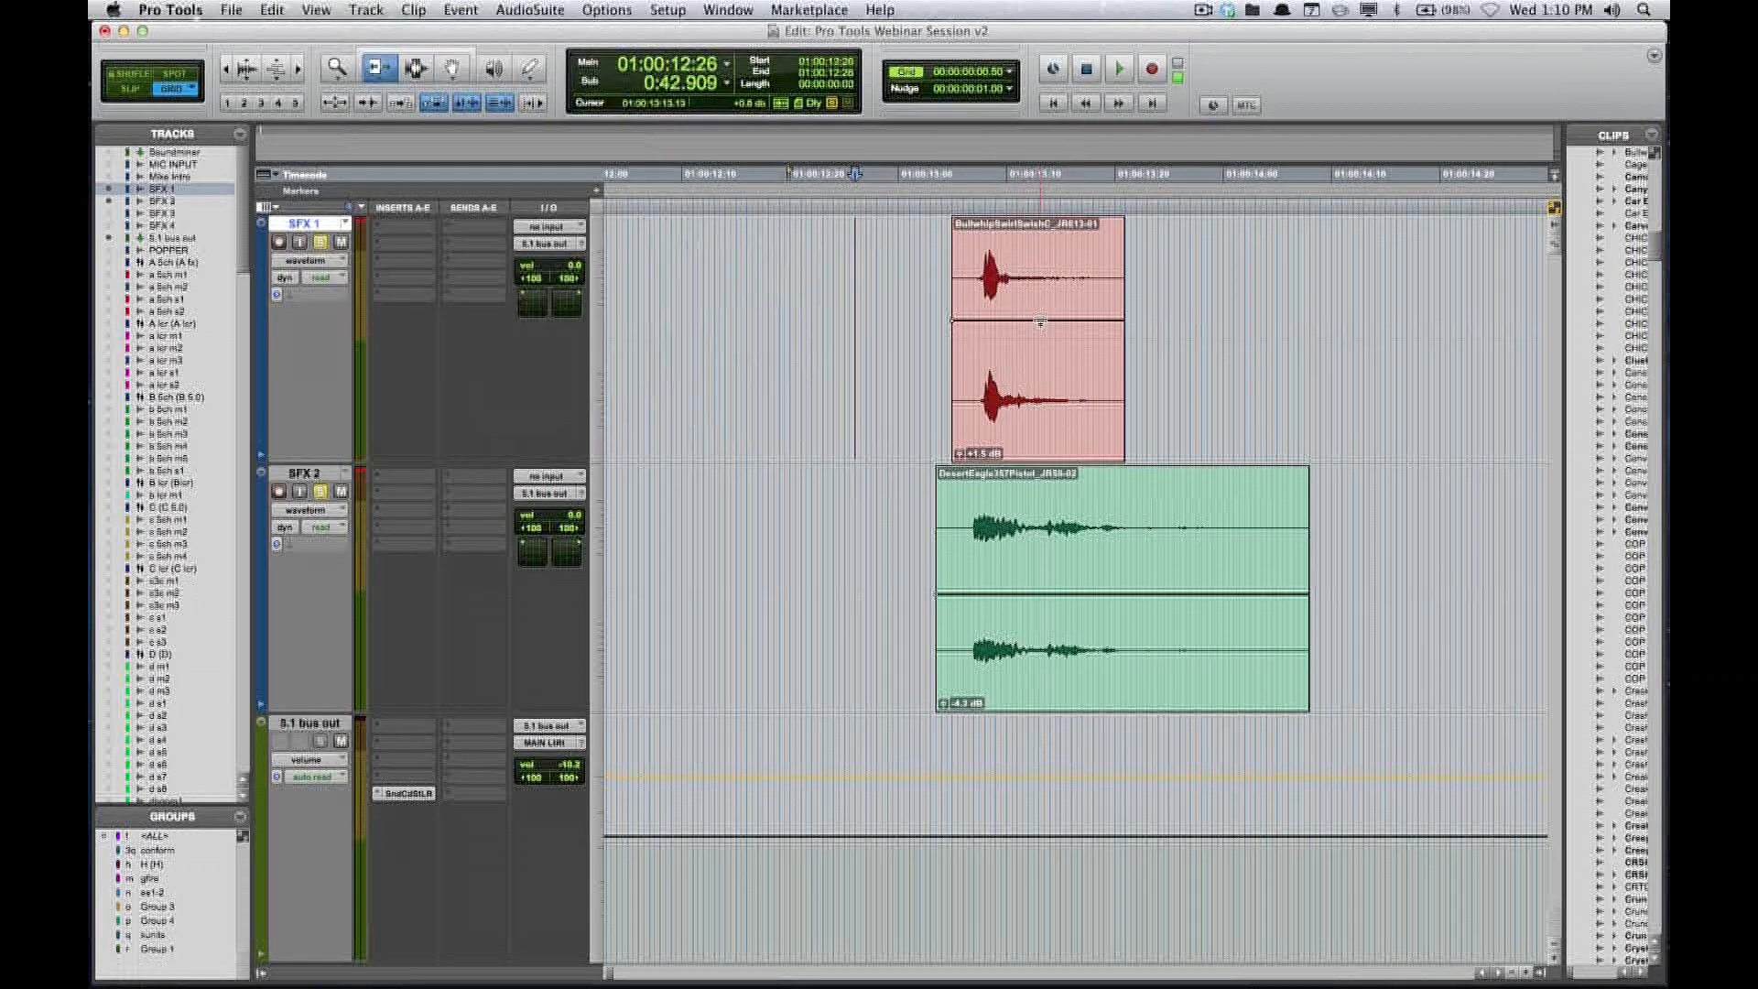
mouse_move(1040, 322)
mouse_down()
mouse_move(1033, 352)
mouse_move(1044, 316)
mouse_move(1049, 332)
mouse_up()
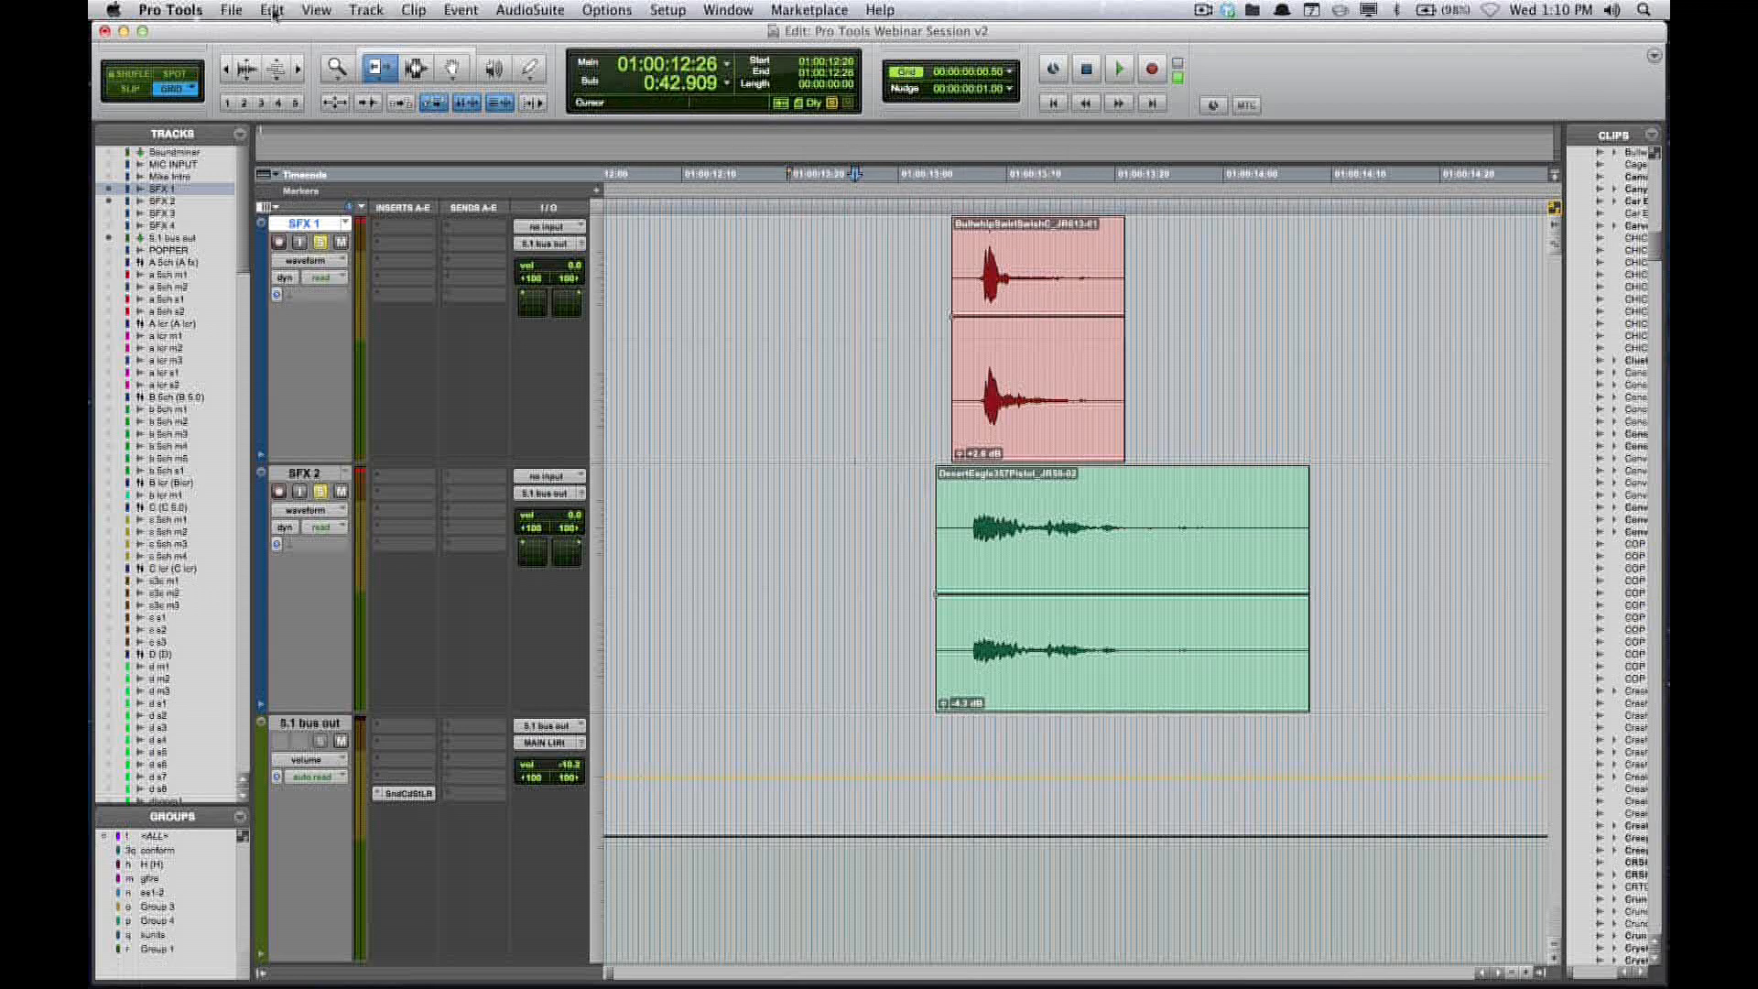
- Hide both the clip gain line and the clip gain info on the clips
click(315, 10)
mouse_move(366, 134)
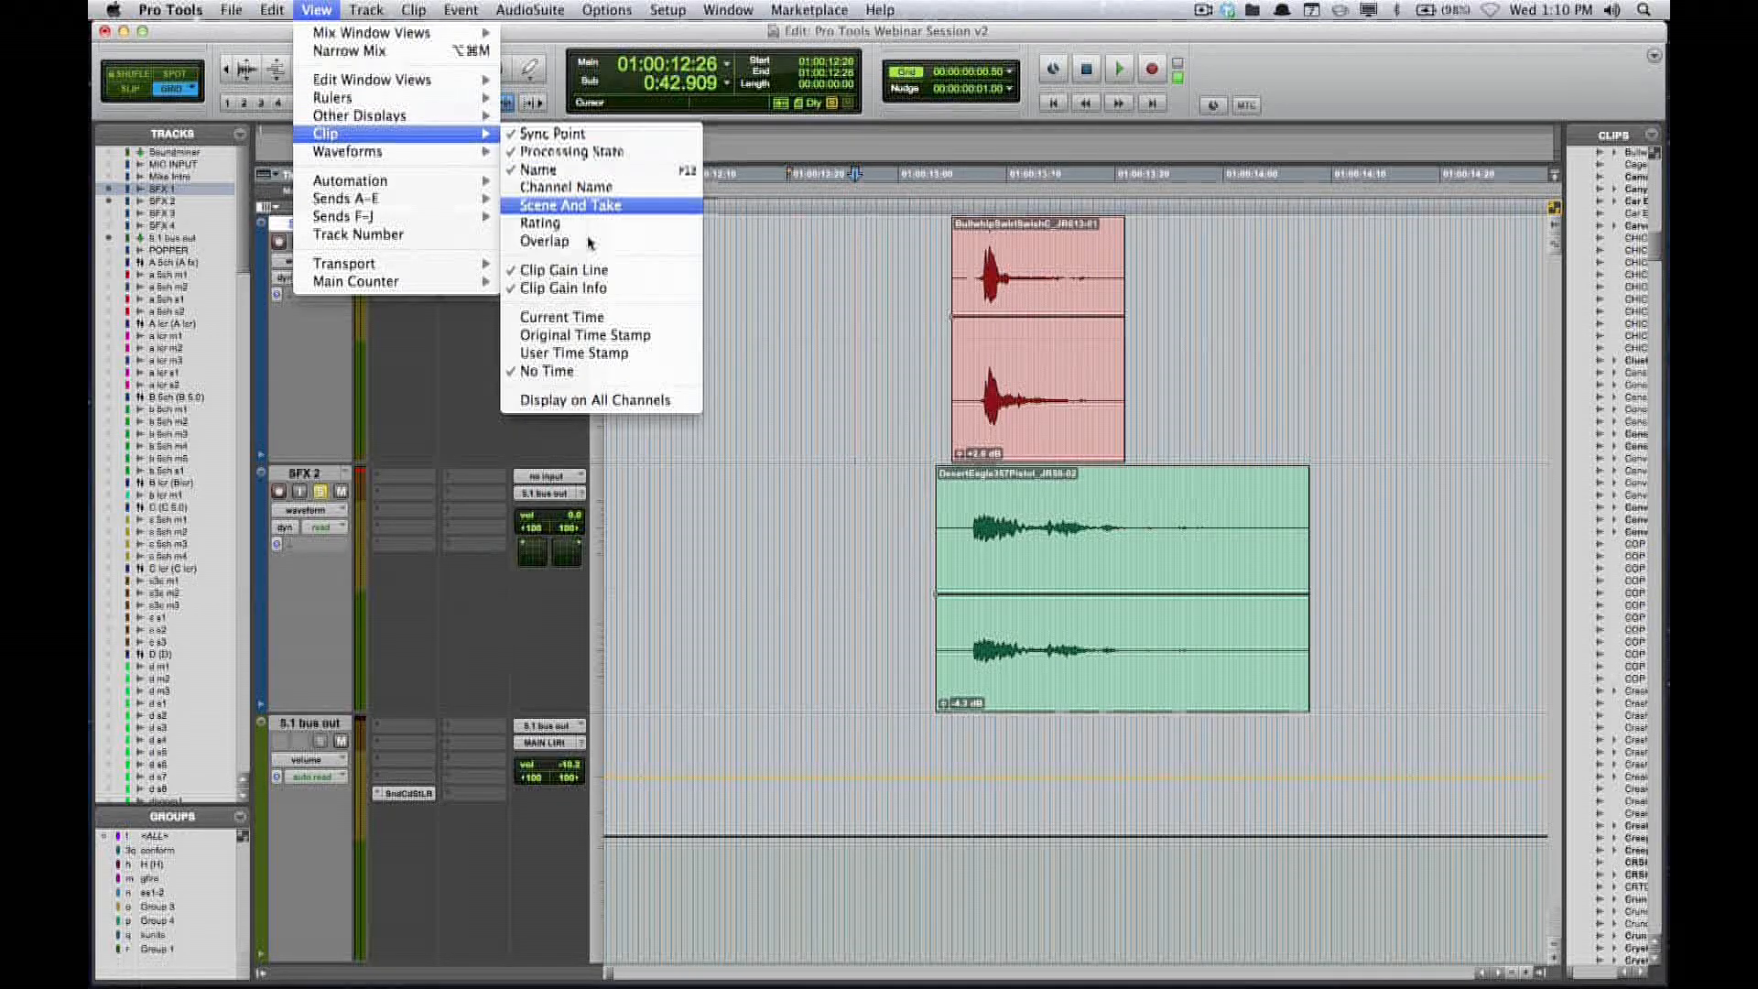
click(625, 287)
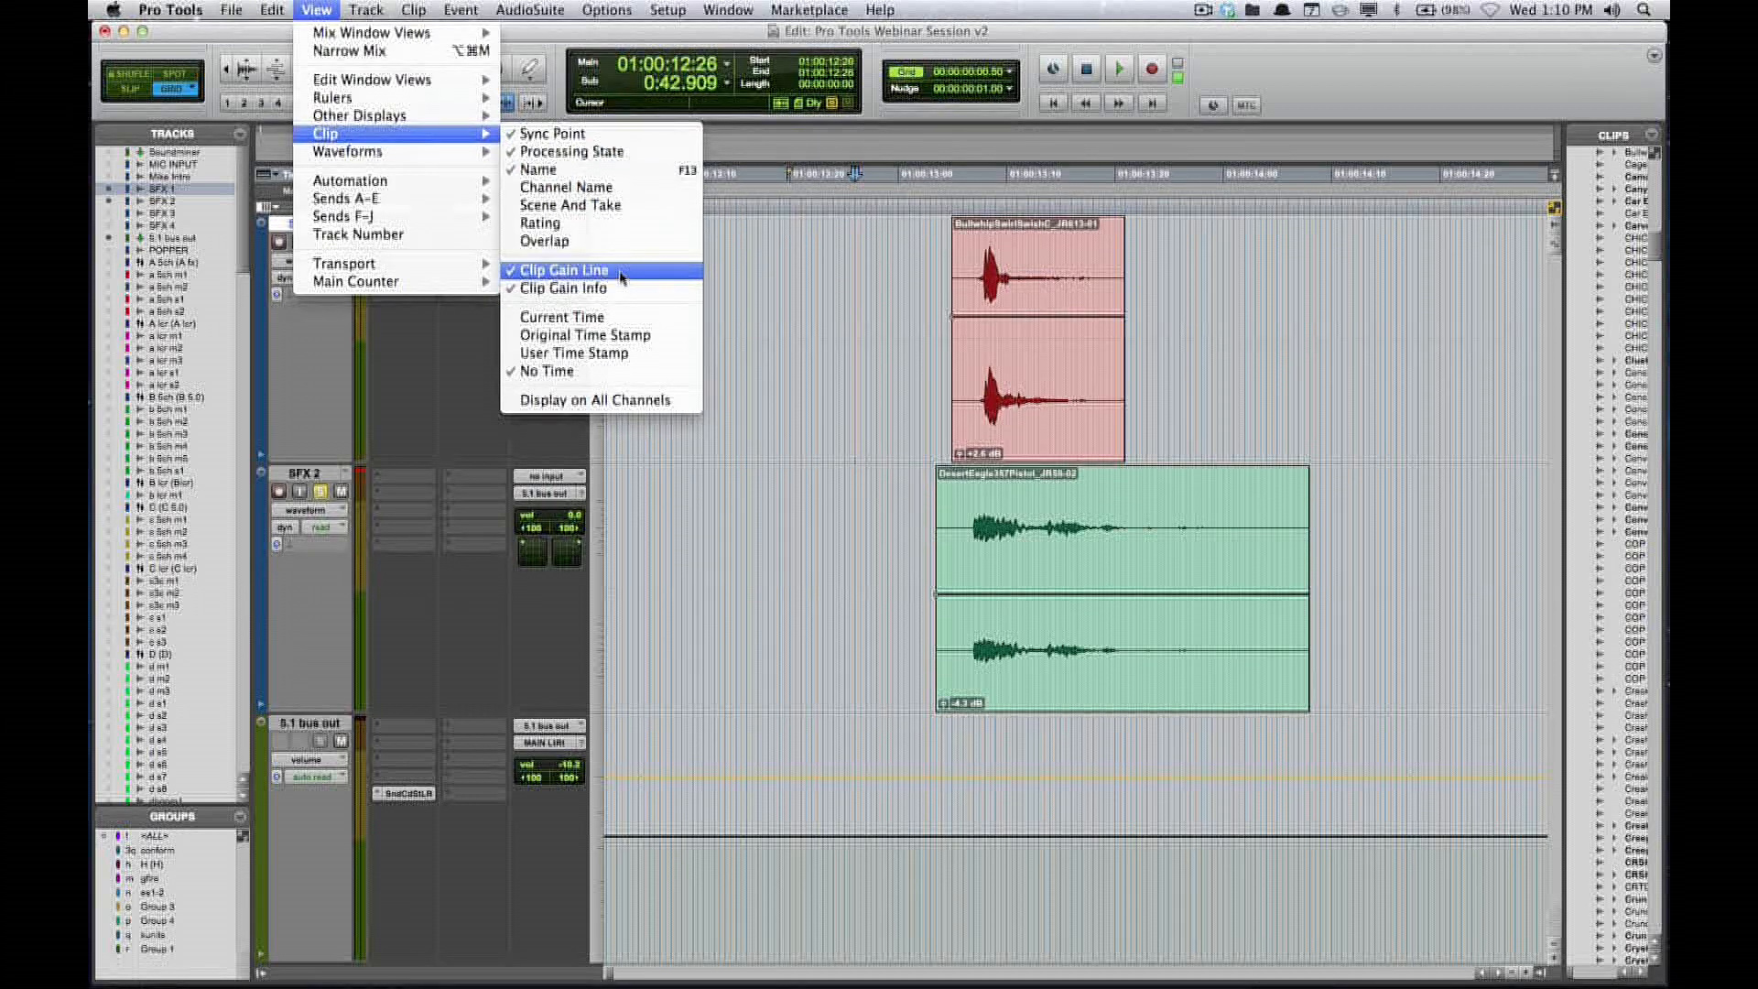
click(316, 11)
mouse_move(393, 133)
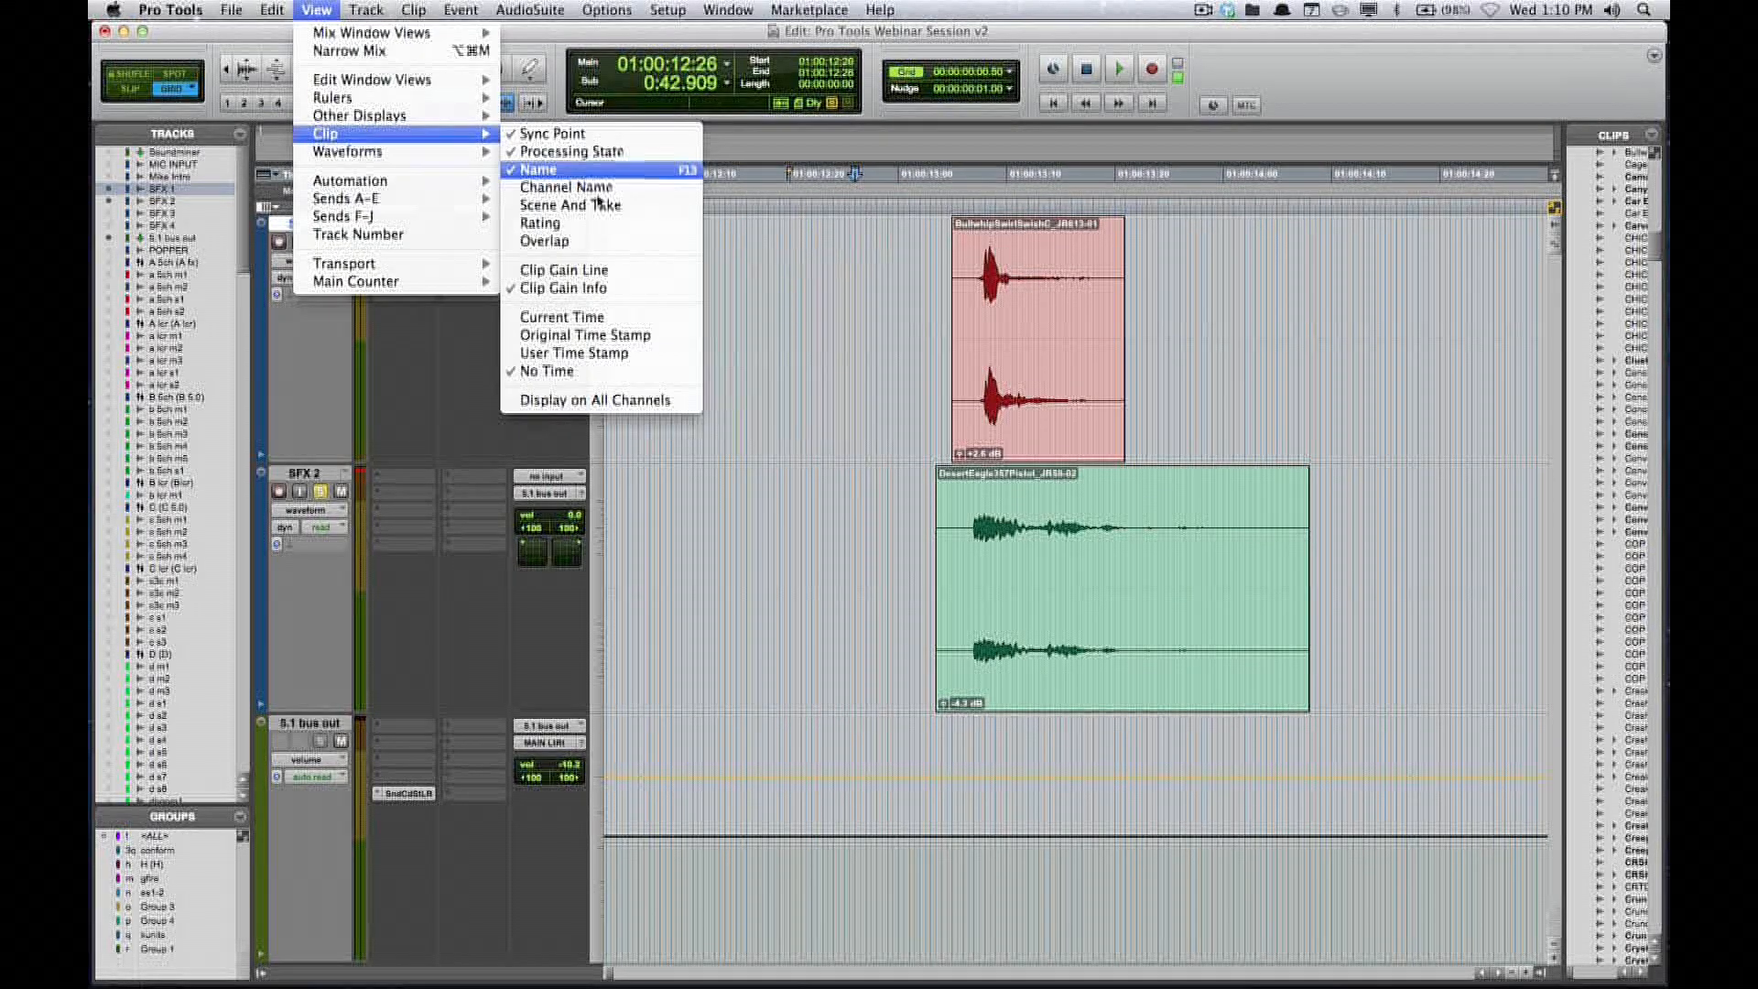
click(551, 290)
- Show the clip gain info on the clips again
click(316, 10)
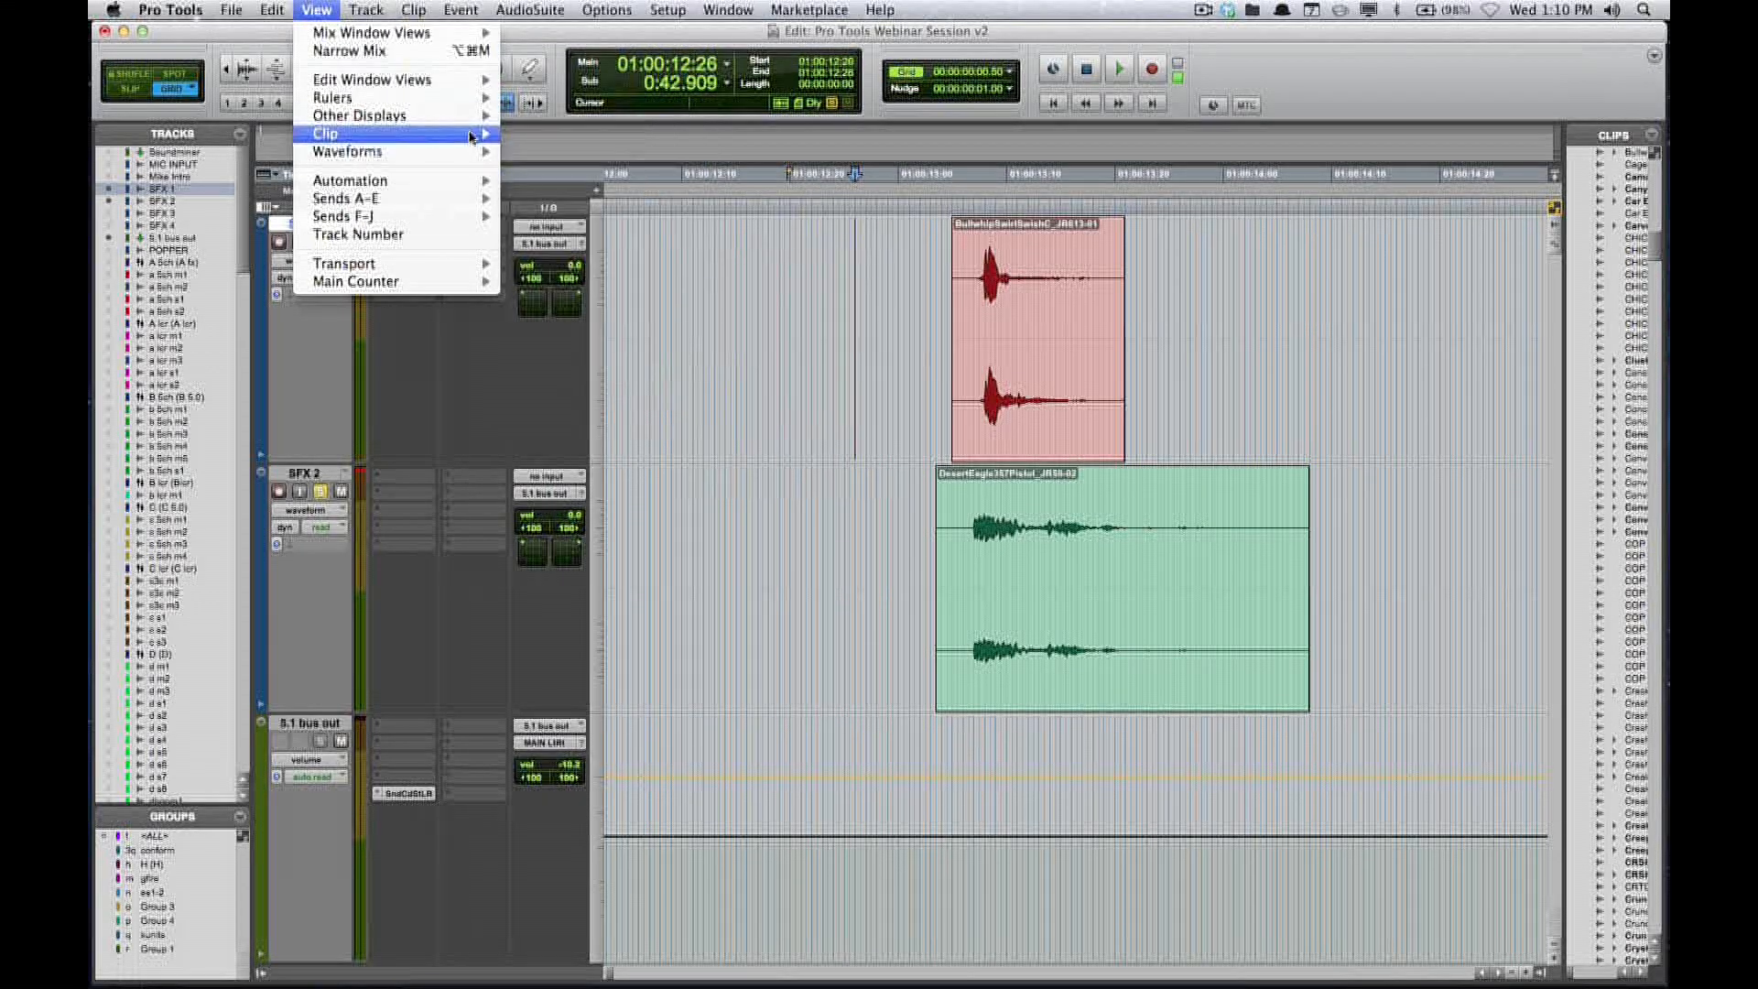
mouse_move(471, 136)
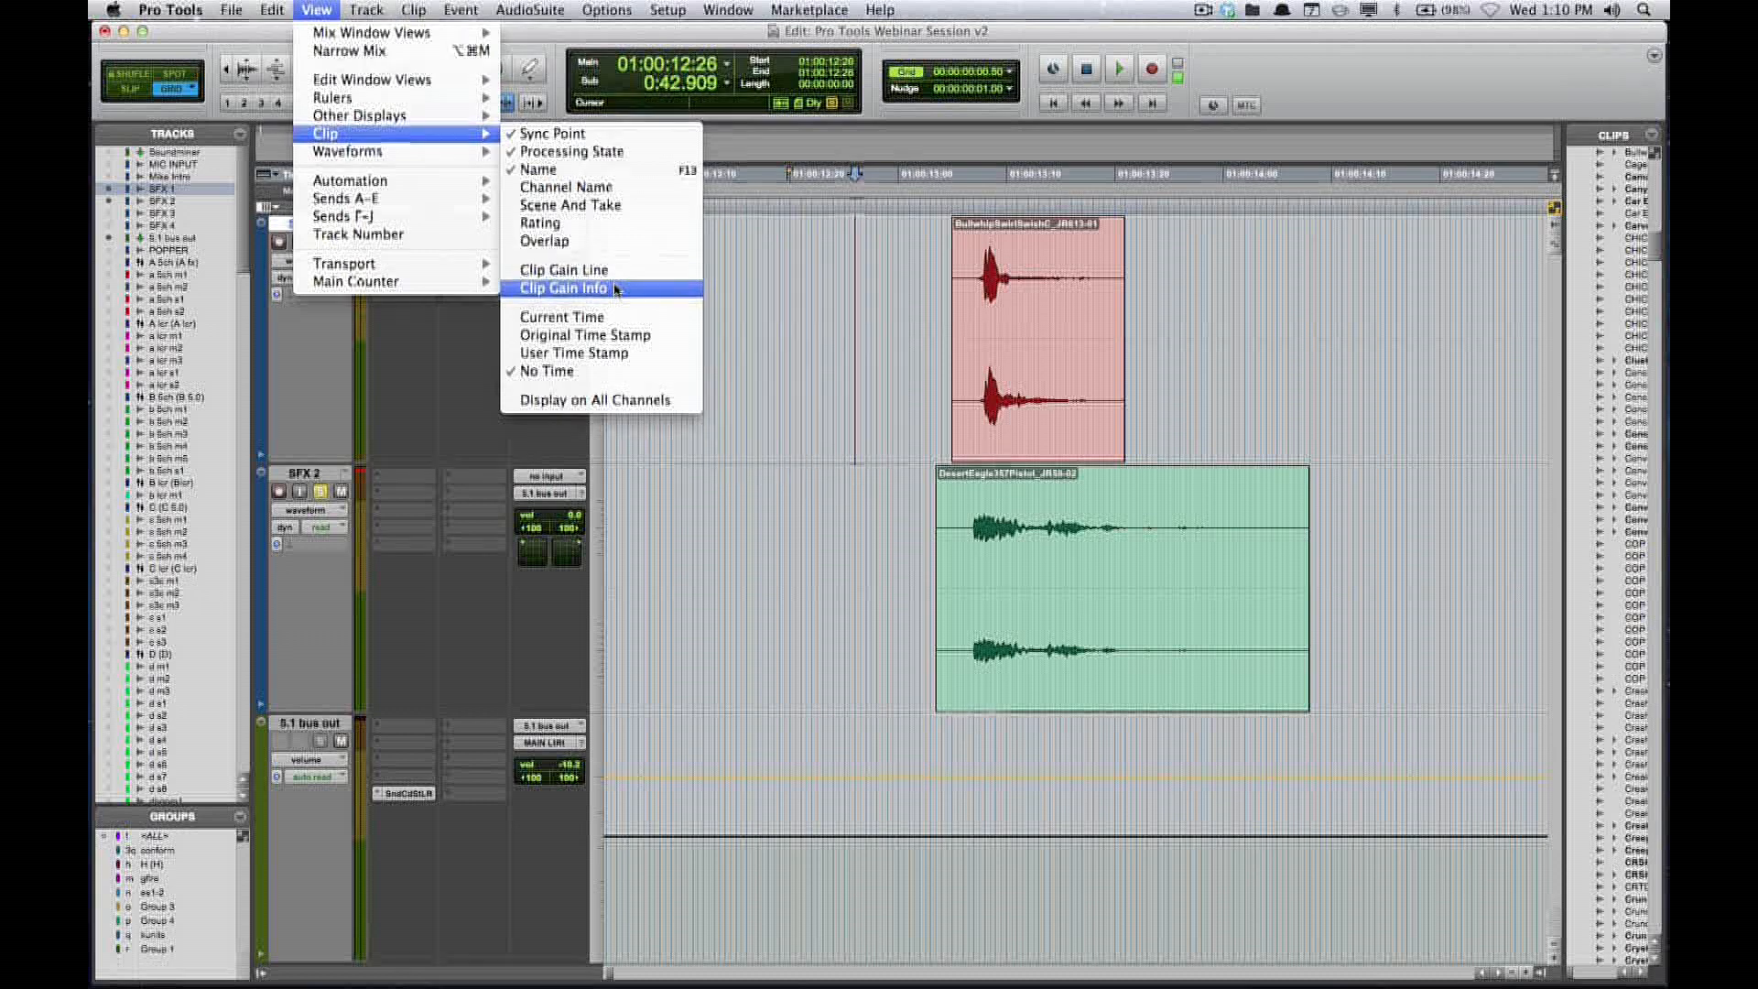
click(615, 290)
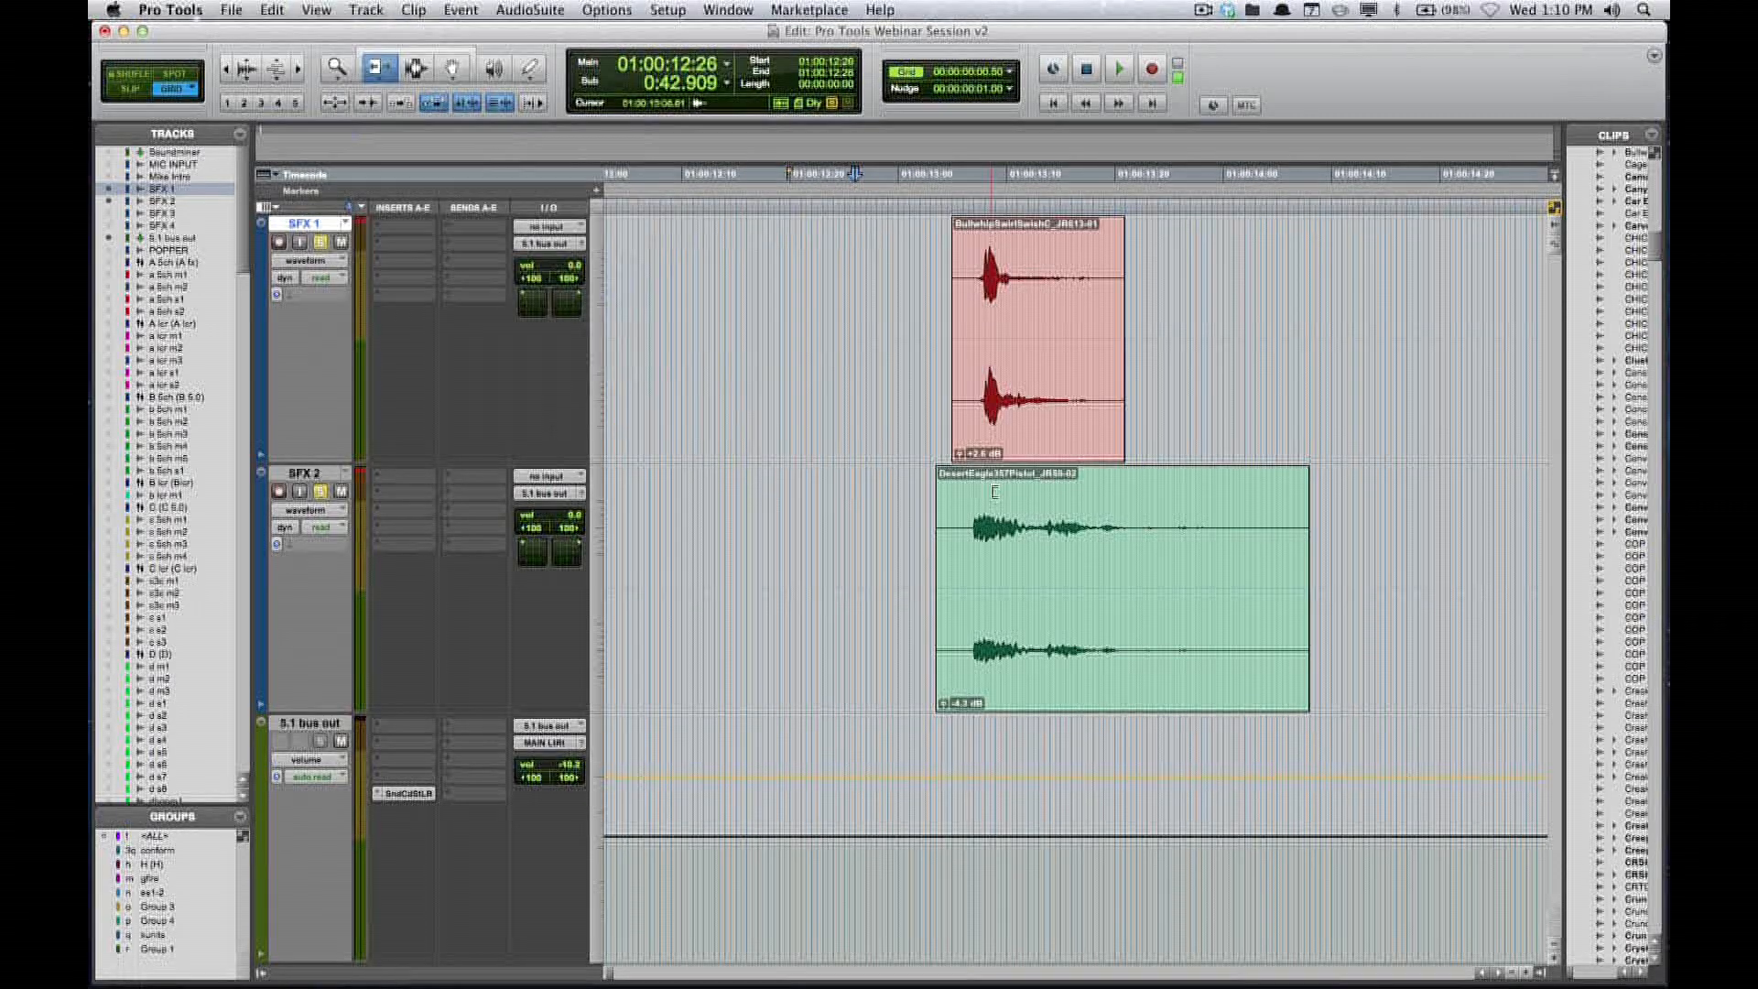
- Boost the whip clip's gain on SFX 1 further and audition both layers from 01:00:13:01
drag(959, 453, 961, 457)
key(F7)
click(913, 472)
key(space)
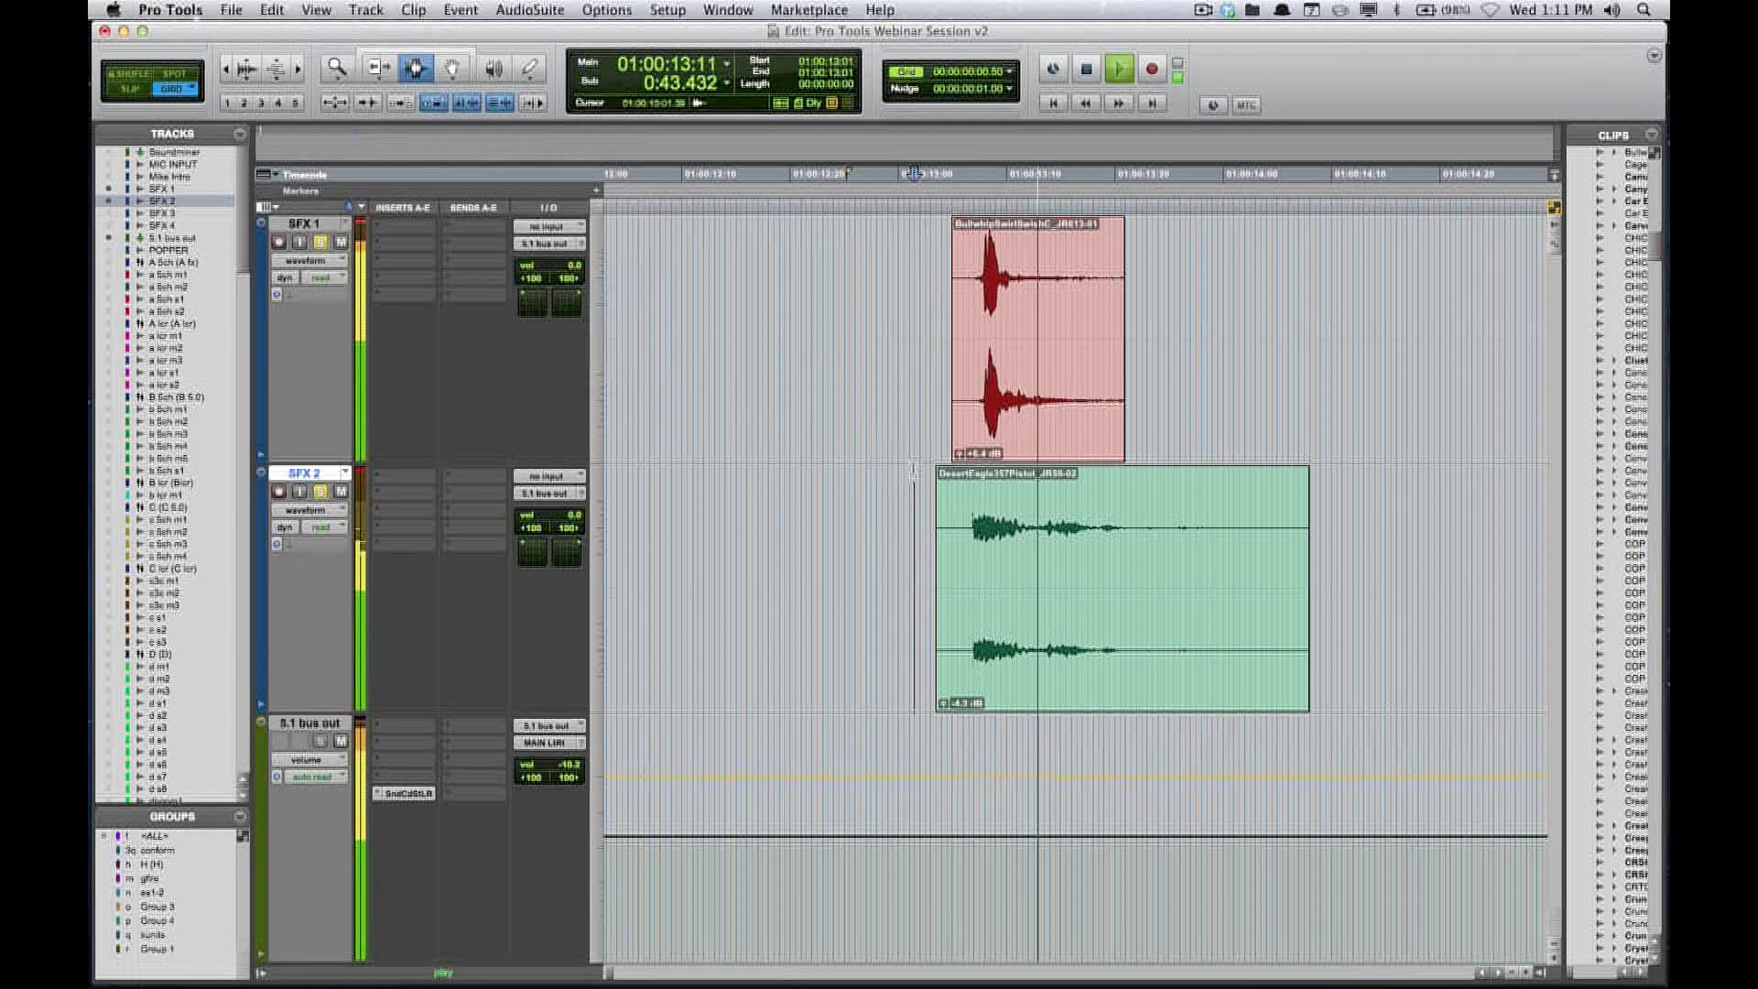
- Set the whip clip's gain on SFX 1 to about +3.1 dB and play both layers from 01:00:12:29
key(space)
key(F8)
click(967, 433)
drag(959, 453, 961, 457)
key(F7)
click(893, 384)
key(space)
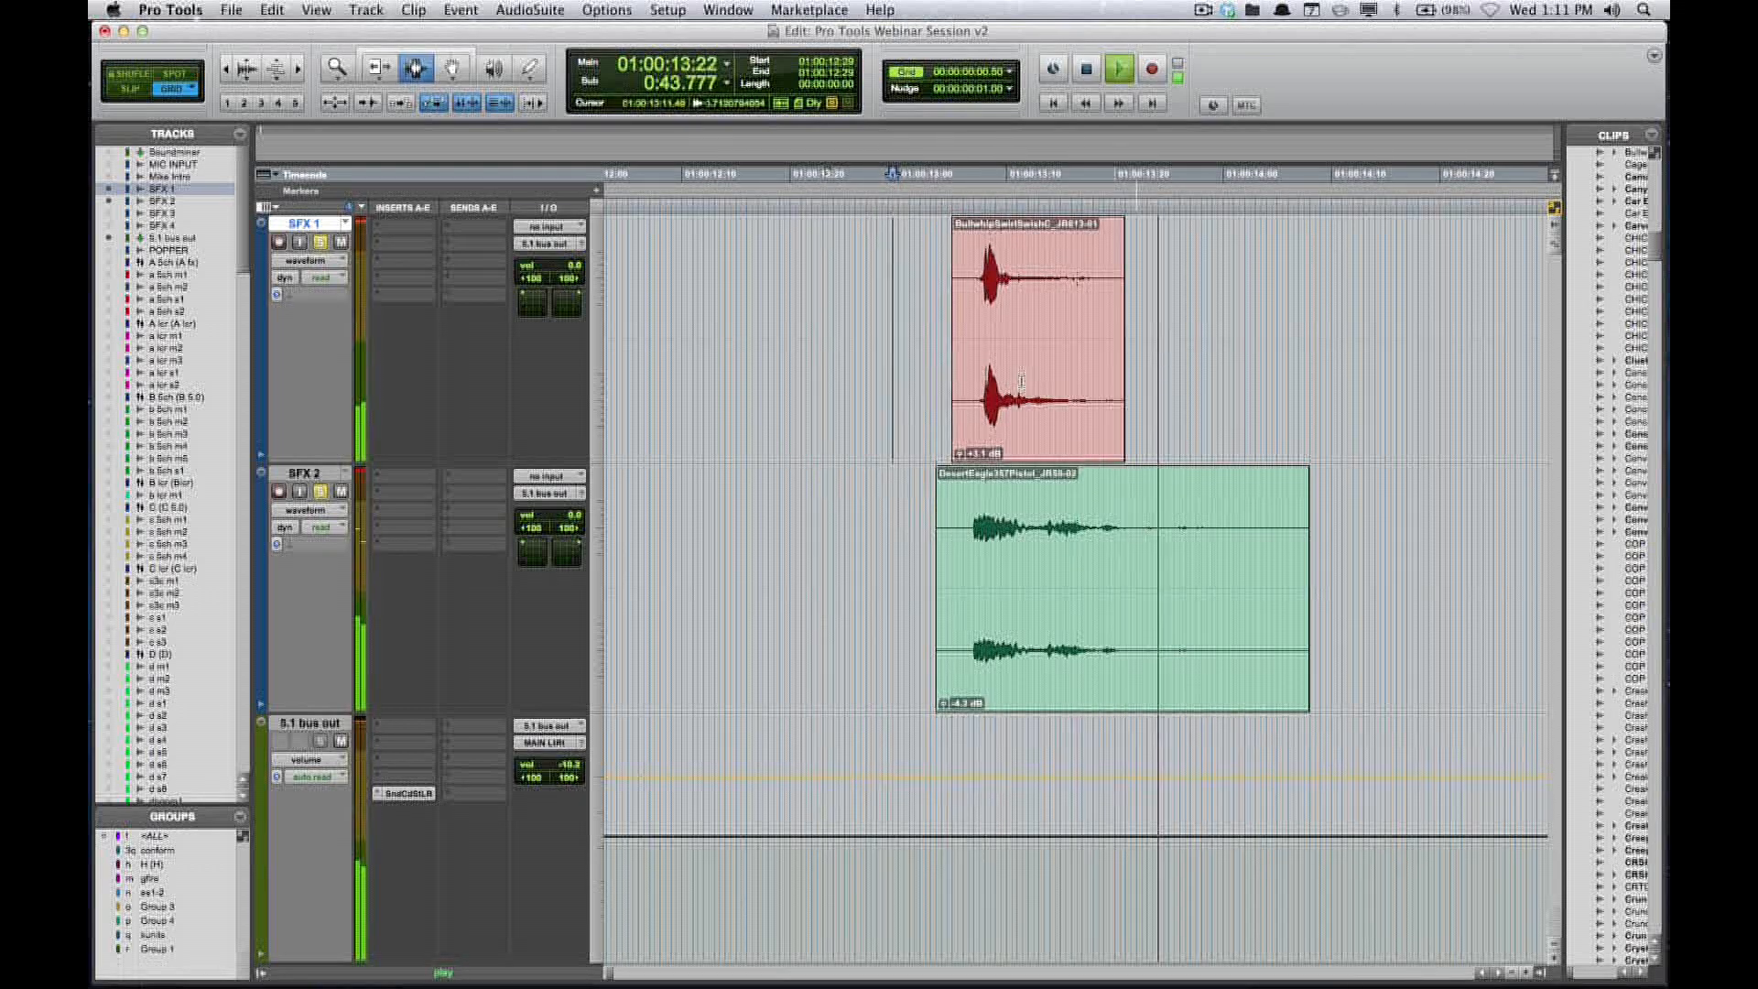
- Select the whole whip clip on SFX 1 and render its clip gain into the audio
double_click(1025, 377)
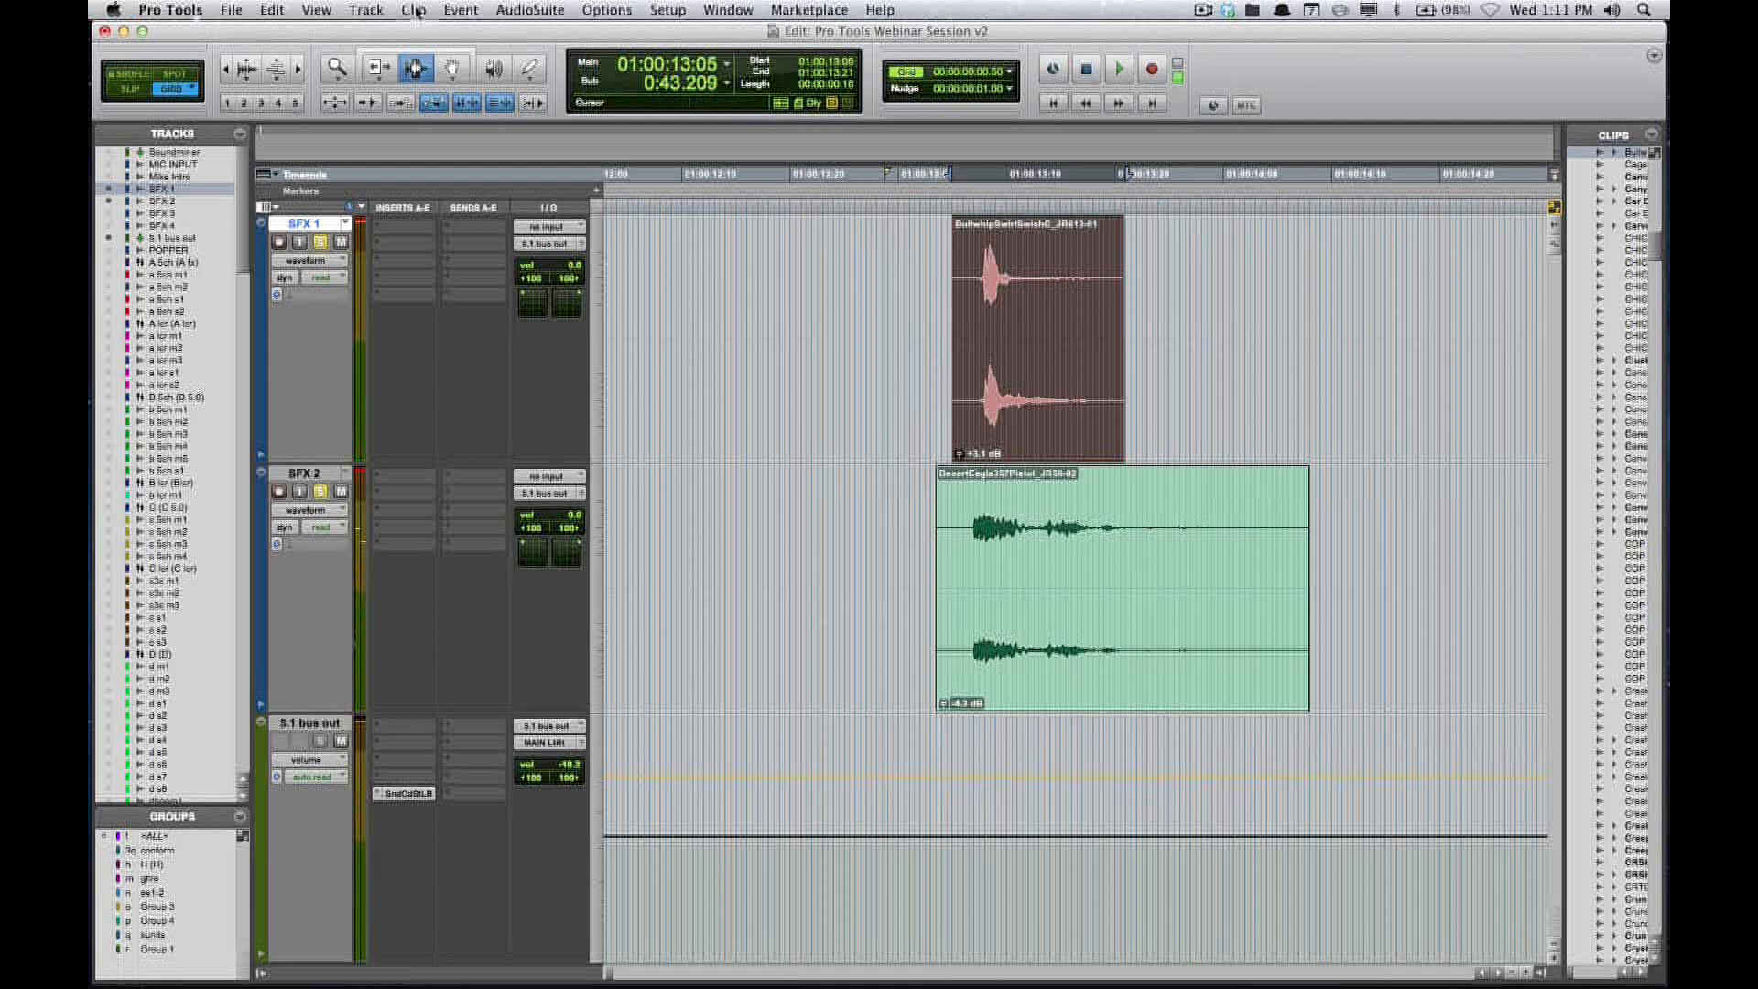
click(416, 11)
mouse_move(481, 361)
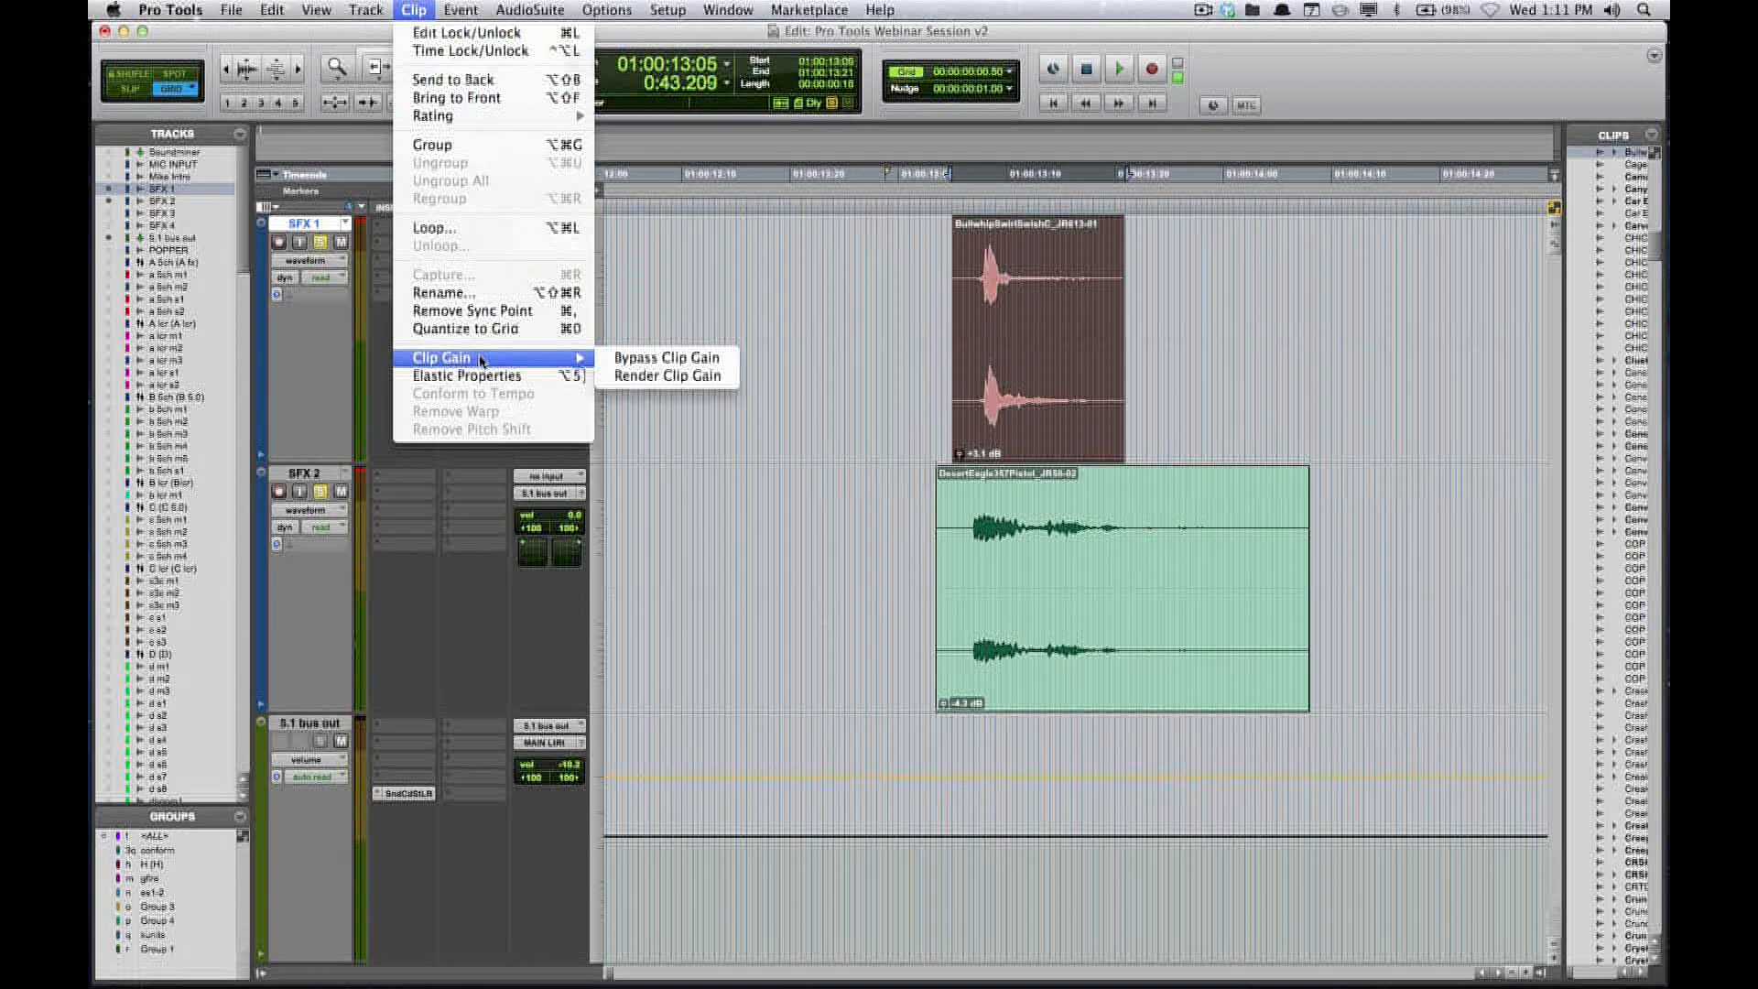
click(671, 377)
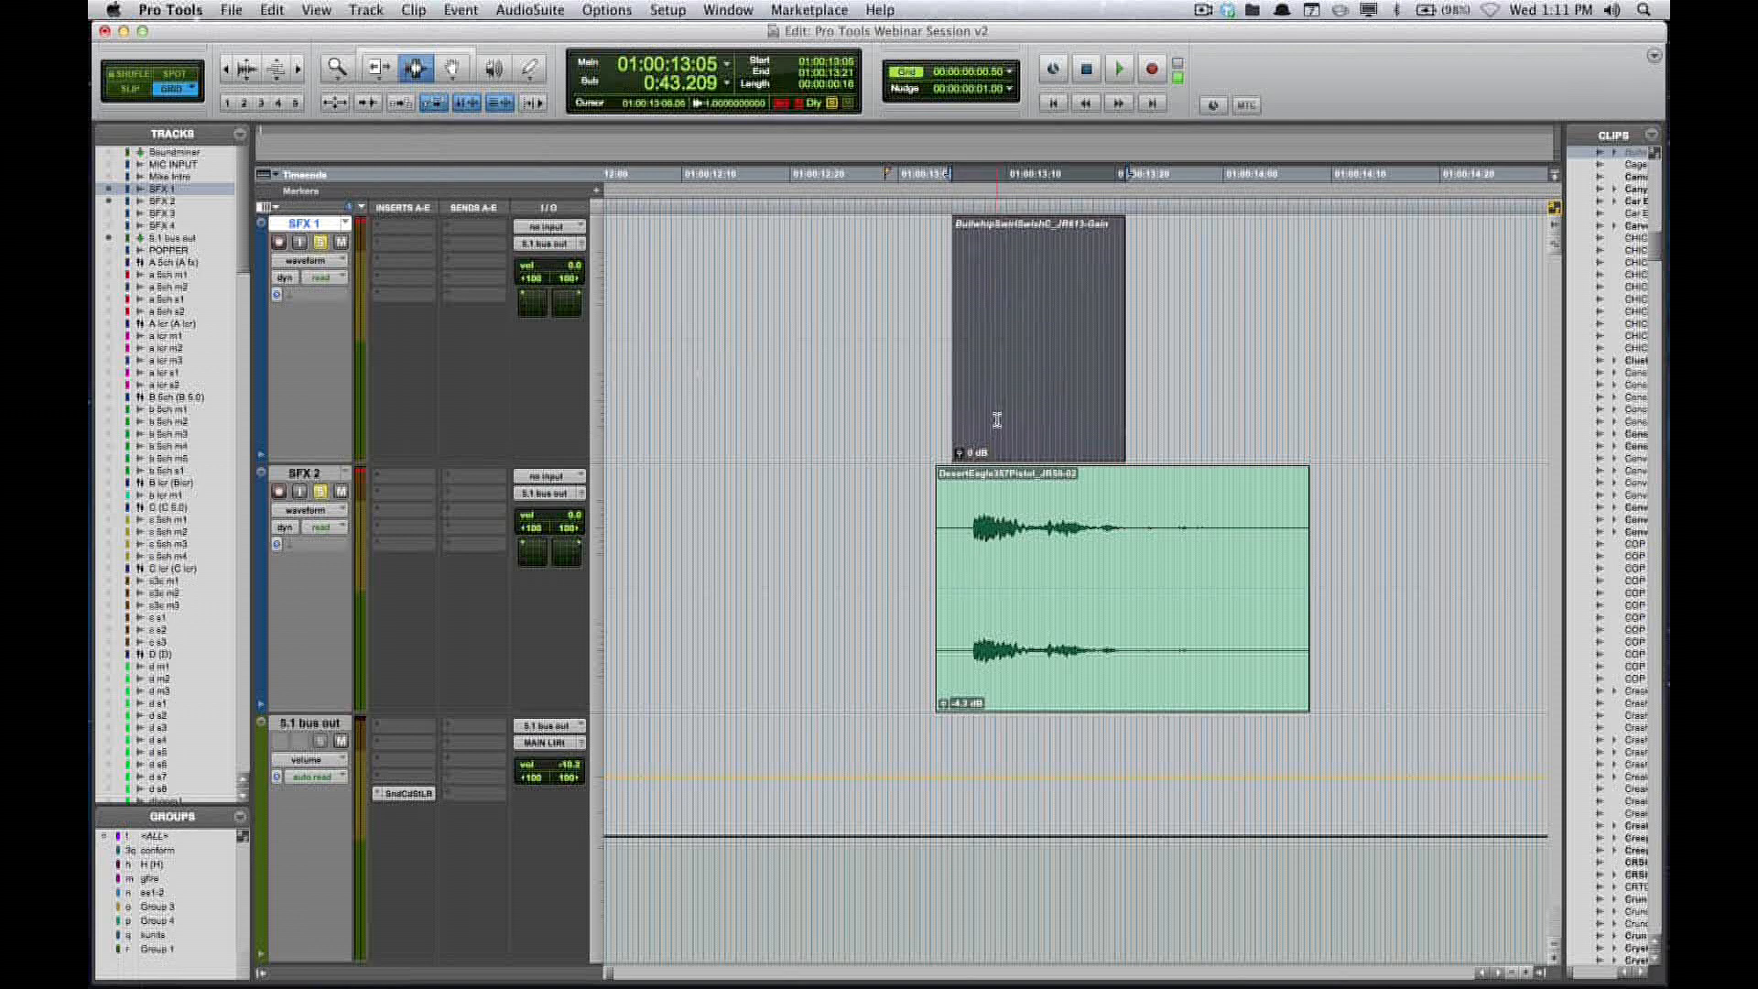
- Place the edit cursor at 01:00:13:02 on SFX 1 and raise the rendered whip clip's gain to about +1.5 dB
click(923, 404)
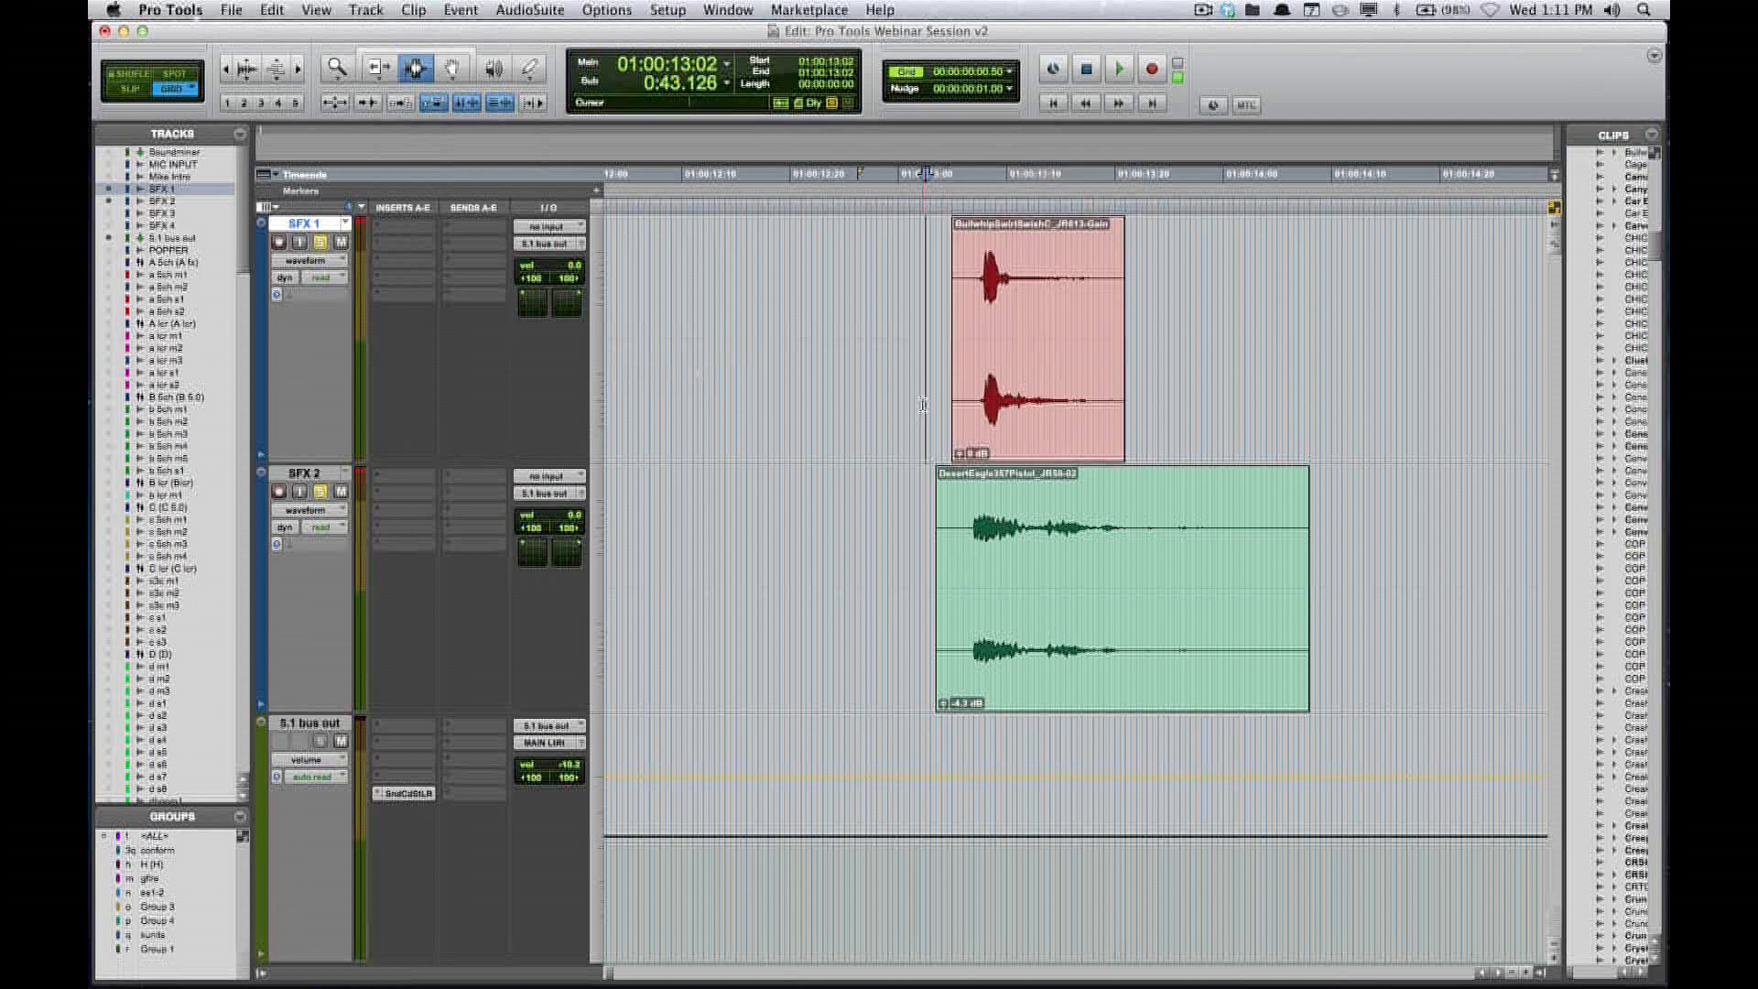
key(F8)
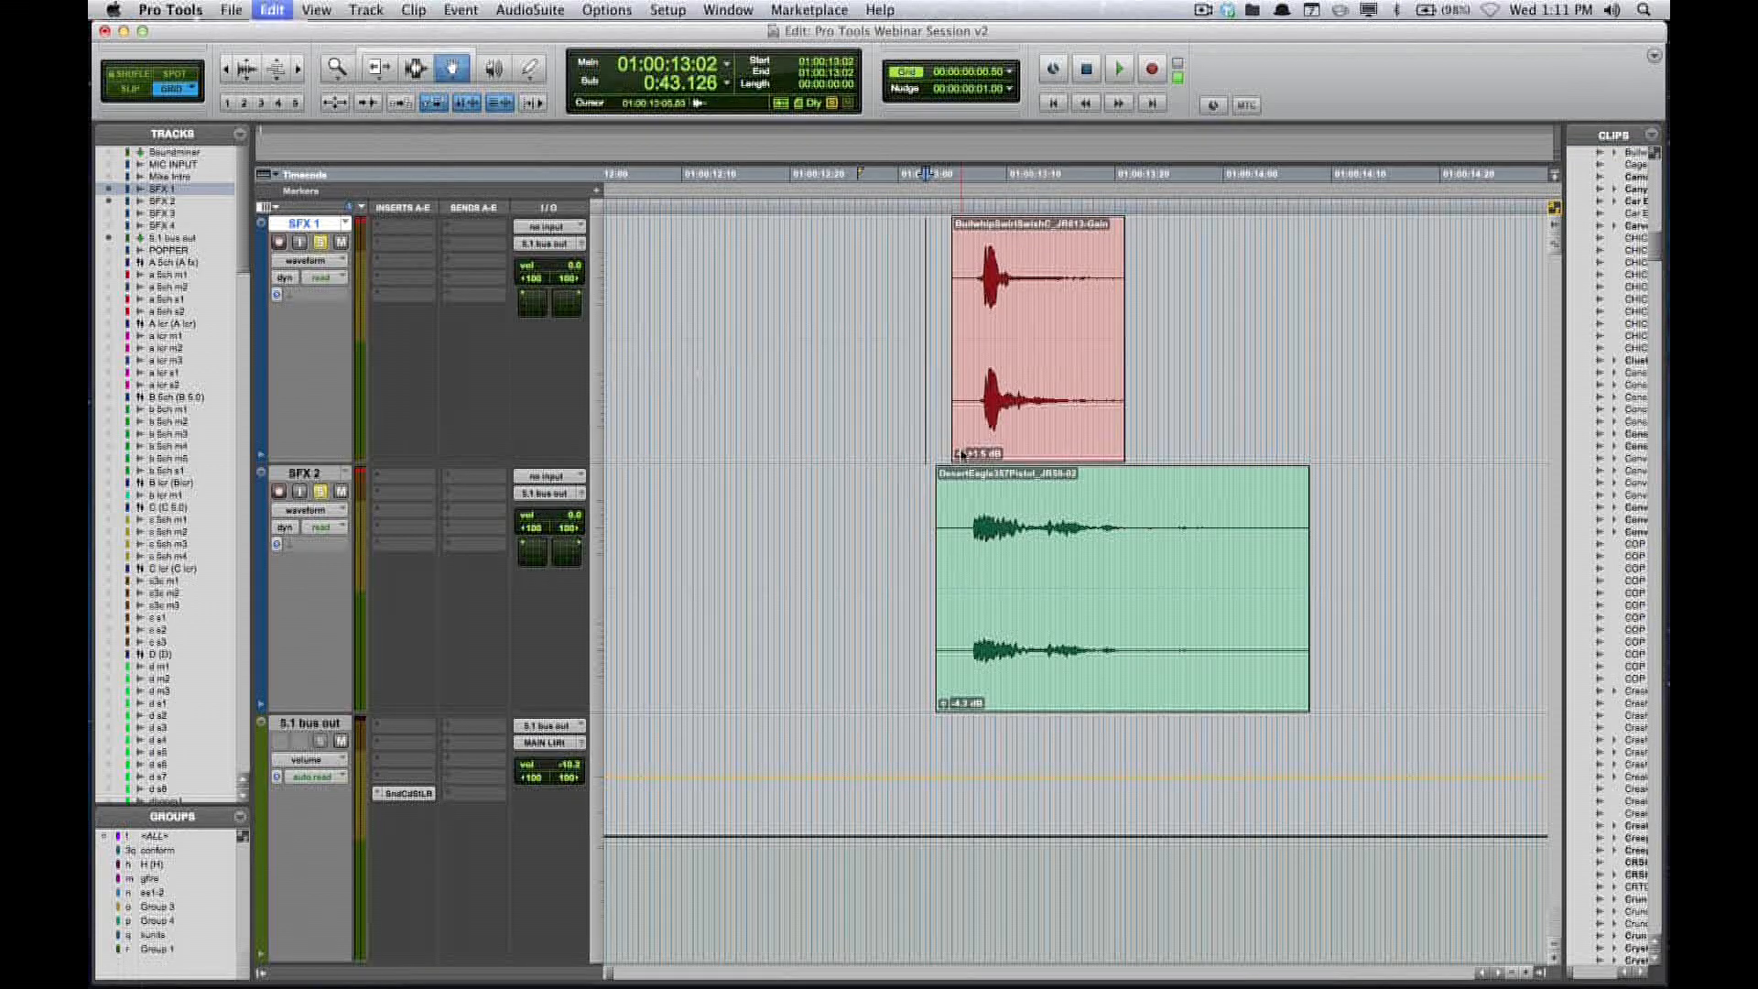
key(F7)
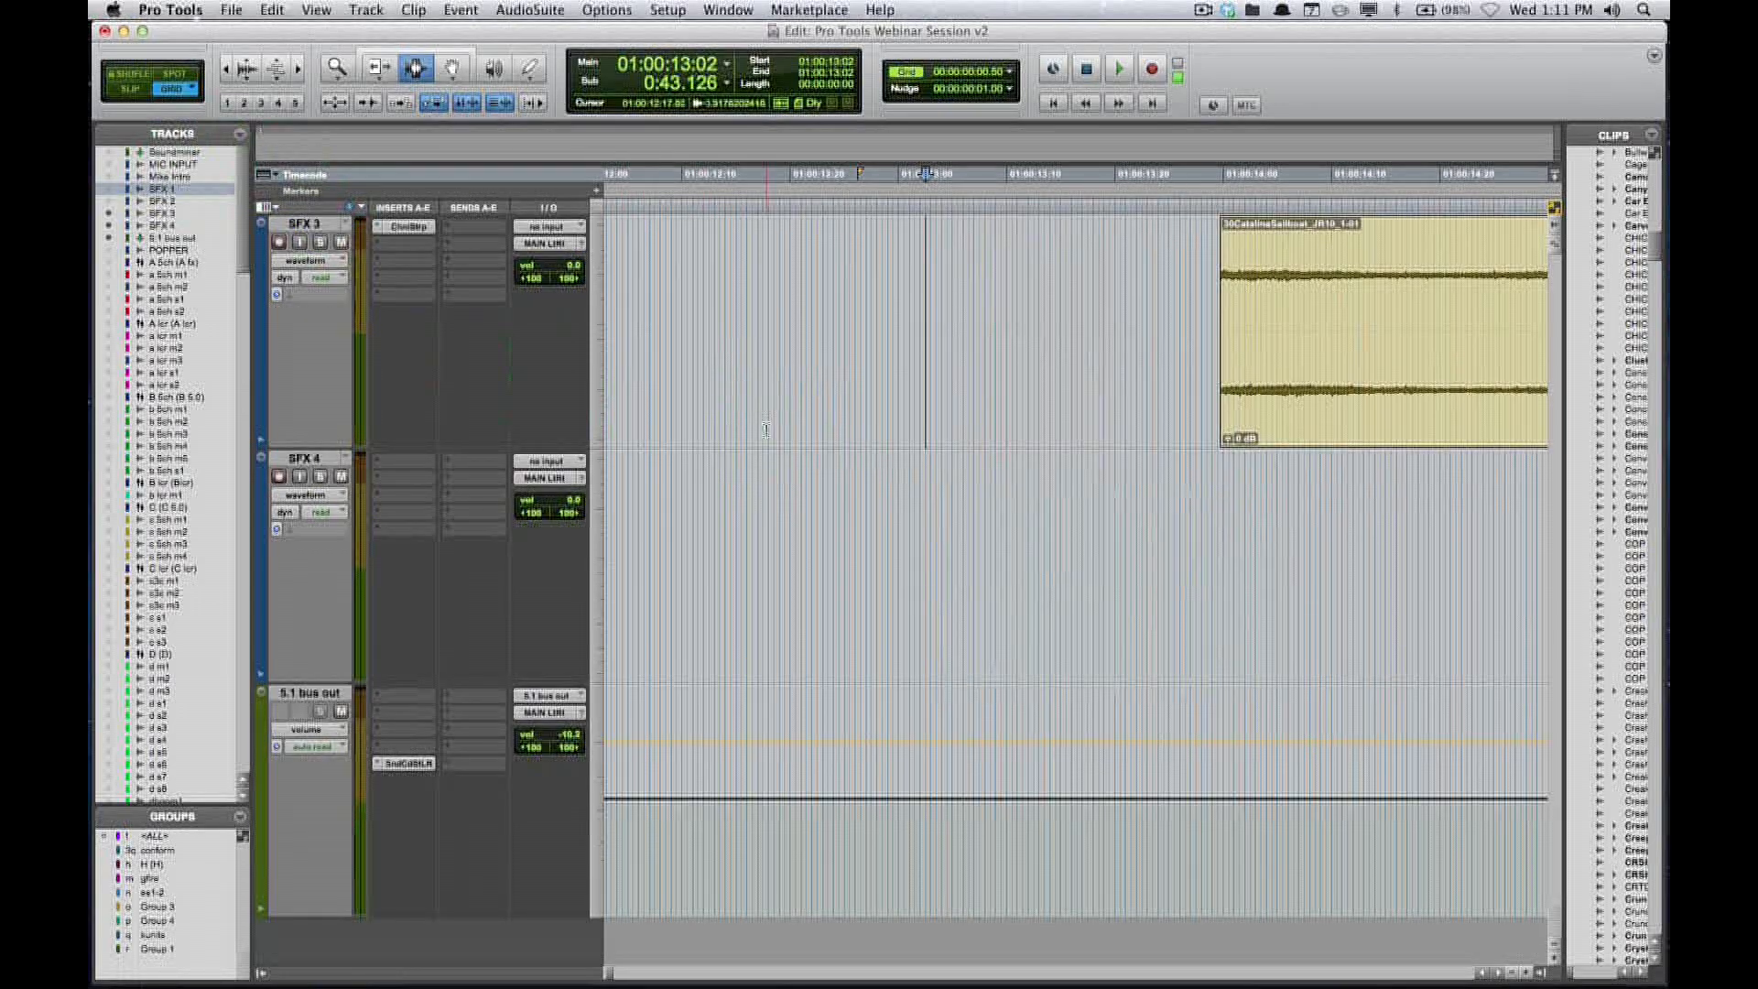
- Bring the full sailboat clips on SFX 3 and SFX 4 into view and reset the SFX 4 clip's gain to 0 dB
key(r)
key(r)
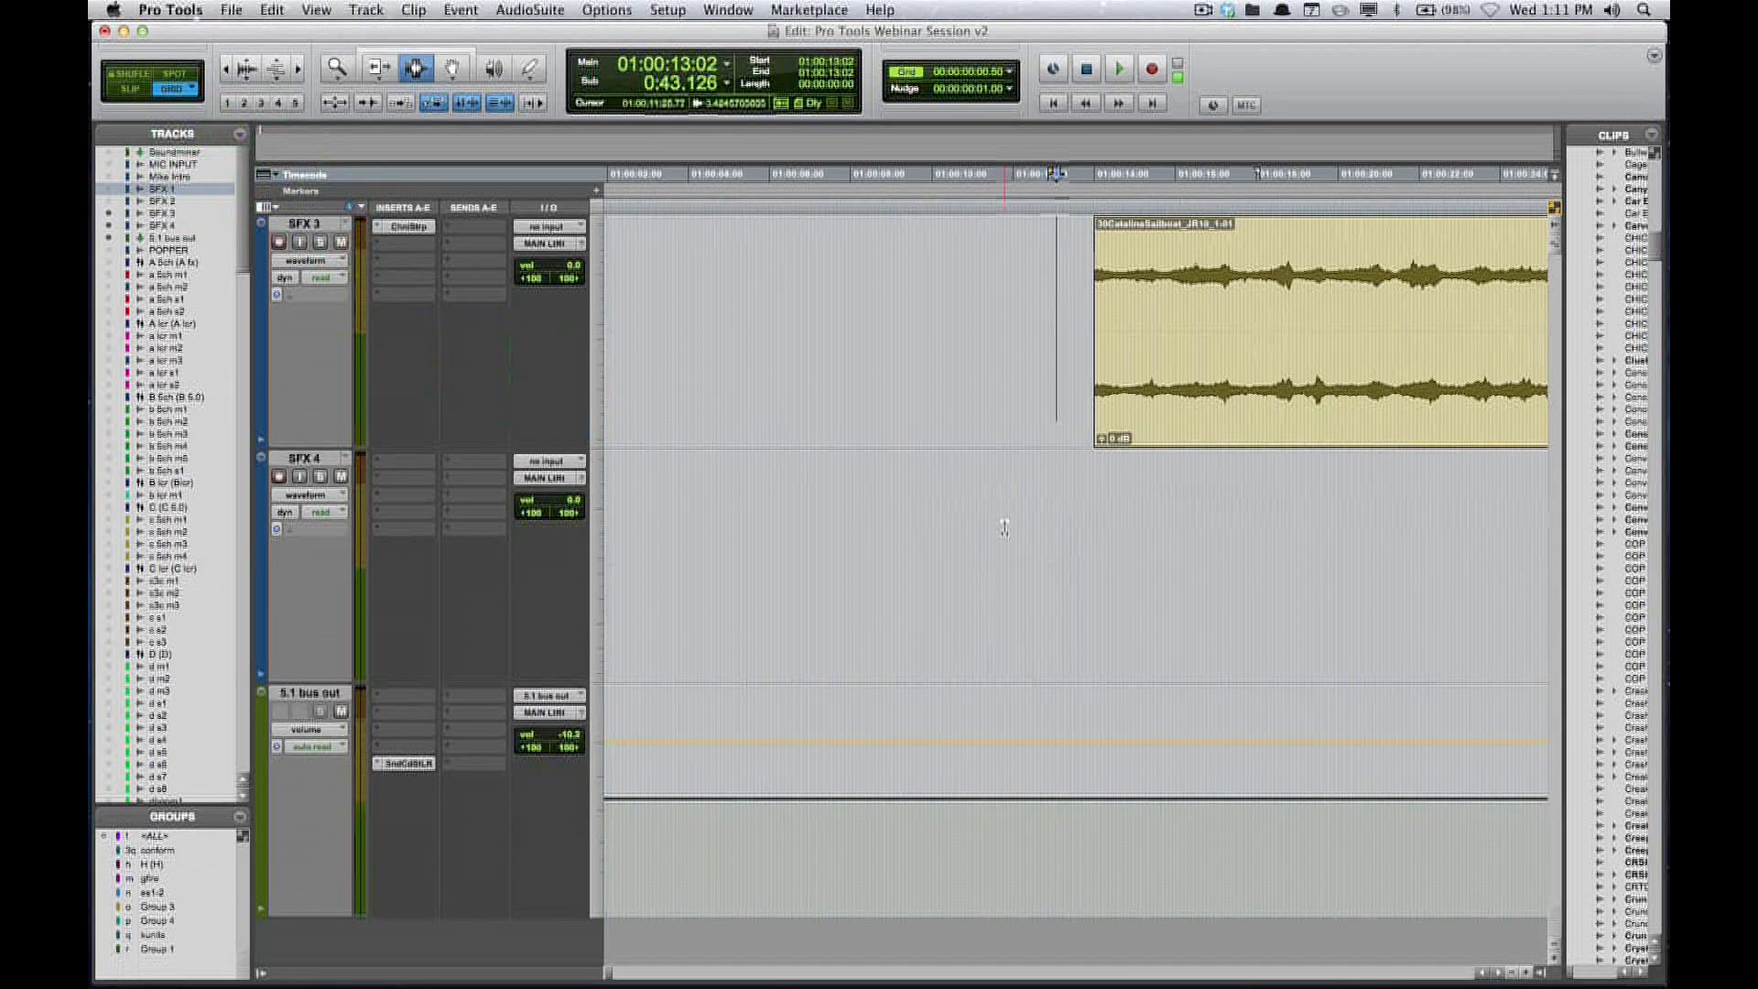
key(r)
key(r)
key(r)
key(F8)
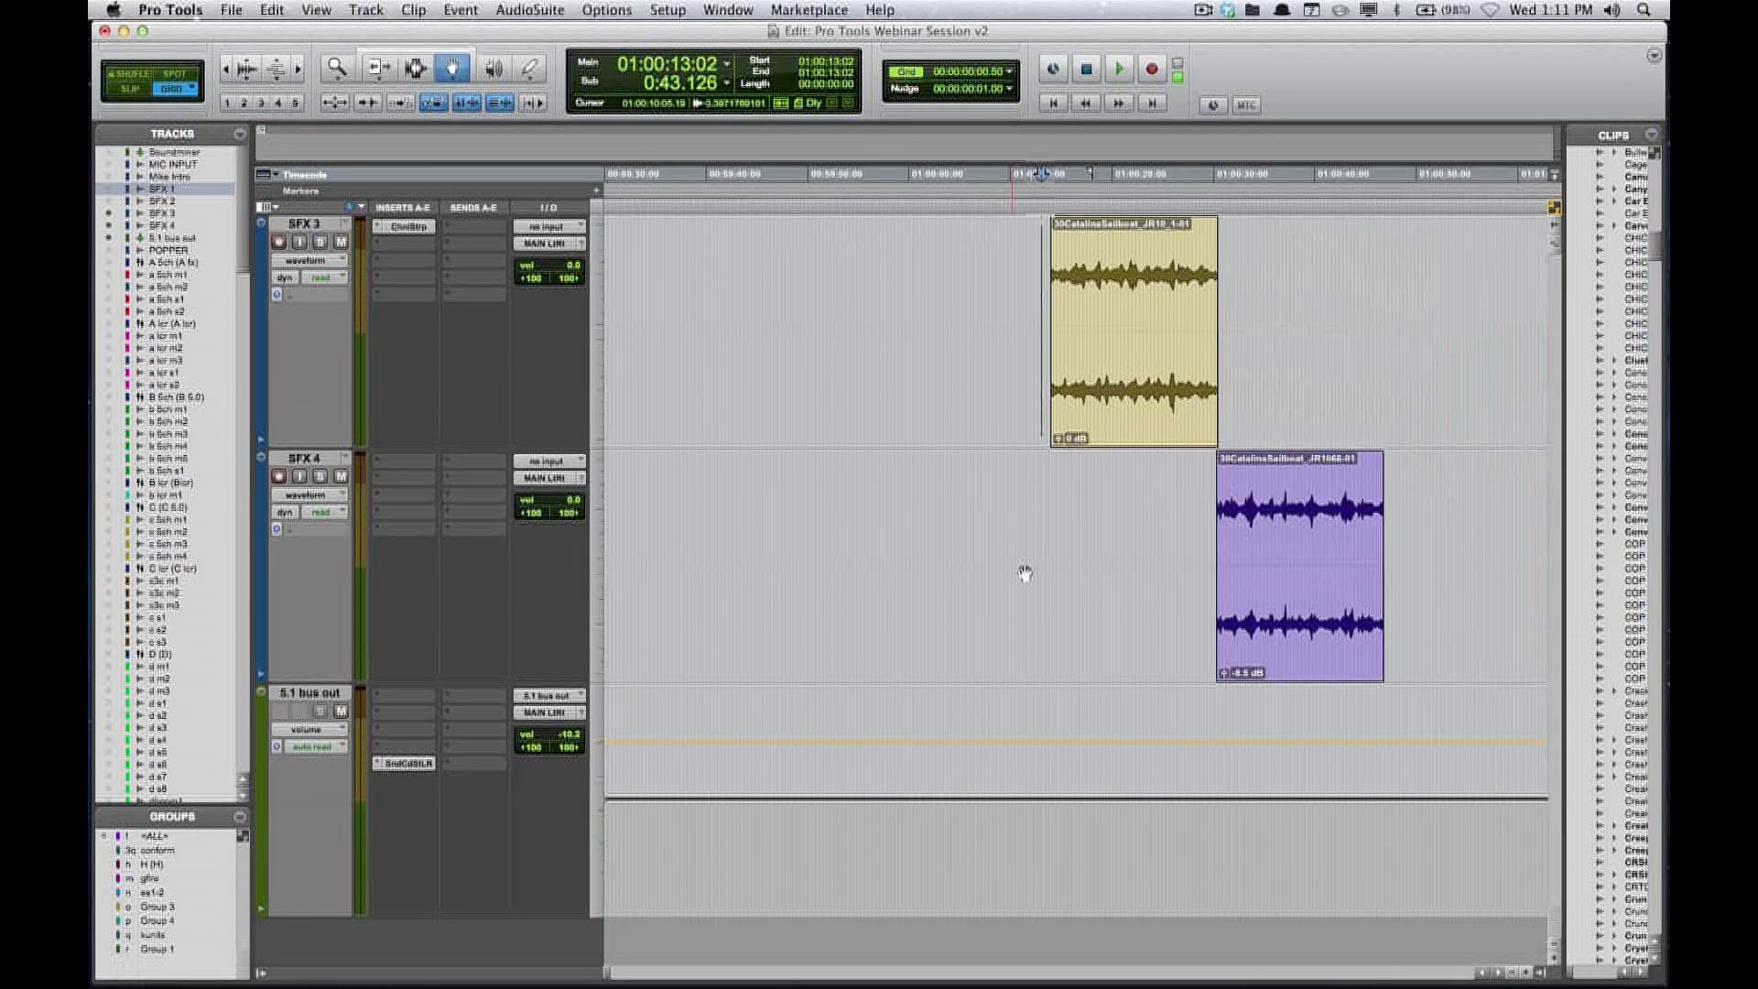
alt+click(1224, 672)
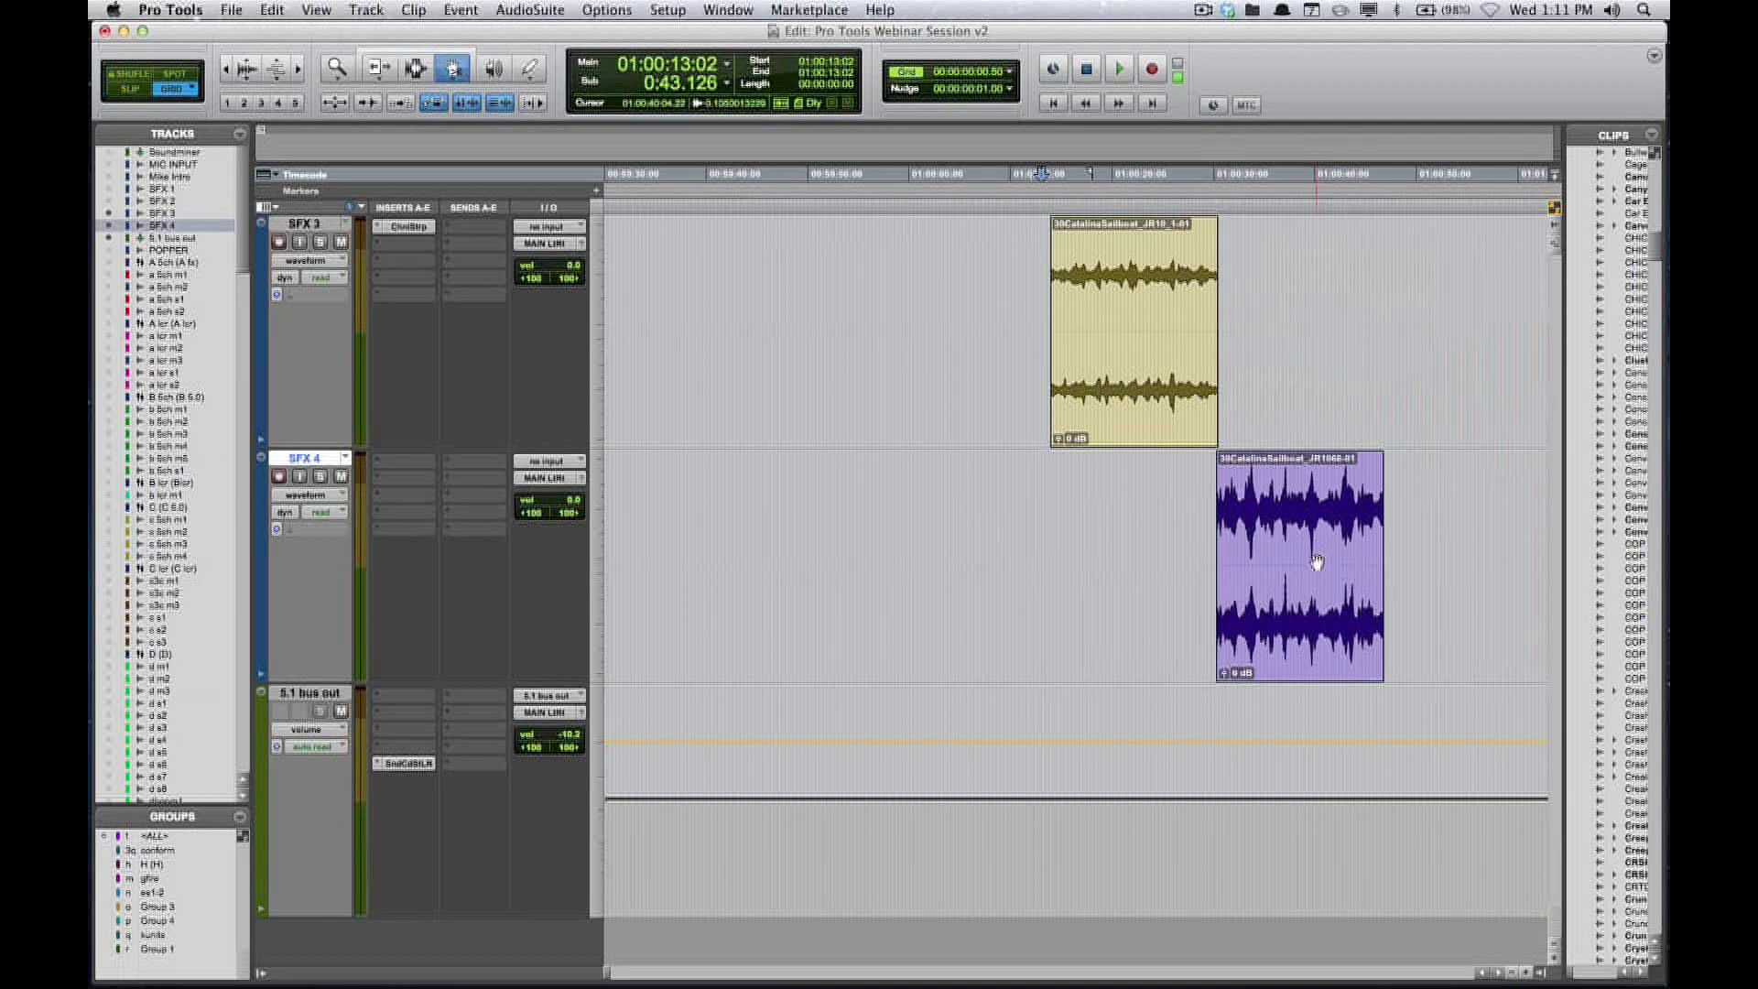
- Move the SFX 4 sailboat clip to start at 01:00:16:15 and align the start of the SFX 3 clip to it
drag(1316, 562, 1177, 553)
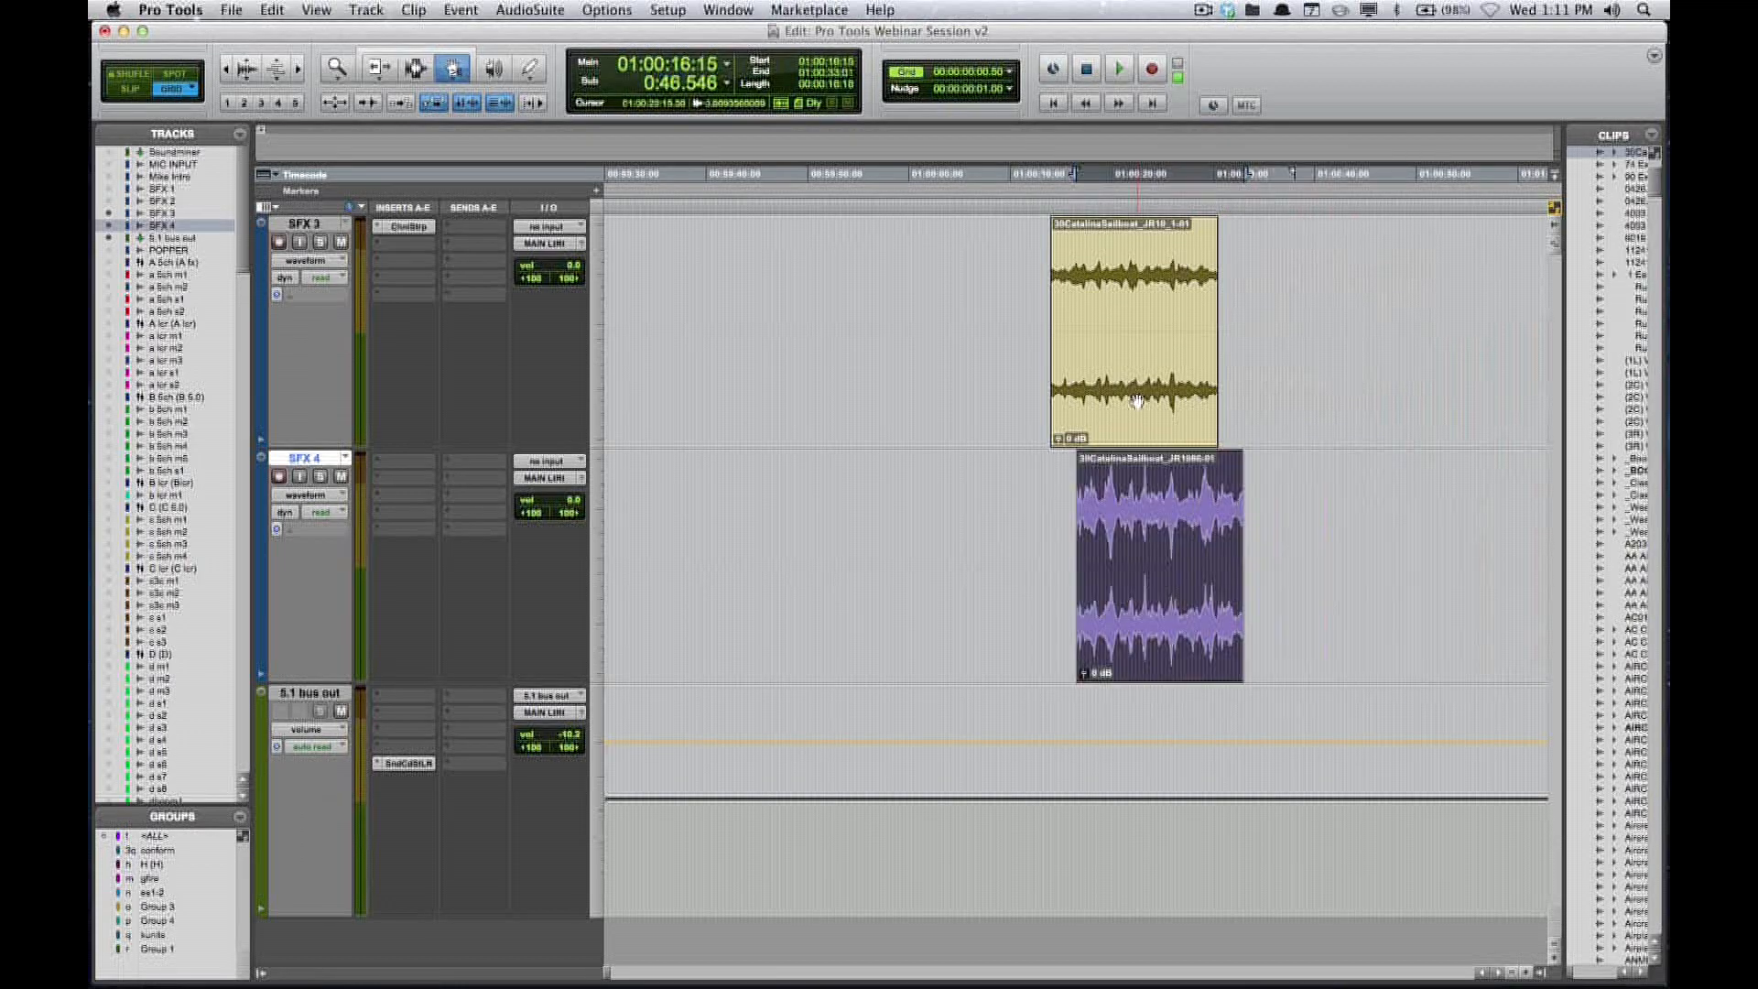
ctrl+click(1144, 379)
- Audition the soloed SFX 3 clip from 01:00:22:21, followed by the soloed SFX 4 clip from 01:00:19:27
key(F7)
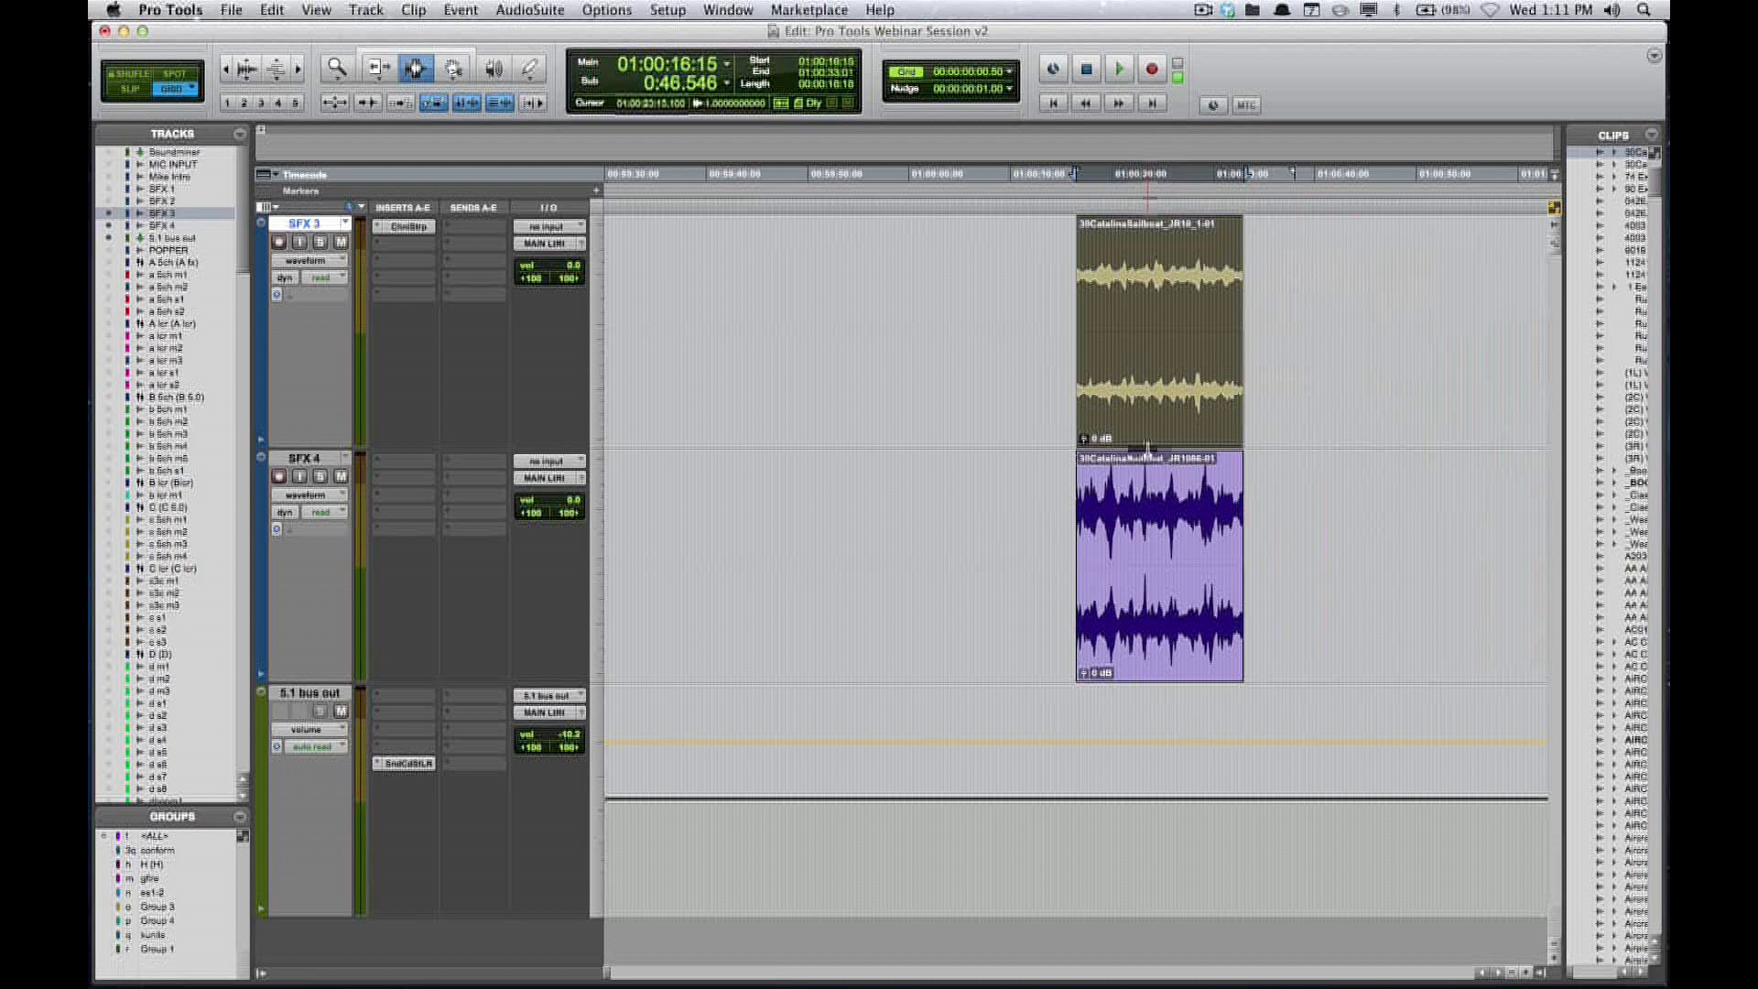
click(1140, 377)
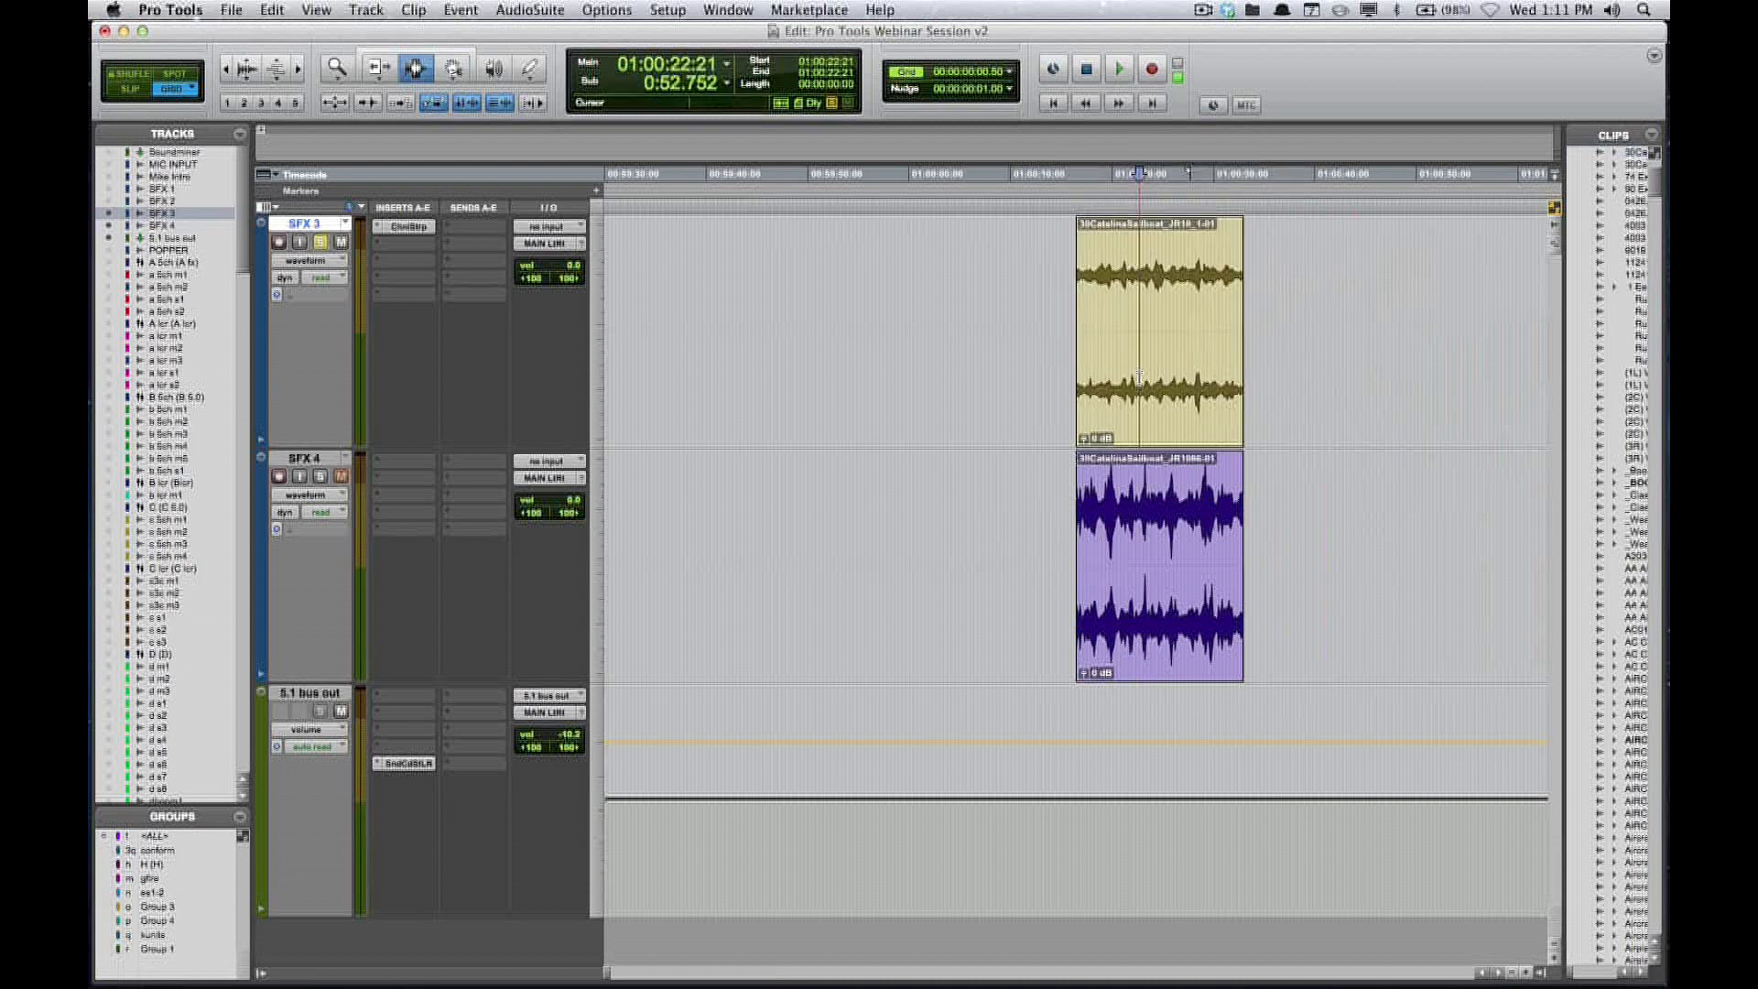
key(space)
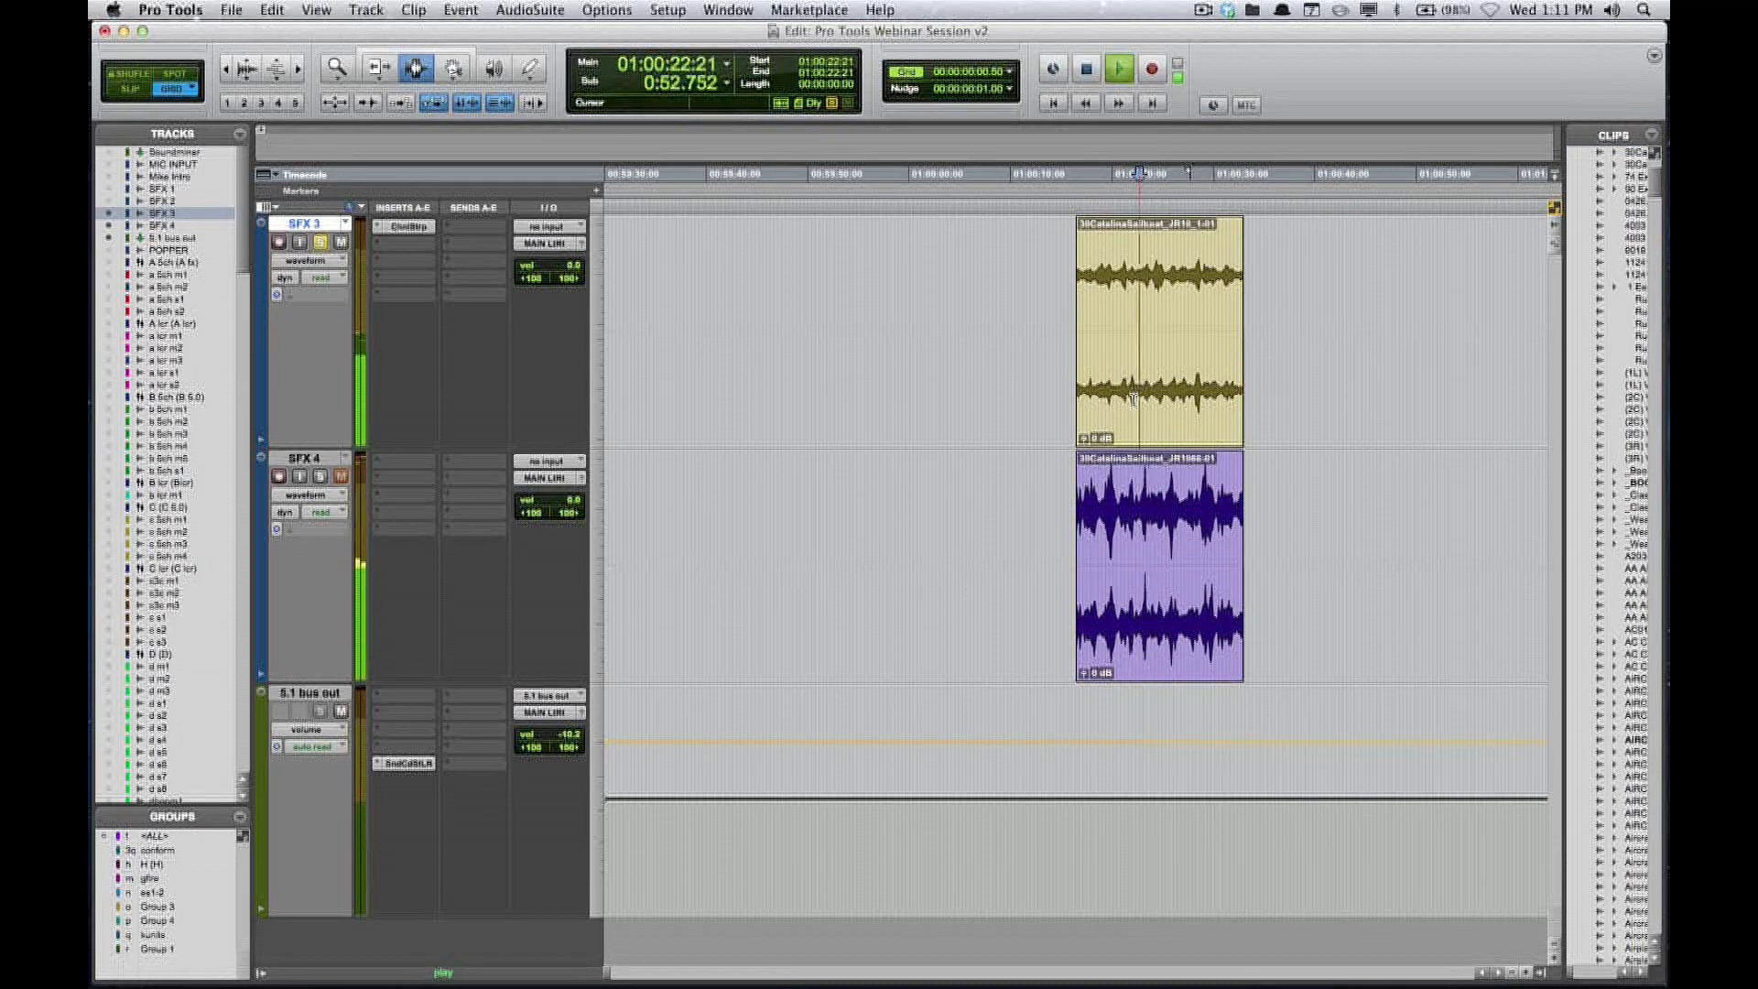
click(1112, 535)
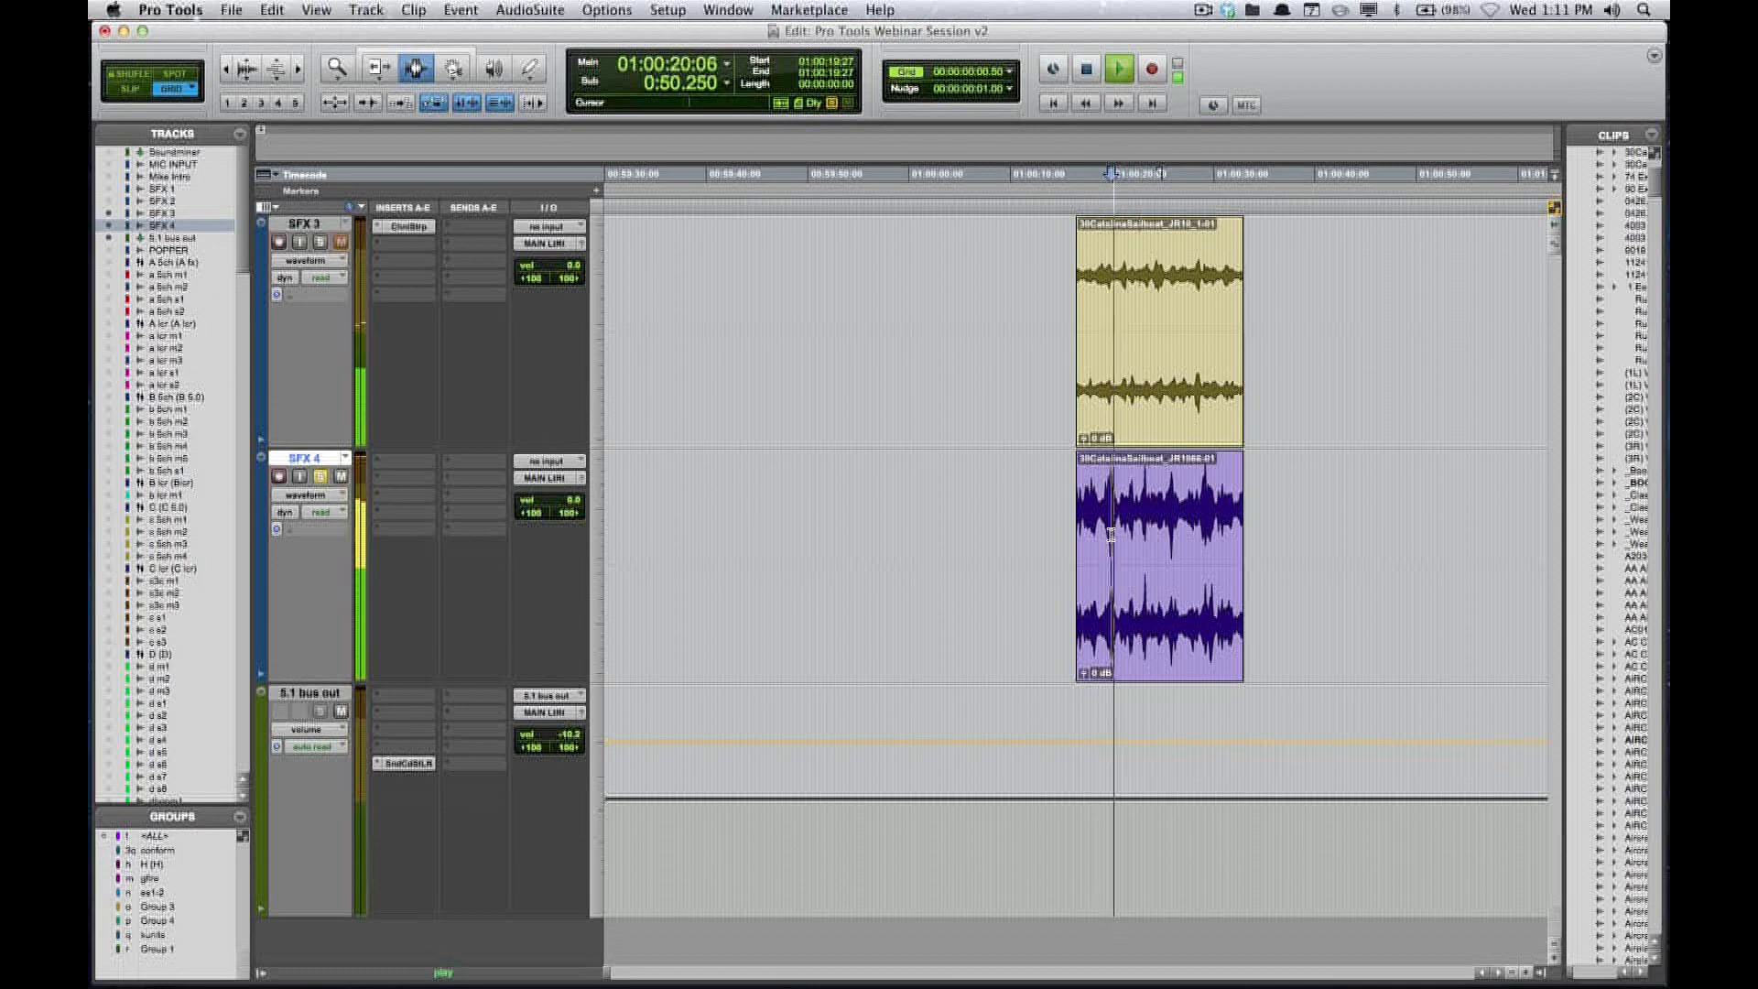
key(space)
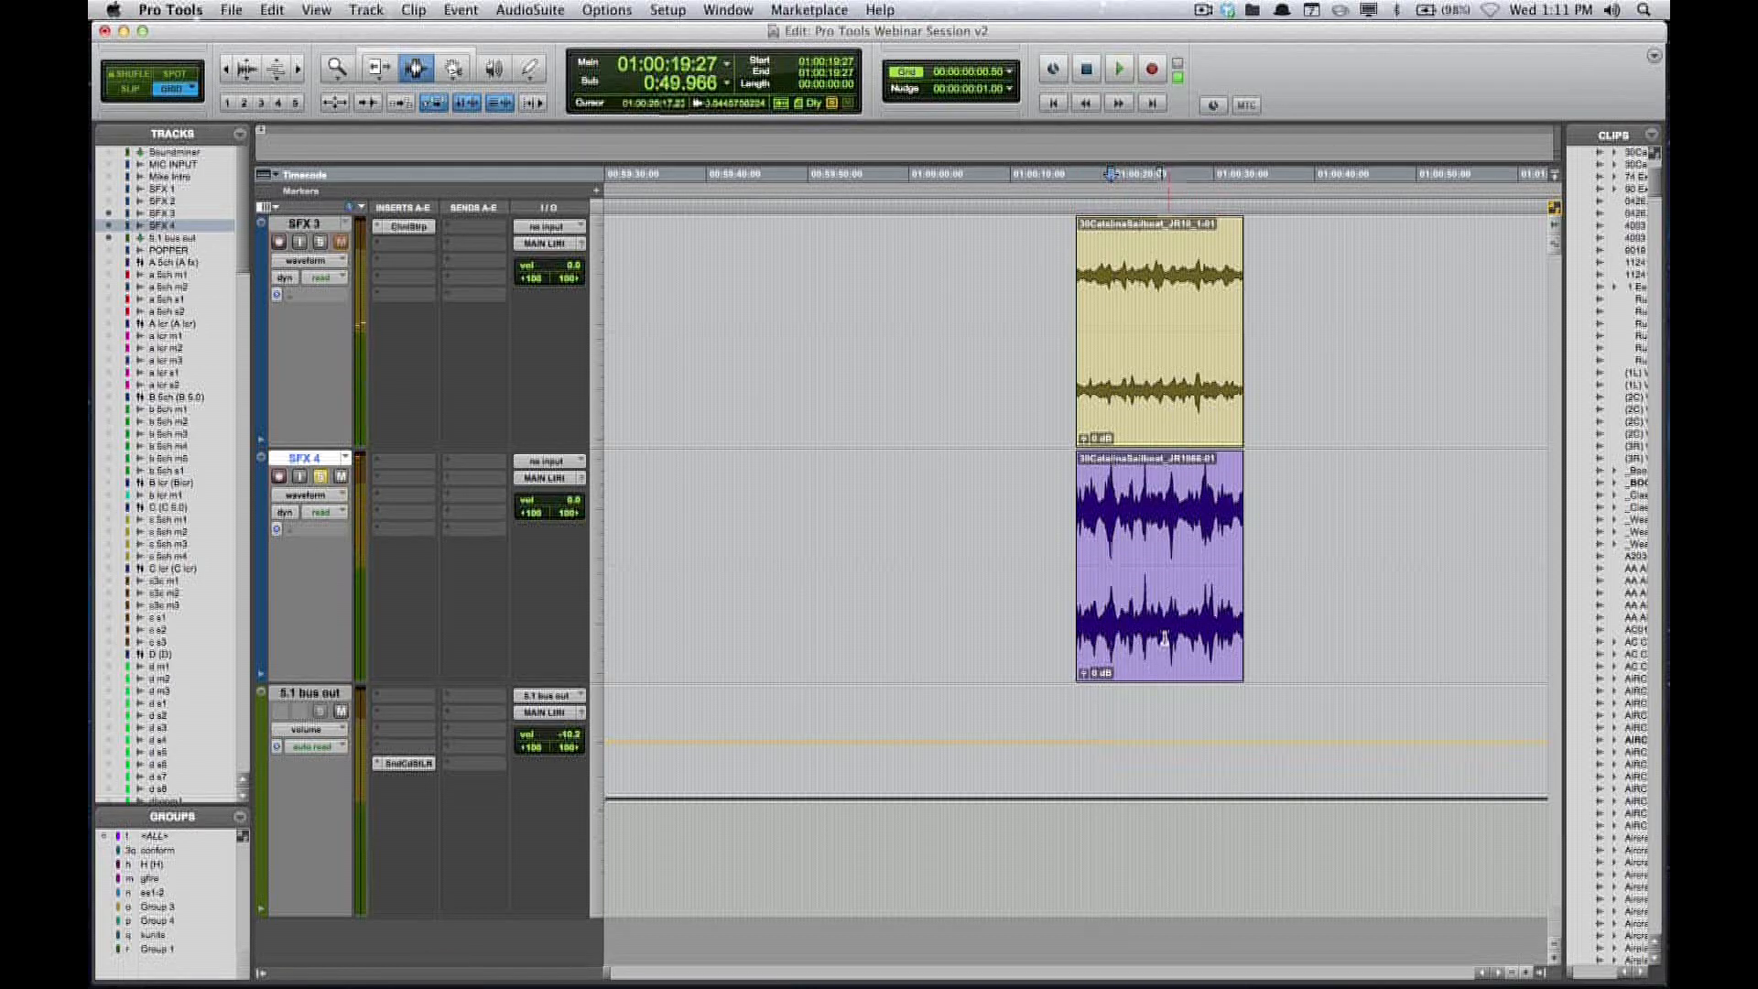
- Move the SFX 4 sailboat clip away from the SFX 3 clip so that it starts at 01:00:28:19
key(F8)
drag(1194, 560, 1364, 561)
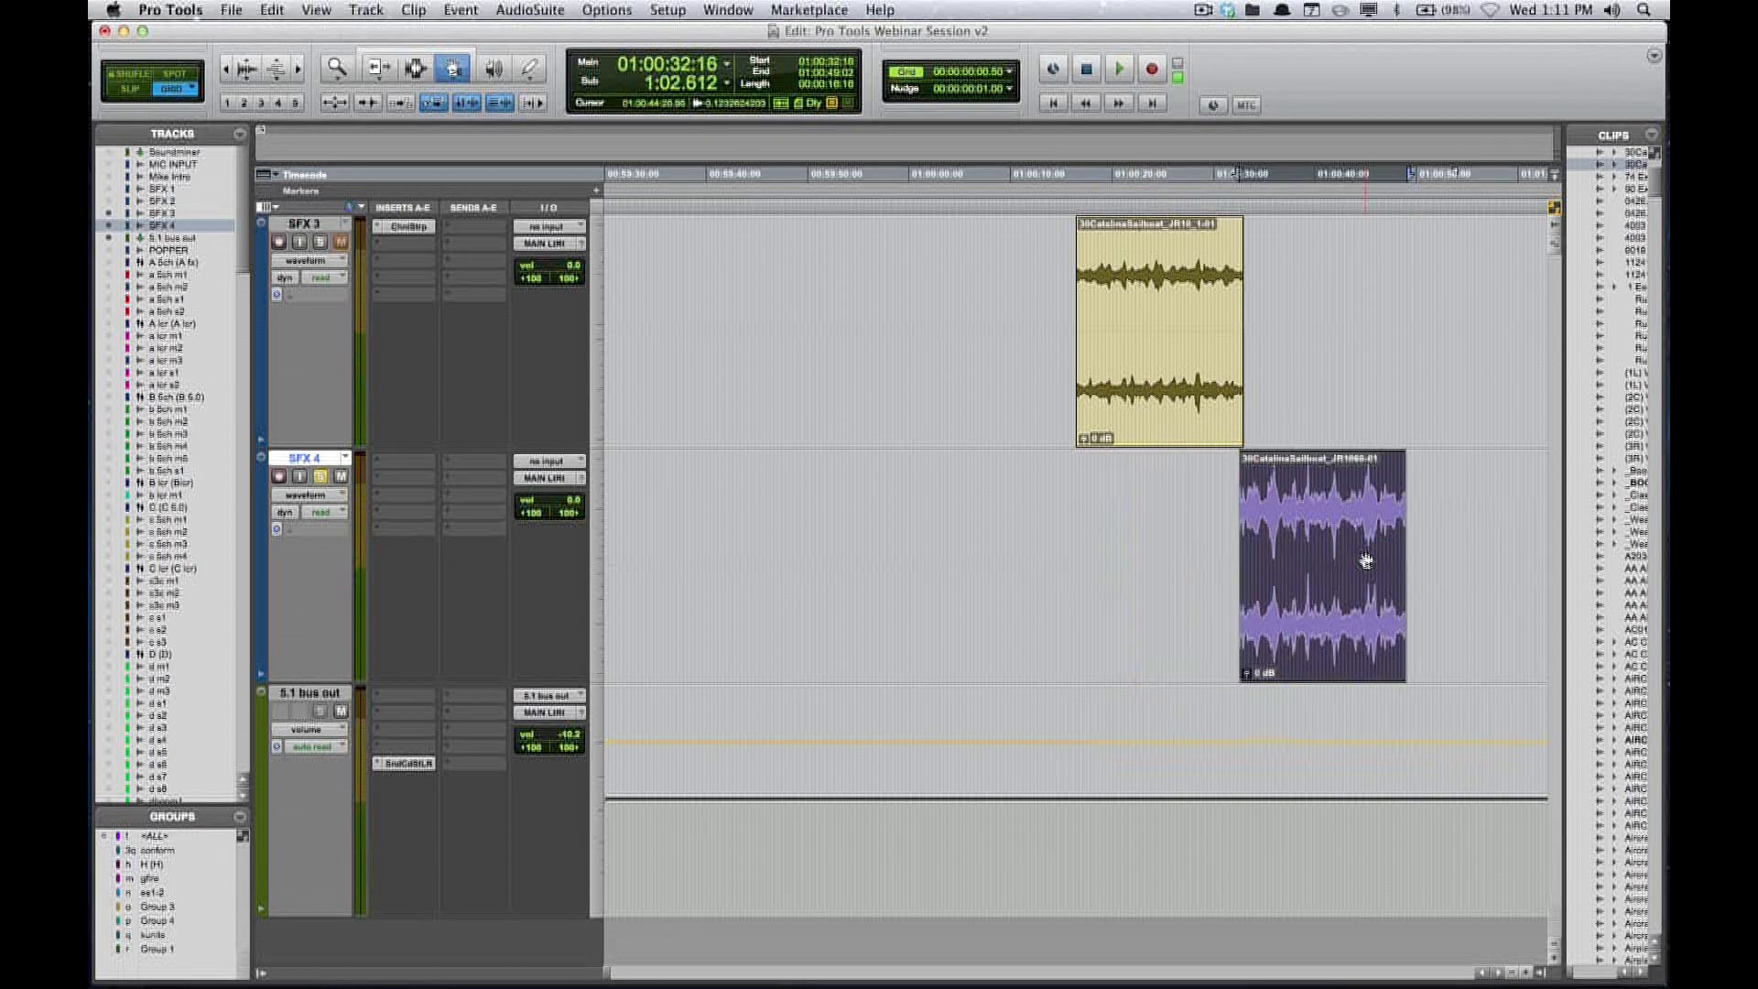
click(1363, 561)
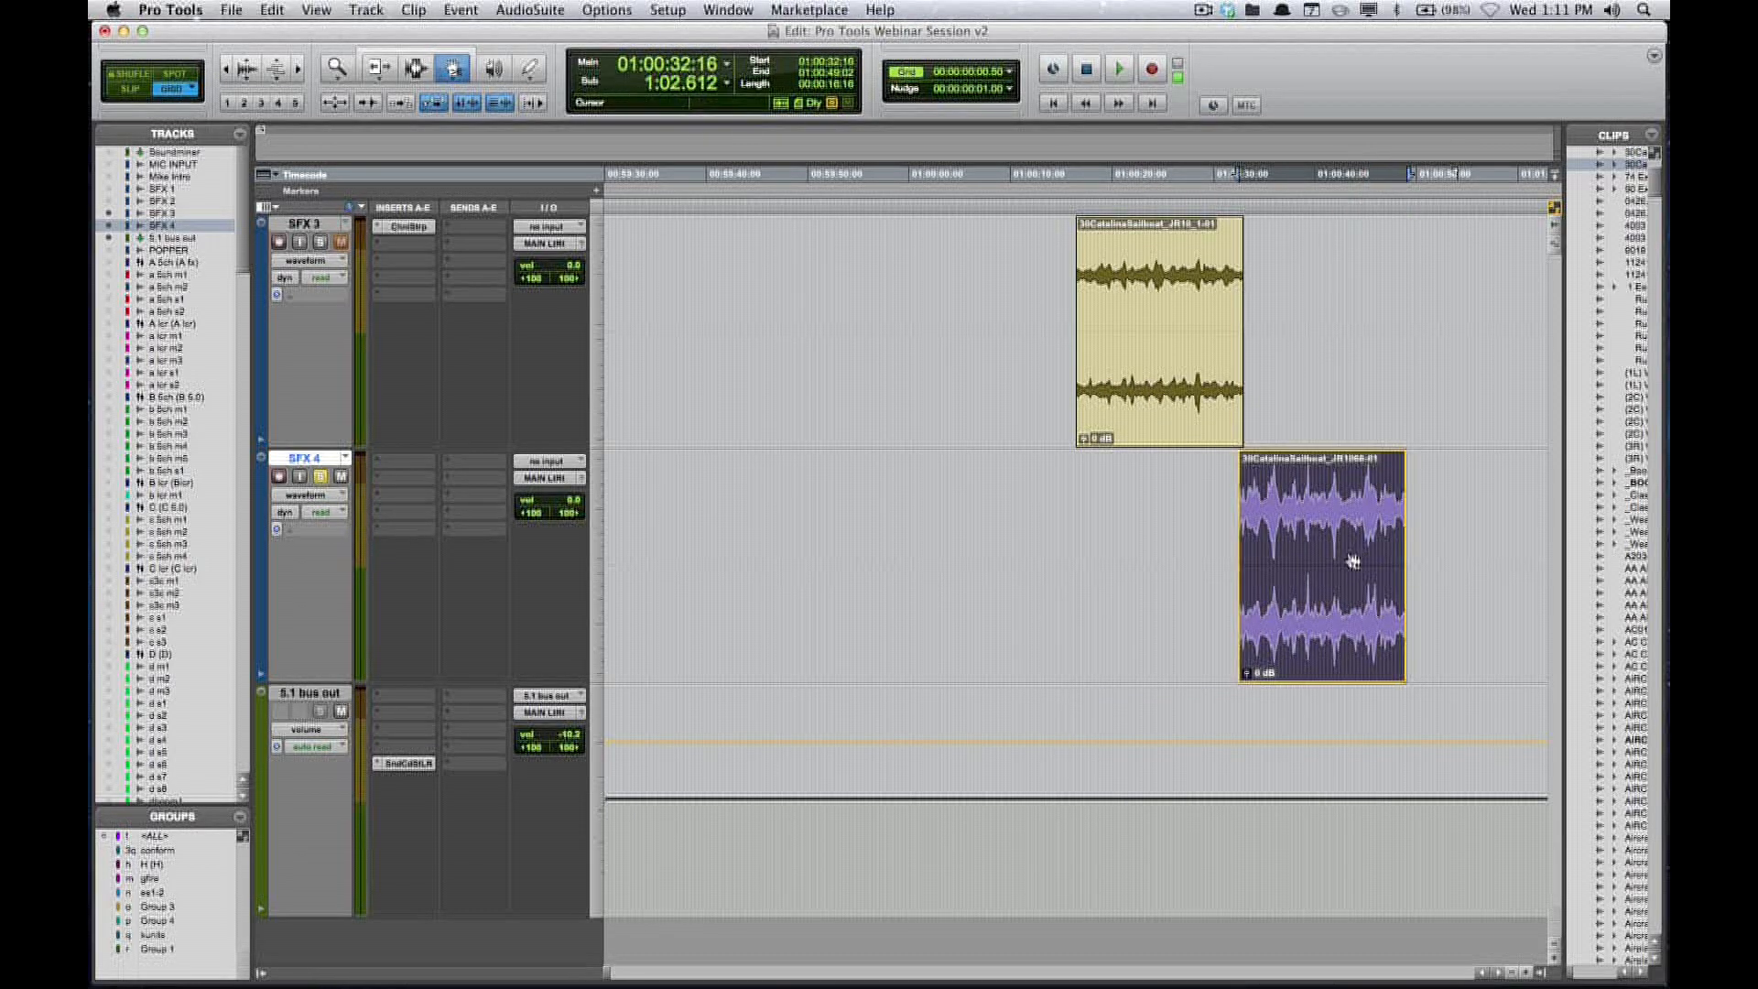
drag(1353, 561, 1312, 560)
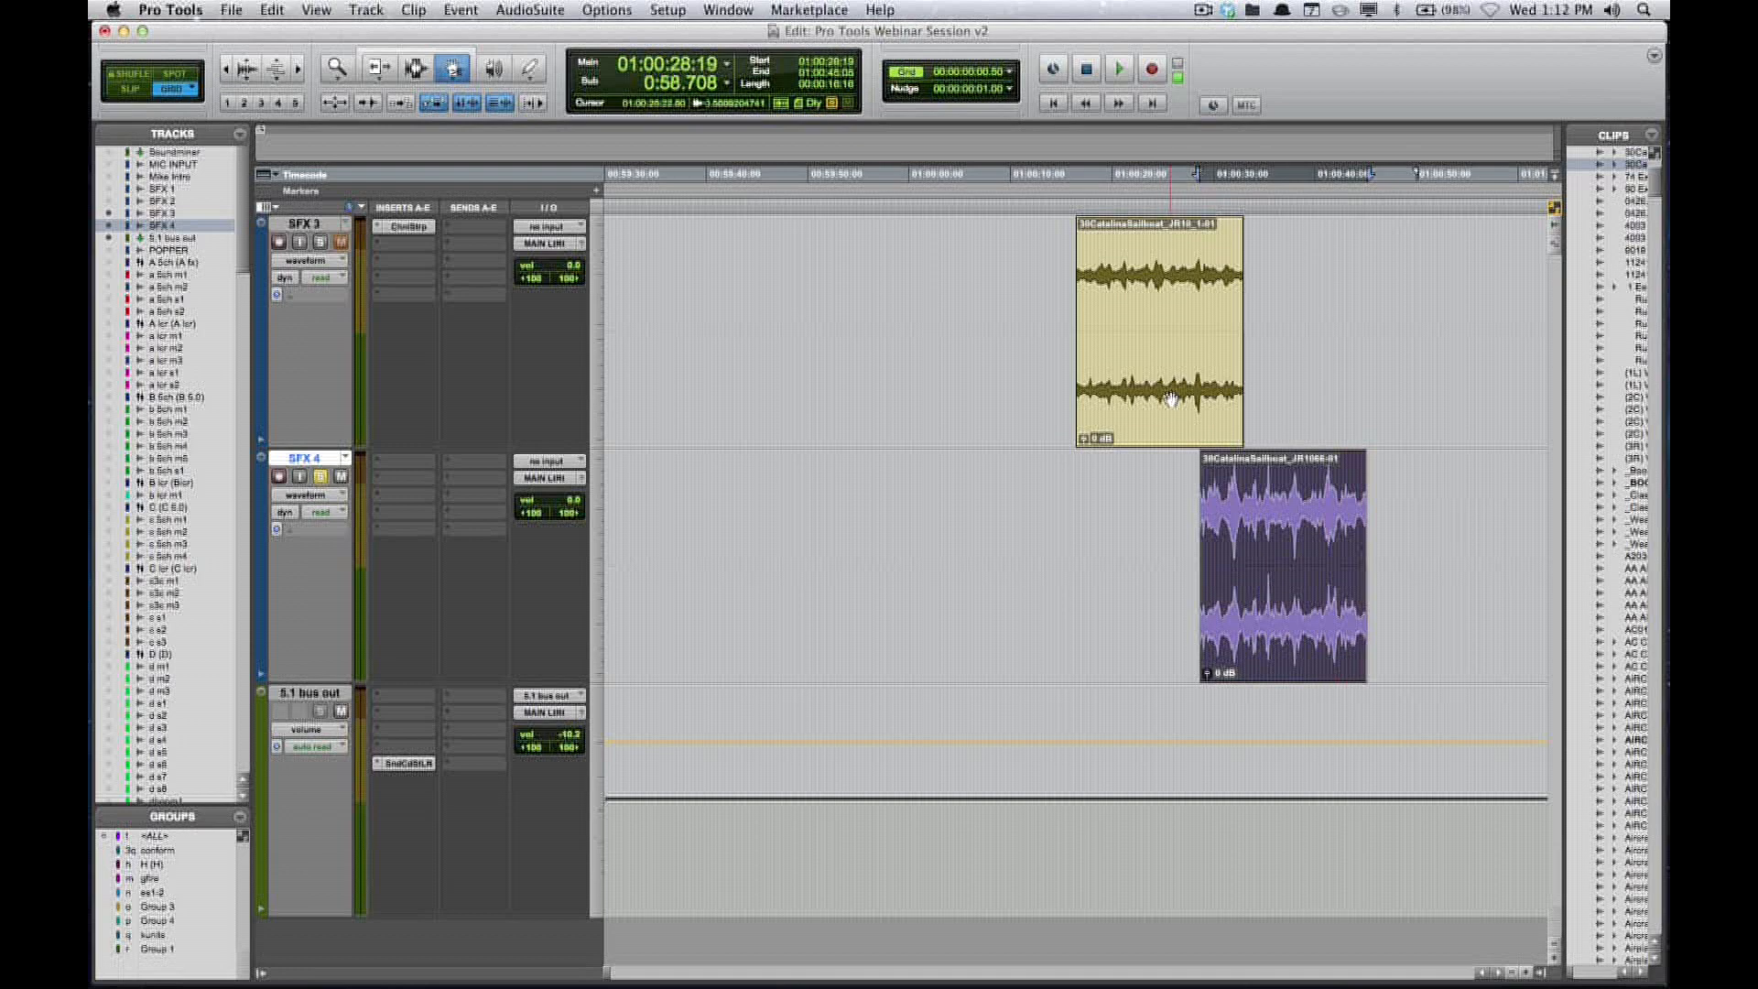
- Align the SFX 4 clip's start with the SFX 3 clip and lower its clip gain to roughly match the SFX 3 waveform
click(1172, 343)
ctrl+click(1249, 560)
drag(1084, 674, 1095, 688)
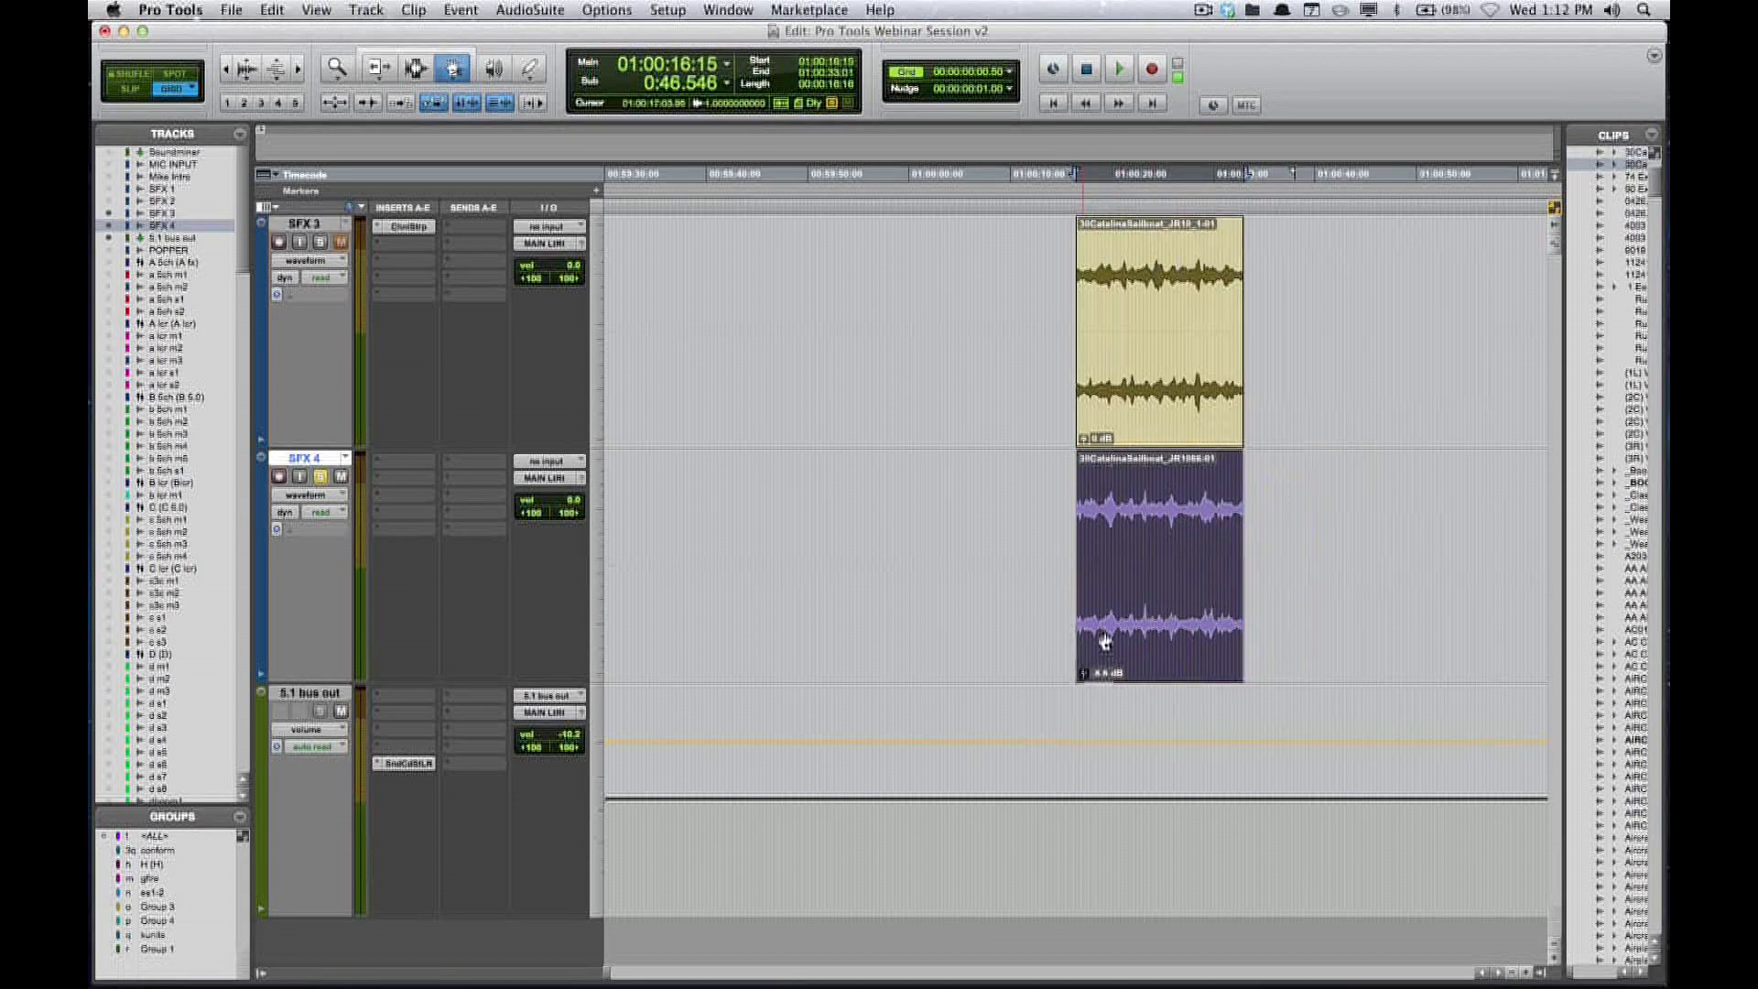
- Play the two sailboat clips, switching the solo between SFX 3 and SFX 4 to compare their levels
click(1130, 363)
click(1128, 396)
key(space)
click(1146, 525)
key(shift+s)
click(1141, 377)
key(shift+s)
key(space)
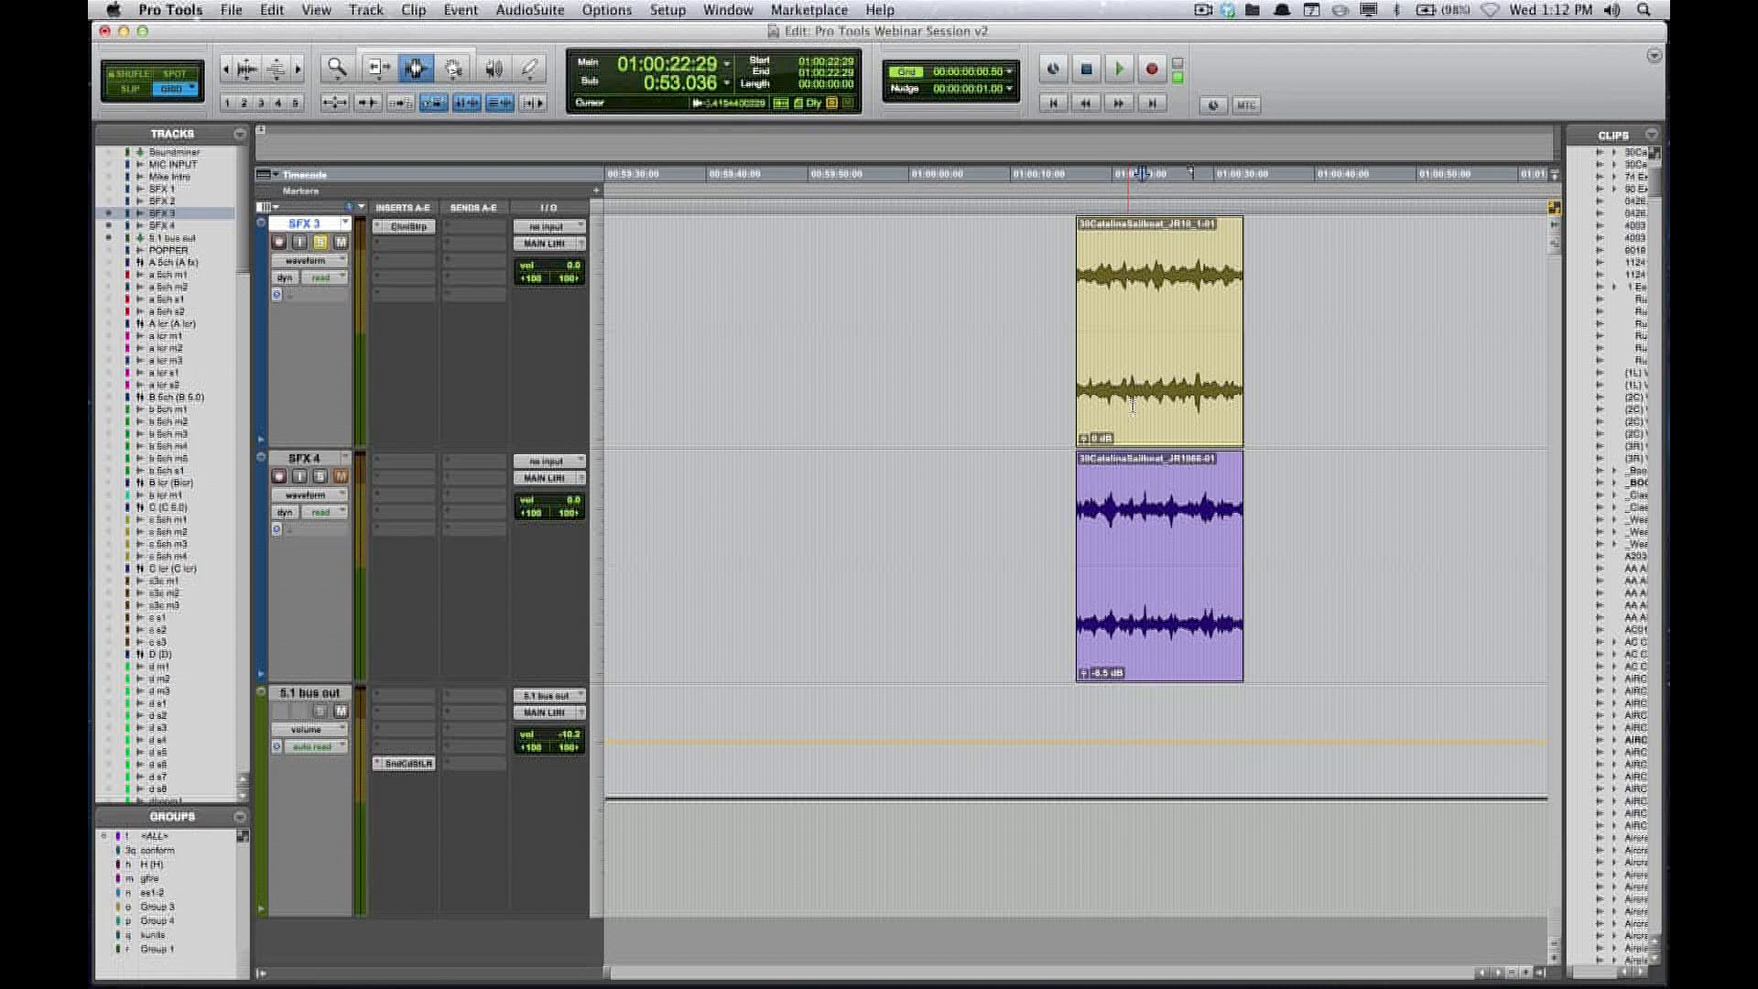
- Move the SFX 4 clip to start at 01:00:15:22 and align the SFX 3 clip's start to it
key(F8)
mouse_move(1214, 485)
mouse_down()
mouse_move(1324, 492)
mouse_move(1208, 499)
mouse_up()
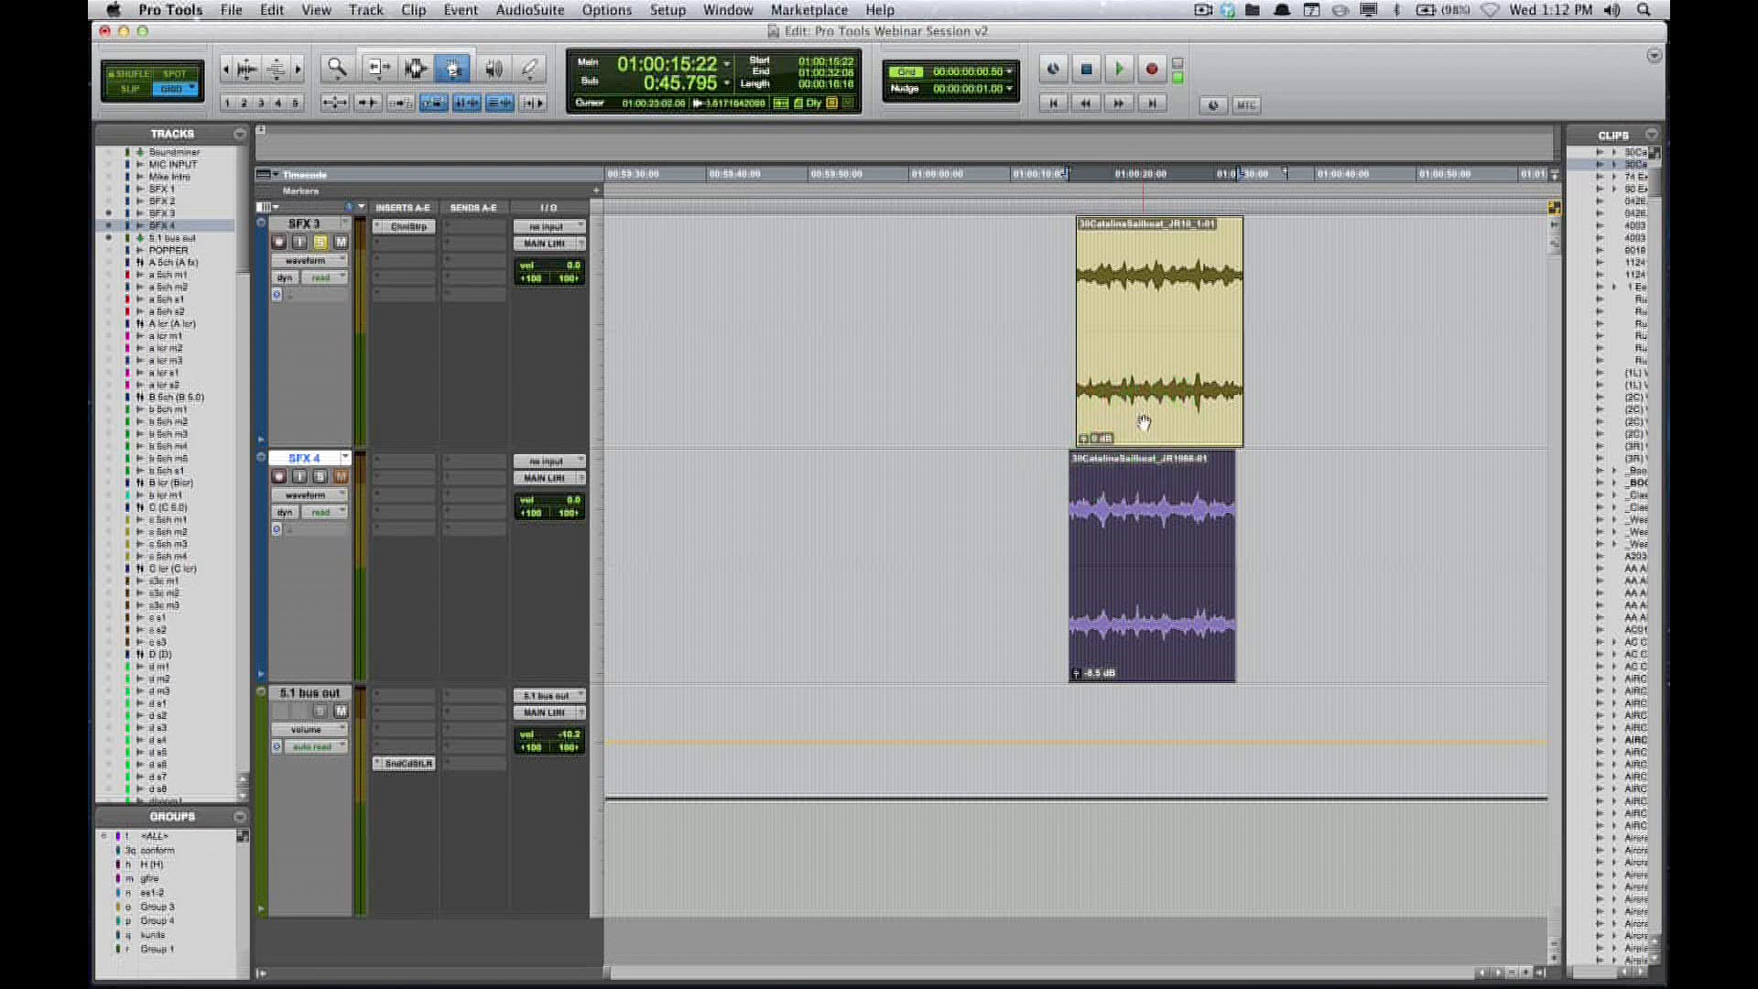
ctrl+click(1174, 360)
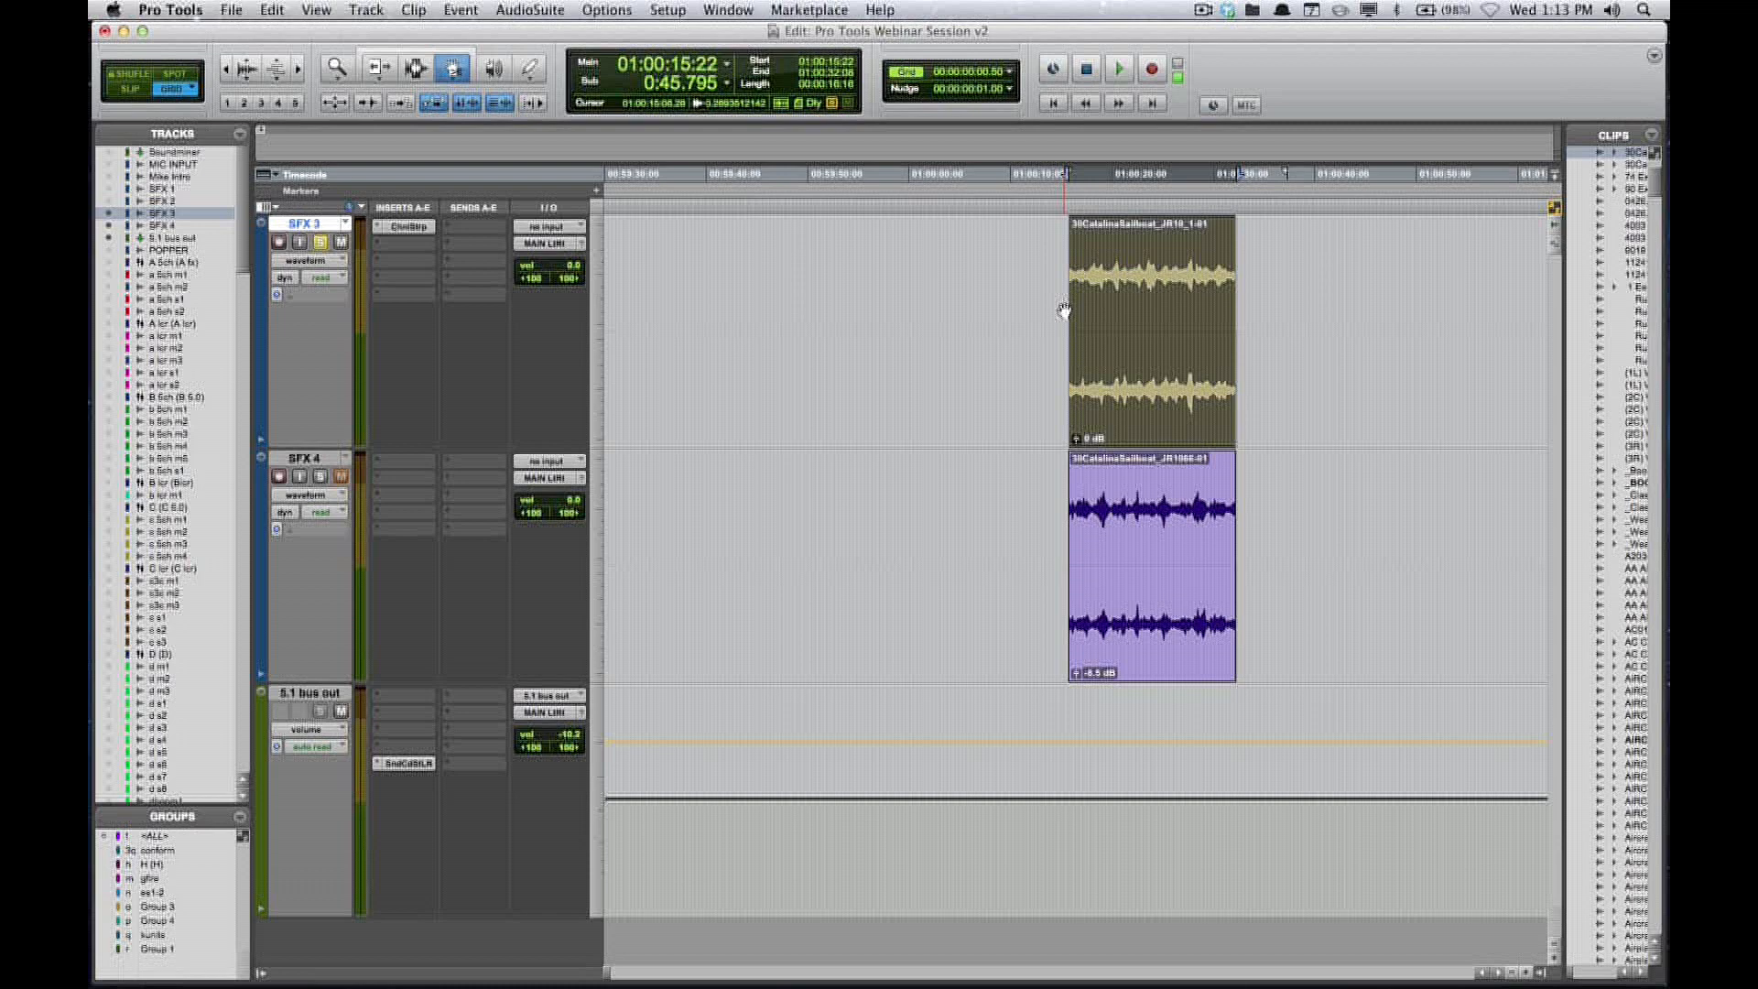
- Open the Session Setup window to view the session's format settings
key(super+KP_2)
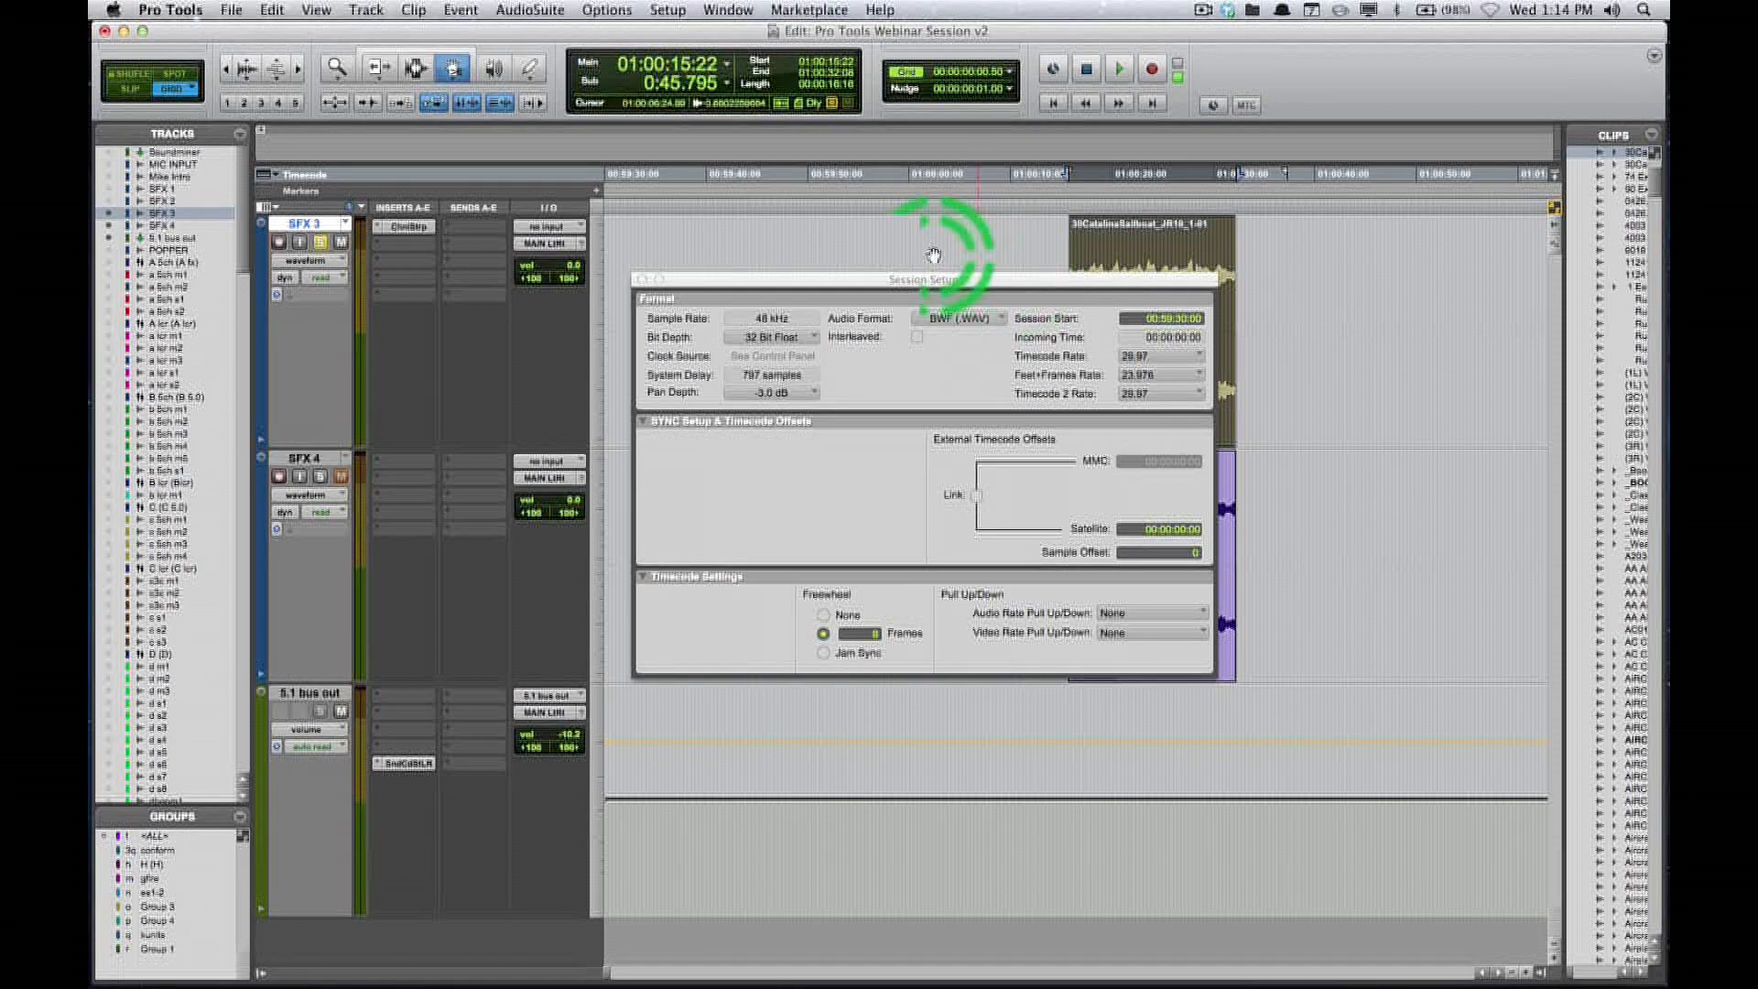
click(830, 286)
key(super+2)
key(super+2)
click(711, 12)
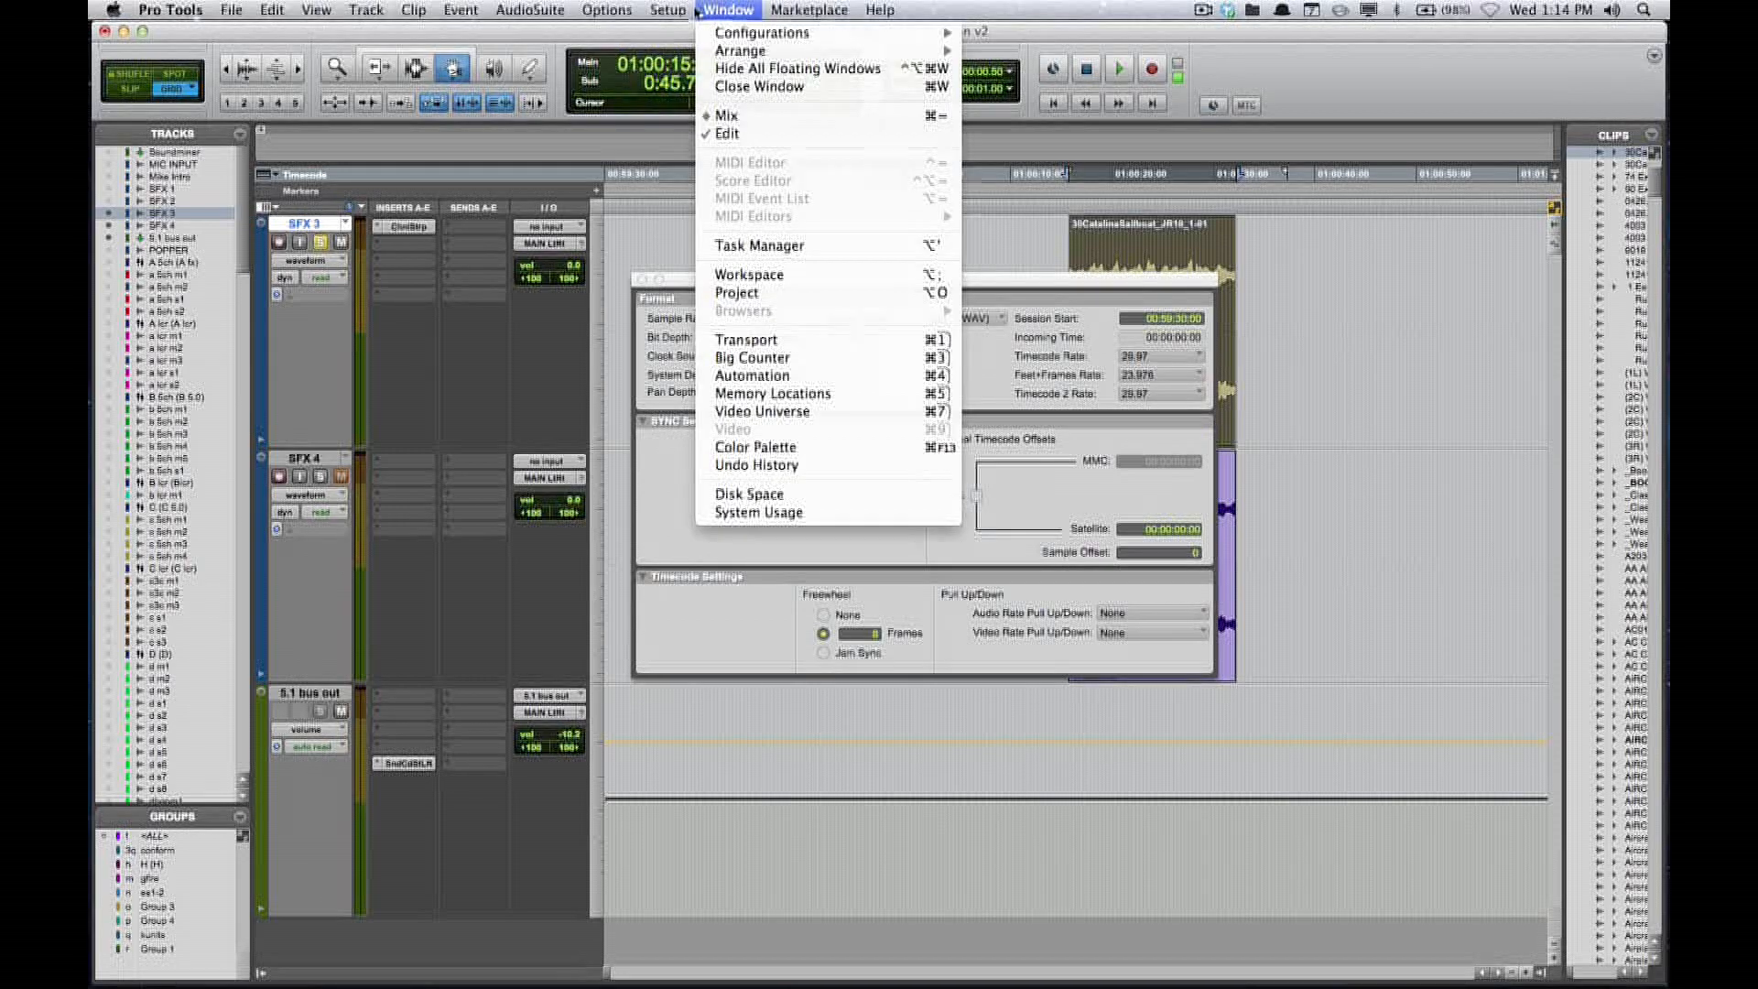
mouse_move(667, 10)
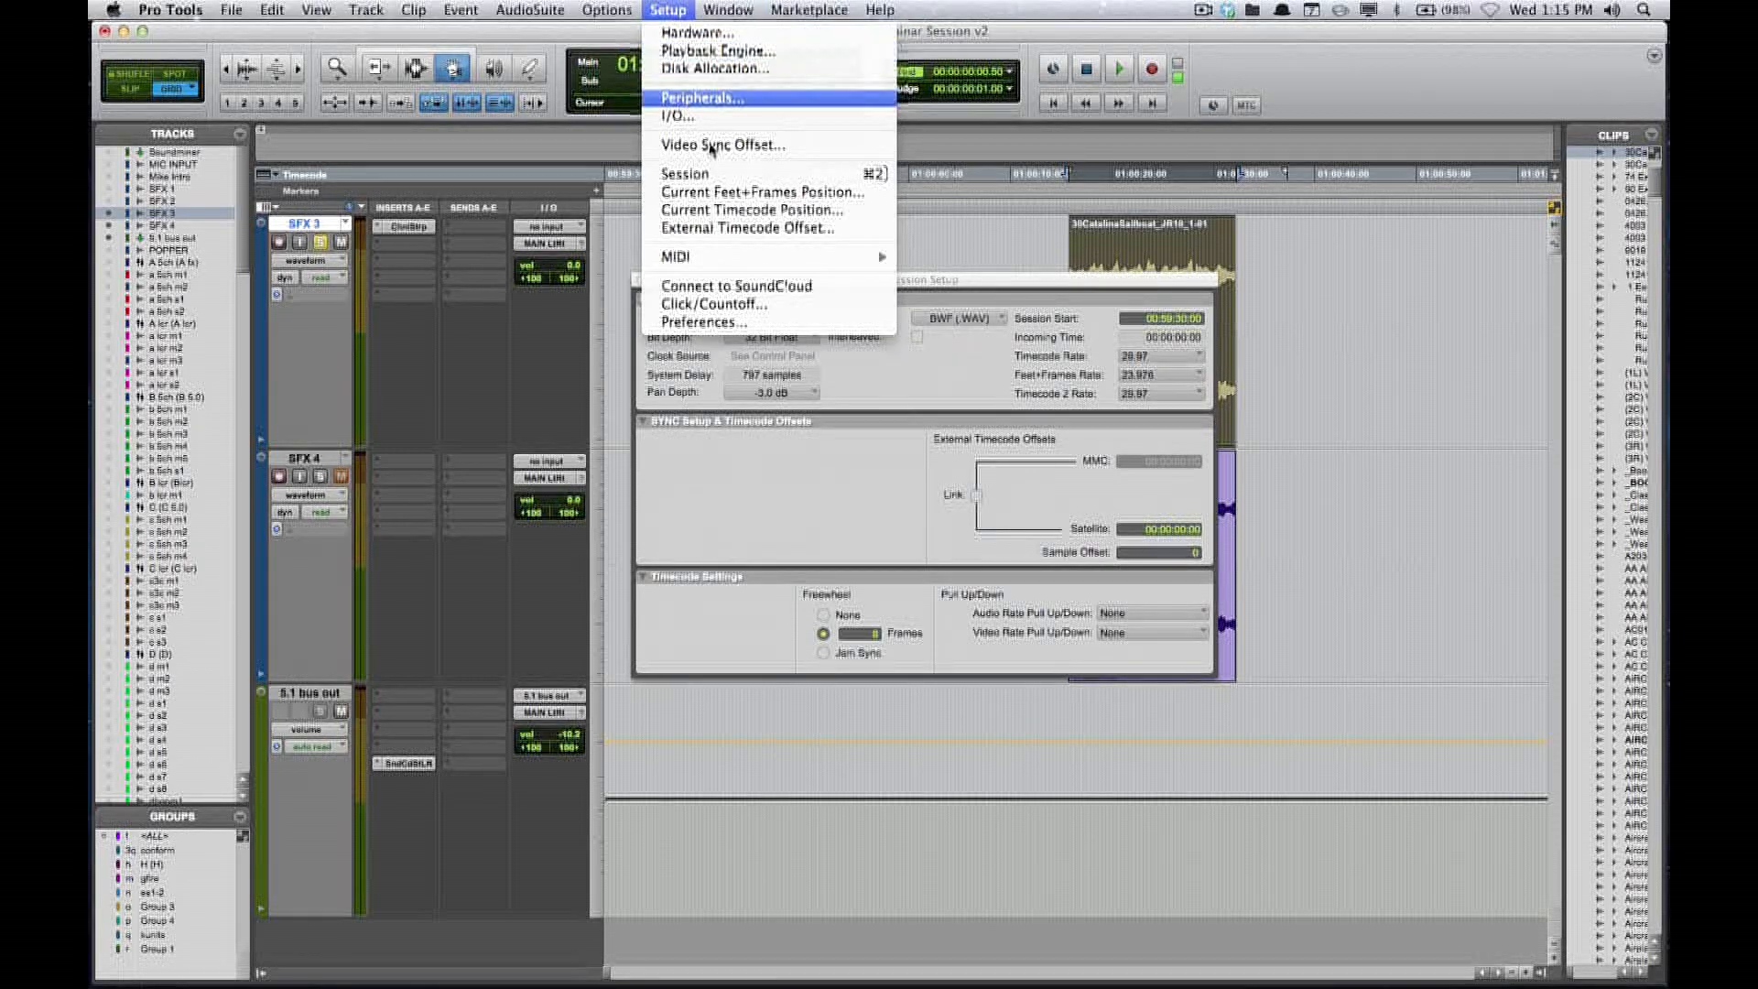
click(981, 266)
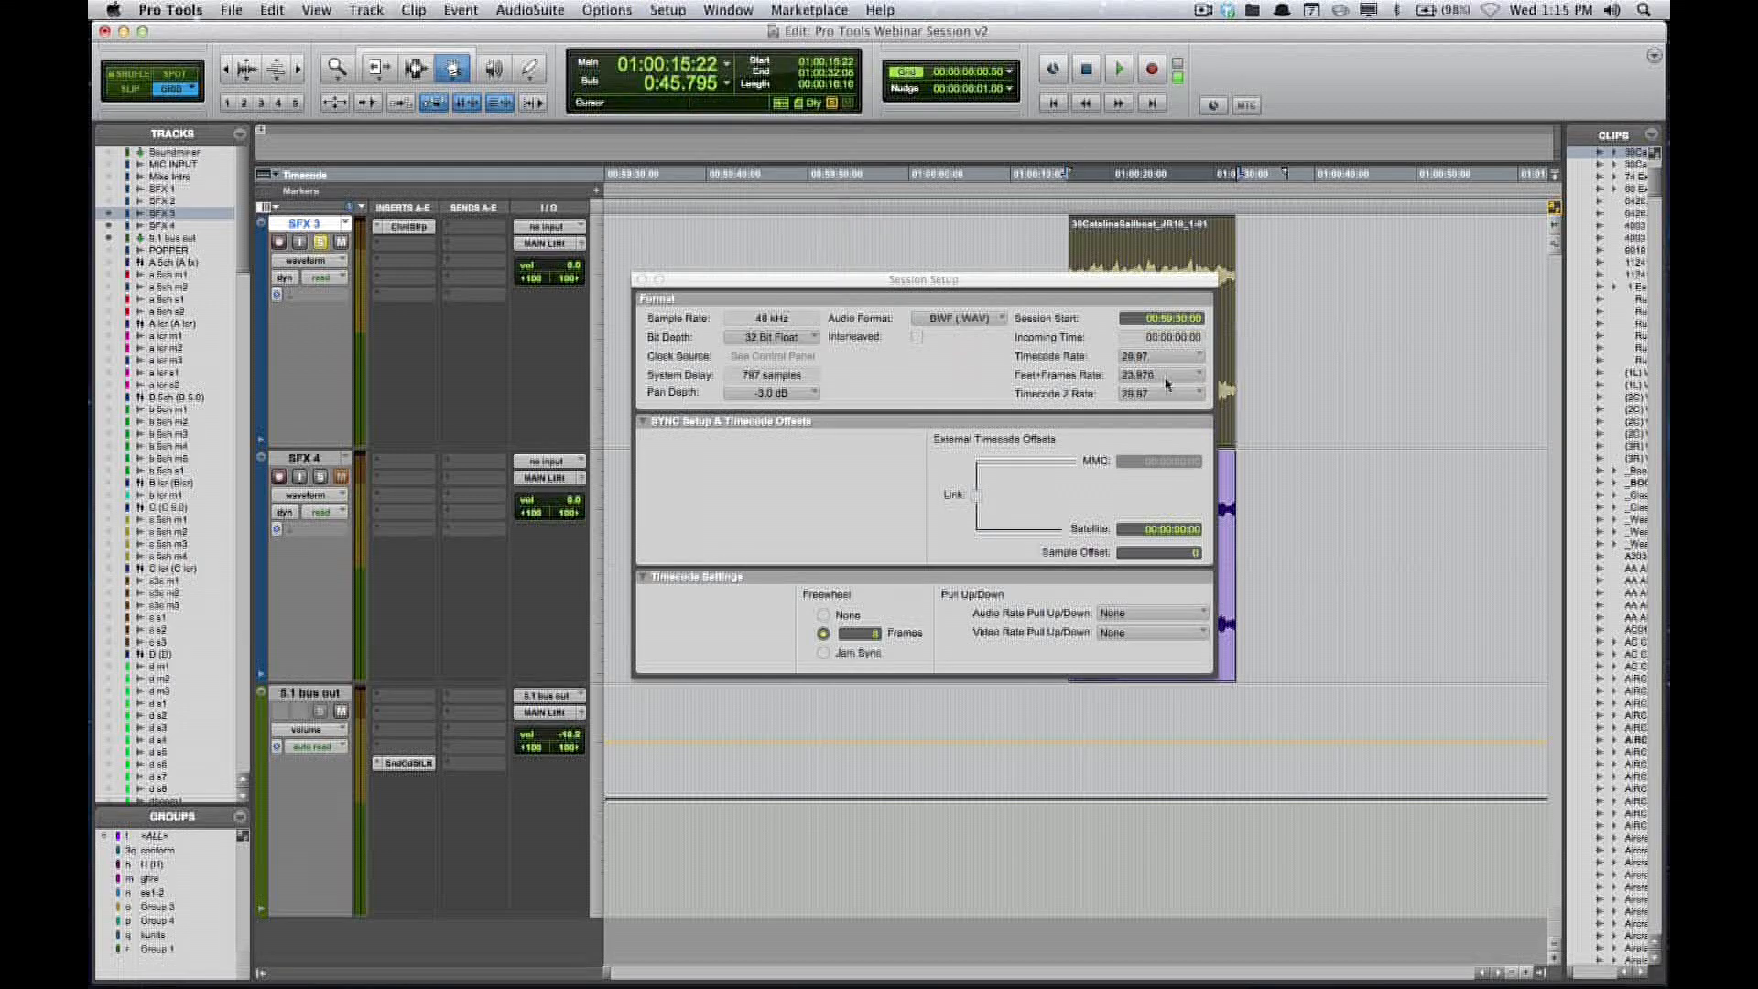
- Check the session's bit depth choices, keep 32 Bit Float, and close Session Setup
click(771, 338)
click(771, 352)
click(771, 338)
click(772, 359)
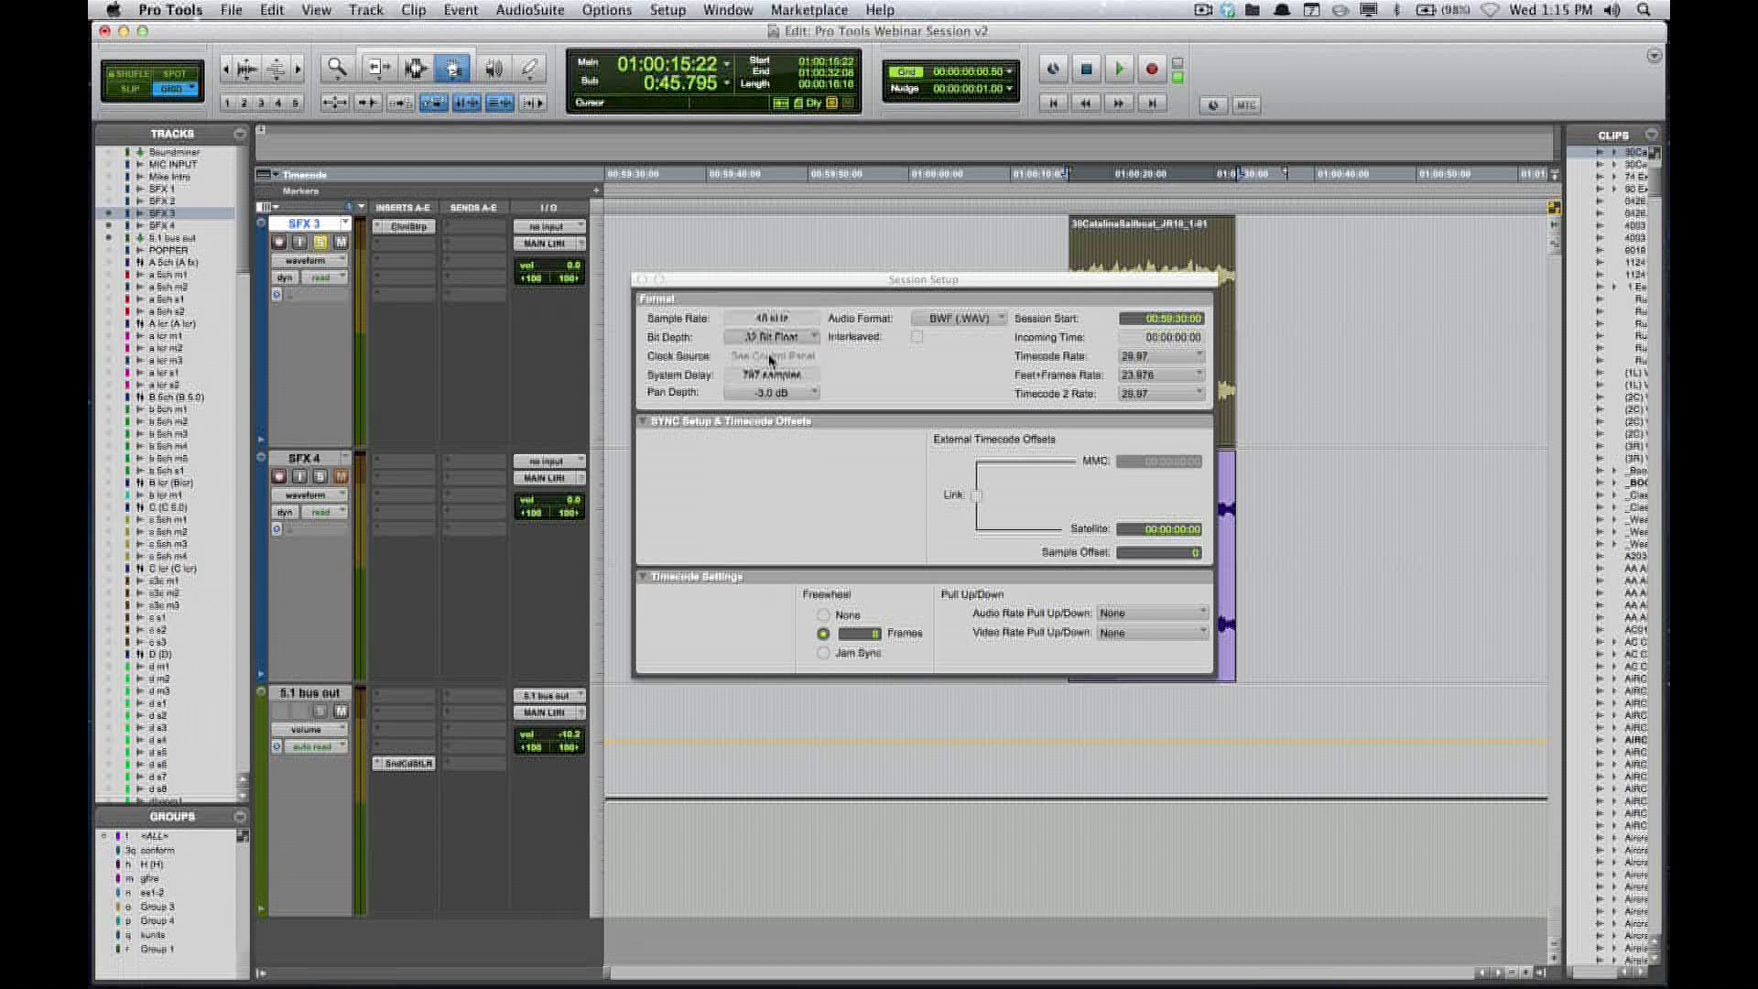
click(920, 287)
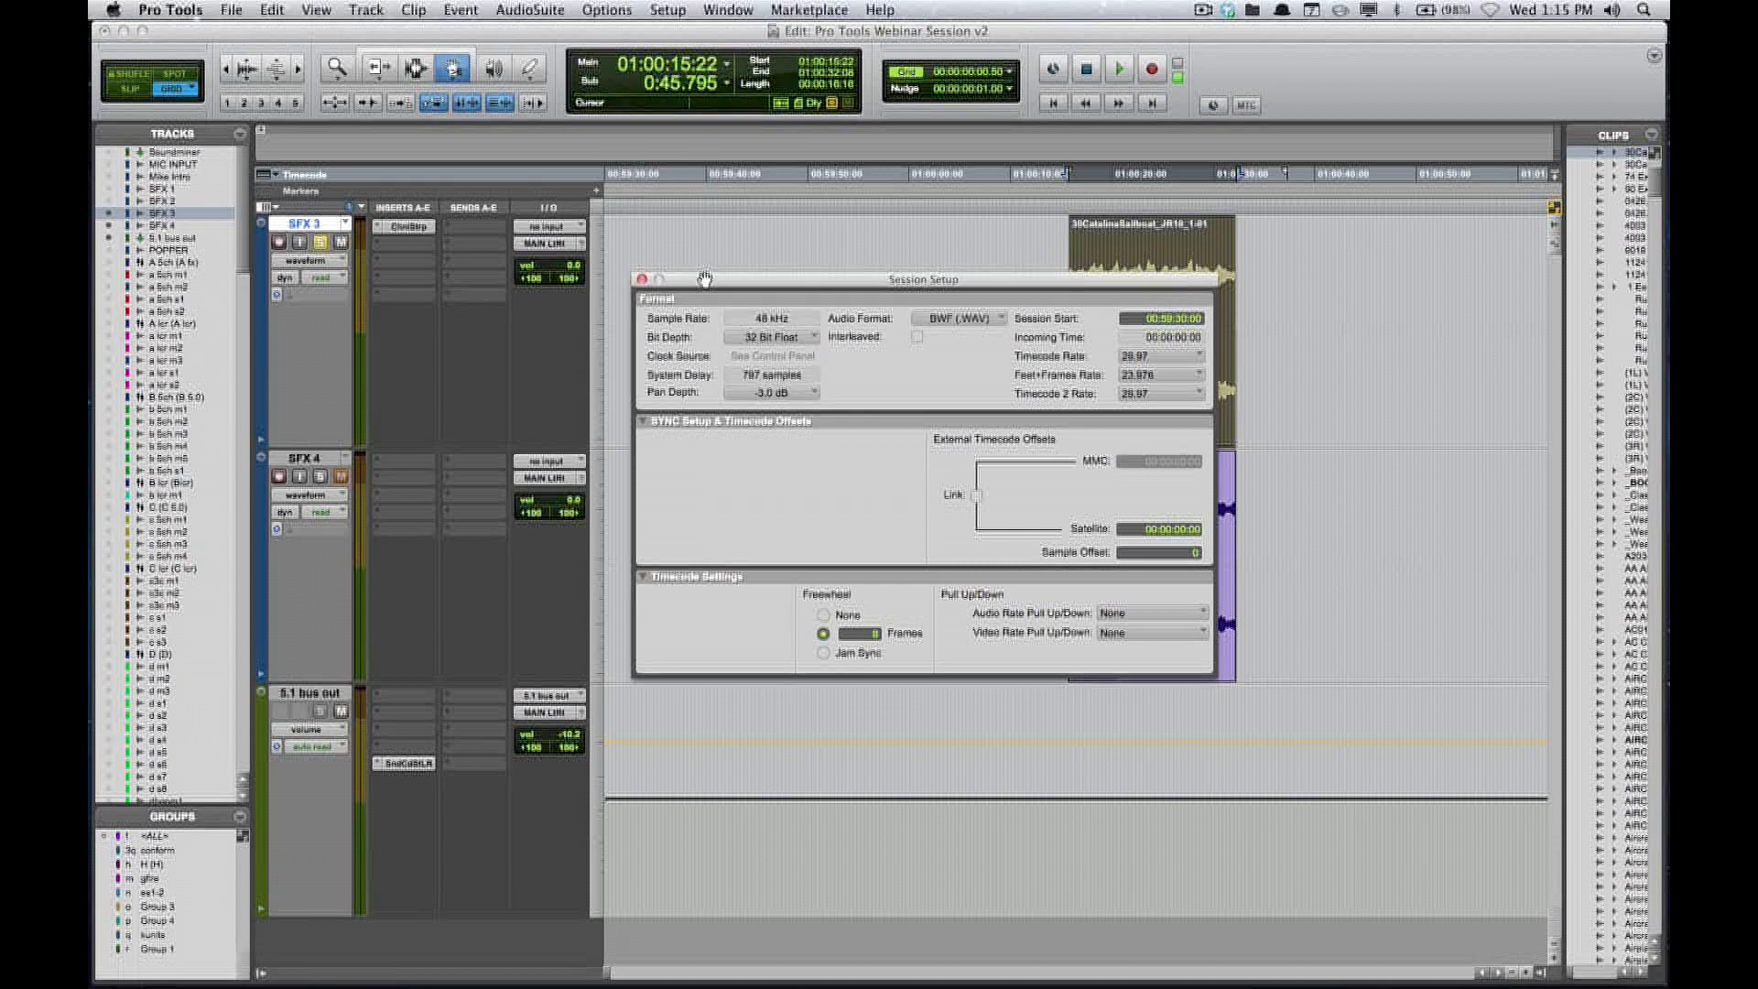
click(679, 282)
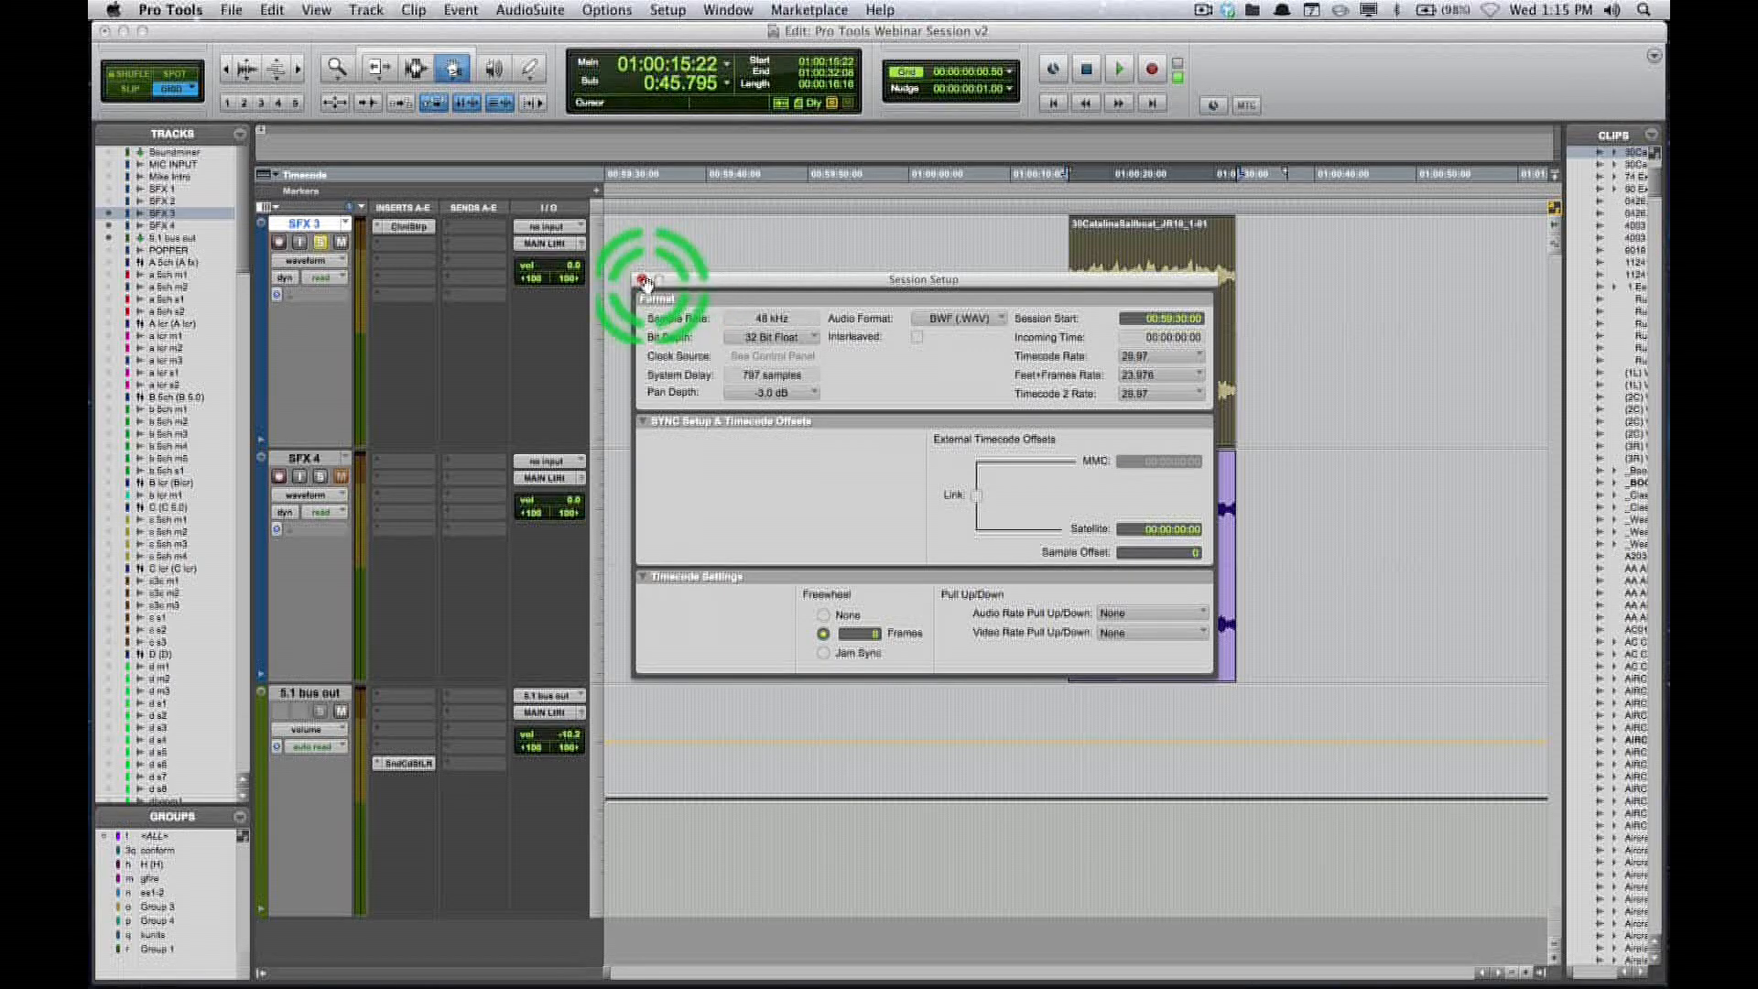
drag(682, 282, 678, 271)
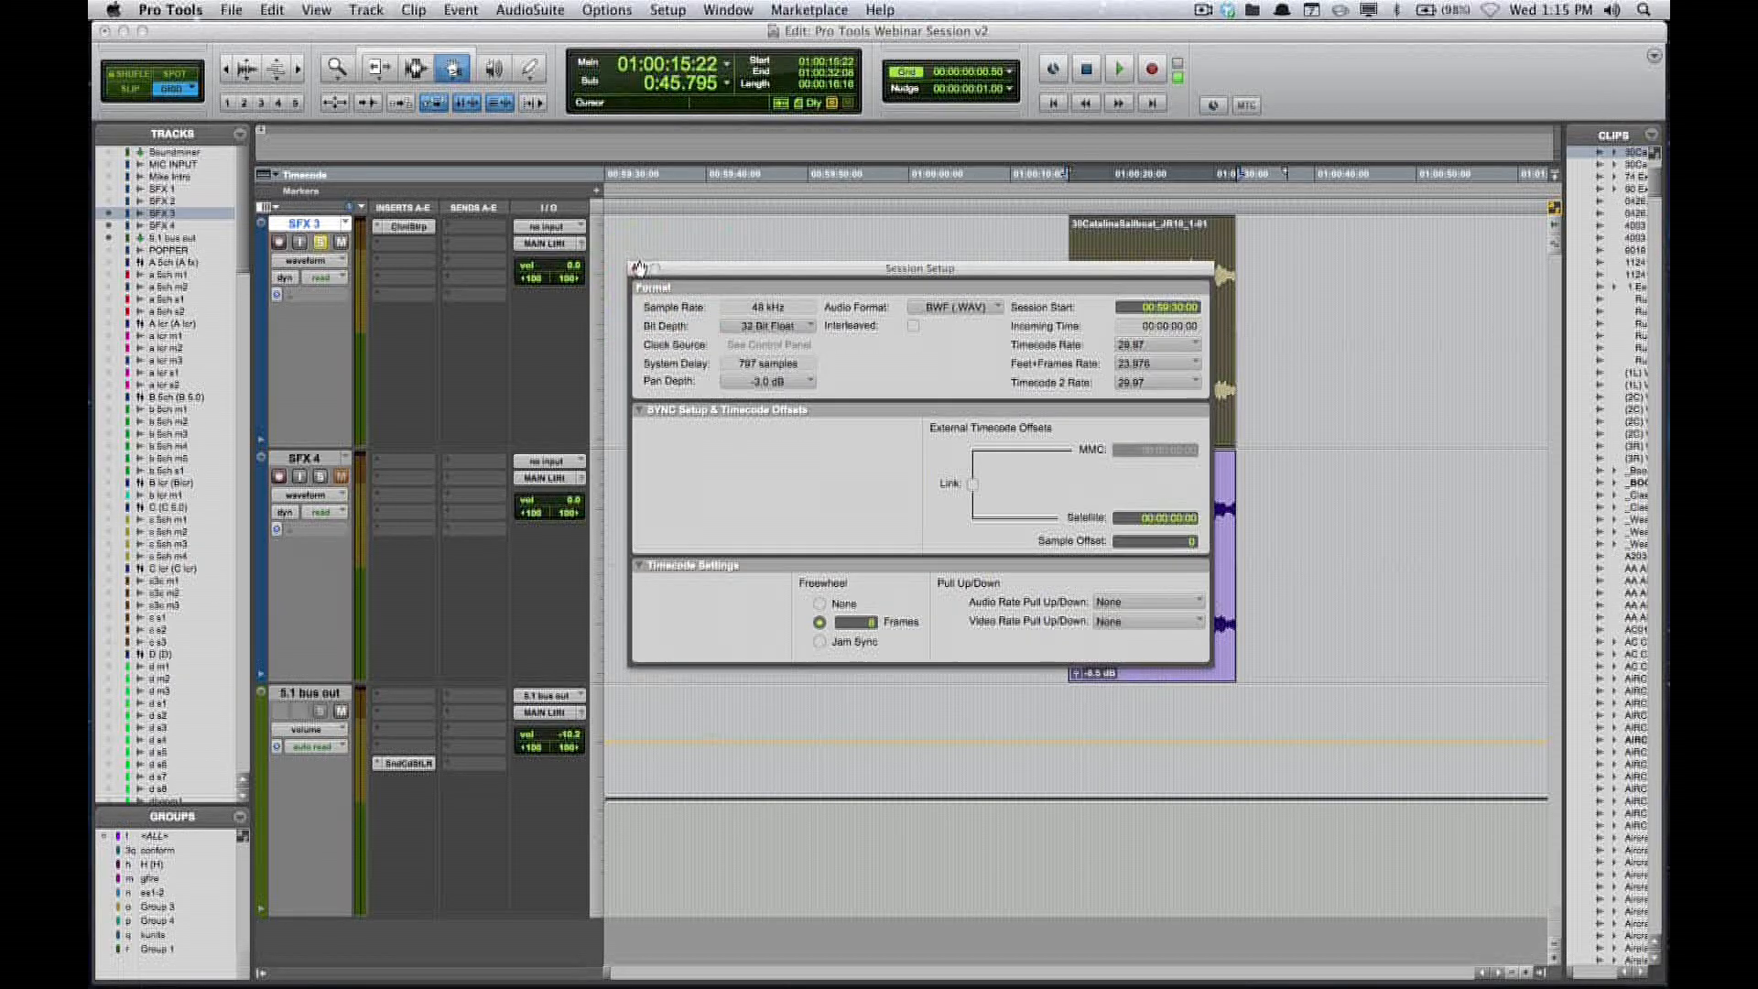
click(639, 269)
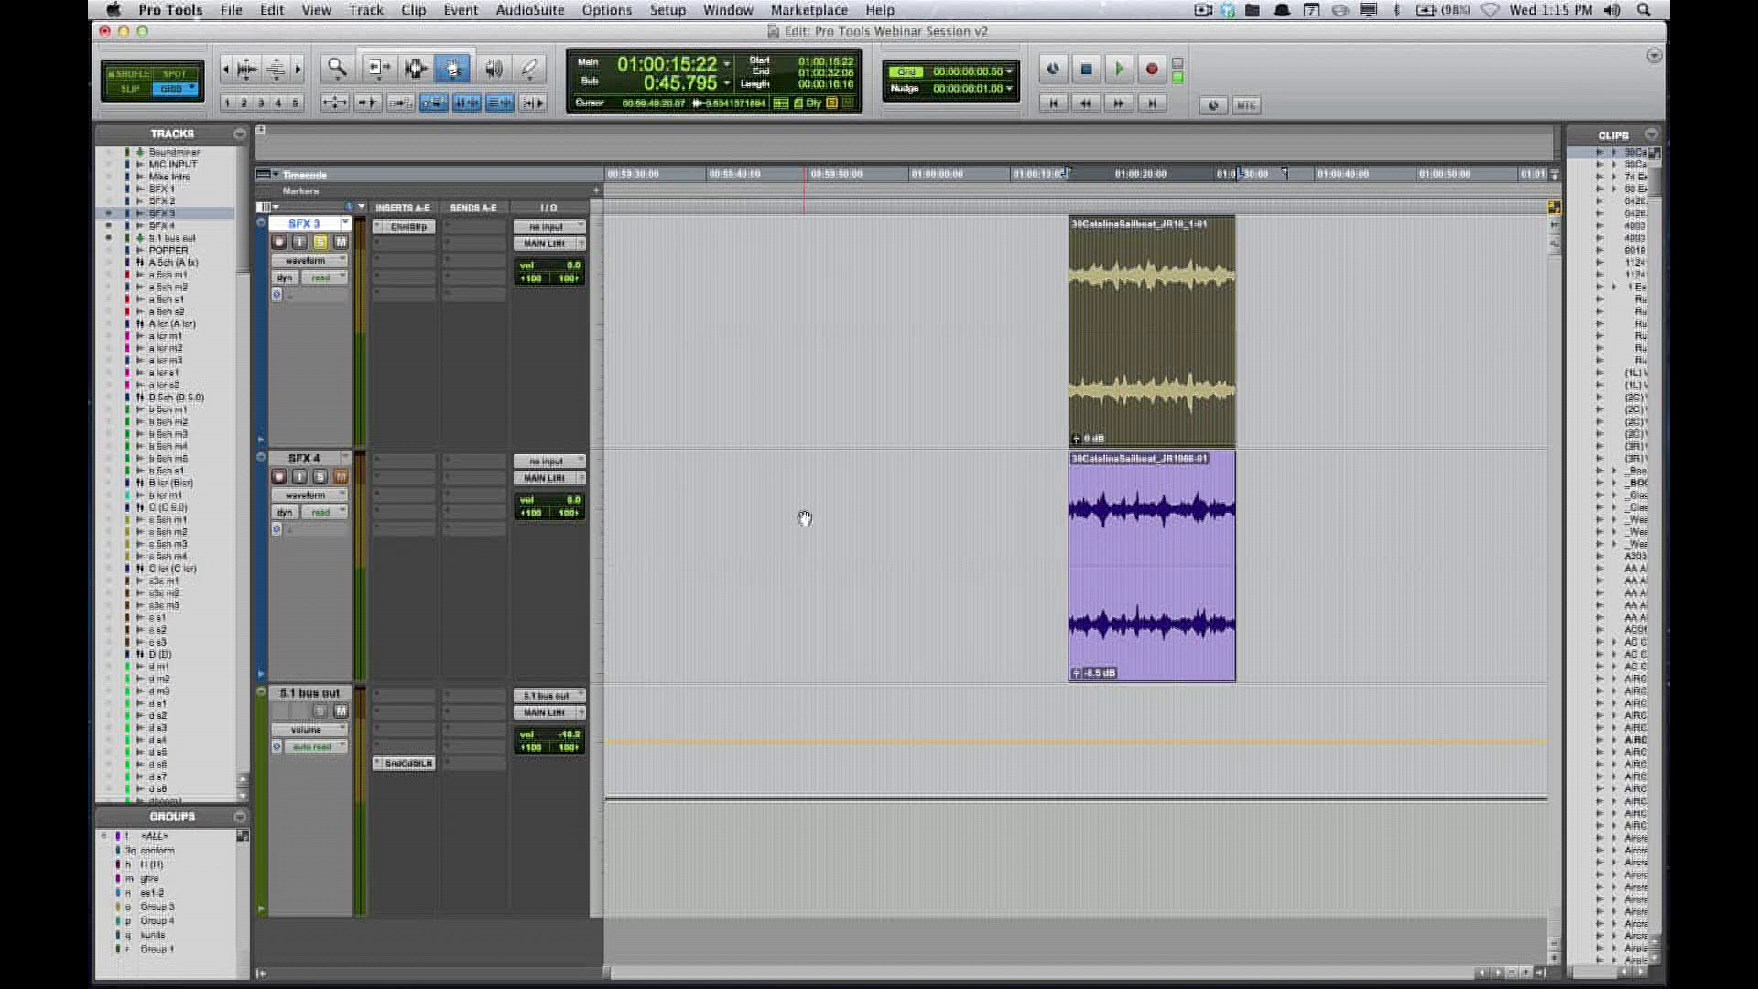
click(824, 421)
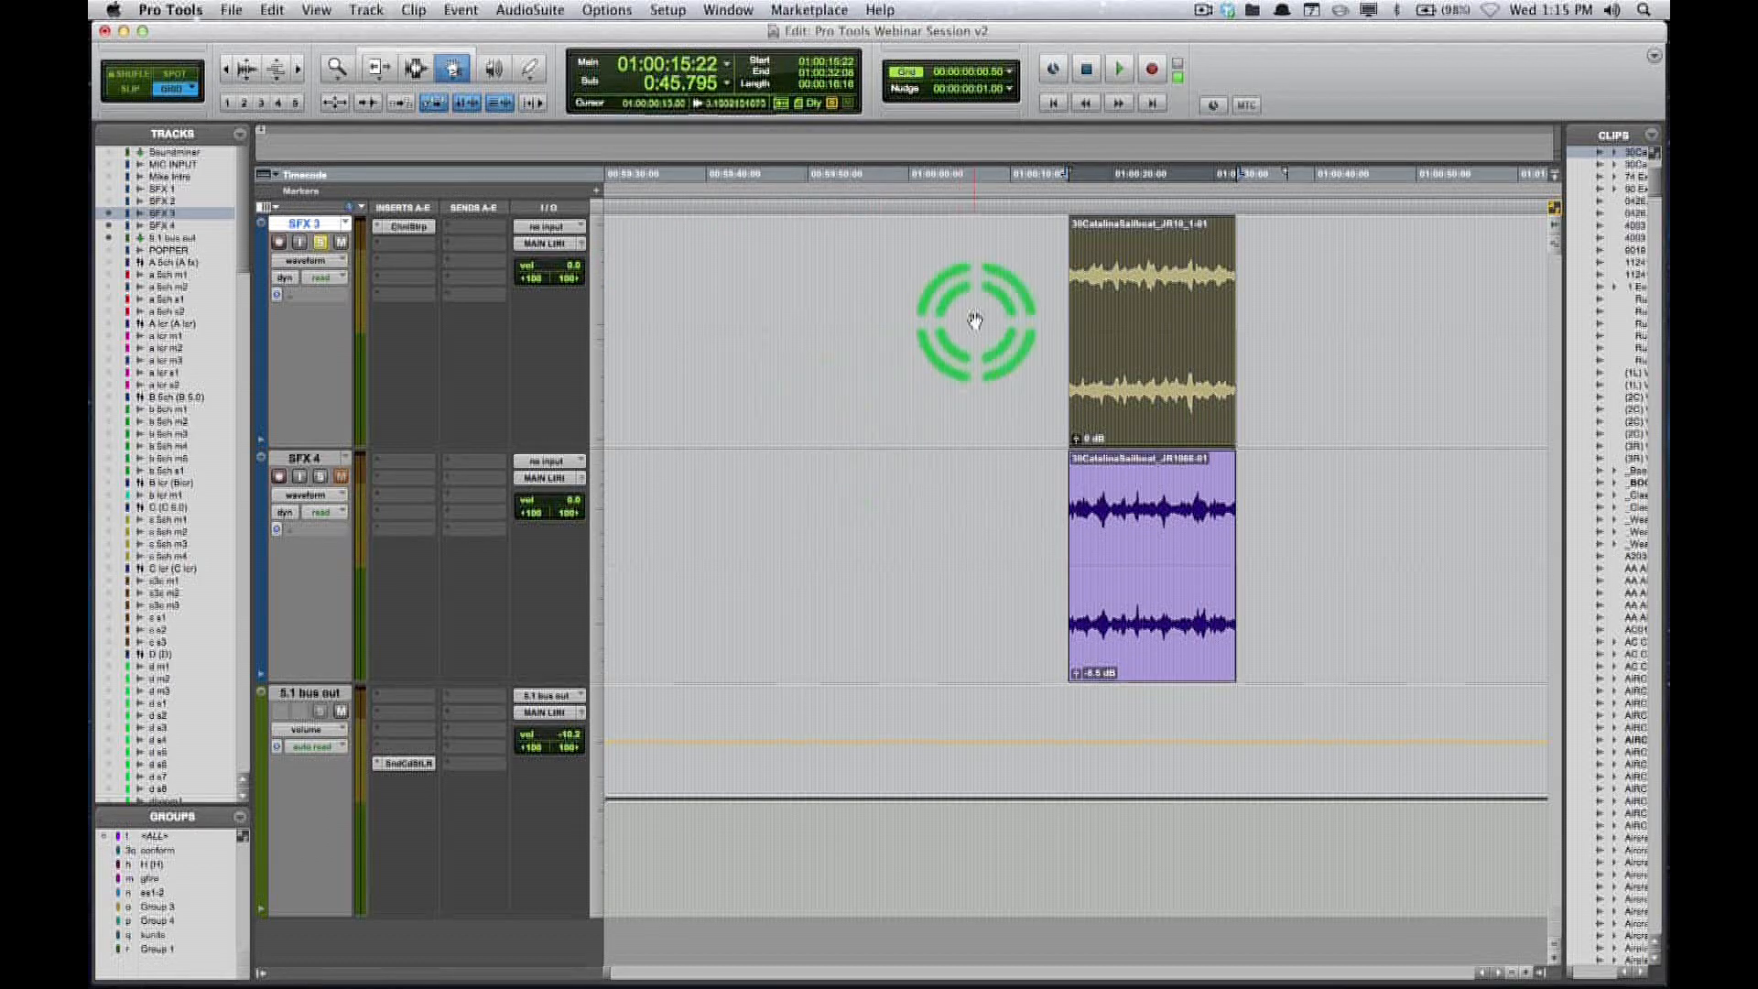
- Switch to Finder, examine the files in the Pro Tools Webinar Session folder, including WaveCache.wfm, and return to Pro Tools
key(super+Tab)
key(super+Tab)
key(super+Tab)
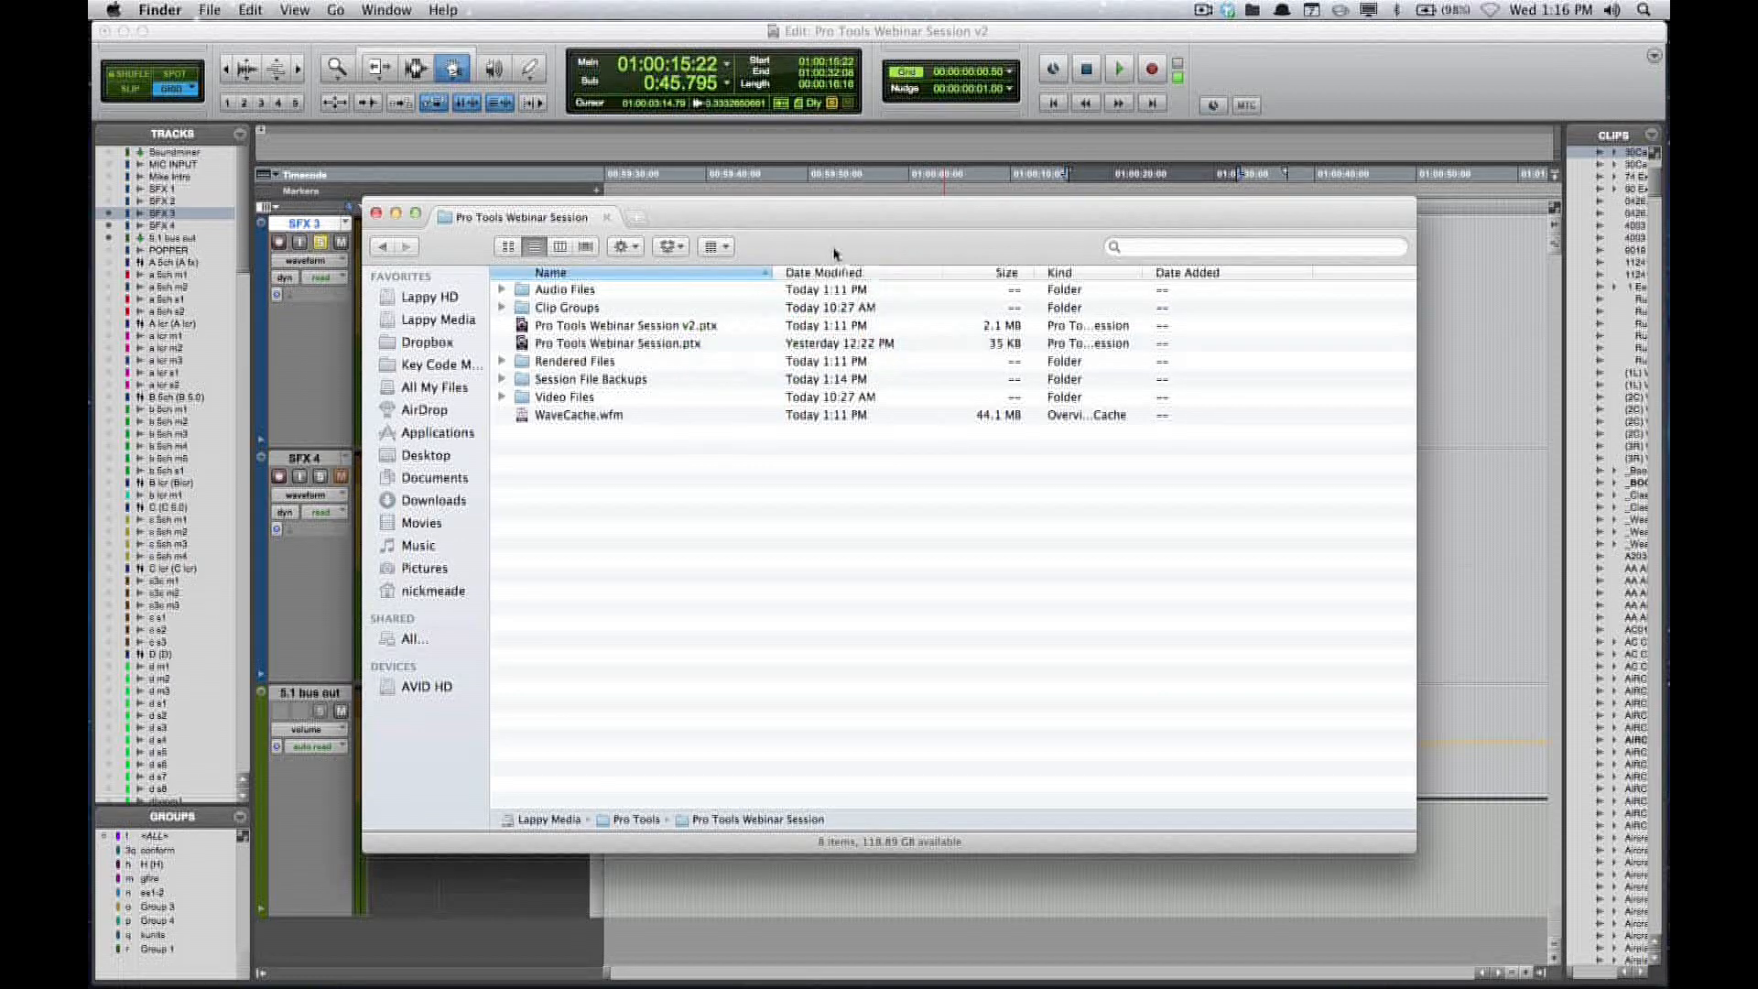
drag(877, 264, 909, 317)
click(1121, 316)
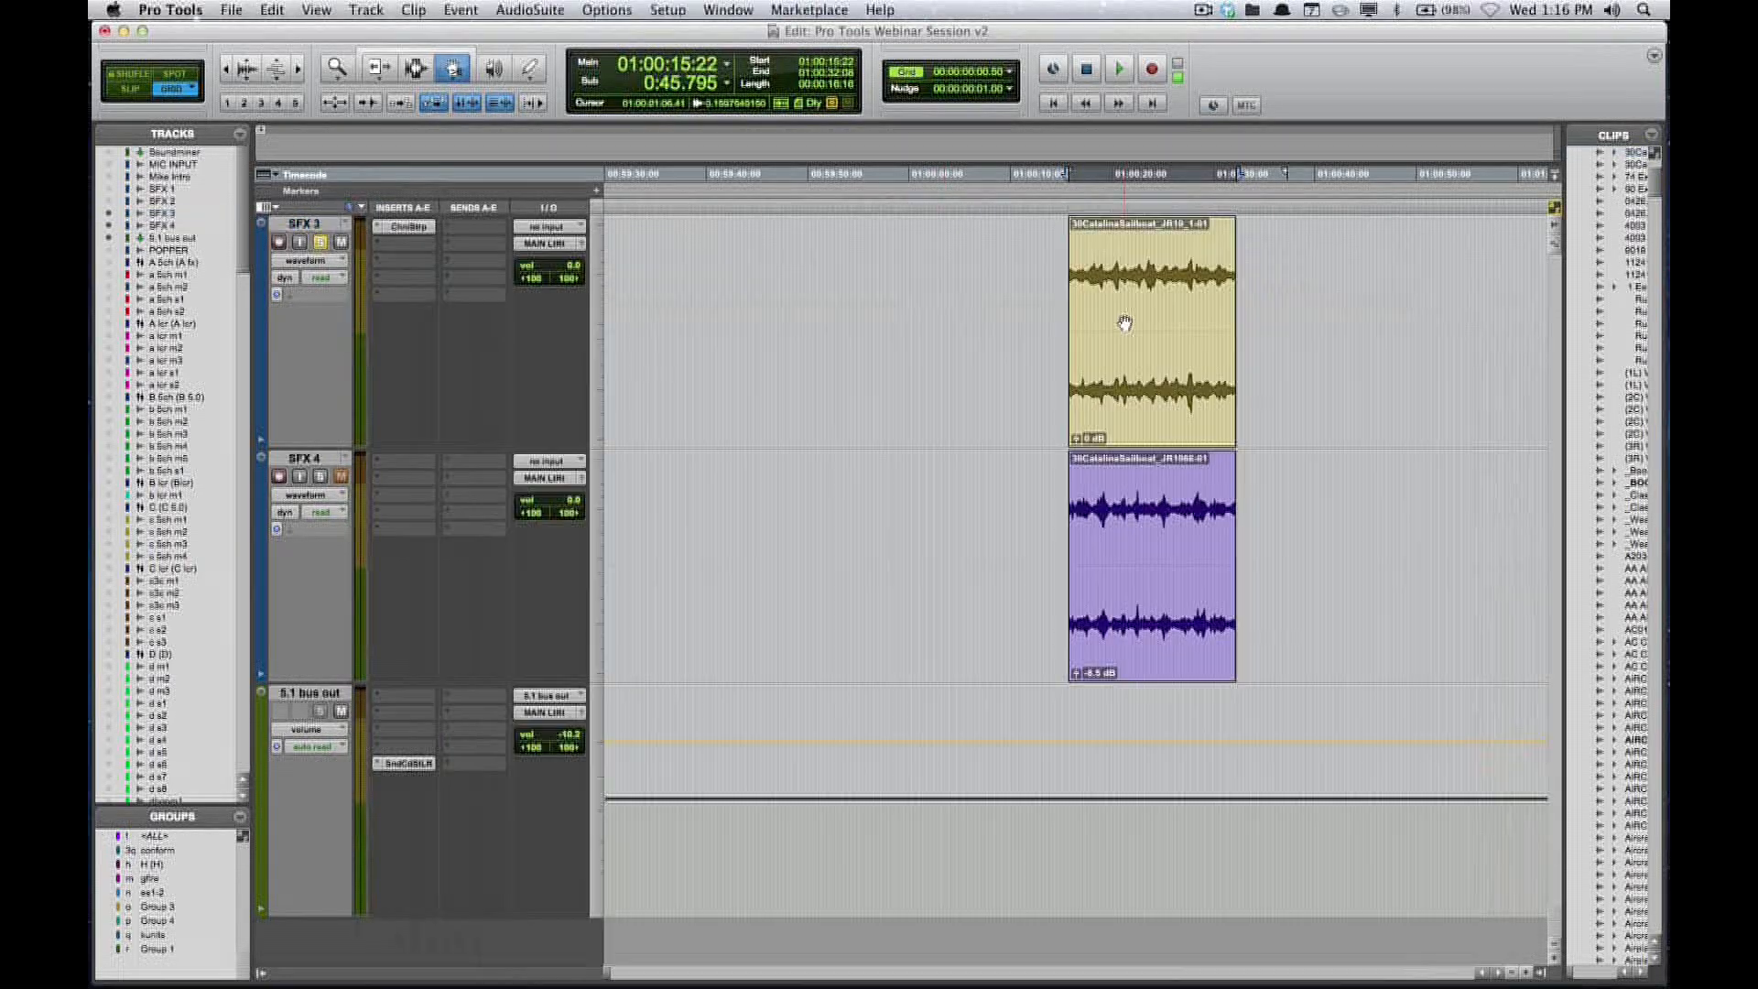
key(super+Tab)
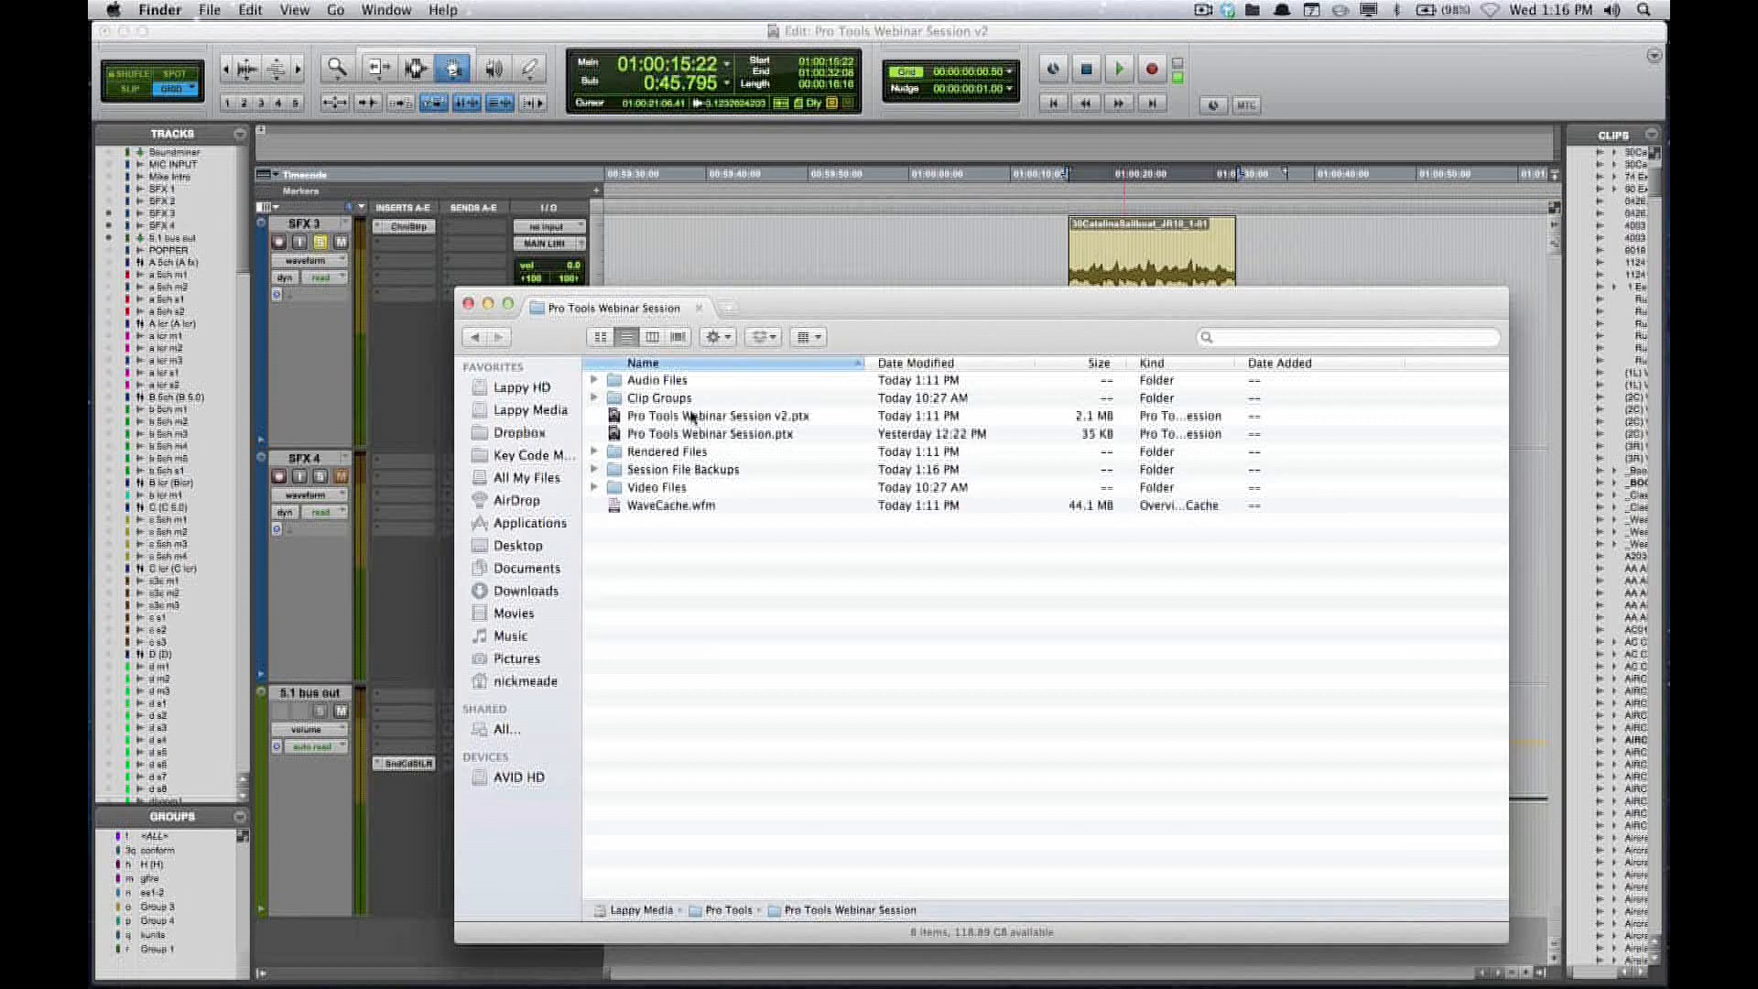
click(915, 207)
click(904, 342)
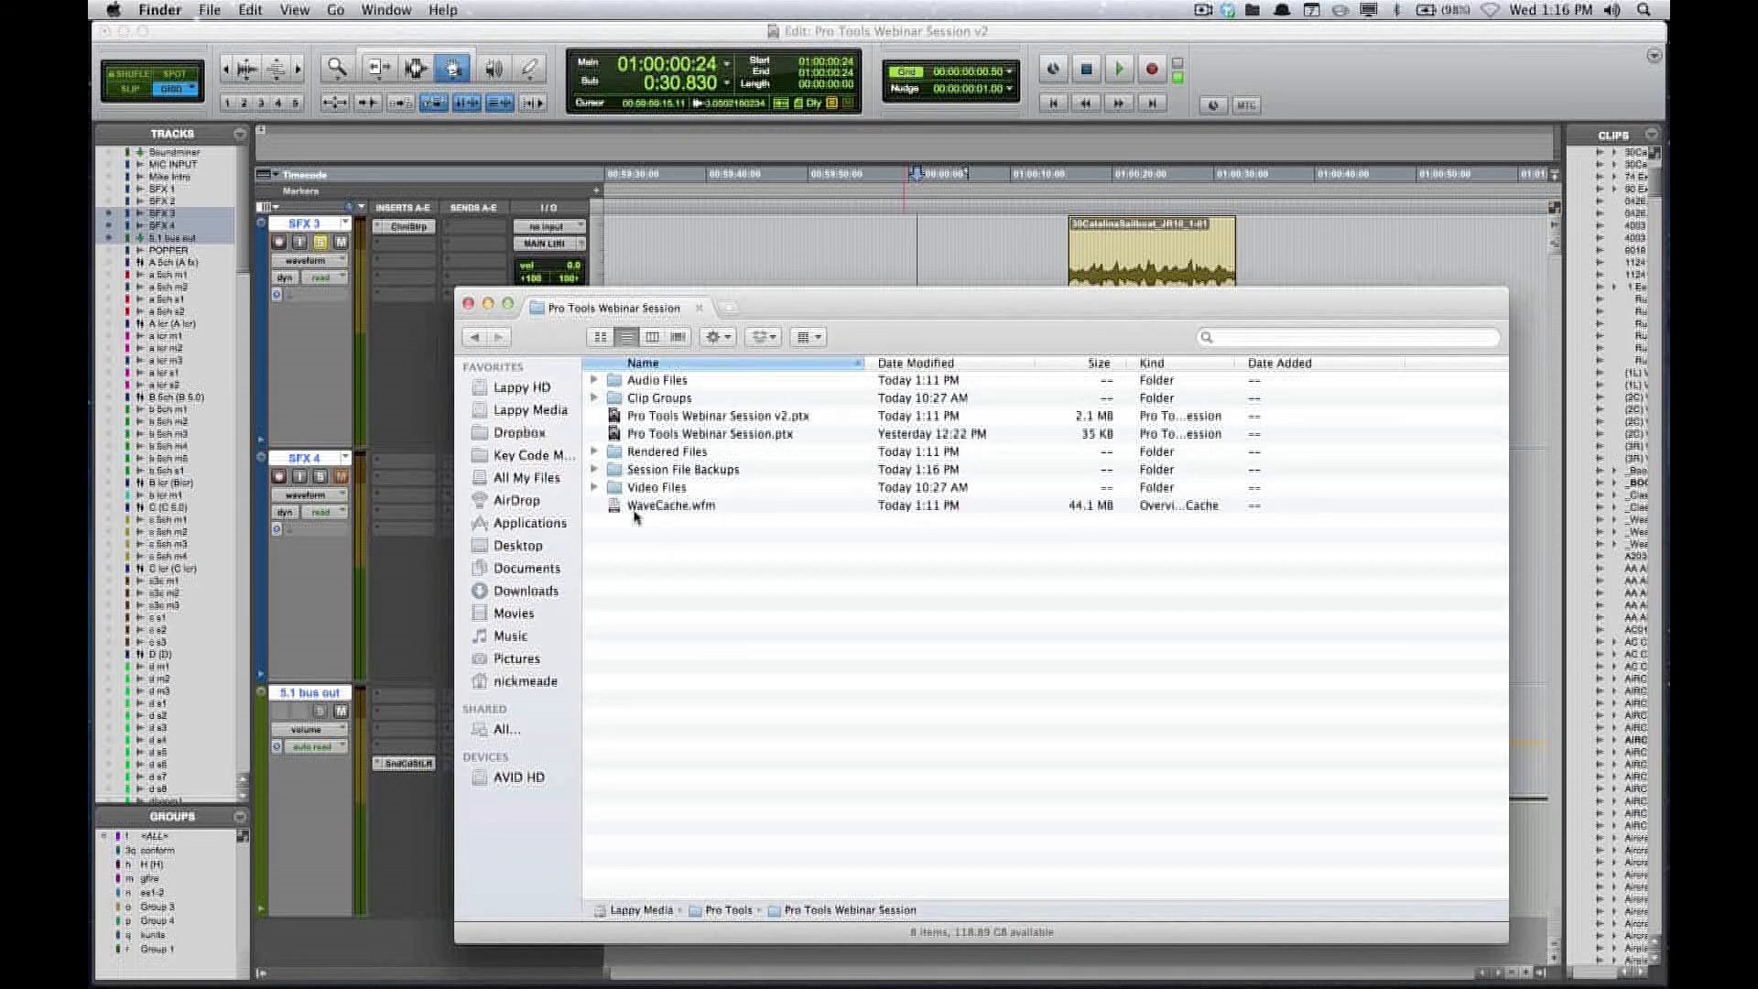
click(700, 261)
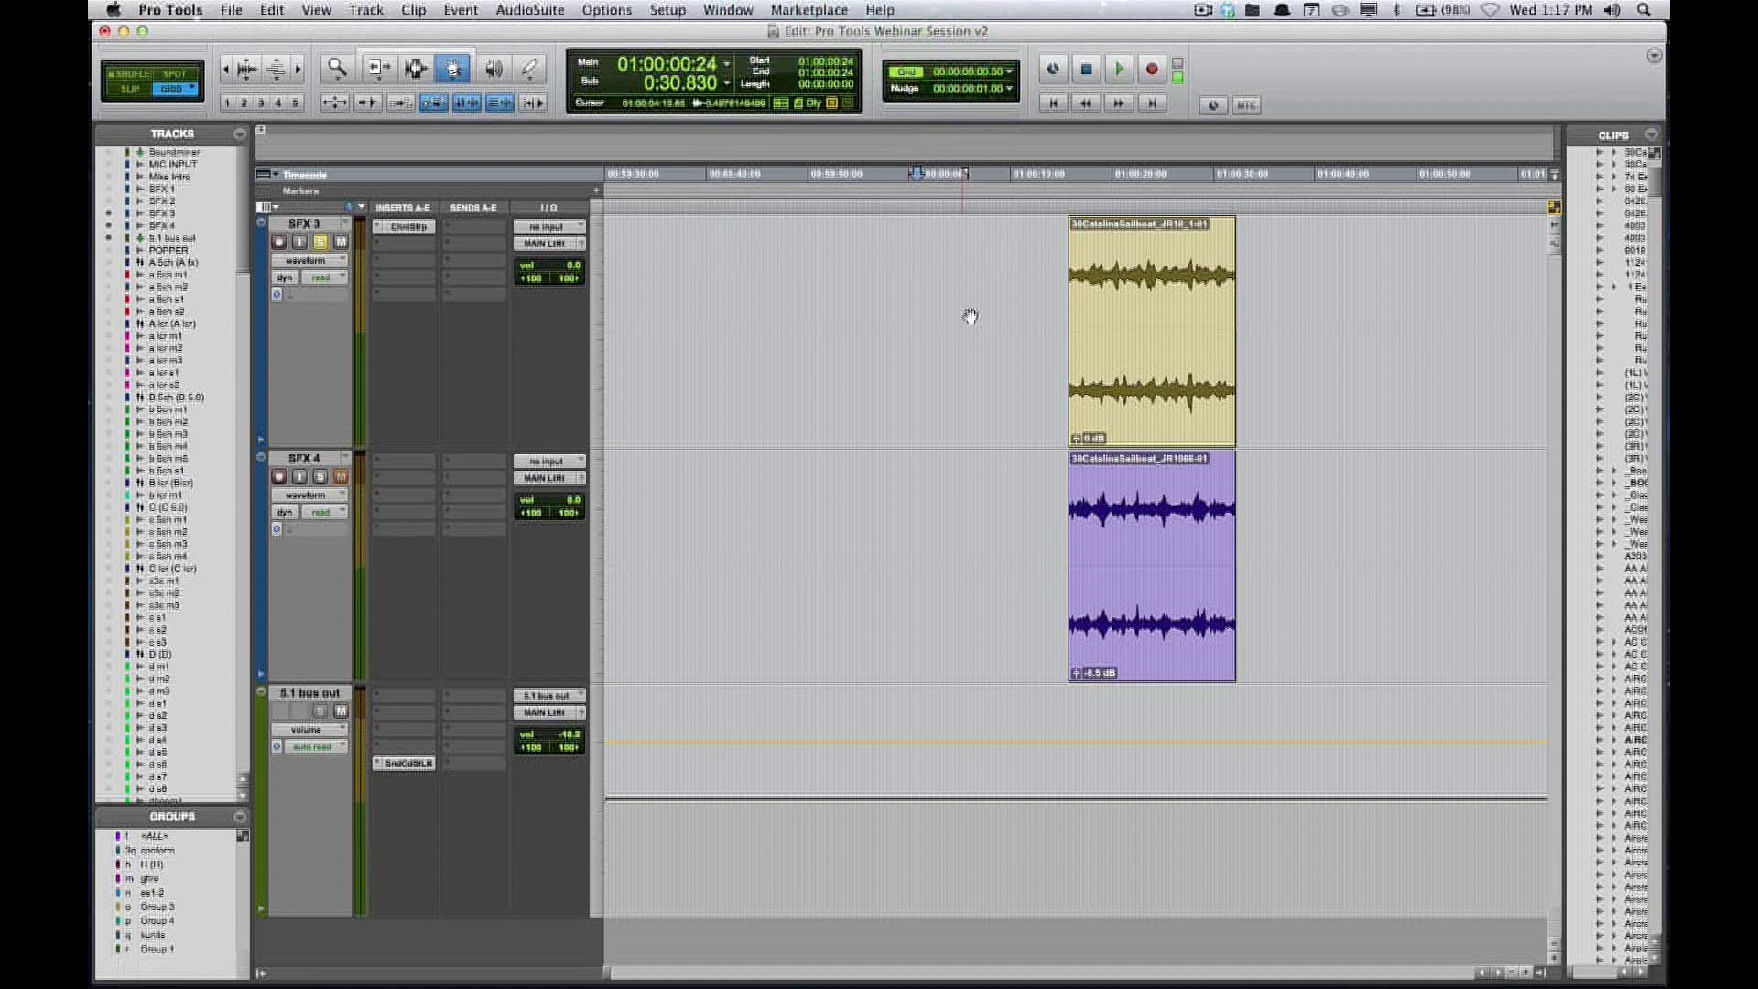
- Place the edit cursor inside the SFX 3 sailboat clip at 01:00:24:11
key(F7)
click(1156, 316)
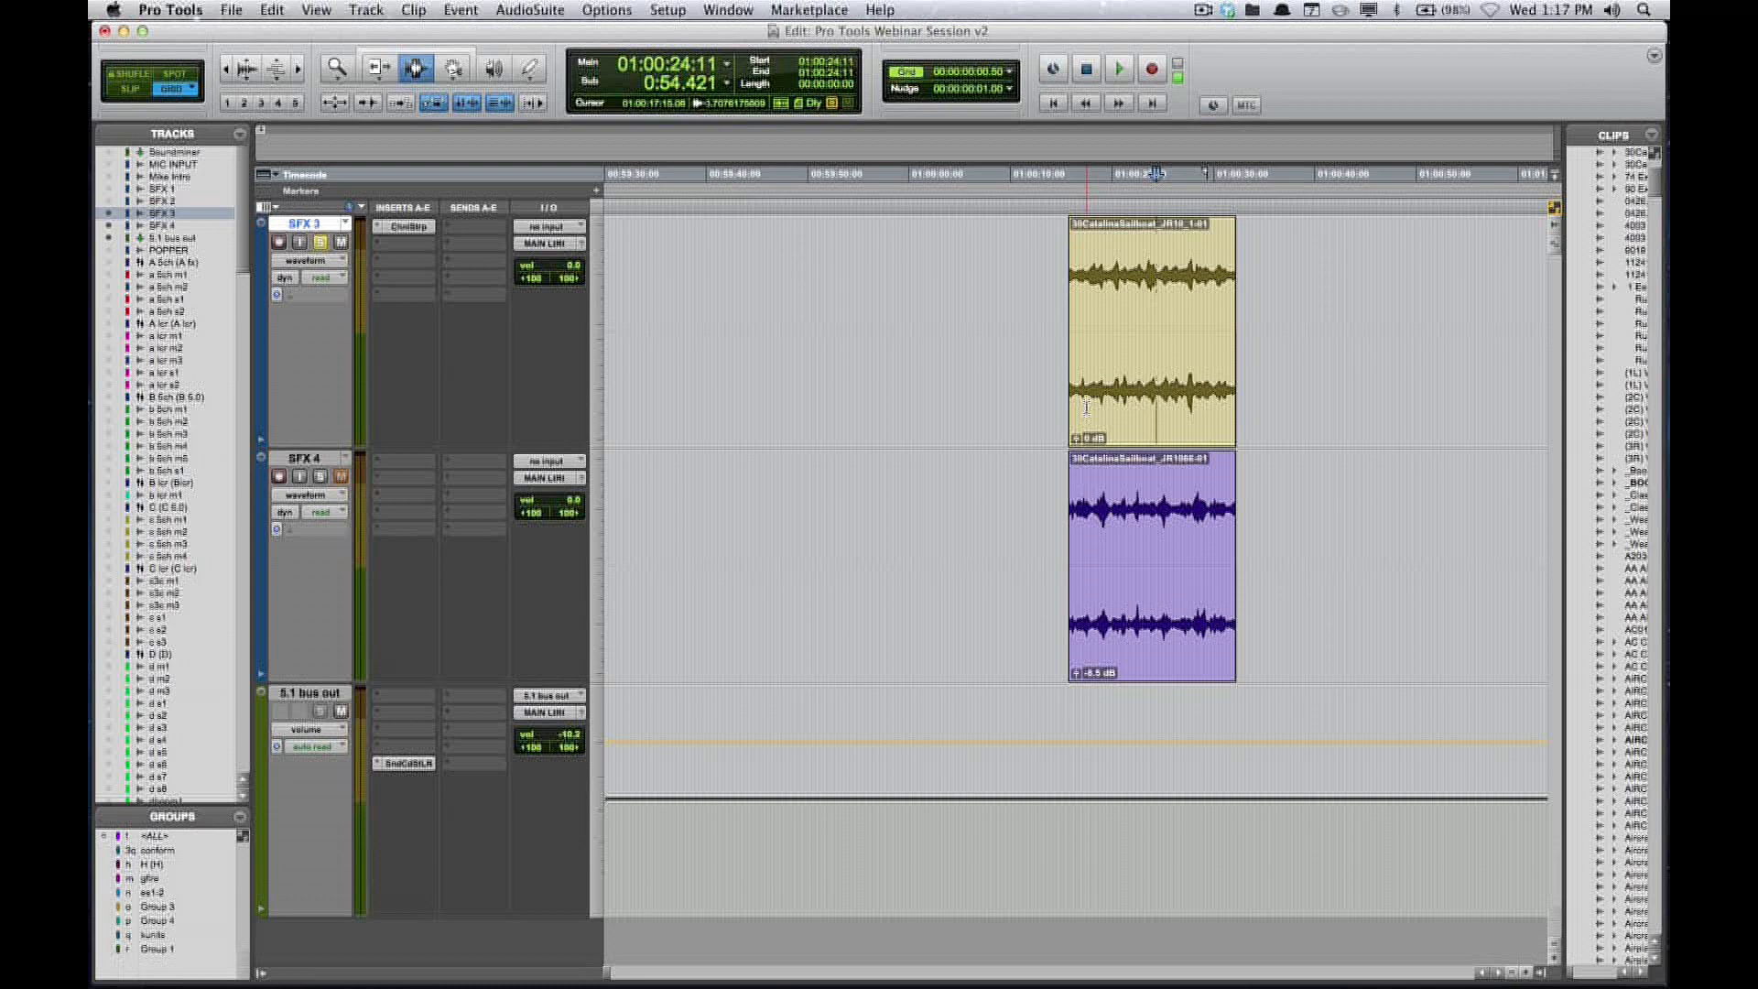
- Place the edit cursor inside the SFX 3 sailboat clip at 01:00:22:18
click(1182, 334)
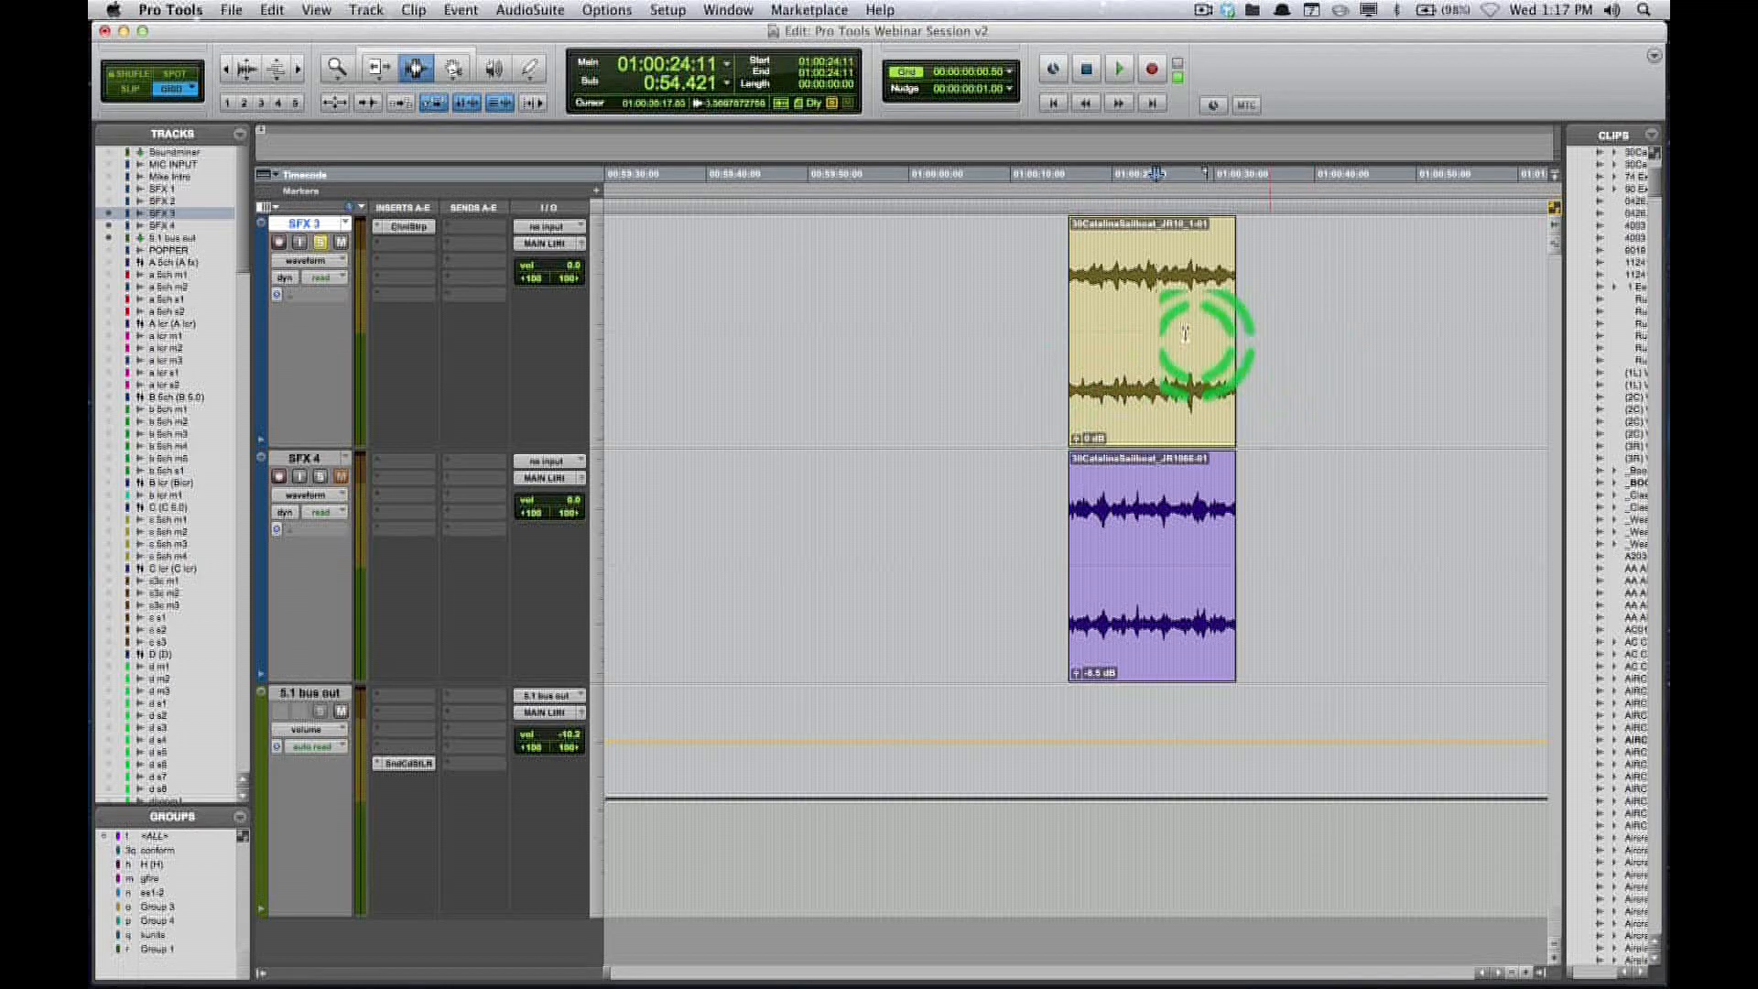
click(1137, 345)
key(t)
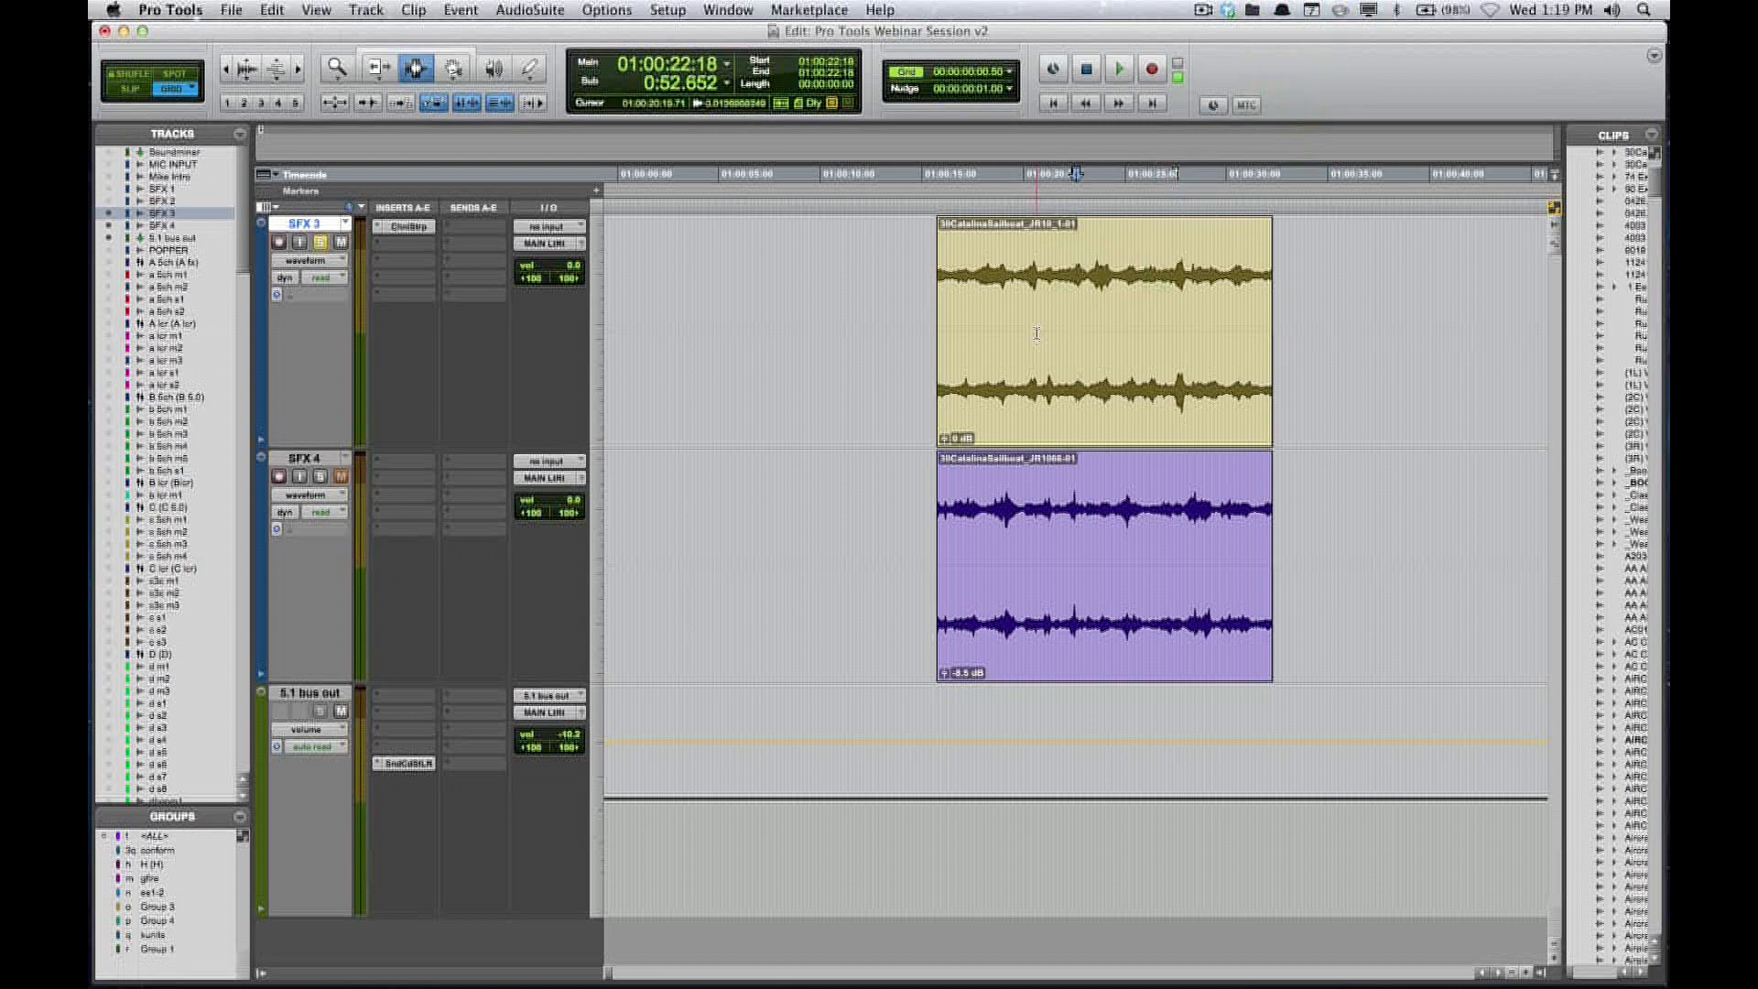
- Recall memory location 1 for the microphone and intro tracks, and memory location 2 for the full effects track layout
key(KP_Decimal)
key(KP_1)
key(KP_Decimal)
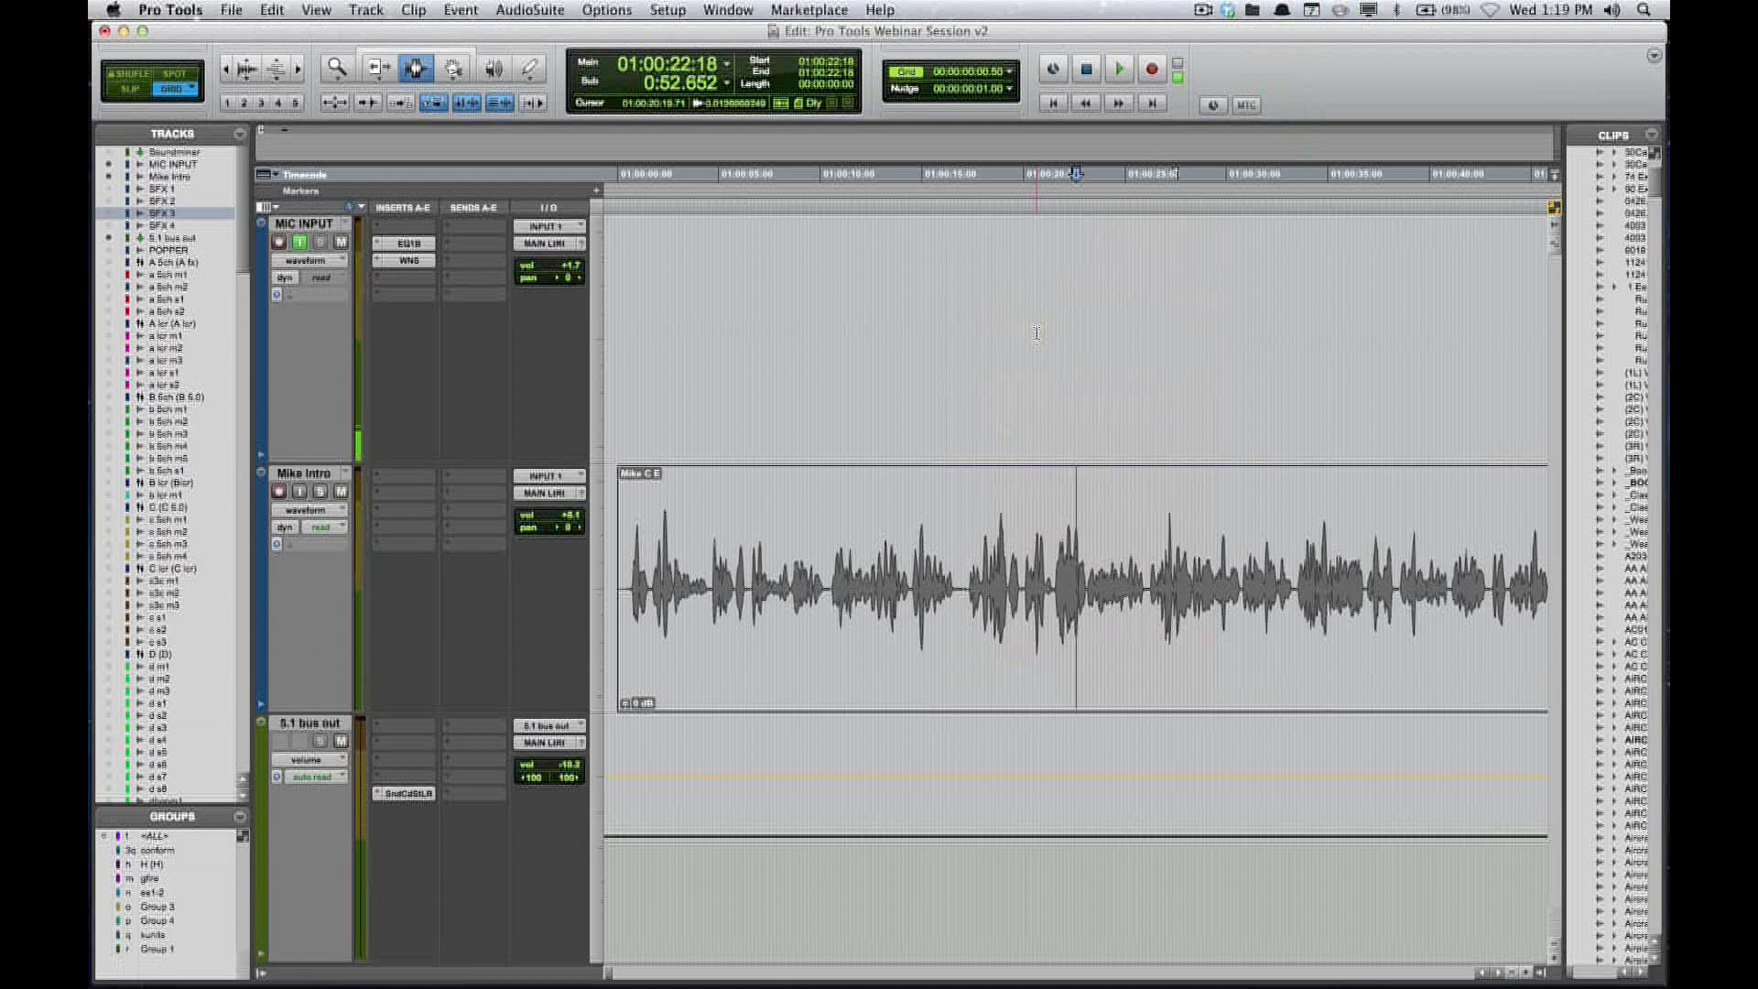
key(KP_Decimal)
key(KP_2)
key(KP_Decimal)
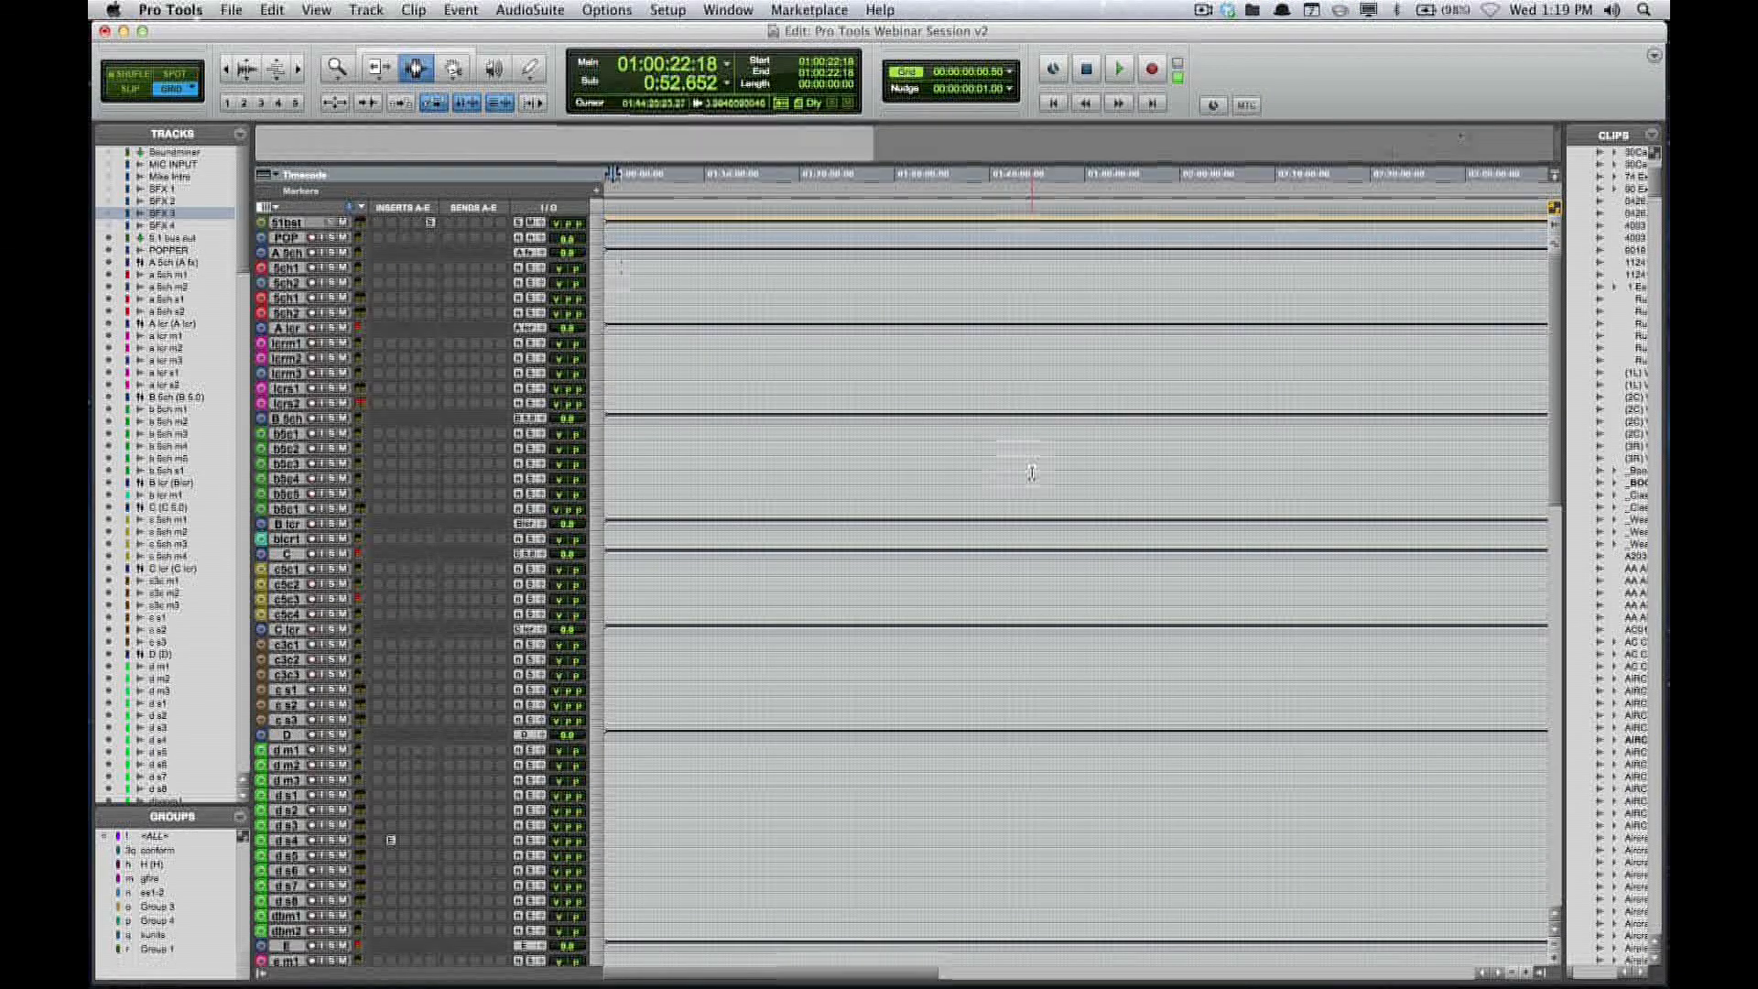
- Place the edit cursor at 04:10:41:26 and examine the clips across the lettered effects tracks
click(1059, 478)
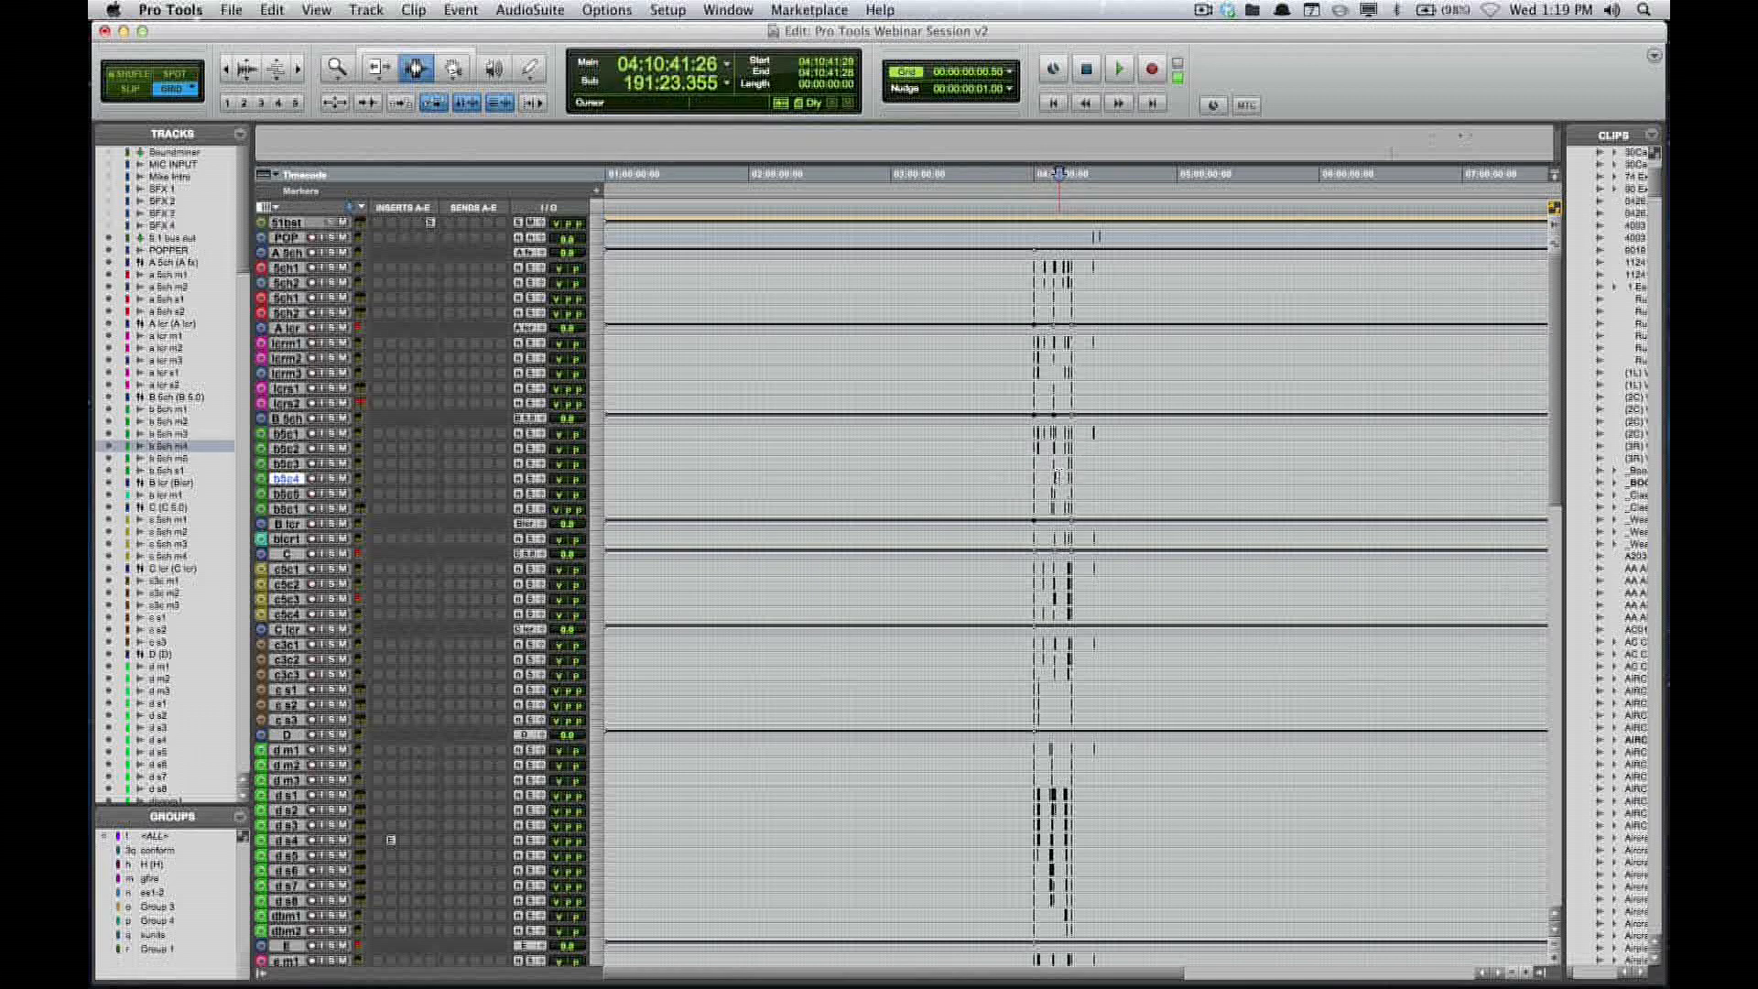
key(t)
key(t)
key(t)
key(t)
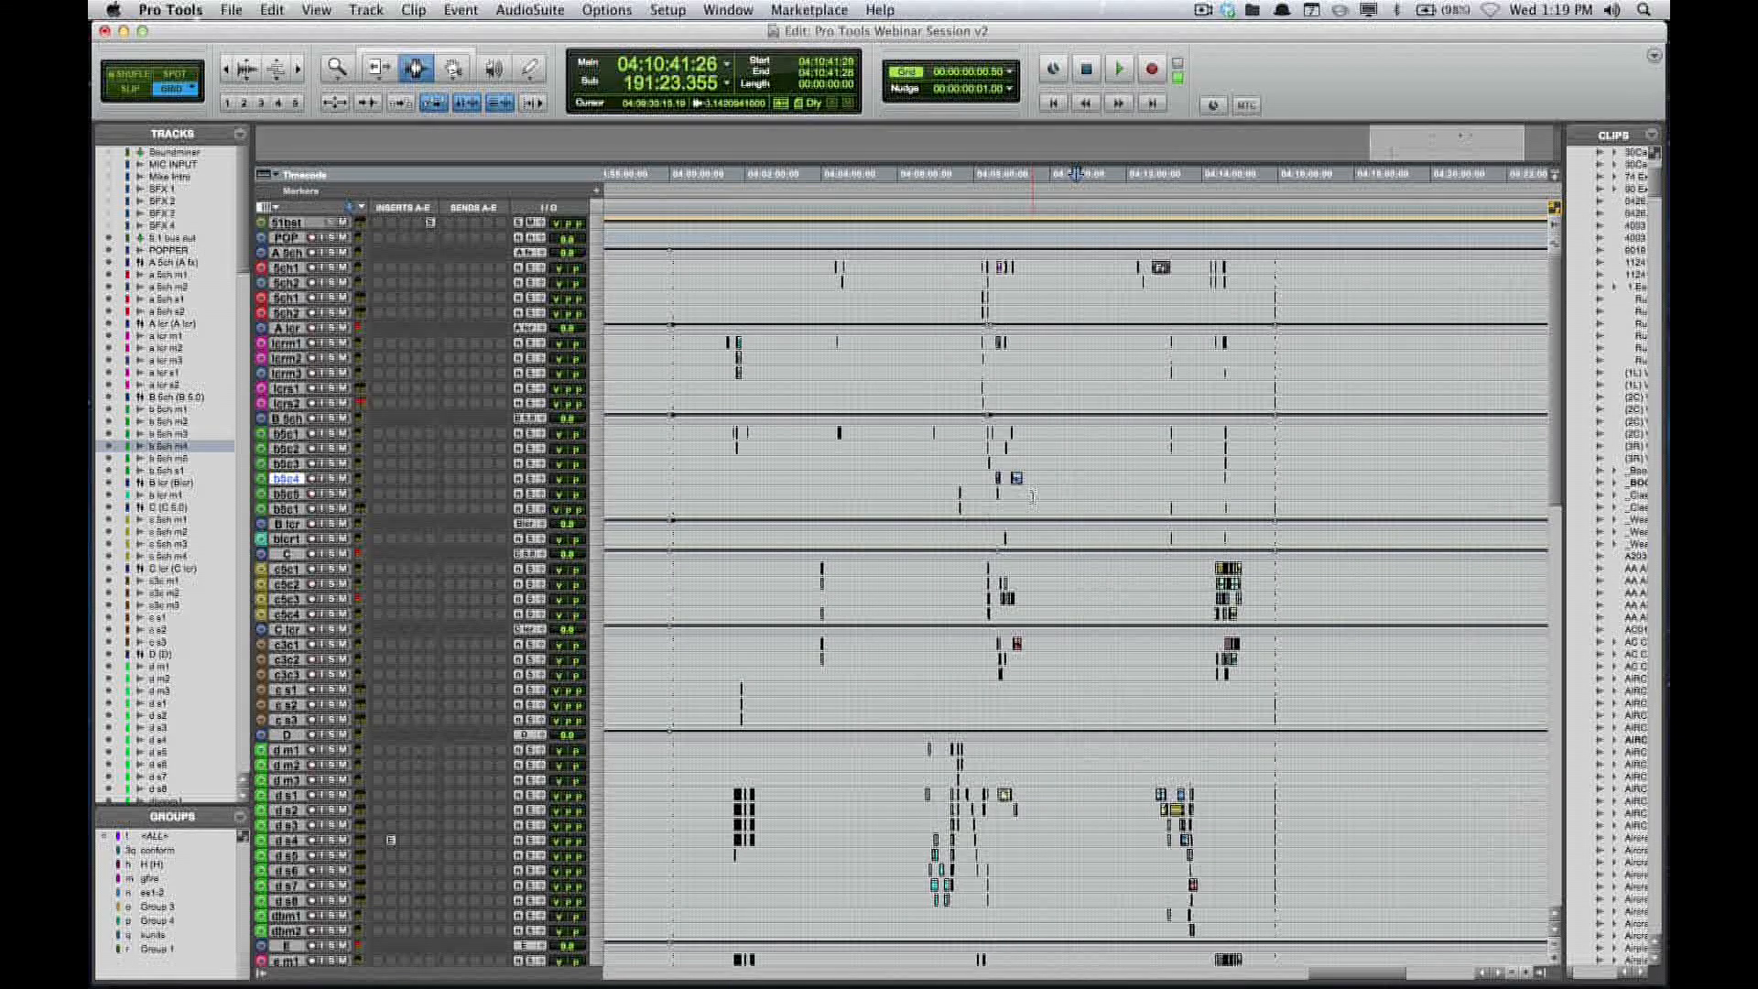
scroll(1033, 494, down, 10)
scroll(1033, 497, down, 8)
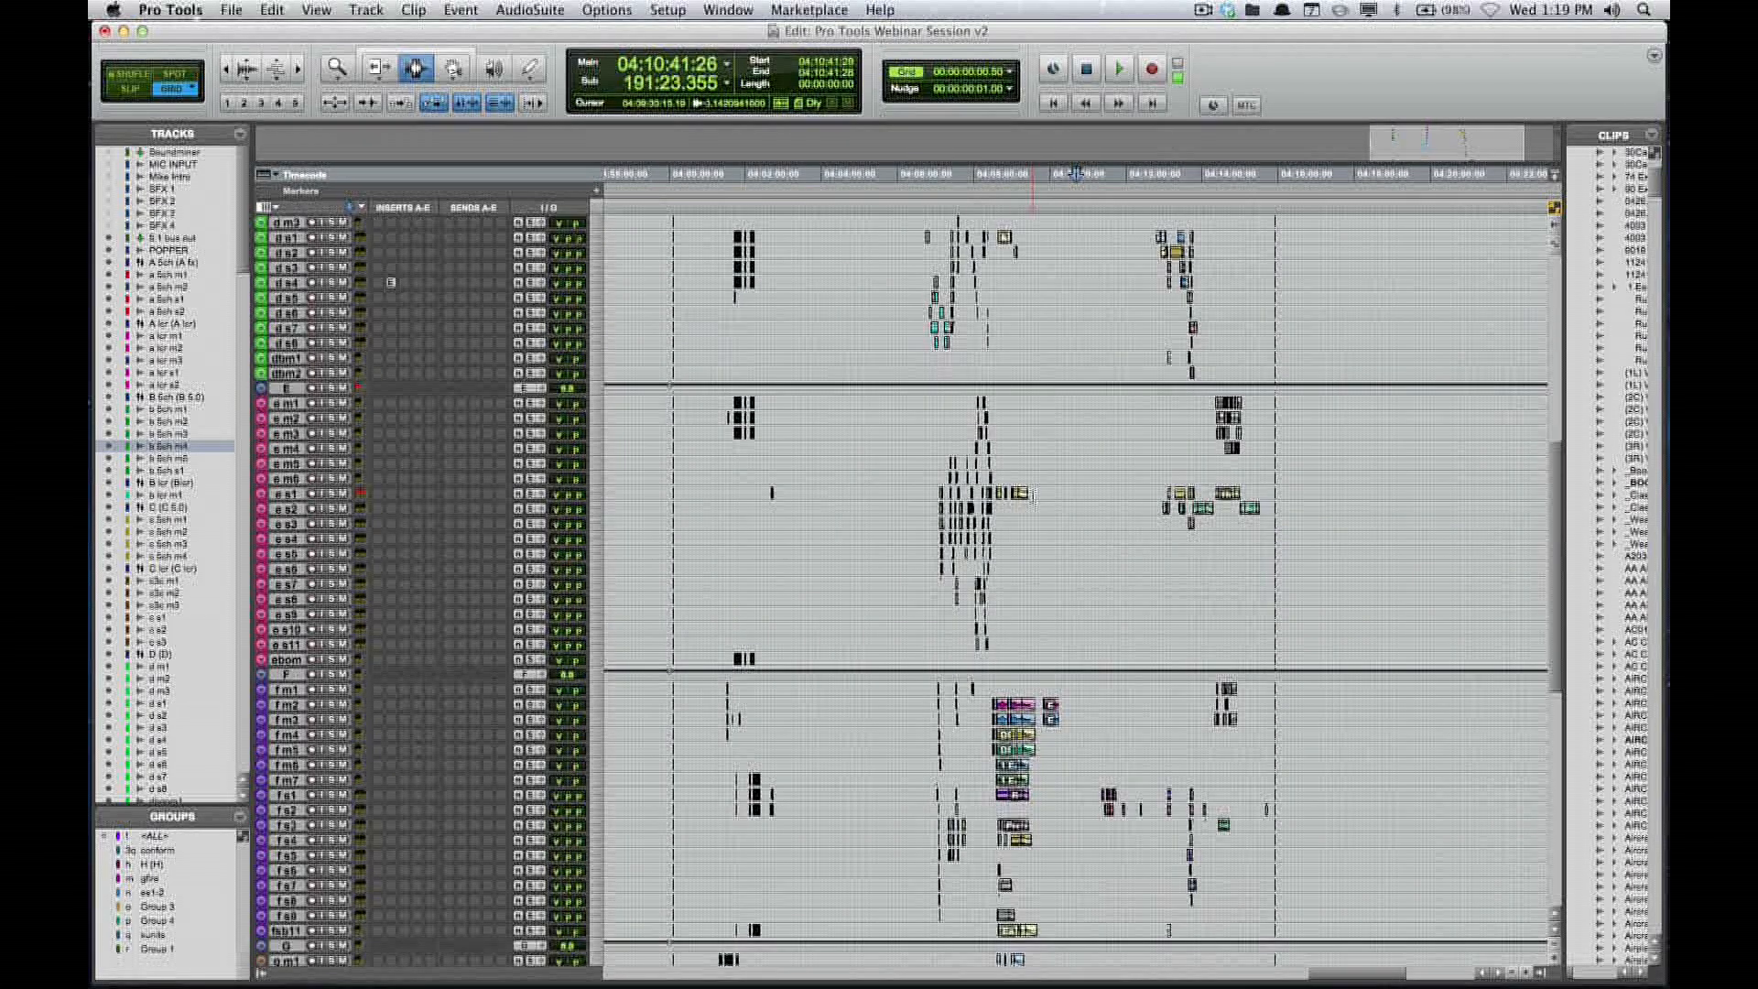
scroll(947, 291, down, 4)
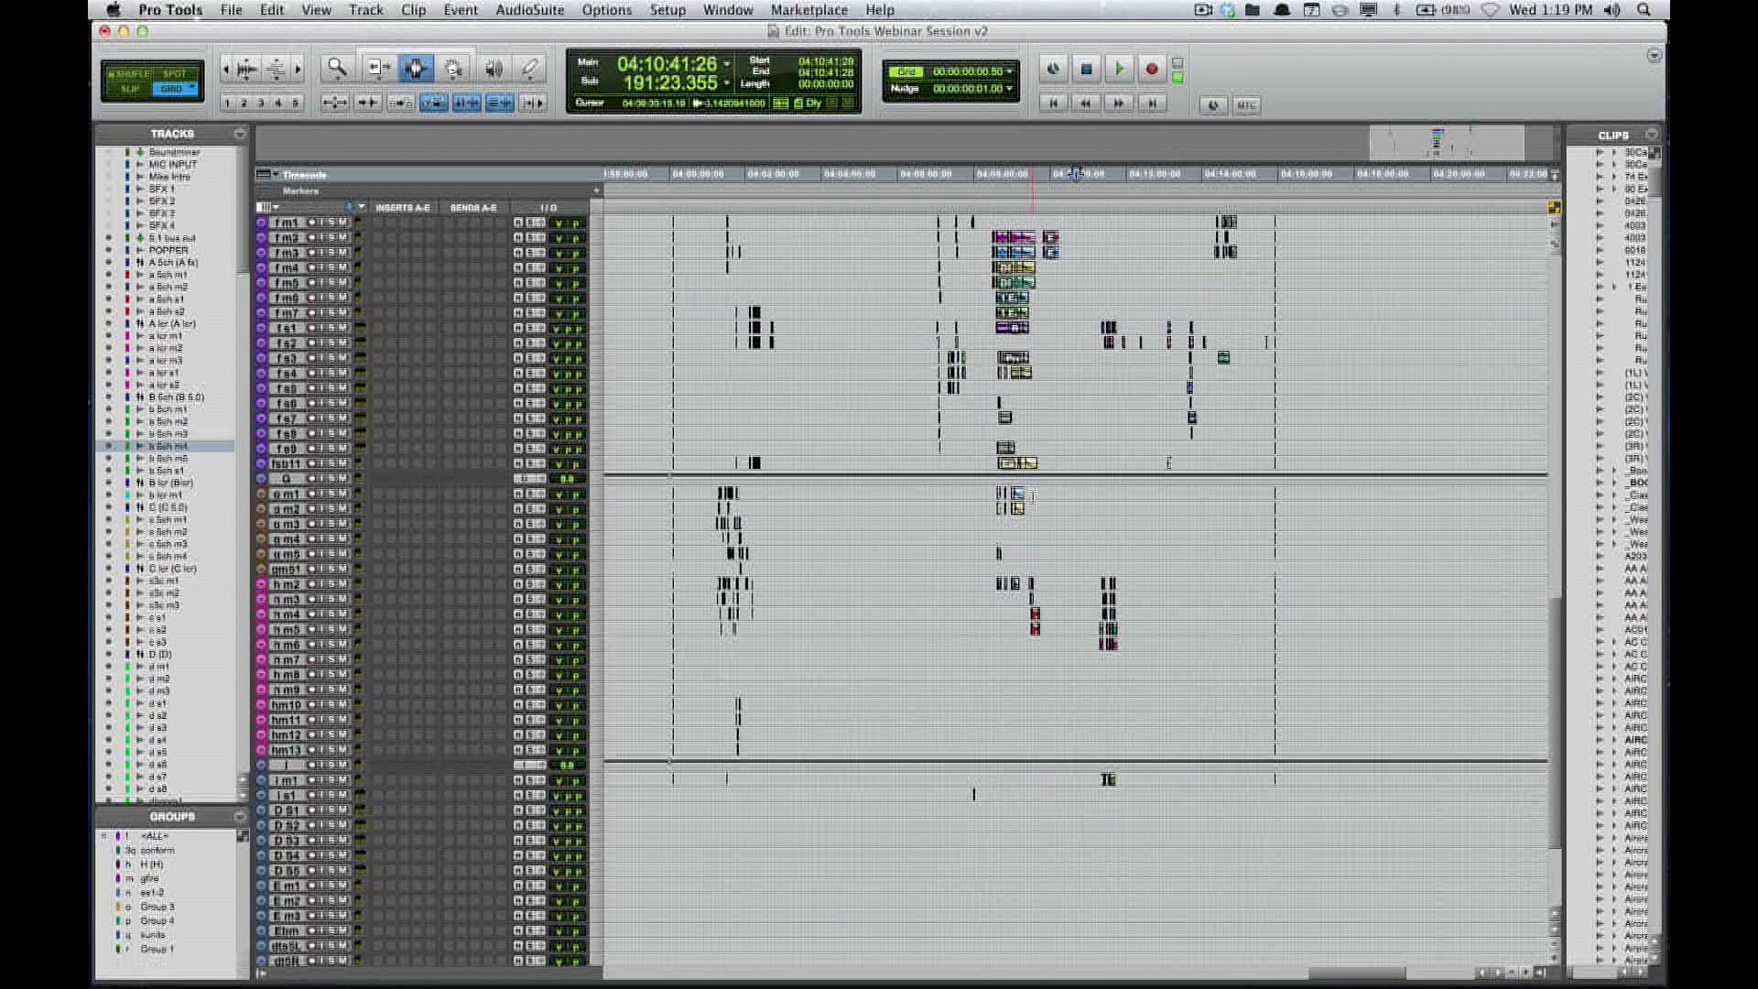
- Play the effects tracks from 04:07:17:01, stop, and set the playback position to 04:08:00:02
click(947, 291)
key(space)
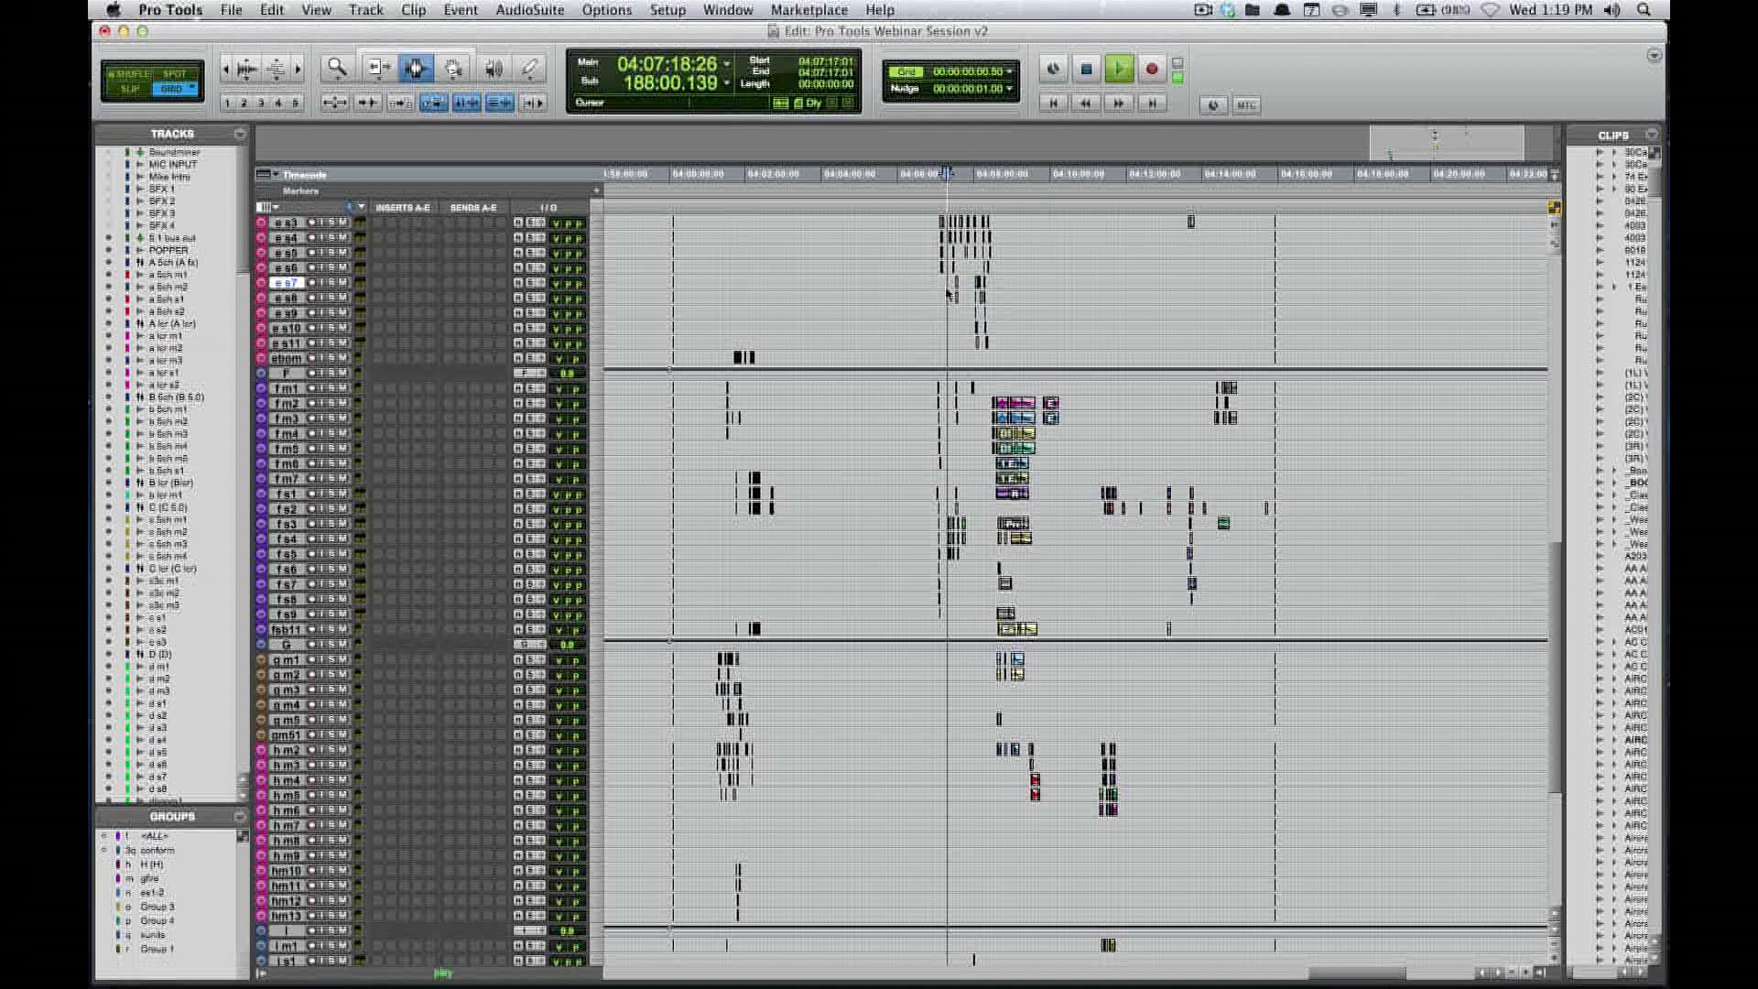
key(Return)
click(986, 281)
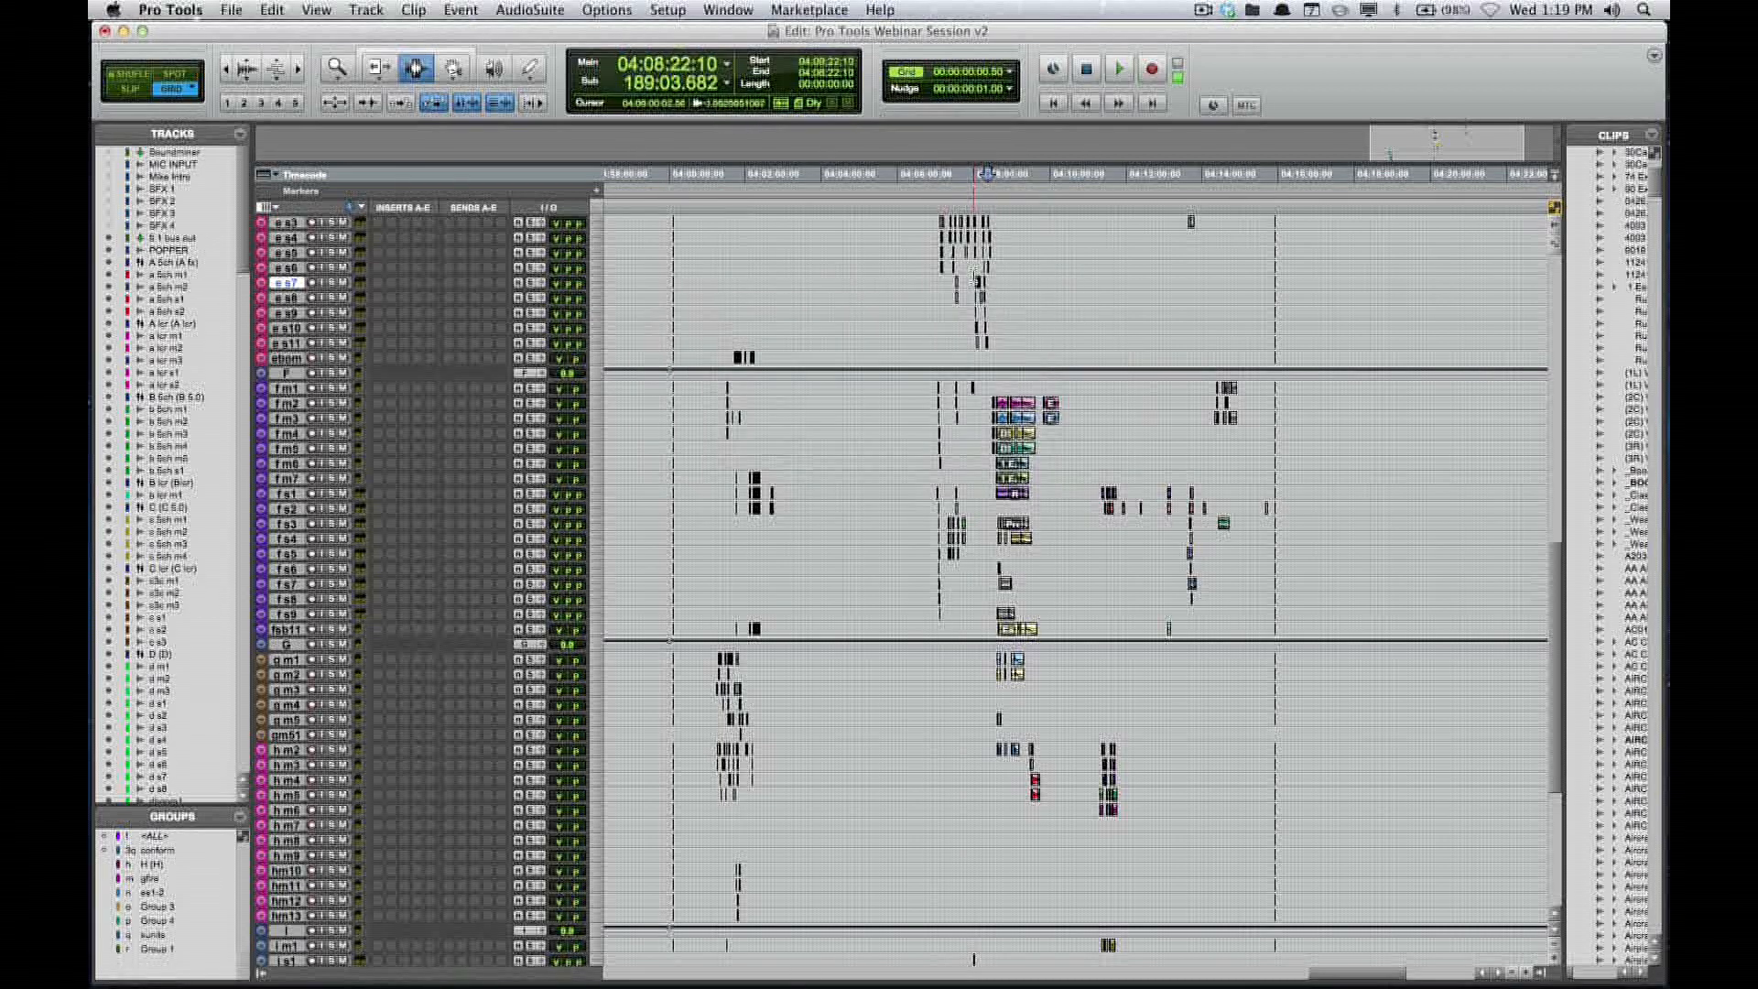
click(974, 268)
key(space)
- Play the effects tracks from 04:08:12:21 and continue playback from the earthquake clips at 04:08:50:05
click(1009, 404)
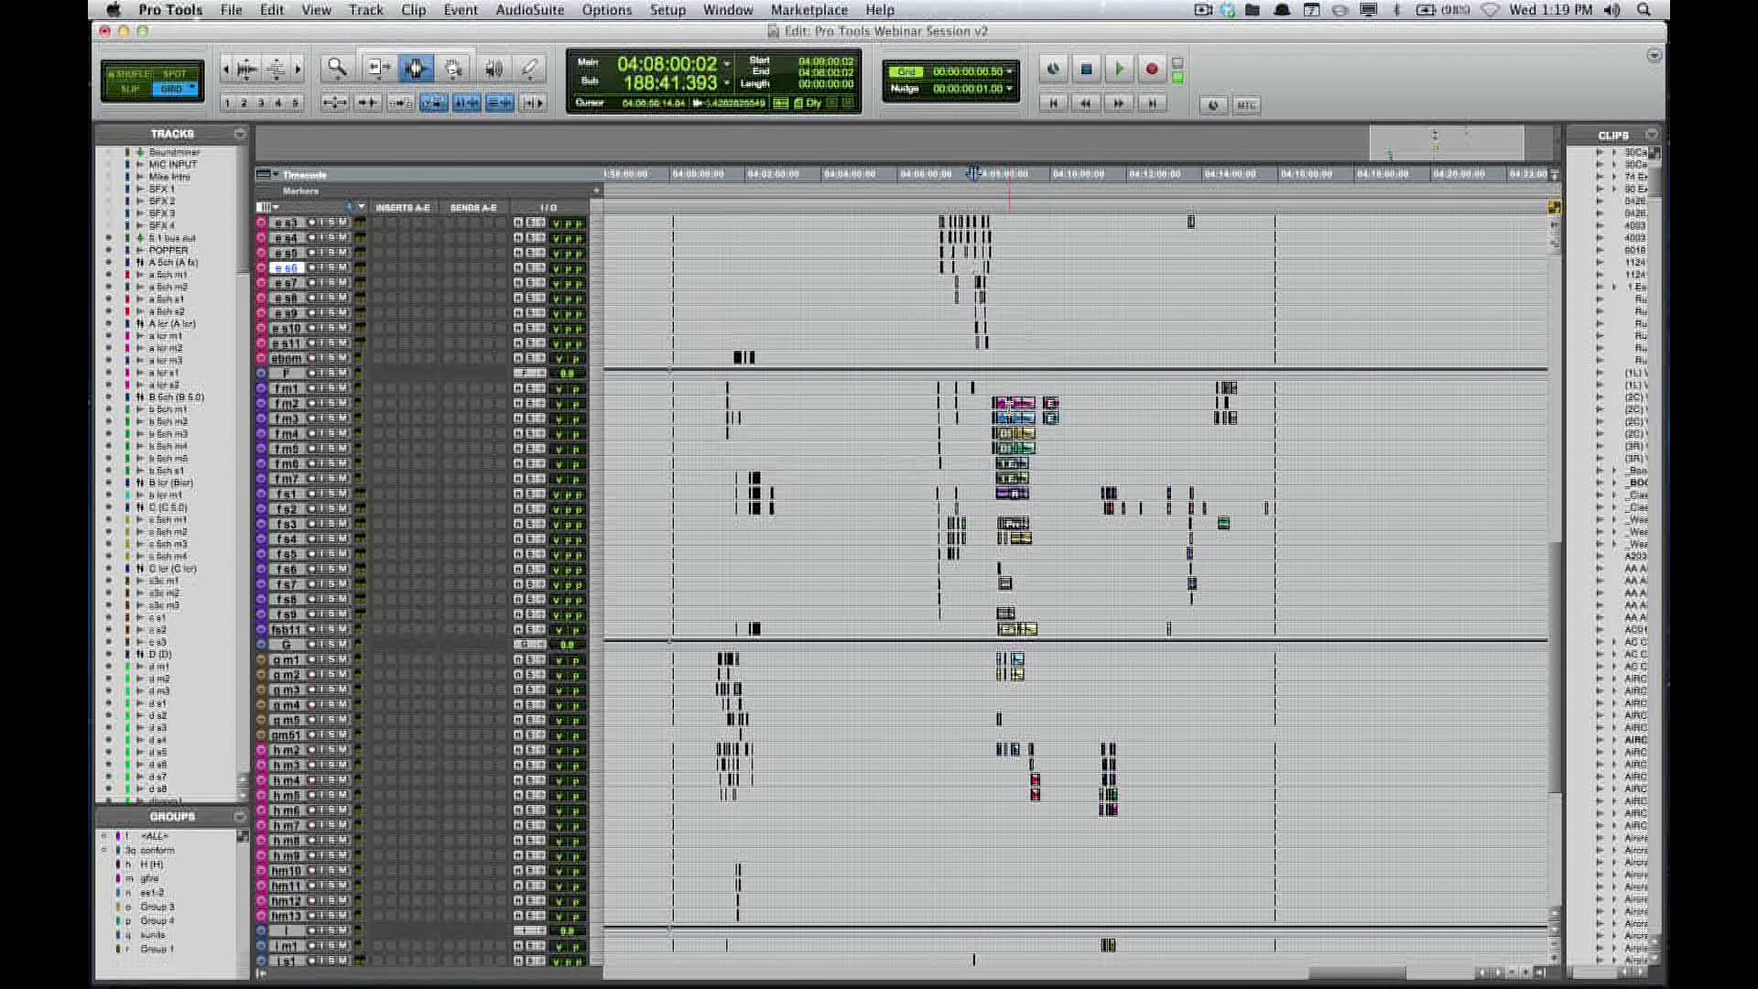
scroll(1004, 404, up, 2)
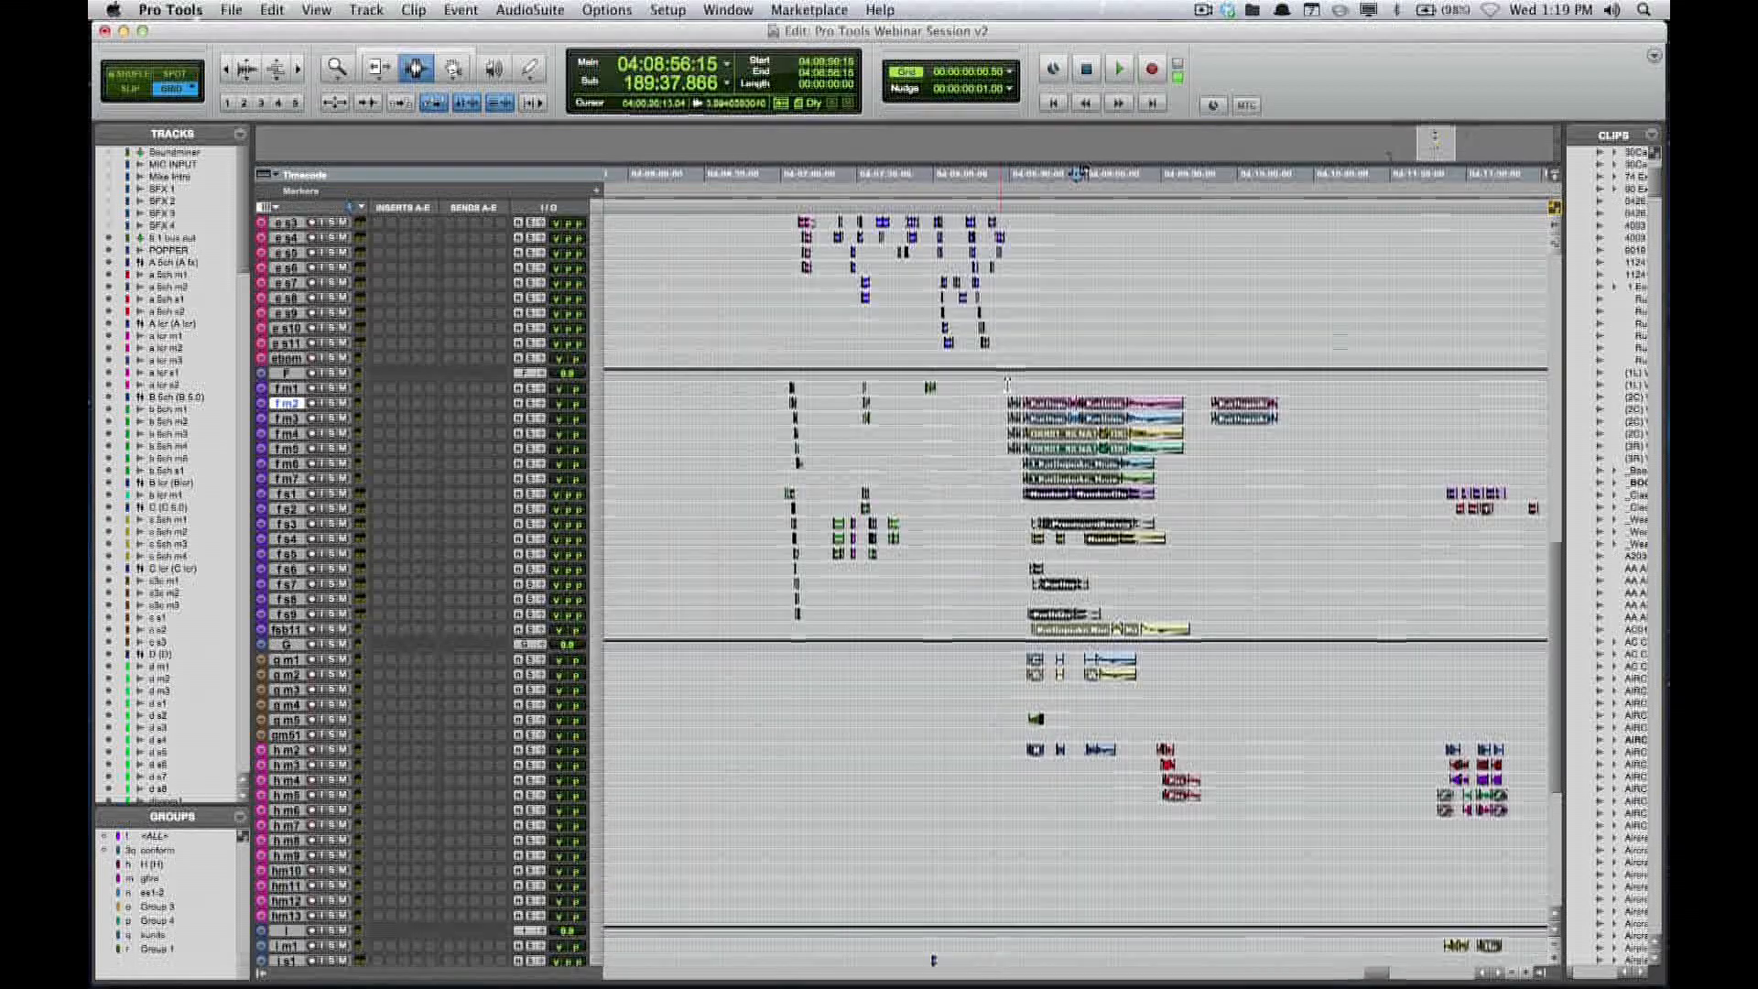
click(966, 366)
key(space)
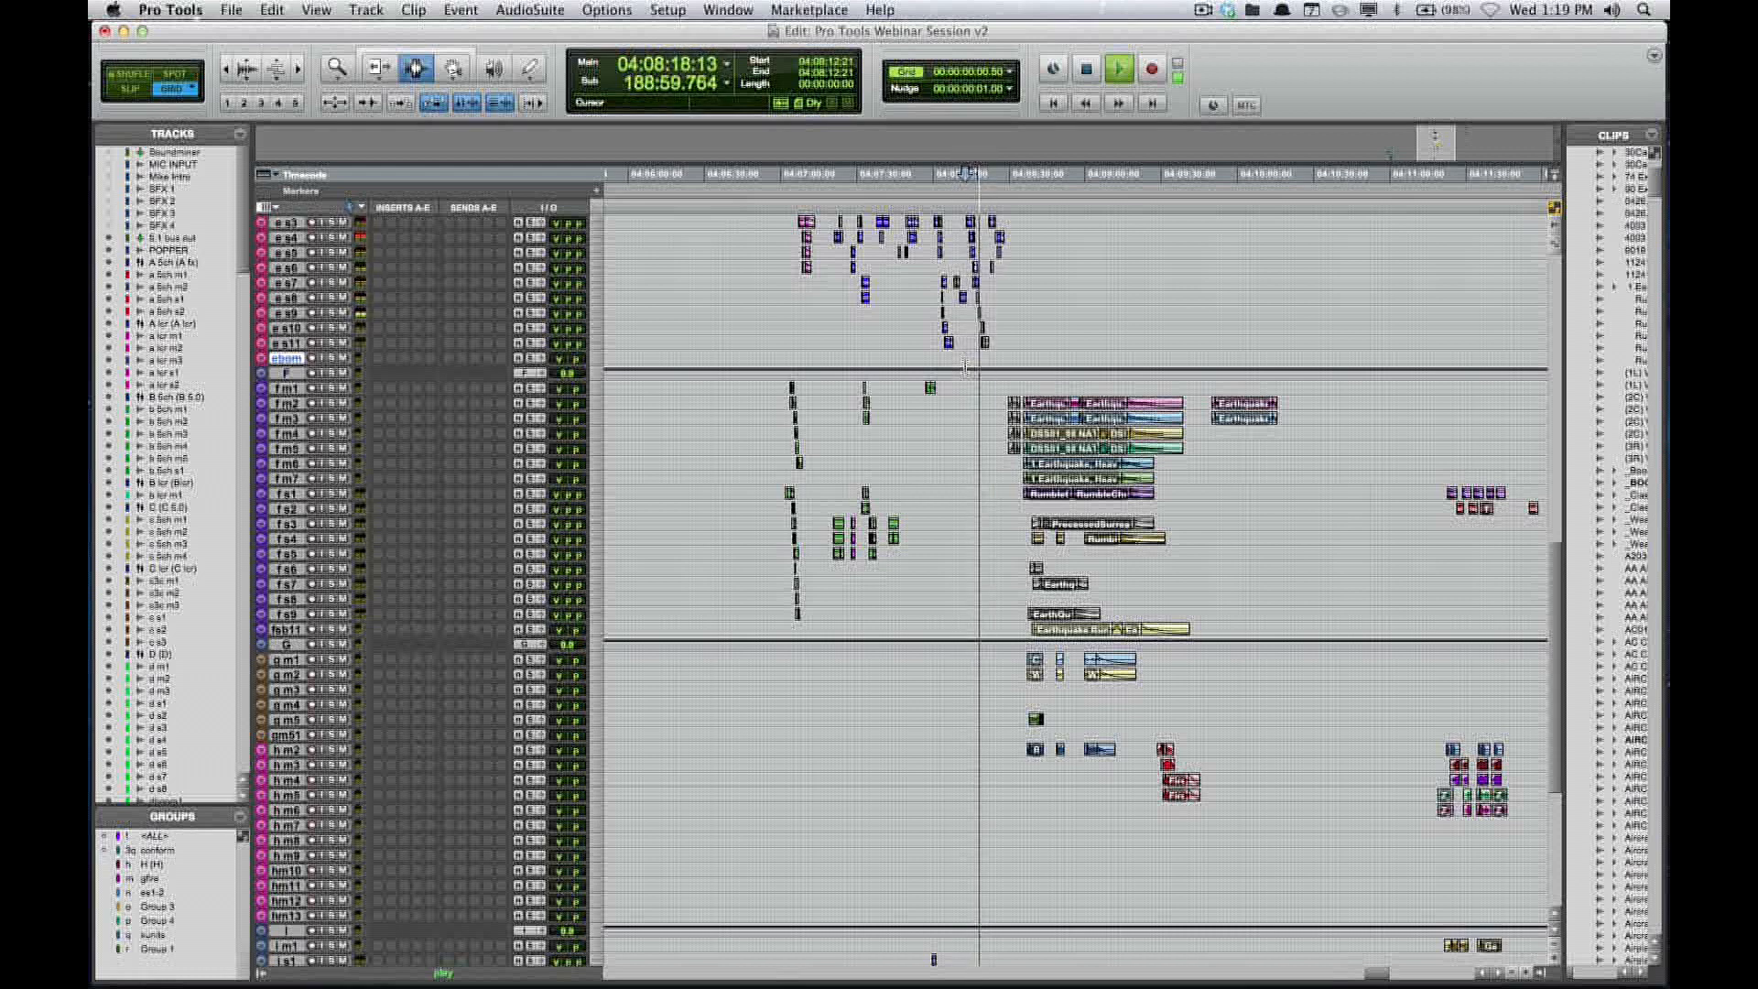
click(1059, 453)
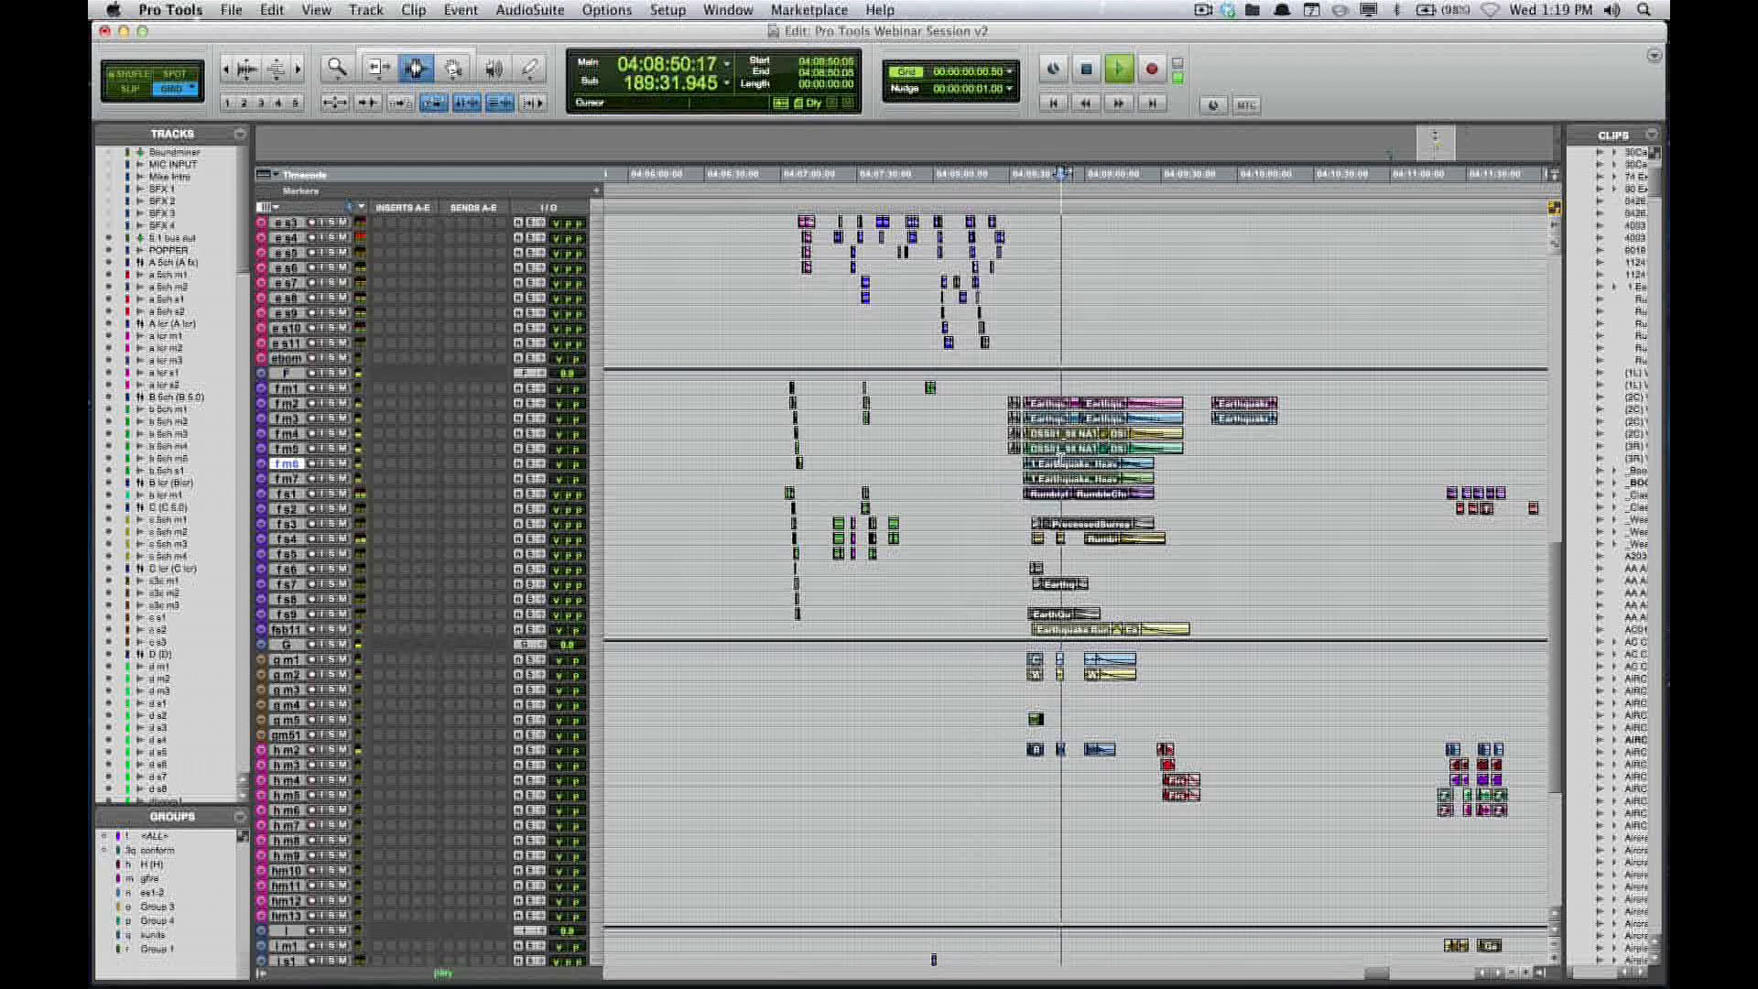
- Try playback from 04:07:26:20 and 04:07:51:27, dismiss the DAE errors, and set the edit cursor to 04:08:00:13
click(916, 432)
click(849, 432)
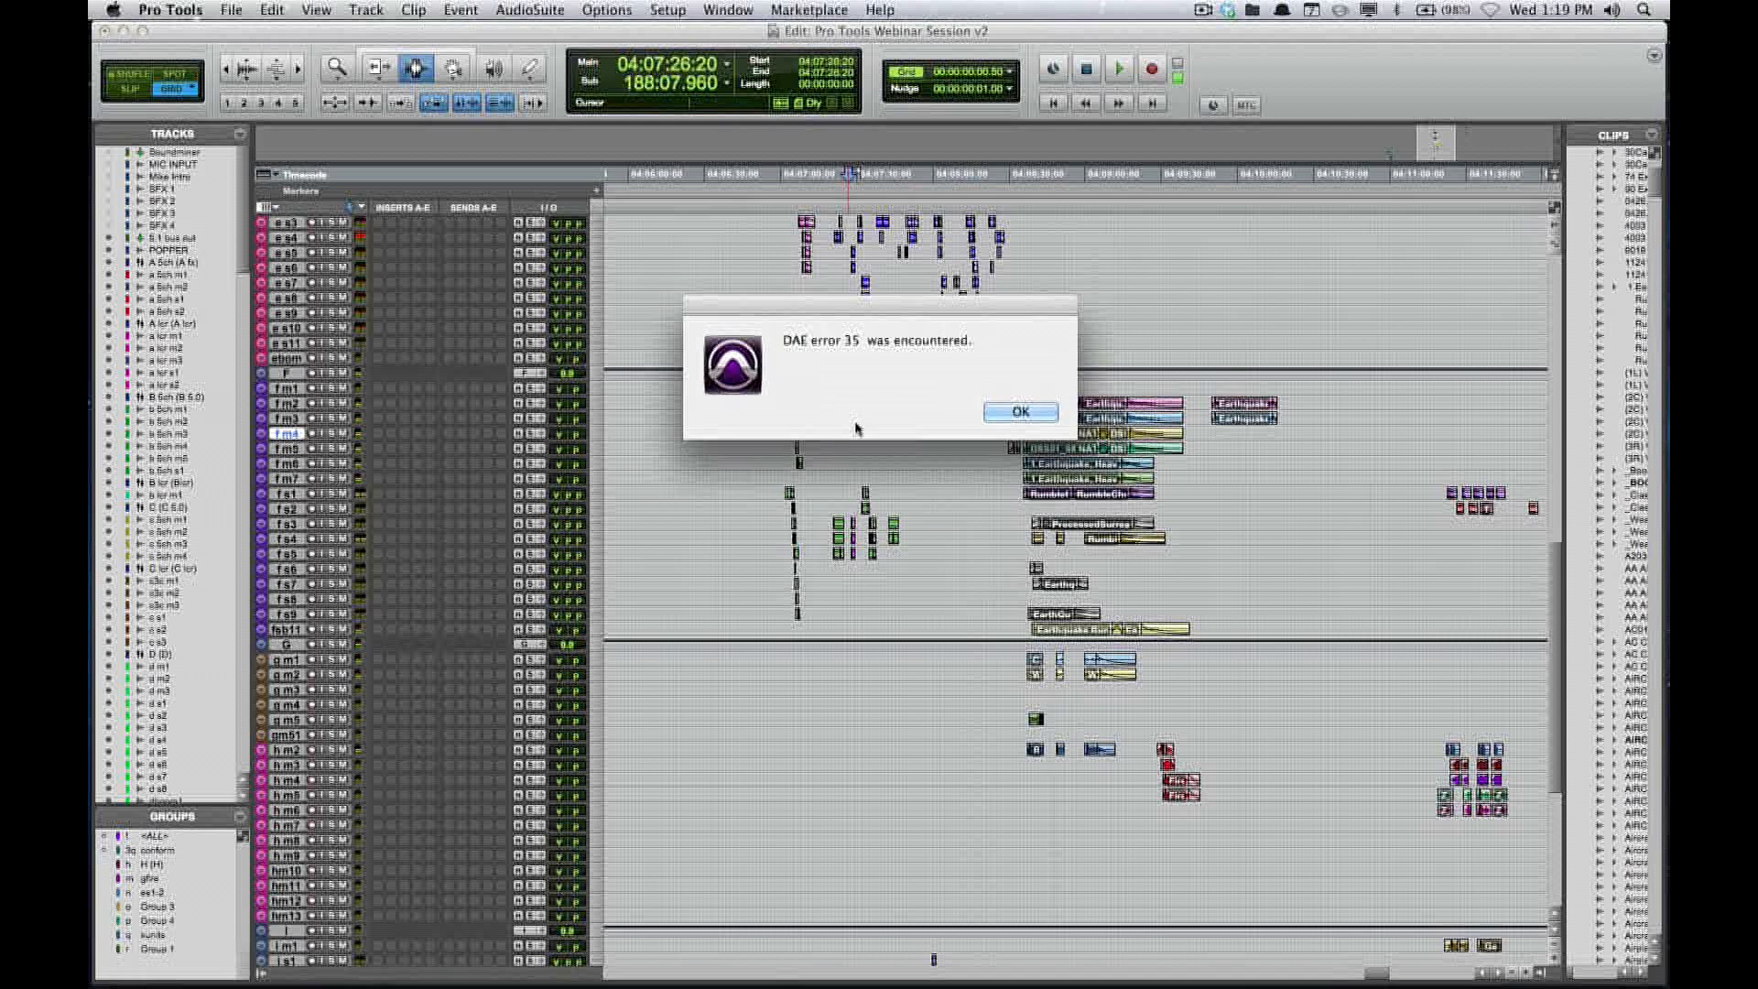
click(1018, 412)
click(913, 344)
click(1020, 412)
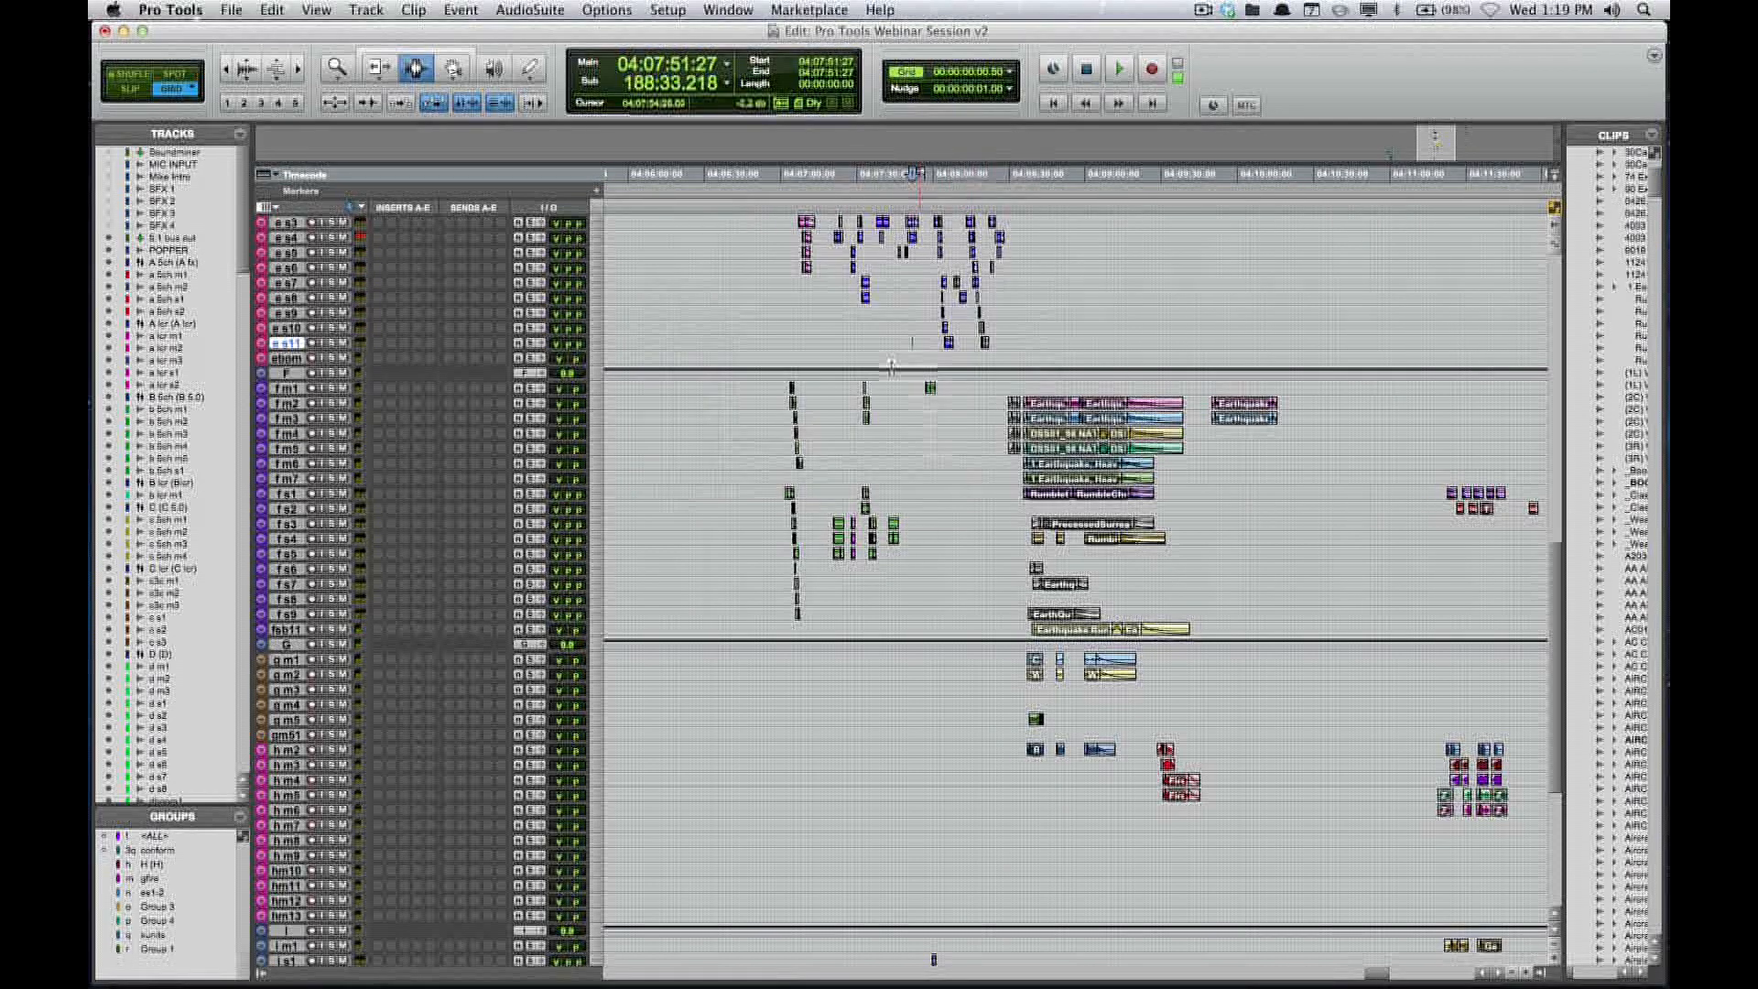
click(888, 359)
click(1018, 412)
click(892, 313)
click(934, 373)
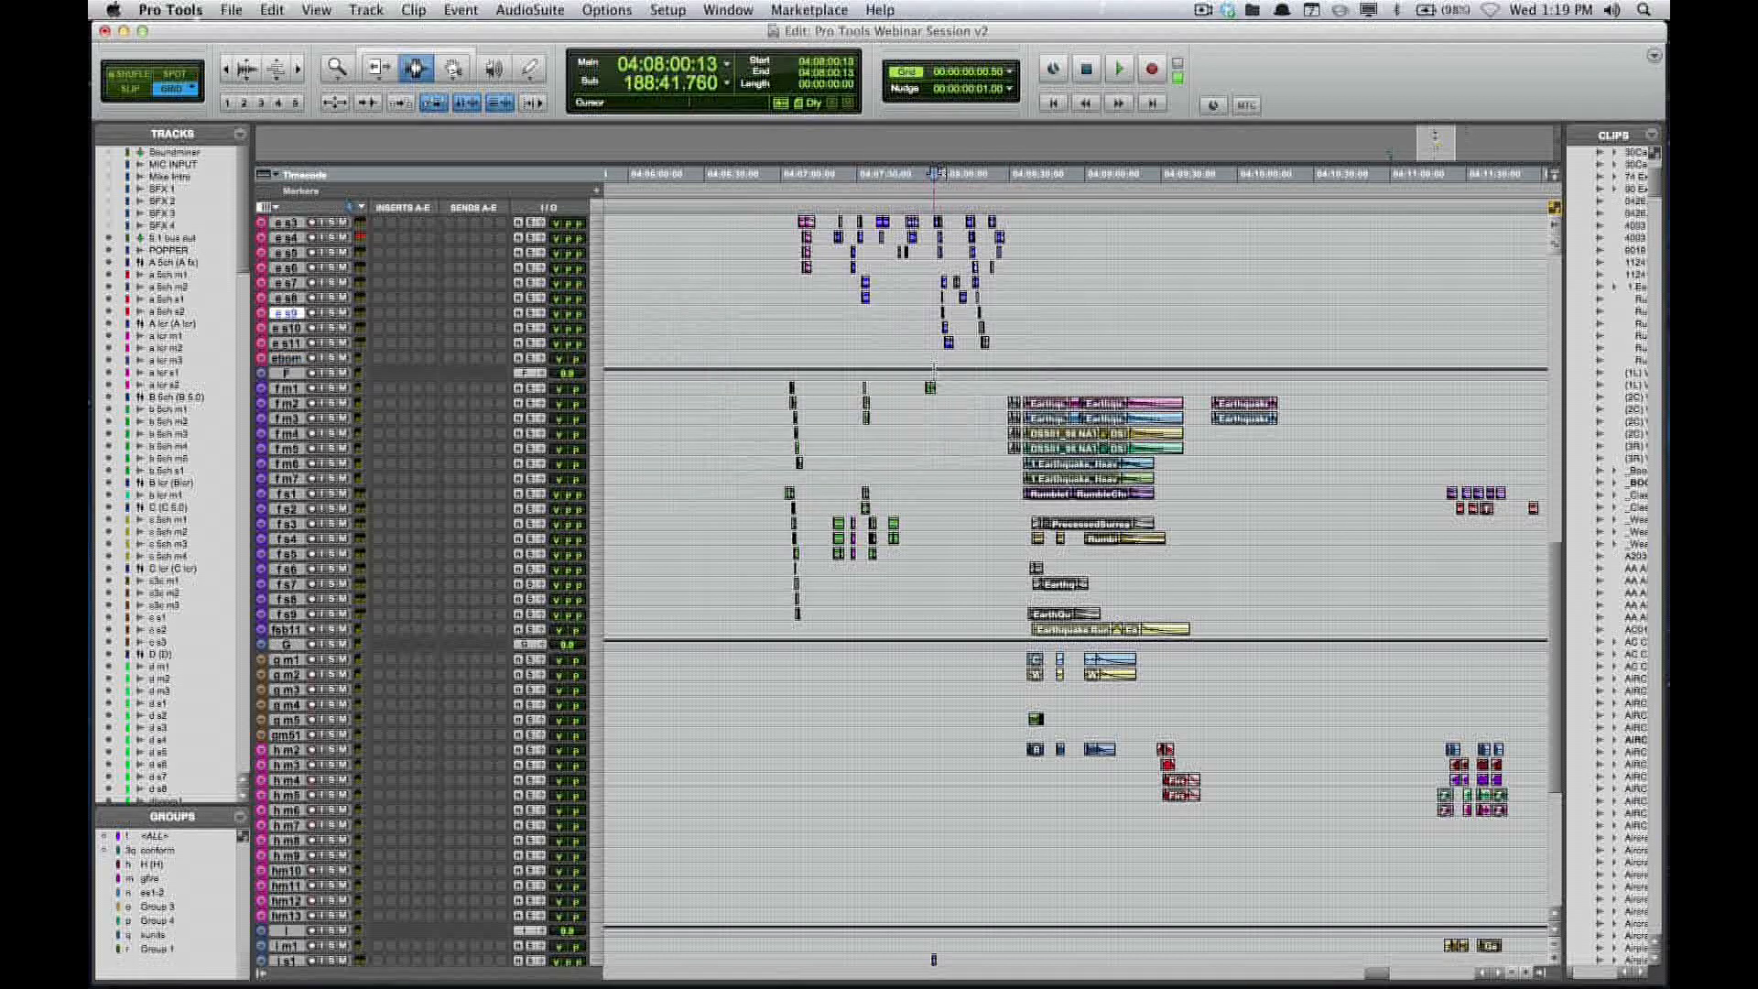
- Examine how the clips are layered across the D, E, F, G, H and I effects tracks, including the earthquake section
scroll(850, 348, up, 10)
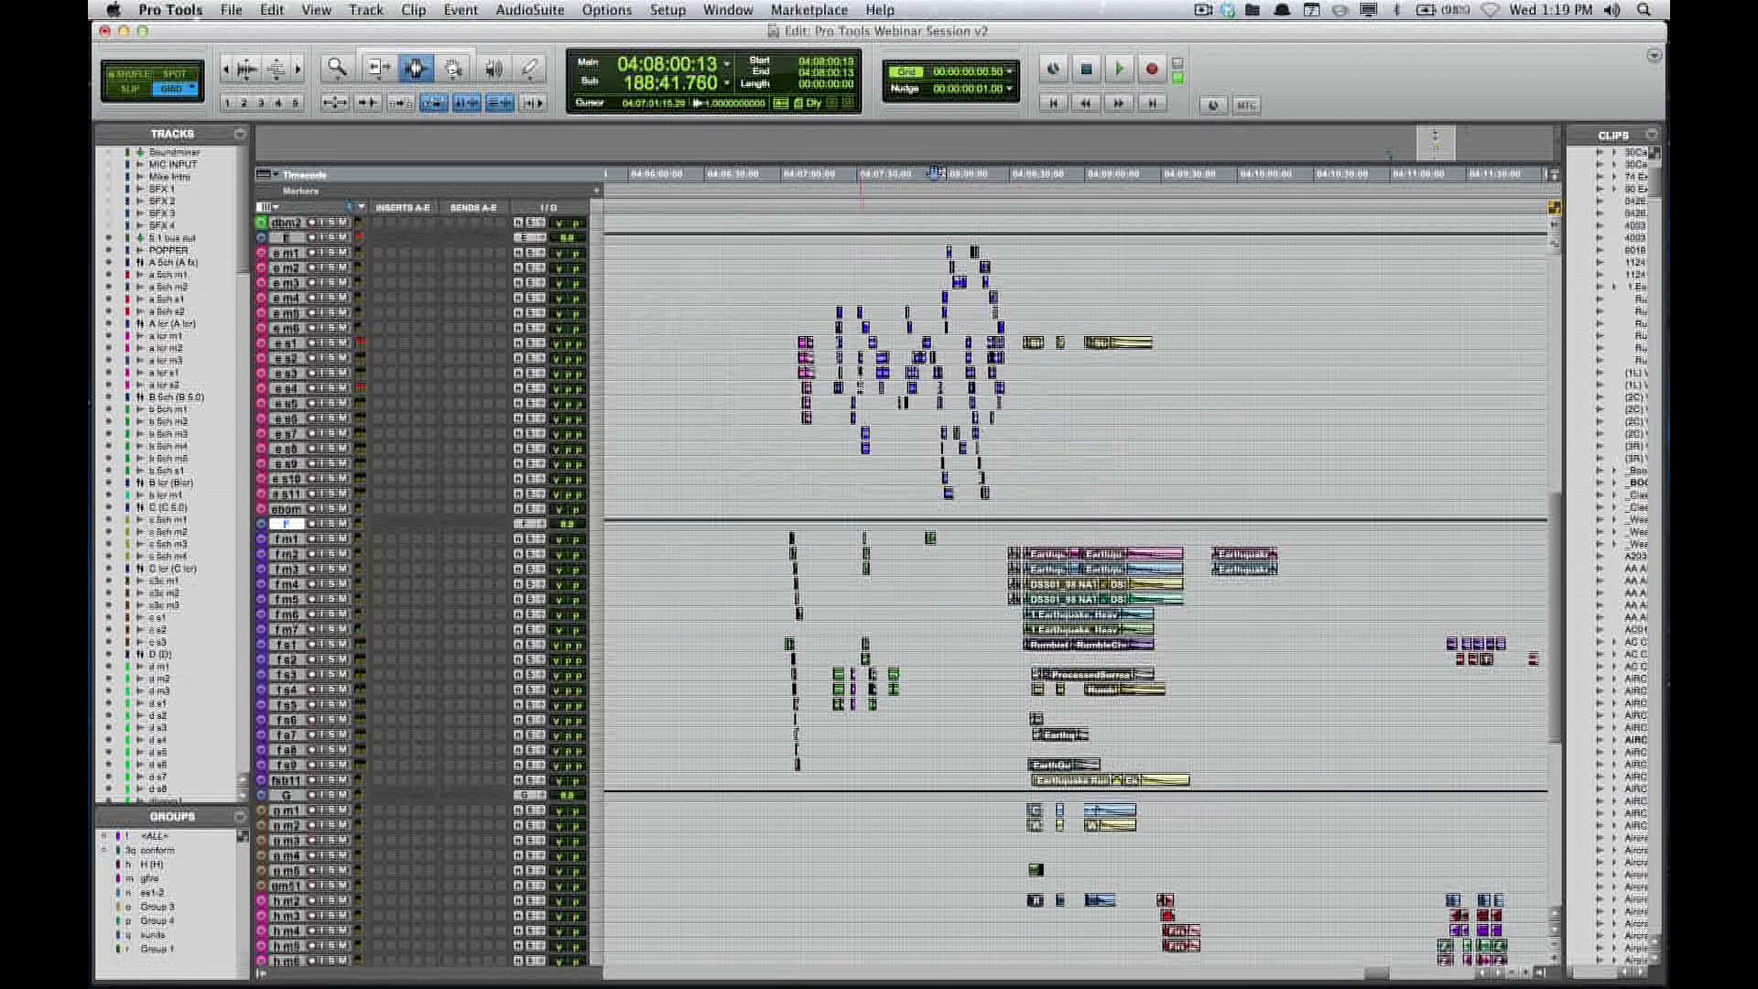
click(835, 313)
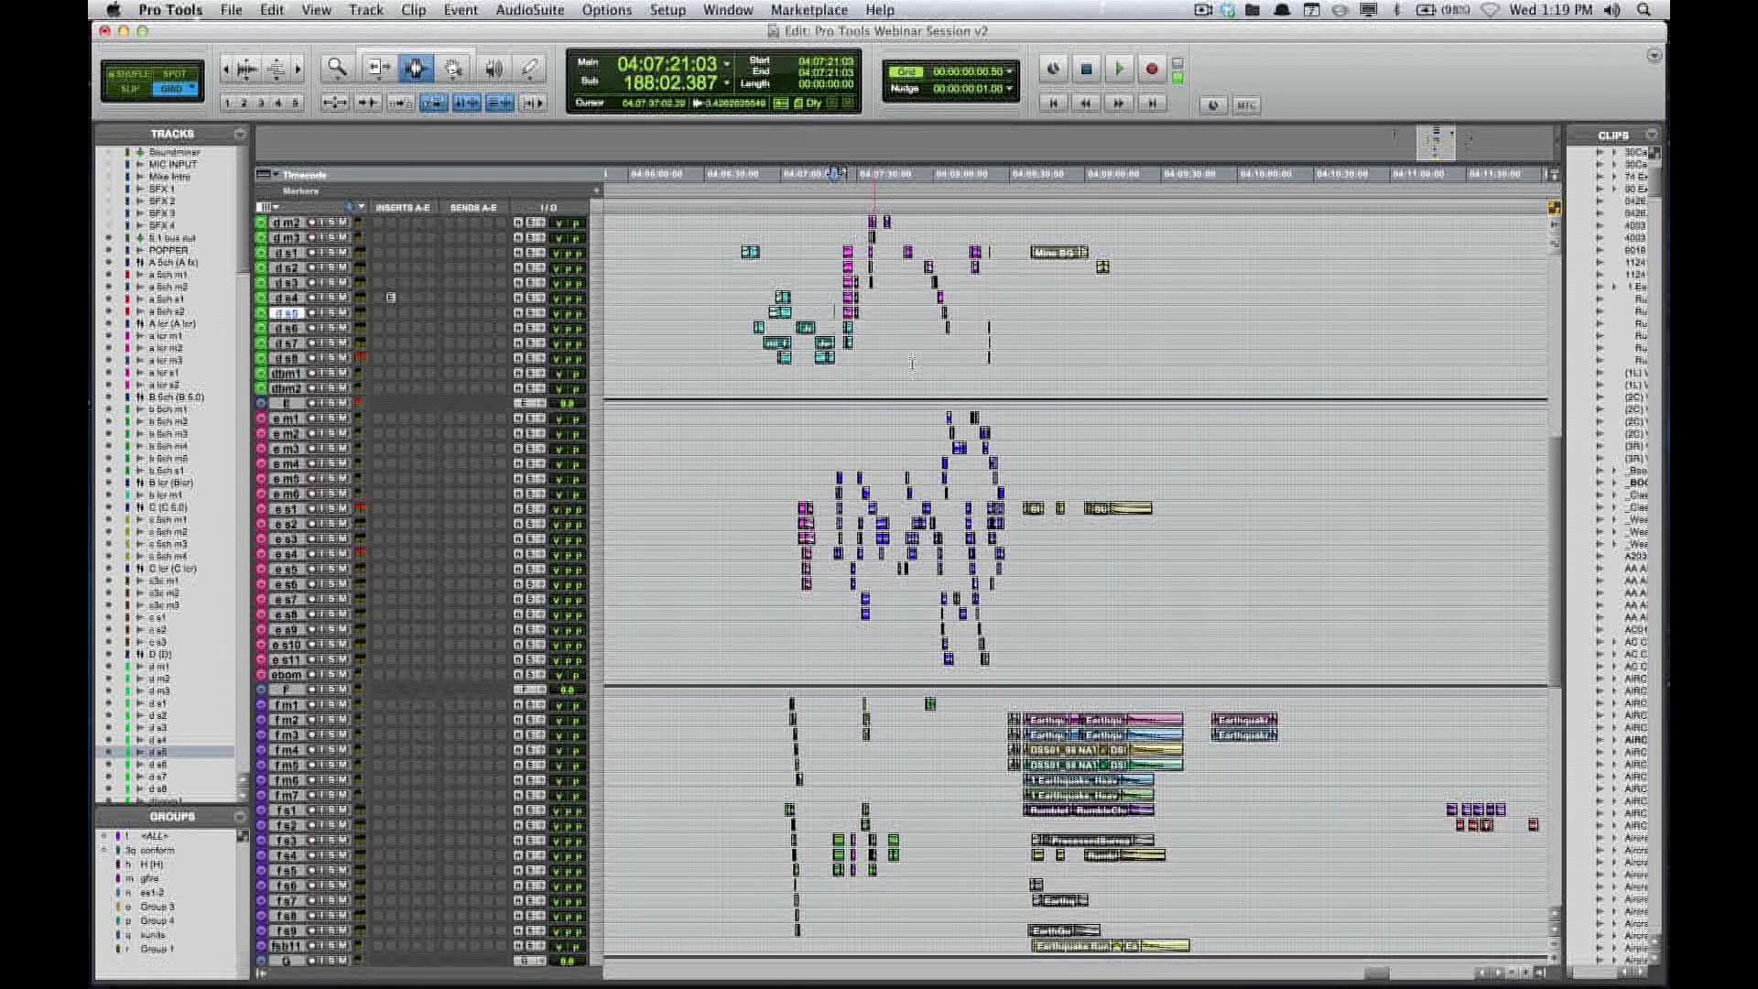
scroll(1055, 239, up, 1)
scroll(1055, 238, up, 17)
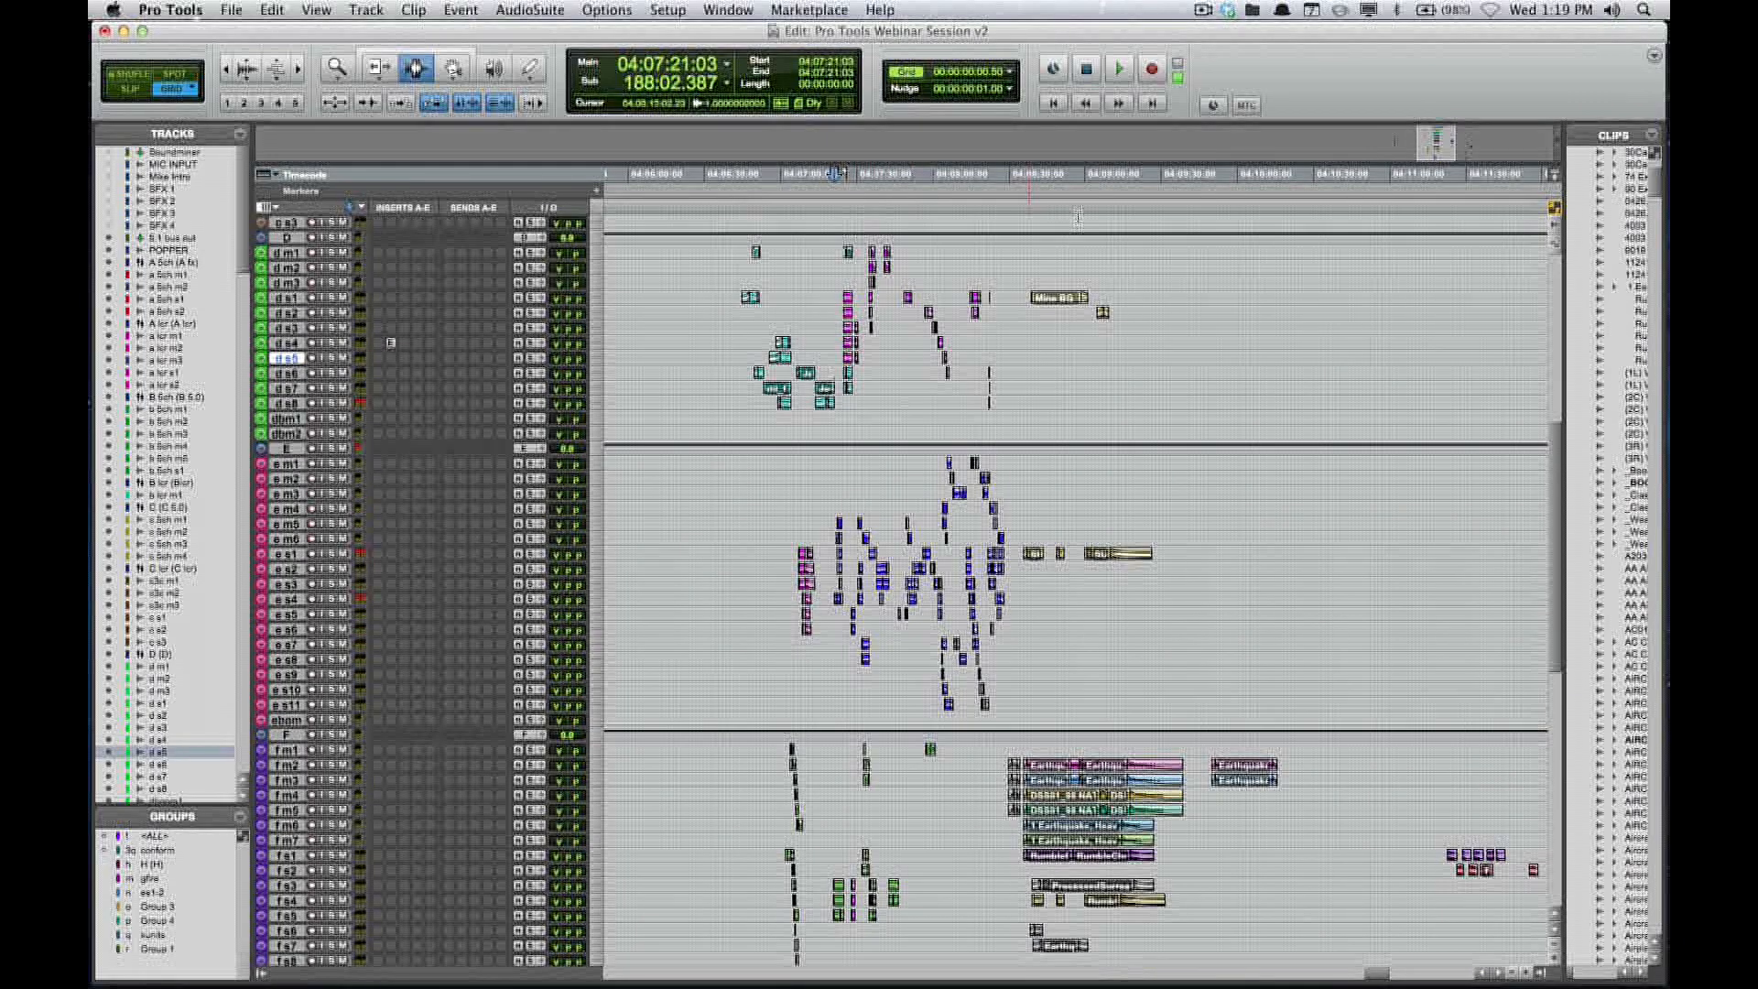
scroll(1002, 344, down, 20)
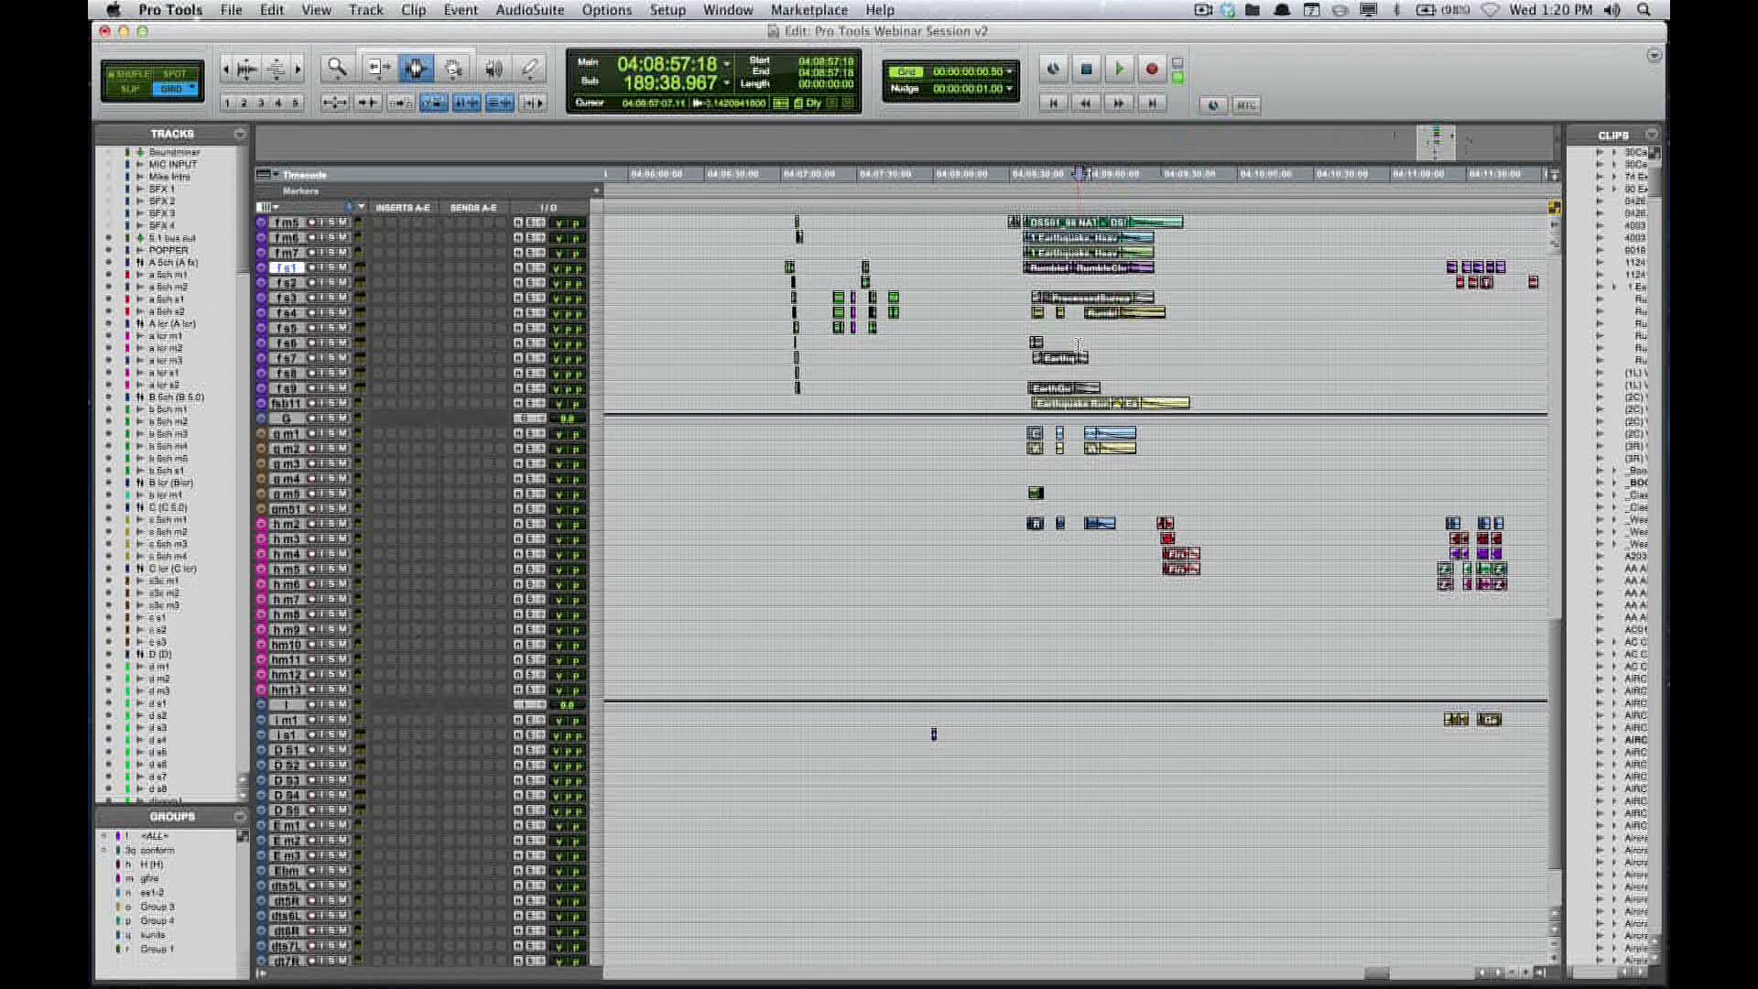
scroll(1079, 302, down, 4)
scroll(1078, 344, up, 15)
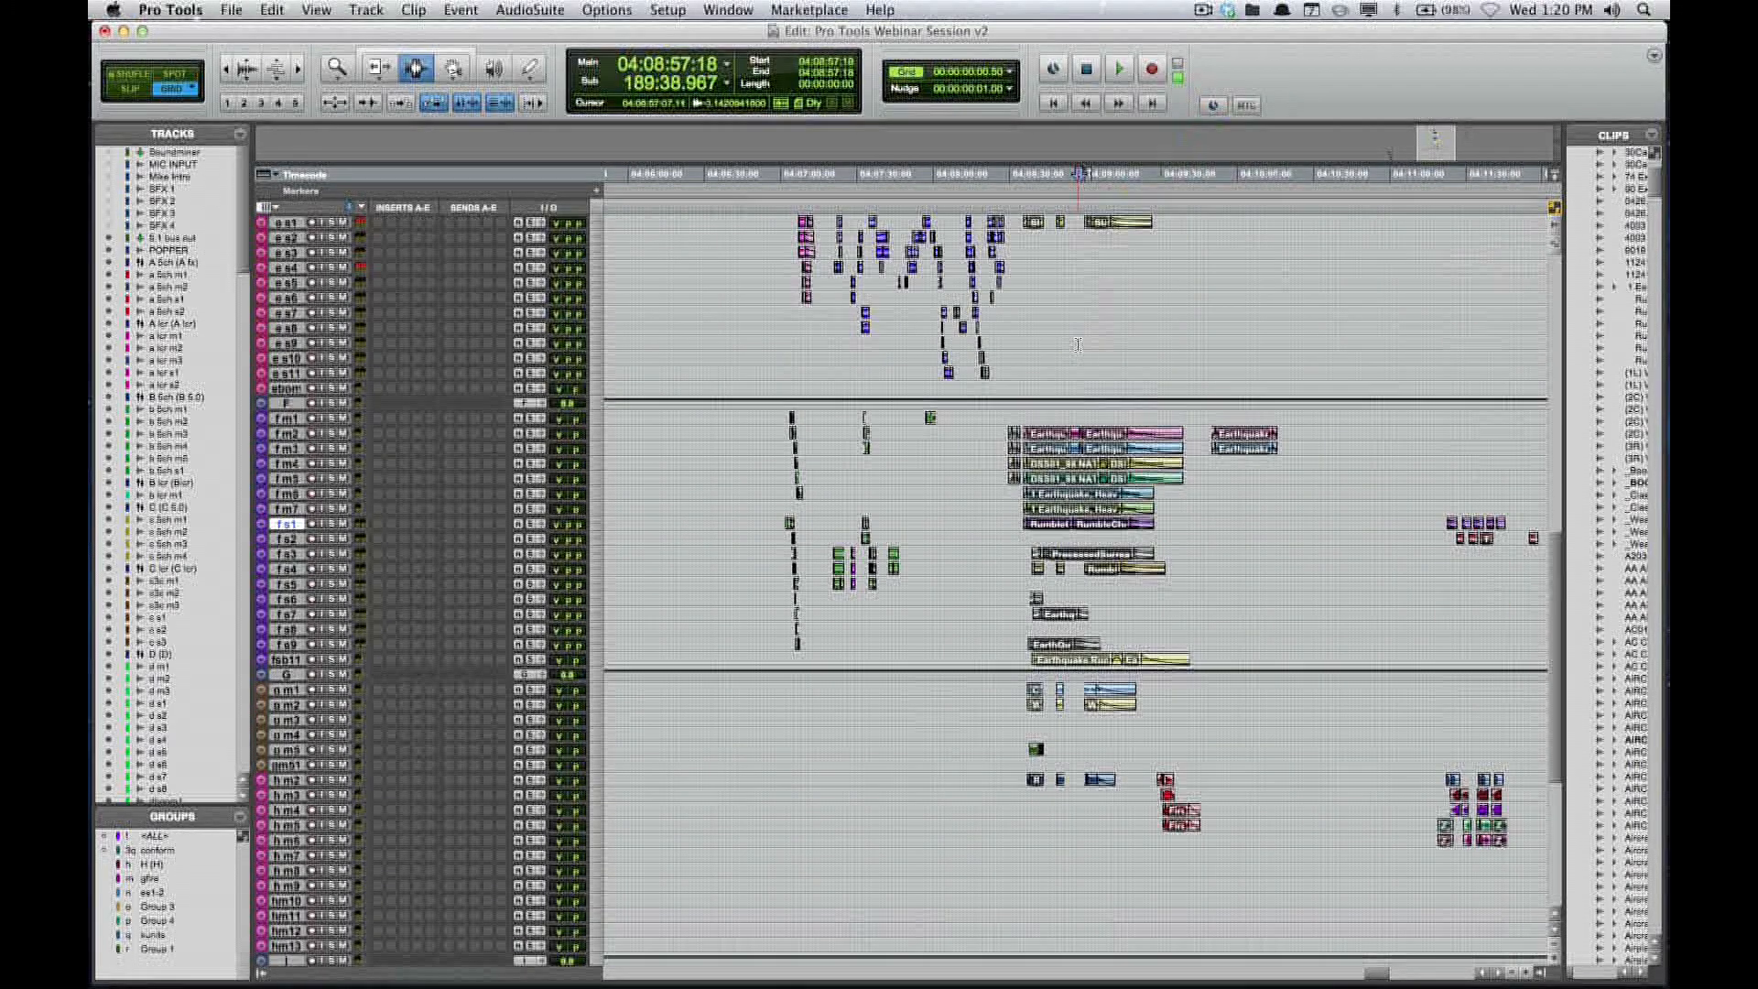
scroll(1078, 344, up, 8)
key(r)
key(r)
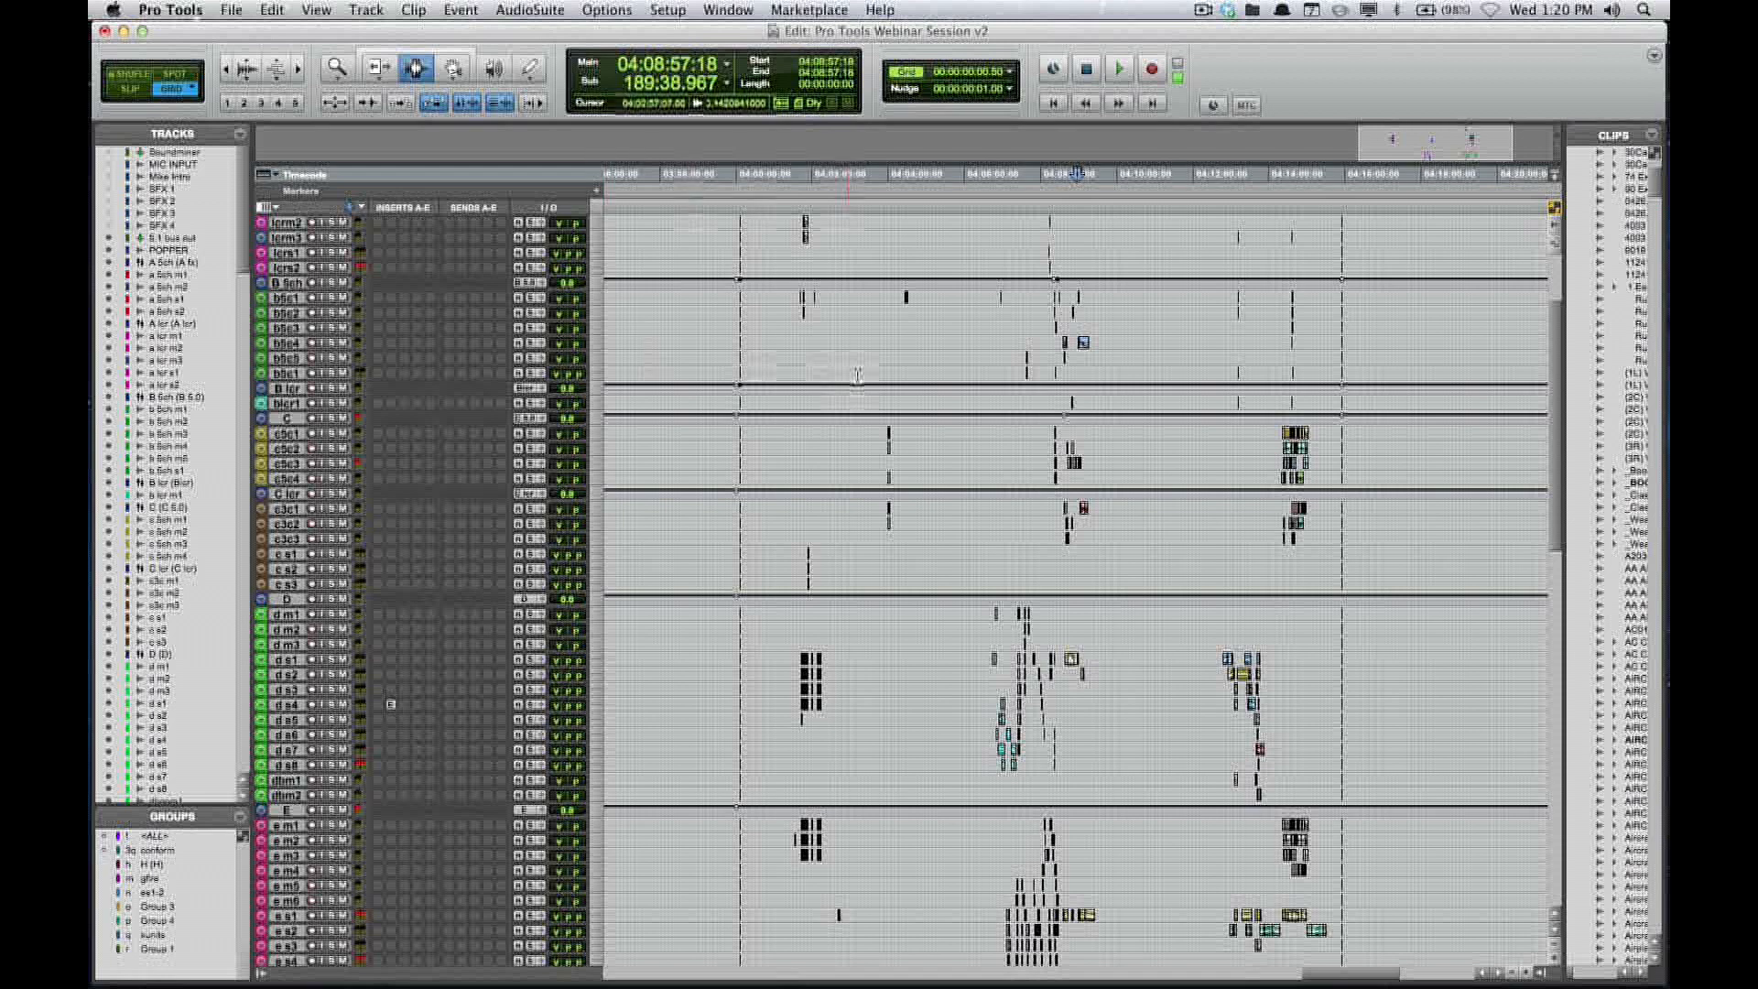
- Open the System Usage window and place it above the timeline, clear of the tracks
click(676, 13)
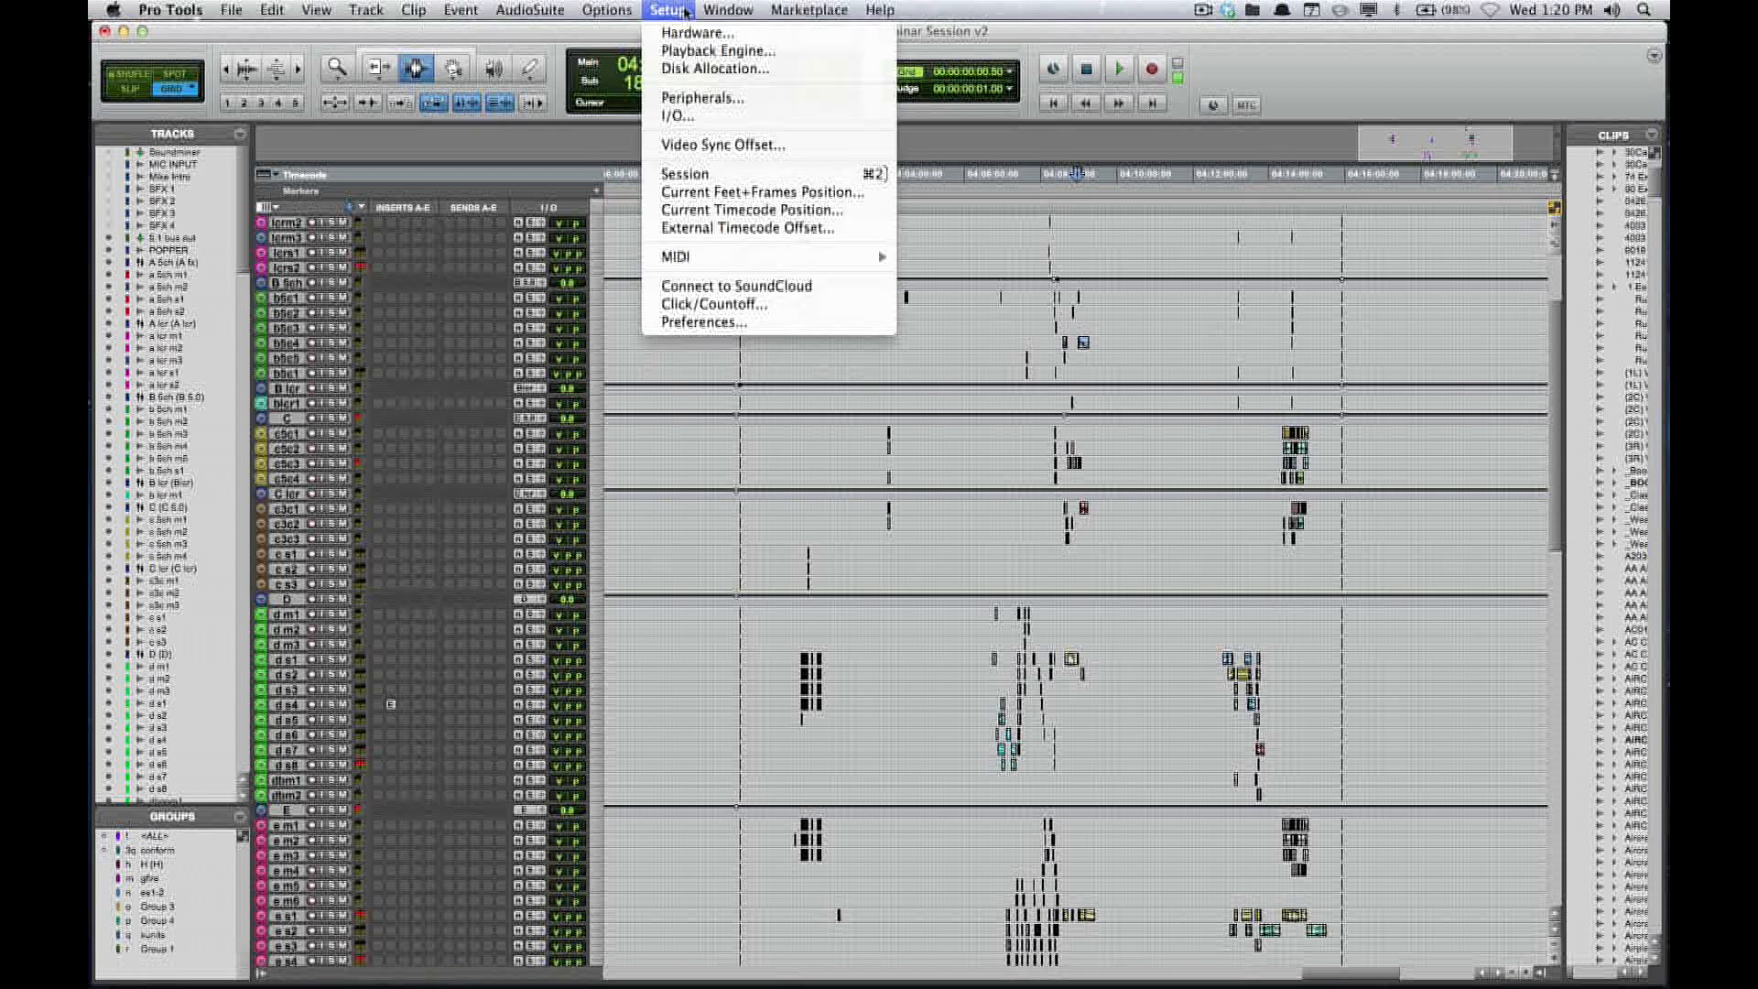
mouse_move(727, 13)
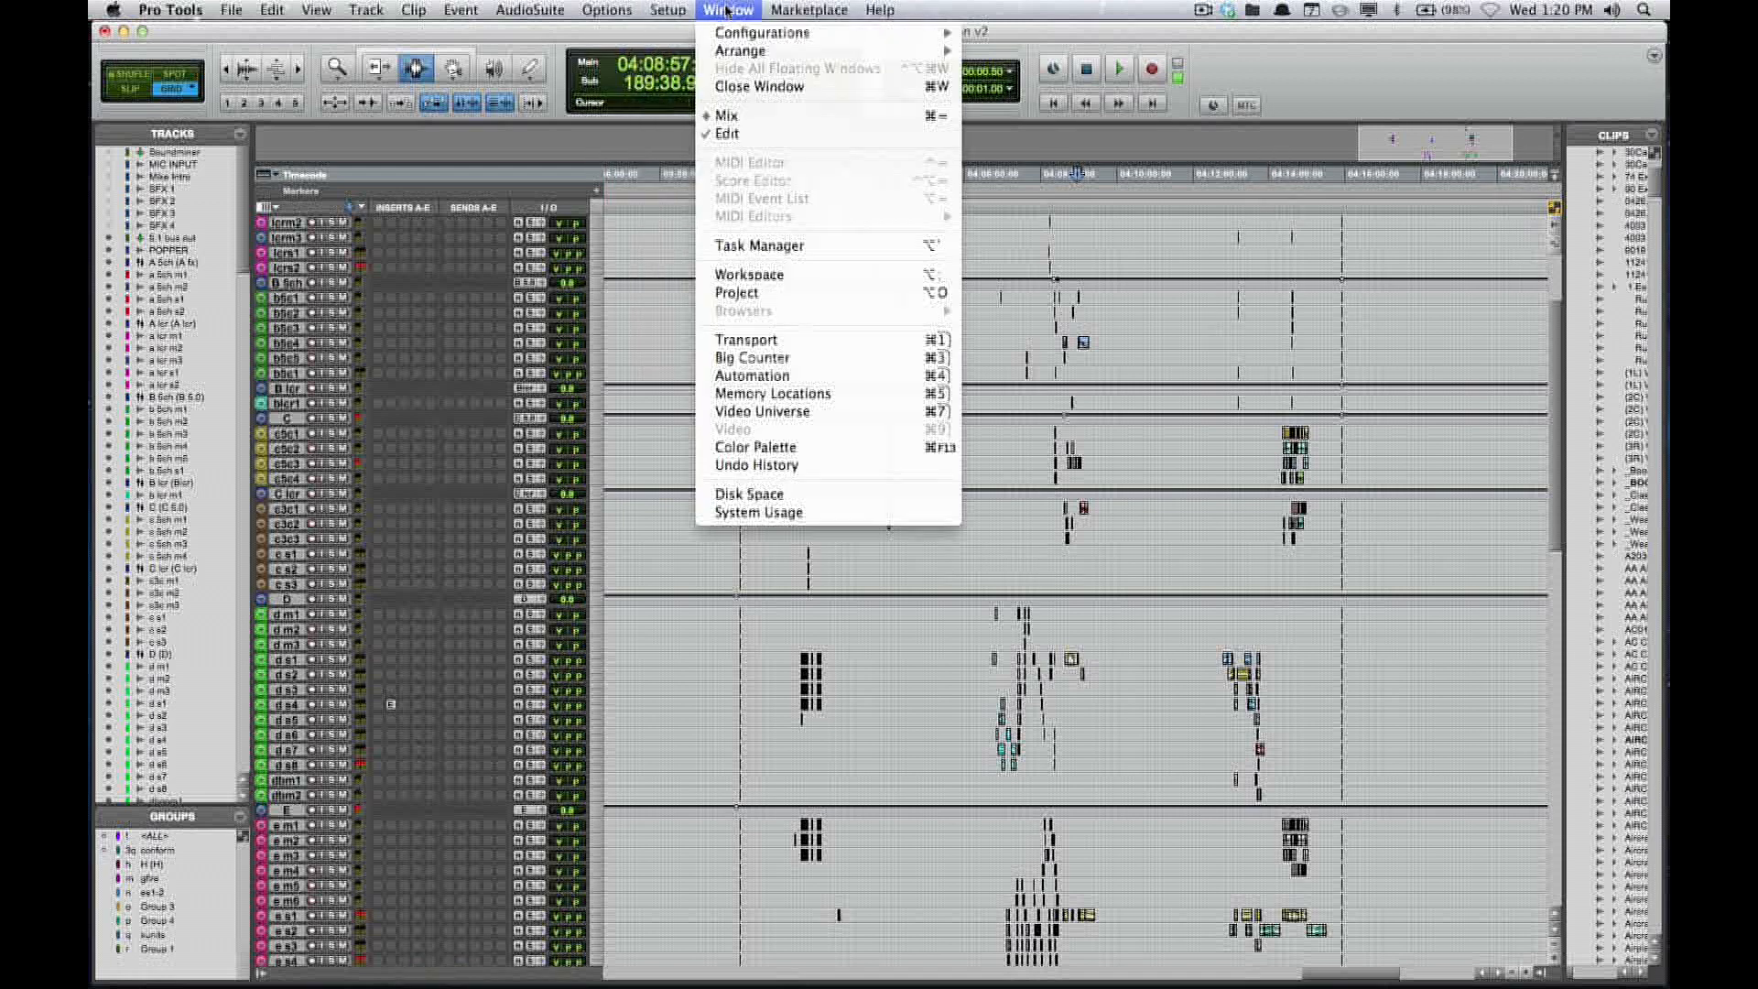
click(795, 514)
drag(1403, 160, 1368, 48)
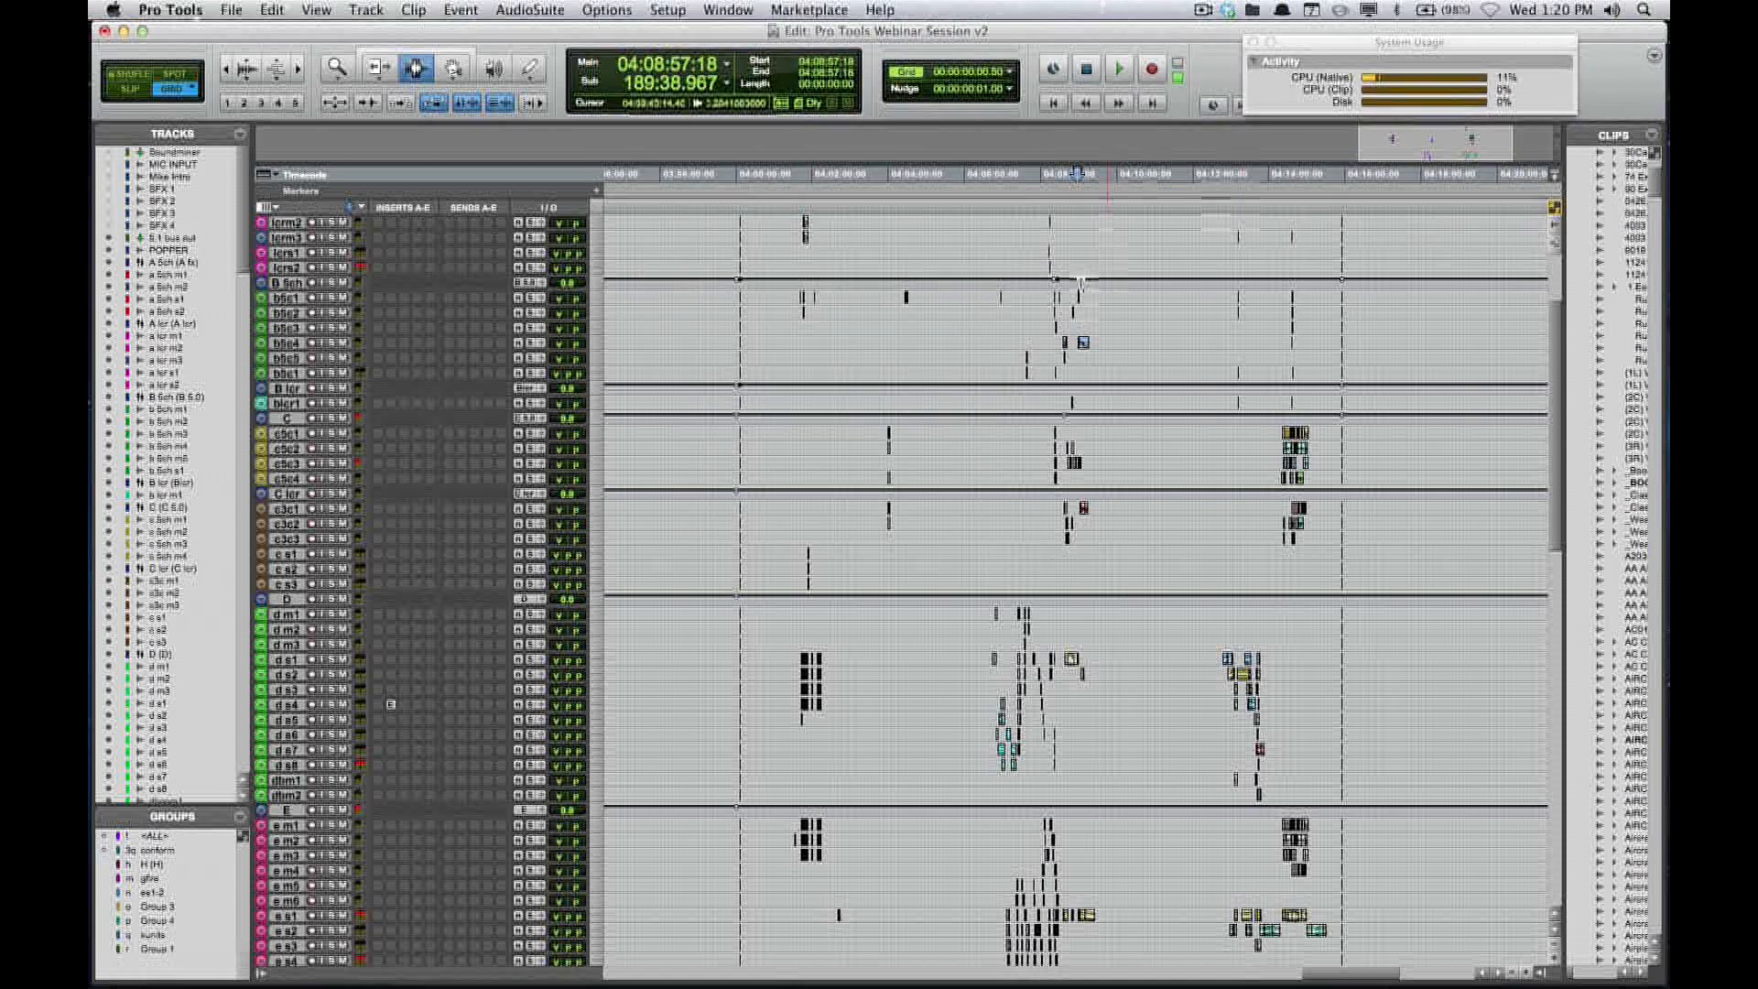
- Try to play the effects tracks from 04:07:34:25 and dismiss the DAE error
click(832, 478)
click(1025, 943)
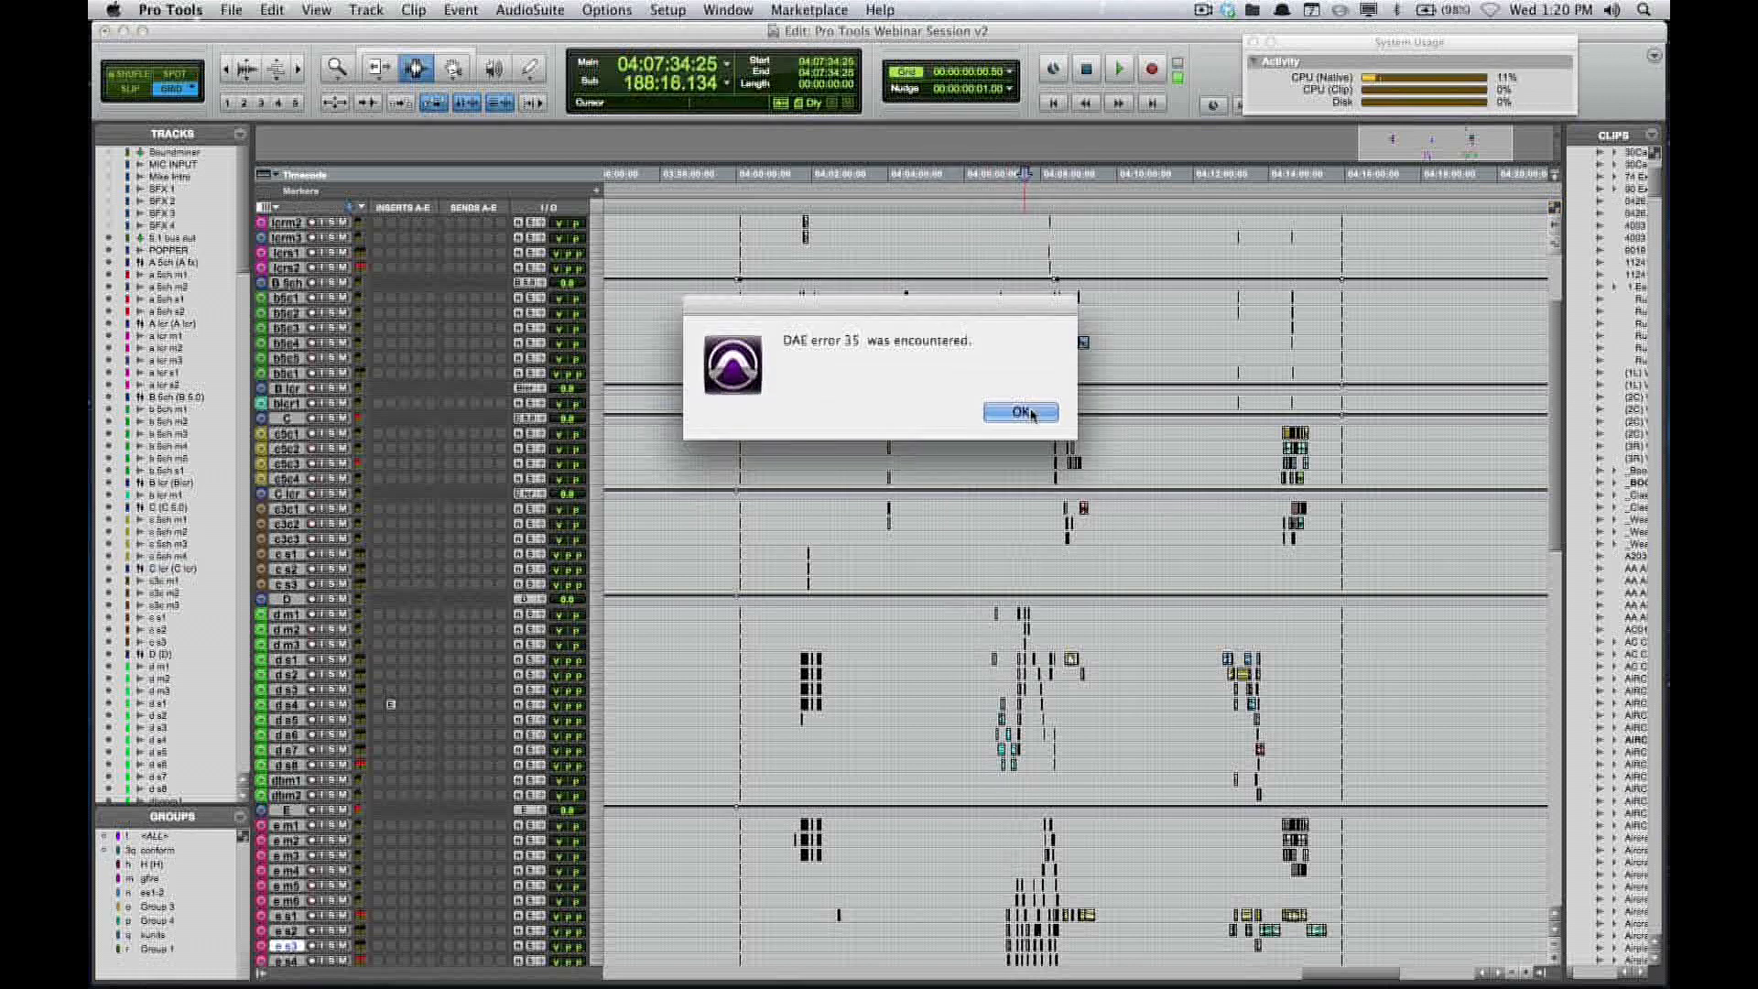
click(1021, 412)
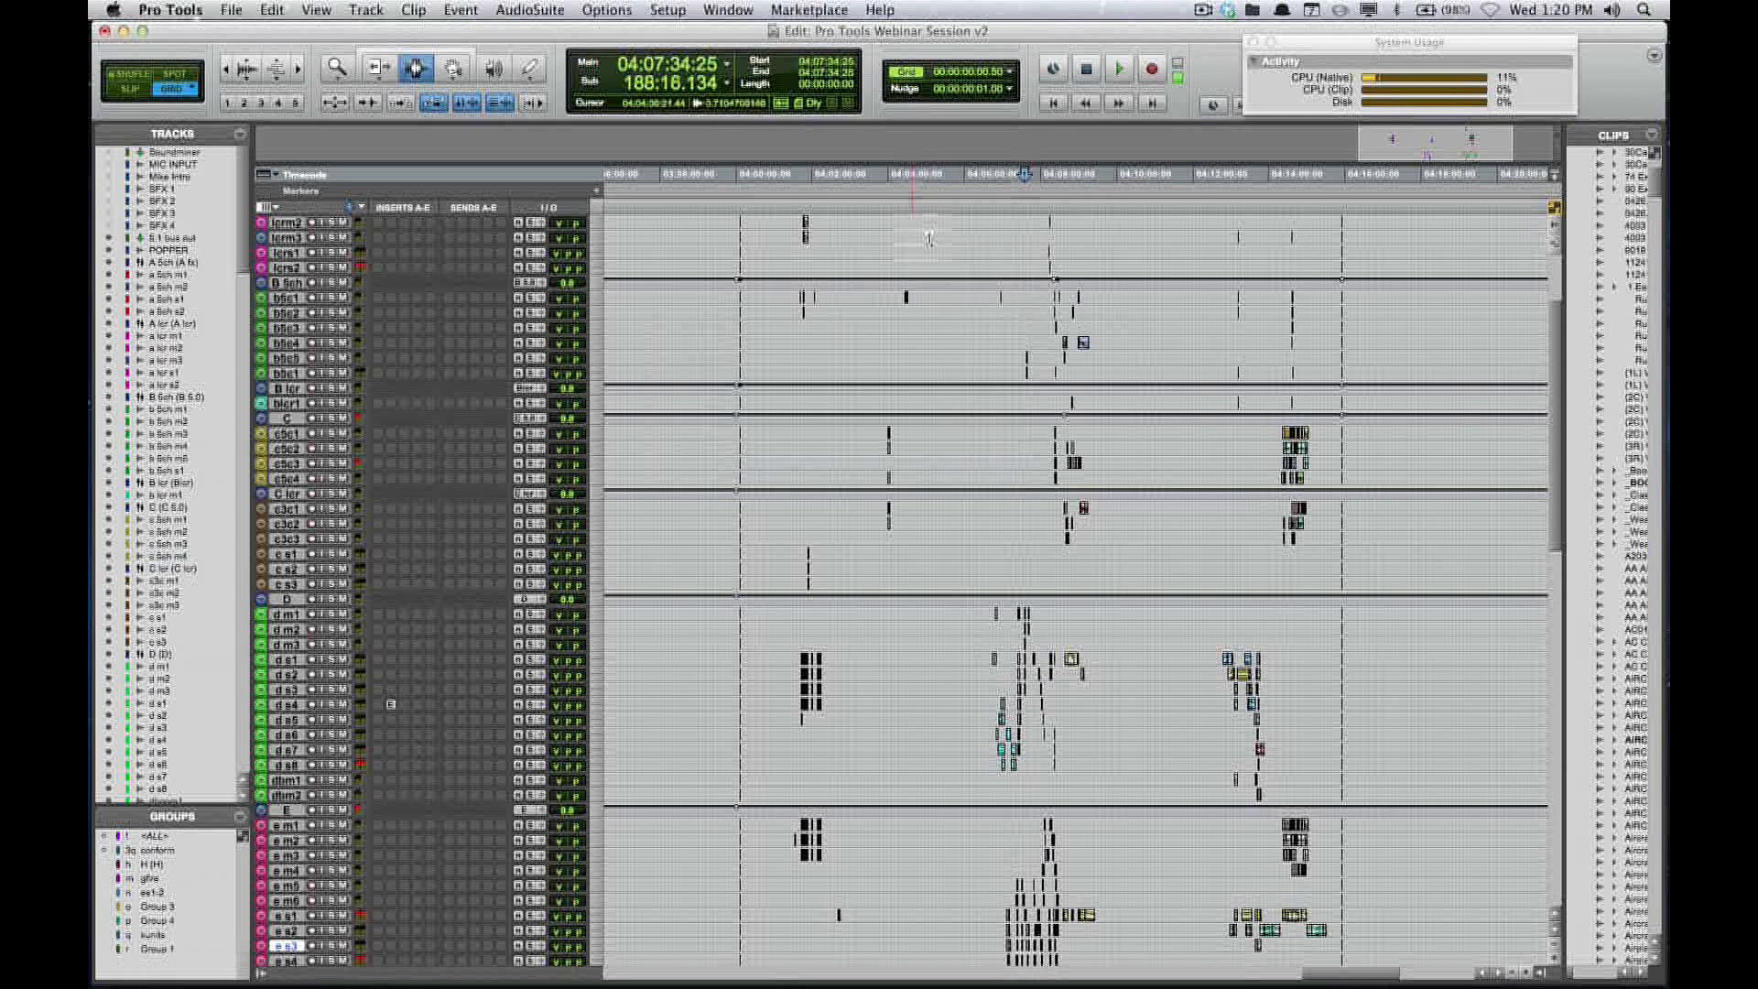
- Switch to Finder, go to the parent Pro Tools folder, check the contents of OLD Projects, and return to Pro Tools
key(super+Tab)
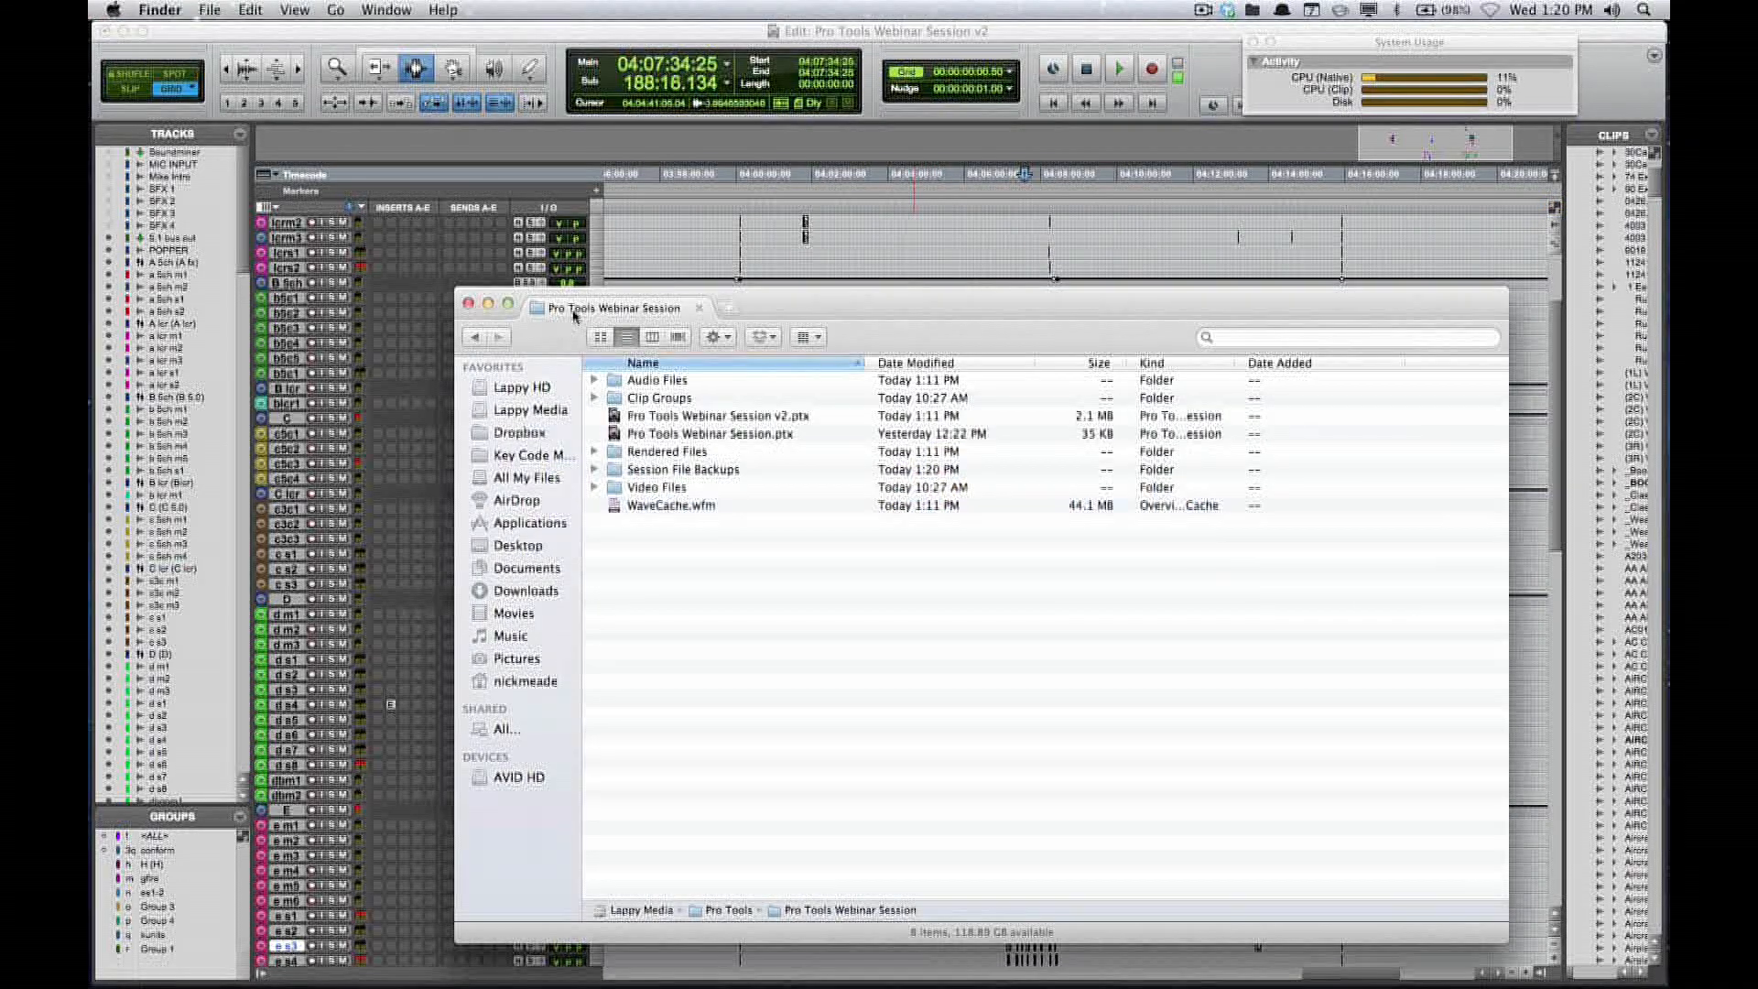
super+click(632, 308)
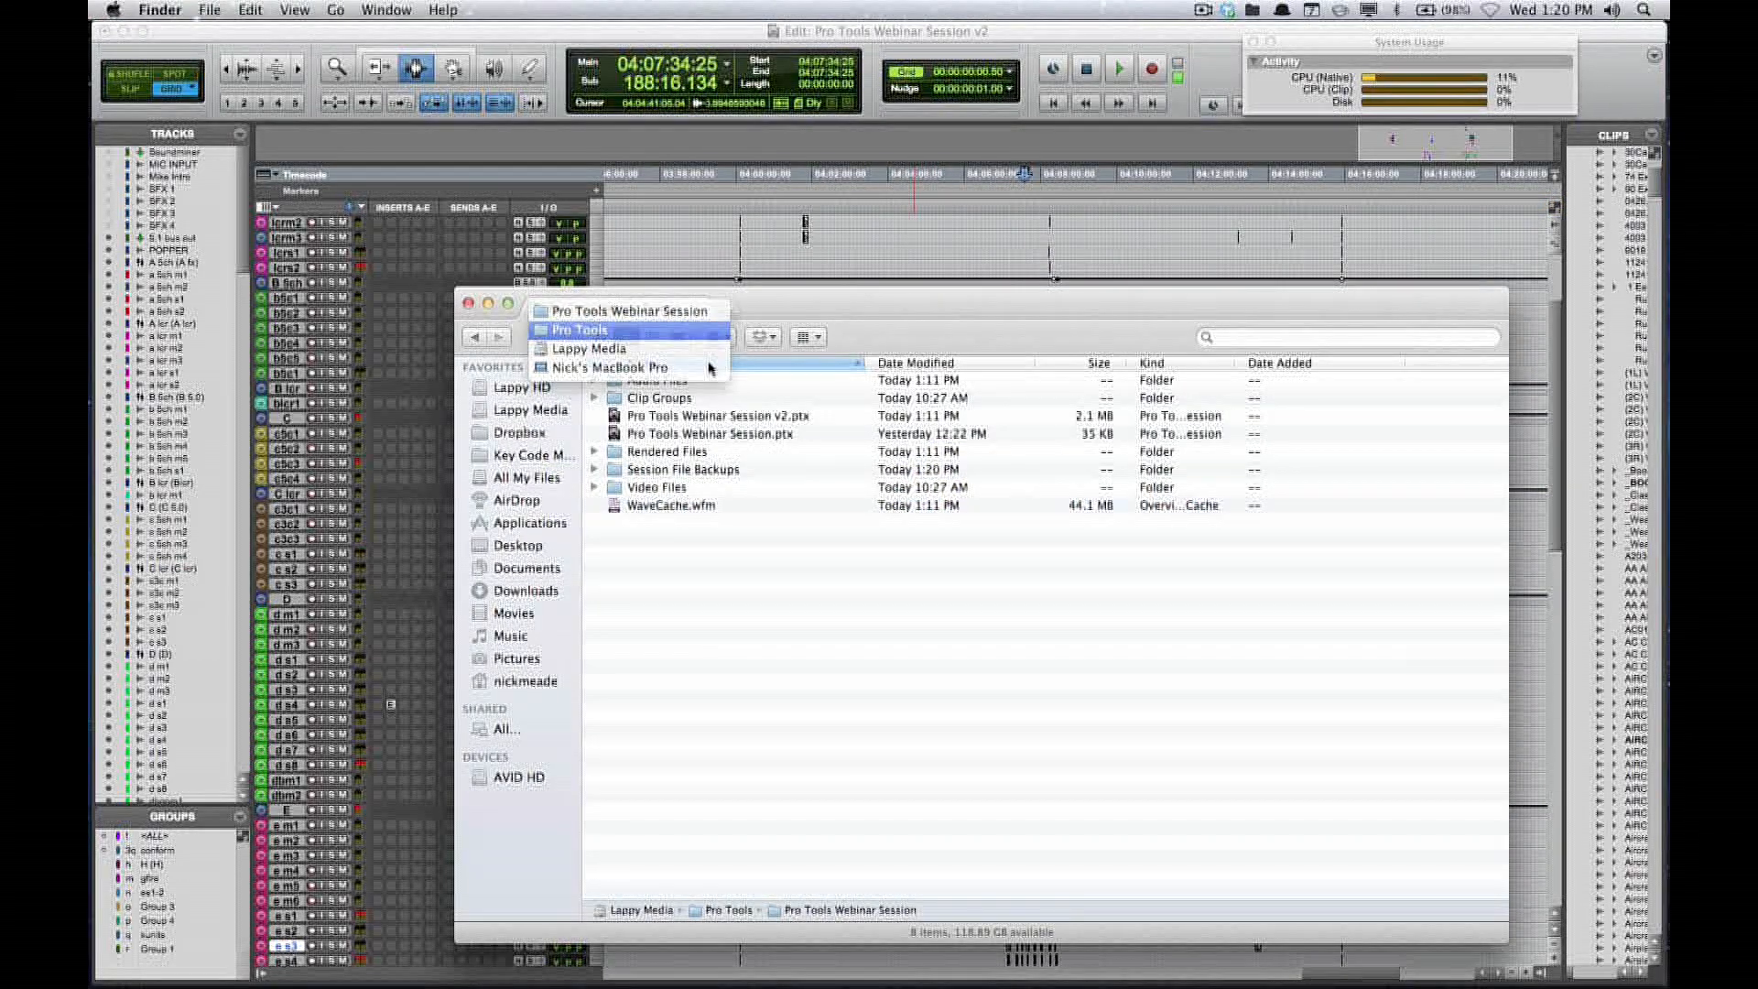
click(631, 330)
click(592, 399)
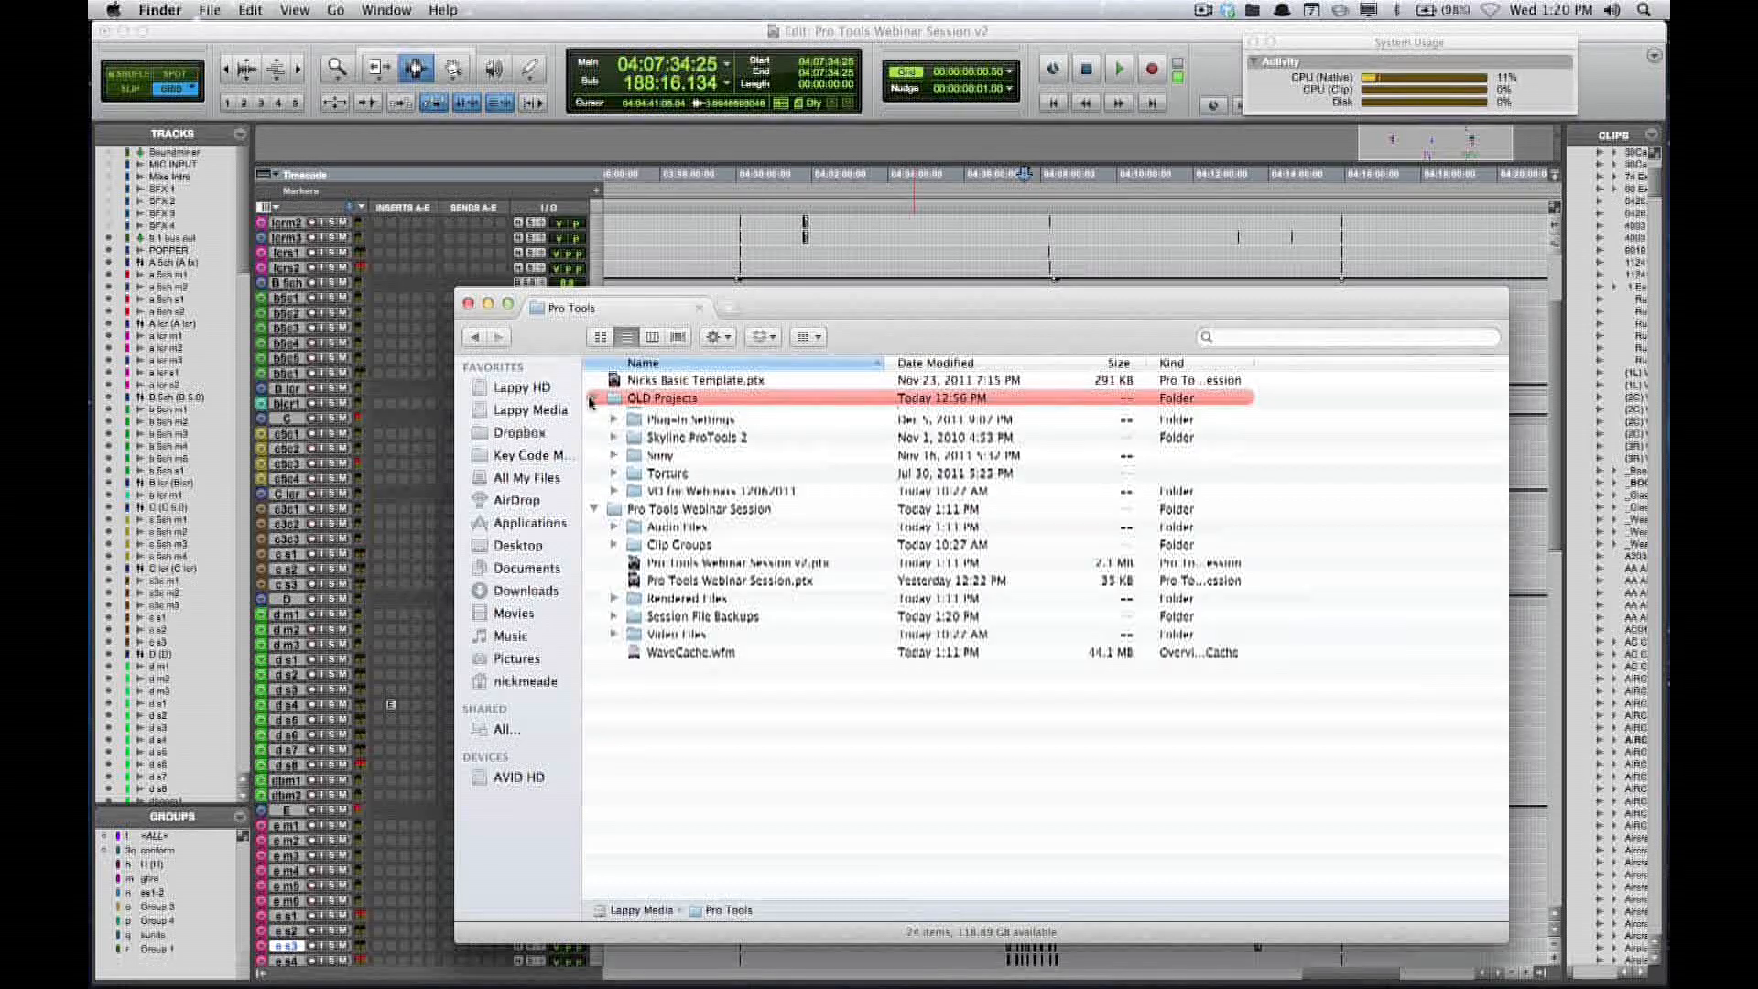
click(593, 399)
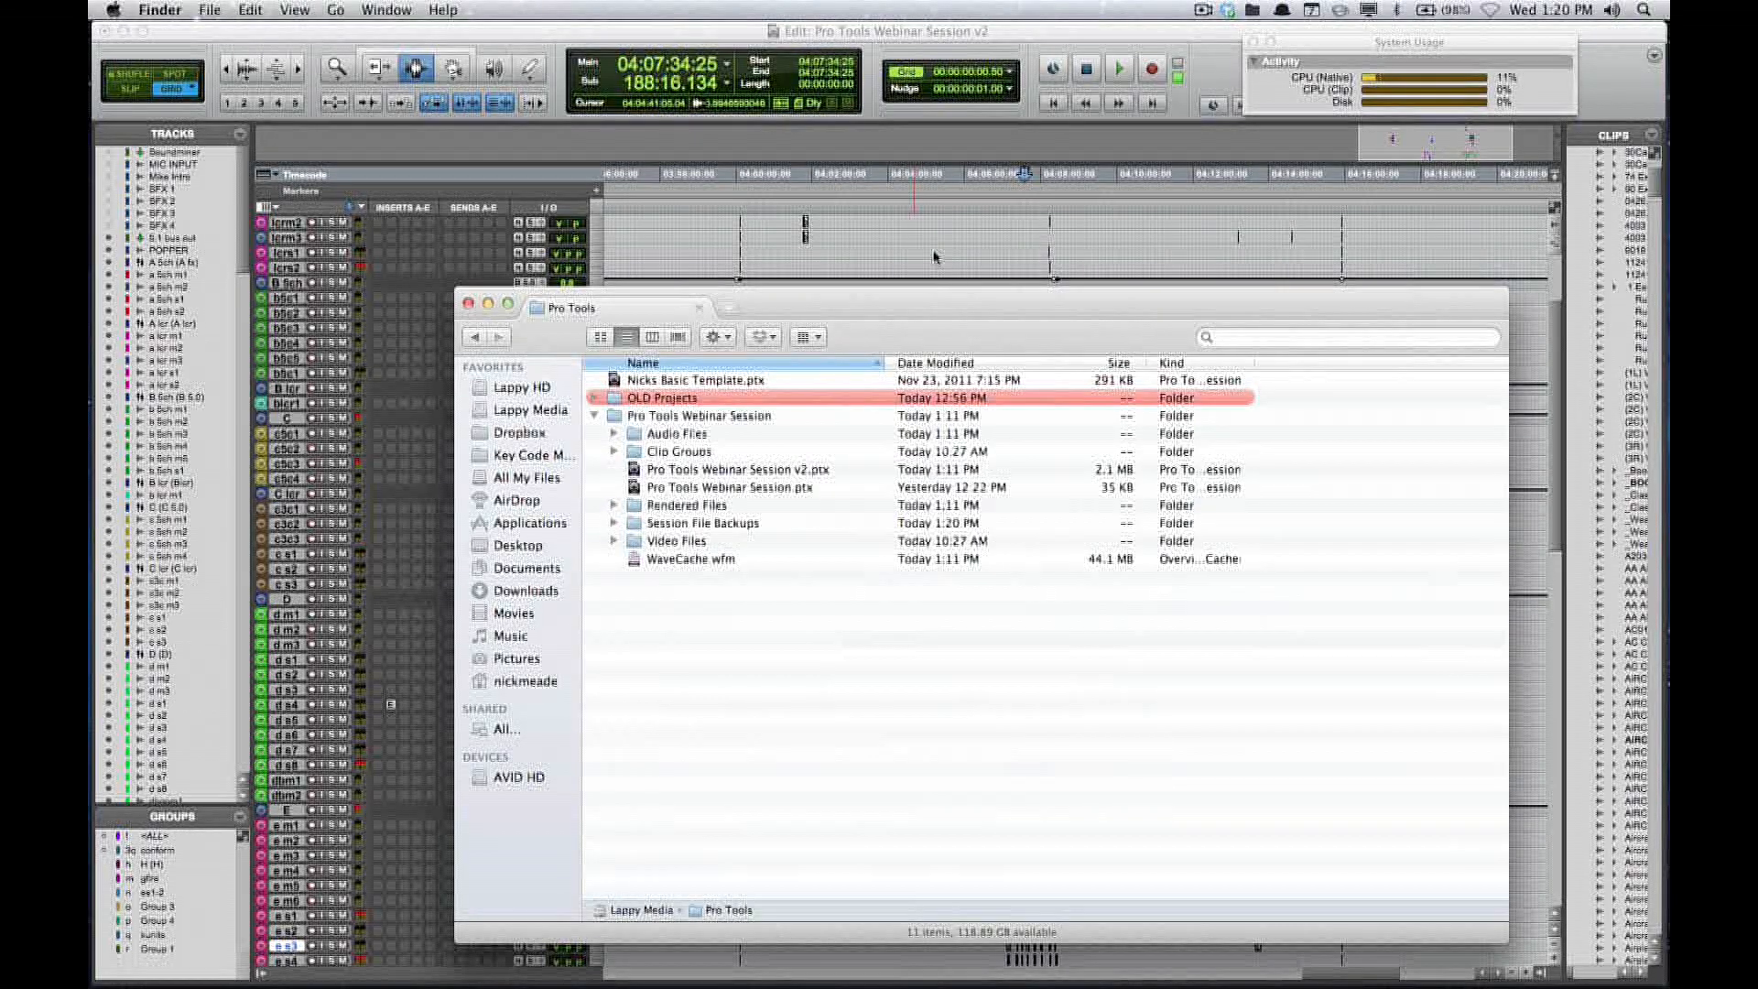
key(super+Tab)
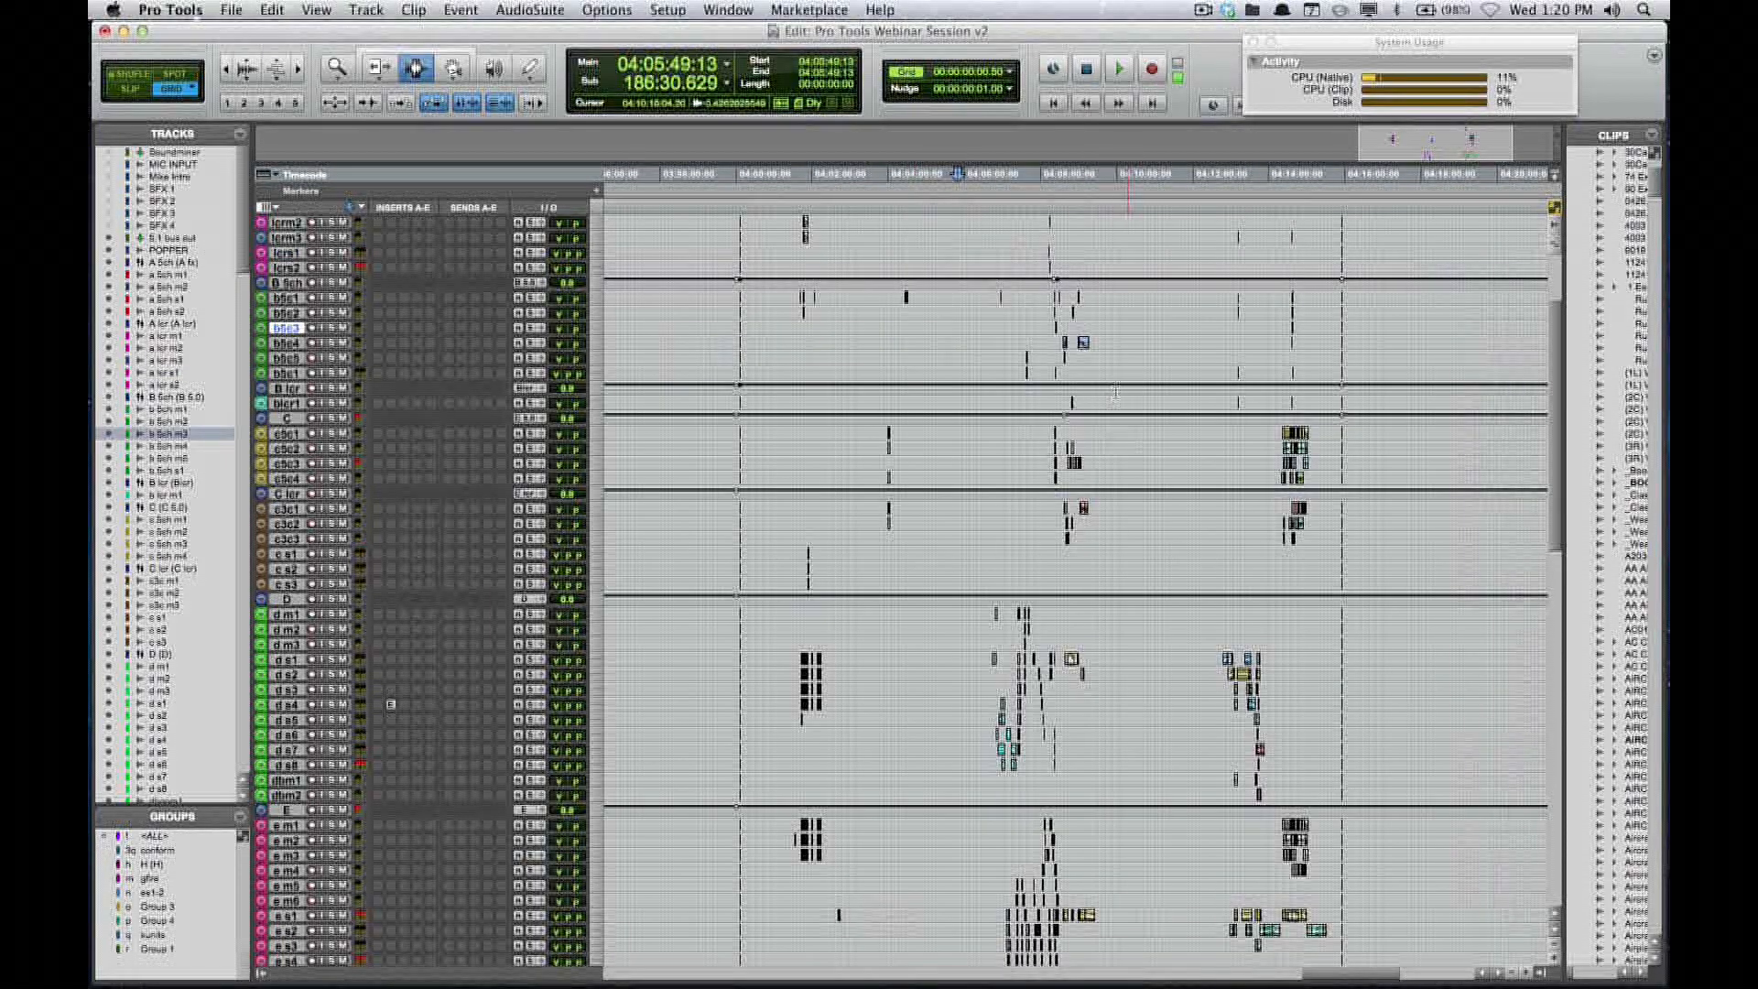
- Try playback from 04:07:52:20 on the effects tracks and dismiss the DAE error
click(967, 418)
click(1035, 466)
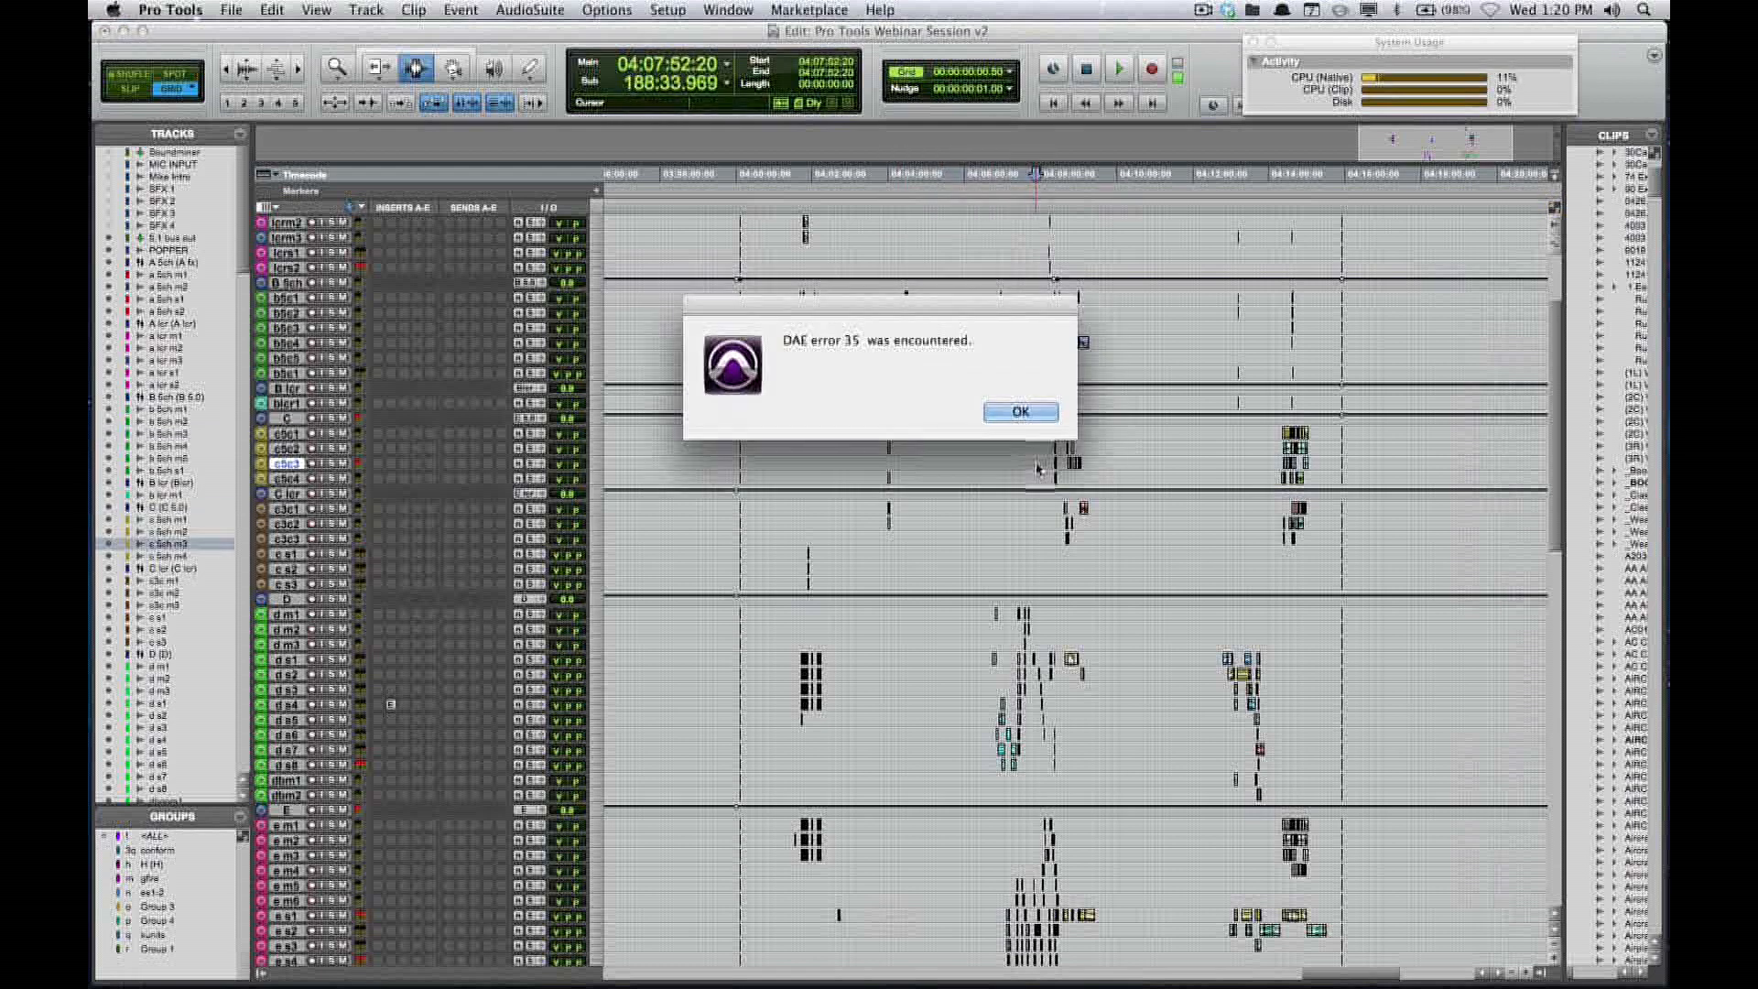
click(1020, 411)
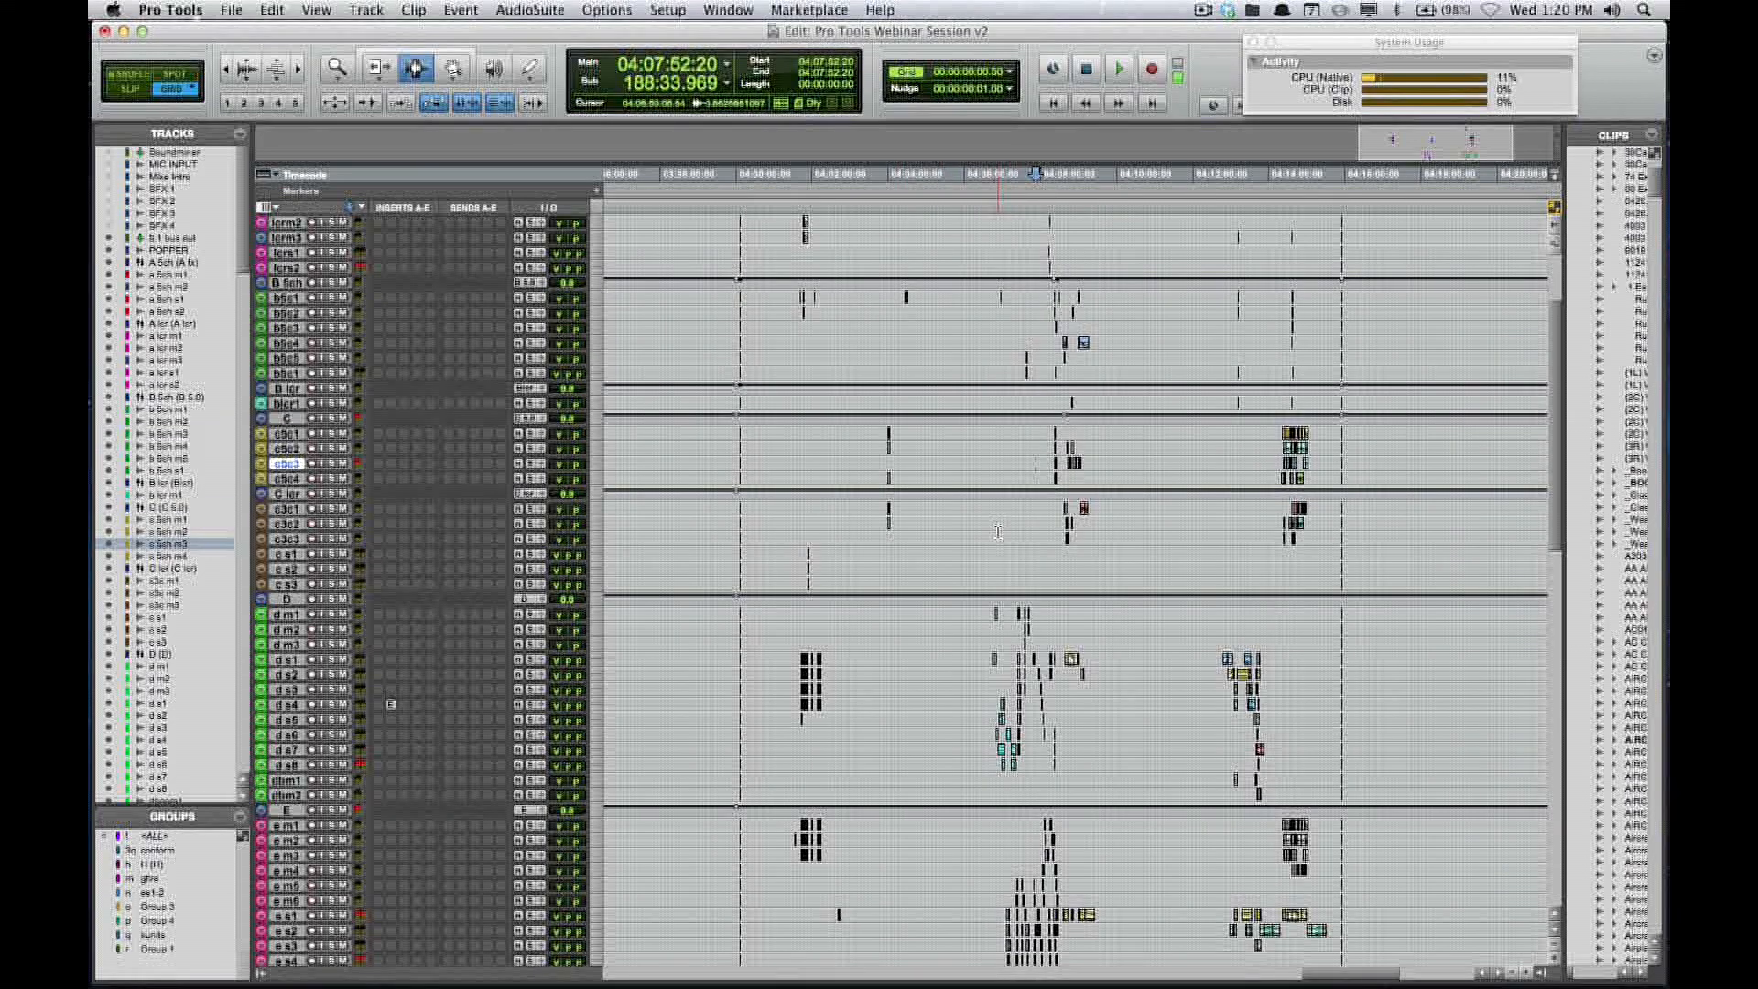
- Look through the layered effects tracks and check the computer's specifications in About This Mac
scroll(998, 531, down, 10)
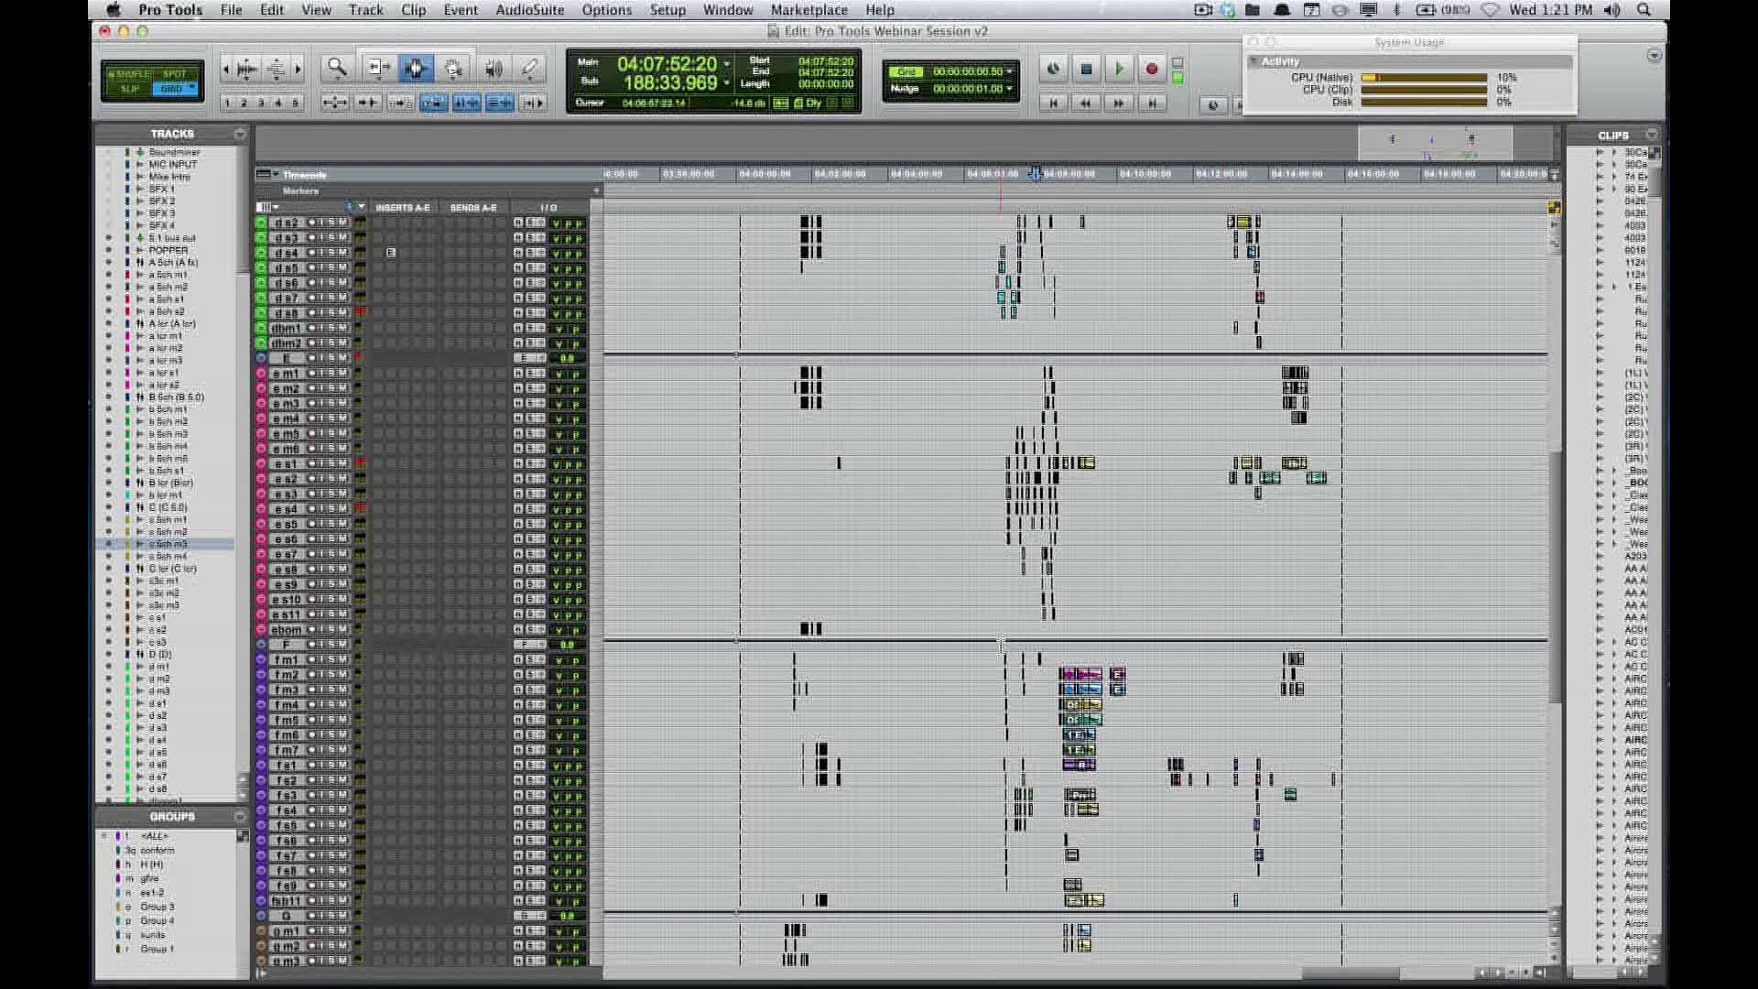
scroll(1007, 631, down, 10)
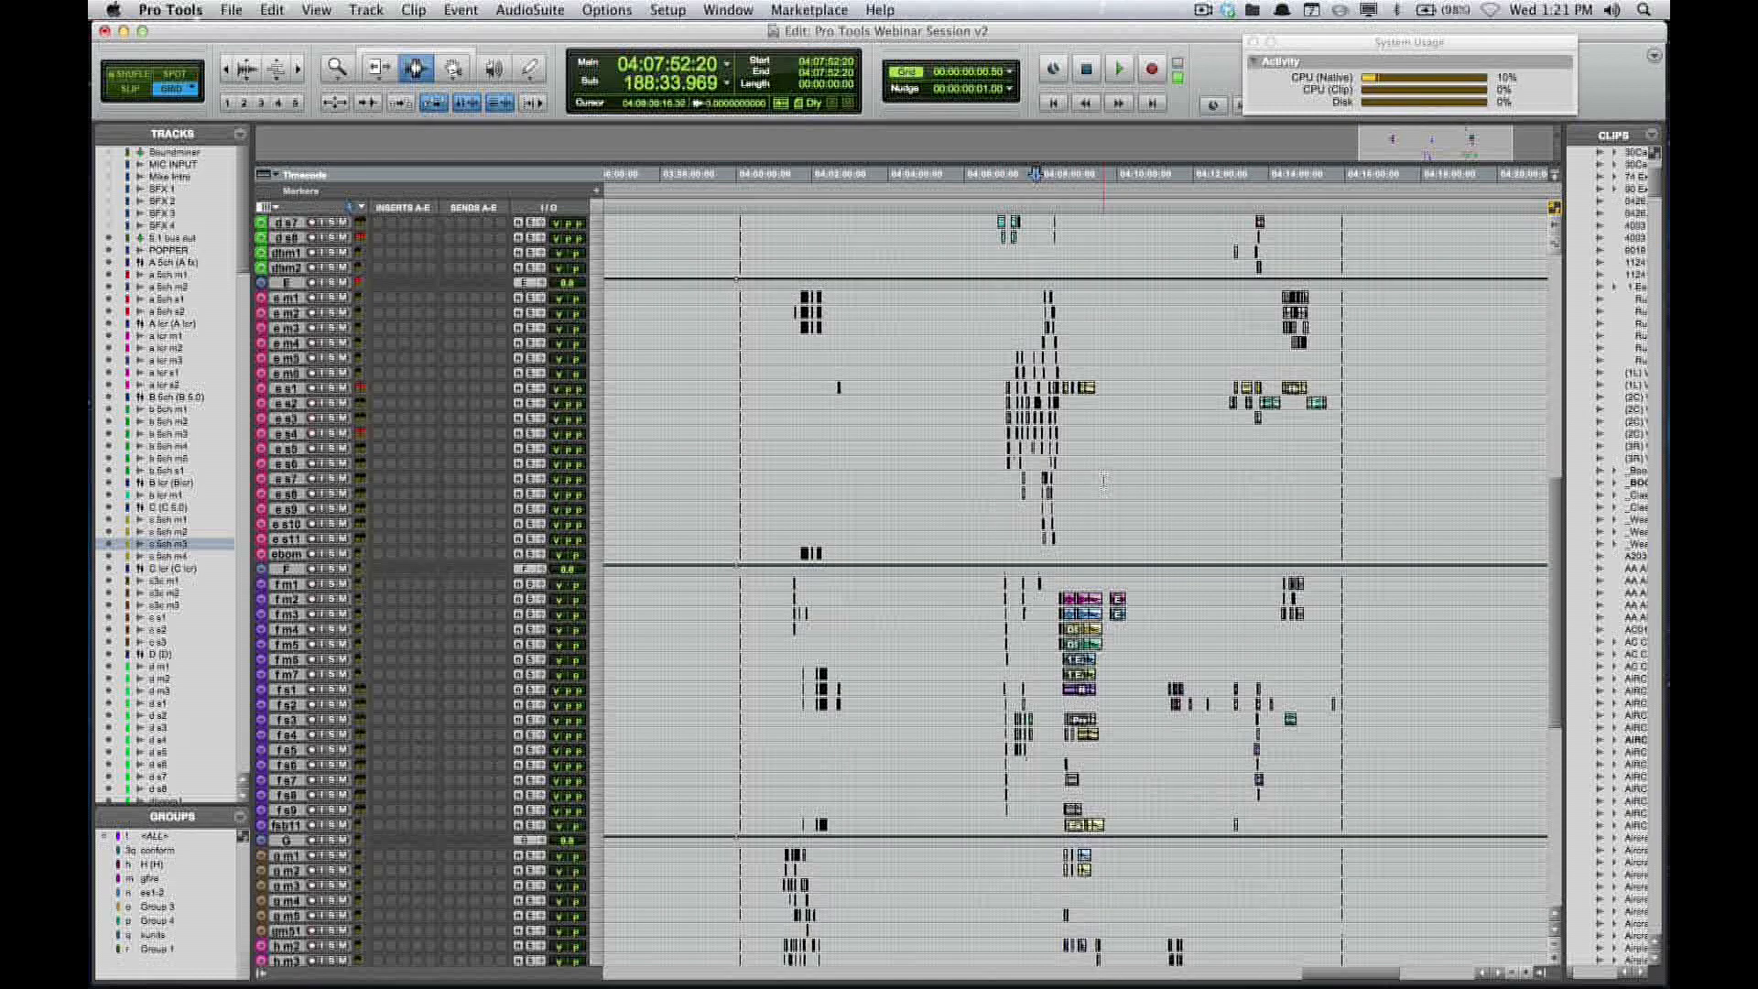
scroll(1103, 478, up, 10)
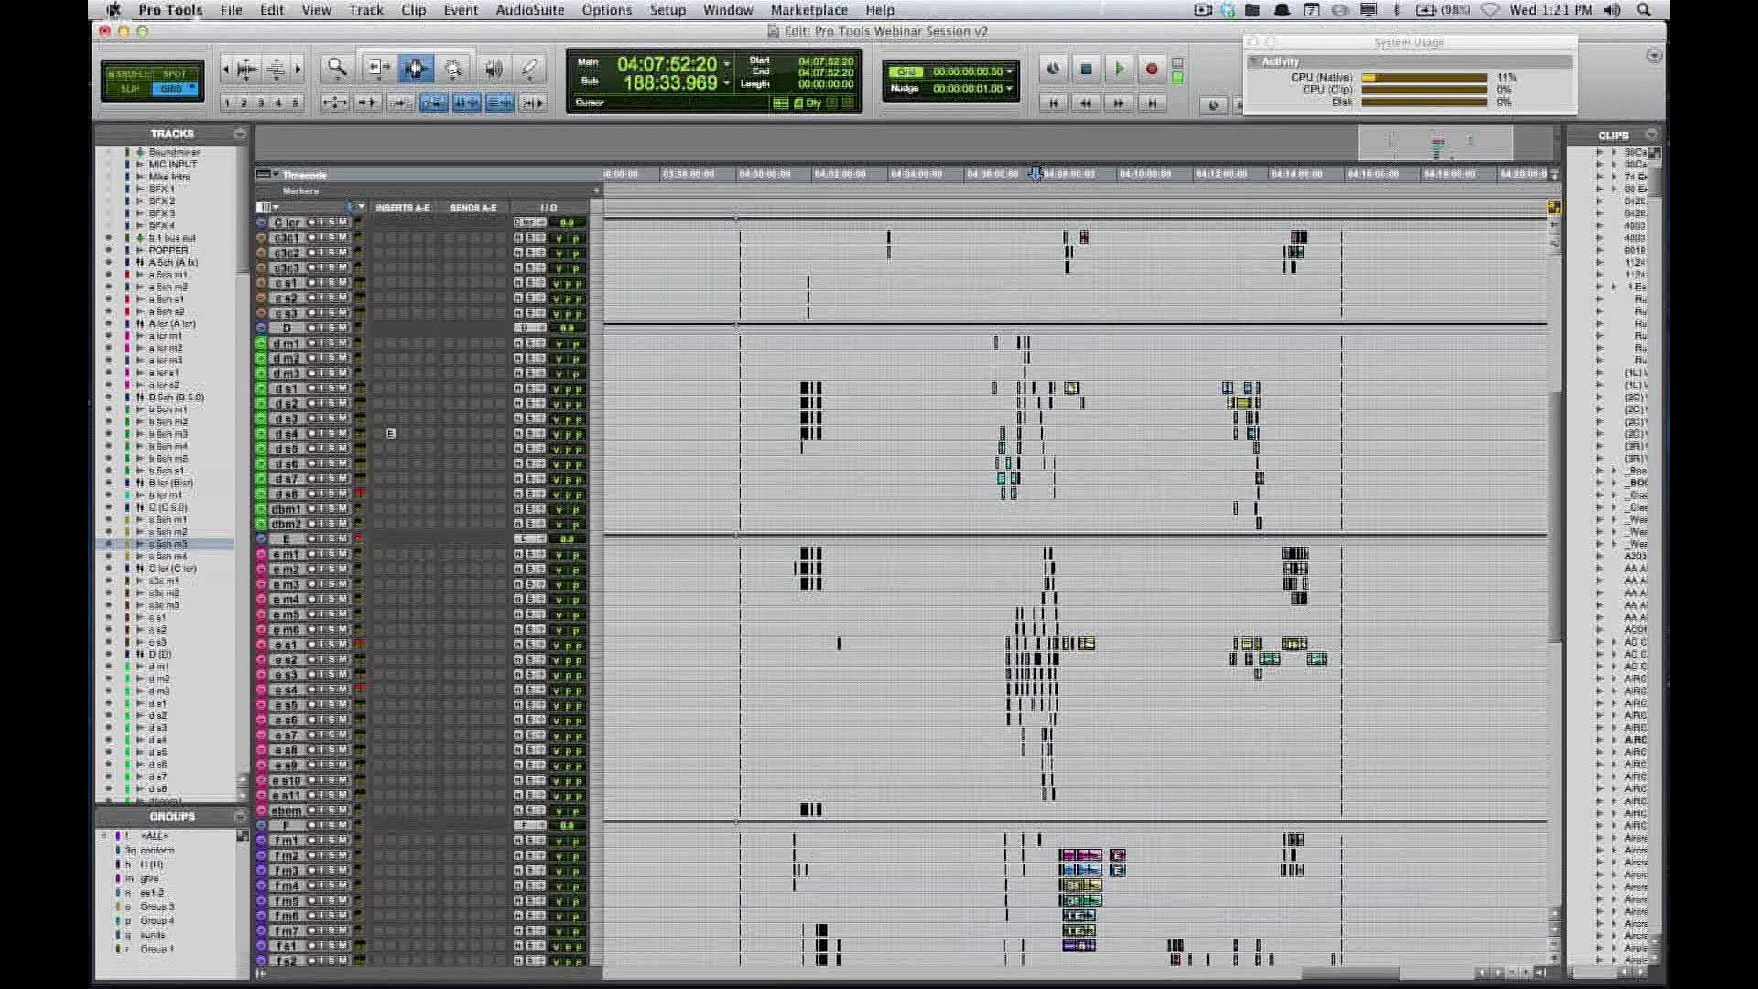
click(112, 10)
click(146, 42)
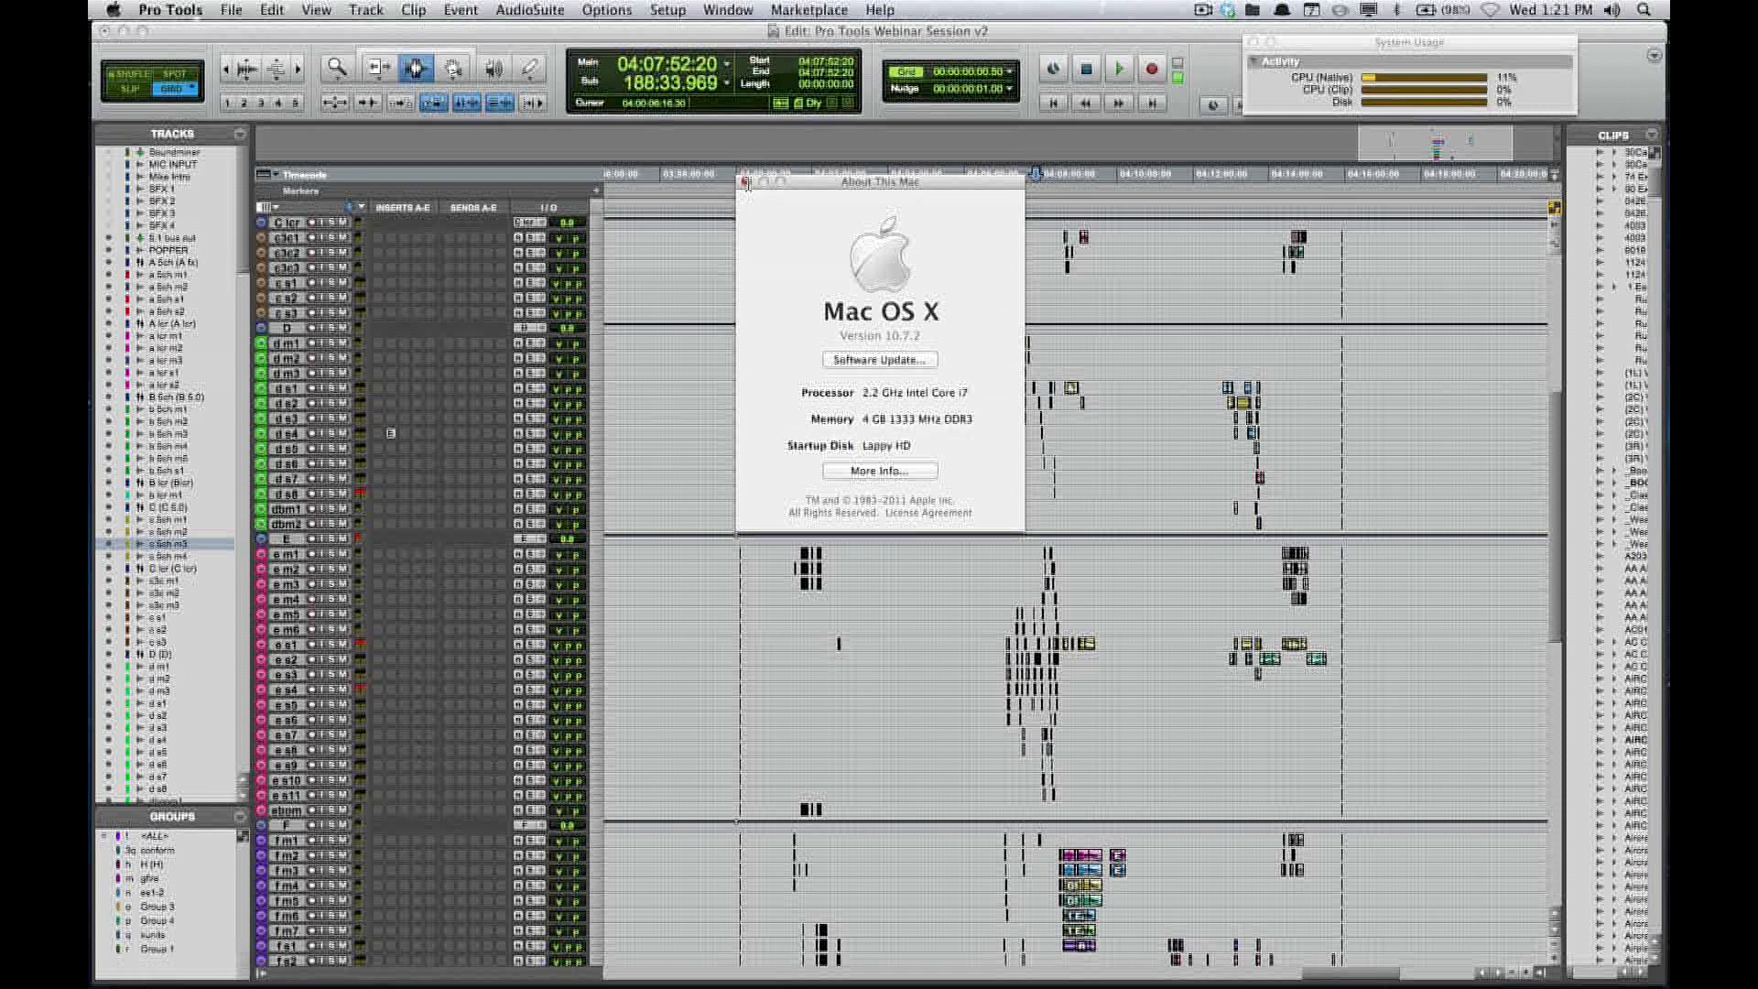
click(853, 231)
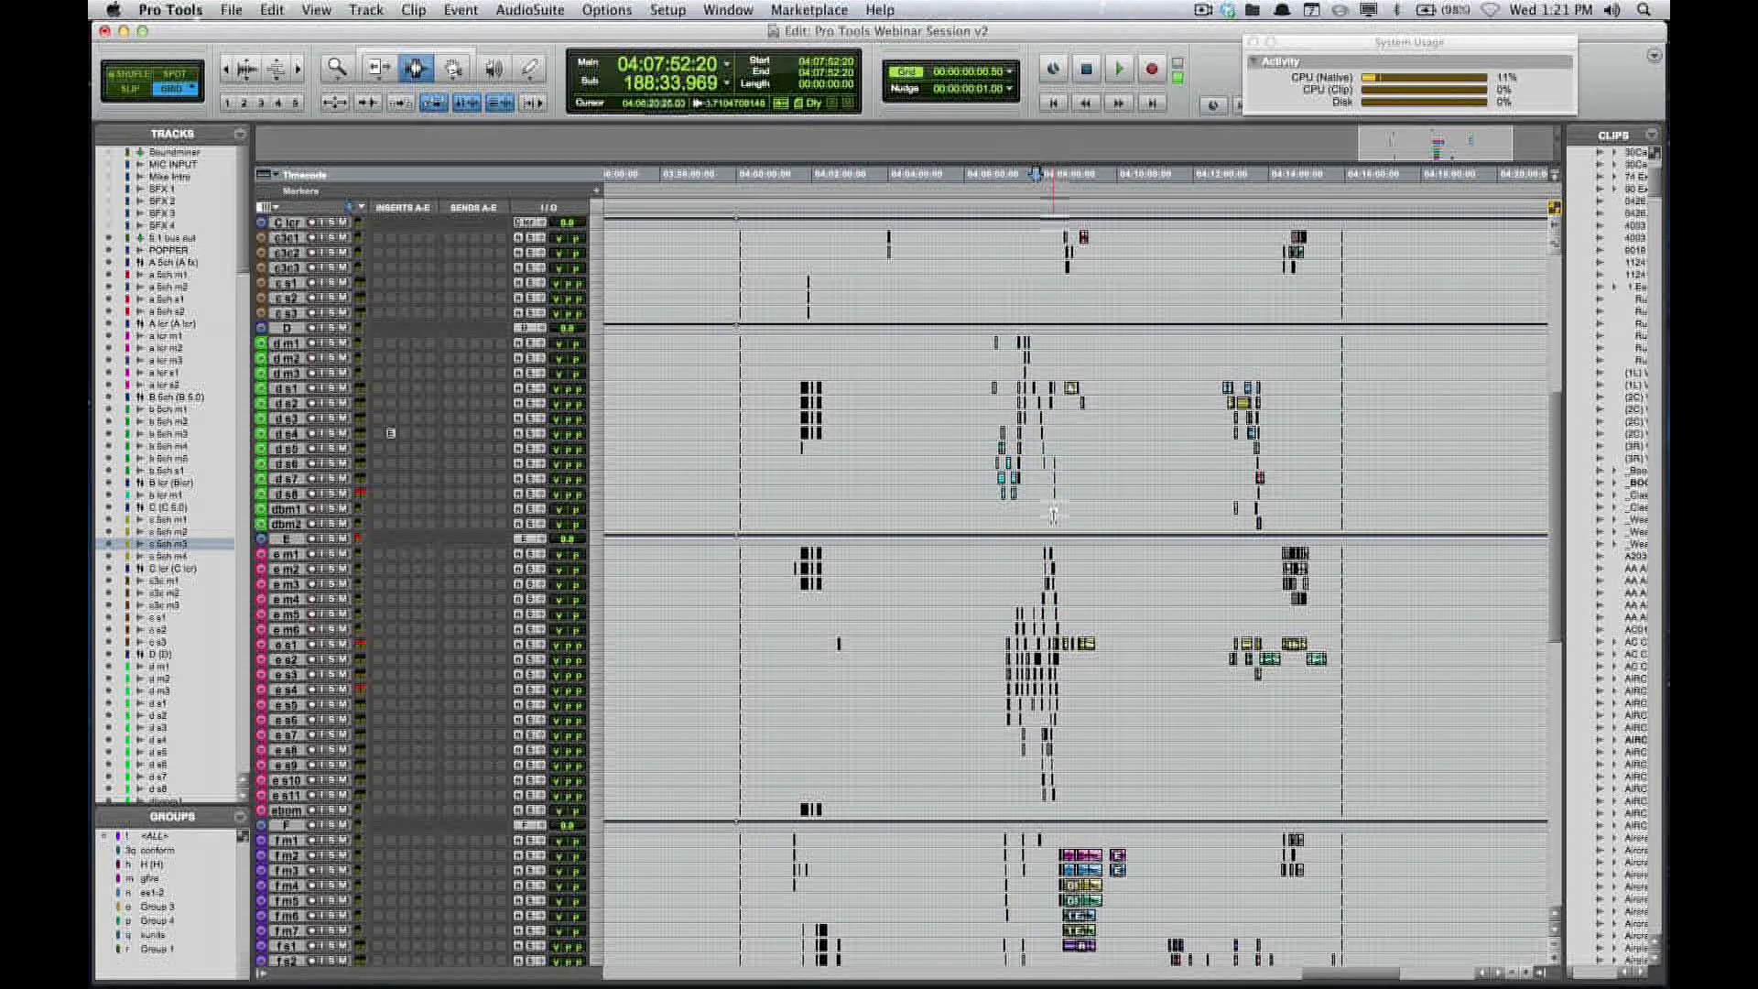
- Try playback on the D effects tracks from 04:07:45:07 and from 04:07:21:14, dismissing the DAE error each time
click(1031, 472)
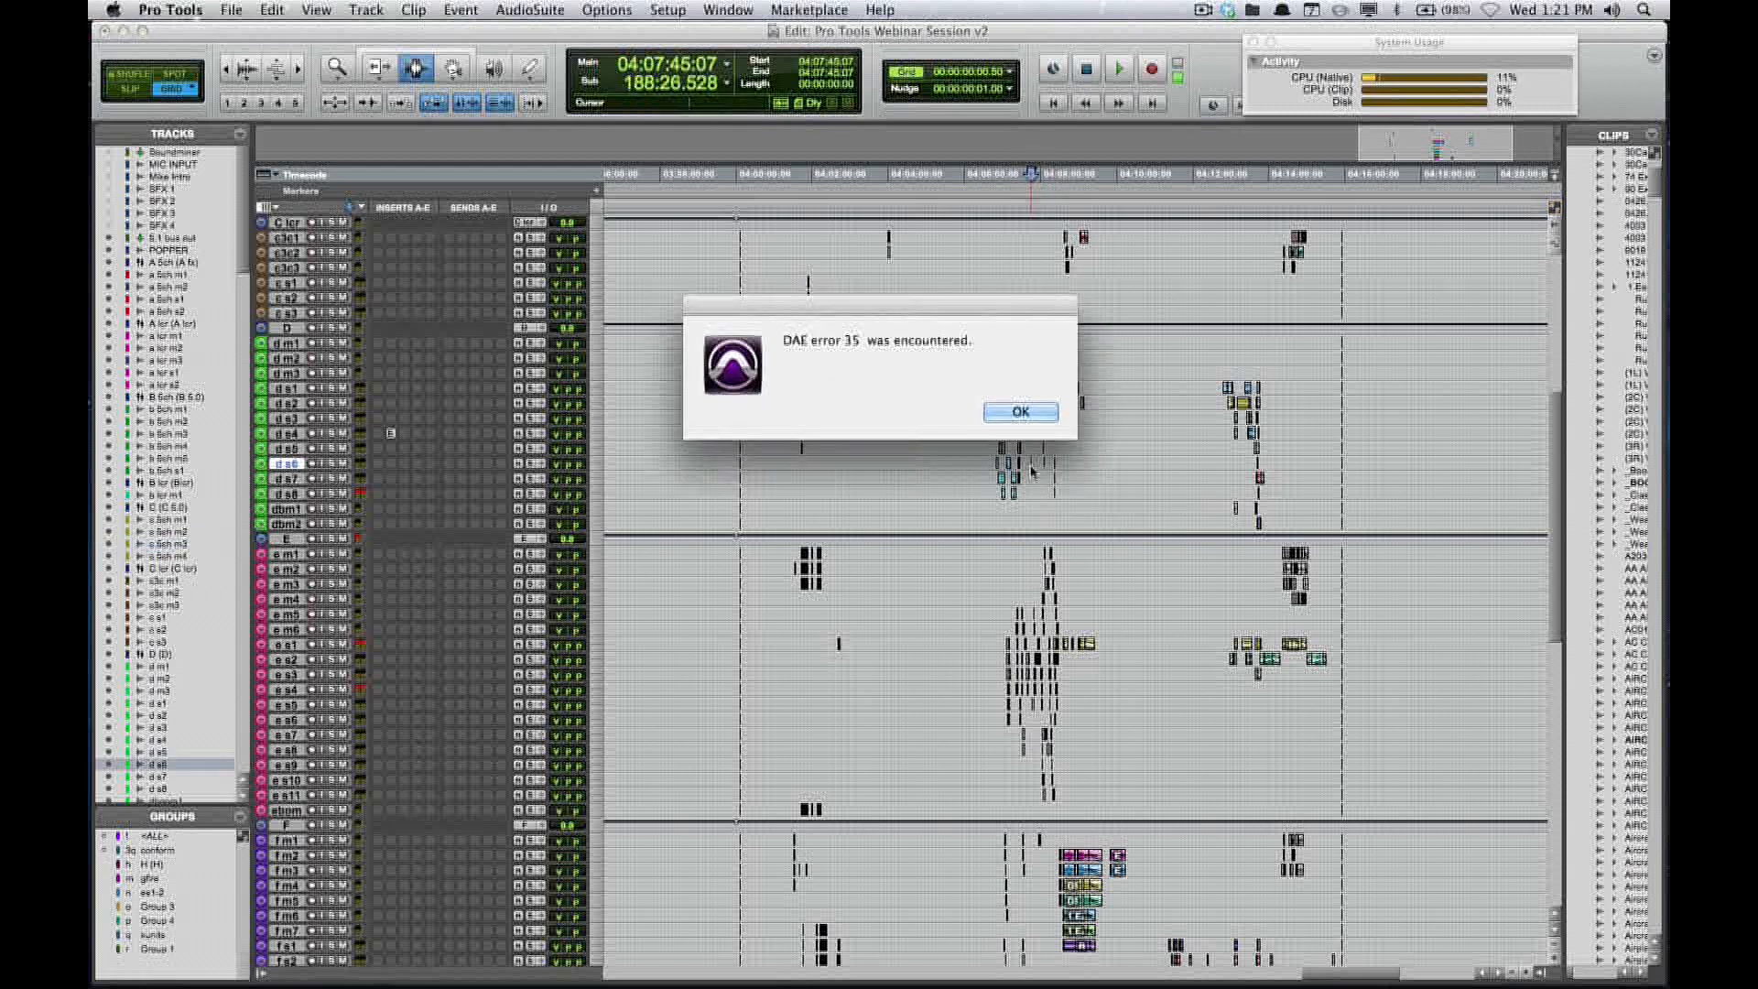
click(1022, 414)
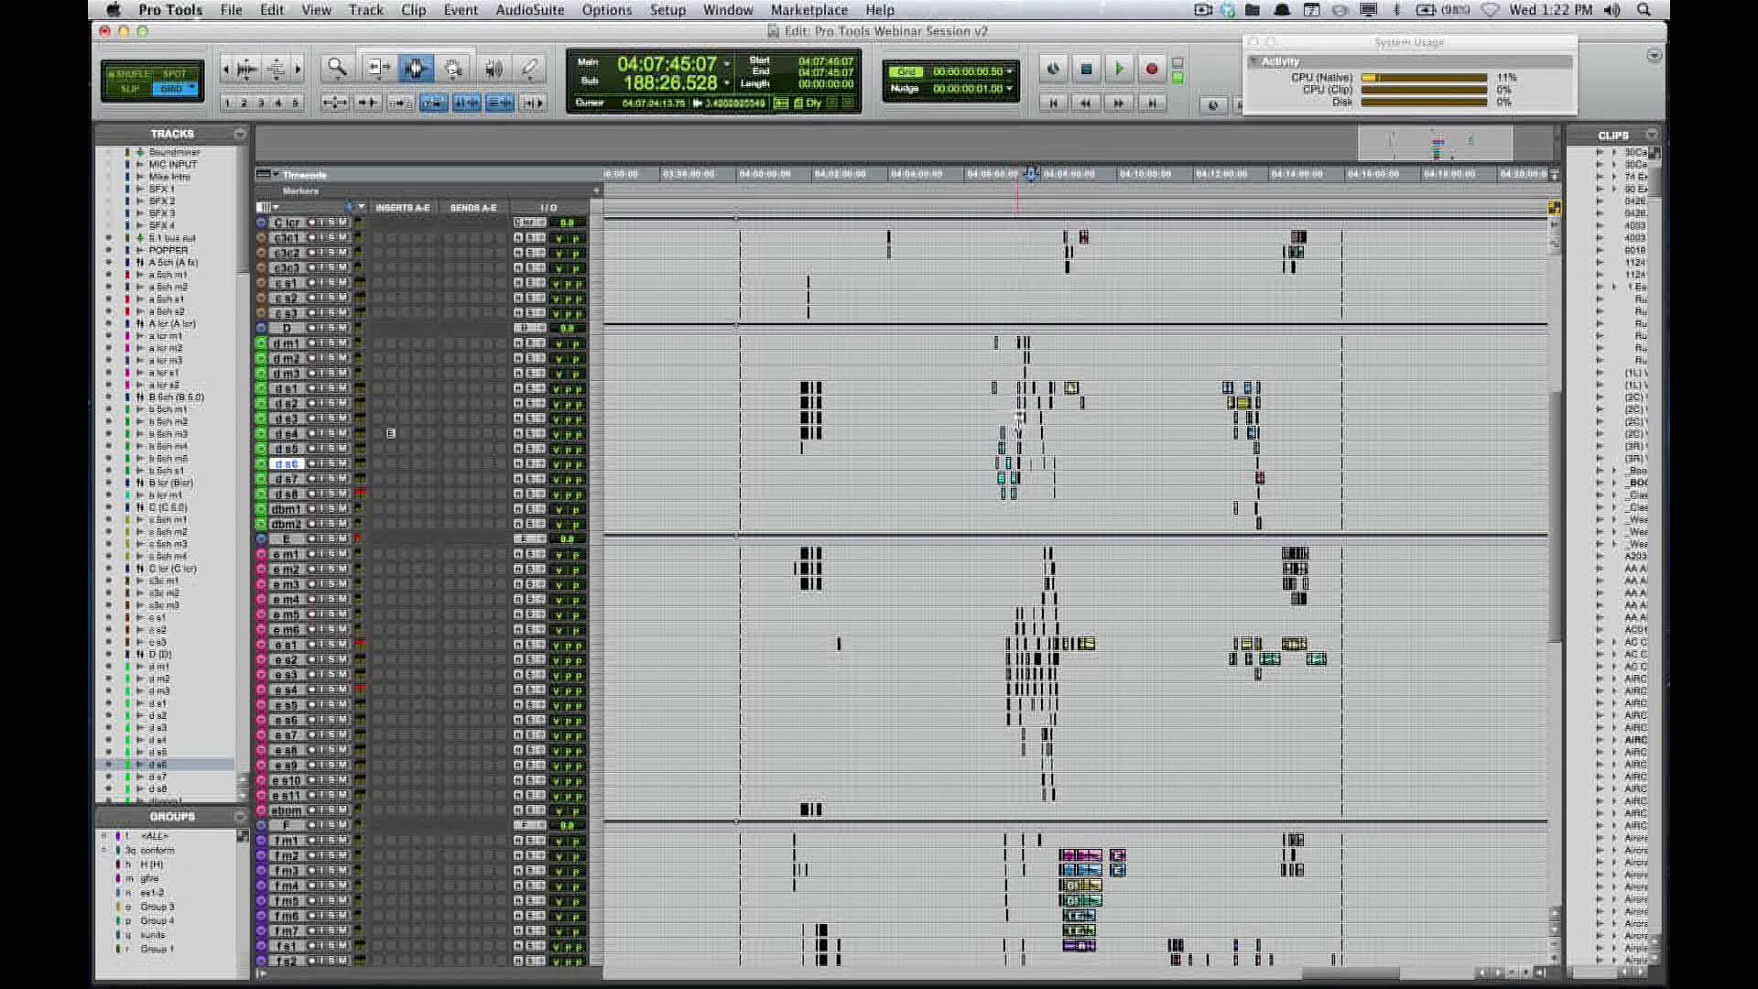
click(1016, 419)
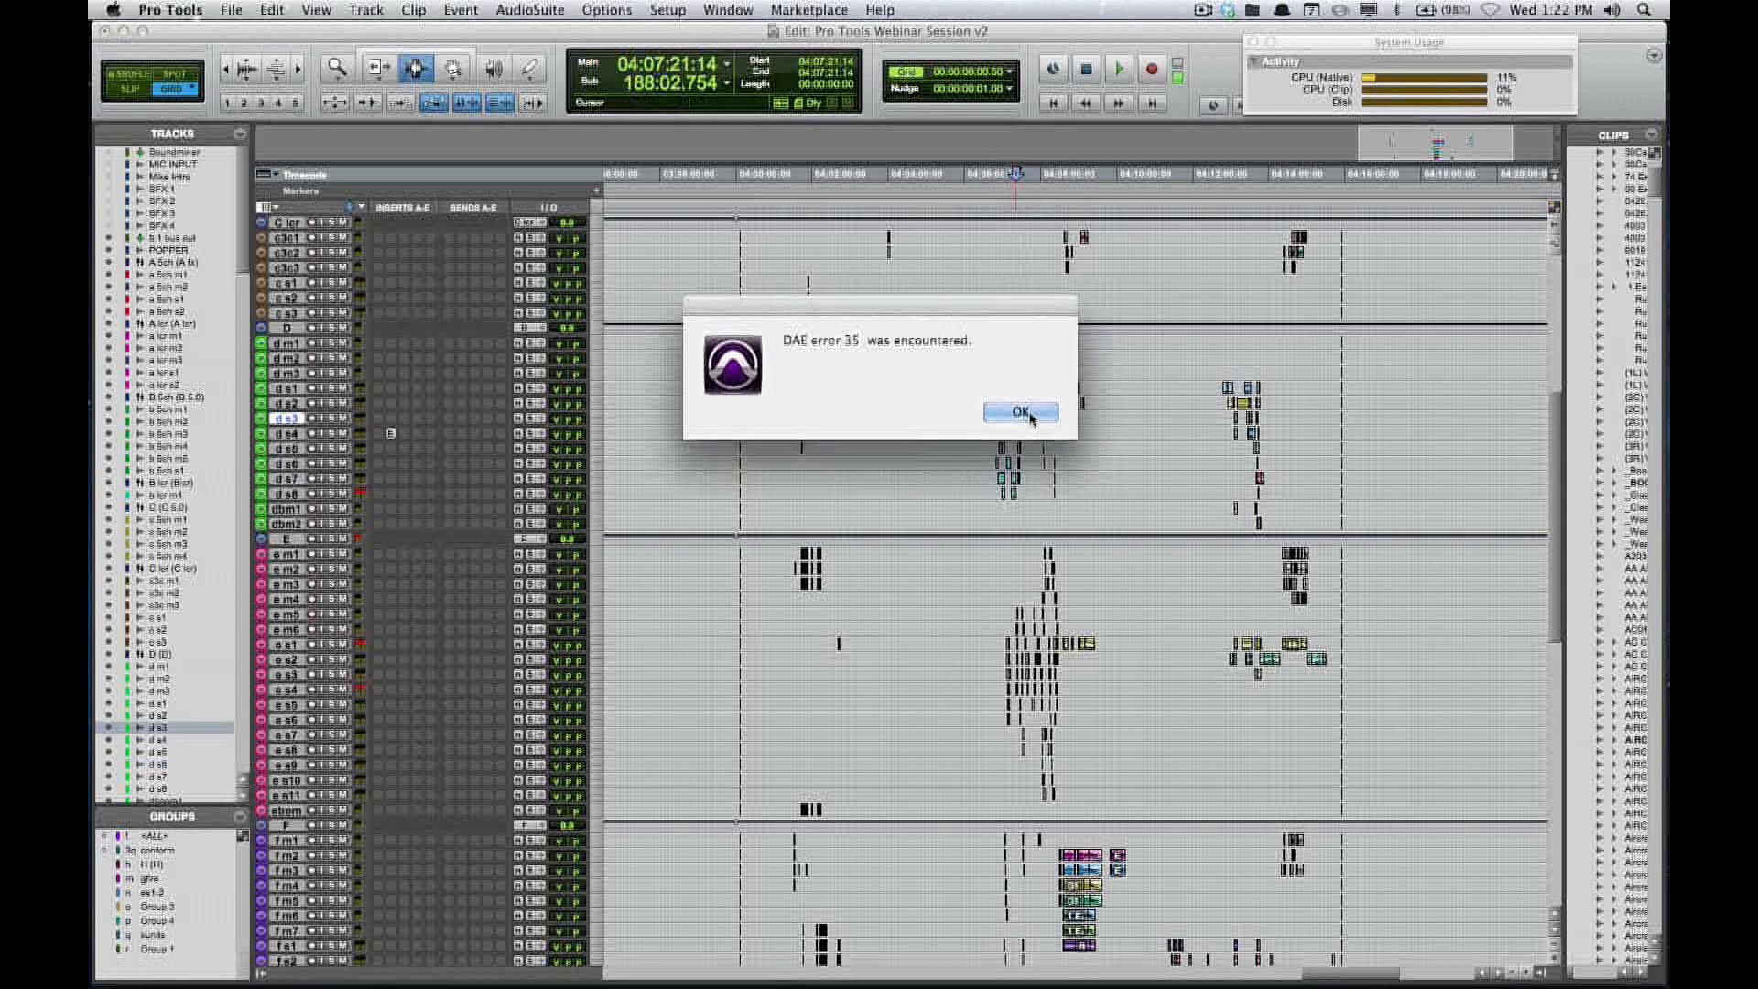
click(1020, 409)
- Place the edit cursor at 04:07:17:01 on the d s5 track and save the session
key(super+bracketright)
click(1070, 452)
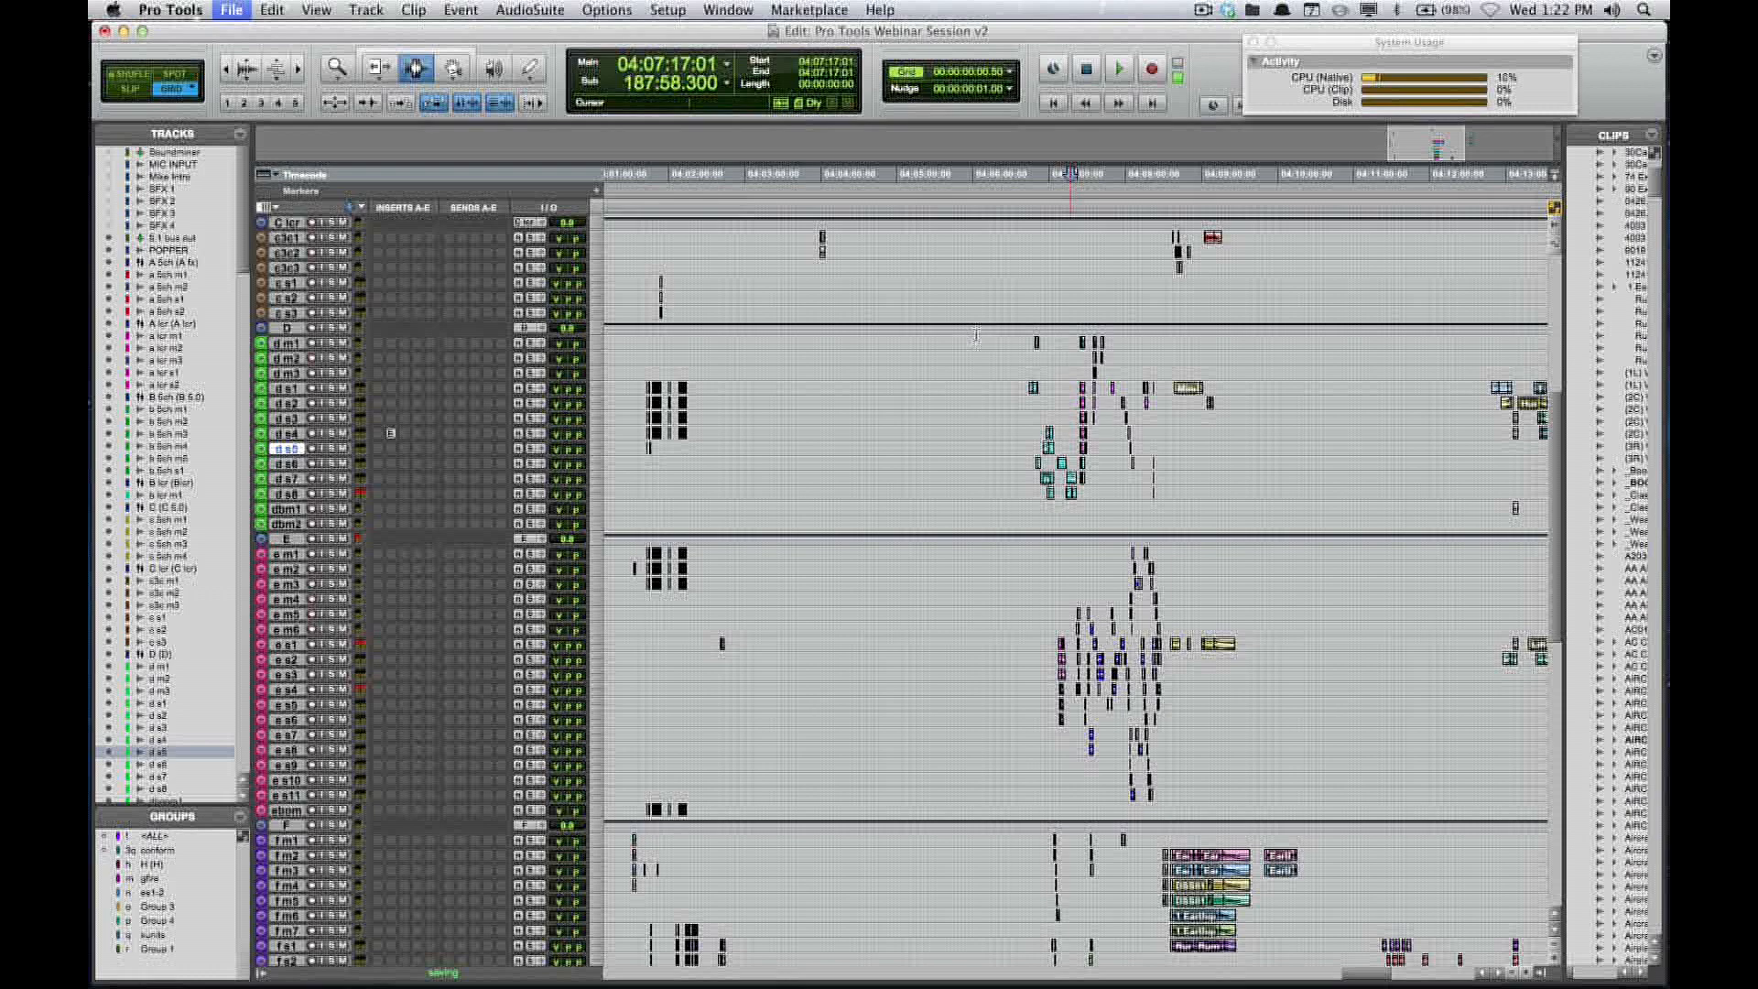
scroll(721, 418, up, 5)
scroll(721, 418, up, 5)
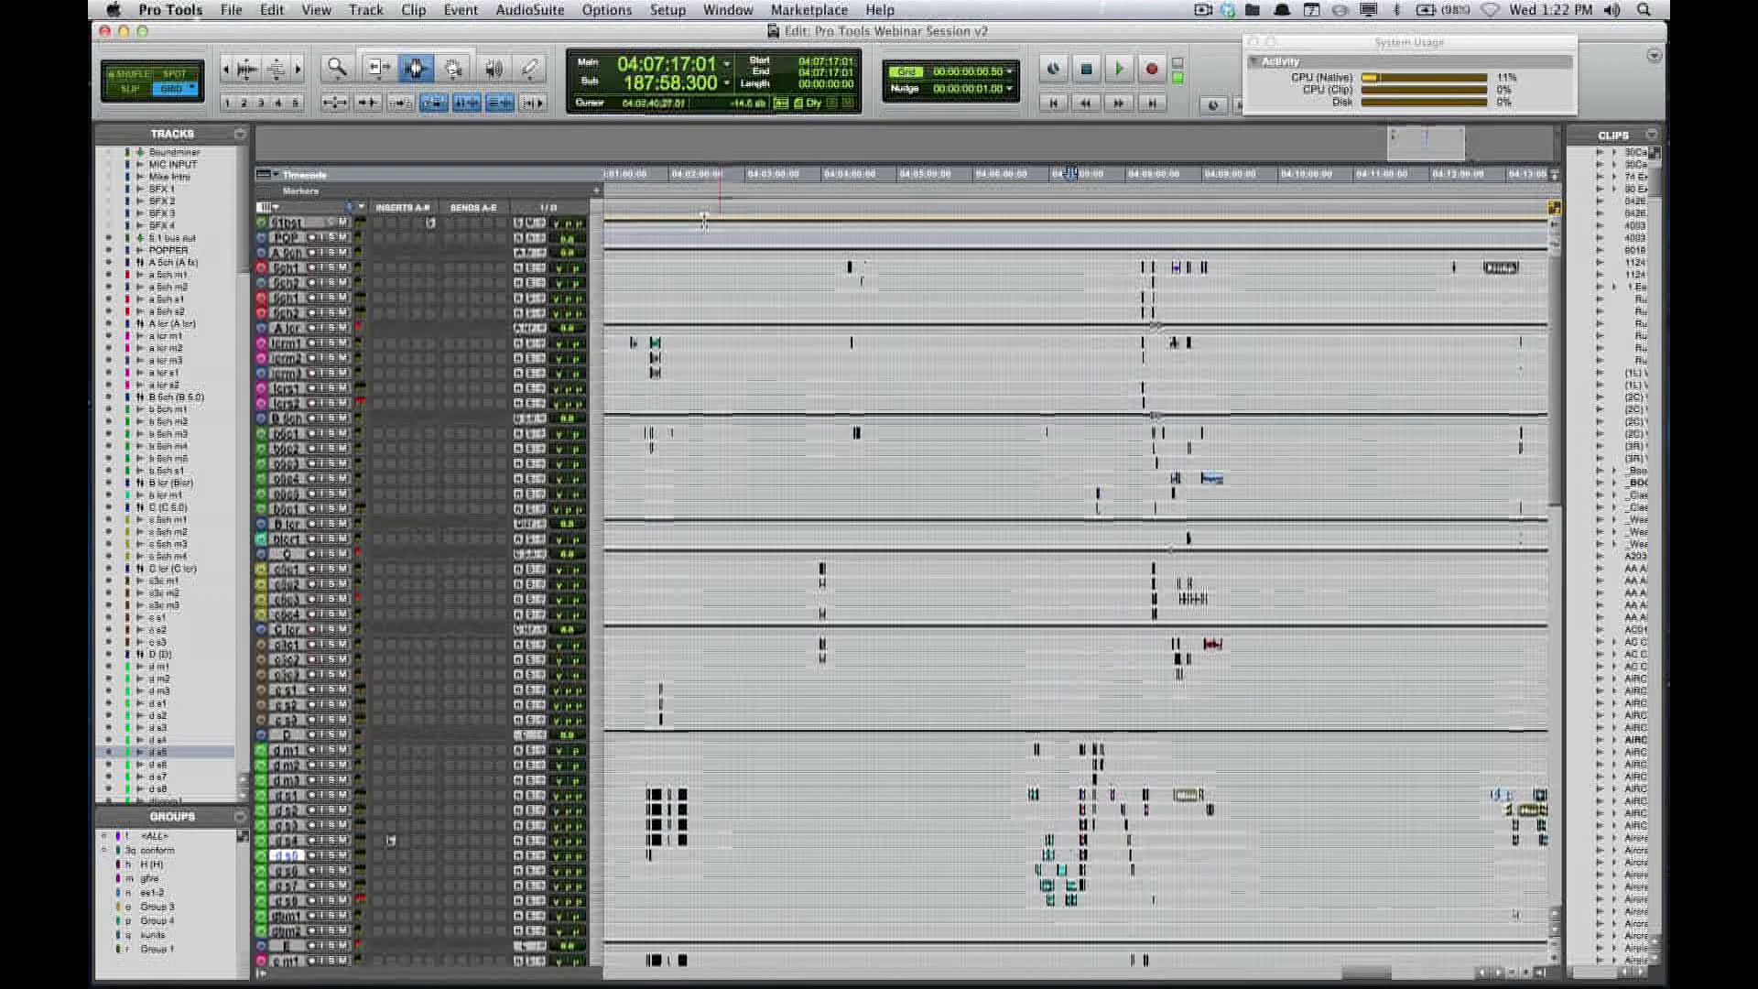
- Enlarge the 5.1 bus out track and shrink it back to minimum height, then recall memory location 1
drag(285, 229, 285, 342)
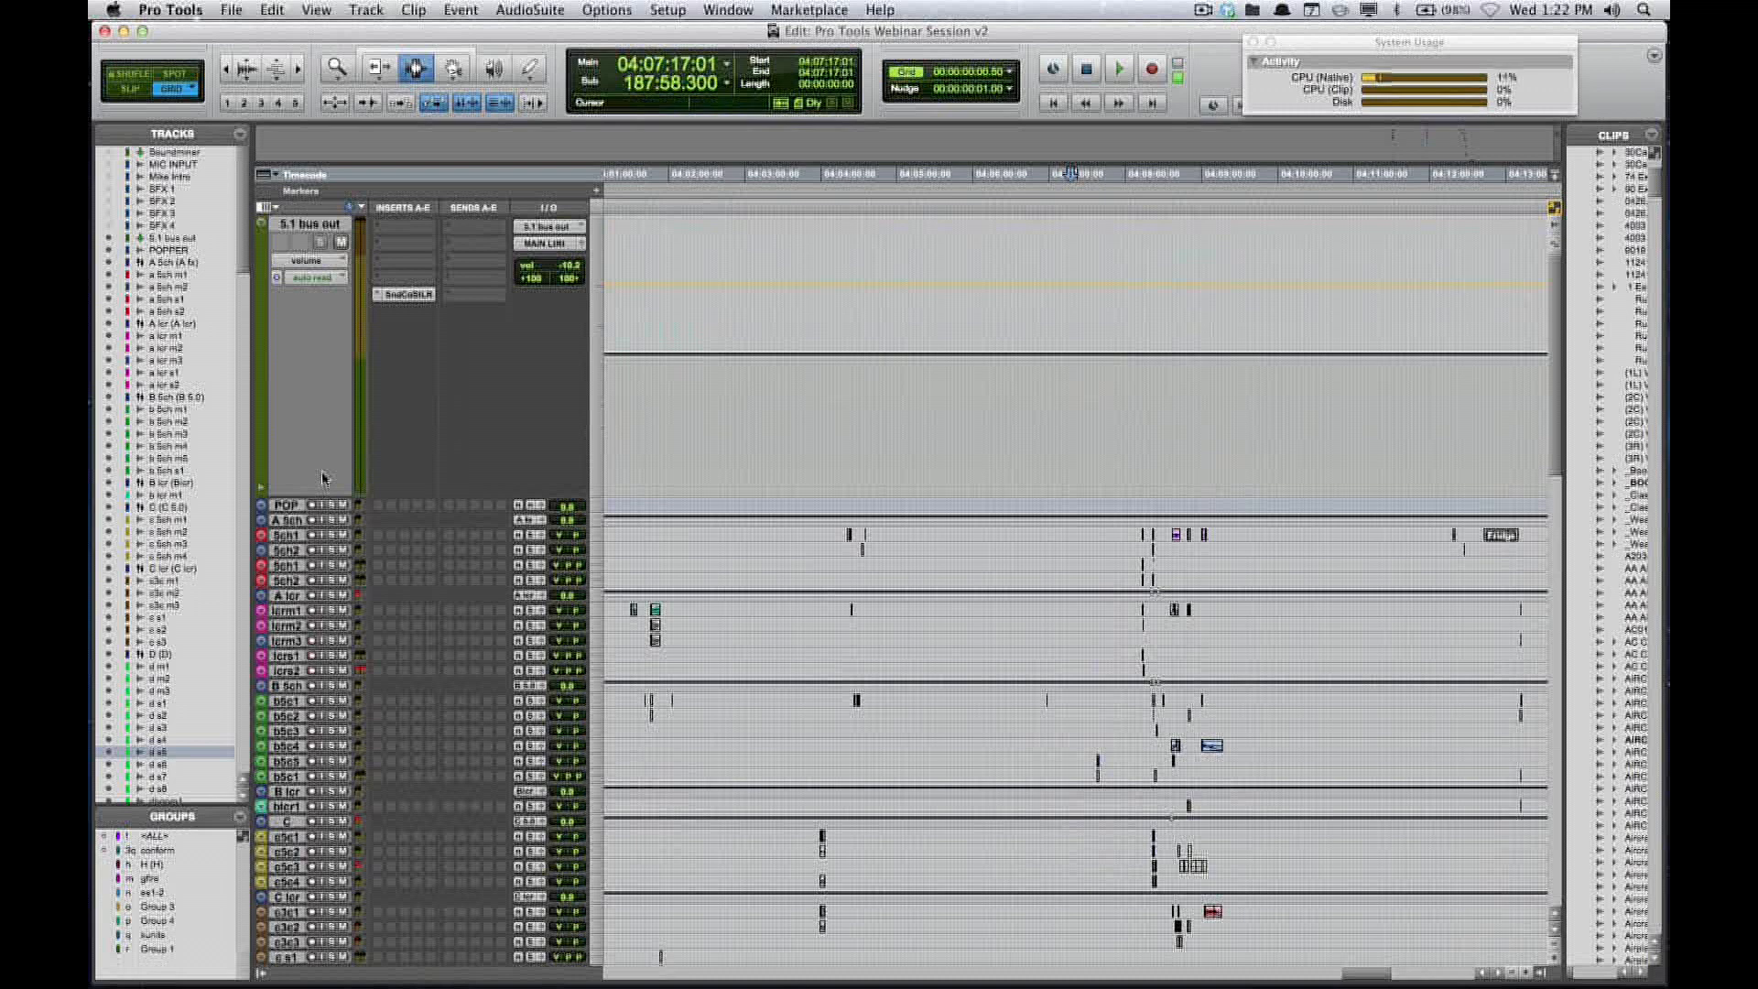
drag(323, 479, 321, 231)
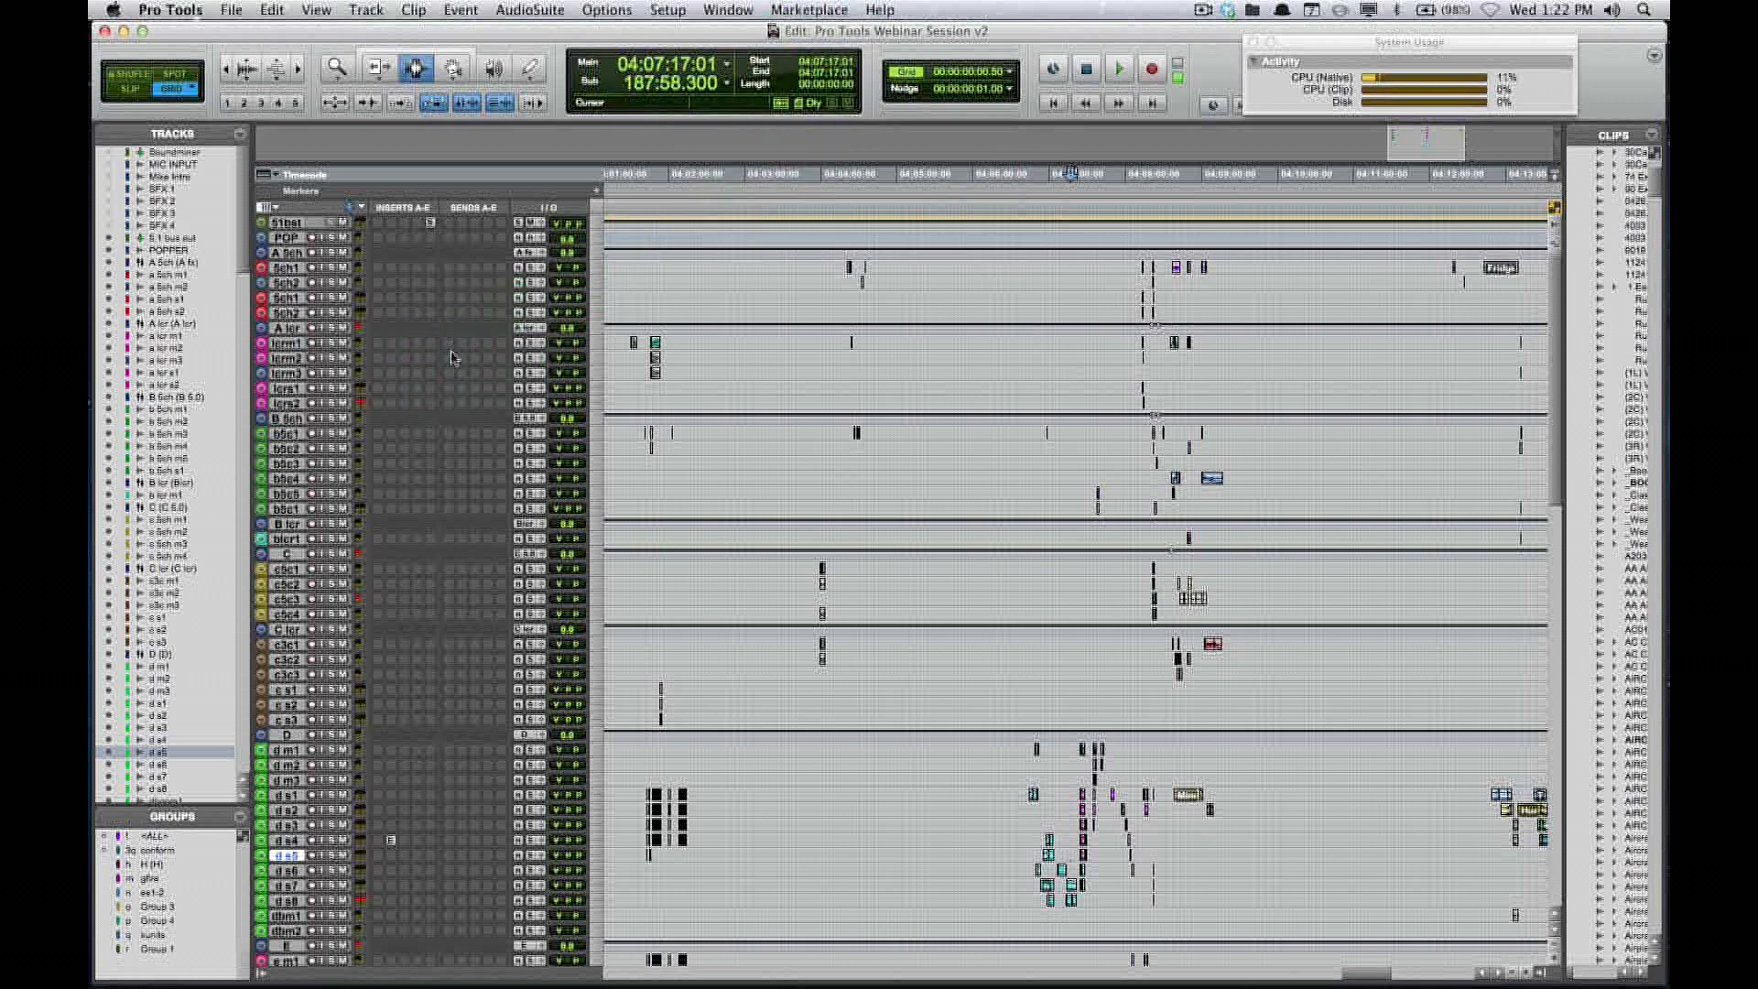
key(period)
key(1)
key(period)
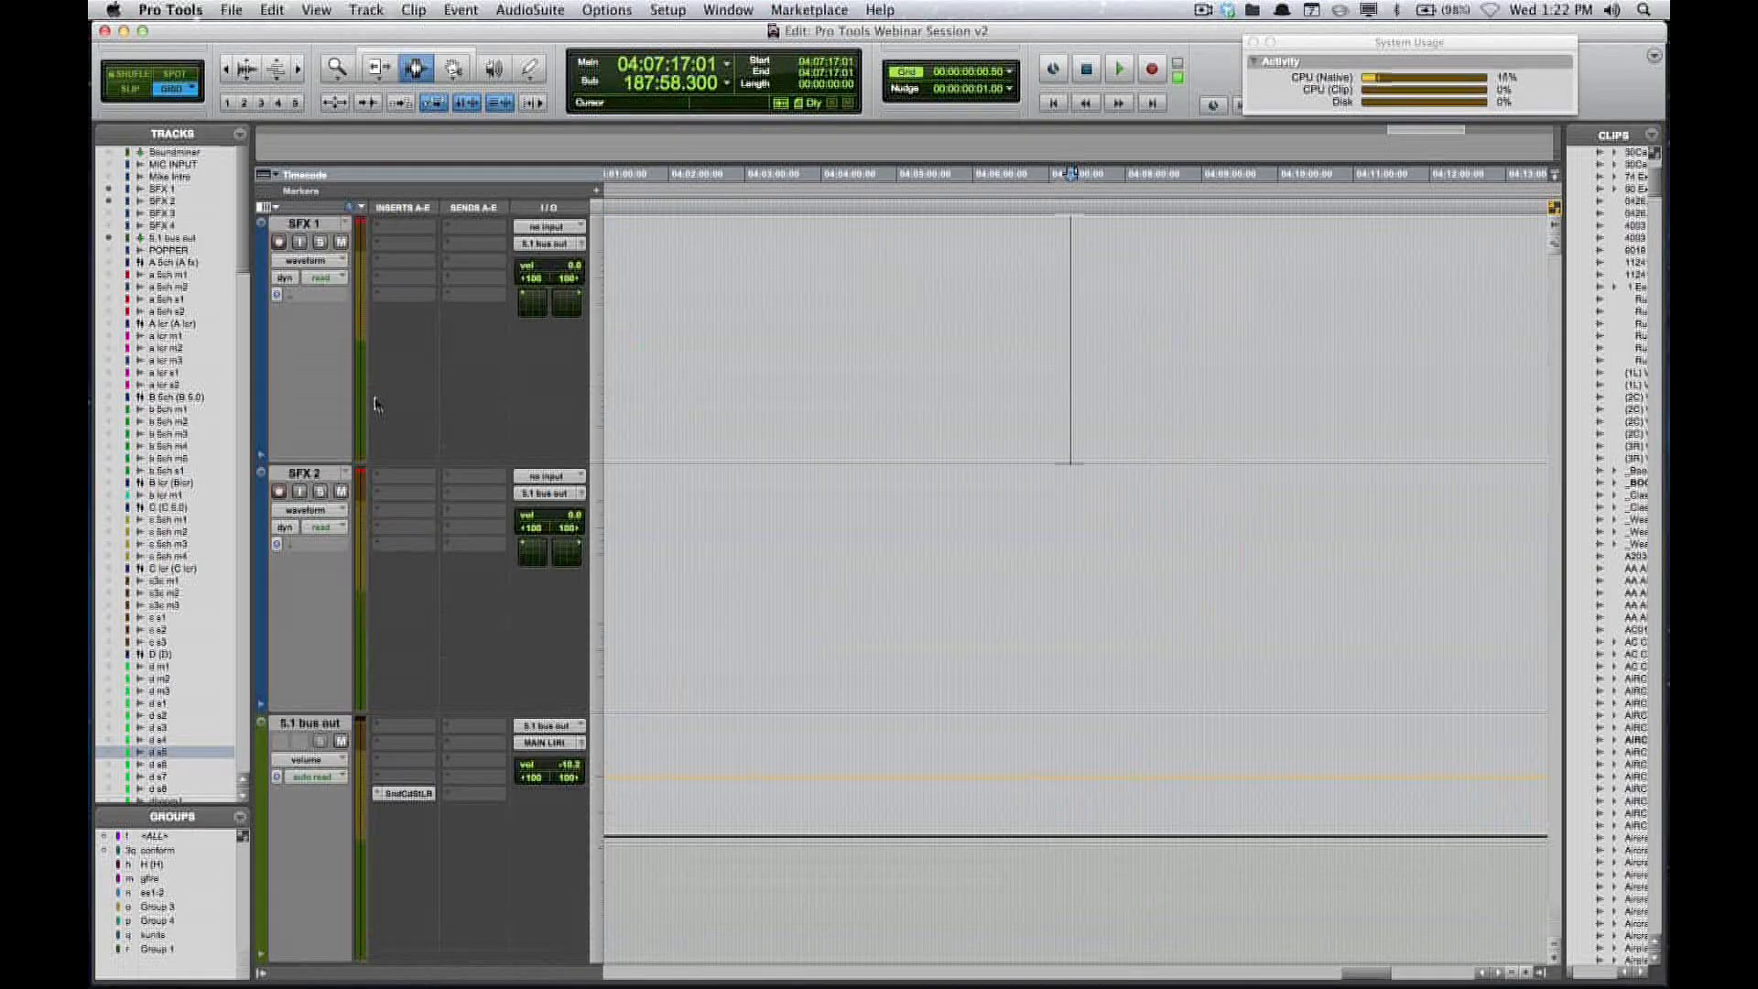
- Insert the stereo multichannel Channel Strip plug-in on SFX 2 and cut its low-frequency EQ band by about 4.8 dB near 30 Hz
click(409, 491)
mouse_move(468, 524)
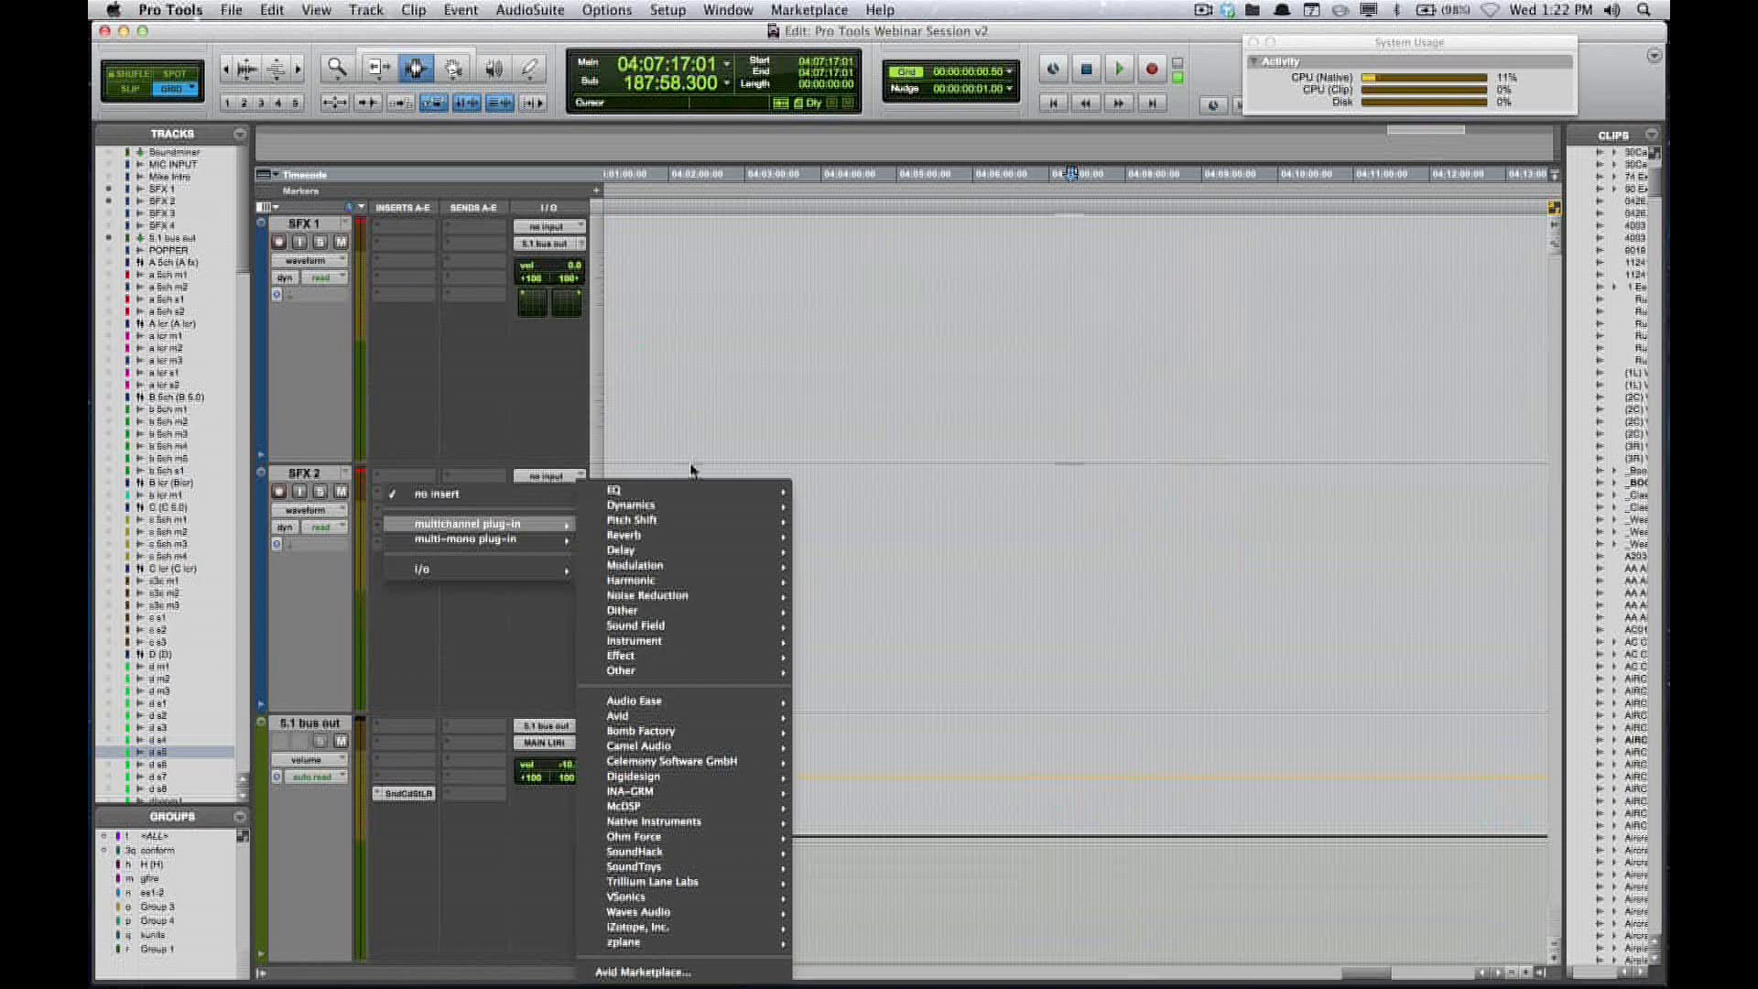
mouse_move(693, 491)
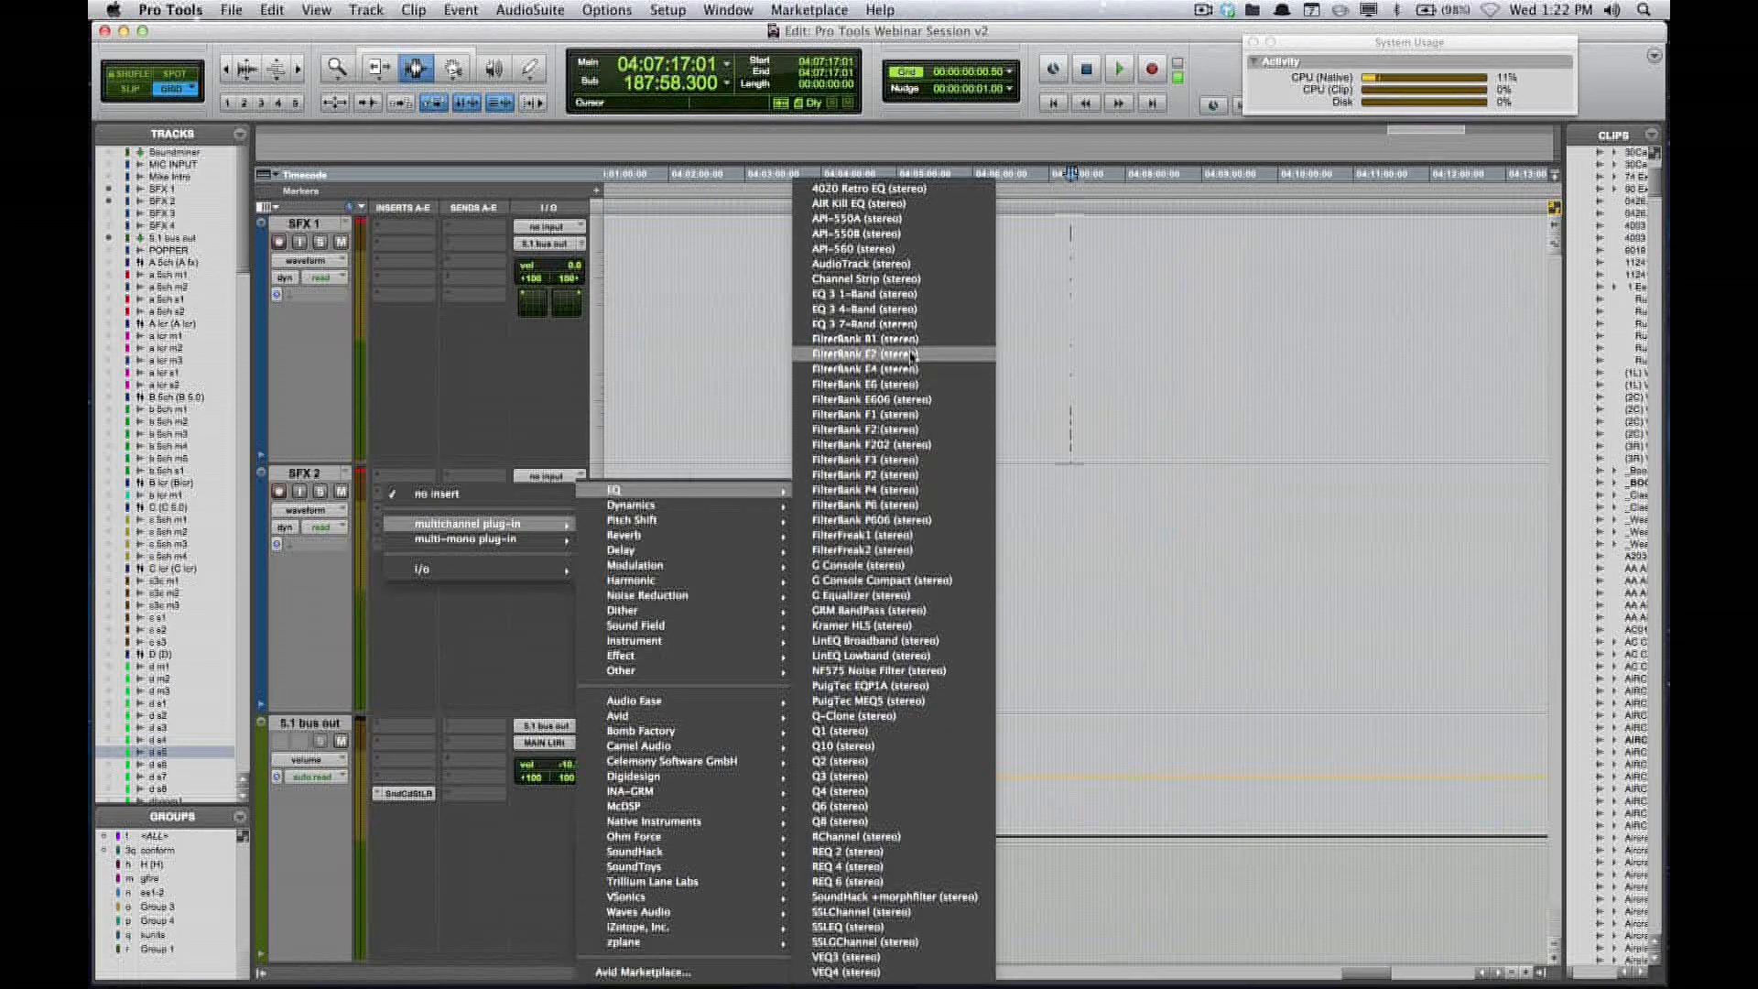
click(894, 279)
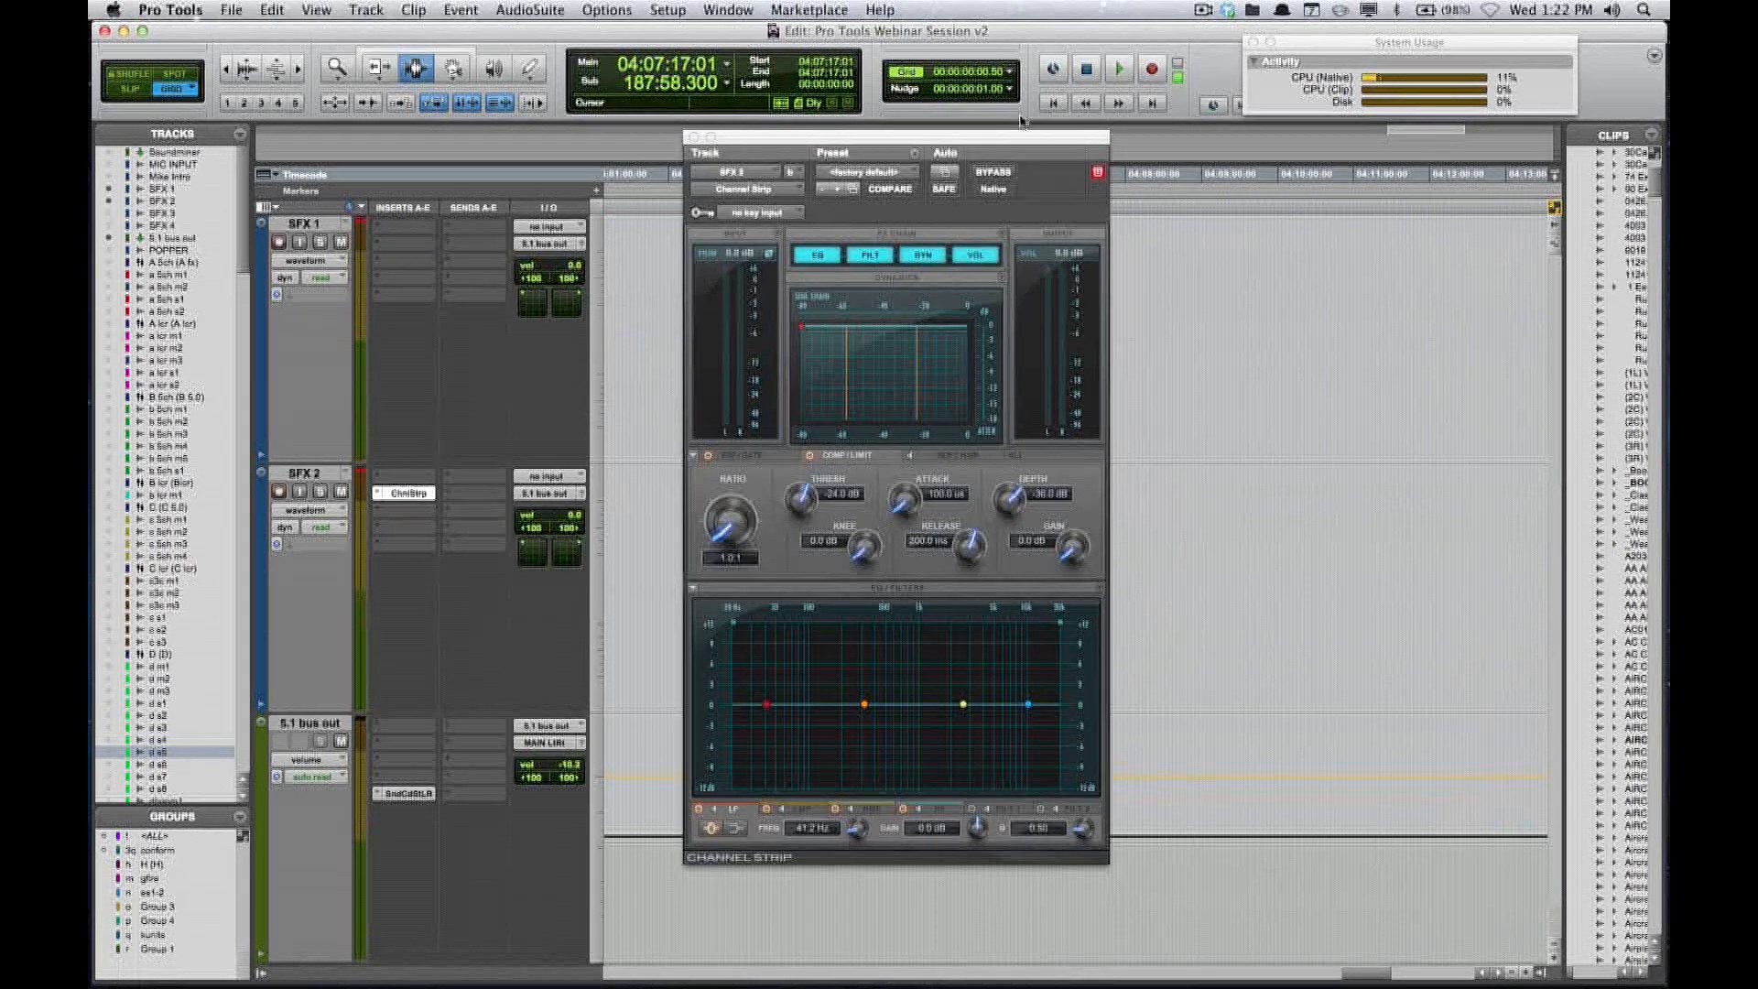
drag(1023, 138, 1059, 126)
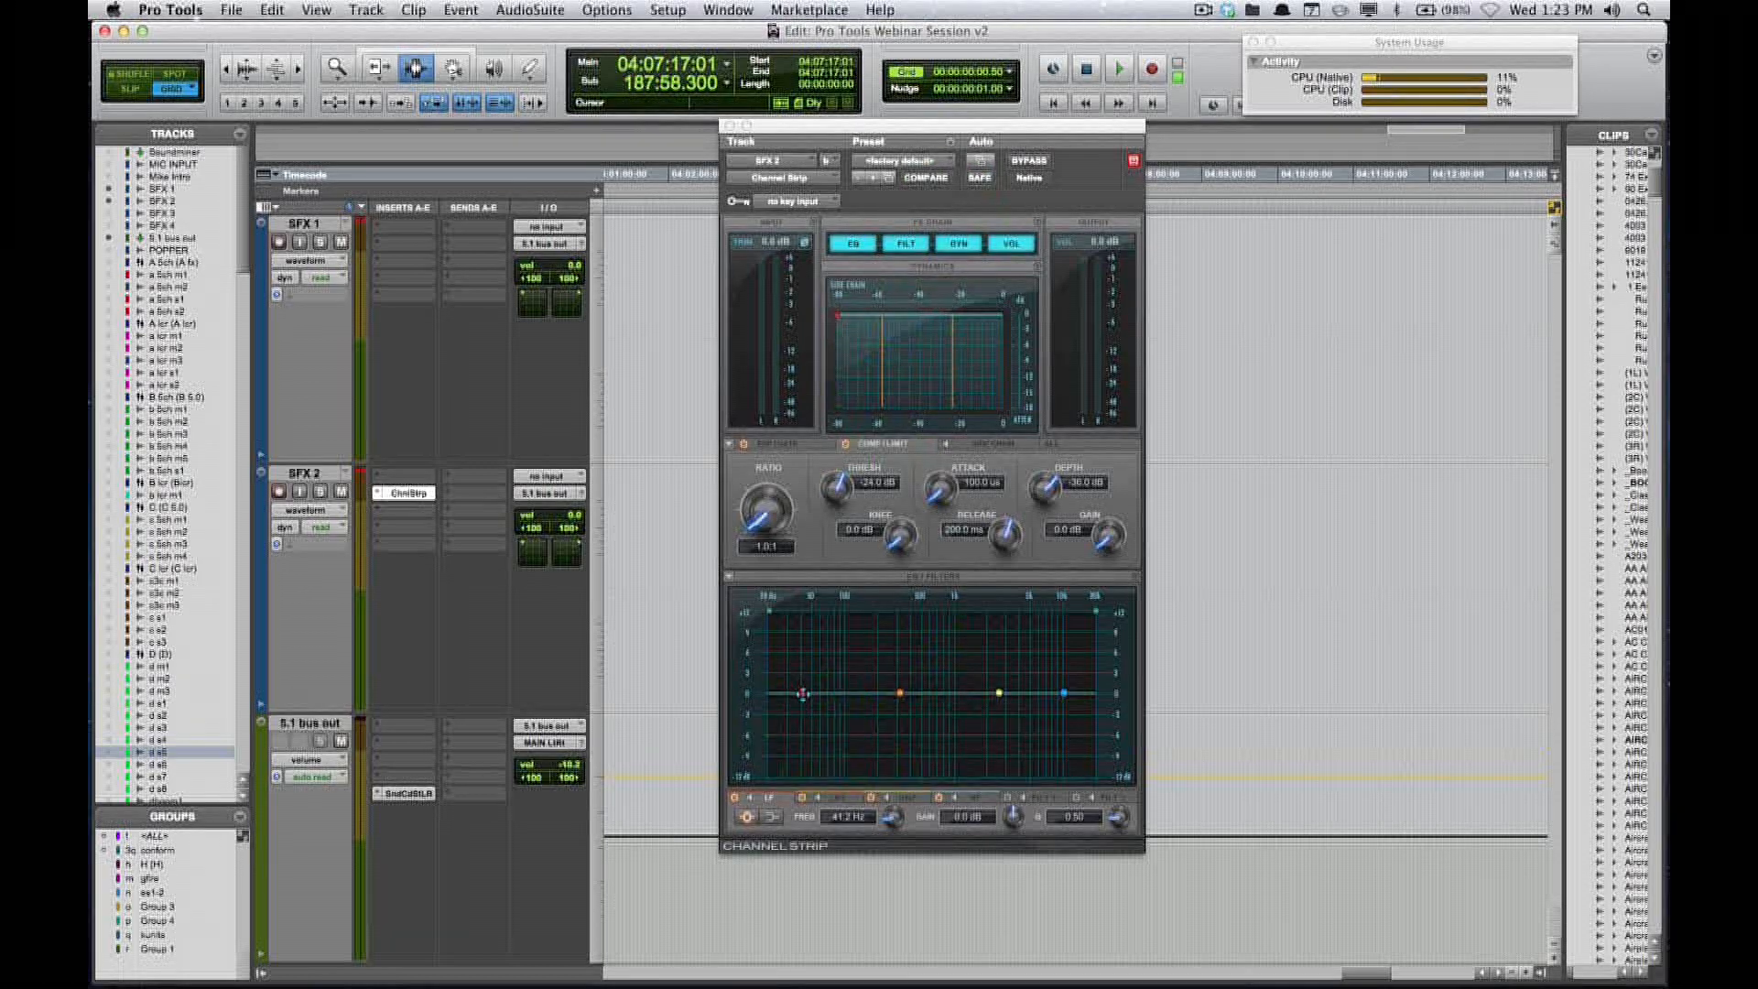
drag(802, 694, 790, 730)
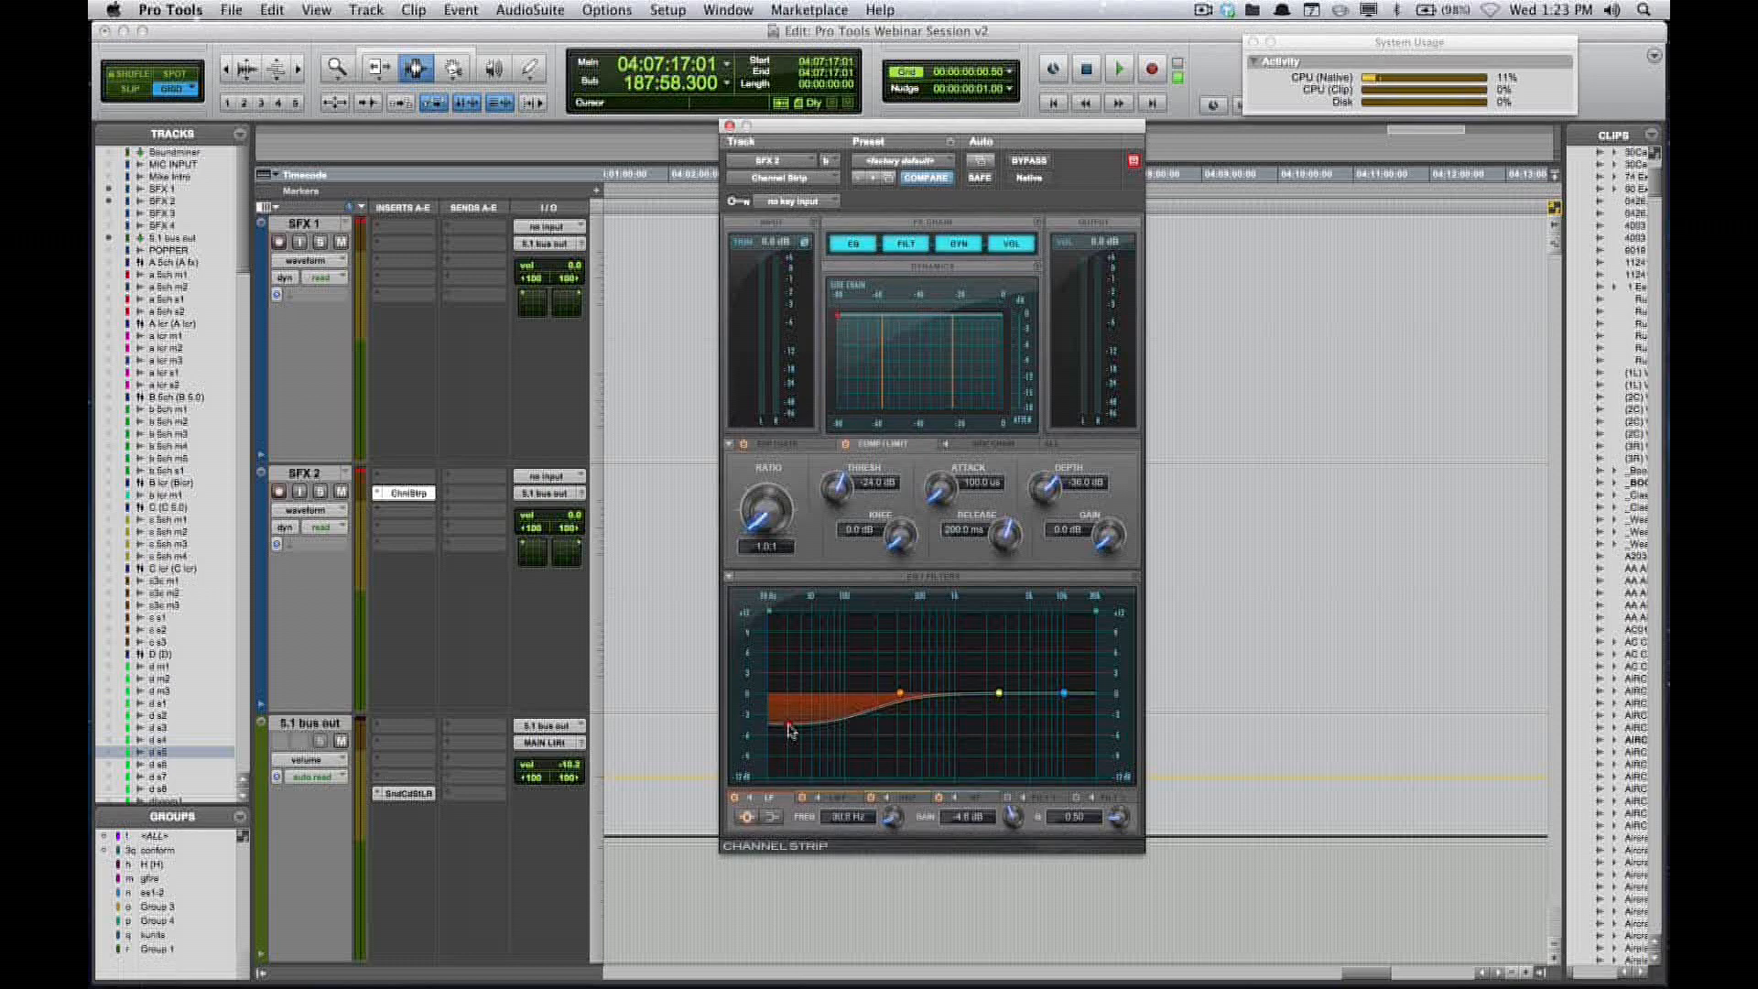
- Show the MIC INPUT track, inspect its EQ 3 1-Band and WNS inserts, and hide the track again
click(109, 164)
click(109, 165)
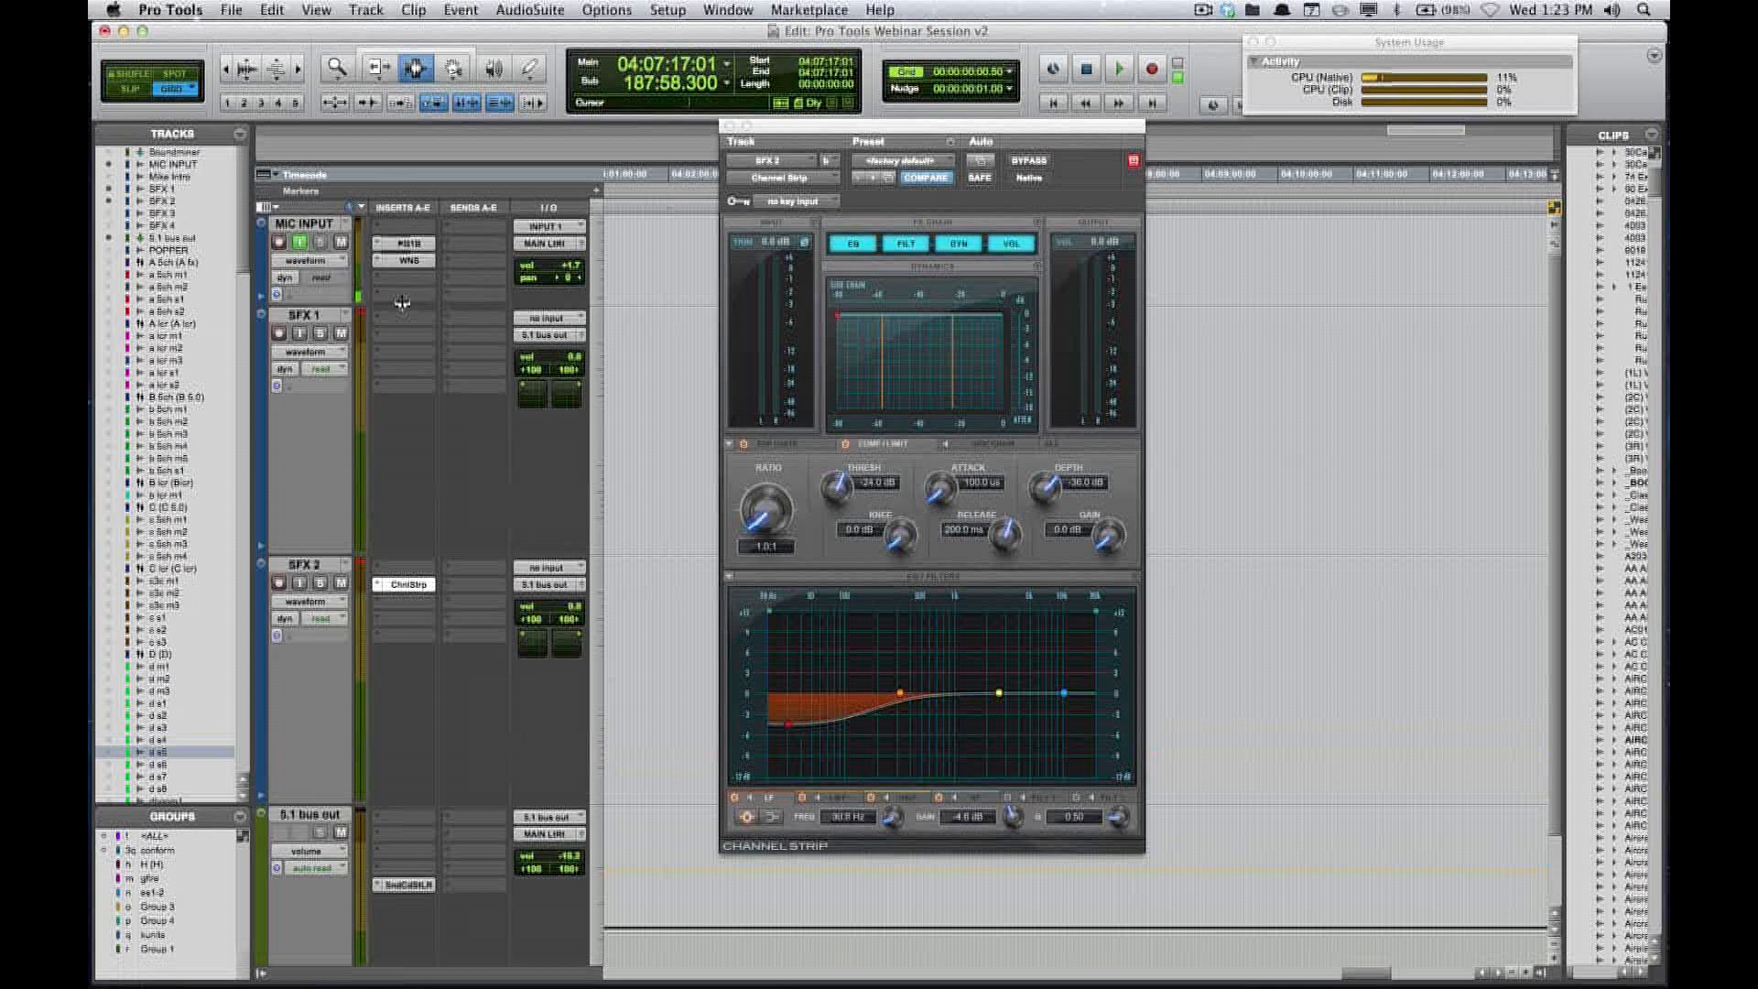
click(407, 245)
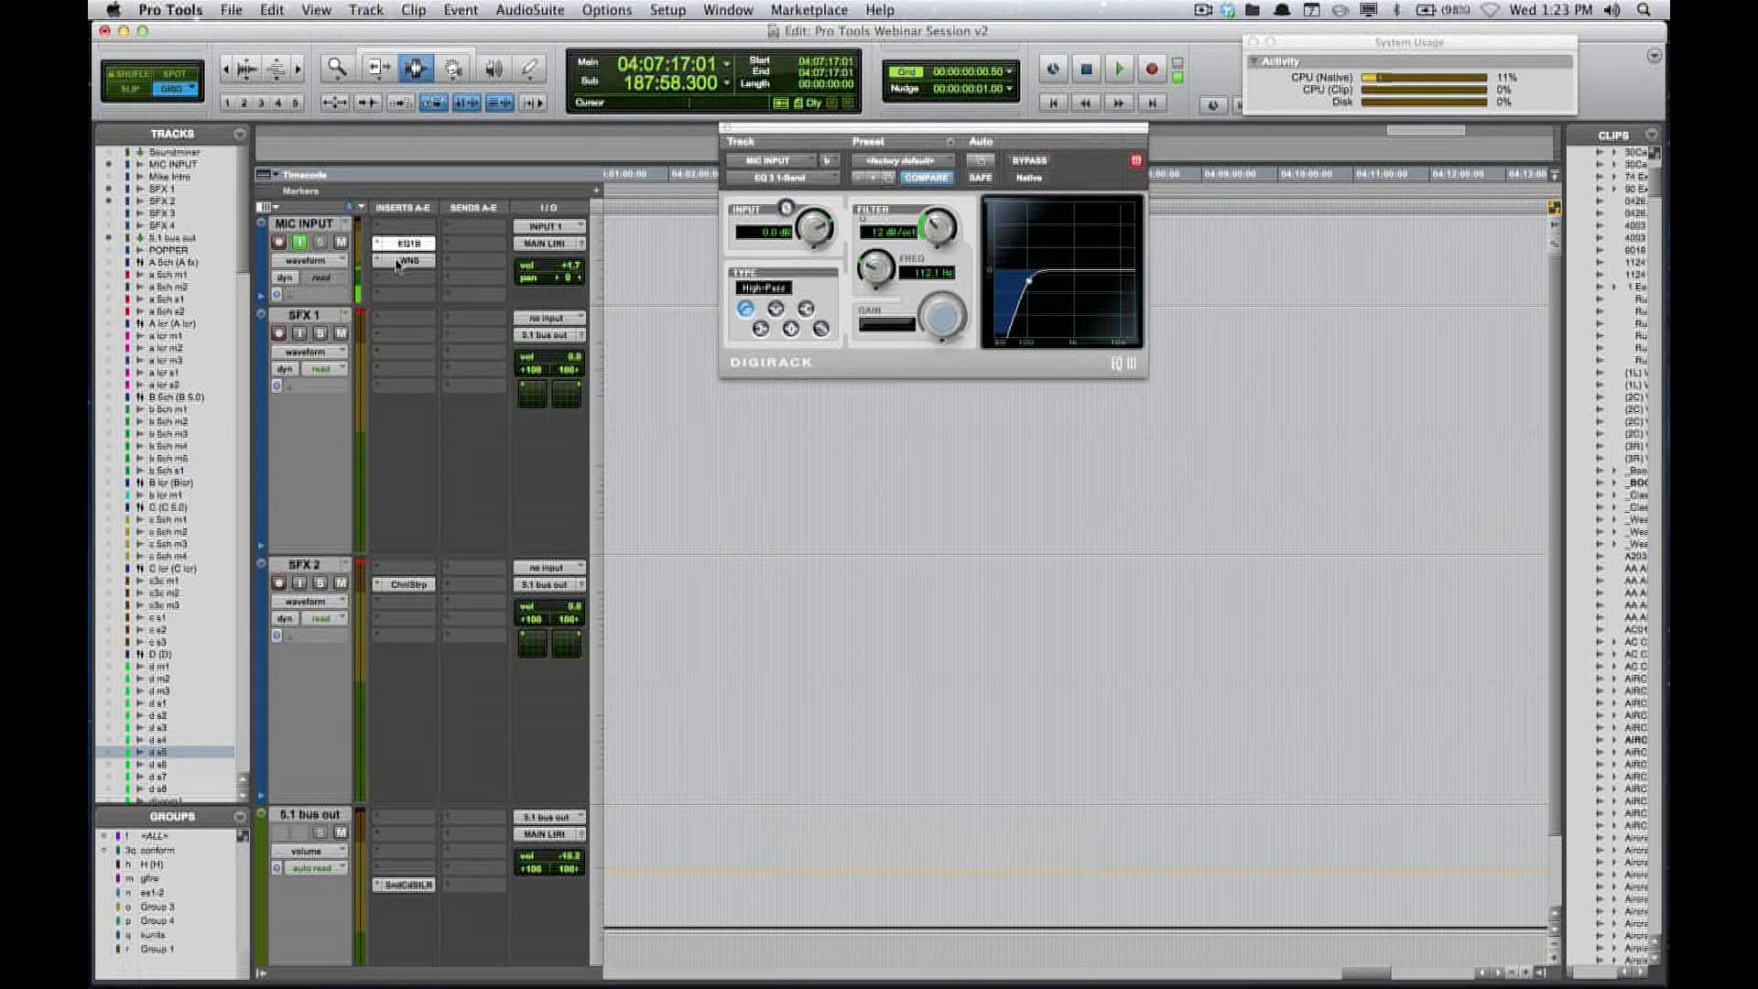
click(406, 262)
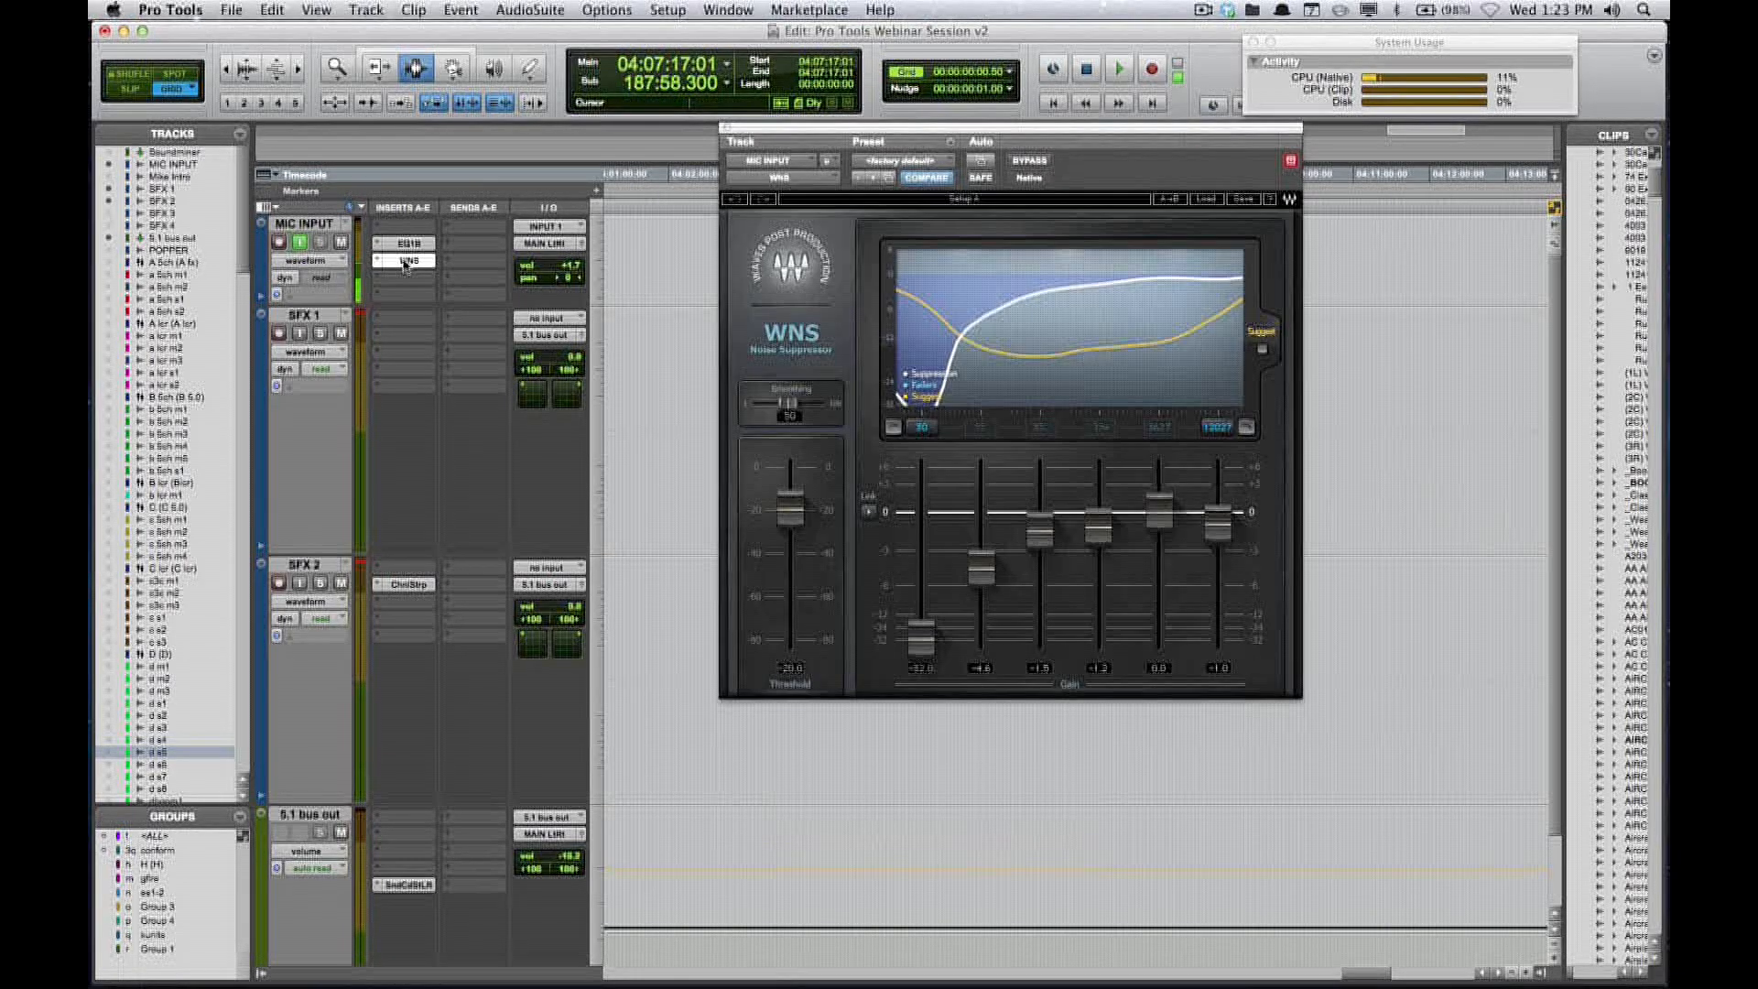
click(728, 128)
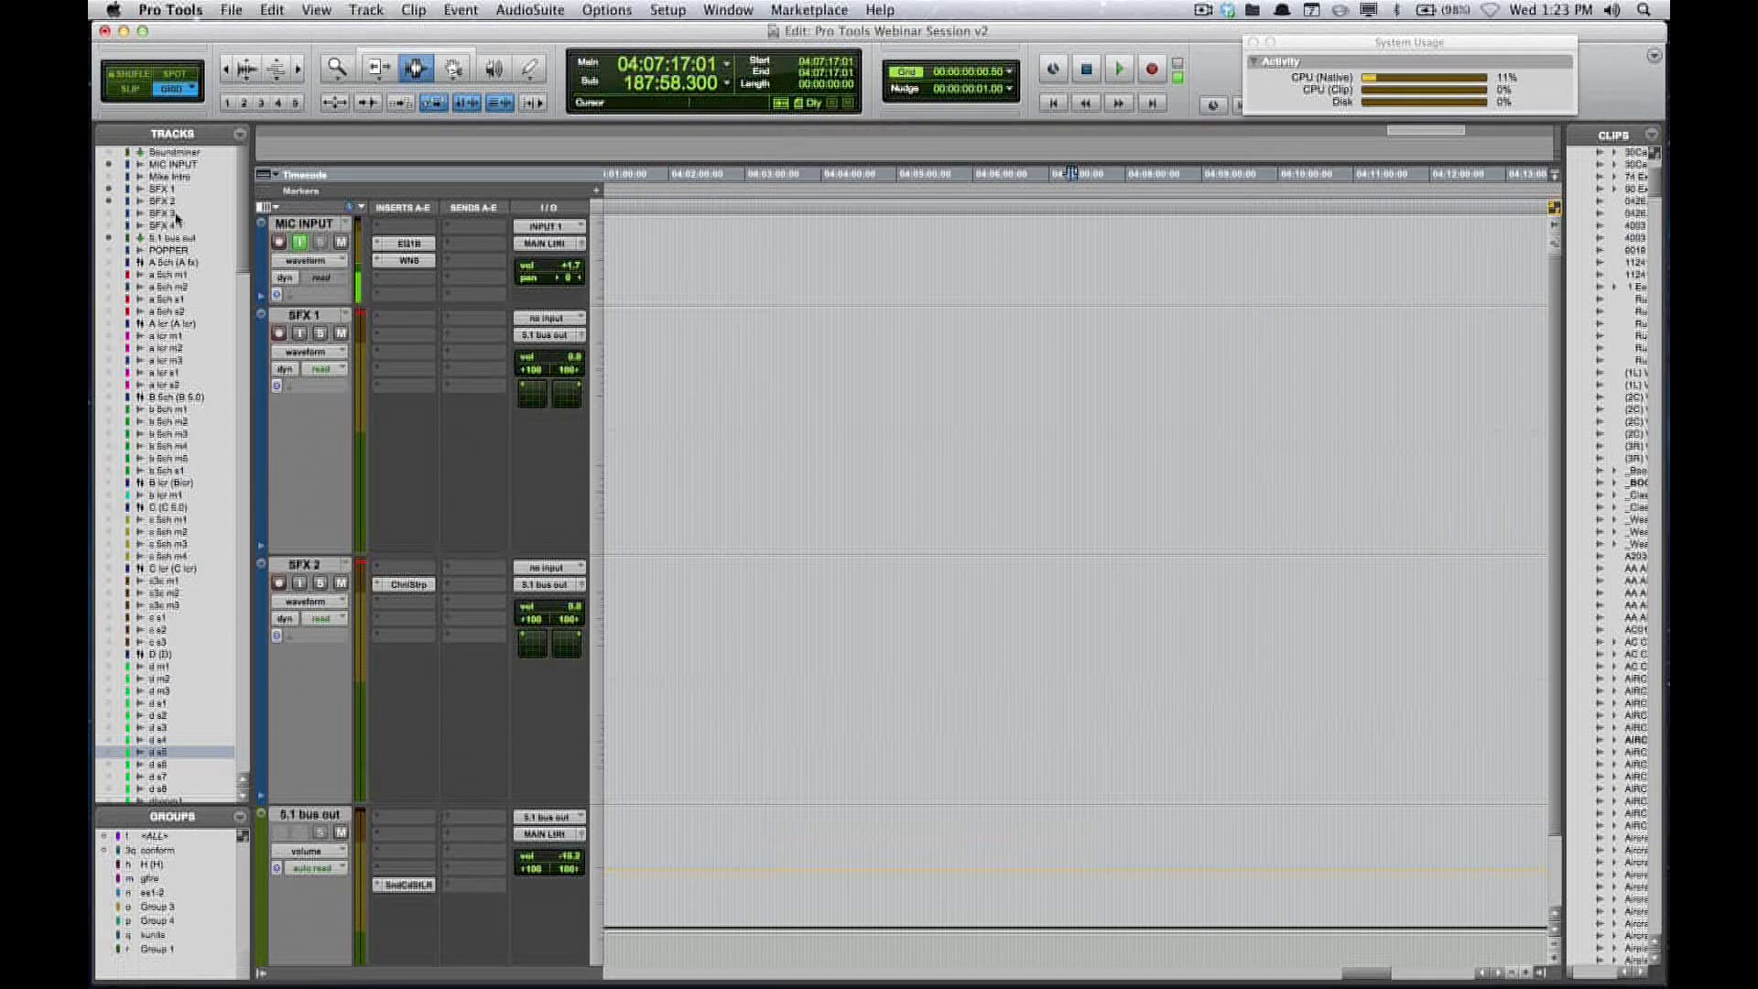
click(108, 164)
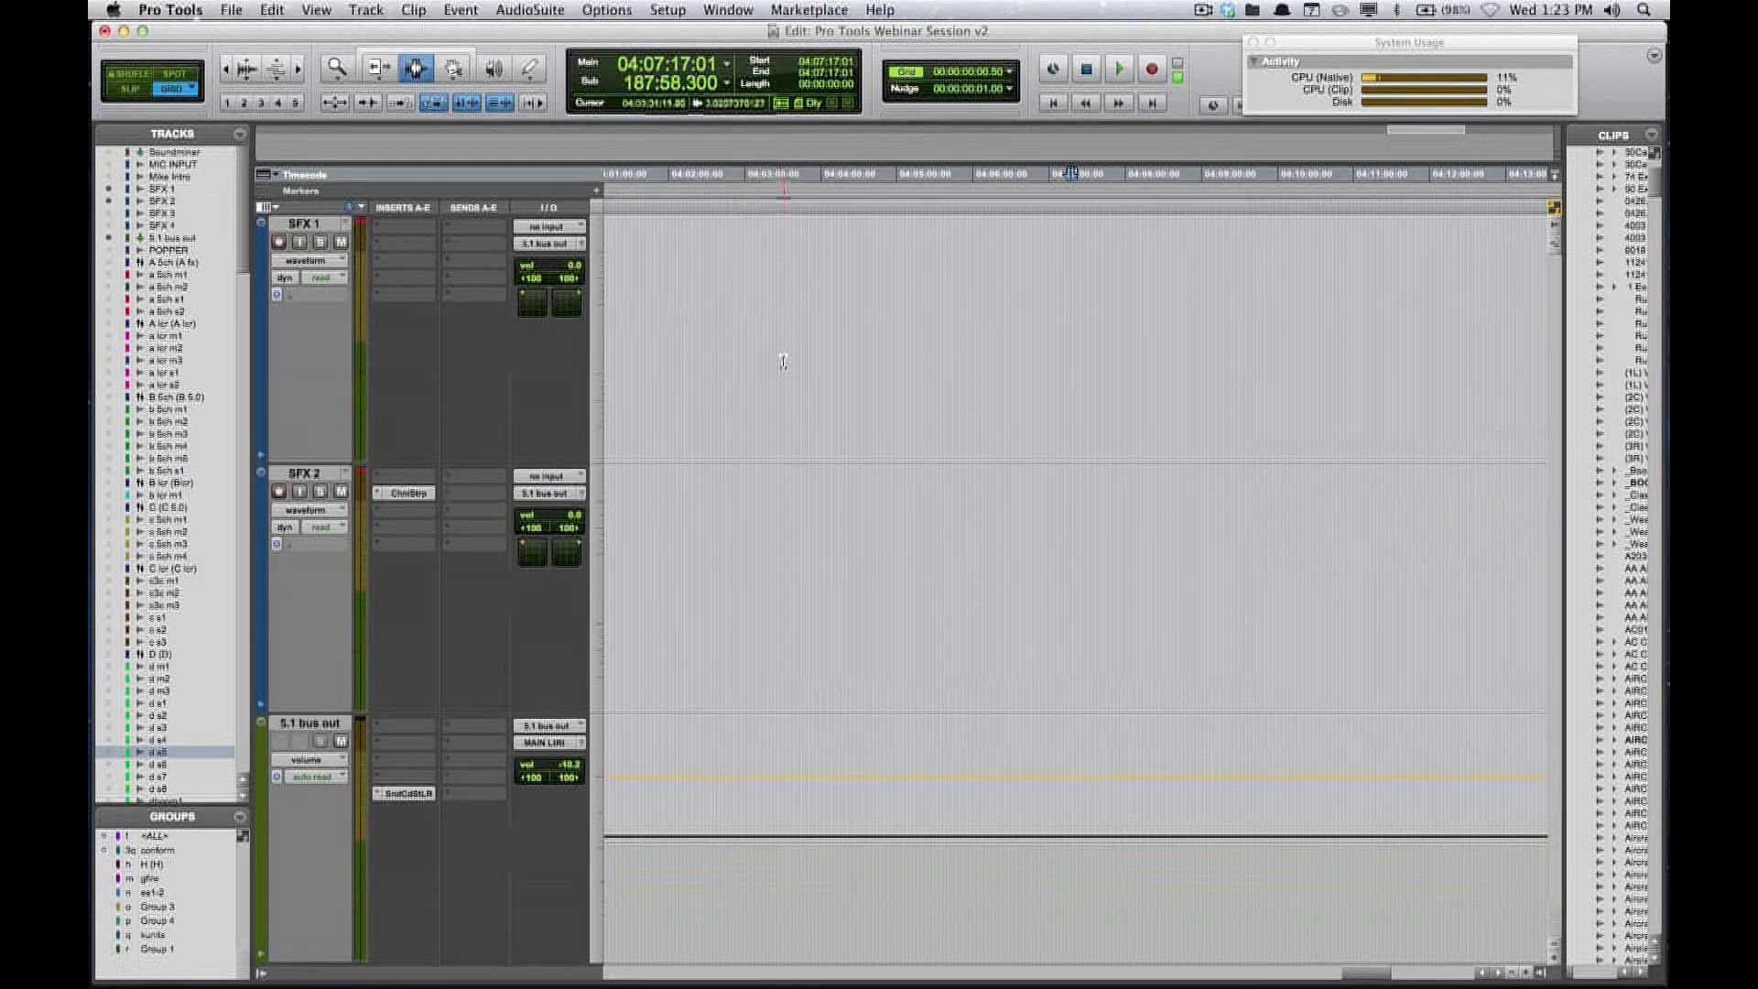
- On the SFX 2 Channel Strip, make the low and high EQ bands shelving and cut both steeply, the high band to -12.0 dB at 20 kHz
key(r)
key(r)
click(407, 493)
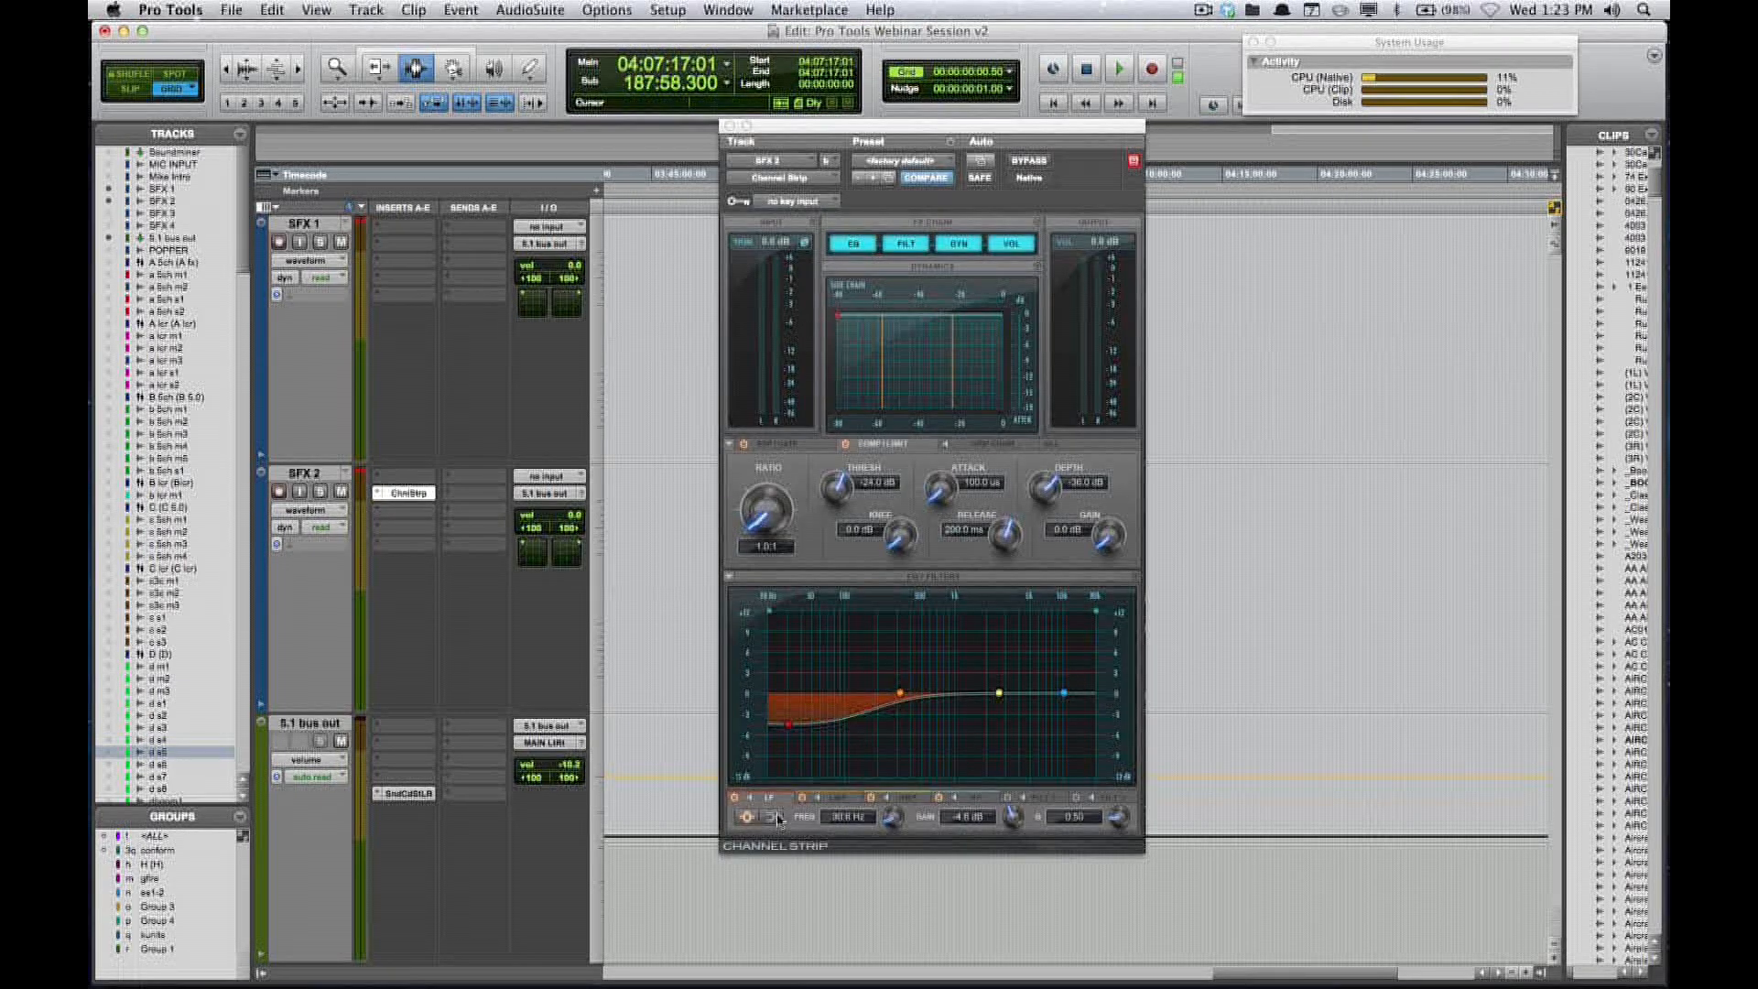
click(774, 816)
drag(786, 724, 794, 771)
drag(1060, 693, 1125, 783)
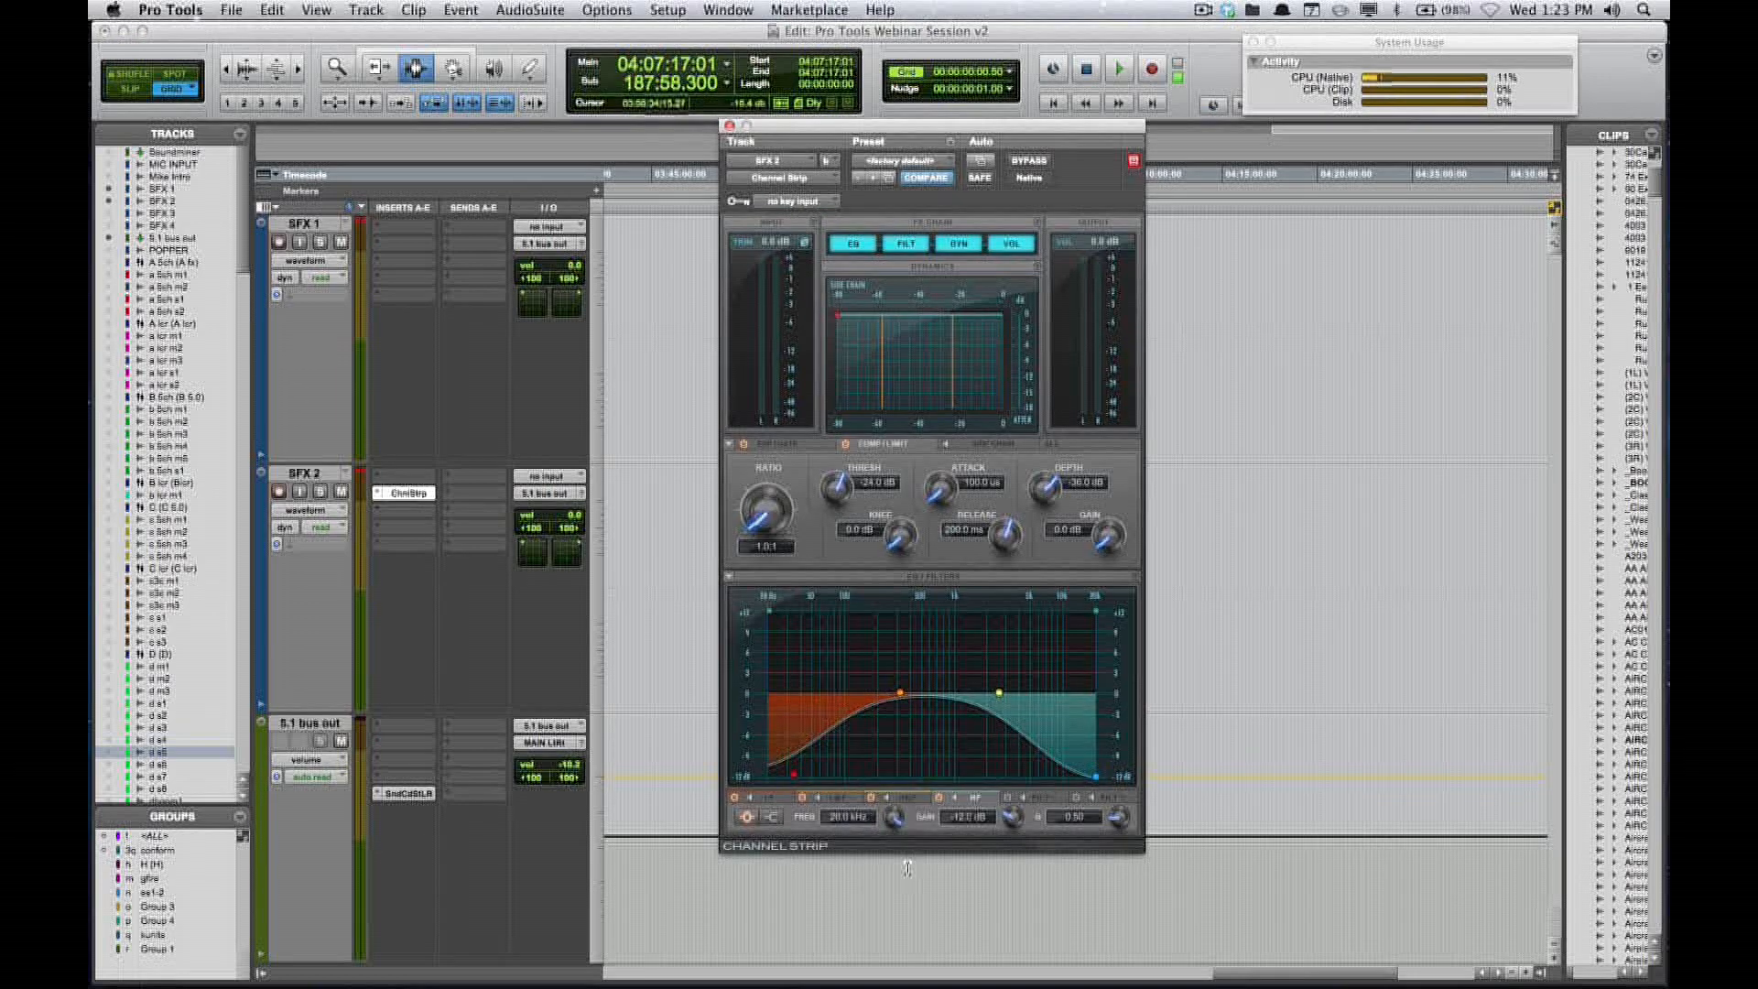
click(771, 816)
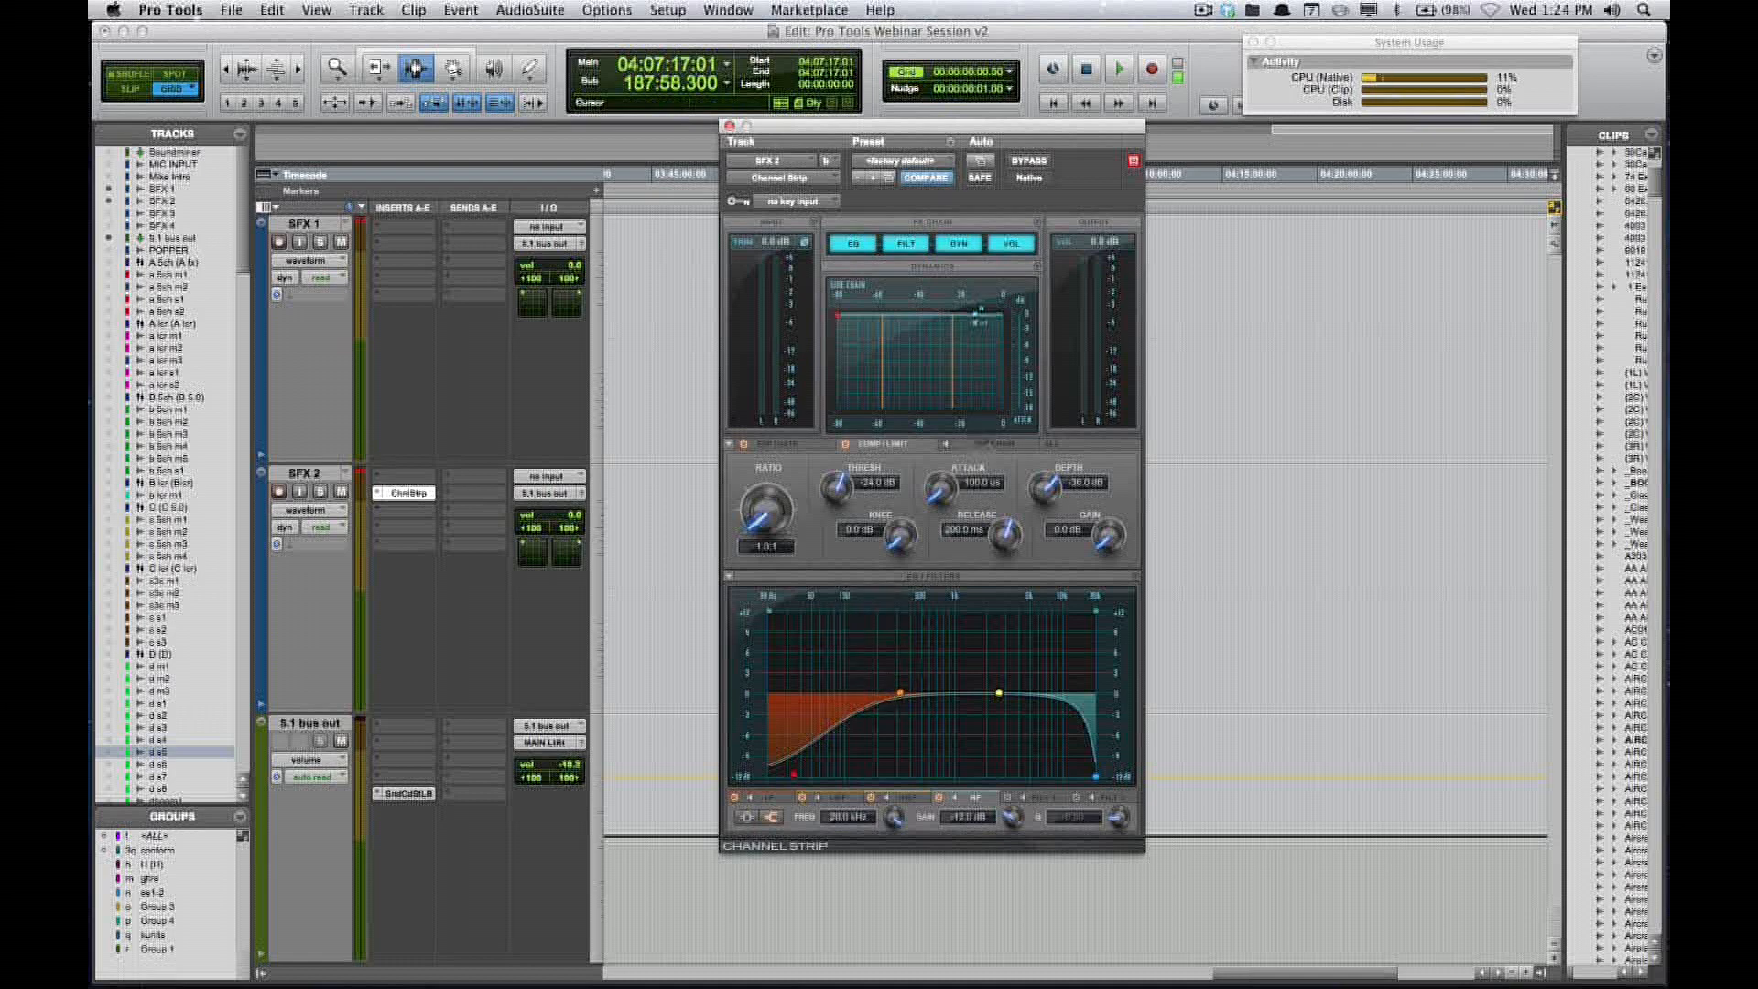
drag(957, 129, 1104, 162)
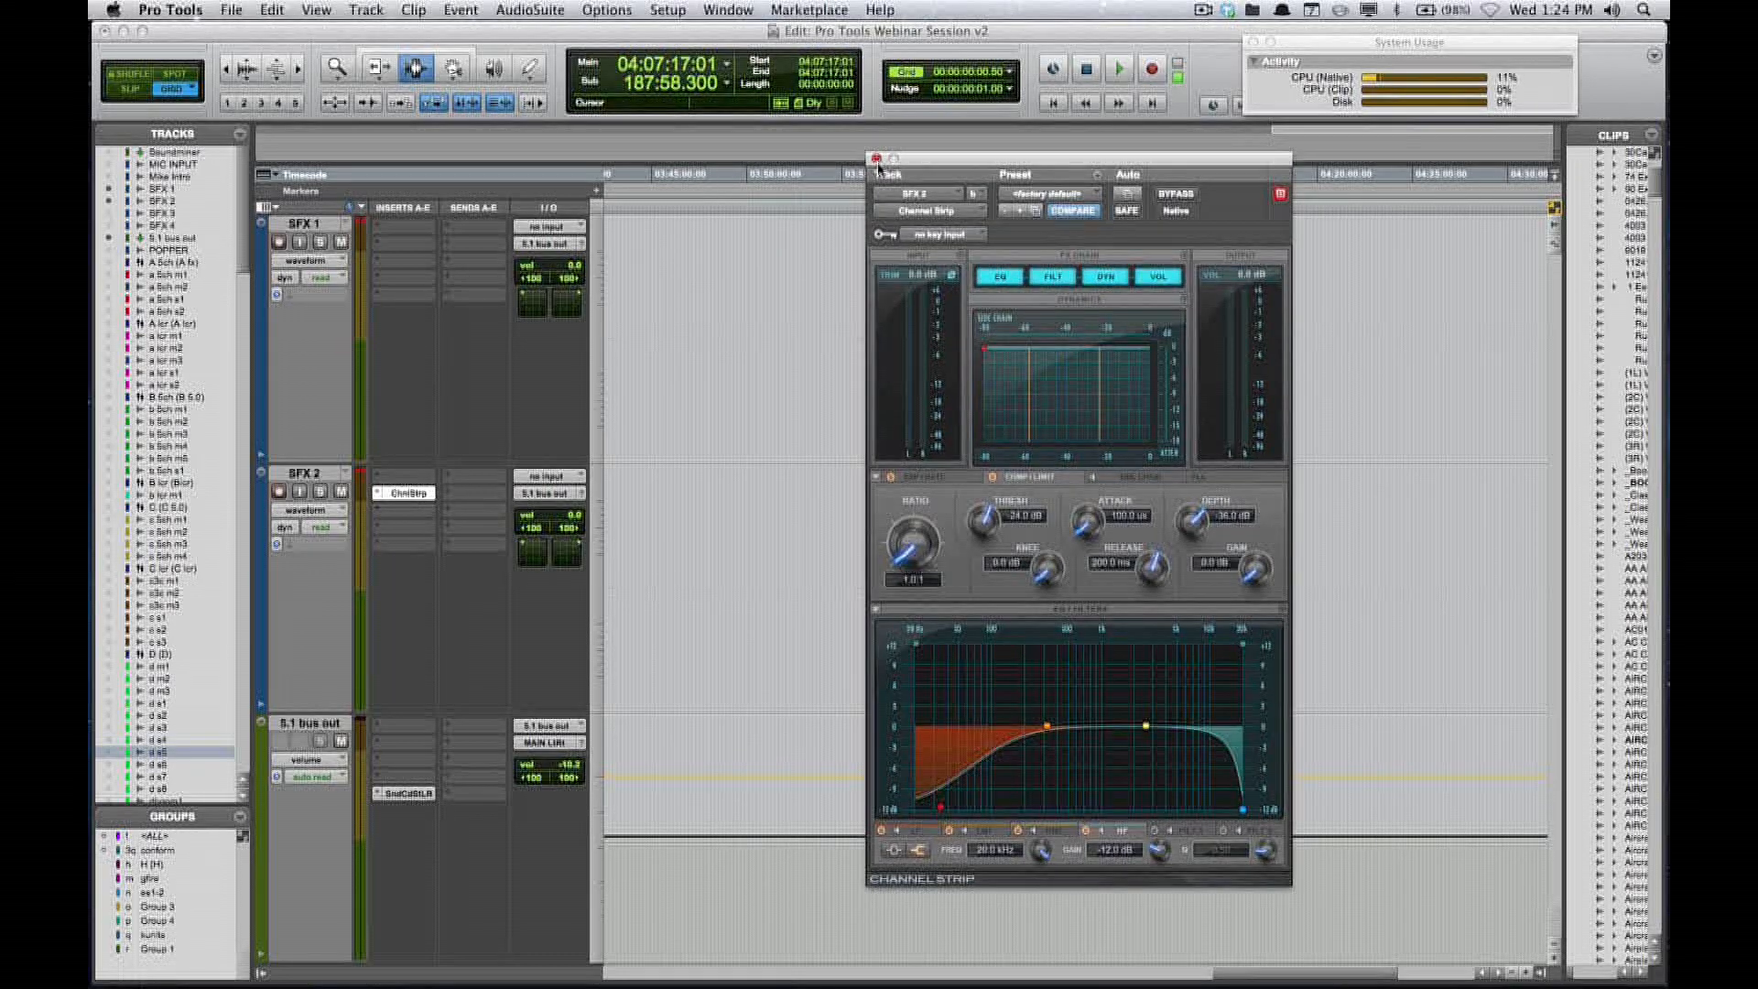
click(876, 160)
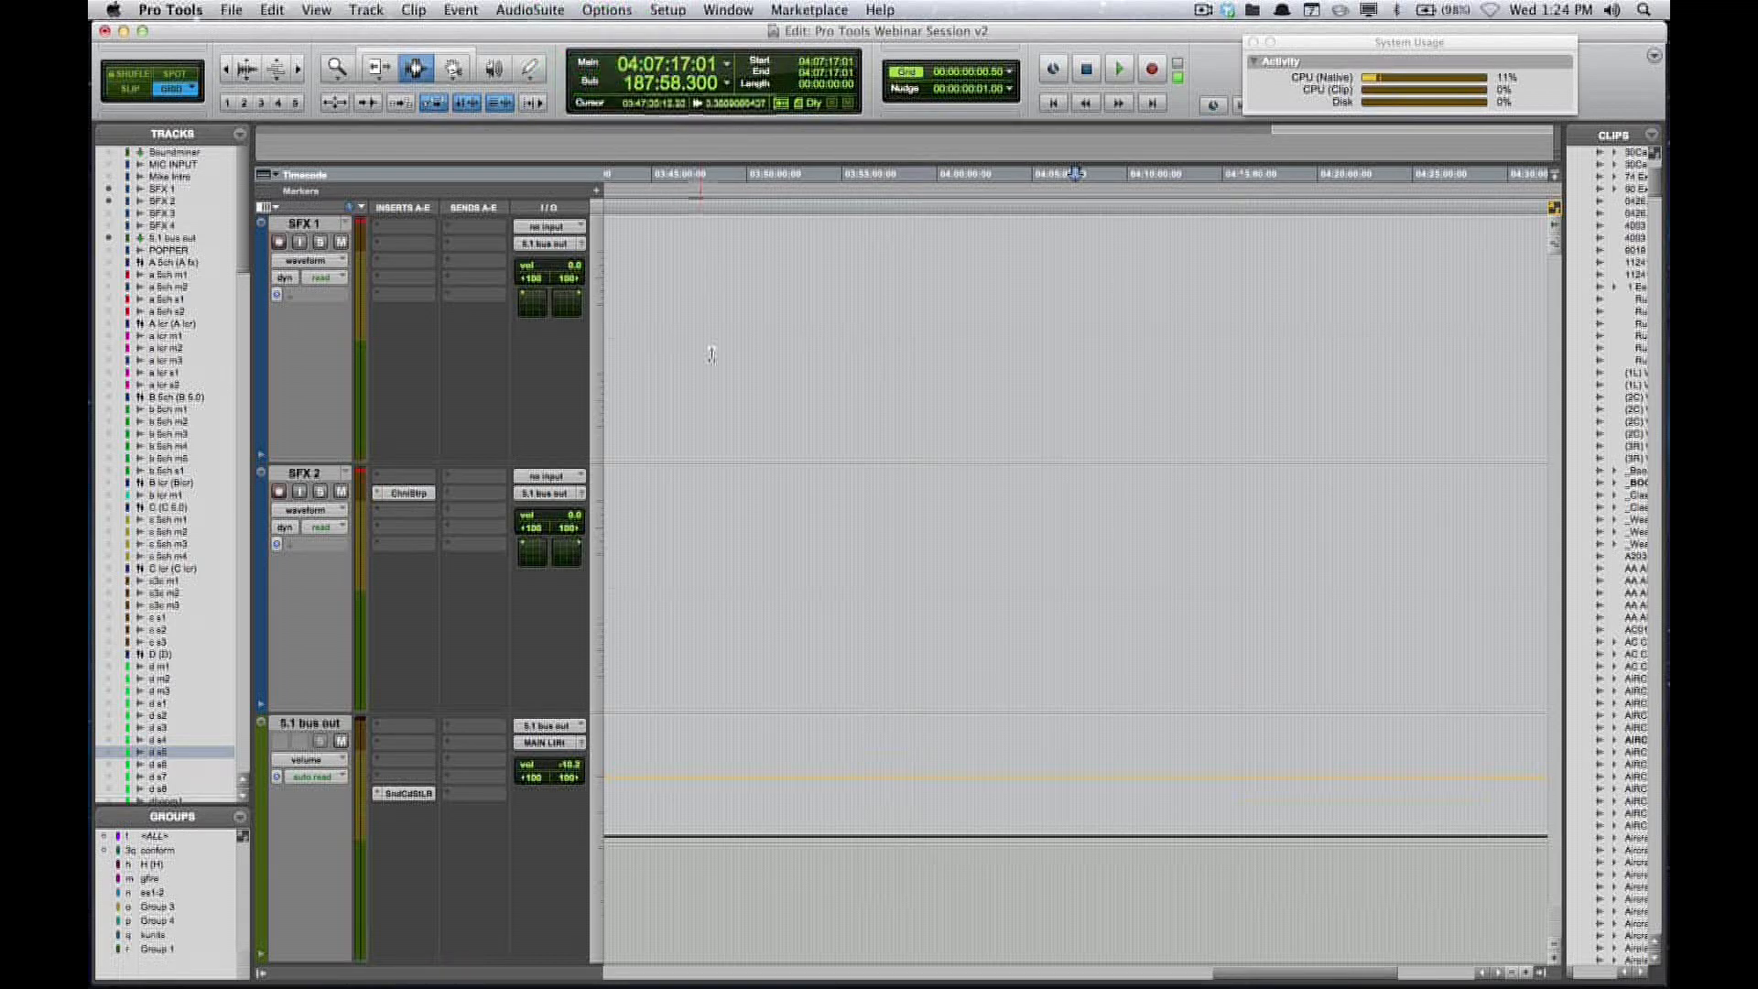
- Return to the session start and place the edit cursor at 01:00:13:12 on SFX 1, with the two effects clips magnified
key(r)
key(r)
key(r)
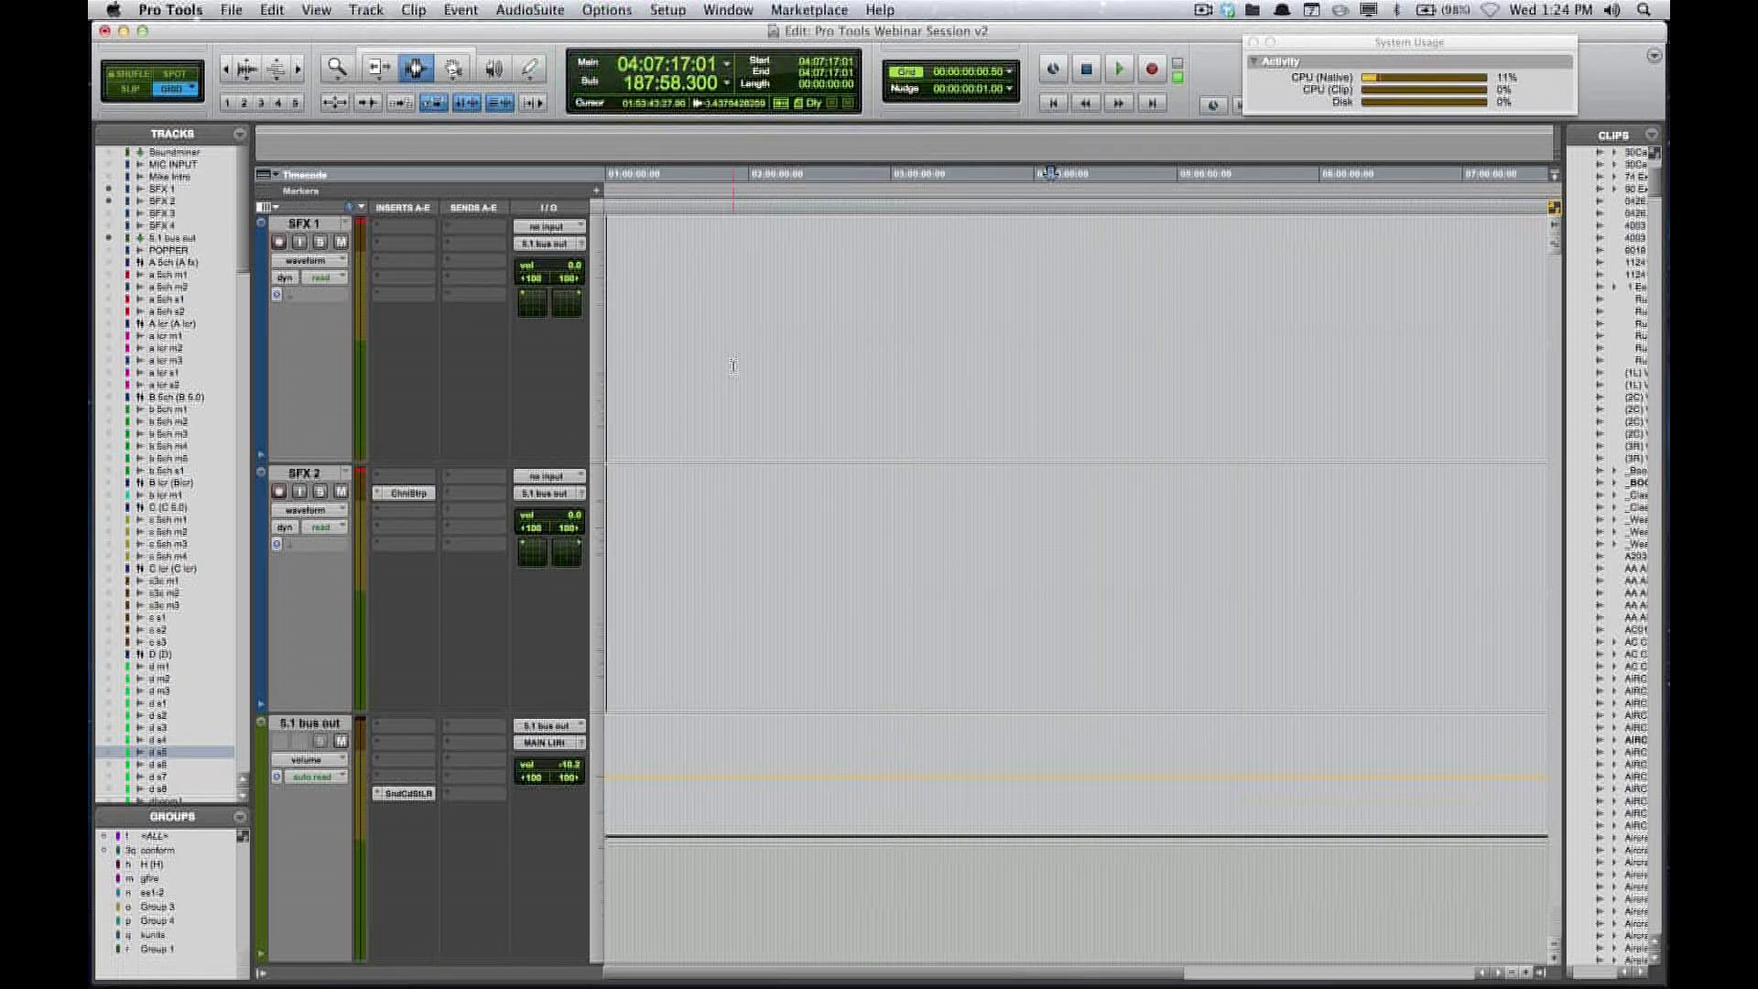
key(Return)
key(t)
key(t)
key(t)
key(t)
key(t)
key(t)
key(t)
key(t)
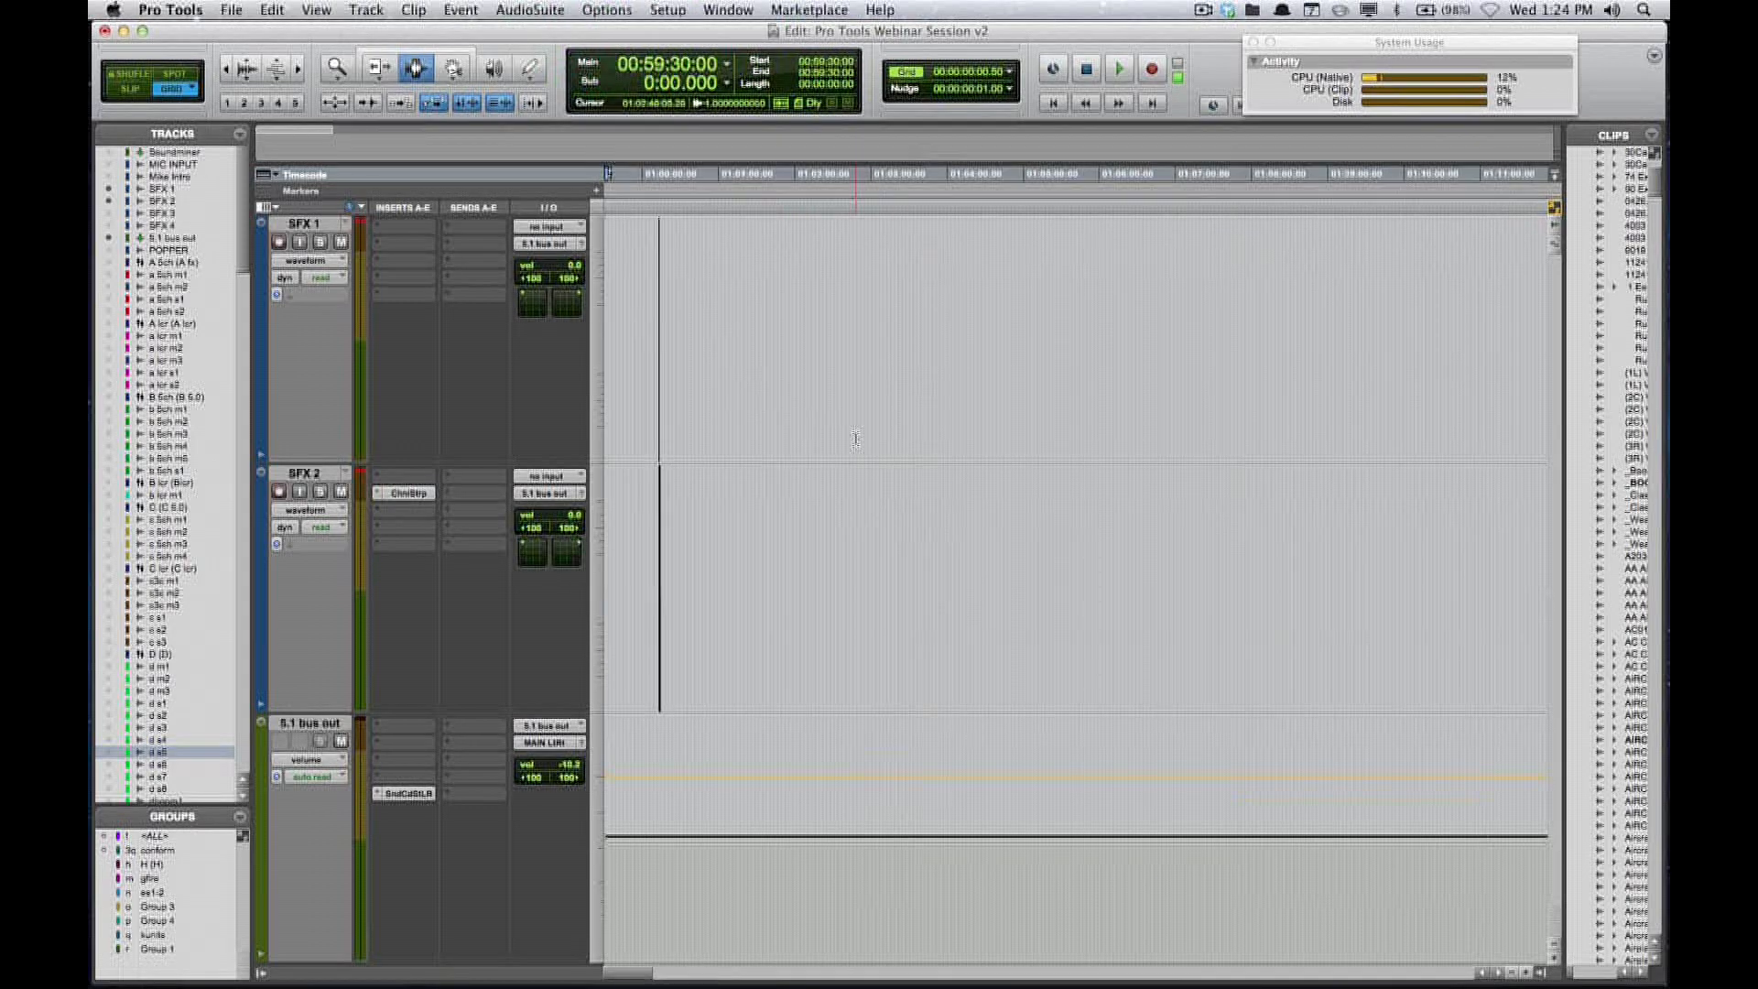
click(1045, 456)
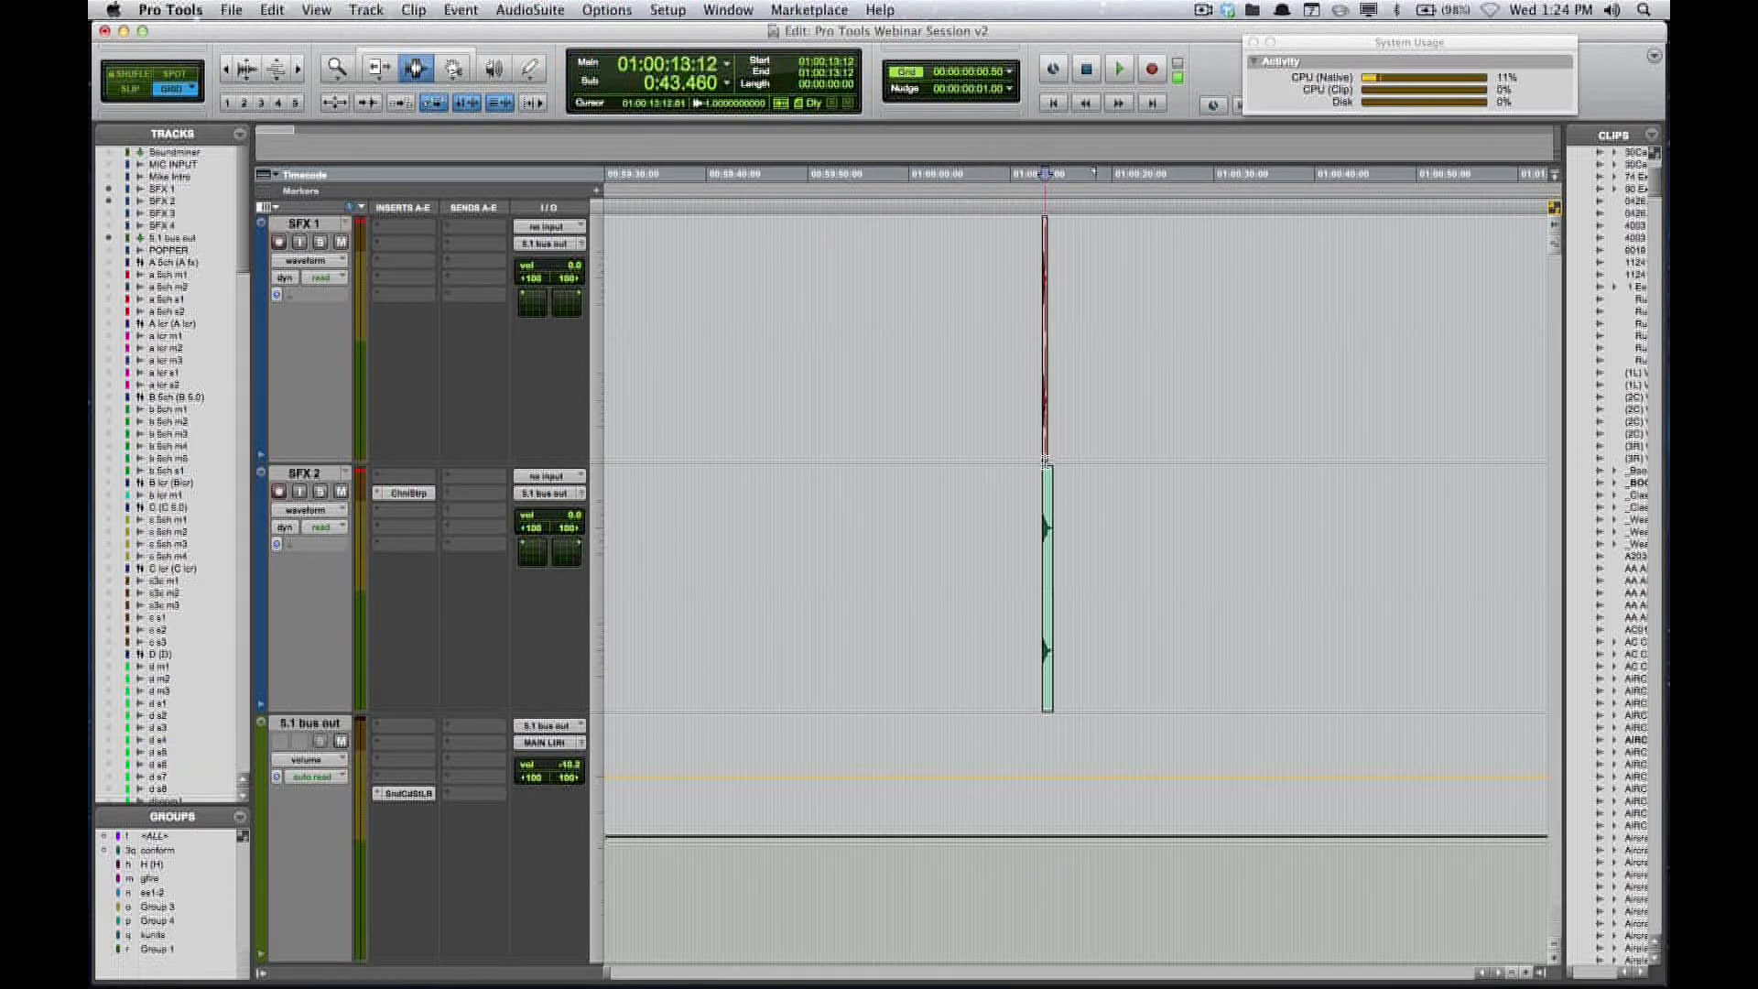
key(t)
key(t)
key(t)
key(t)
key(t)
key(t)
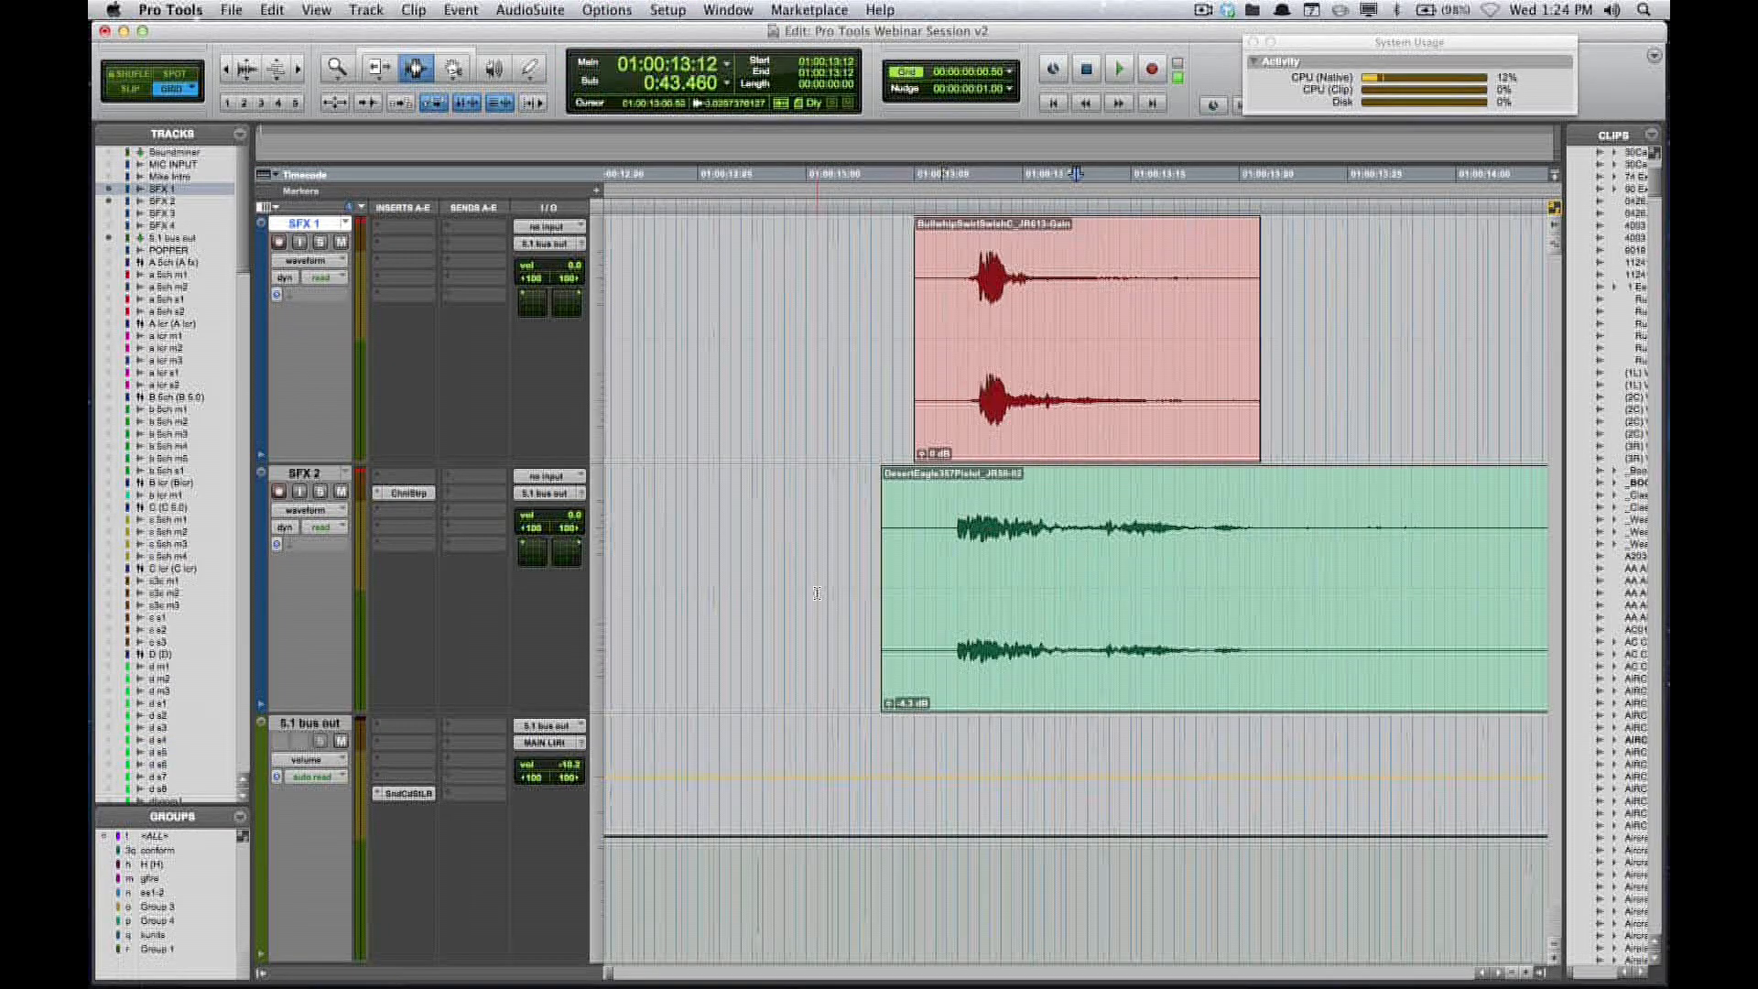
- Display the current time on the clips in the Edit window
click(453, 67)
click(318, 11)
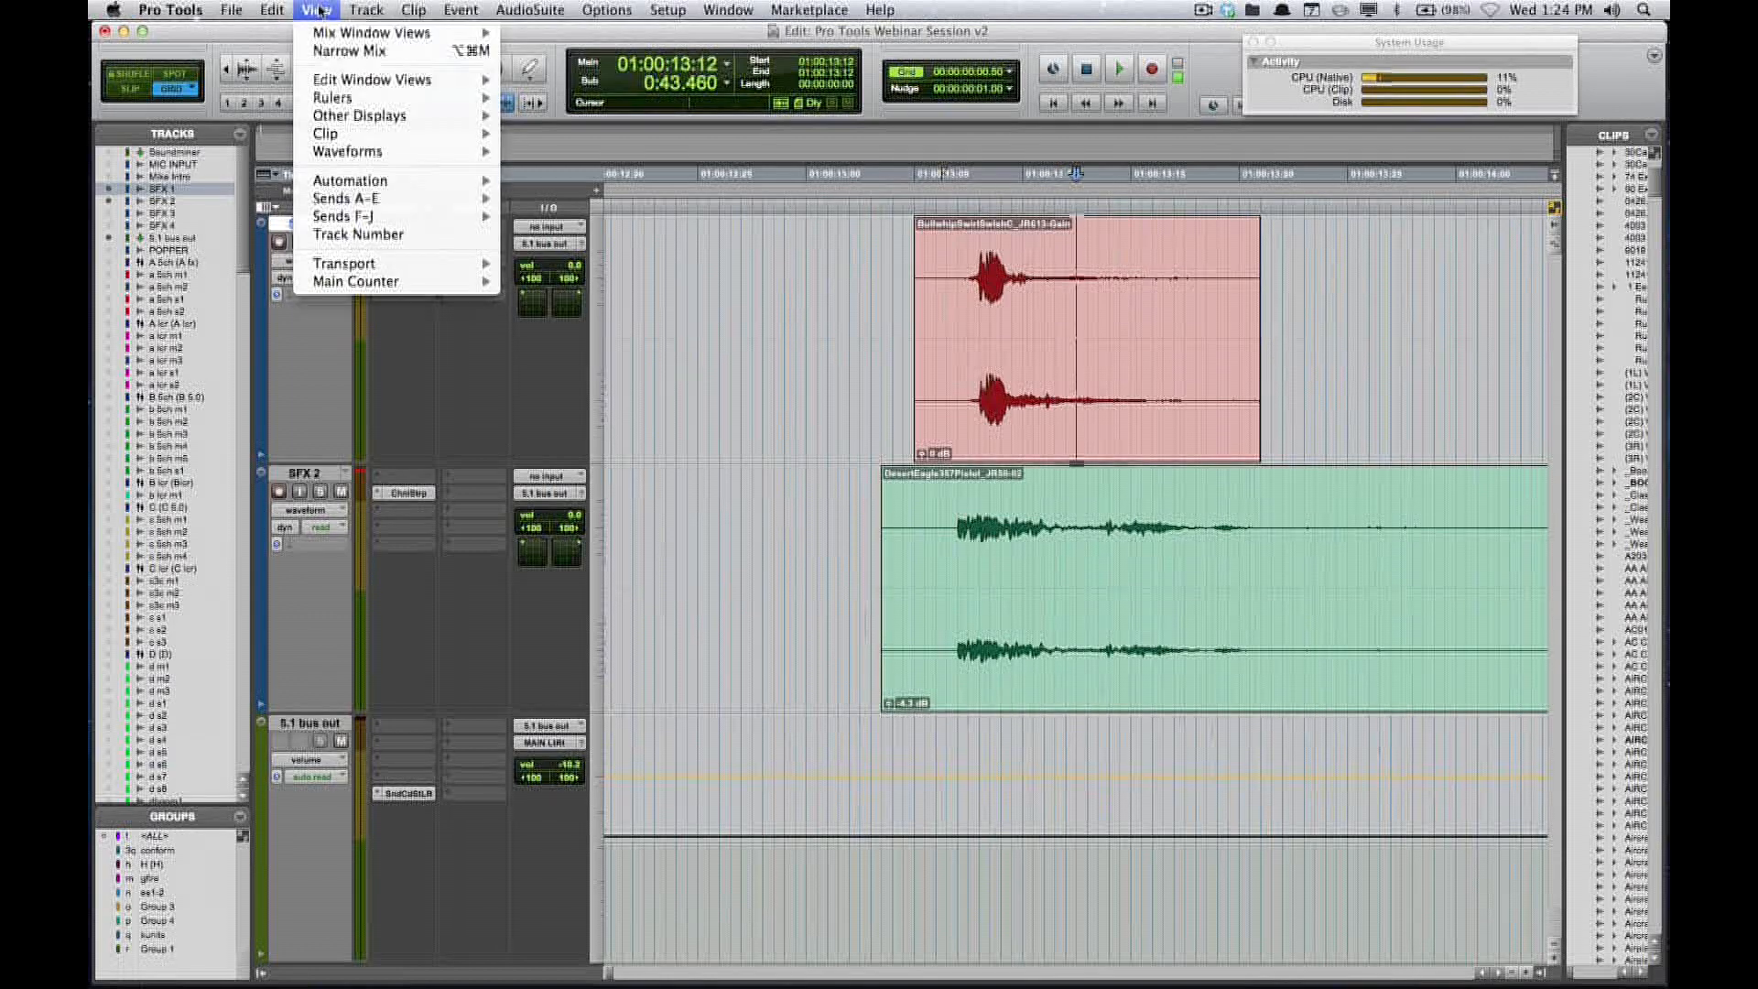
mouse_move(409, 8)
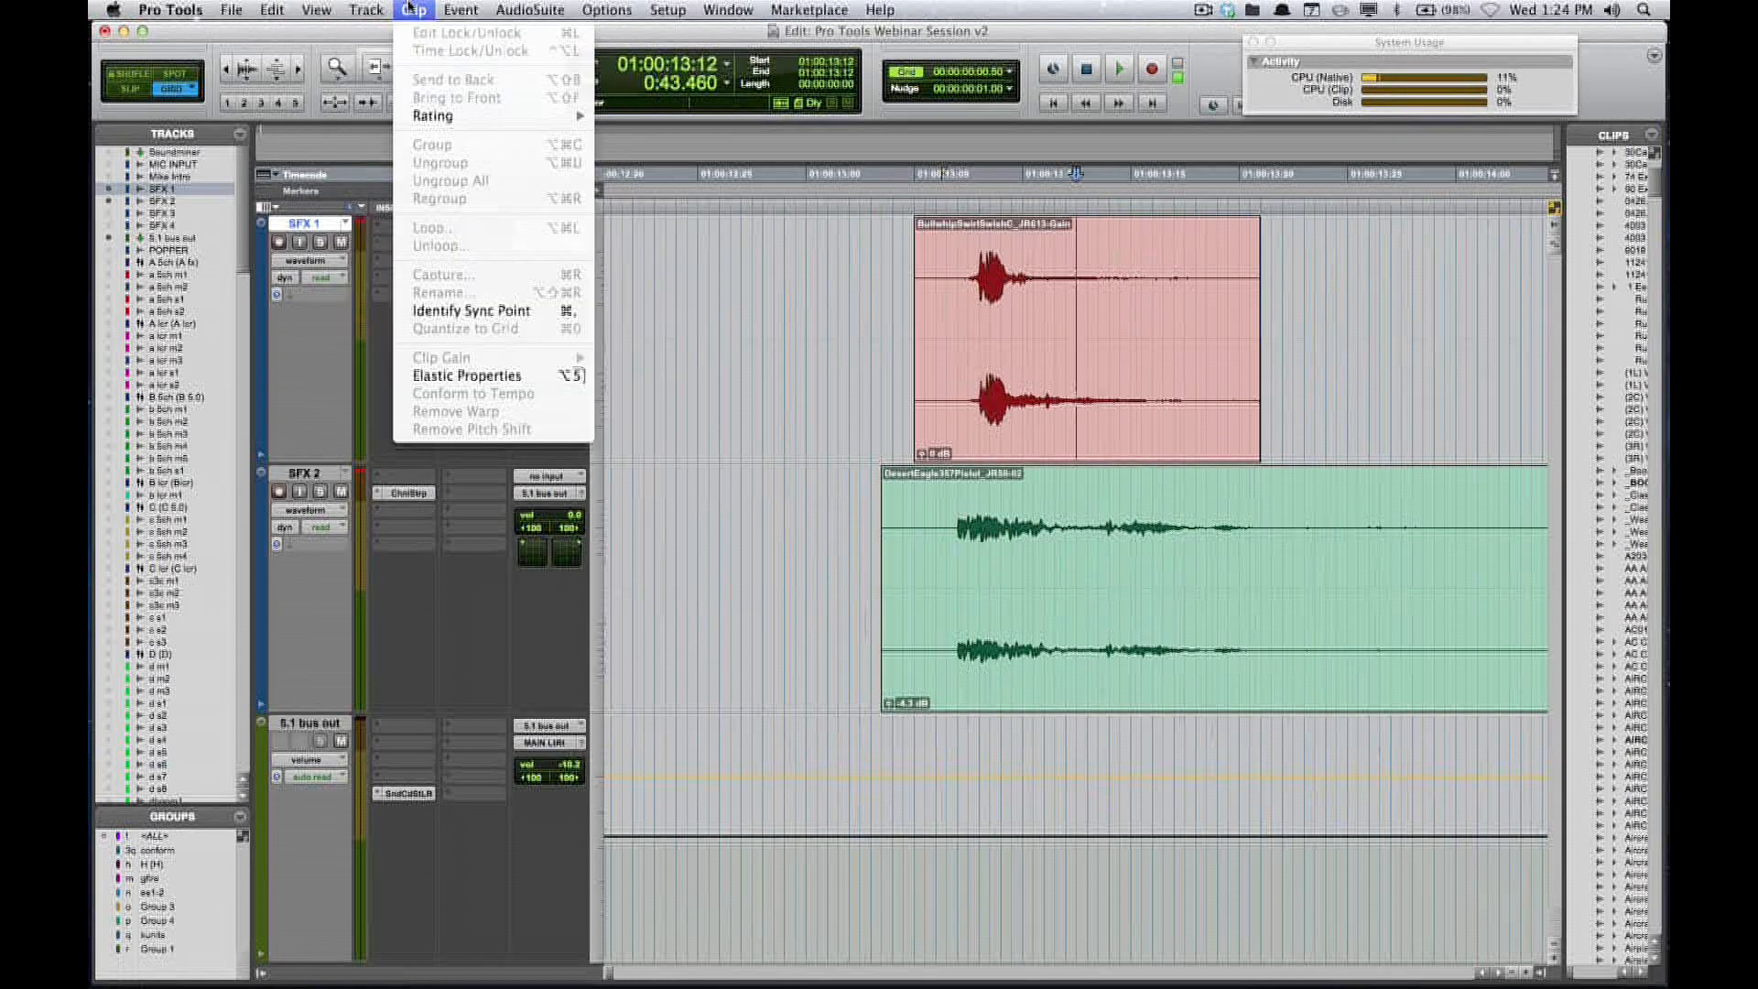
mouse_move(350, 136)
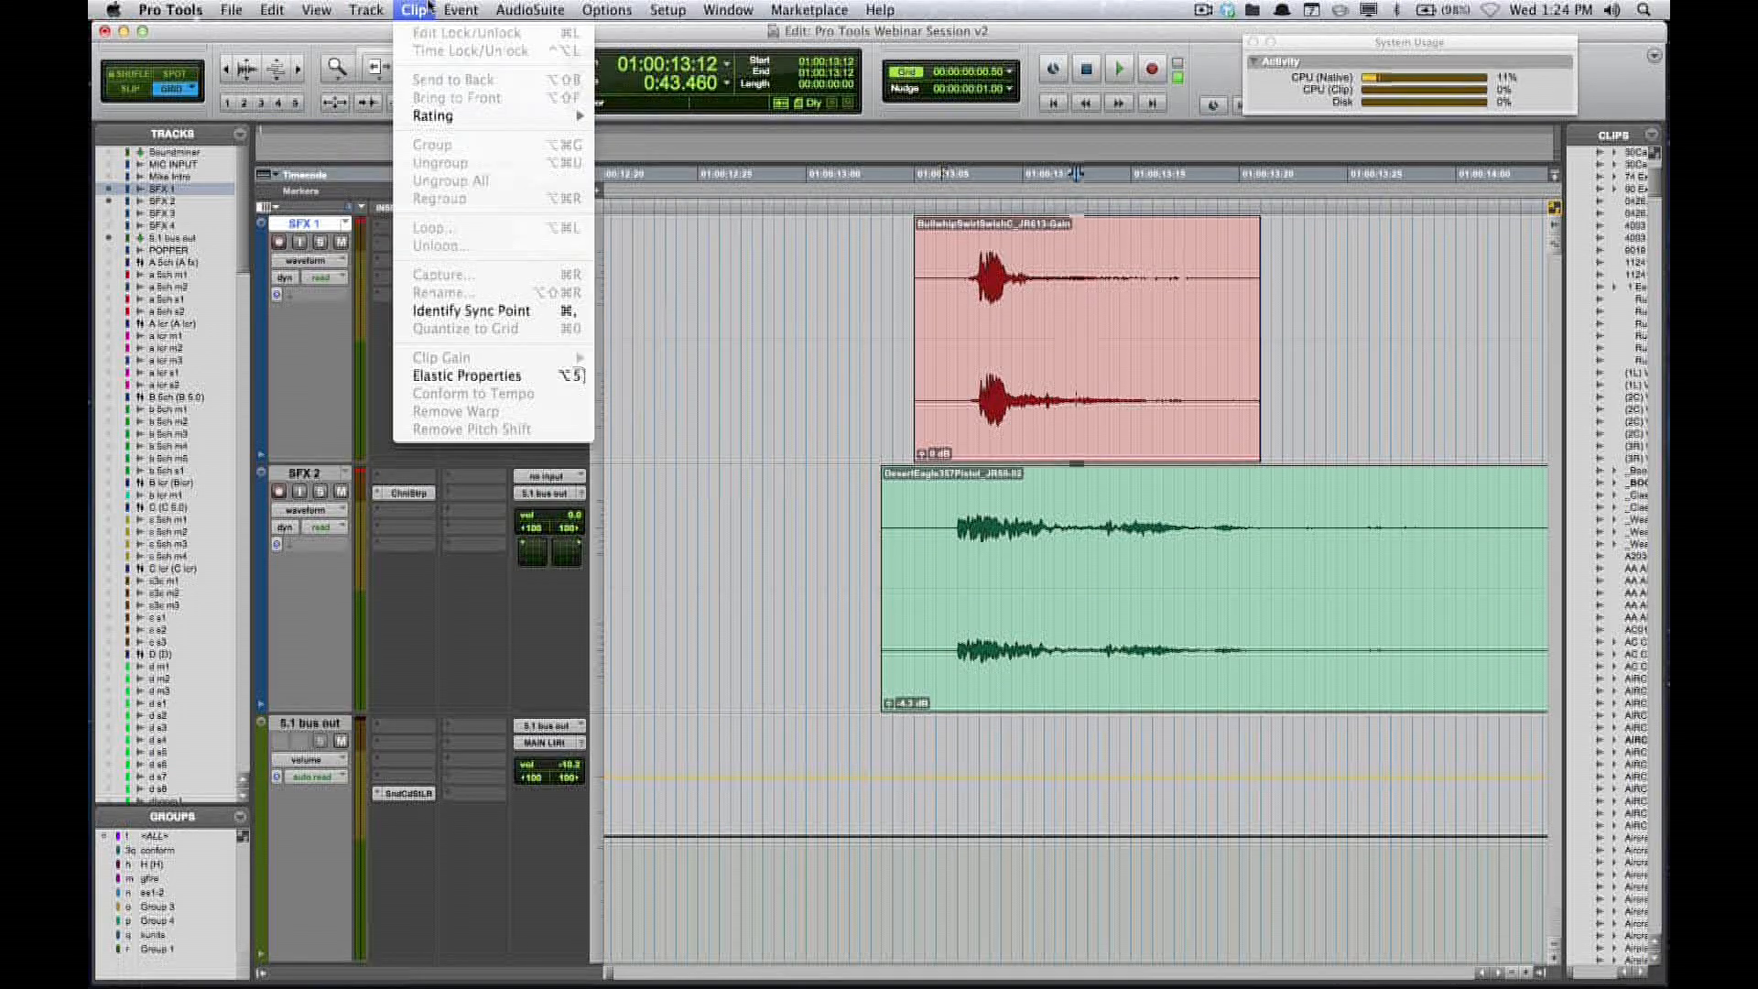
mouse_move(317, 9)
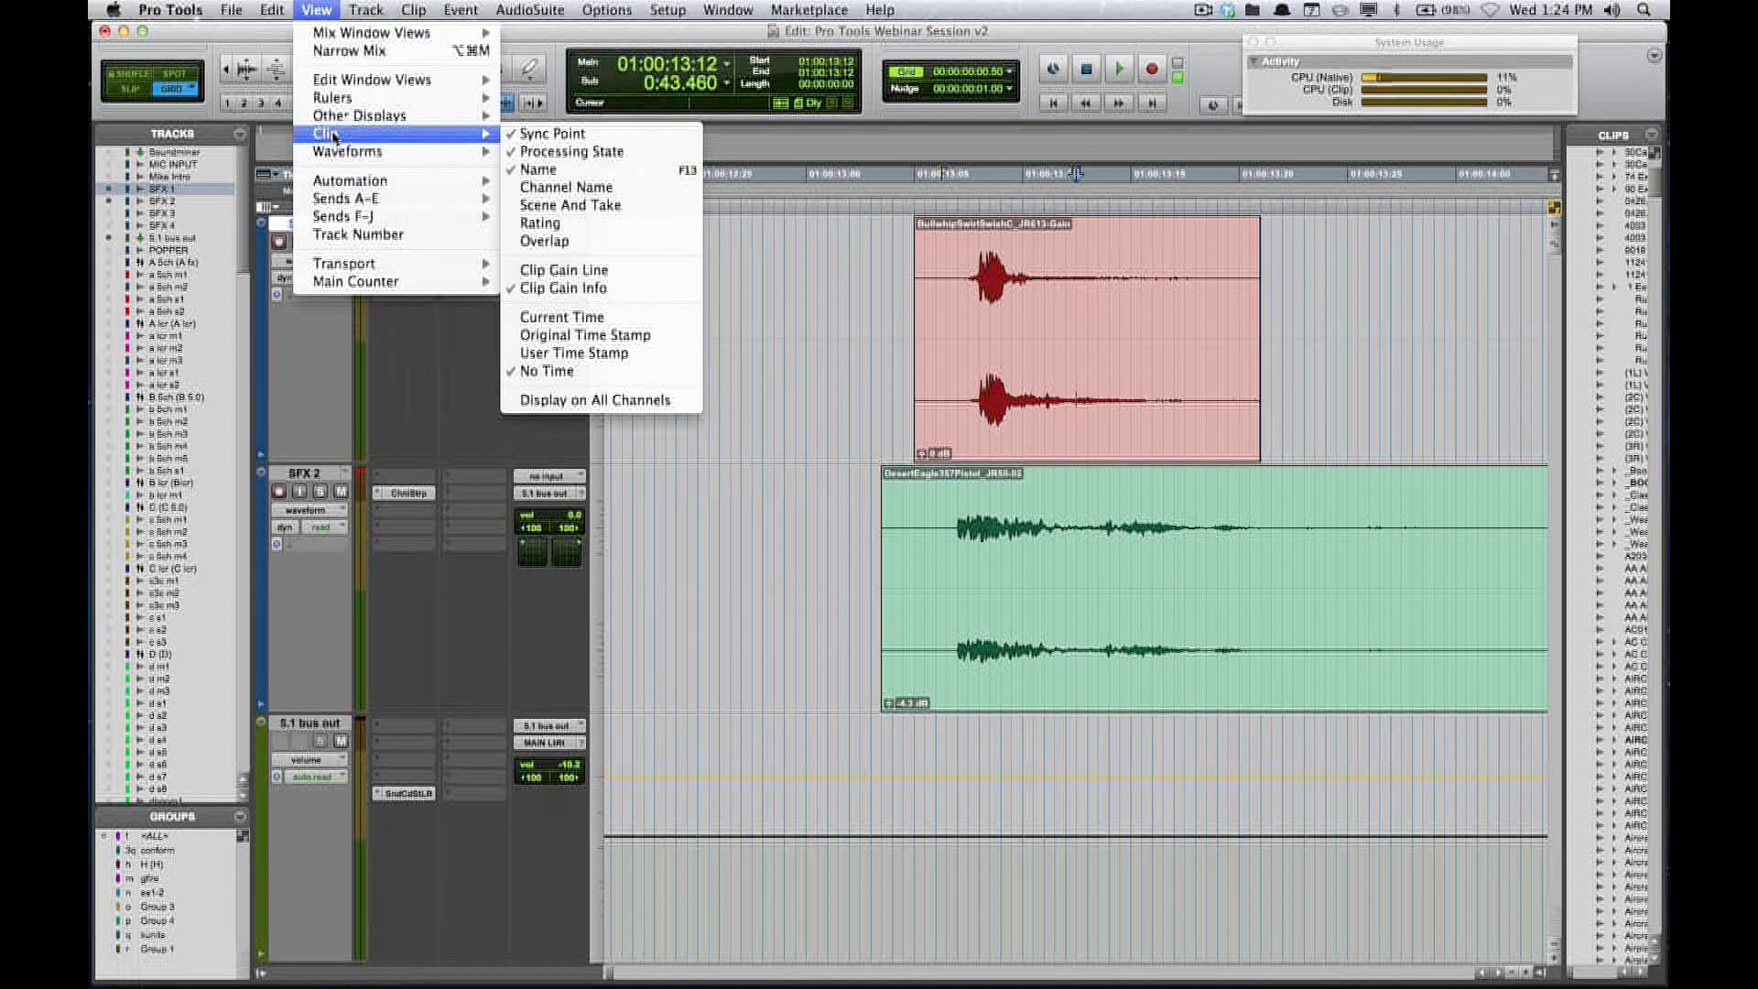
click(607, 318)
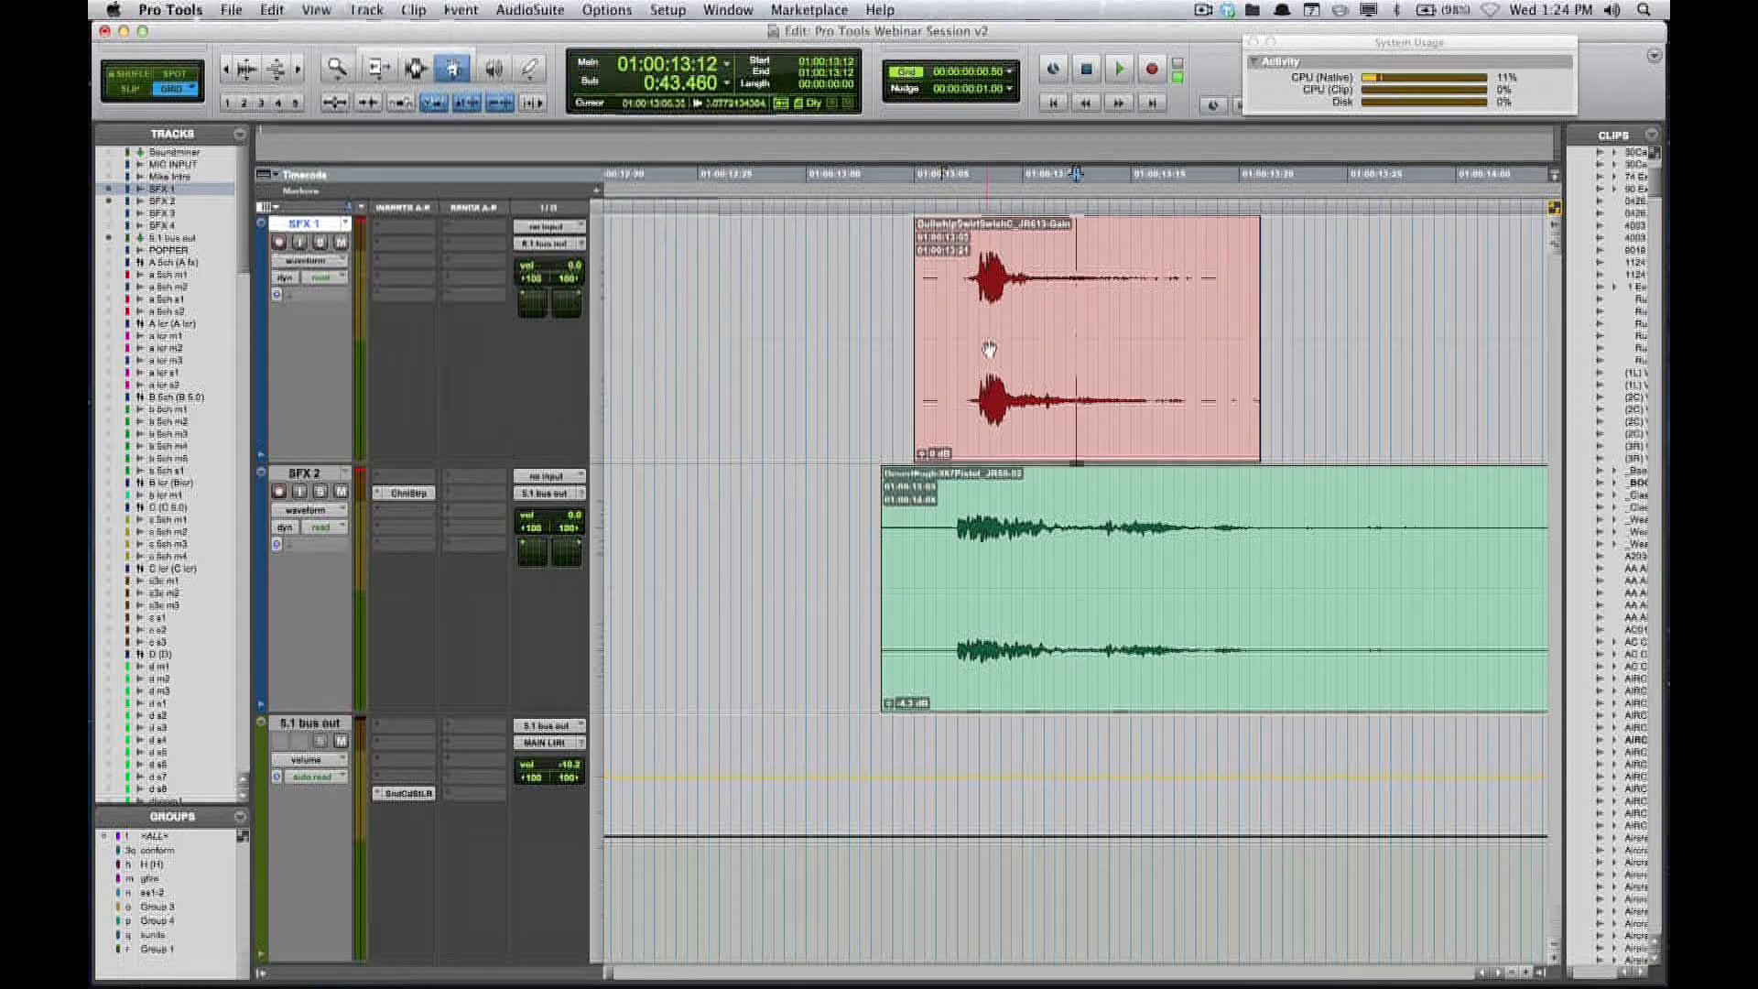
- Trim the start of the SFX 1 bullwhip clip to 01:00:13:07 and select the trimmed clip
click(1047, 336)
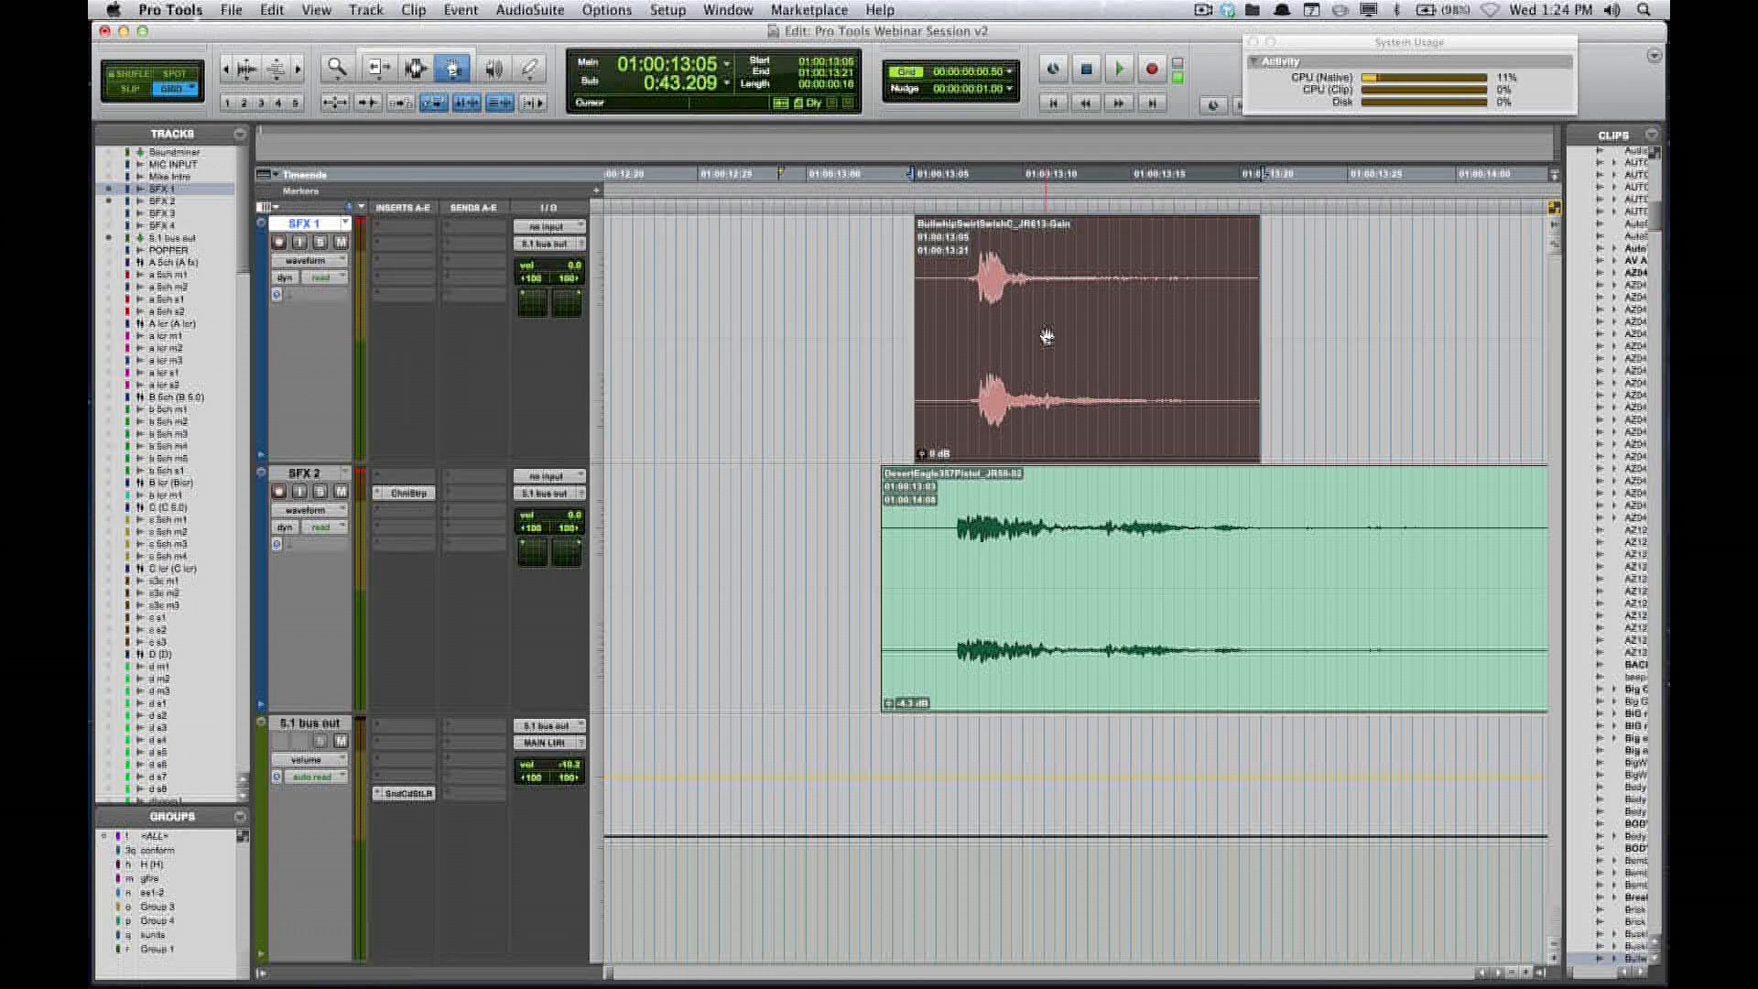
key(F6)
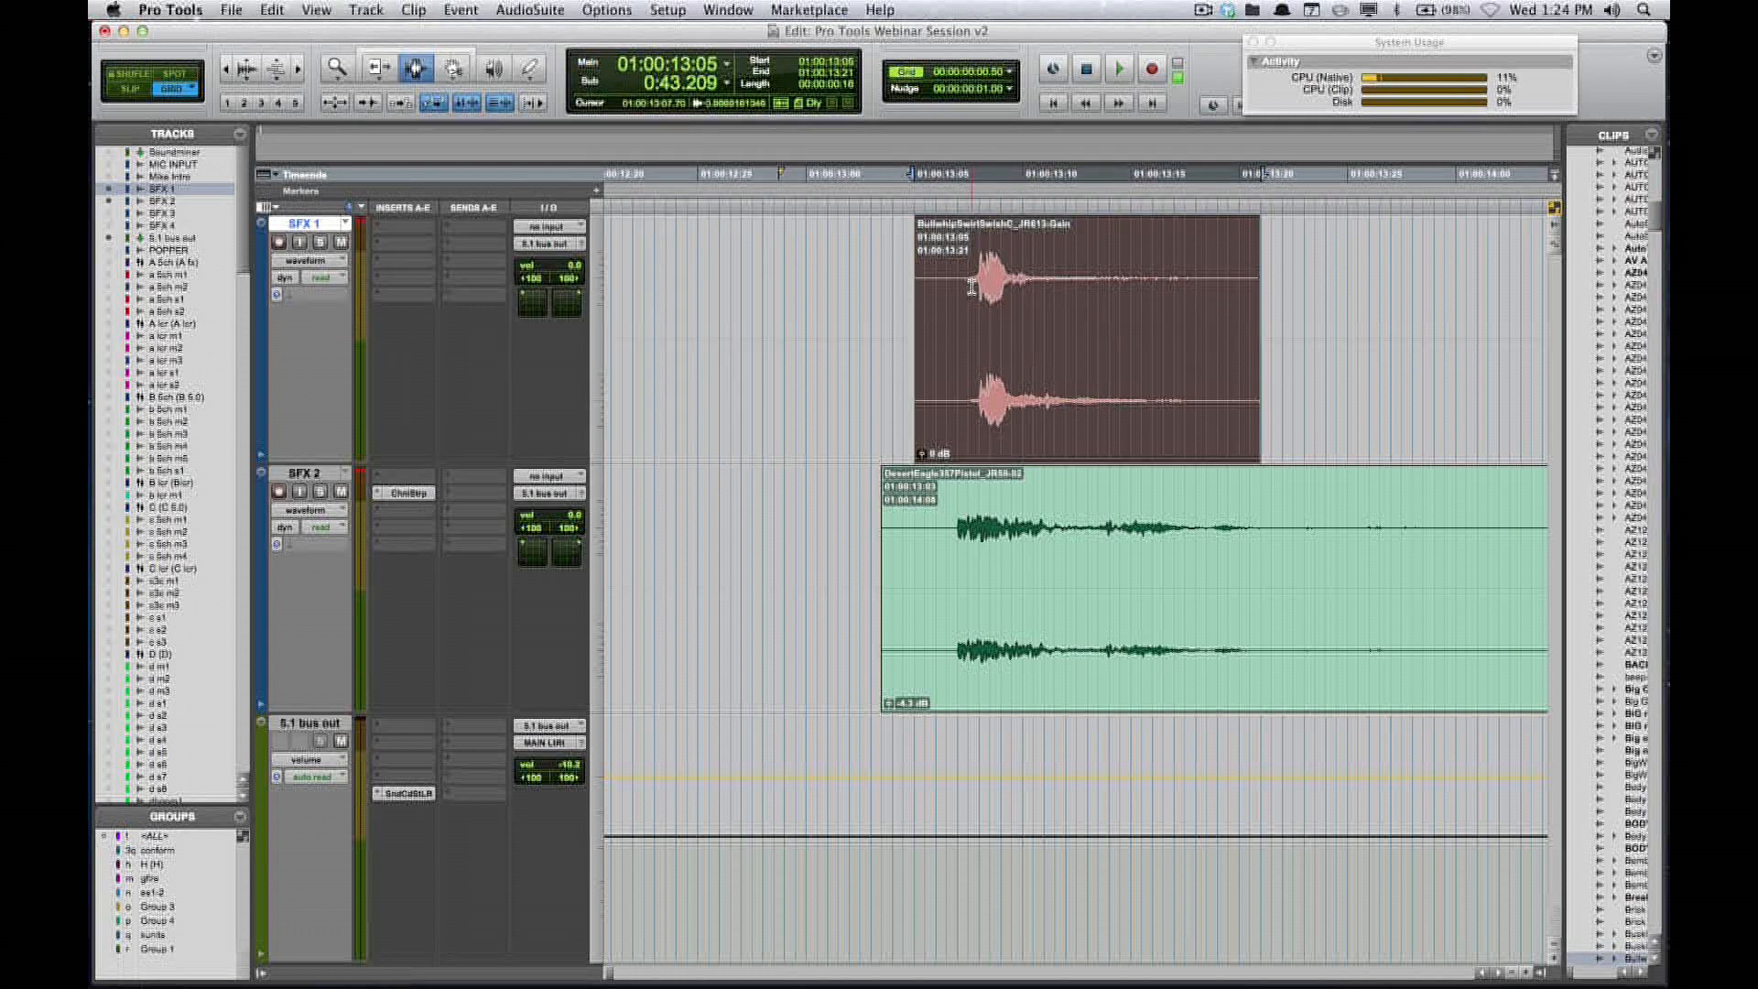
click(972, 286)
key(F8)
click(1044, 302)
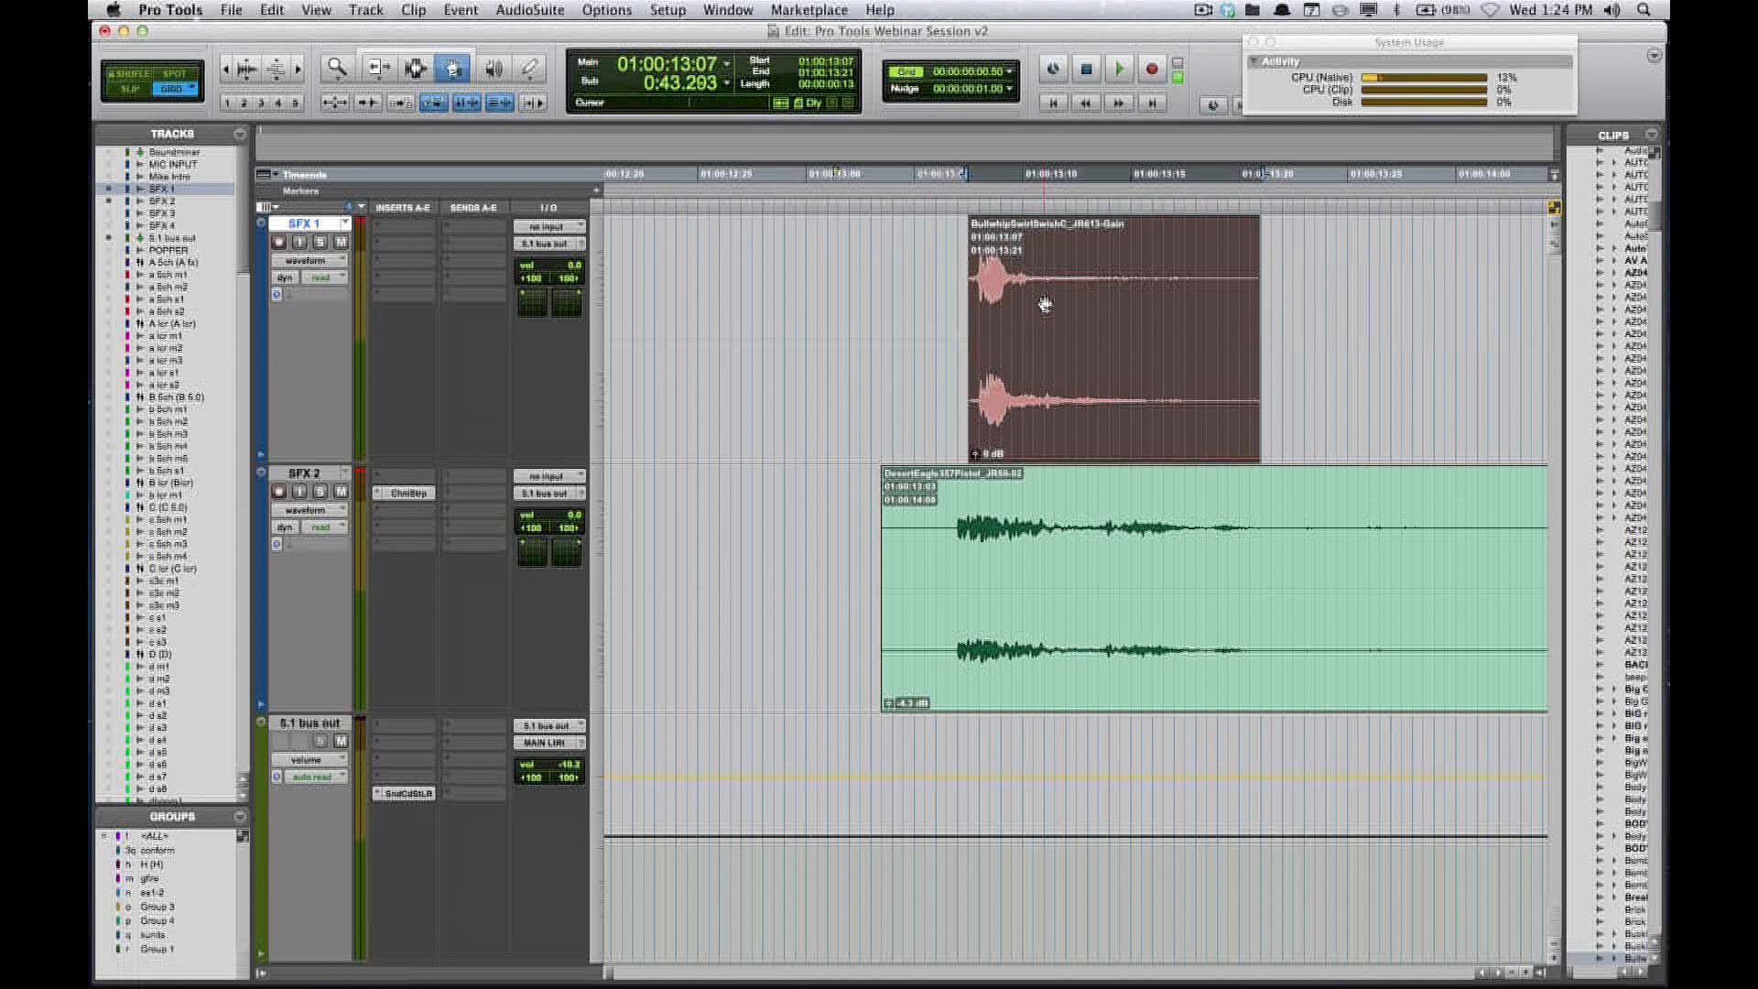
- Remove the bullwhip clip from its current position and paste it on SFX 1 at 01:00:00:00
key(Delete)
text(1:00:00:00)
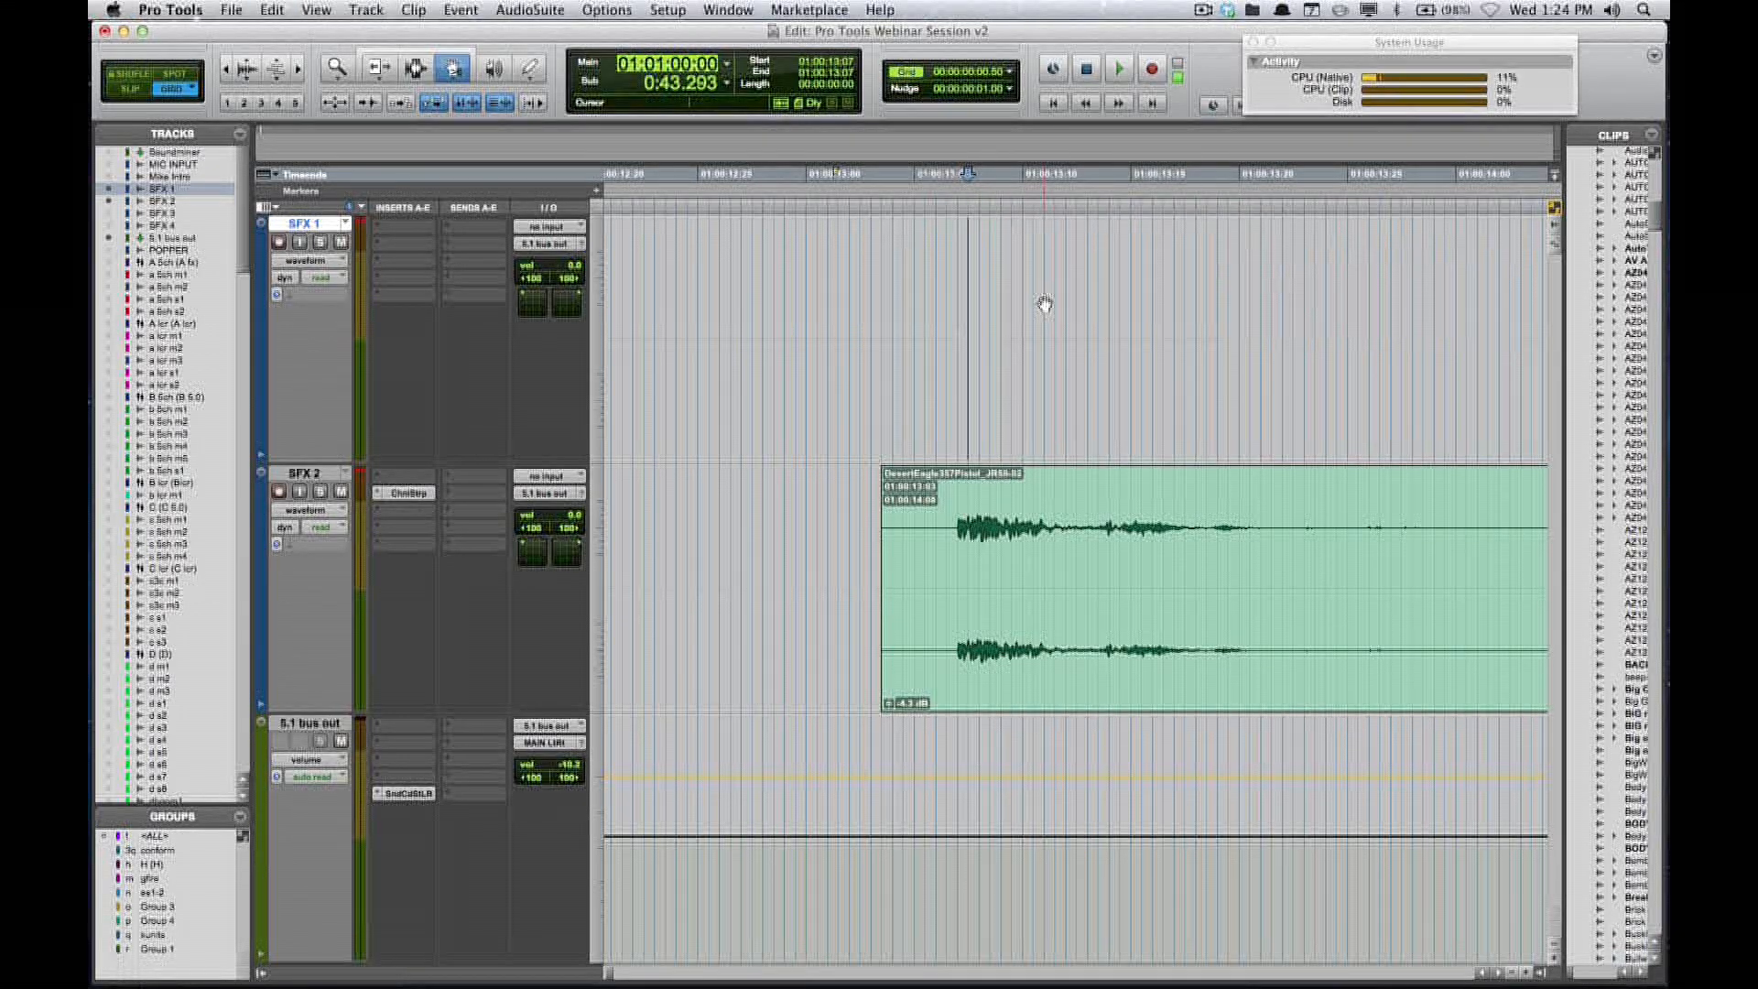
key(Return)
key(r)
key(r)
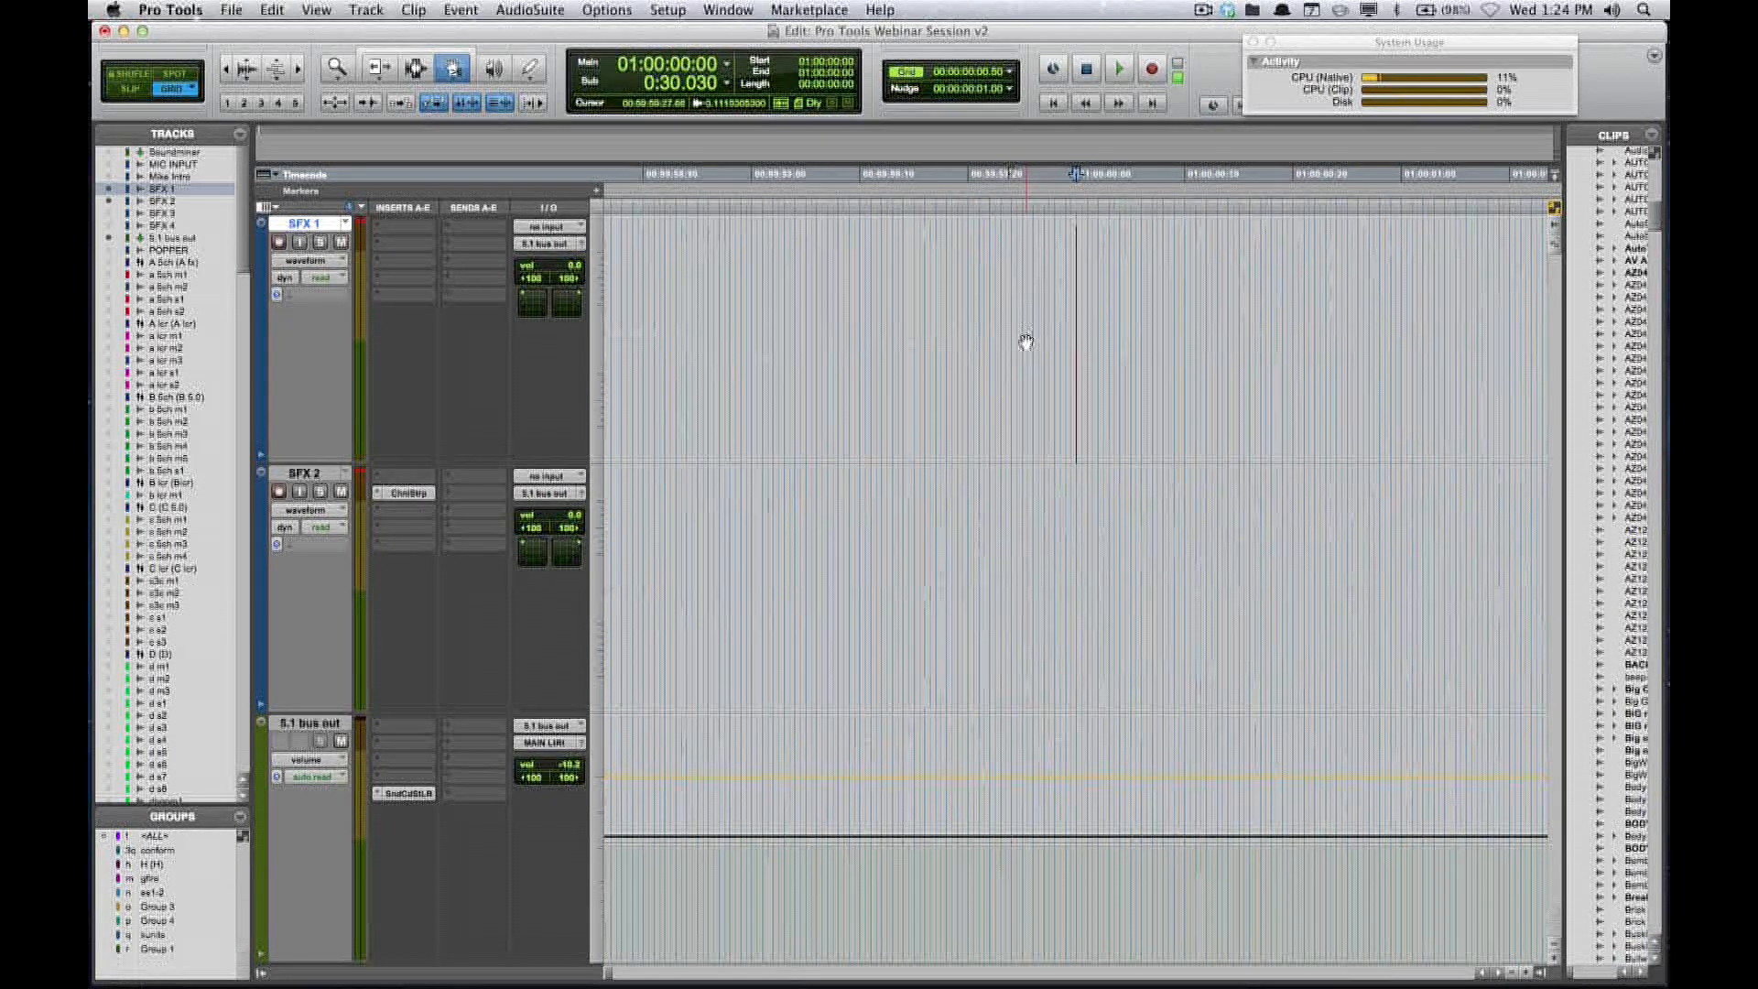
key(super+v)
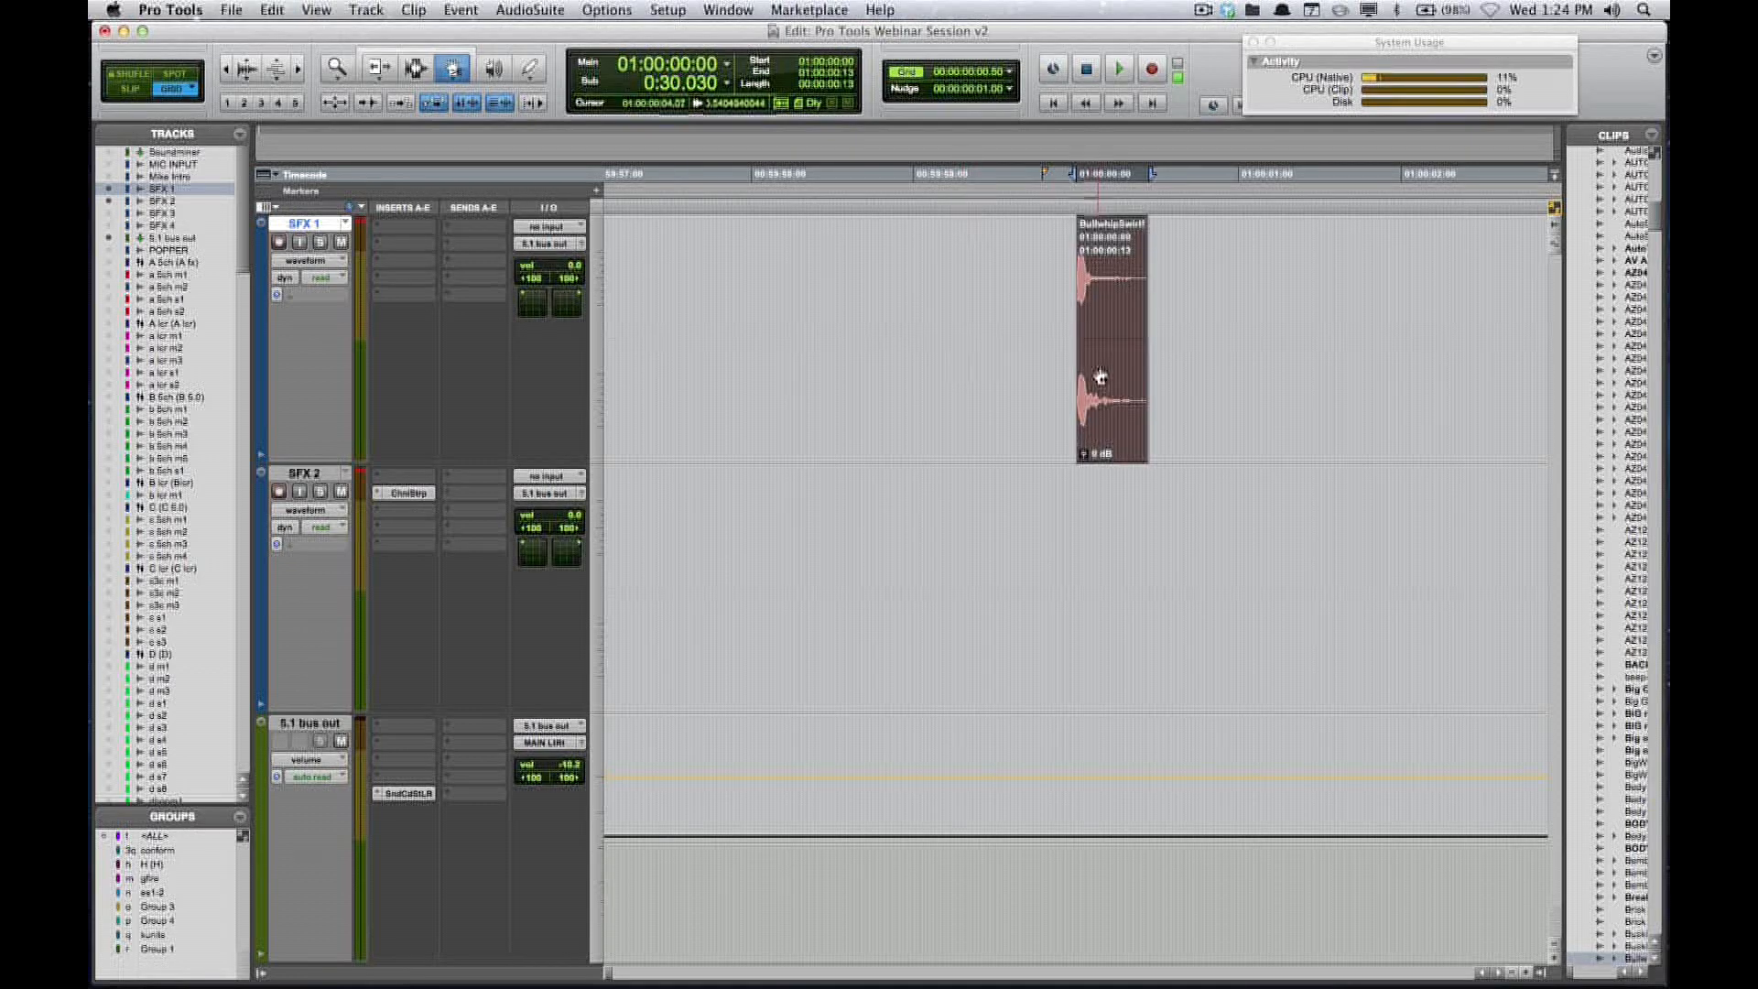
- Nudge the bullwhip clip later and earlier along SFX 1, leaving its start at 01:00:00:08
key(t)
key(t)
key(t)
key(t)
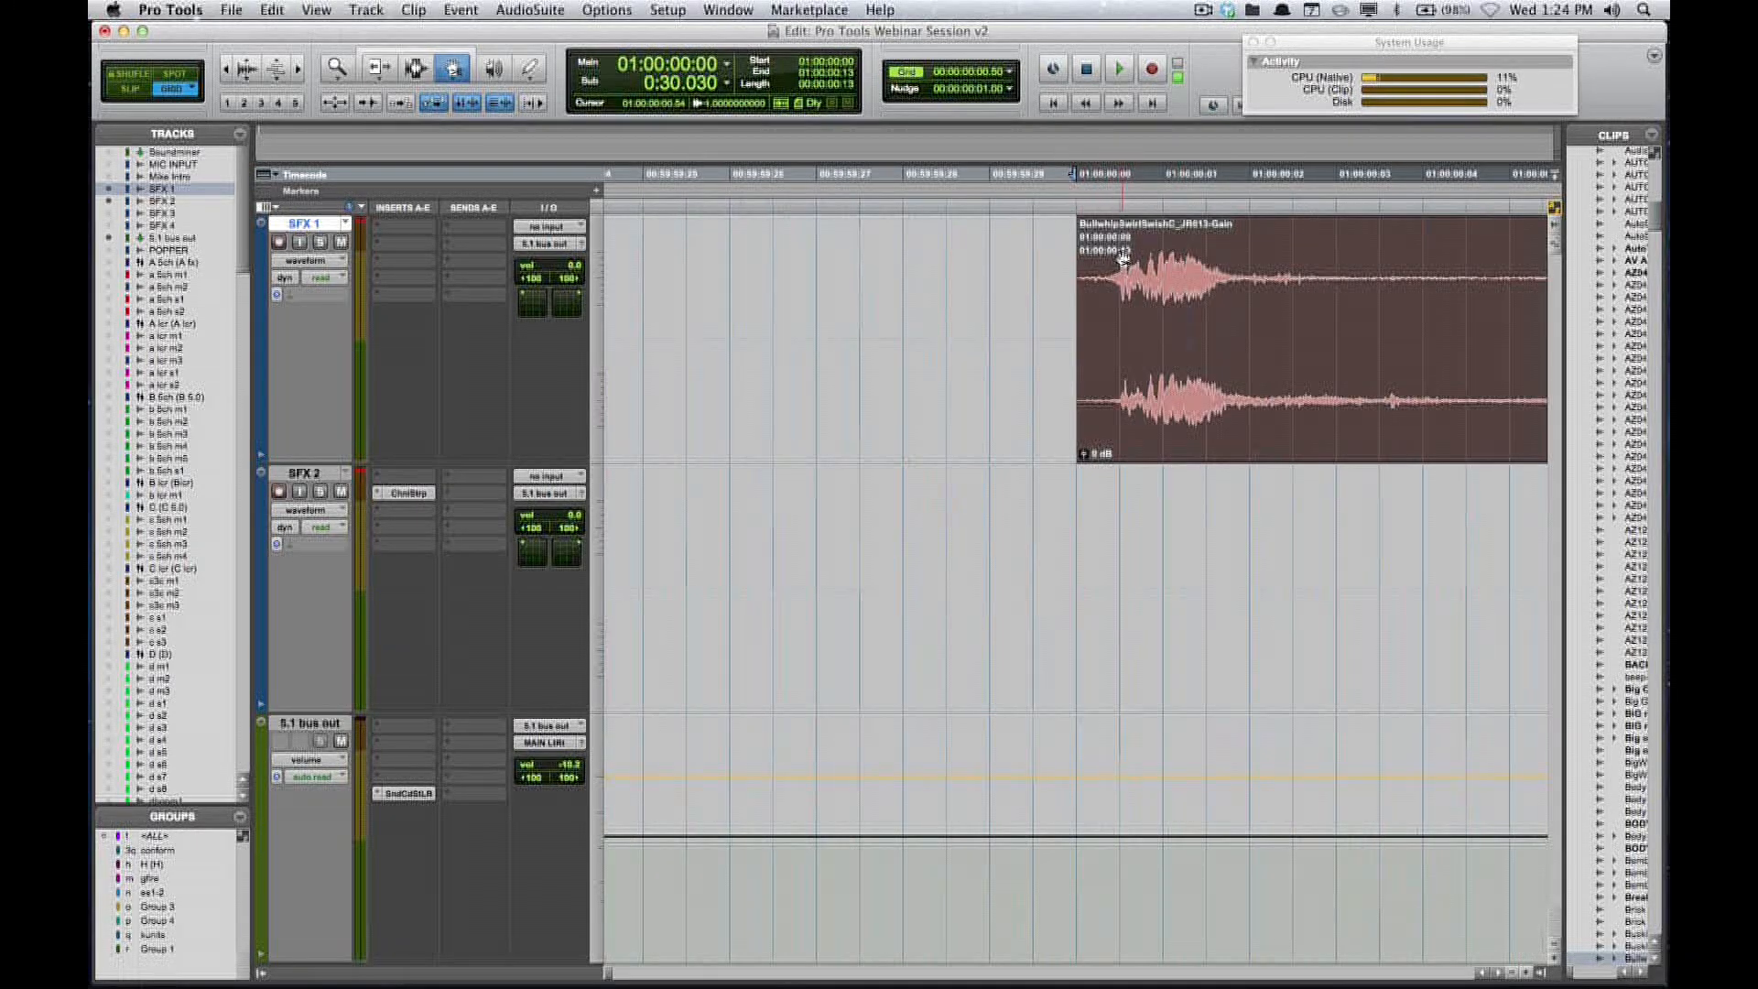
key(F7)
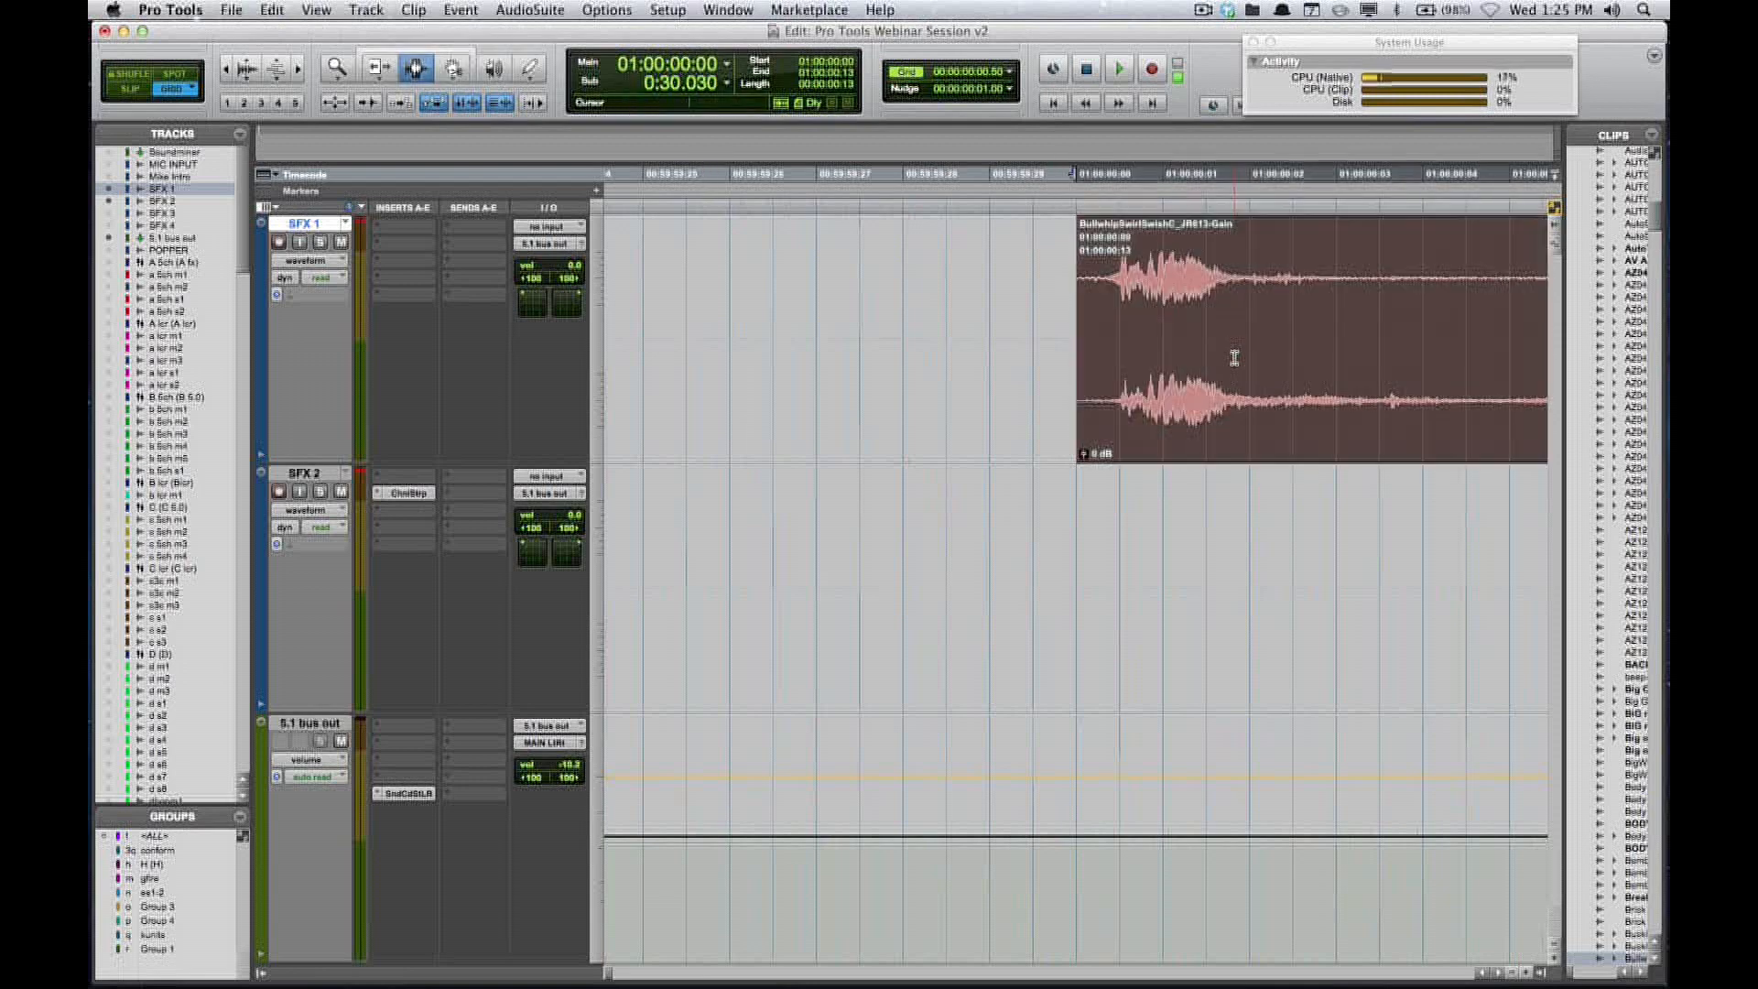
key(r)
key(r)
key(r)
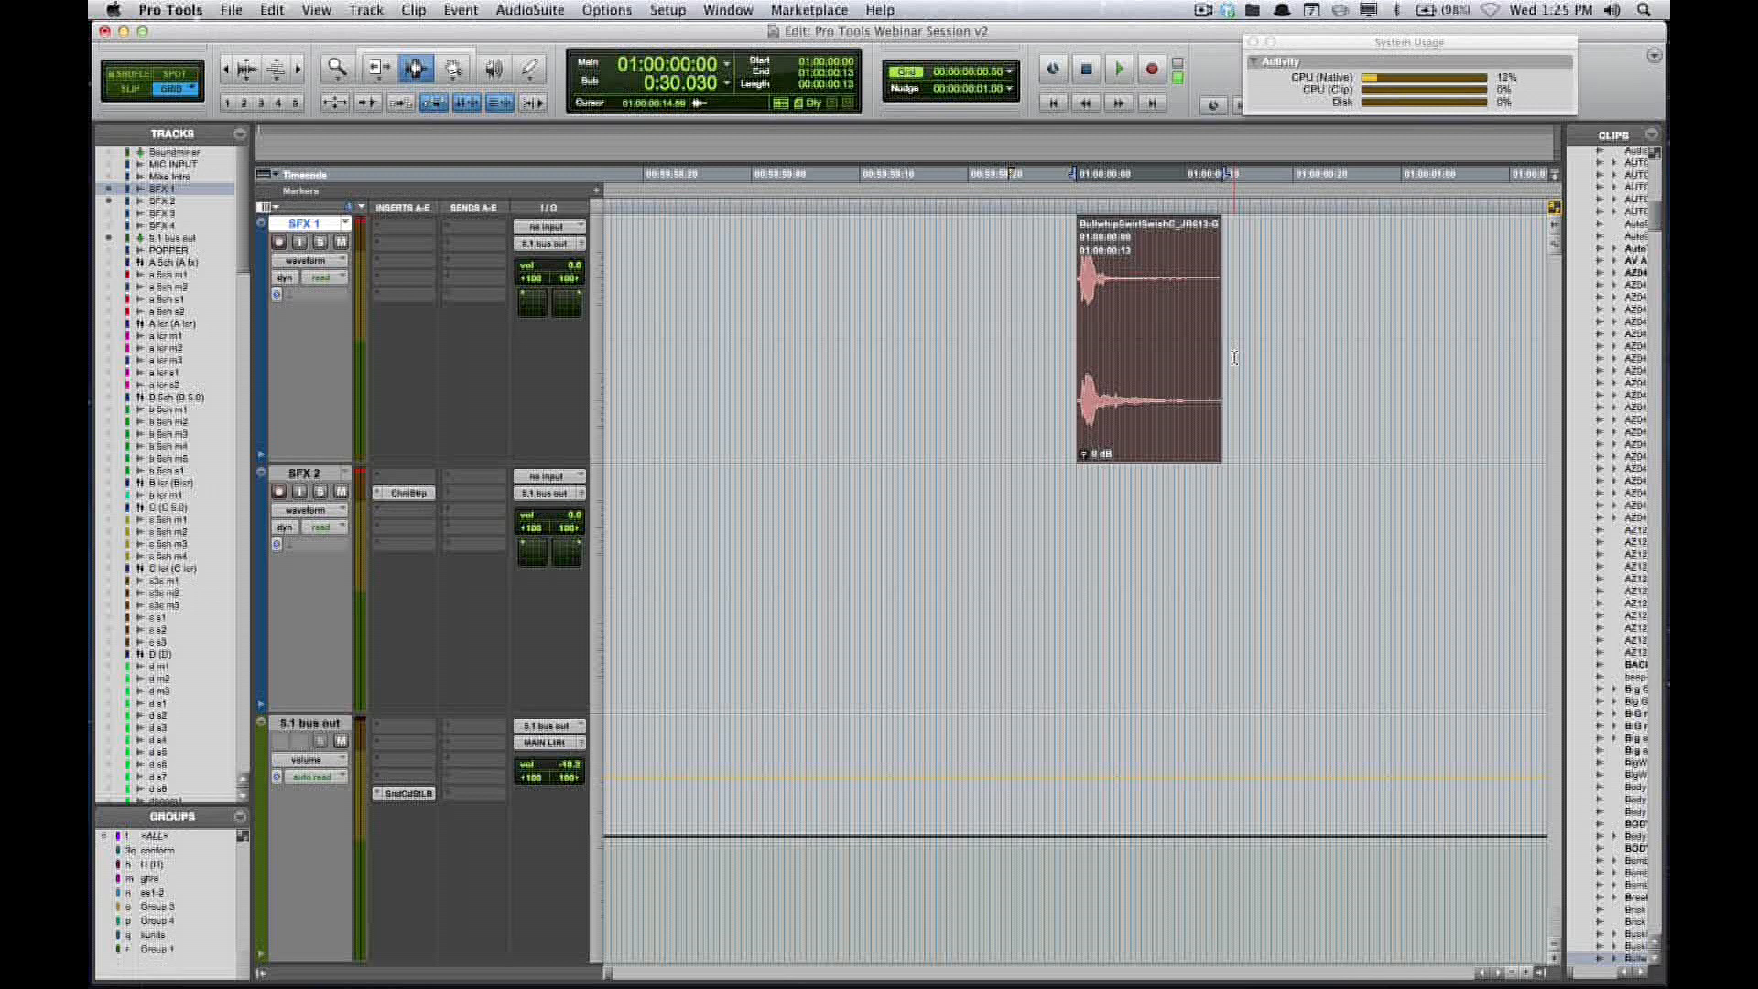
key(slash)
key(slash)
key(slash)
key(slash)
key(slash)
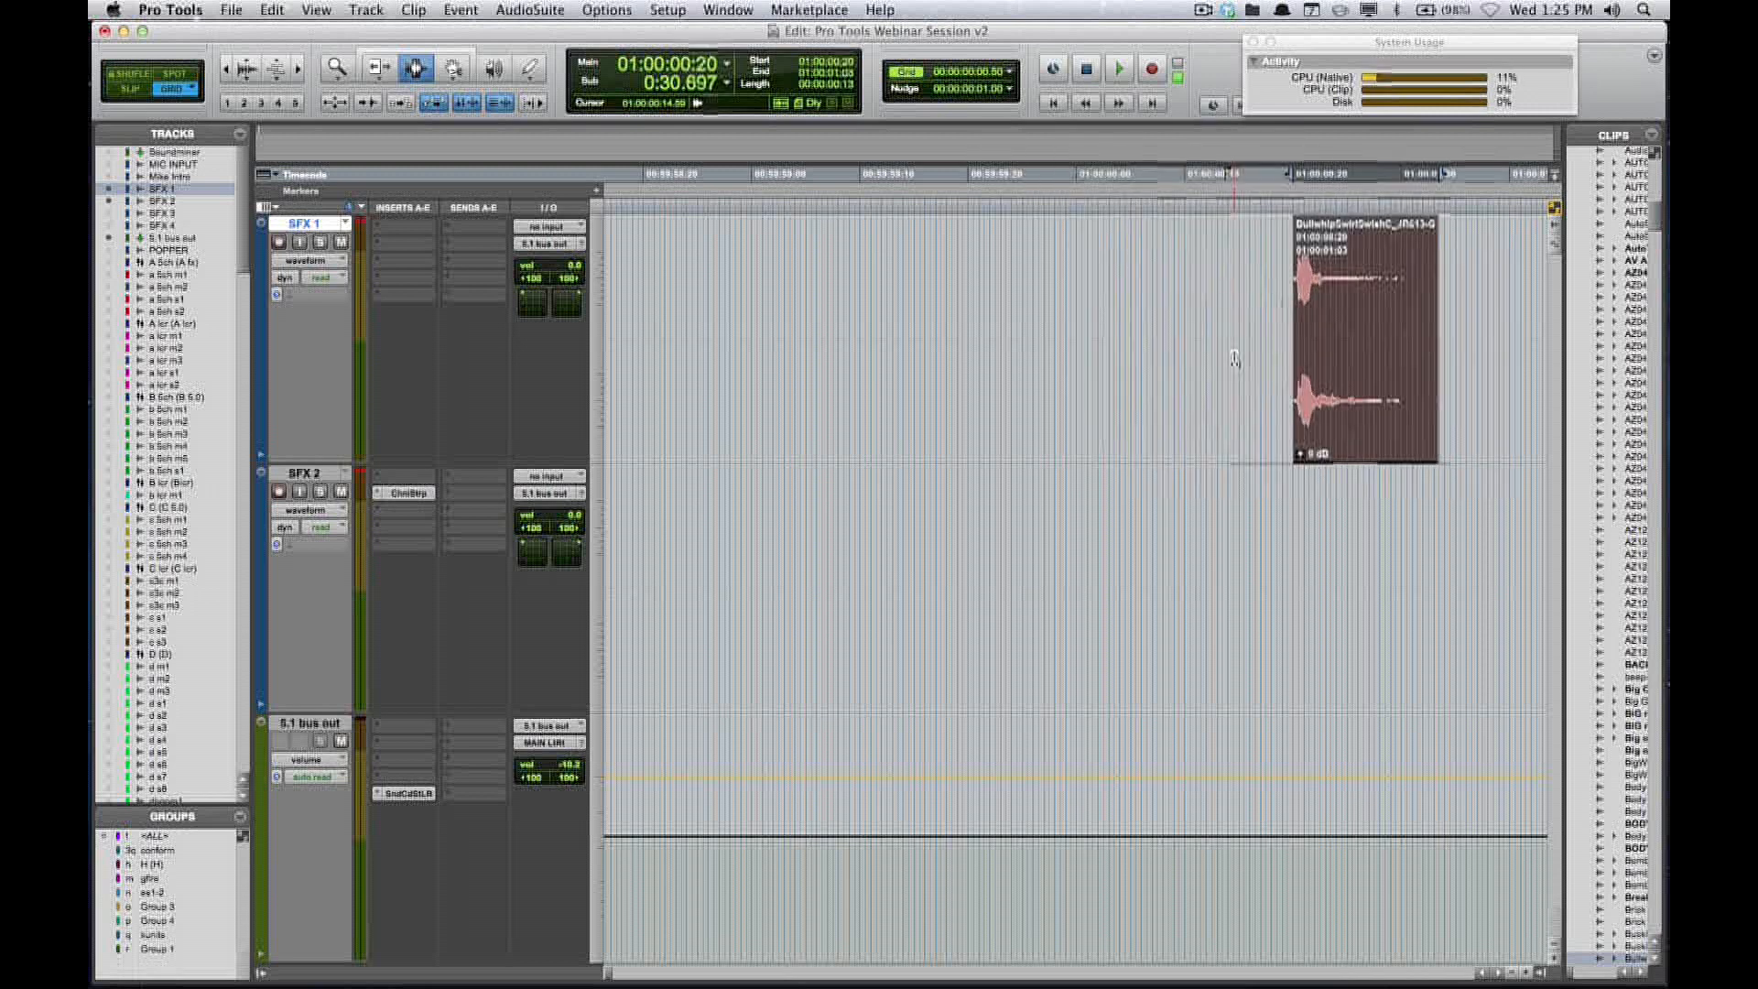
key(slash)
key(m)
key(m)
key(m)
key(slash)
key(slash)
key(slash)
key(slash)
key(slash)
key(slash)
key(slash)
key(m)
key(m)
key(m)
key(m)
key(m)
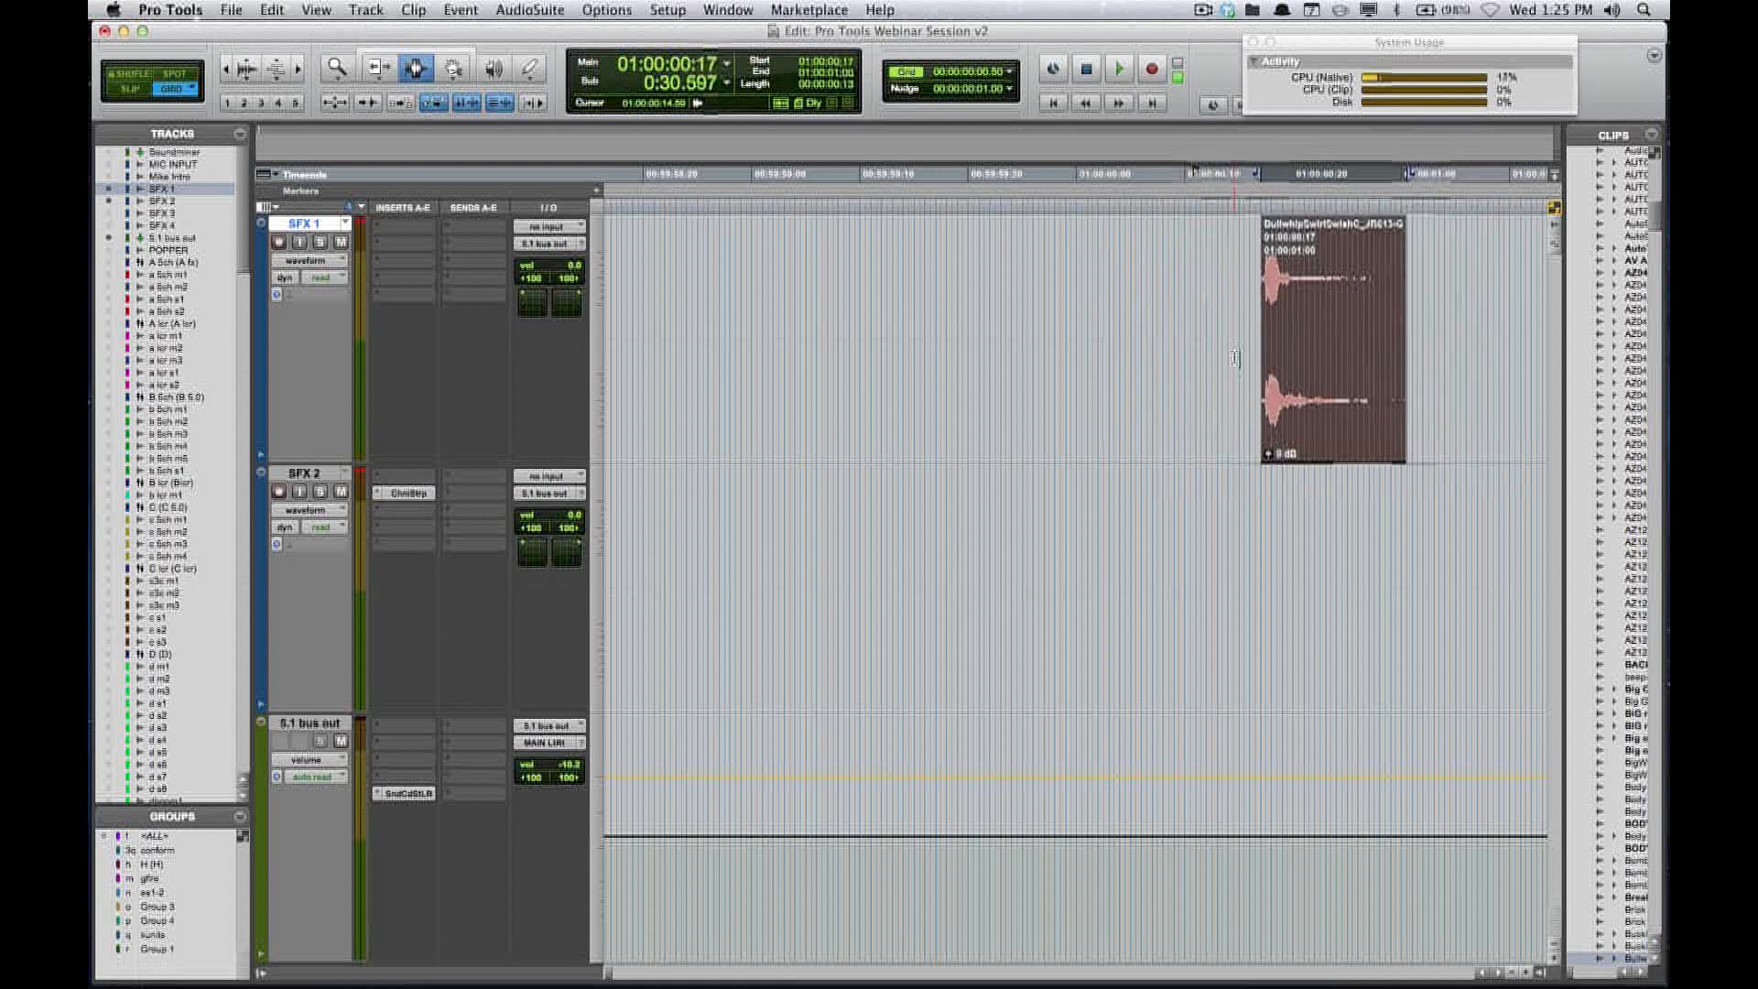
key(m)
key(m)
key(m)
key(m)
key(m)
key(m)
key(m)
key(m)
key(m)
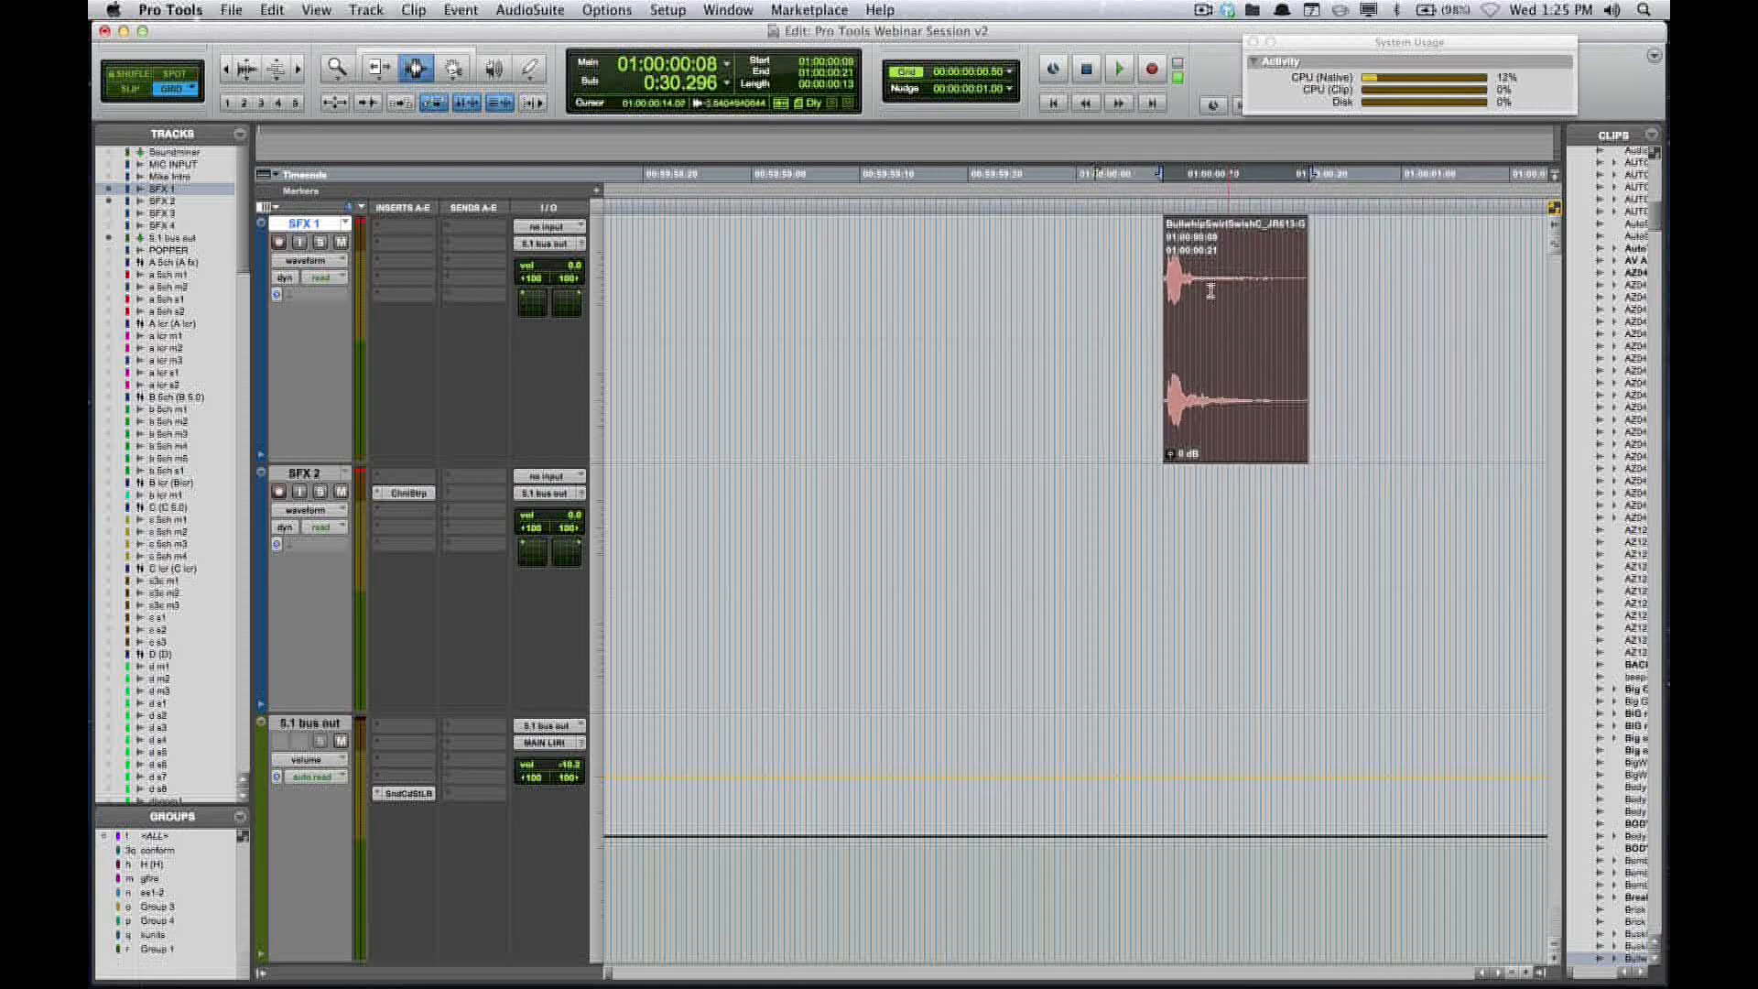
- Nudge the bullwhip clip frame by frame back to 01:00:00:01 and forward again to 01:00:00:04
click(1197, 274)
key(minus)
key(minus)
key(minus)
key(minus)
key(minus)
key(minus)
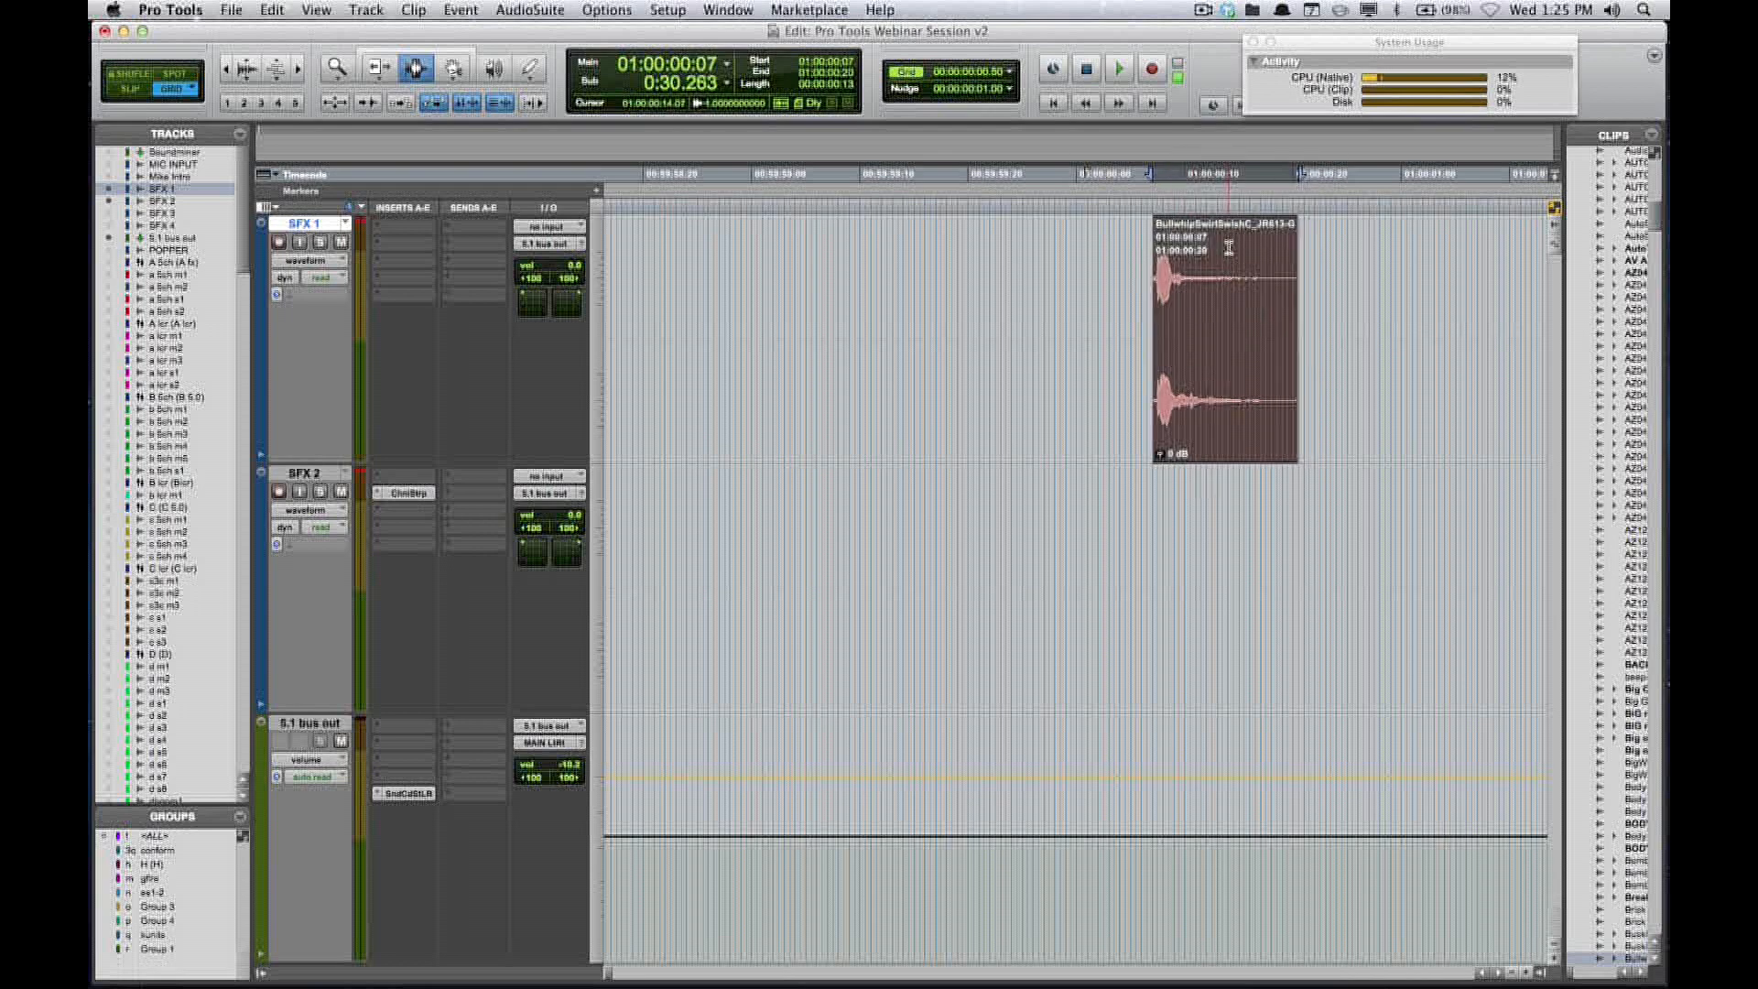
key(minus)
key(minus)
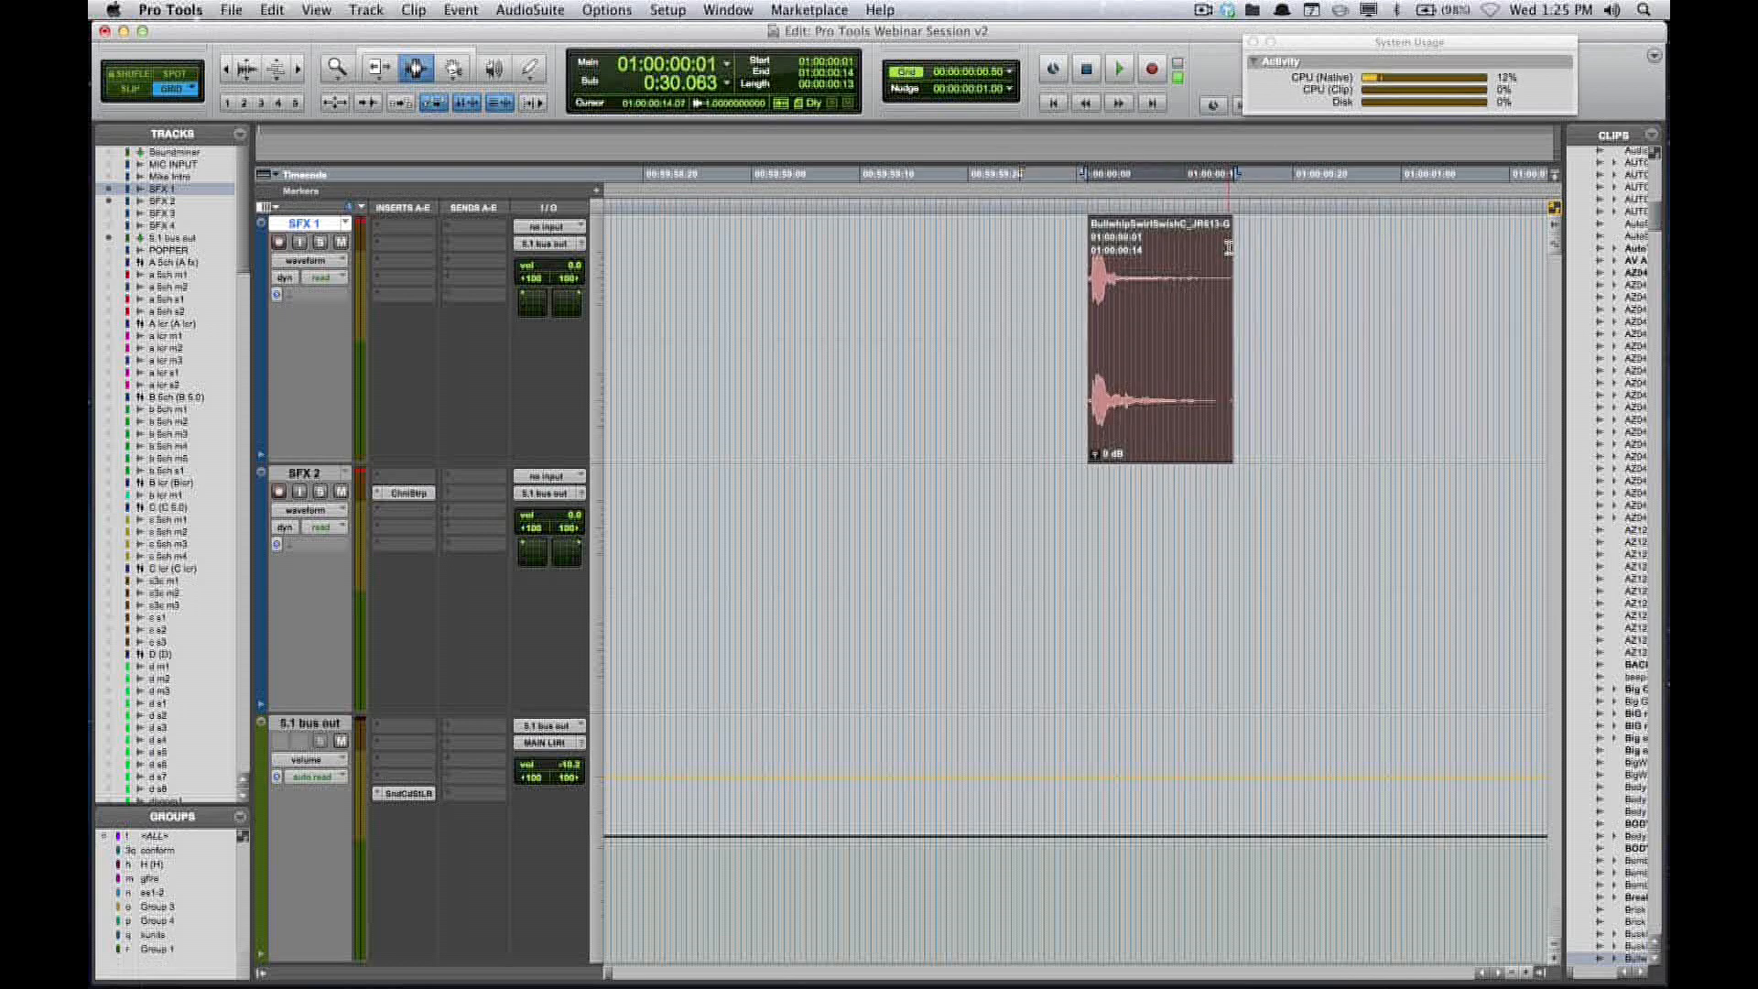
key(plus)
key(plus)
key(plus)
key(plus)
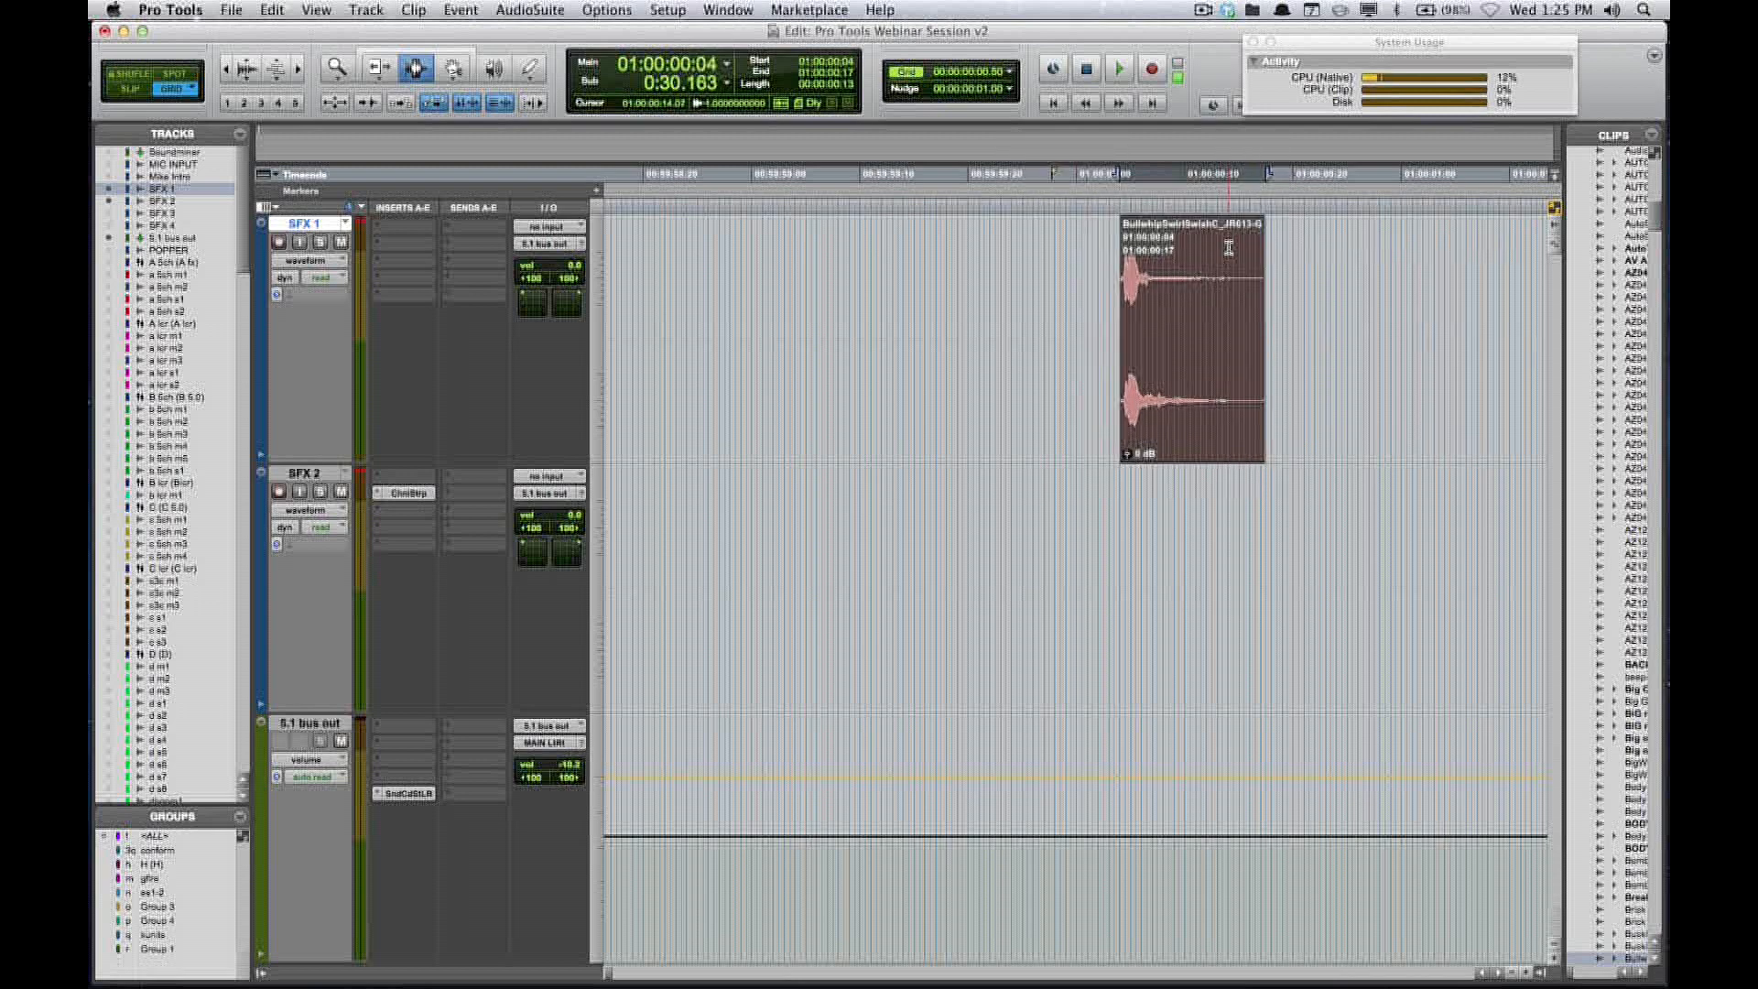
- Switch the clip time display to Original Time Stamp and reselect the bullwhip clip on SFX 1
click(1231, 256)
click(420, 15)
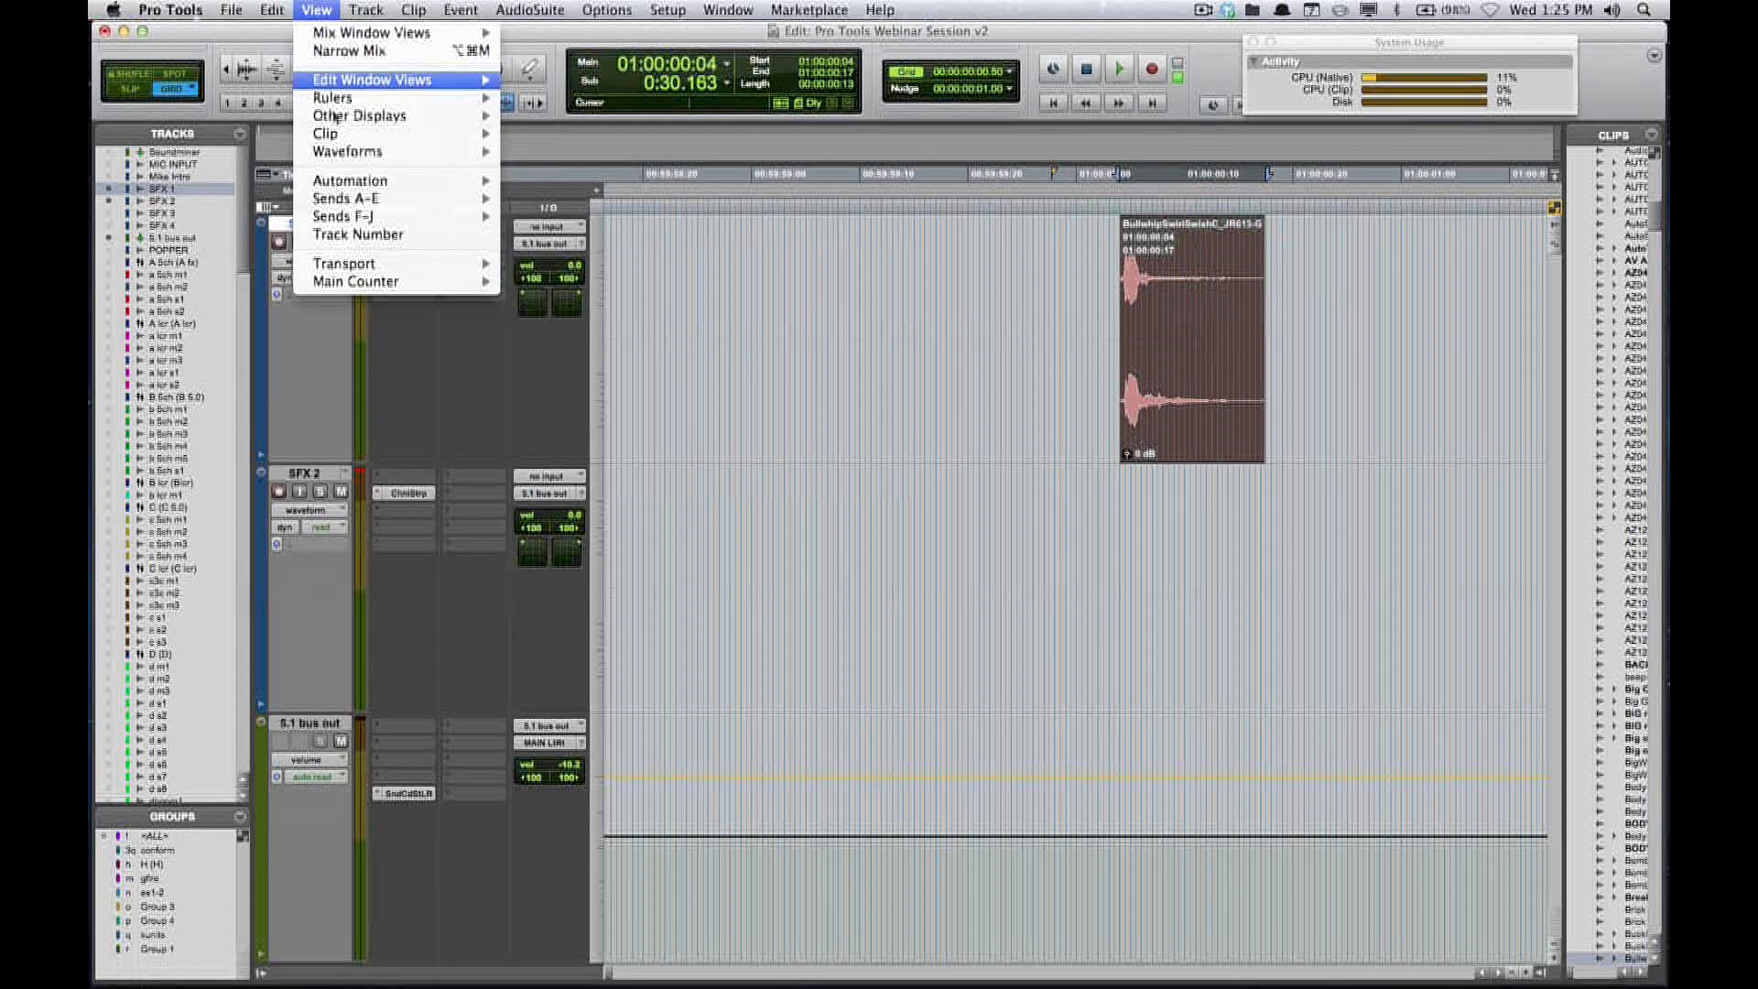
mouse_move(348, 140)
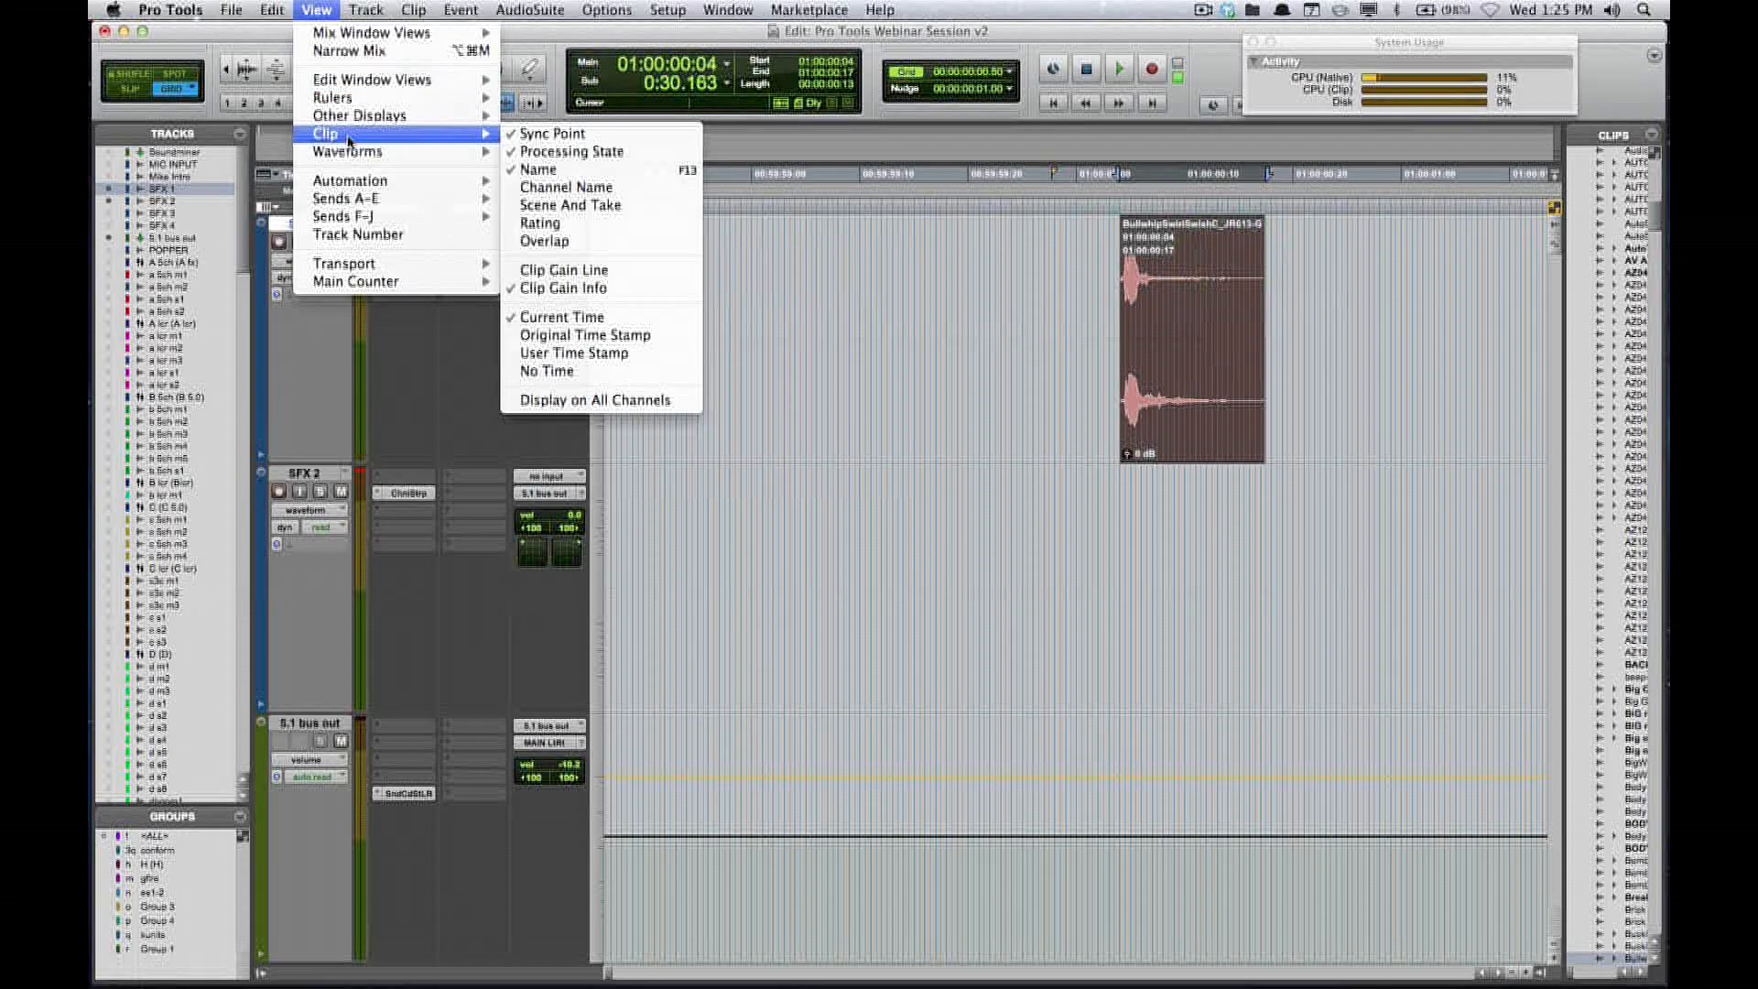
click(607, 335)
click(1162, 254)
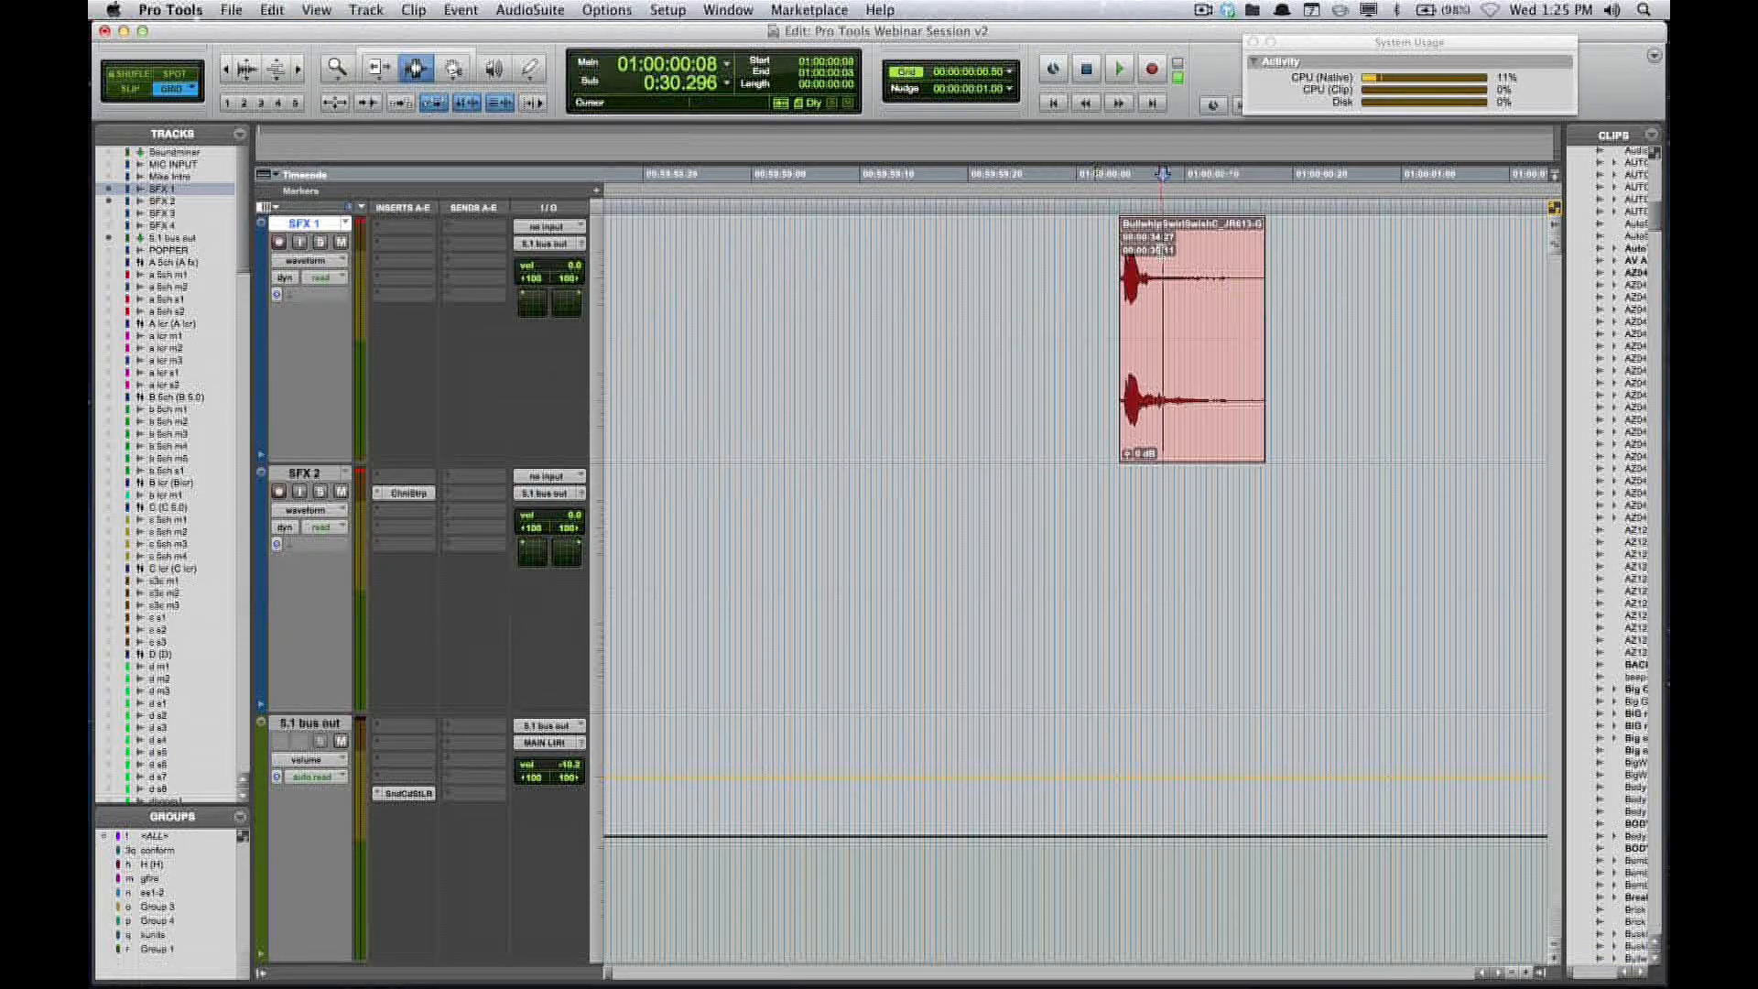
click(1186, 293)
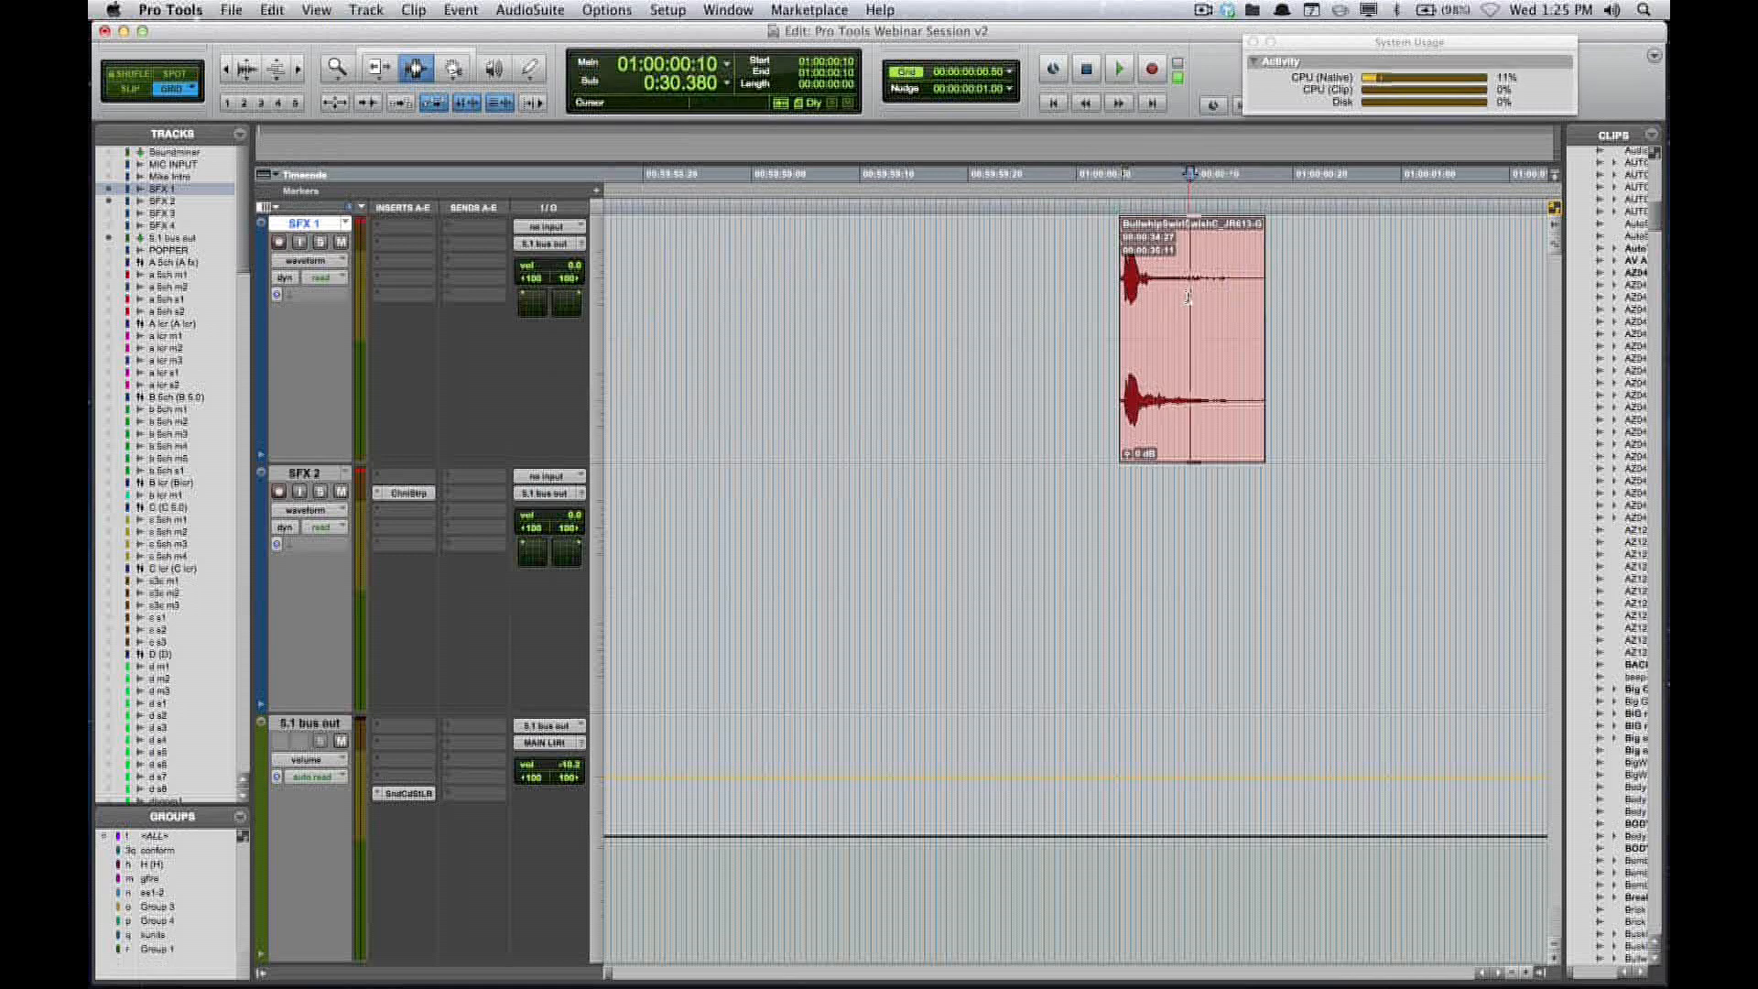
key(F8)
click(1181, 286)
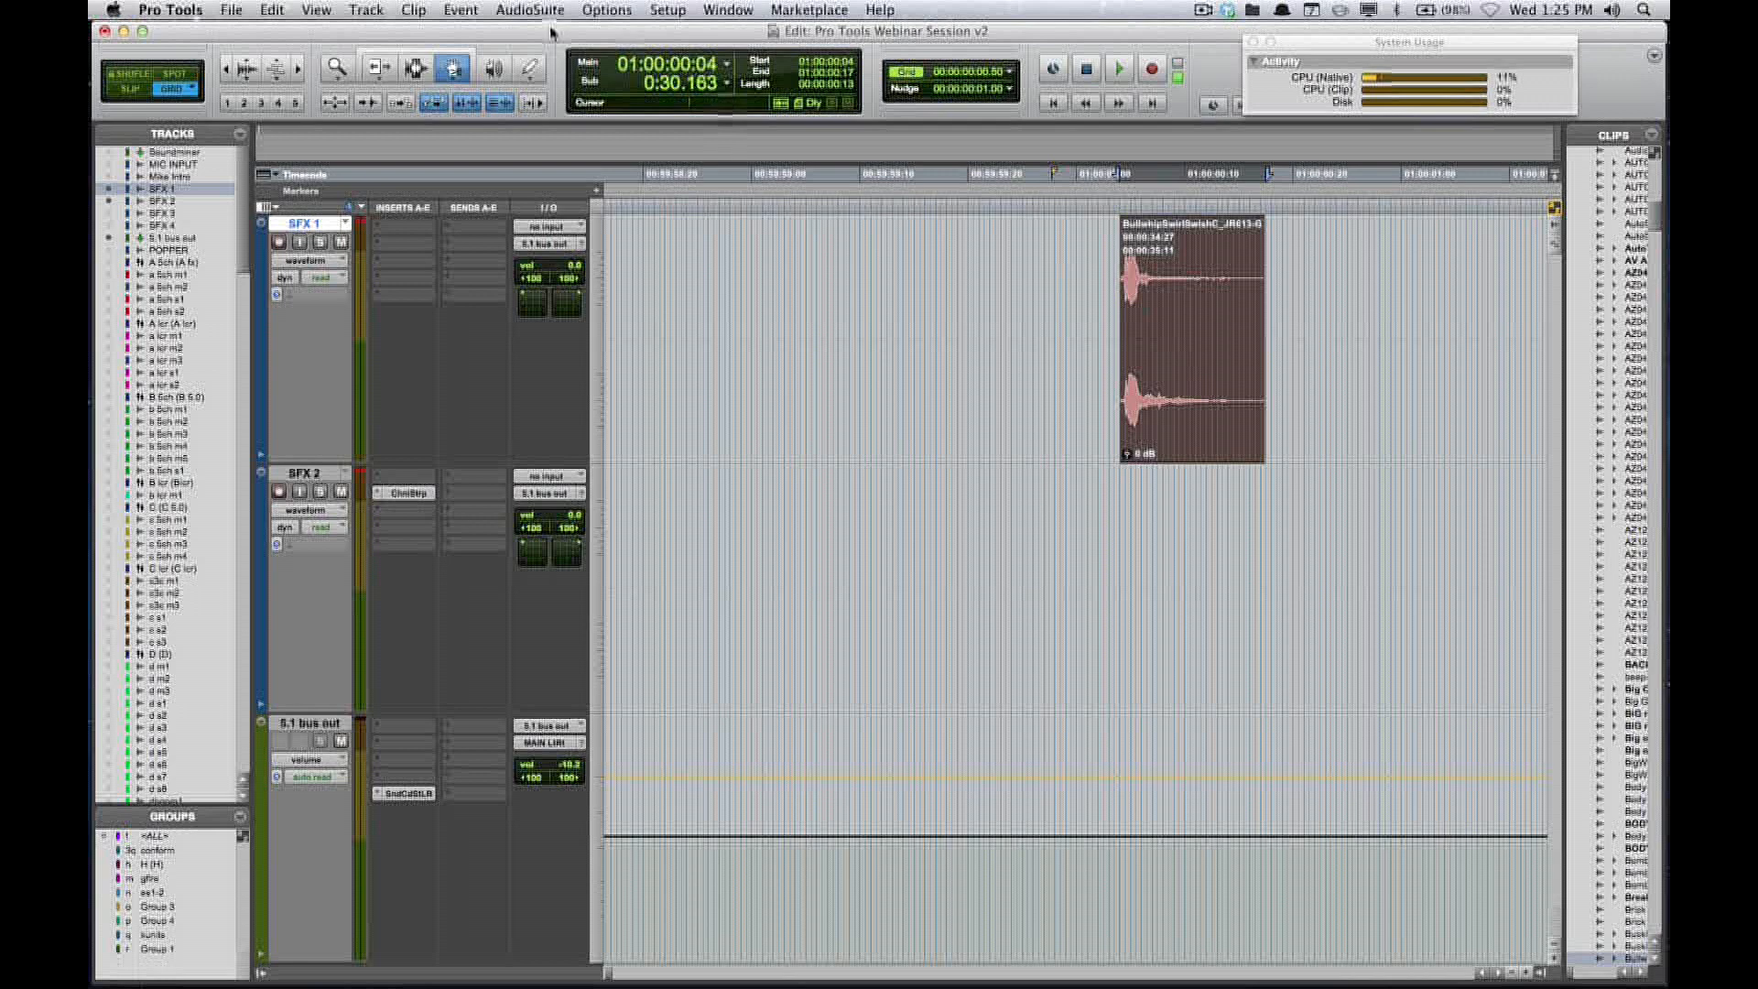
- Switch the clip time display to User Time Stamp and back to No Time
click(332, 13)
mouse_move(394, 134)
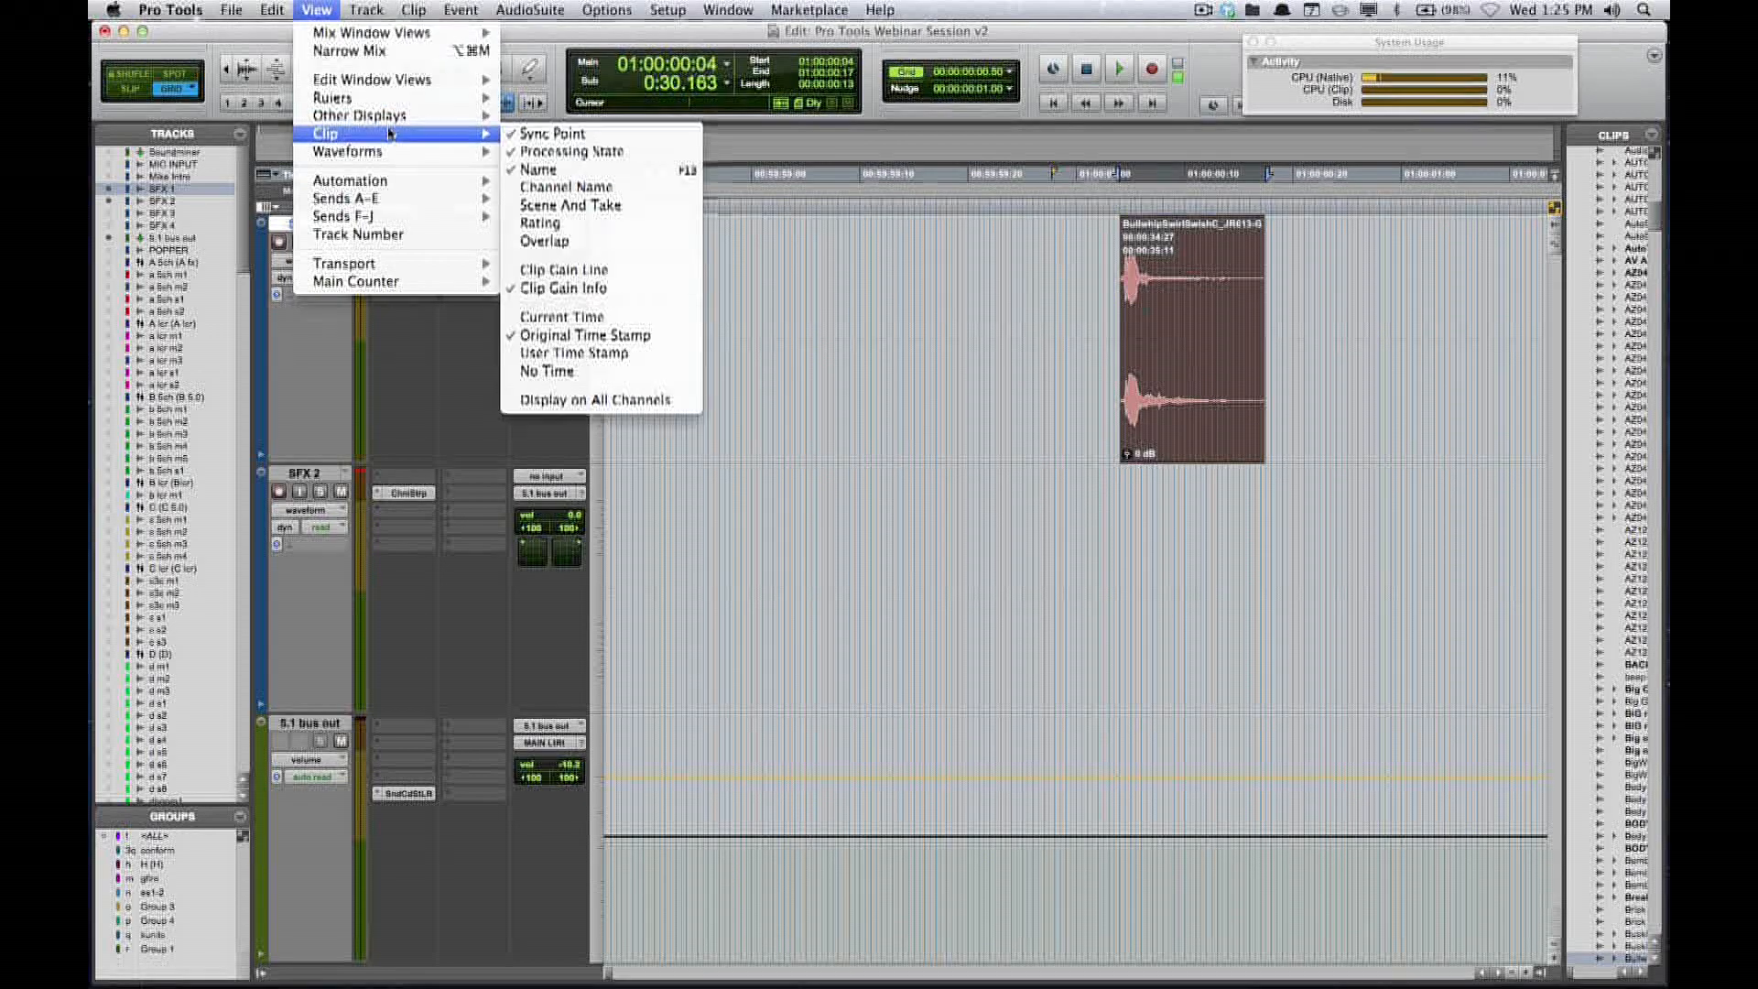
click(644, 360)
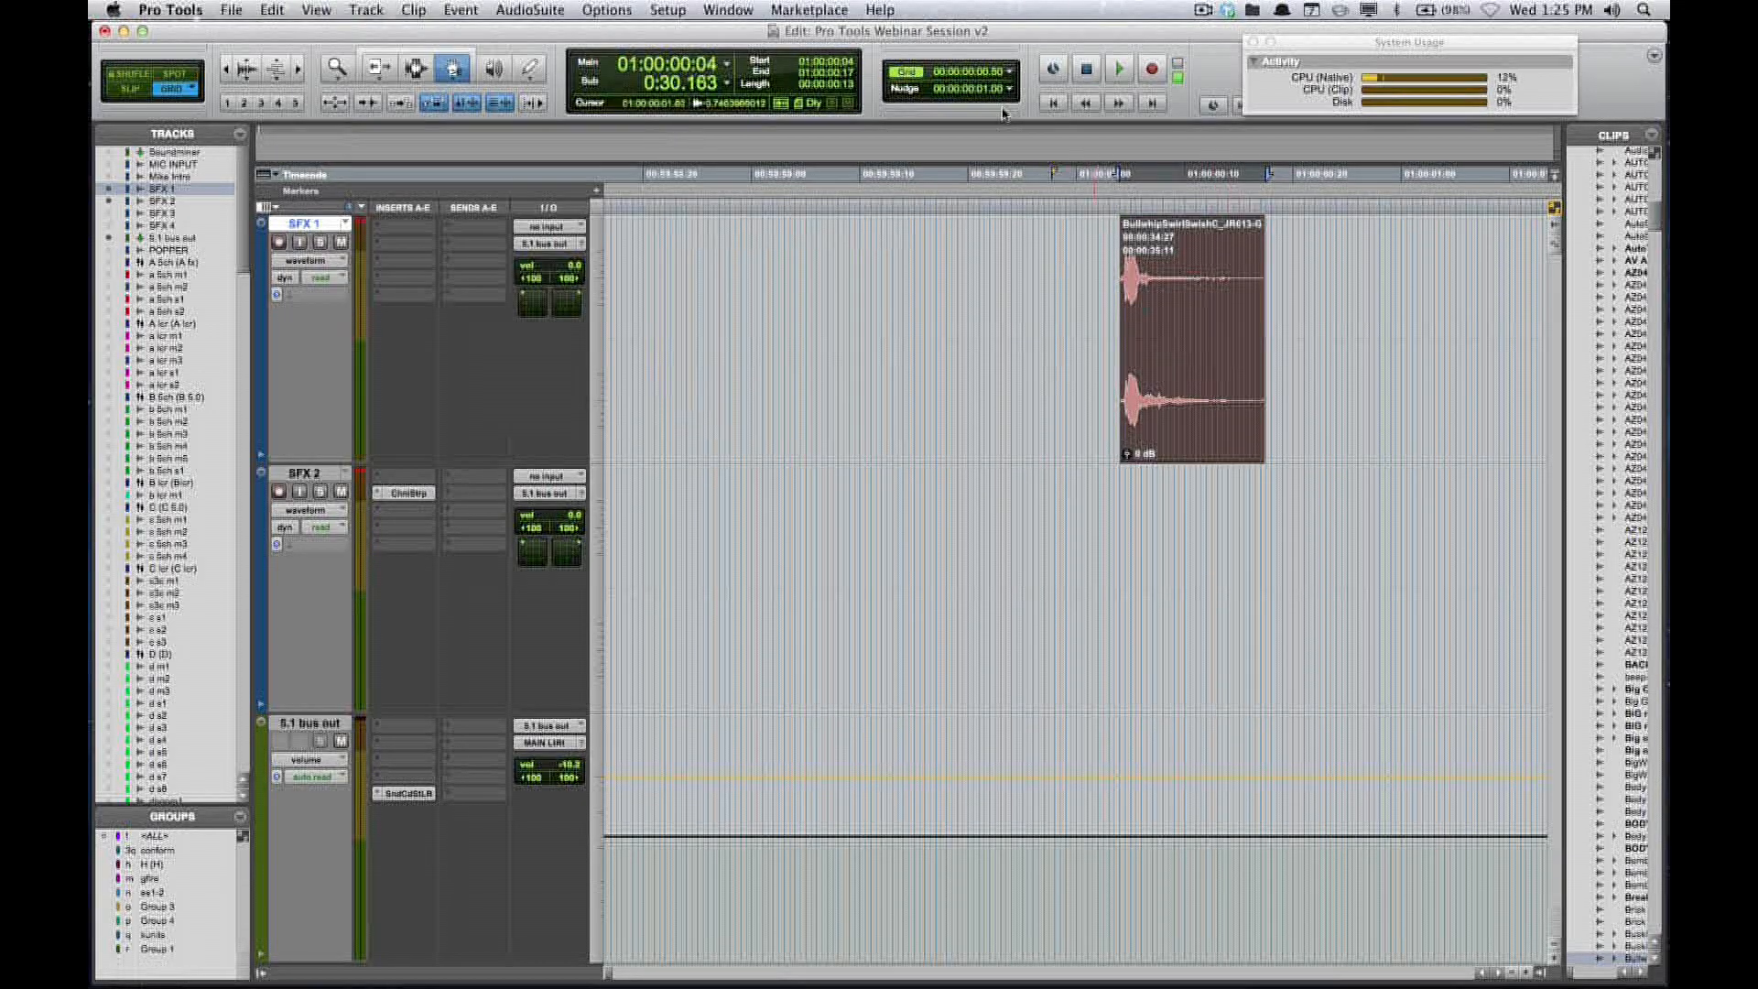
click(311, 11)
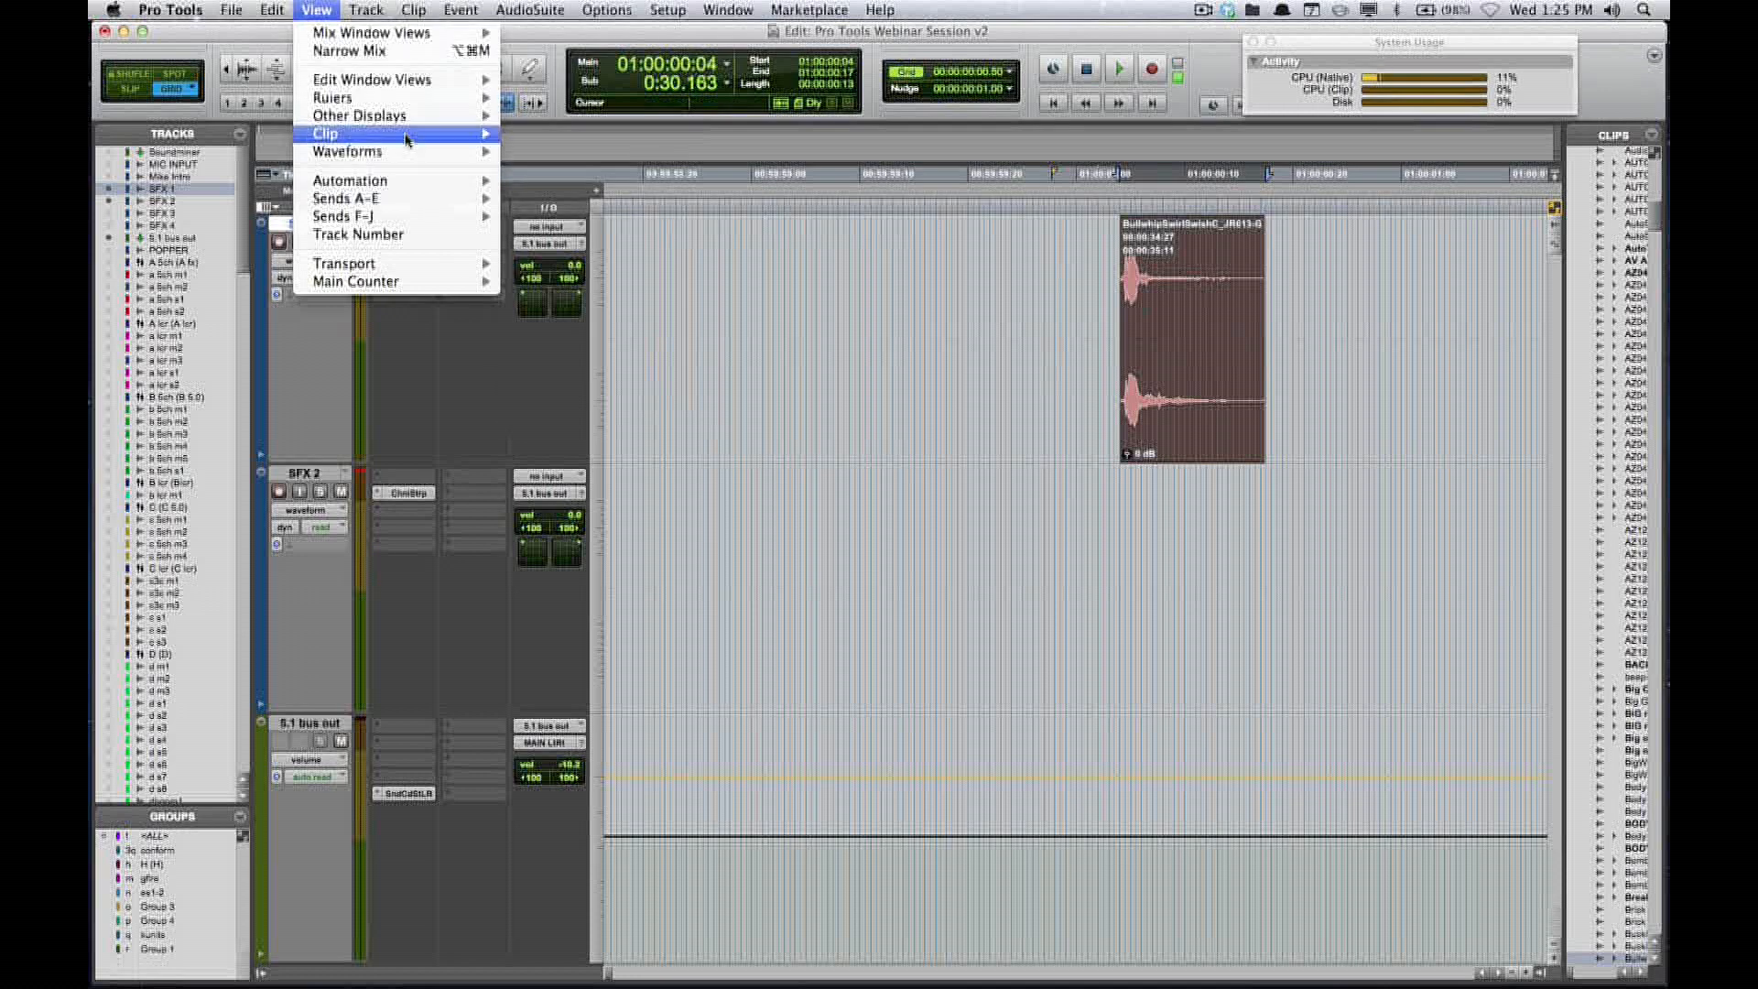
mouse_move(402, 133)
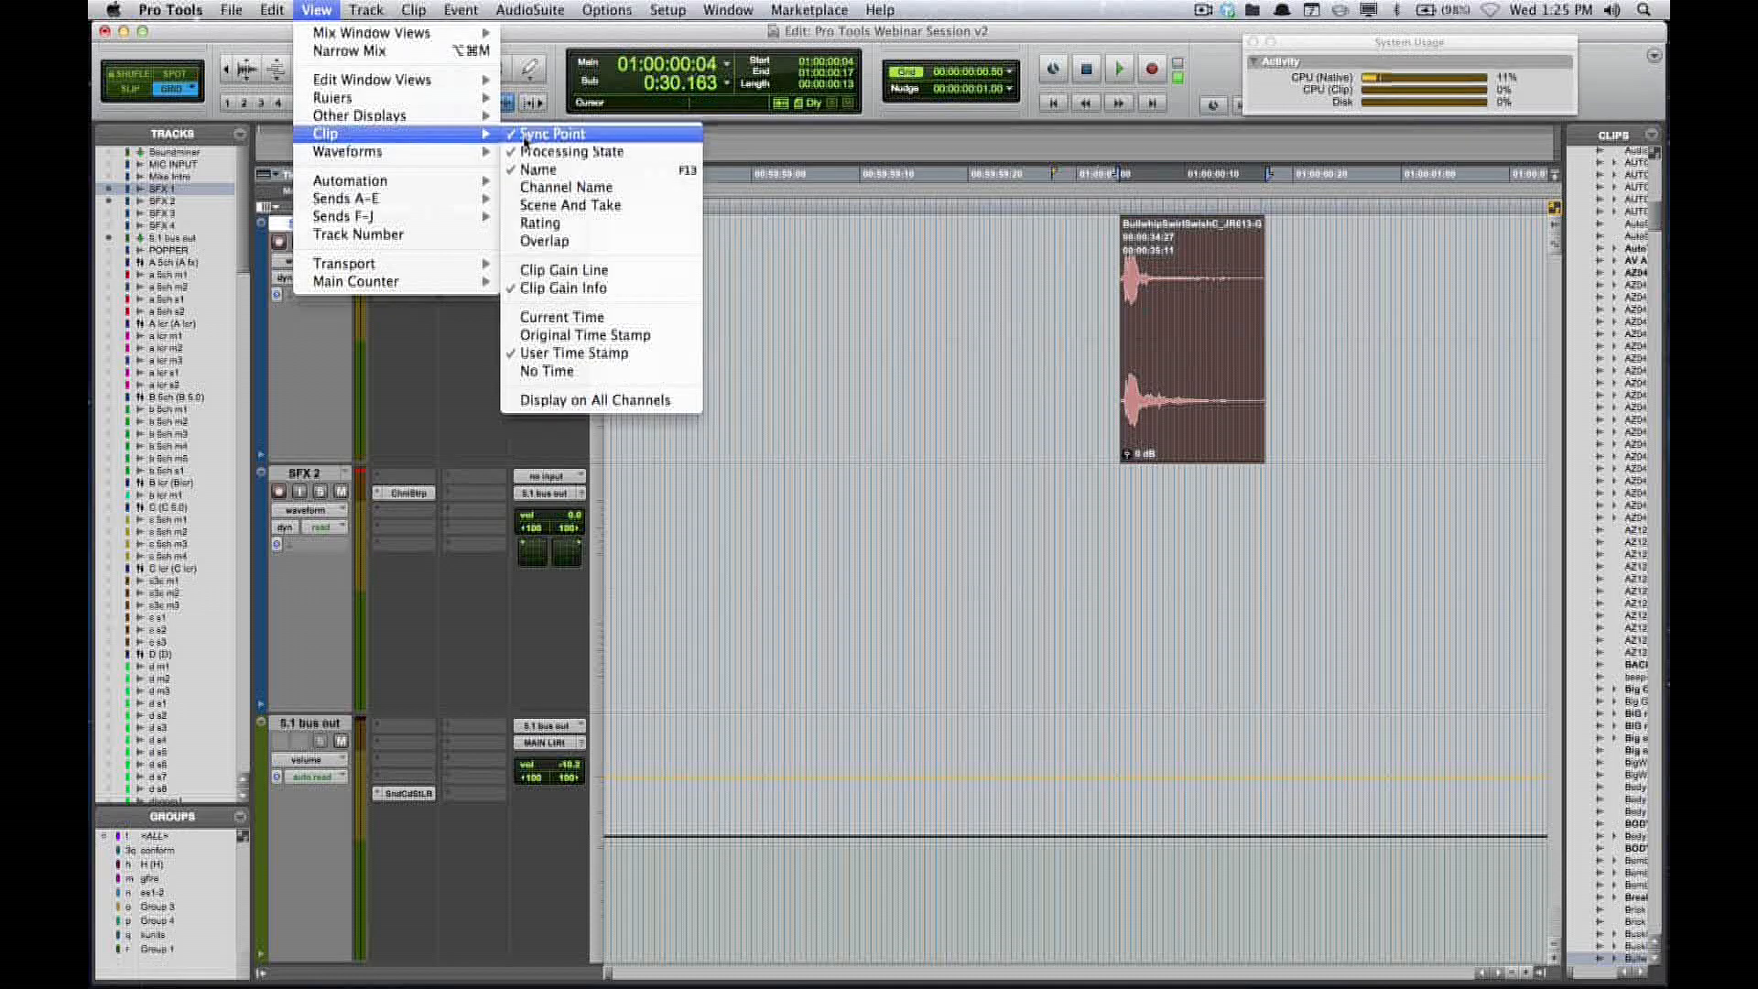
click(550, 371)
- Turn on the display of clip information on all channels
click(315, 12)
mouse_move(388, 217)
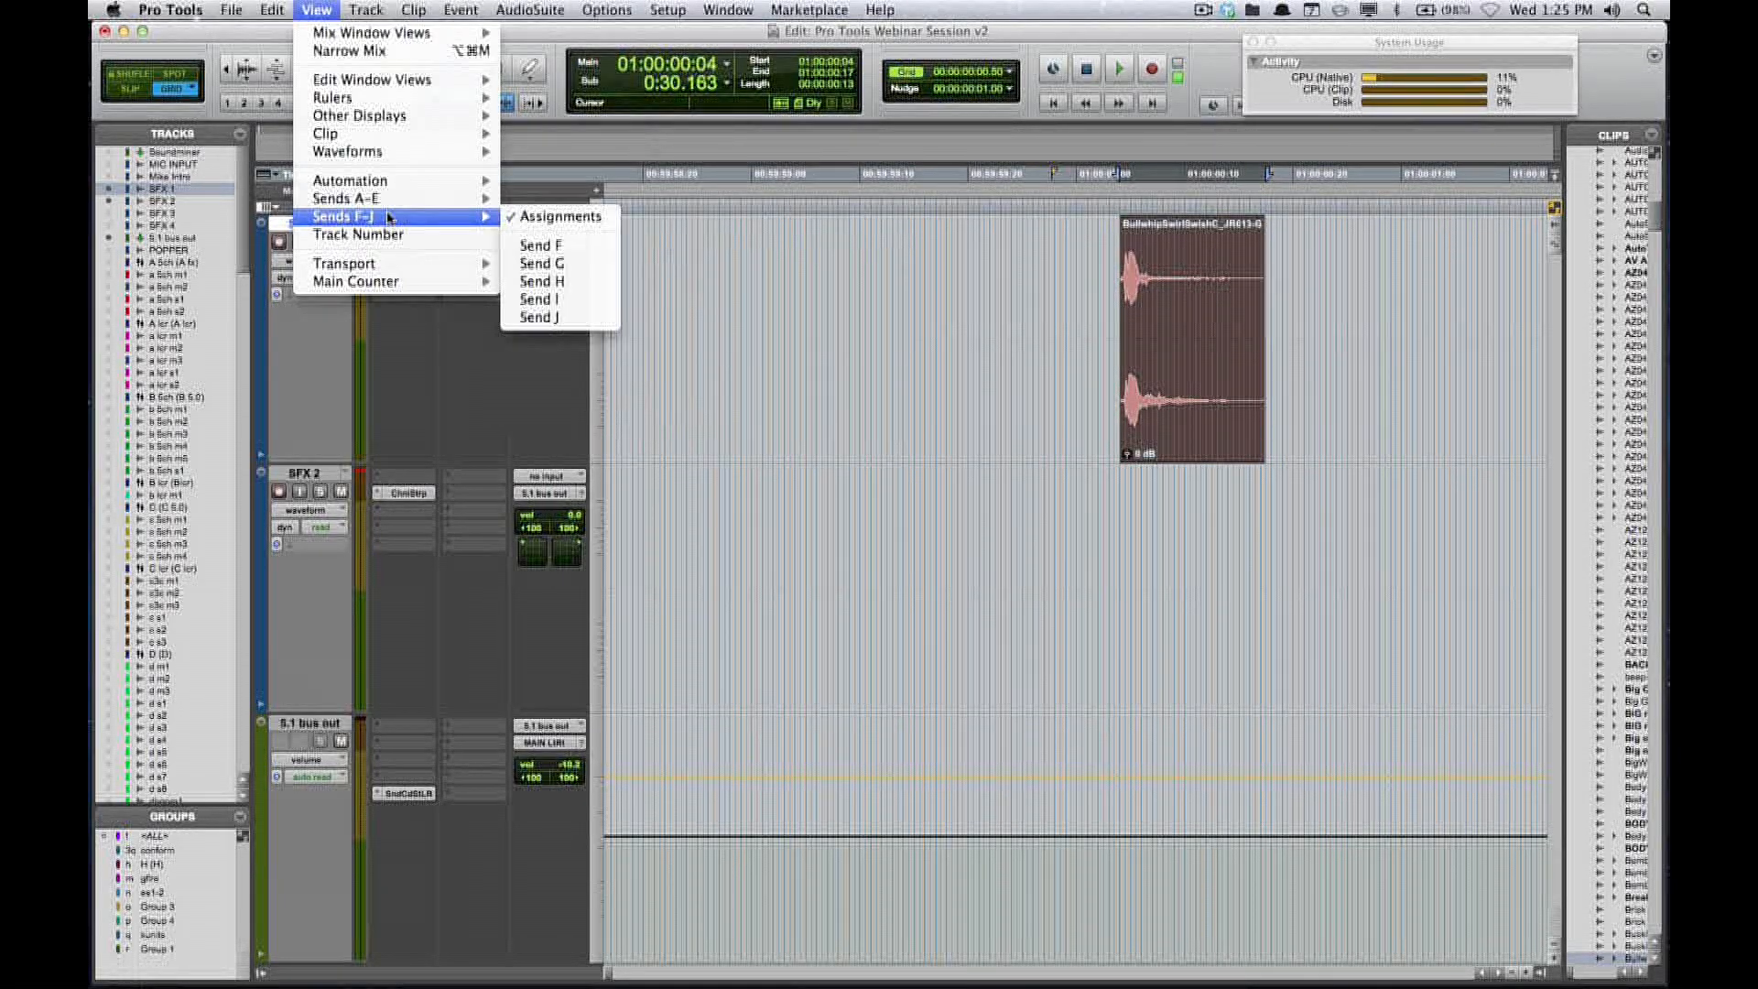
mouse_move(403, 134)
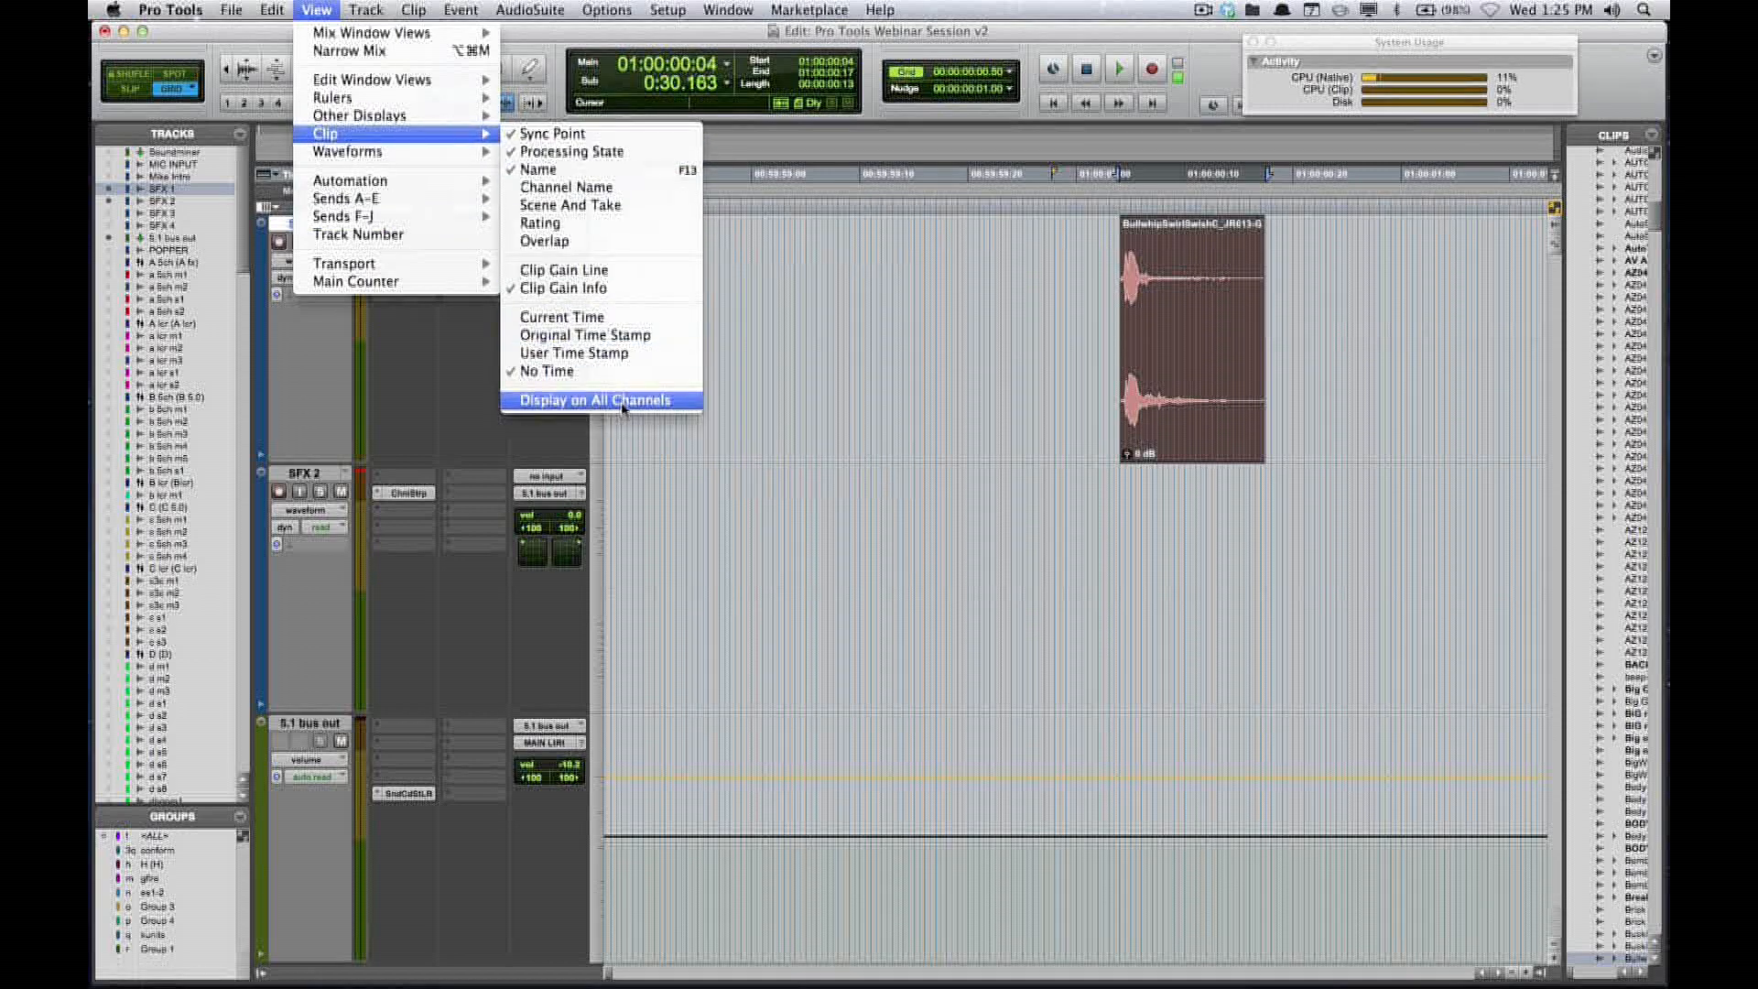
click(595, 400)
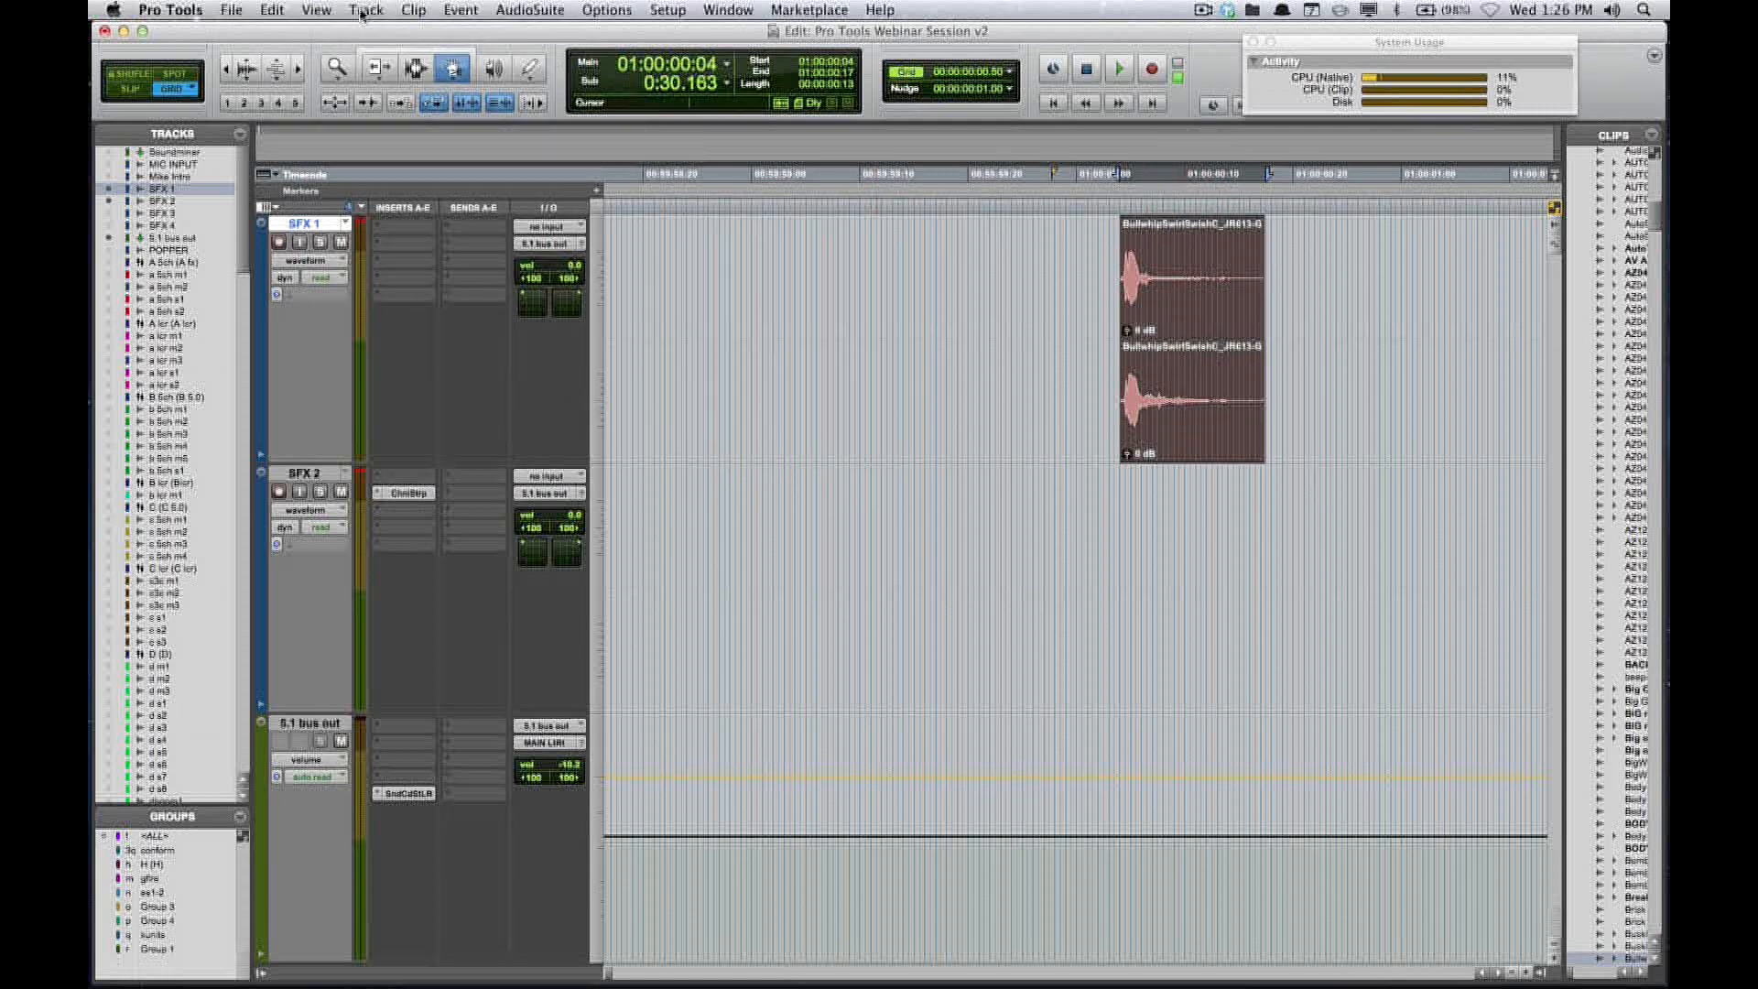
- Set the clip time display to Current Time and switch the SFX 1 track view to volume
click(308, 11)
mouse_move(394, 134)
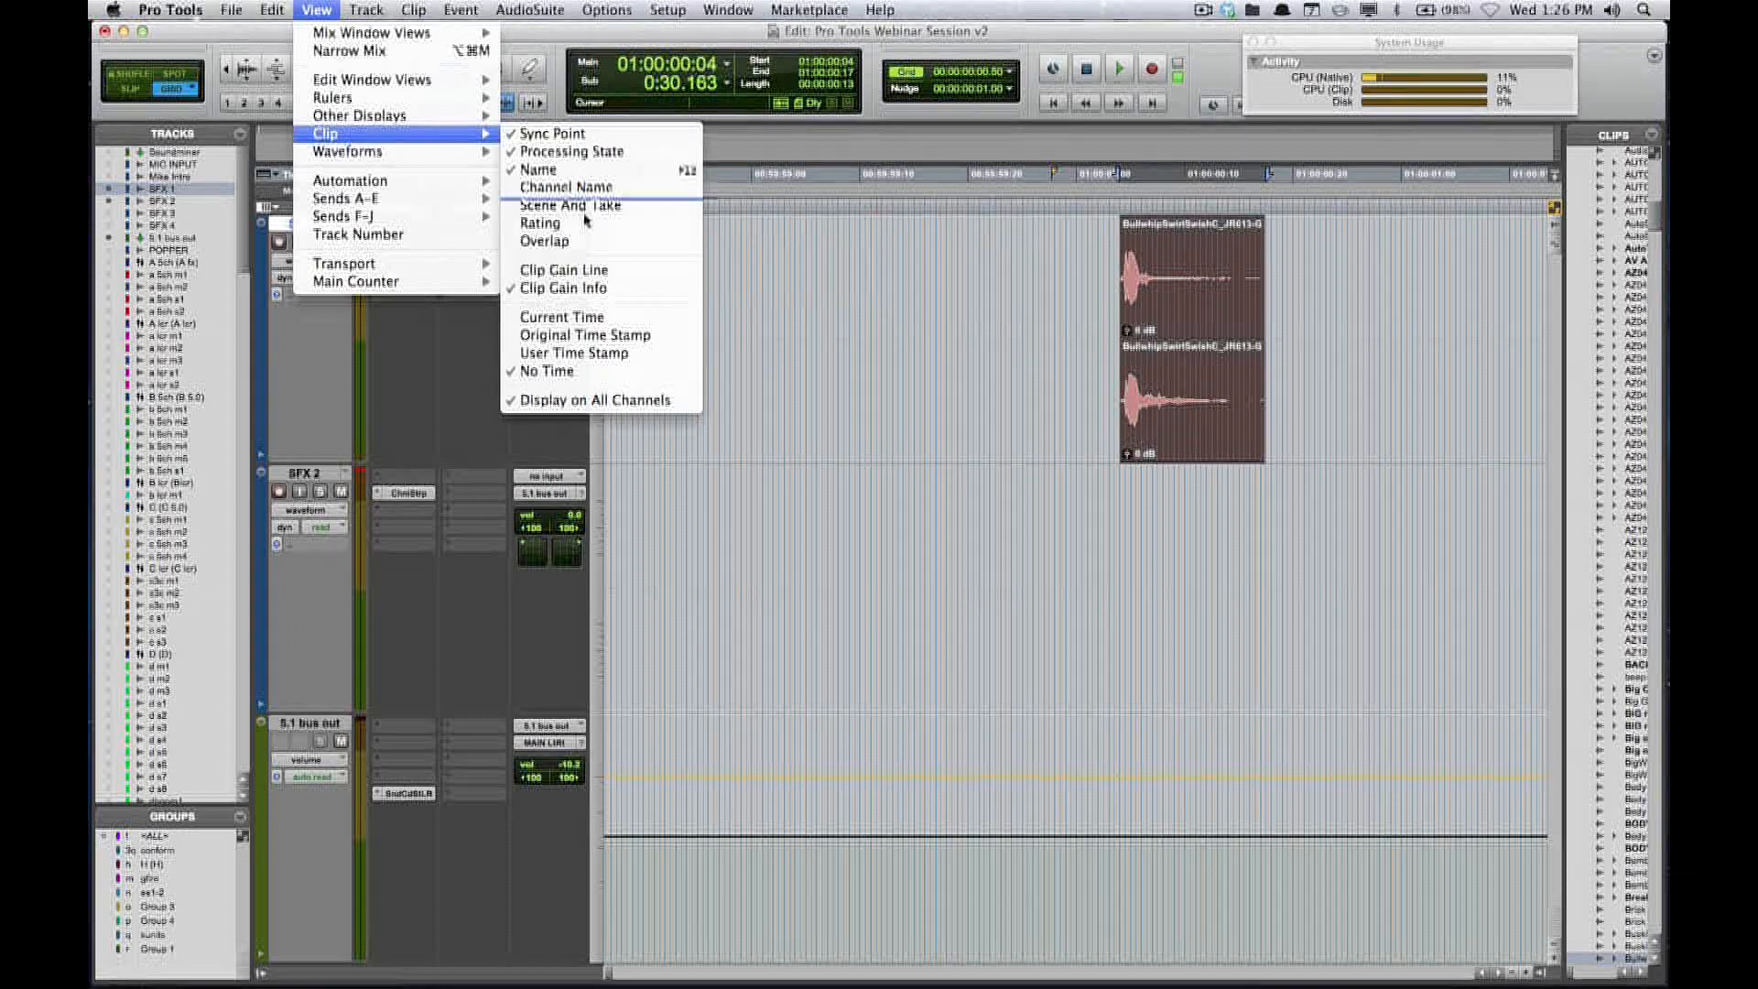
click(586, 317)
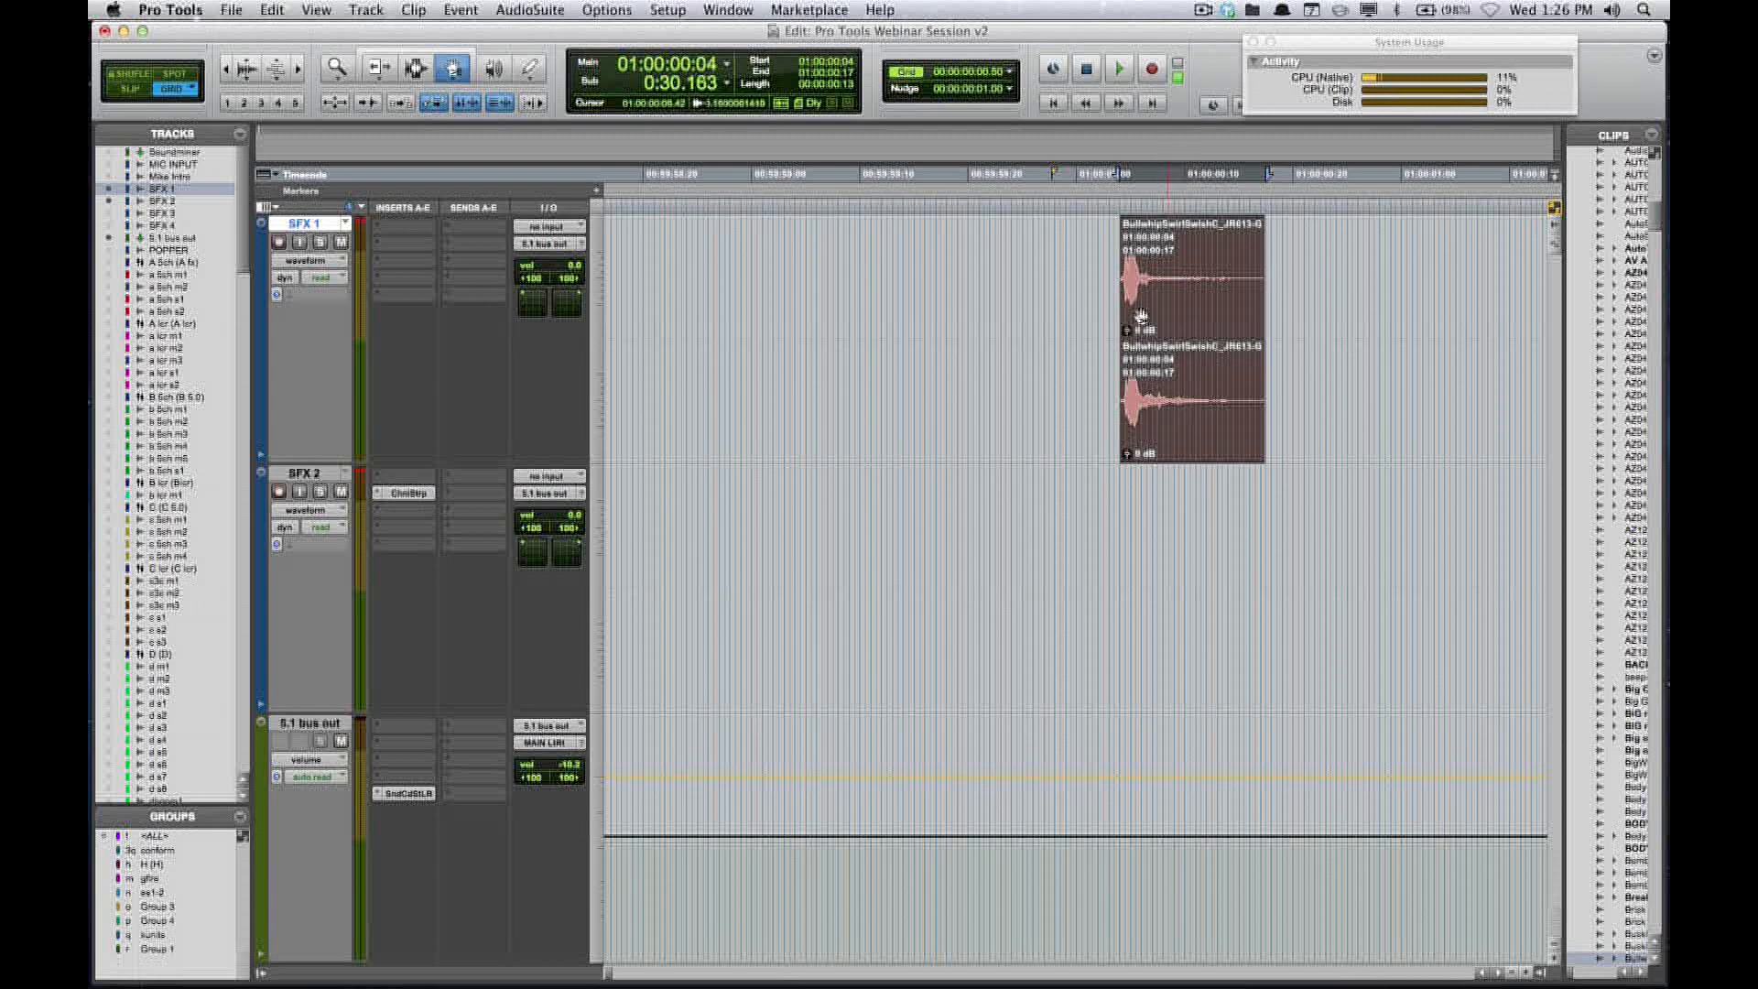
key(ctrl+minus)
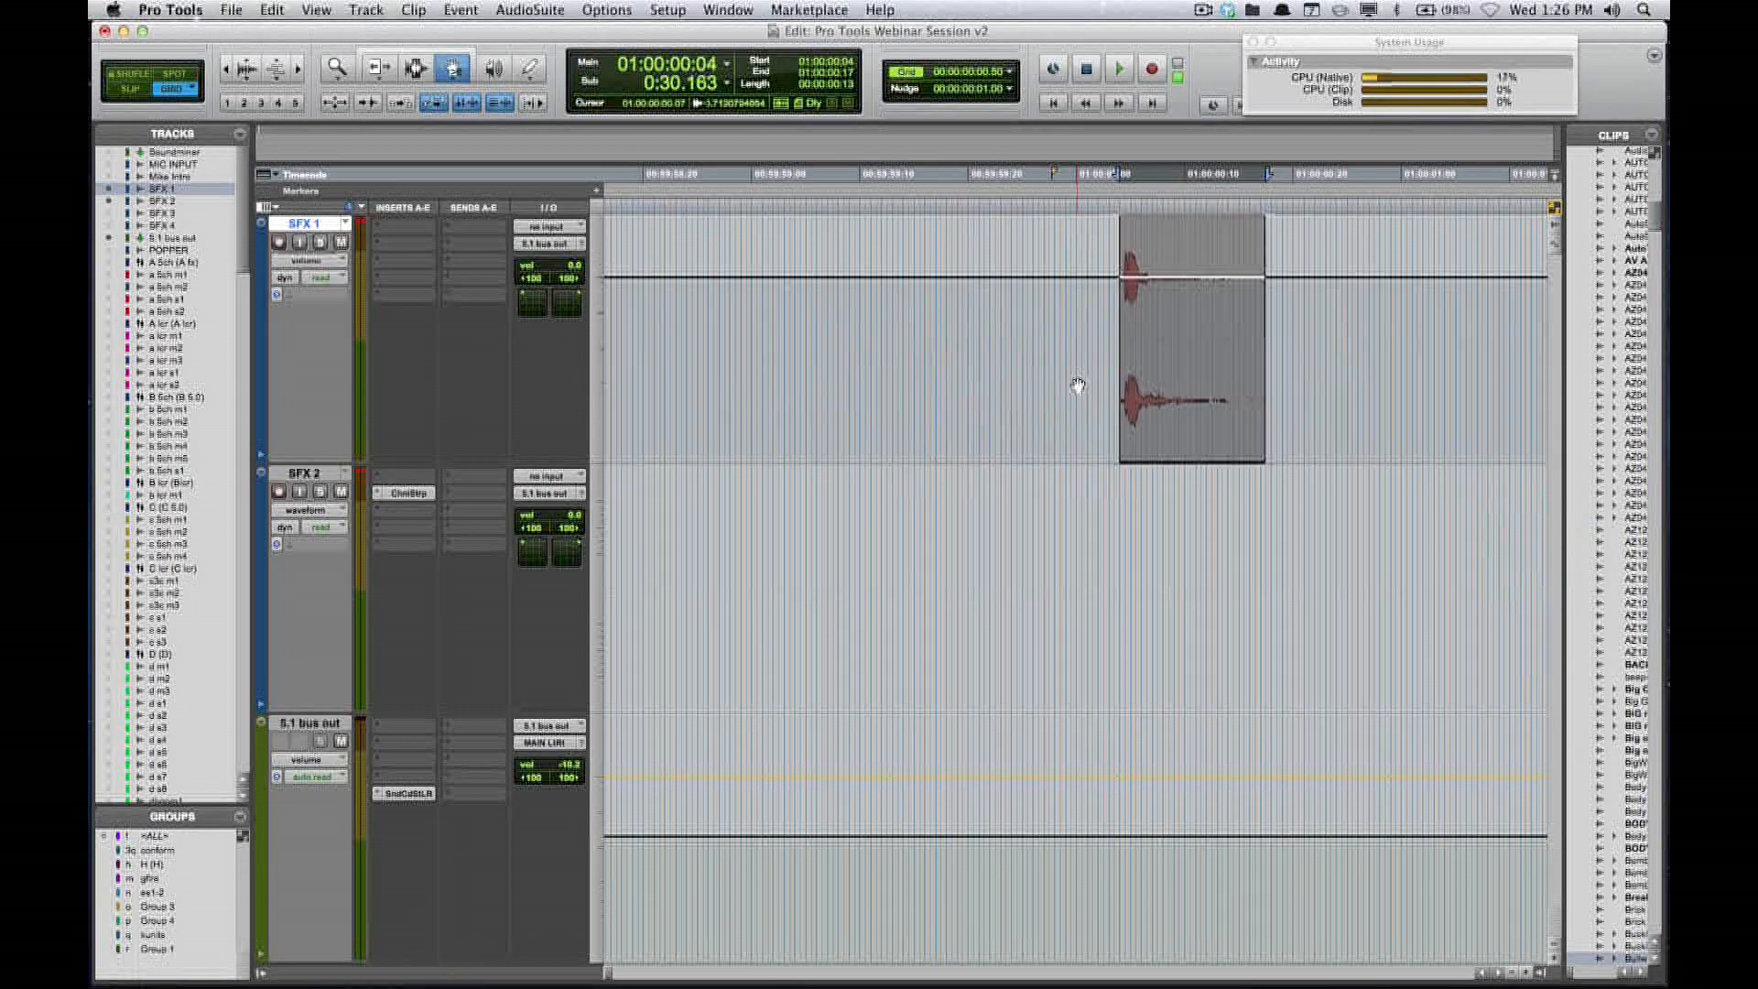
- Turn on Insertion Follows Playback and play a short stretch from 00:59:58:24 on SFX 1, before the bullwhip clip
key(F7)
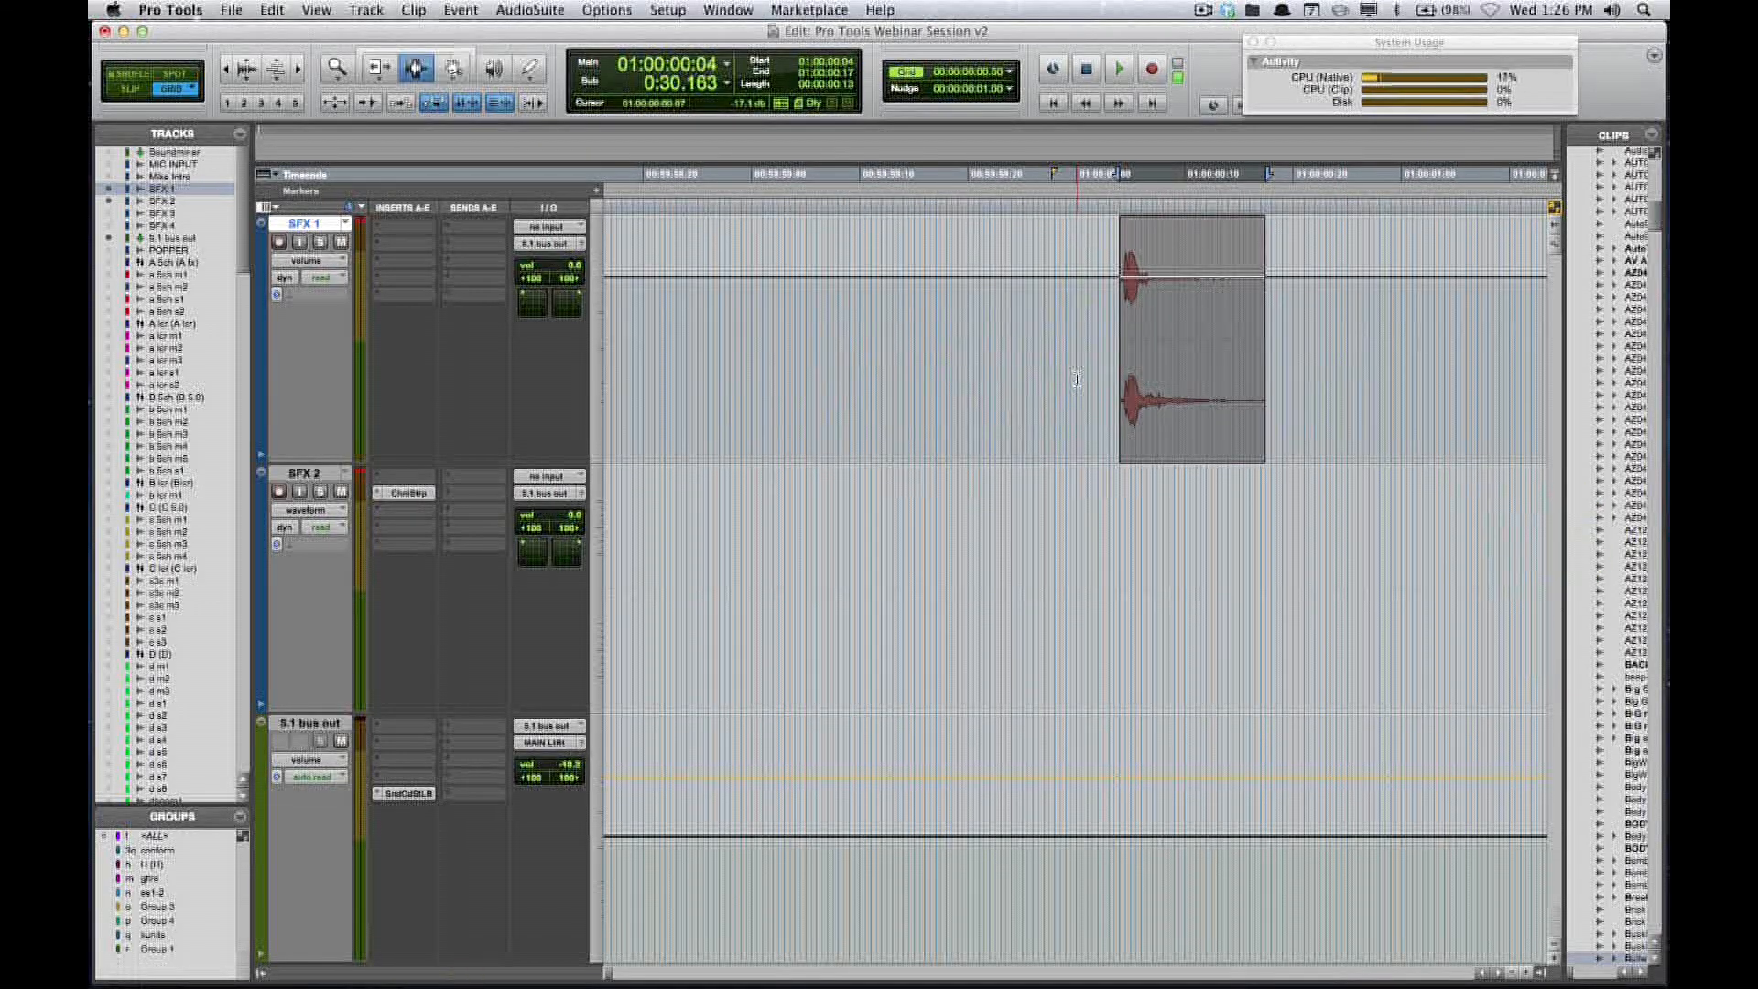
click(531, 102)
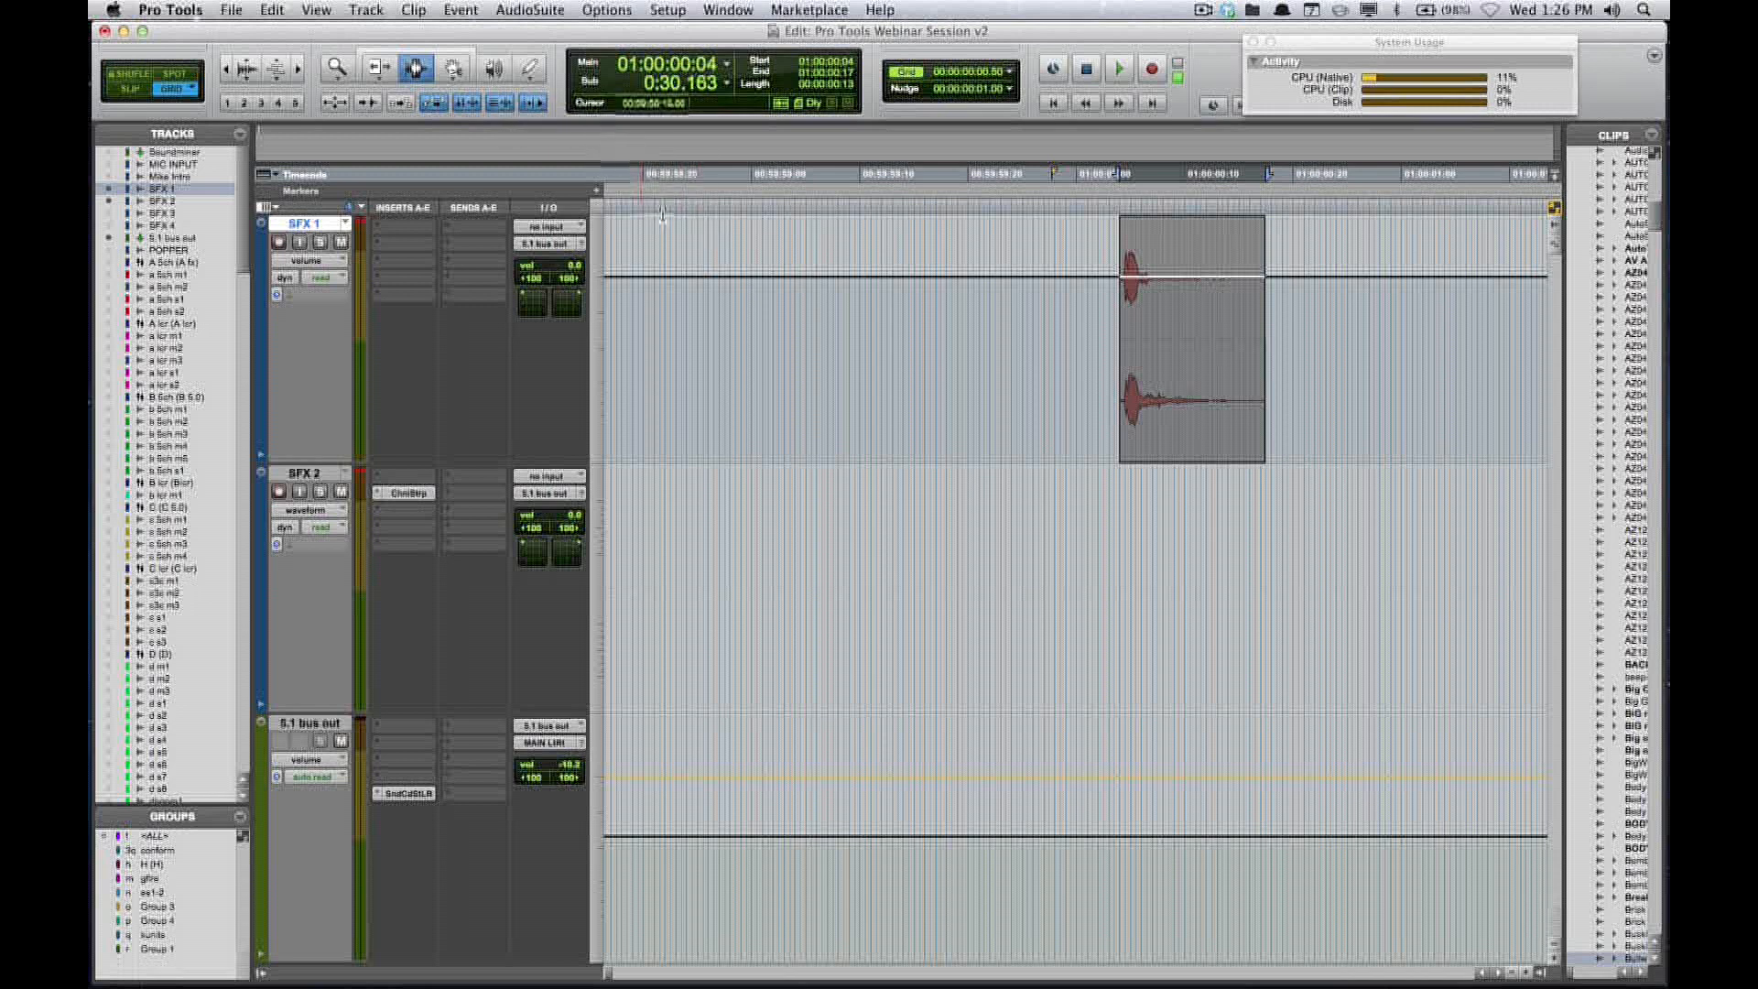
click(691, 305)
key(space)
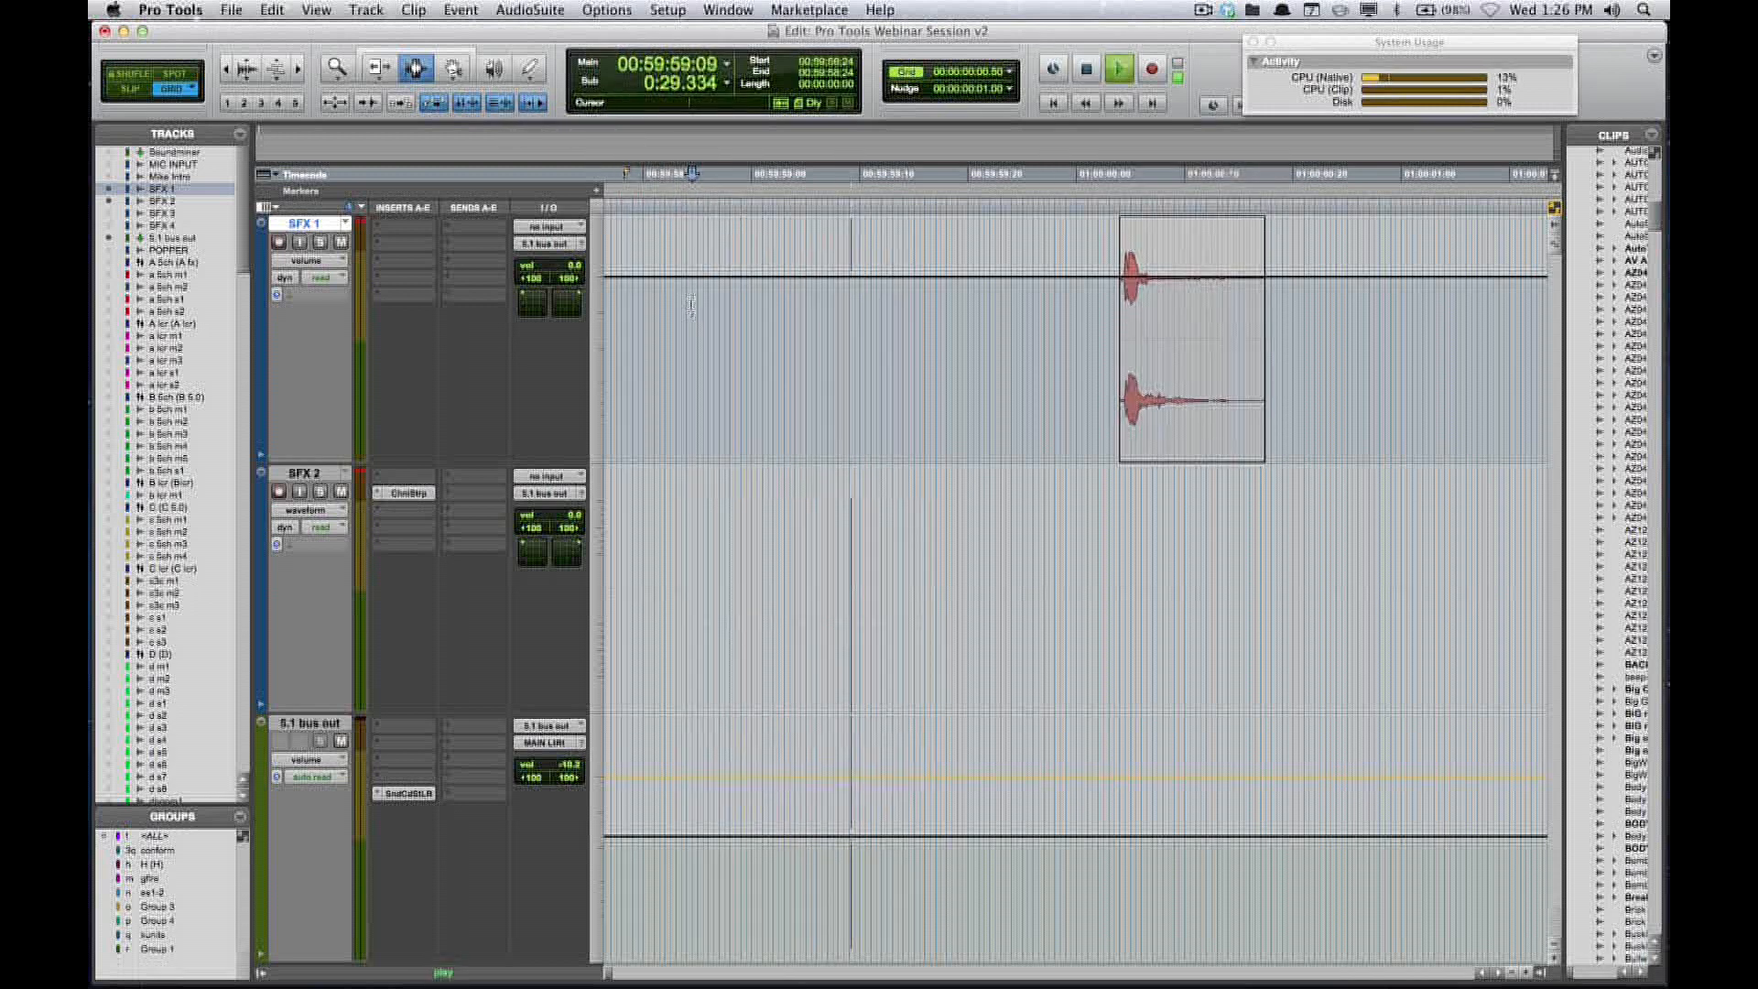
key(space)
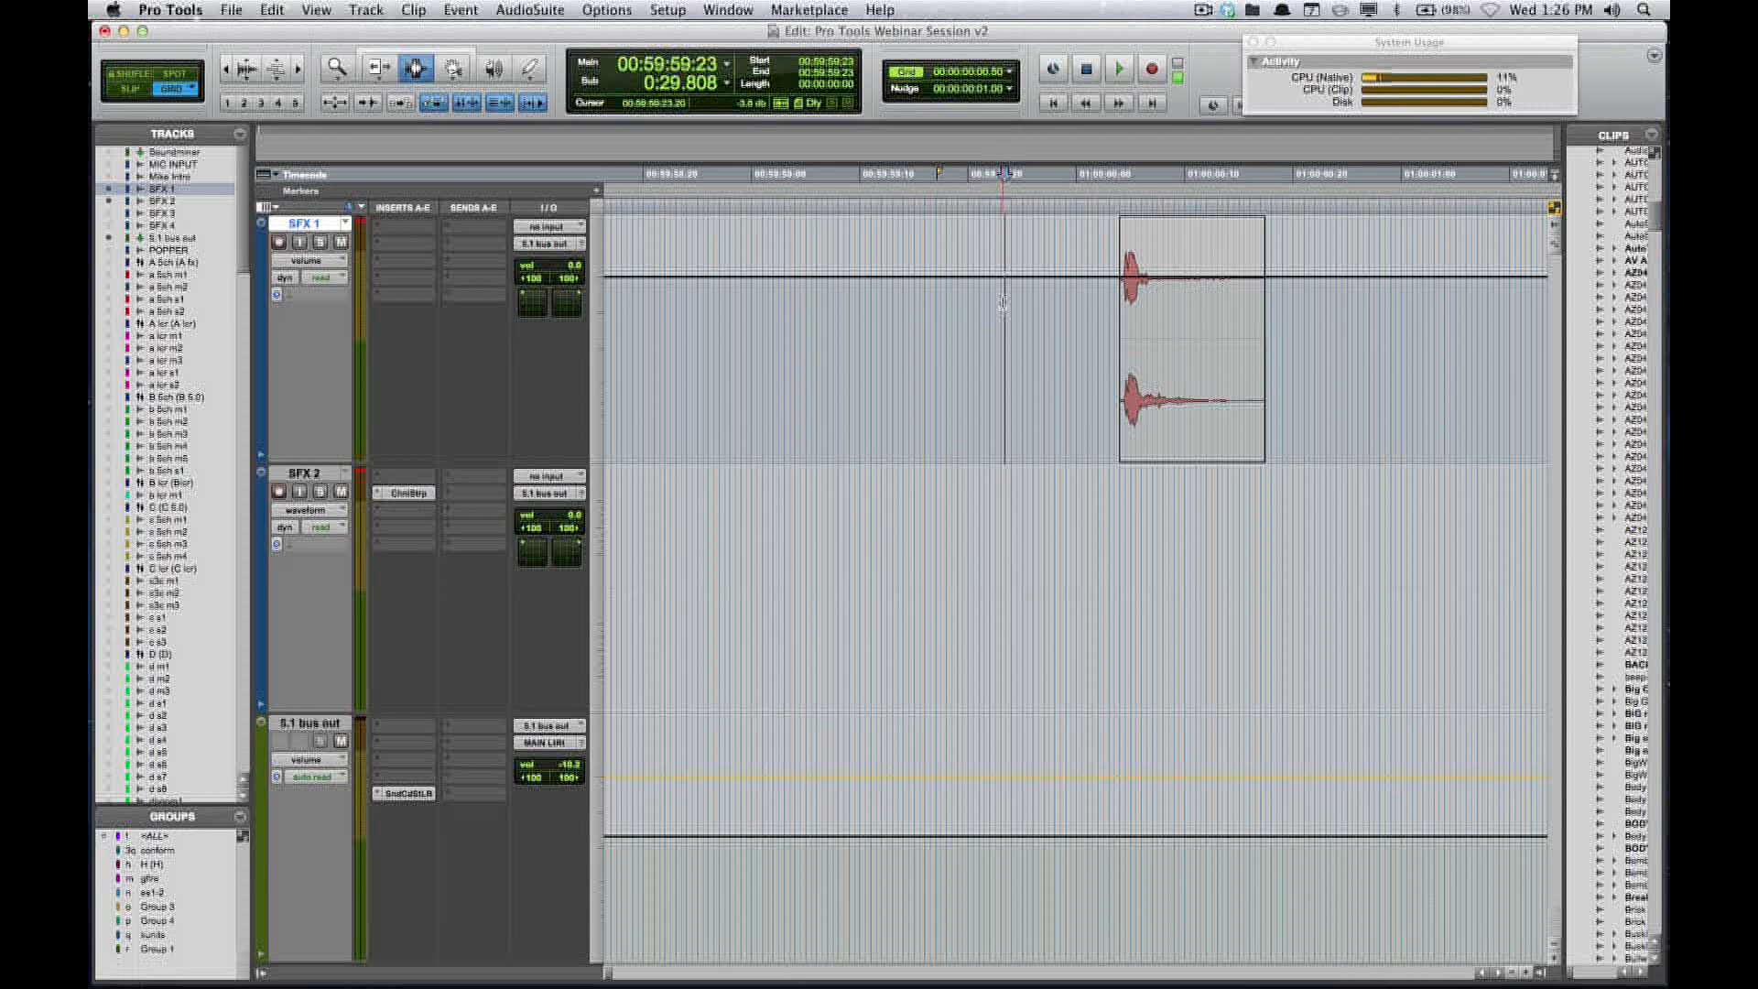
- Audition again from 00:59:58:27 on SFX 1 and switch off Insertion Follows Playback
click(725, 303)
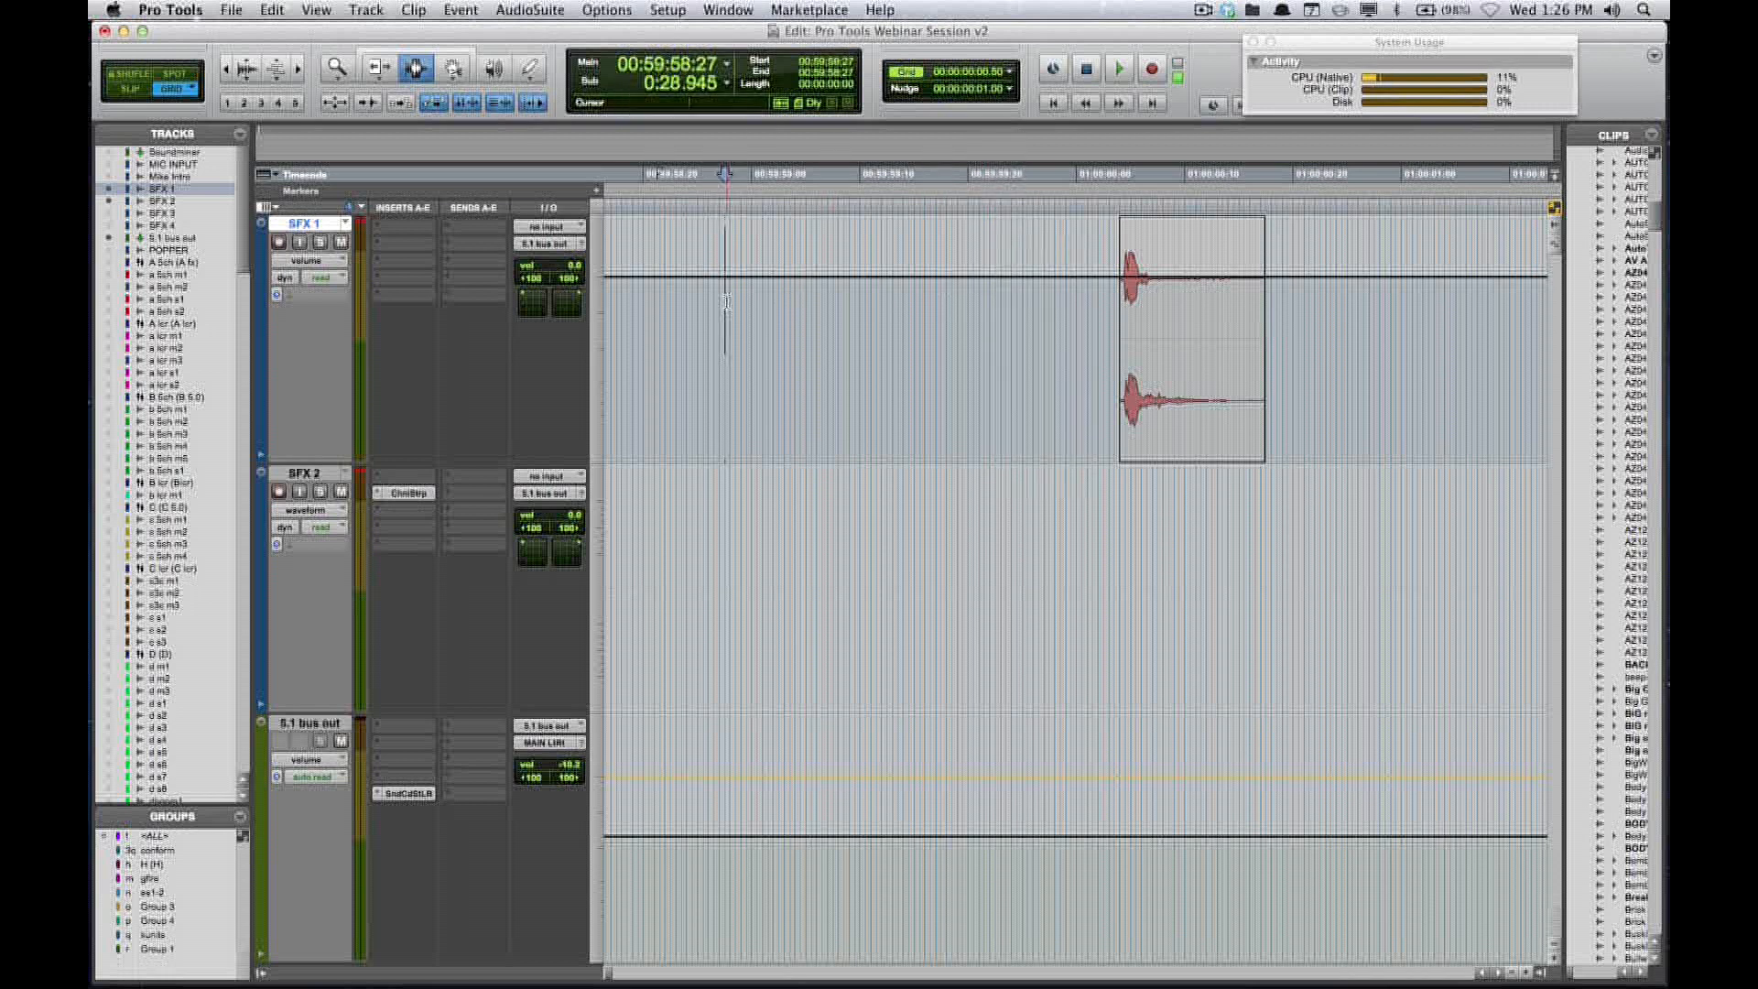
key(space)
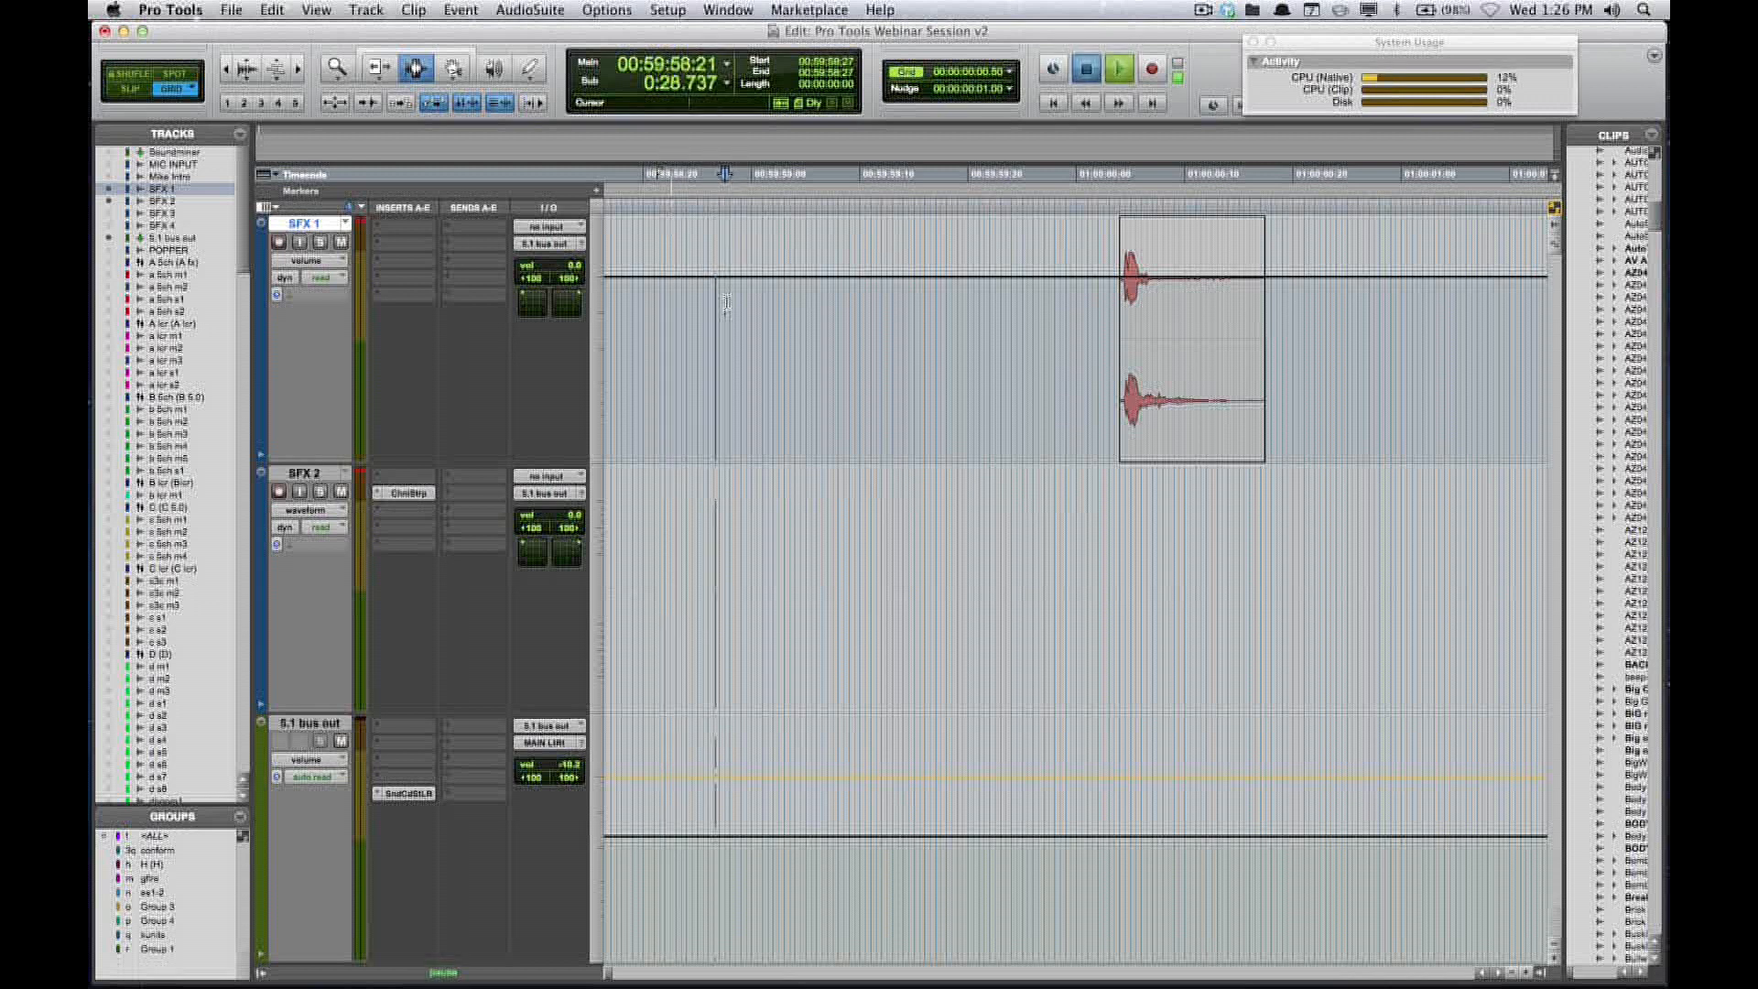
key(space)
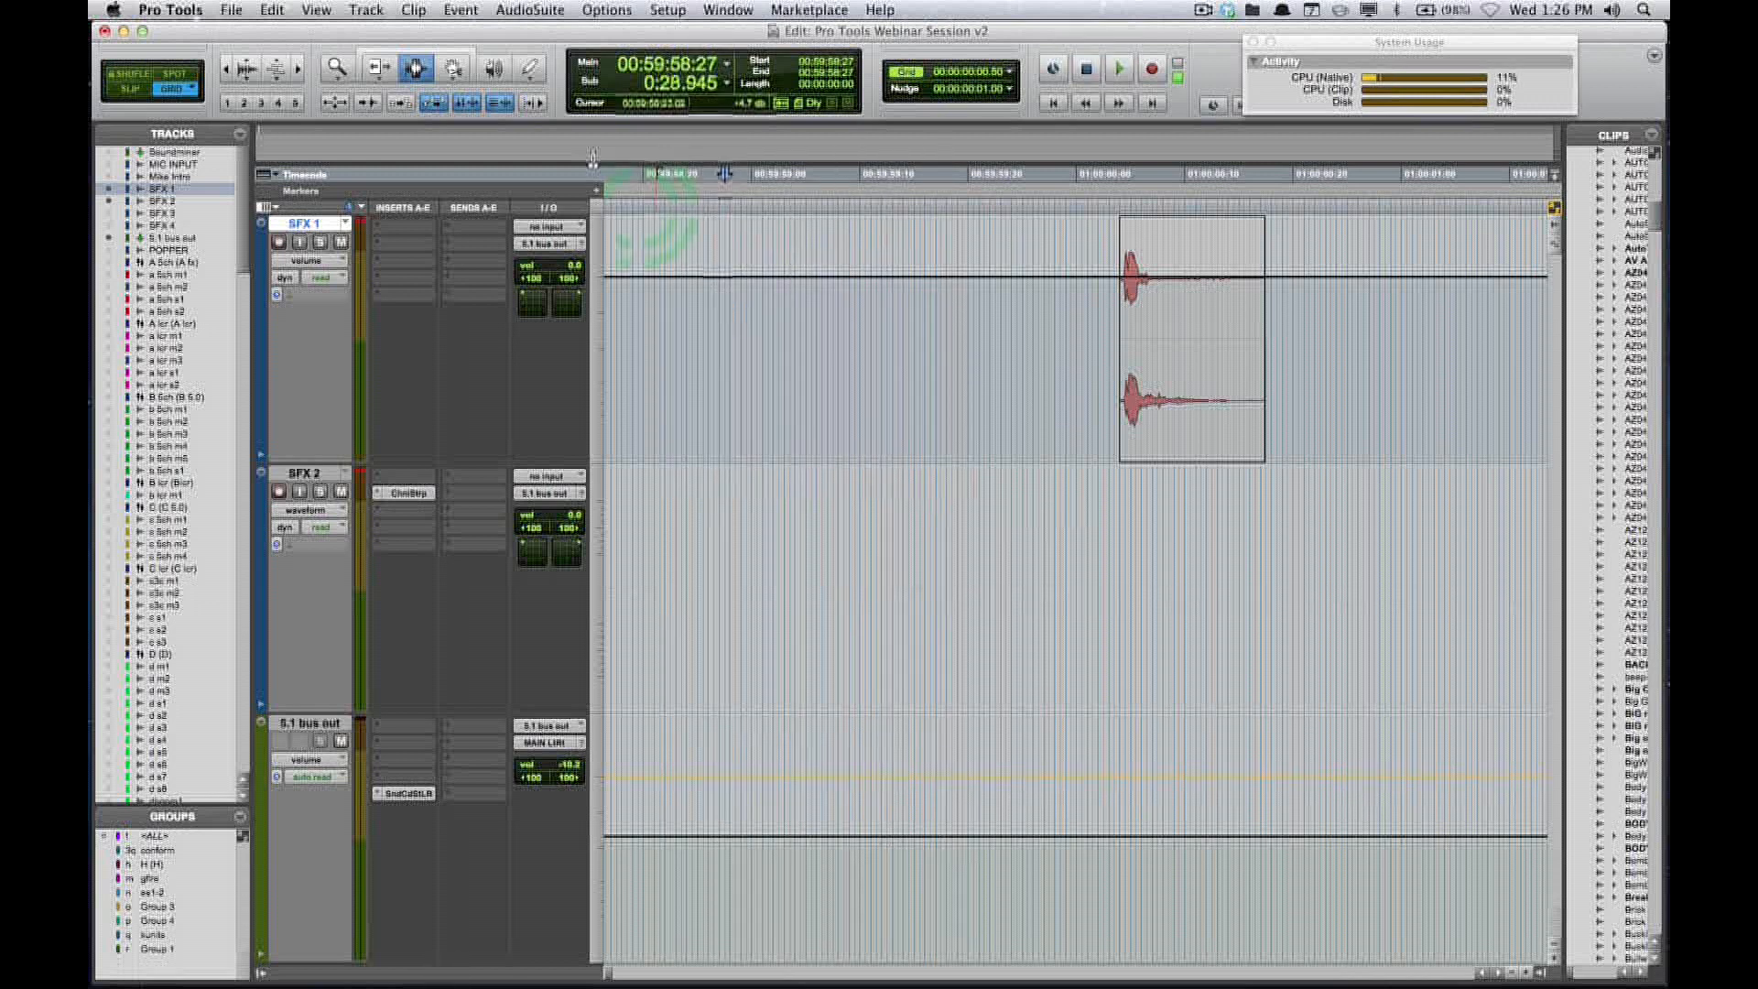
click(532, 103)
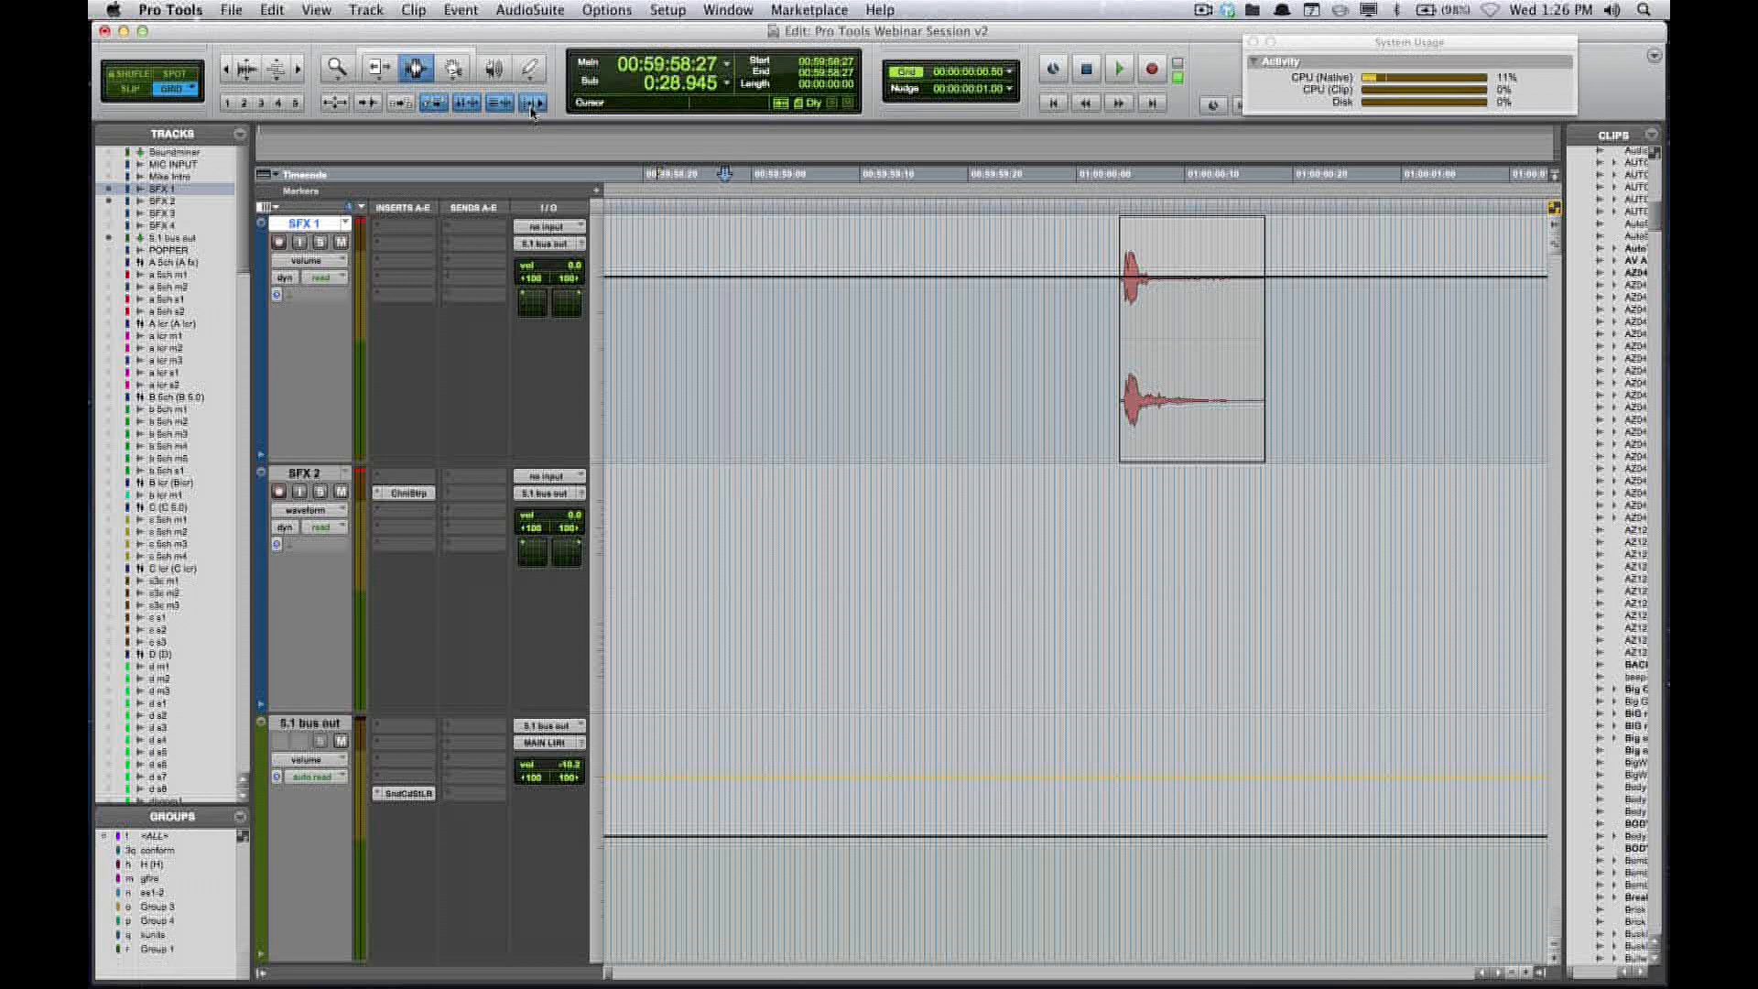
key(space)
key(space)
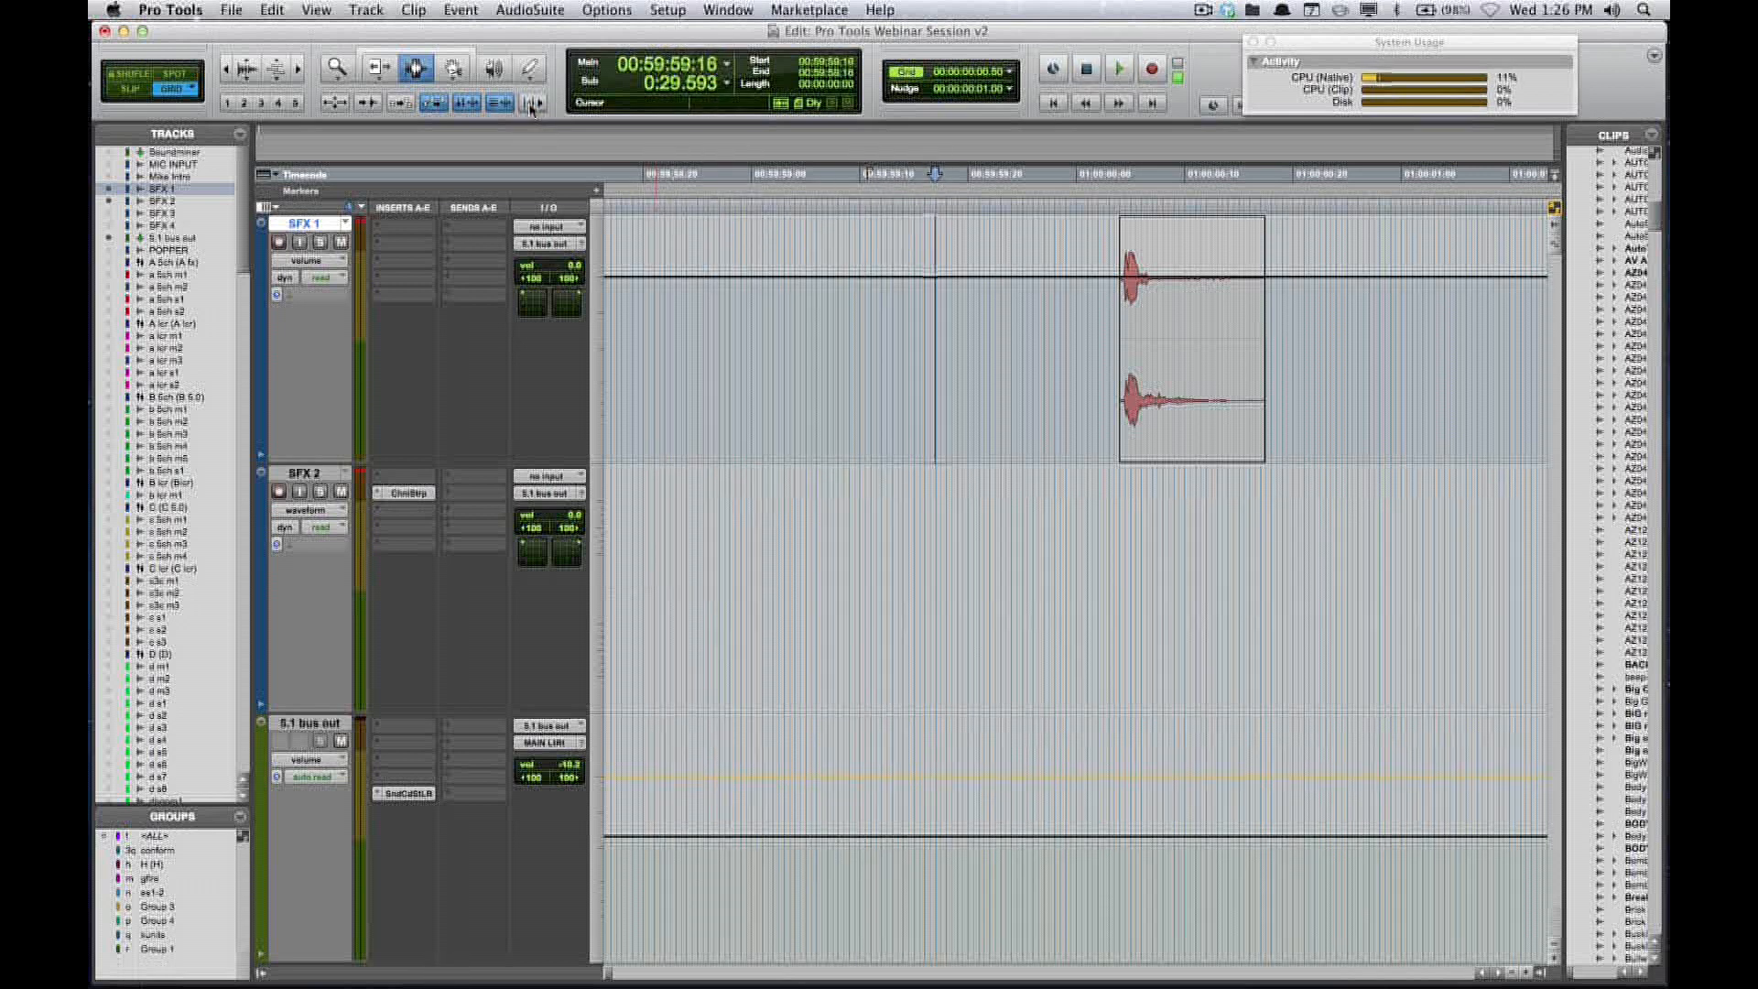
- With Automation Follows Edit on, lower the volume automation around the bullwhip clip from 01:00:00:00 to 01:00:00:20 and return SFX 1 to waveform view
click(433, 106)
click(432, 103)
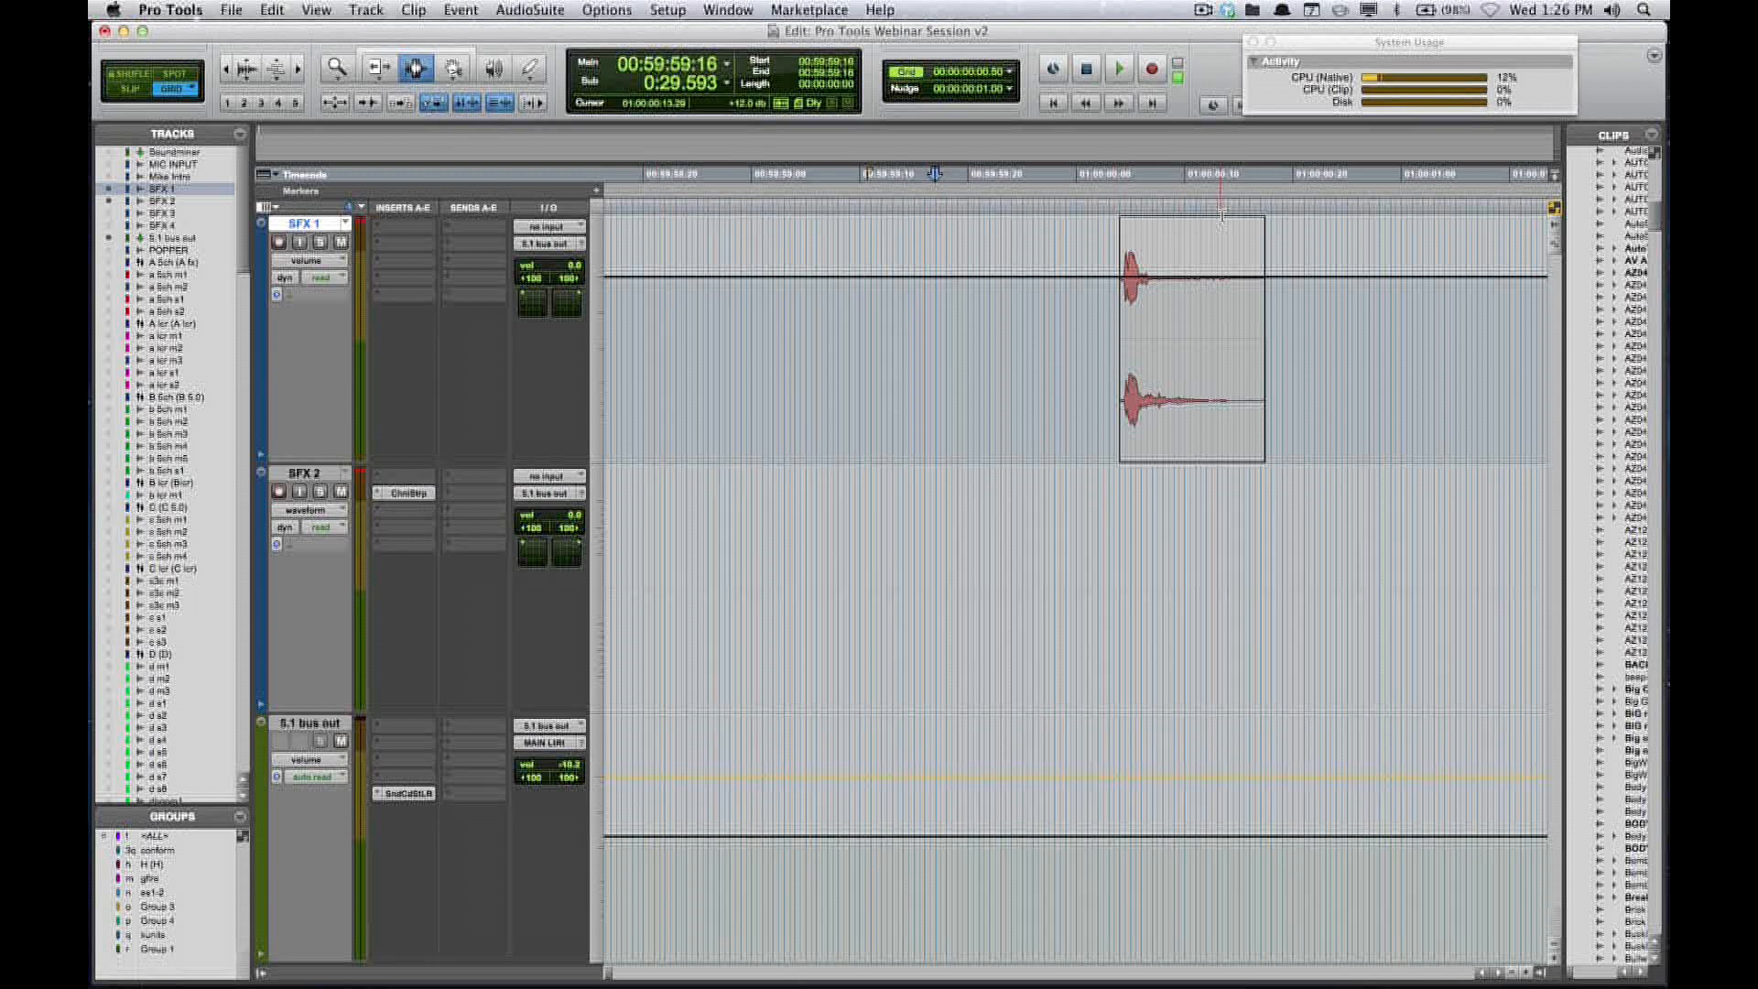
drag(1077, 328, 1293, 330)
key(F6)
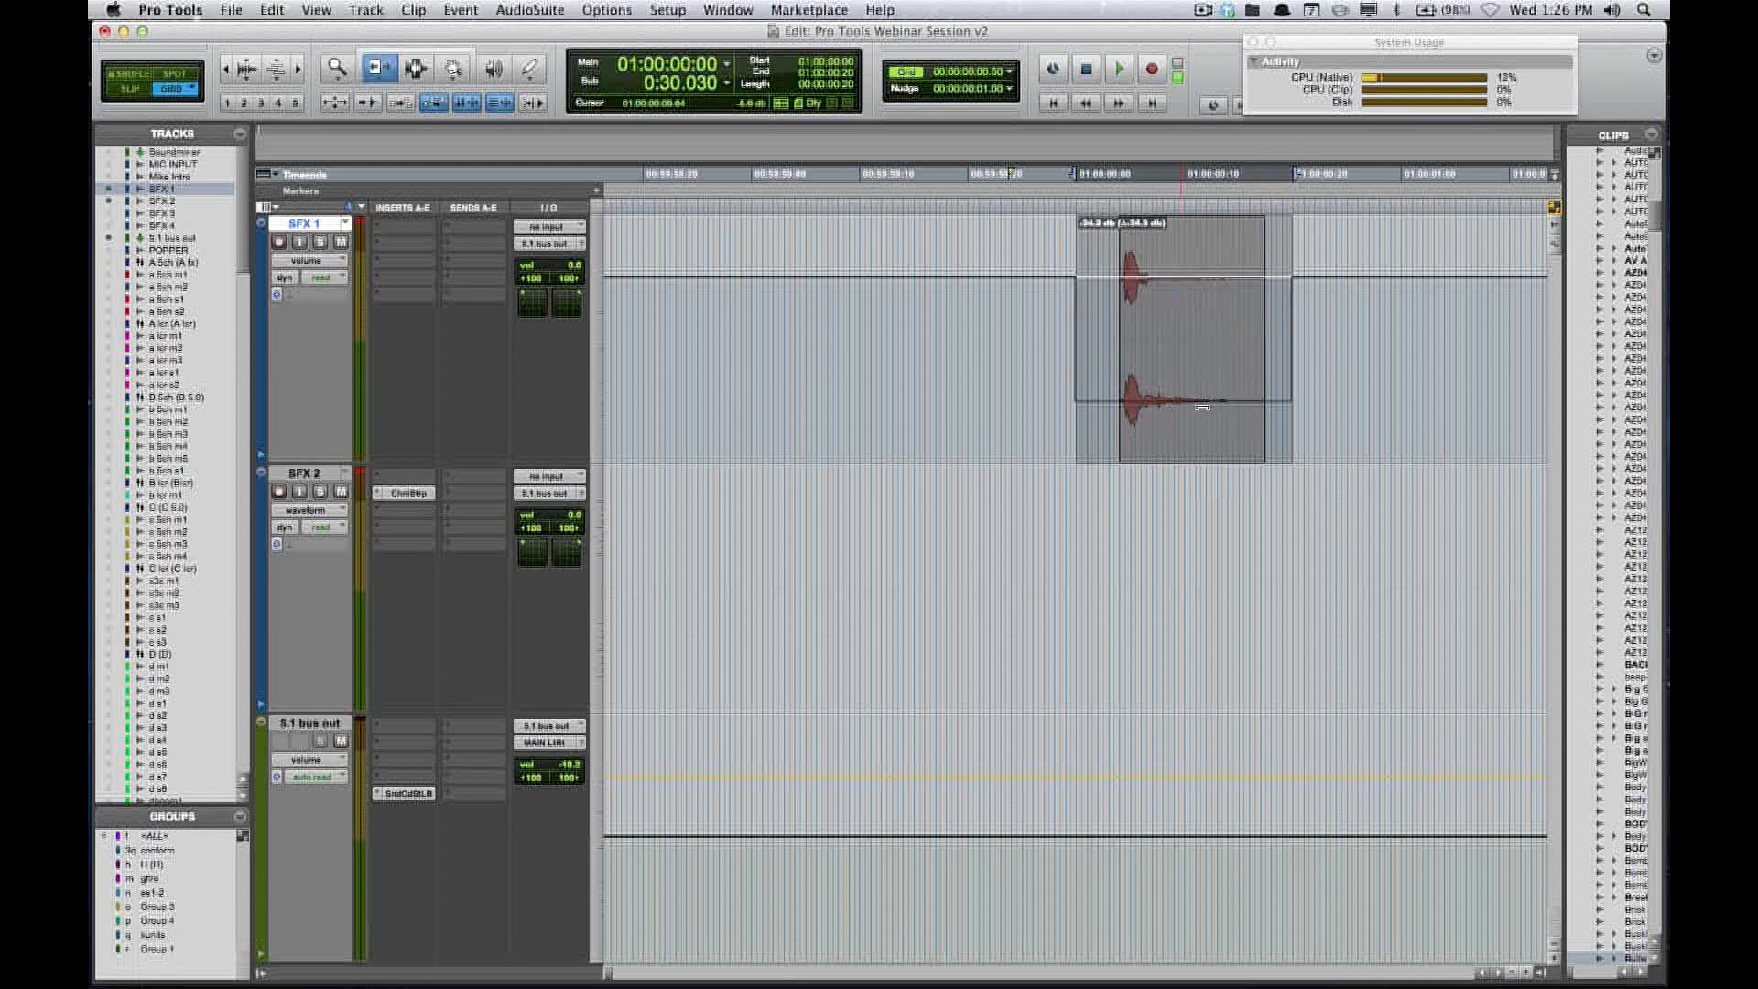
key(ctrl+minus)
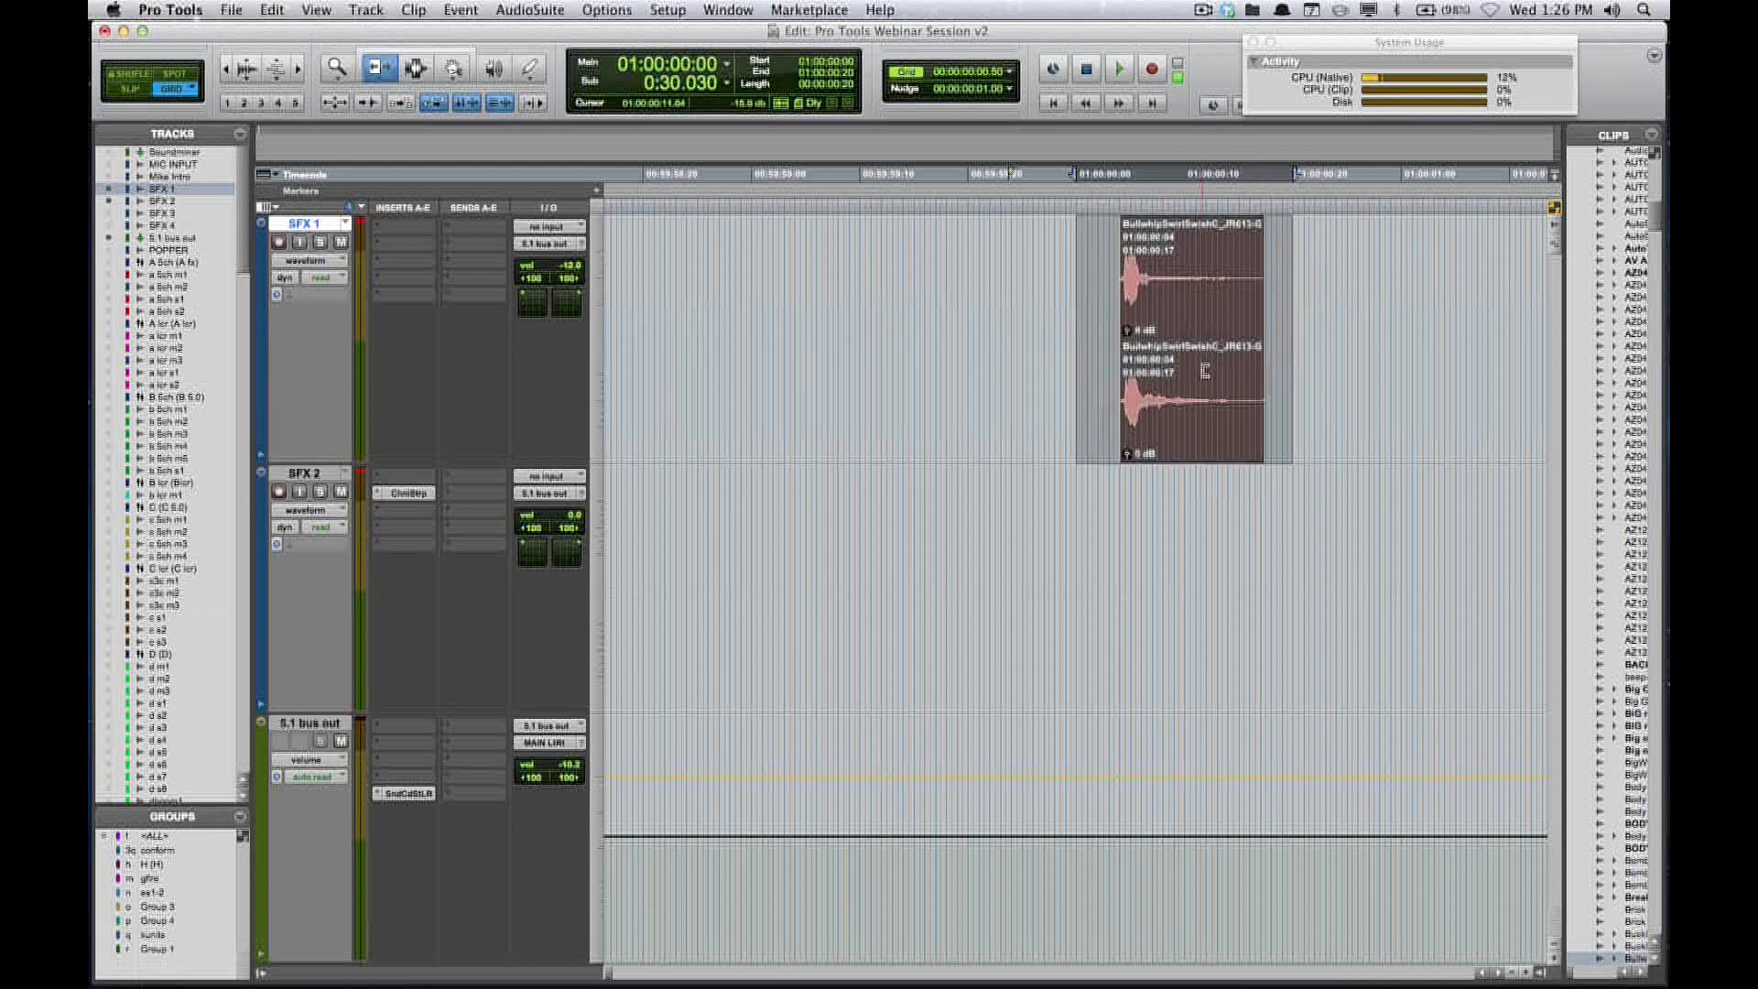
- Move the selected bullwhip range on SFX 1 to start at 01:00:00:20 and show the track's volume automation
key(F8)
drag(1202, 377, 1426, 359)
key(ctrl+minus)
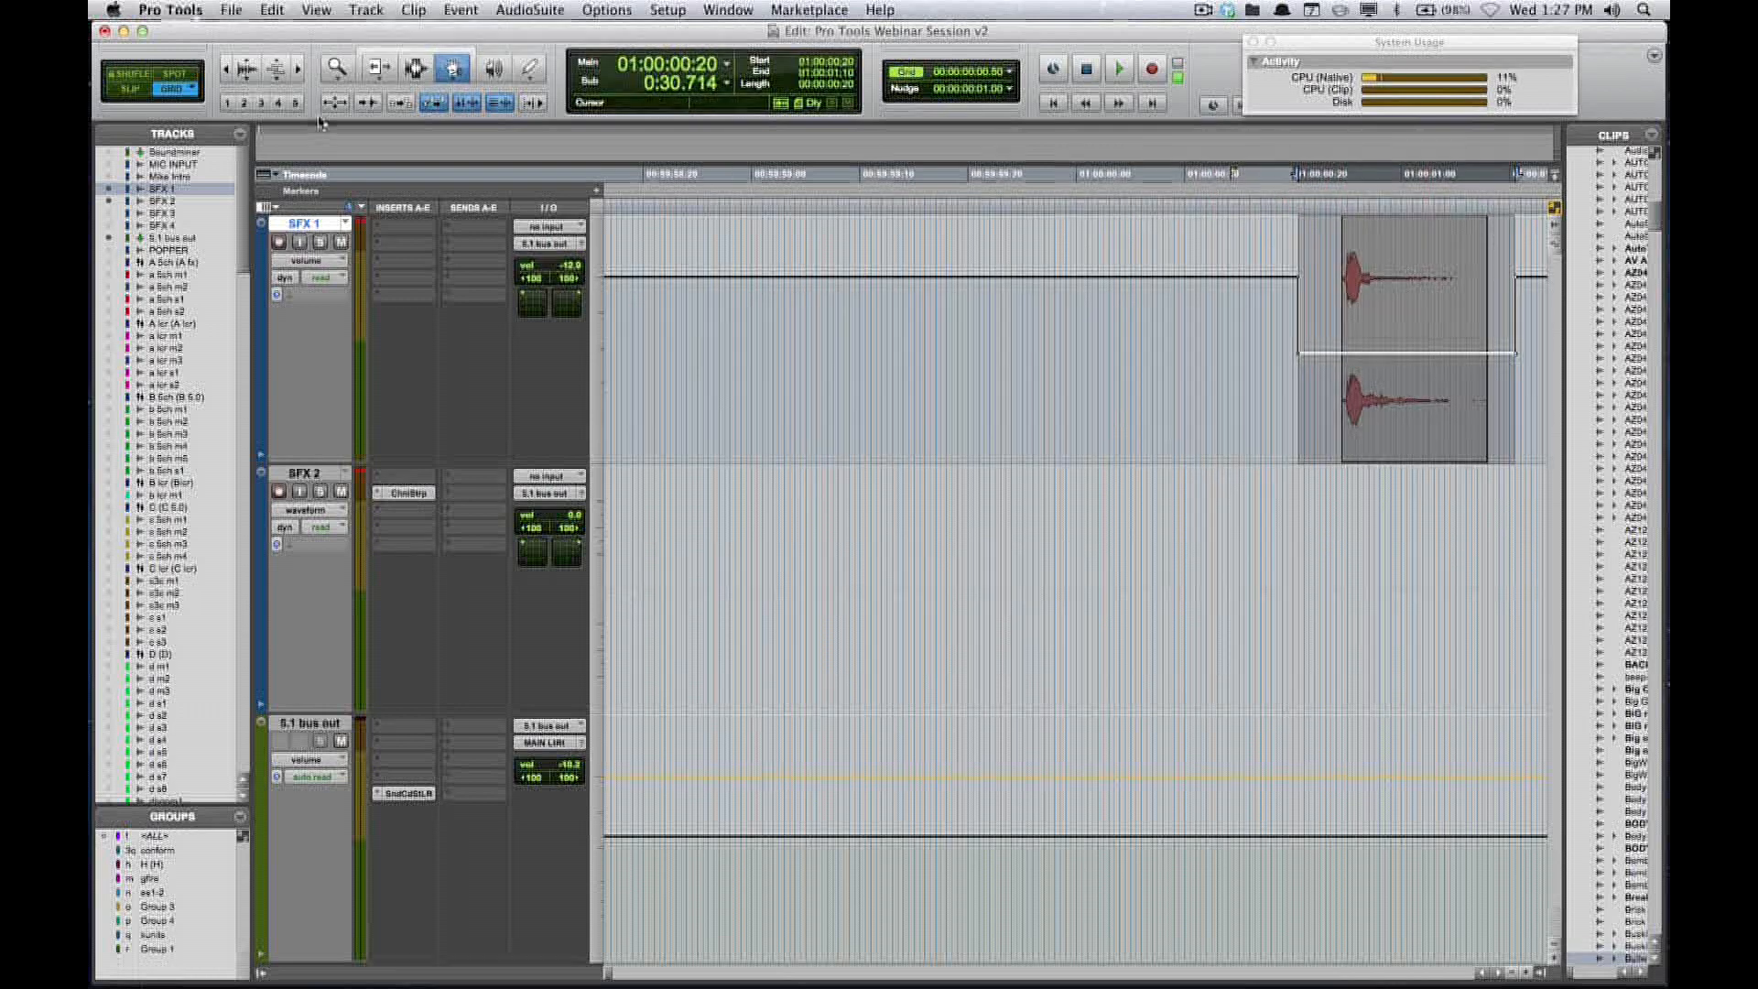
- With Automation Follows Edit off, move the bullwhip range in waveform view to start at 00:59:59:10 and show SFX 1's volume automation
key(ctrl+minus)
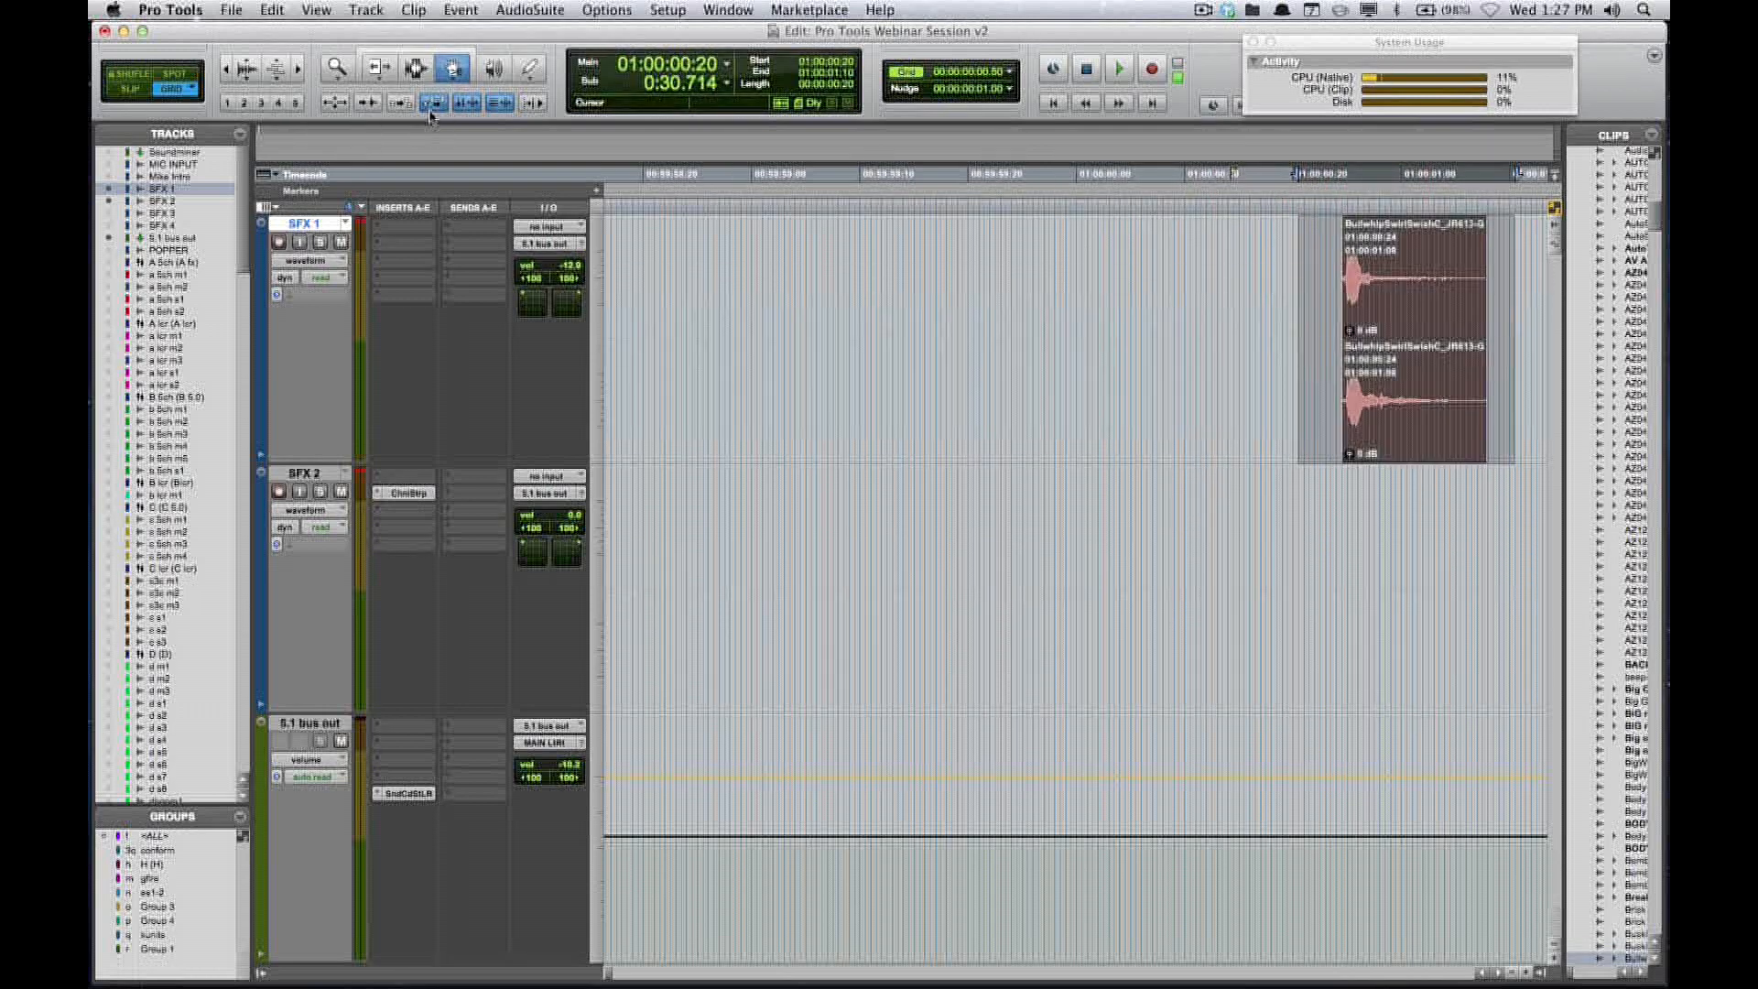
drag(1393, 331, 954, 357)
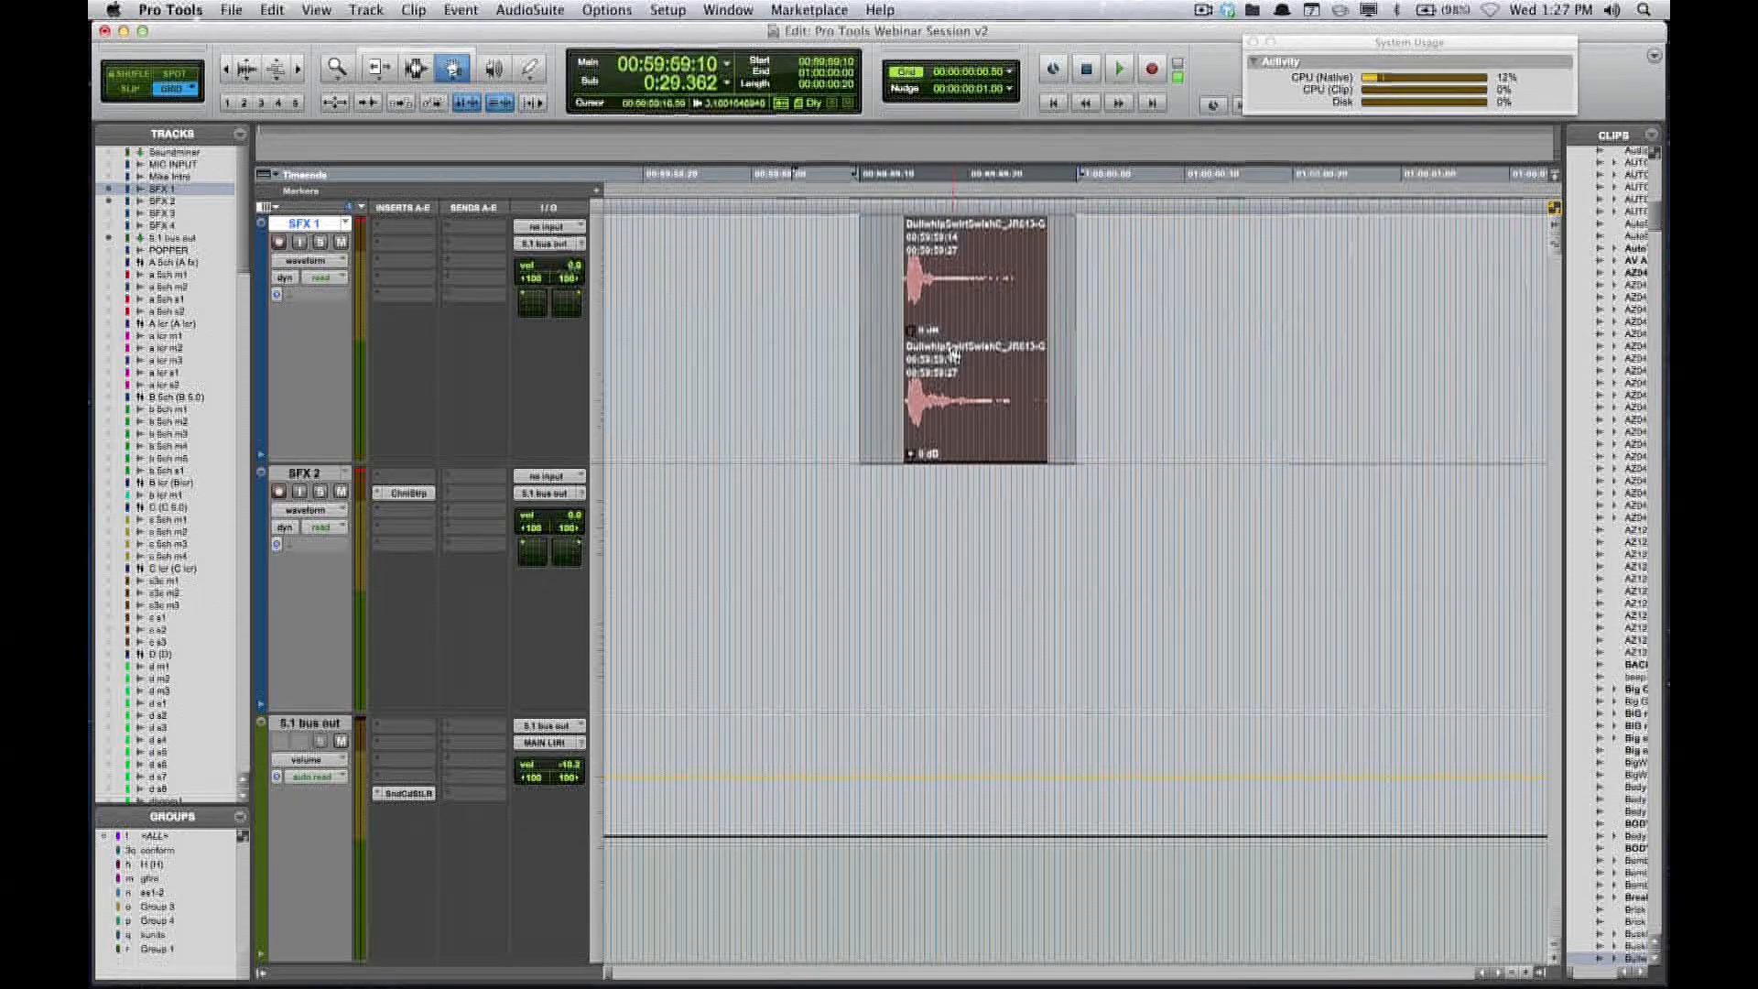
key(ctrl+minus)
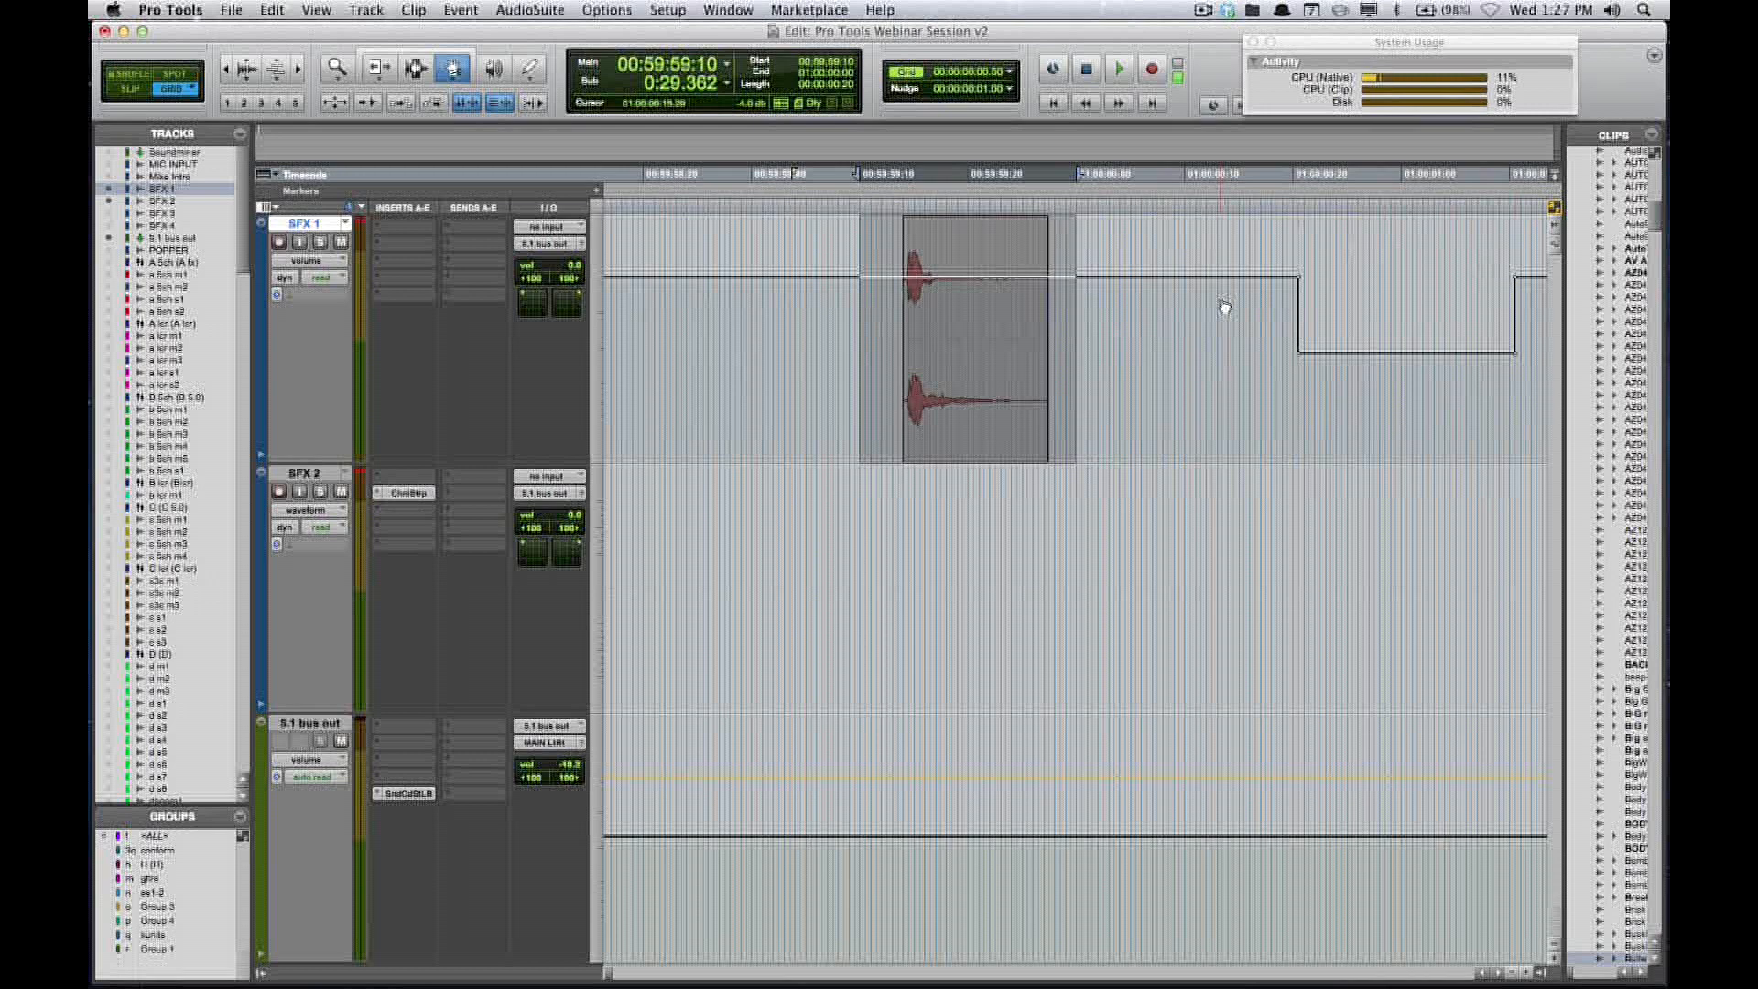
- Select the bullwhip clip on SFX 1 and turn Automation Follows Edit back on
key(F7)
click(1092, 341)
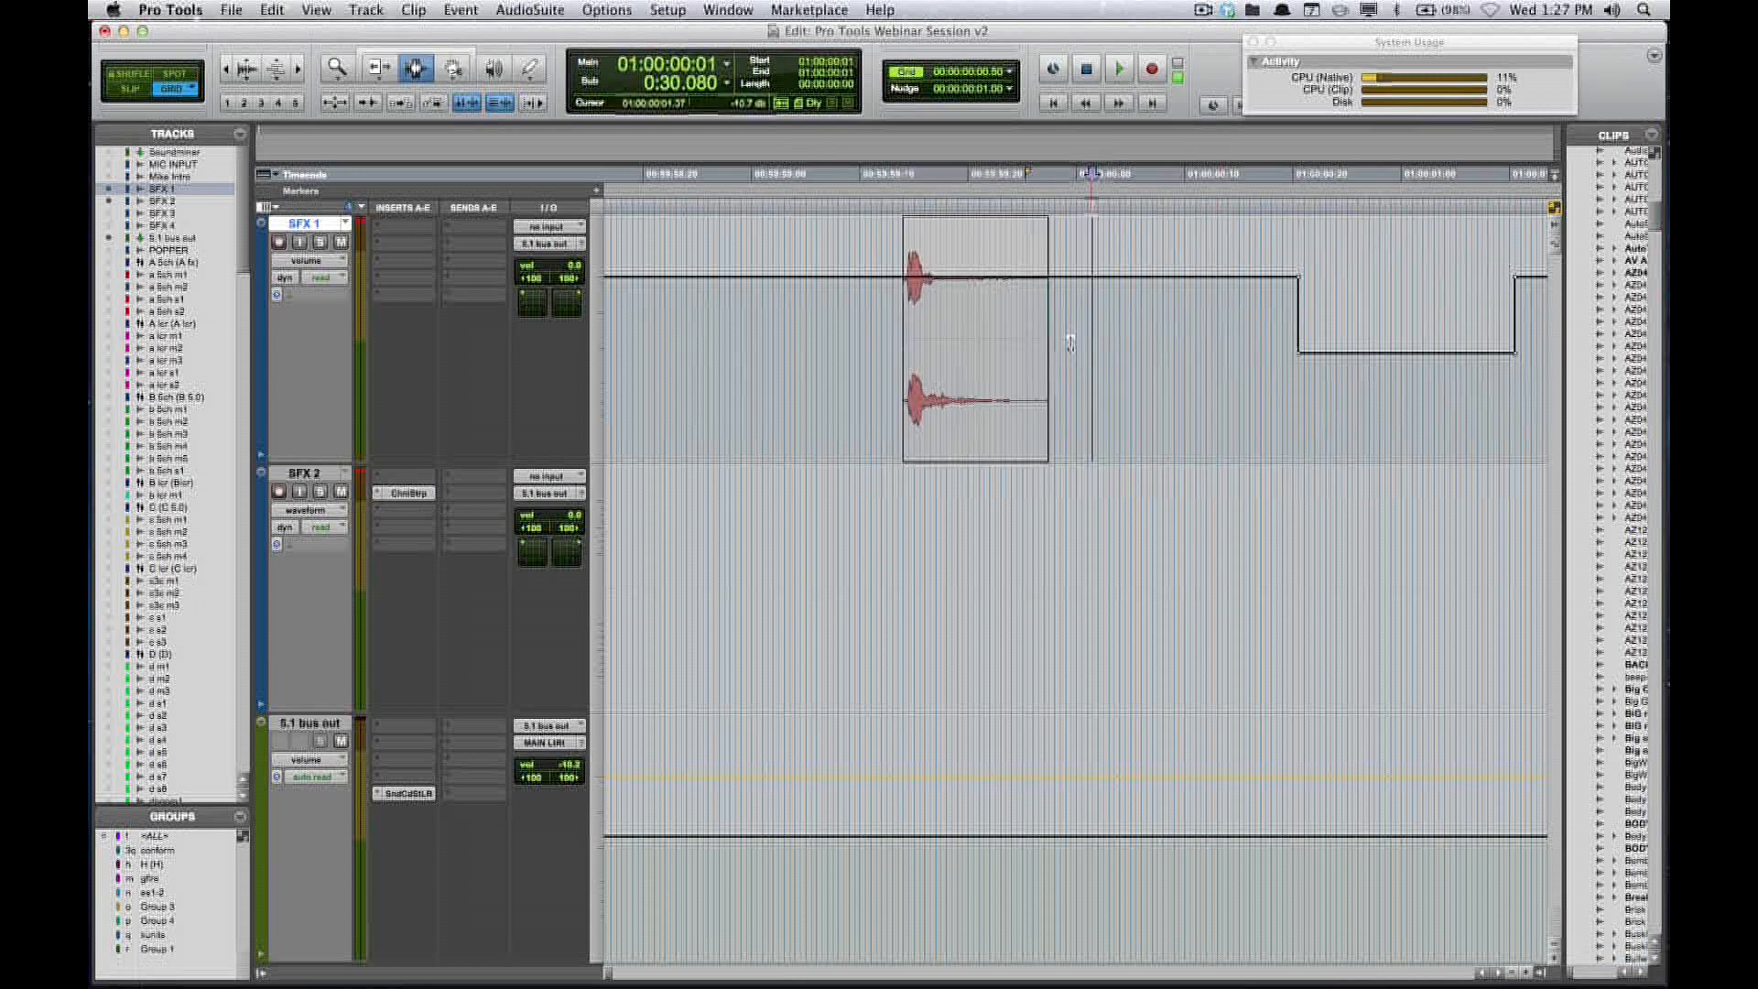
double_click(980, 336)
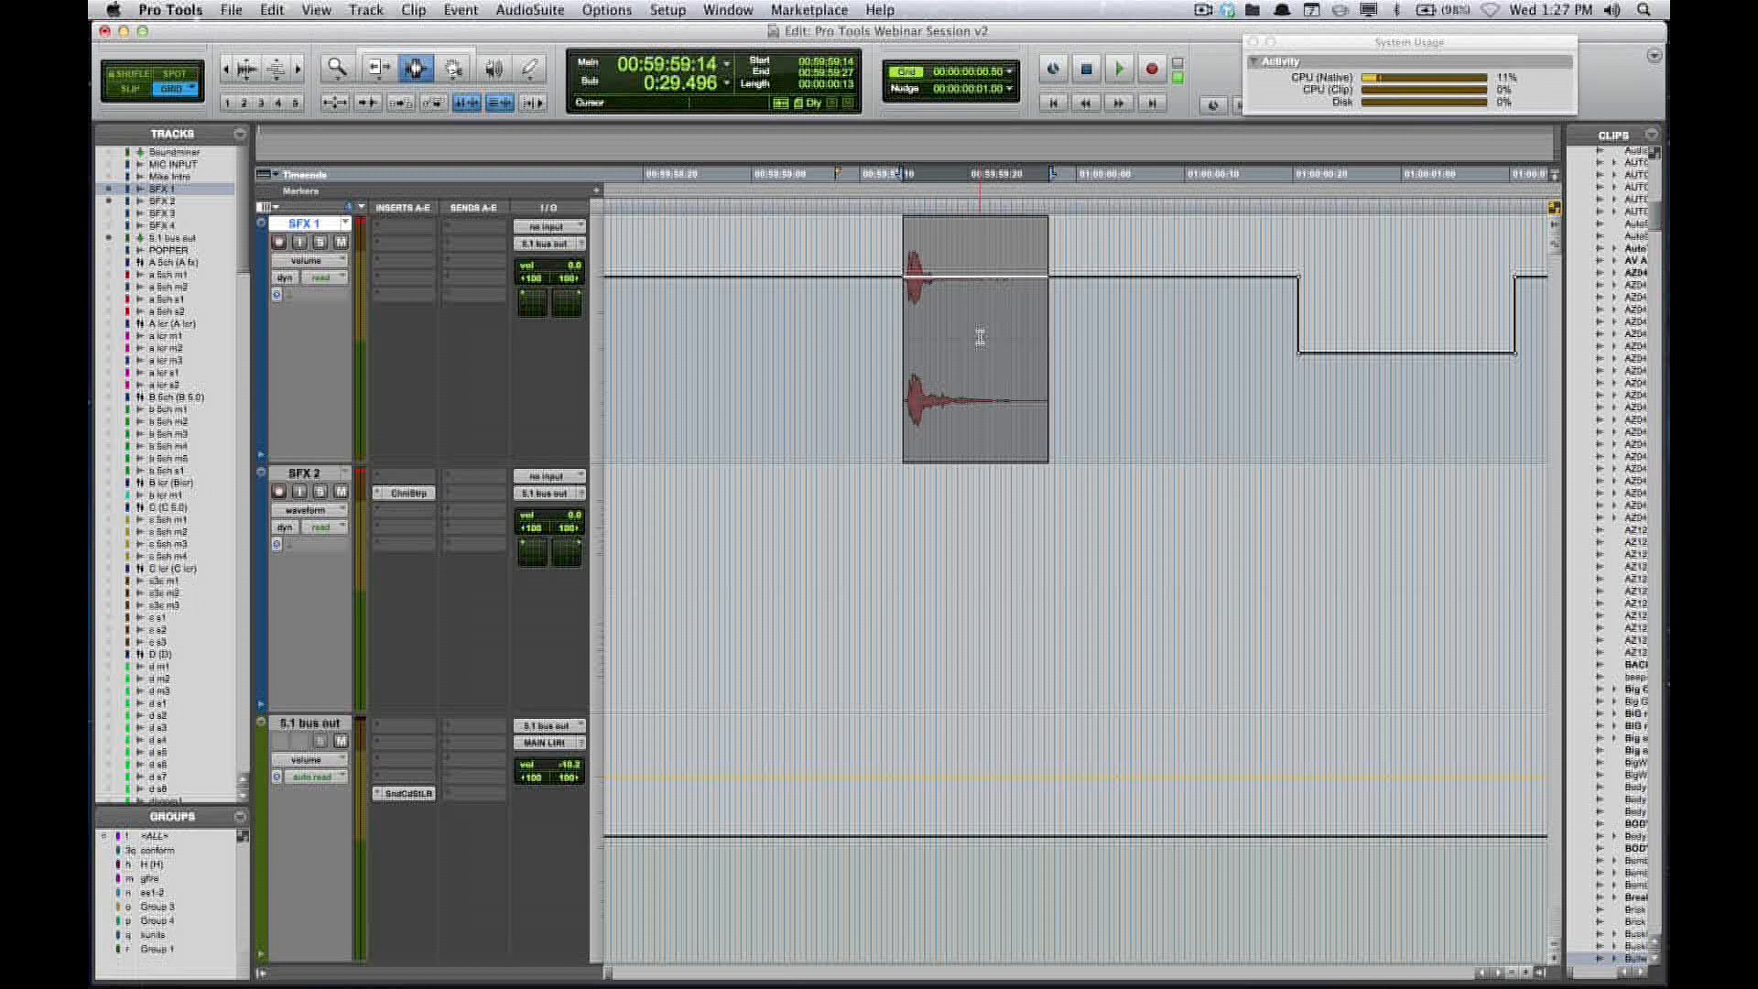
click(438, 110)
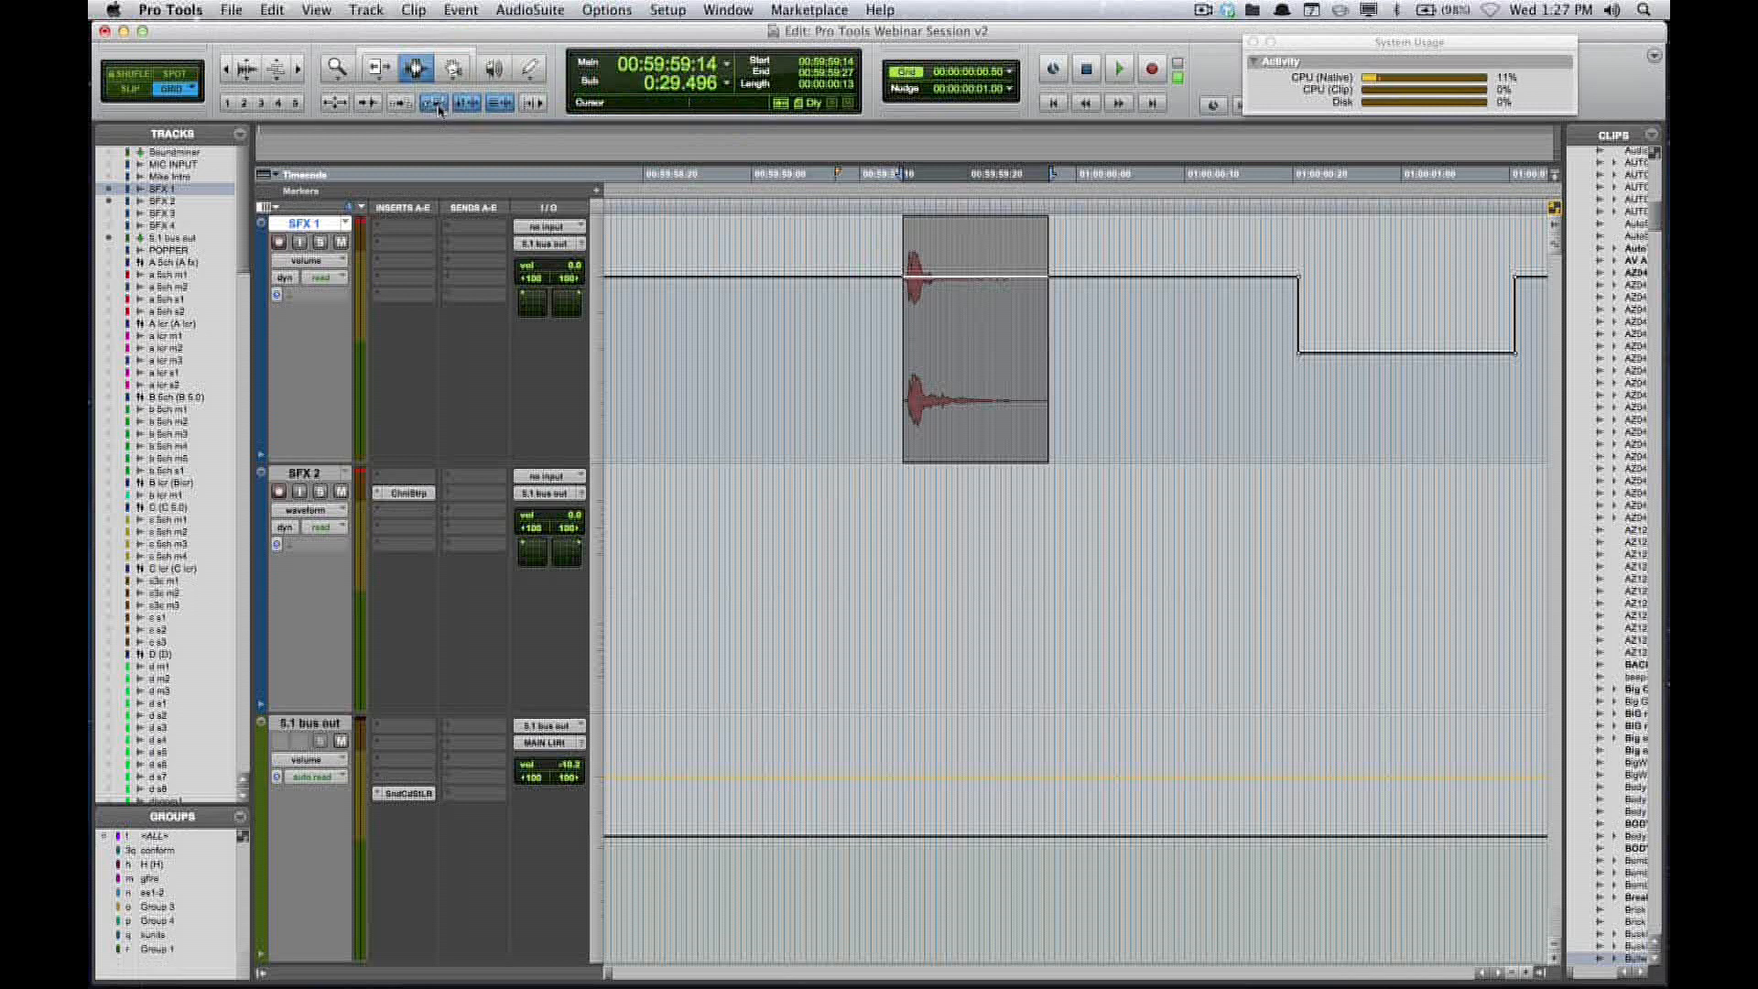
- Delete the leftover volume automation dip after the bullwhip clip on SFX 1
click(1253, 339)
drag(1253, 338, 1547, 365)
key(Delete)
- Select the range around the bullwhip clip from 00:59:59:10, return the SFX tracks to waveform view and reselect the clip
drag(858, 302, 1105, 337)
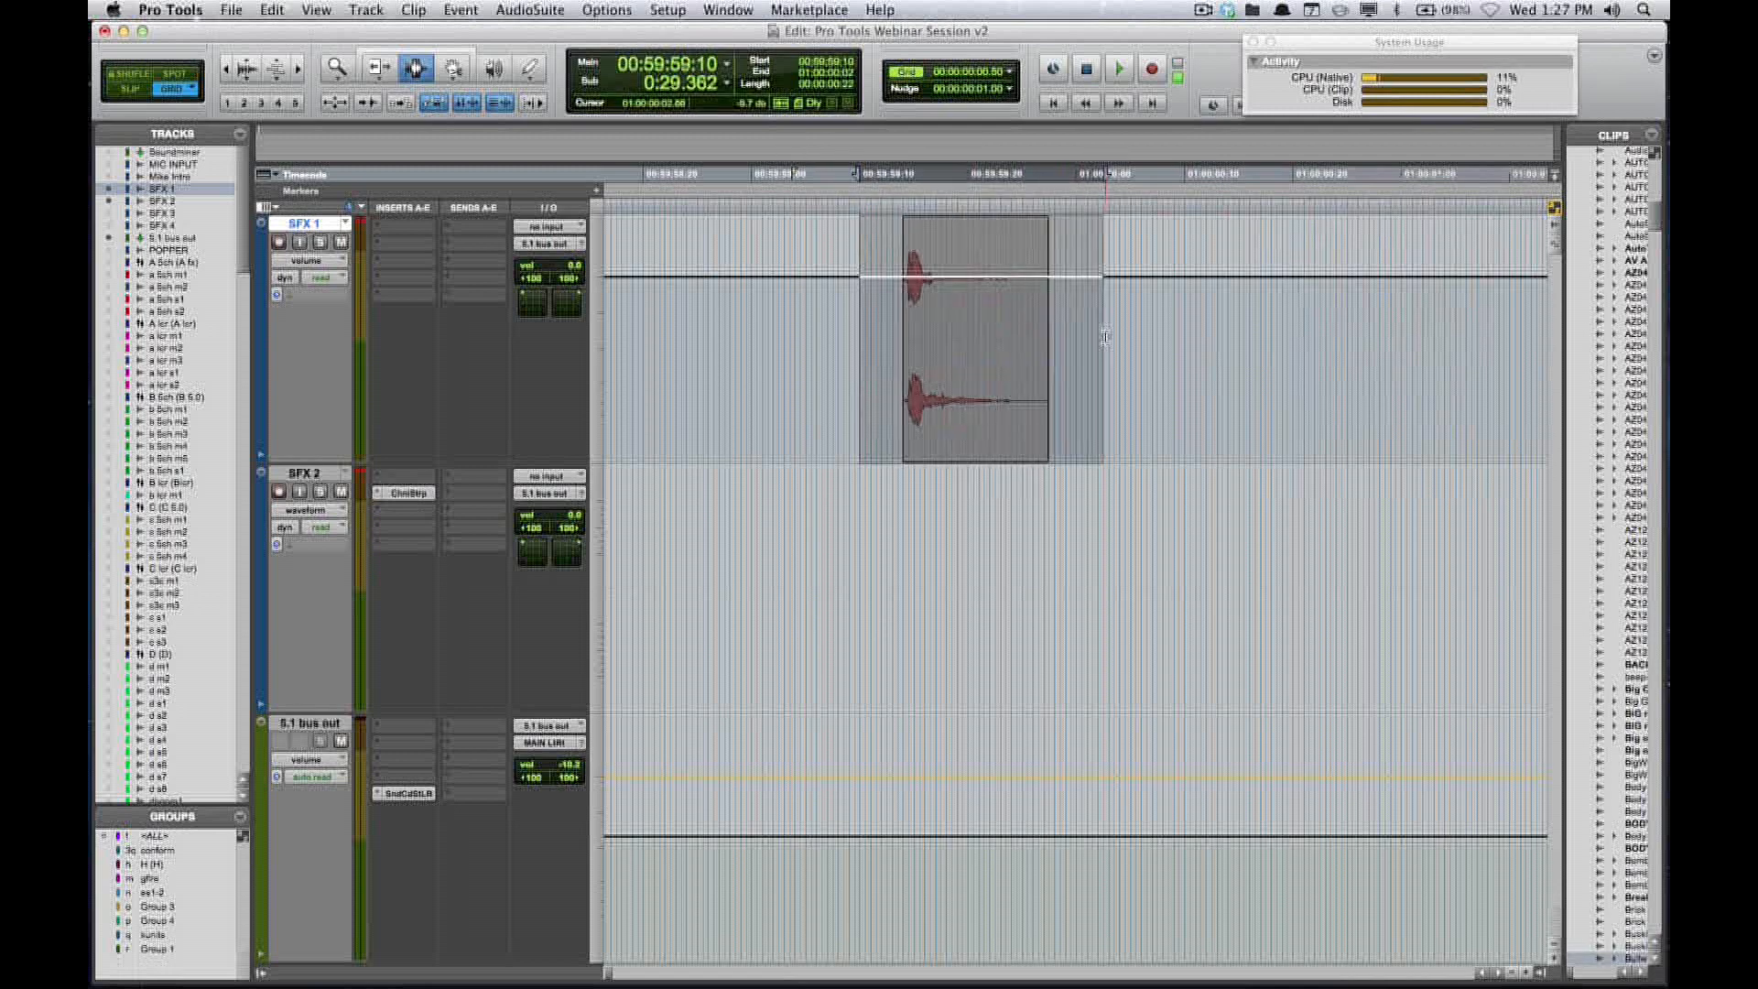
key(minus)
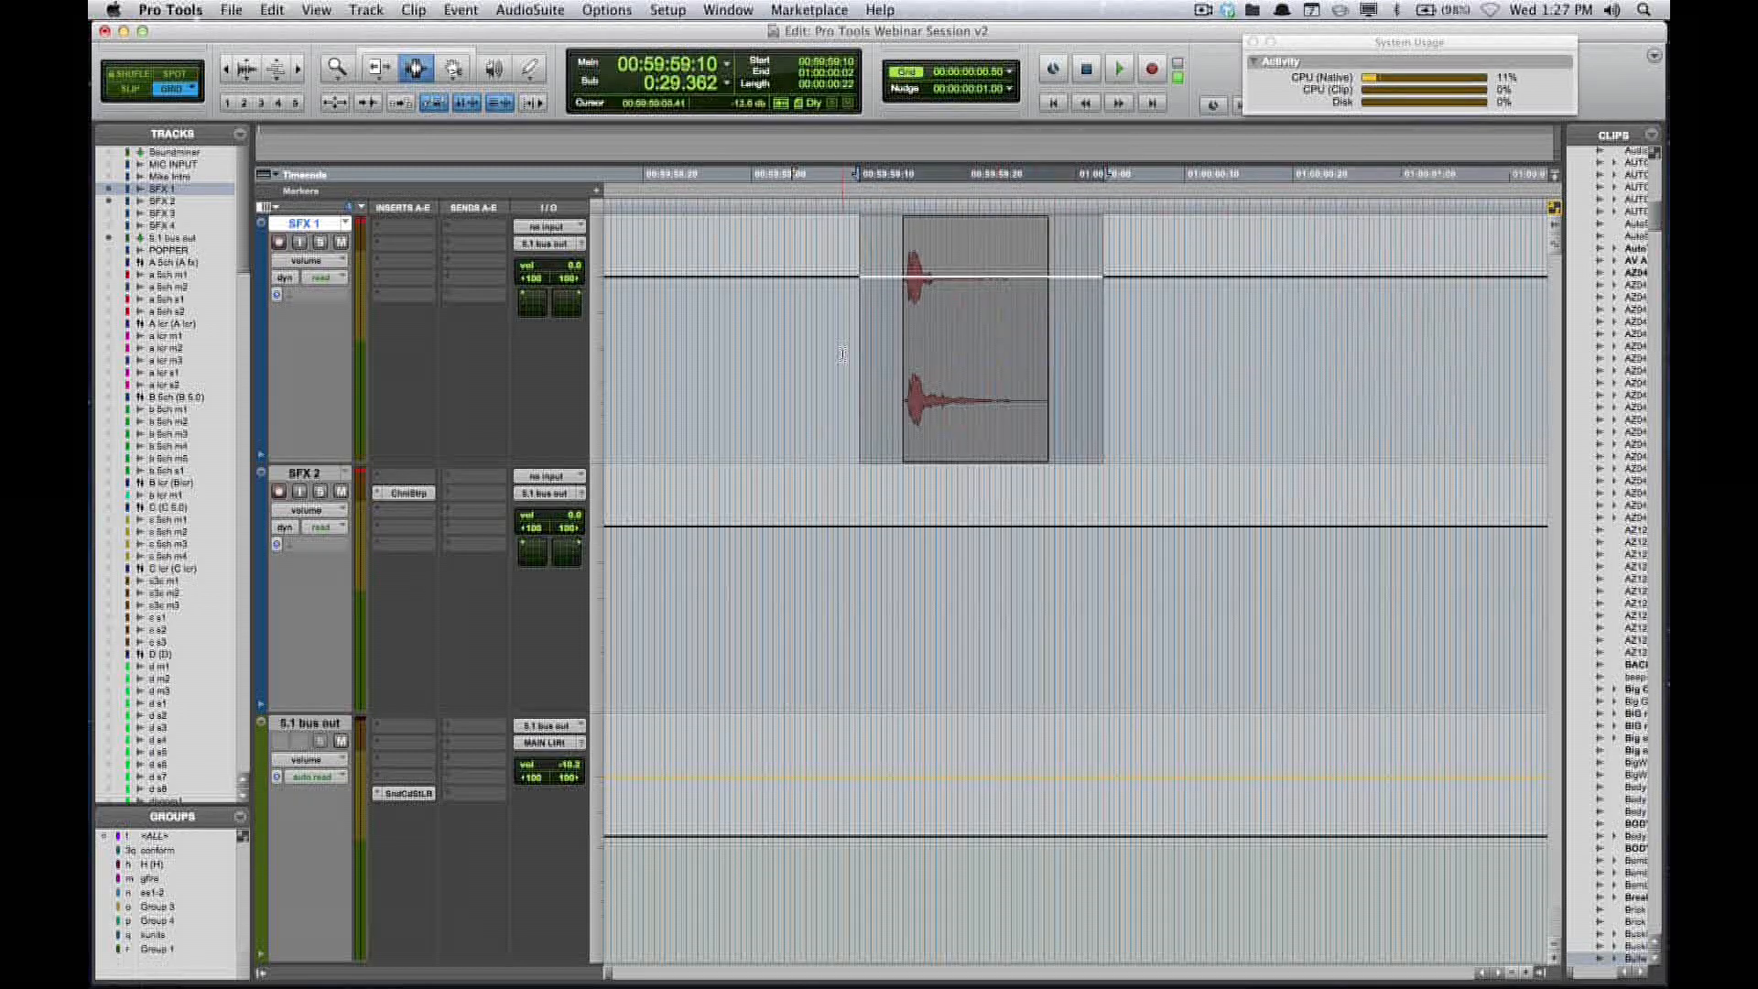
key(ctrl+minus)
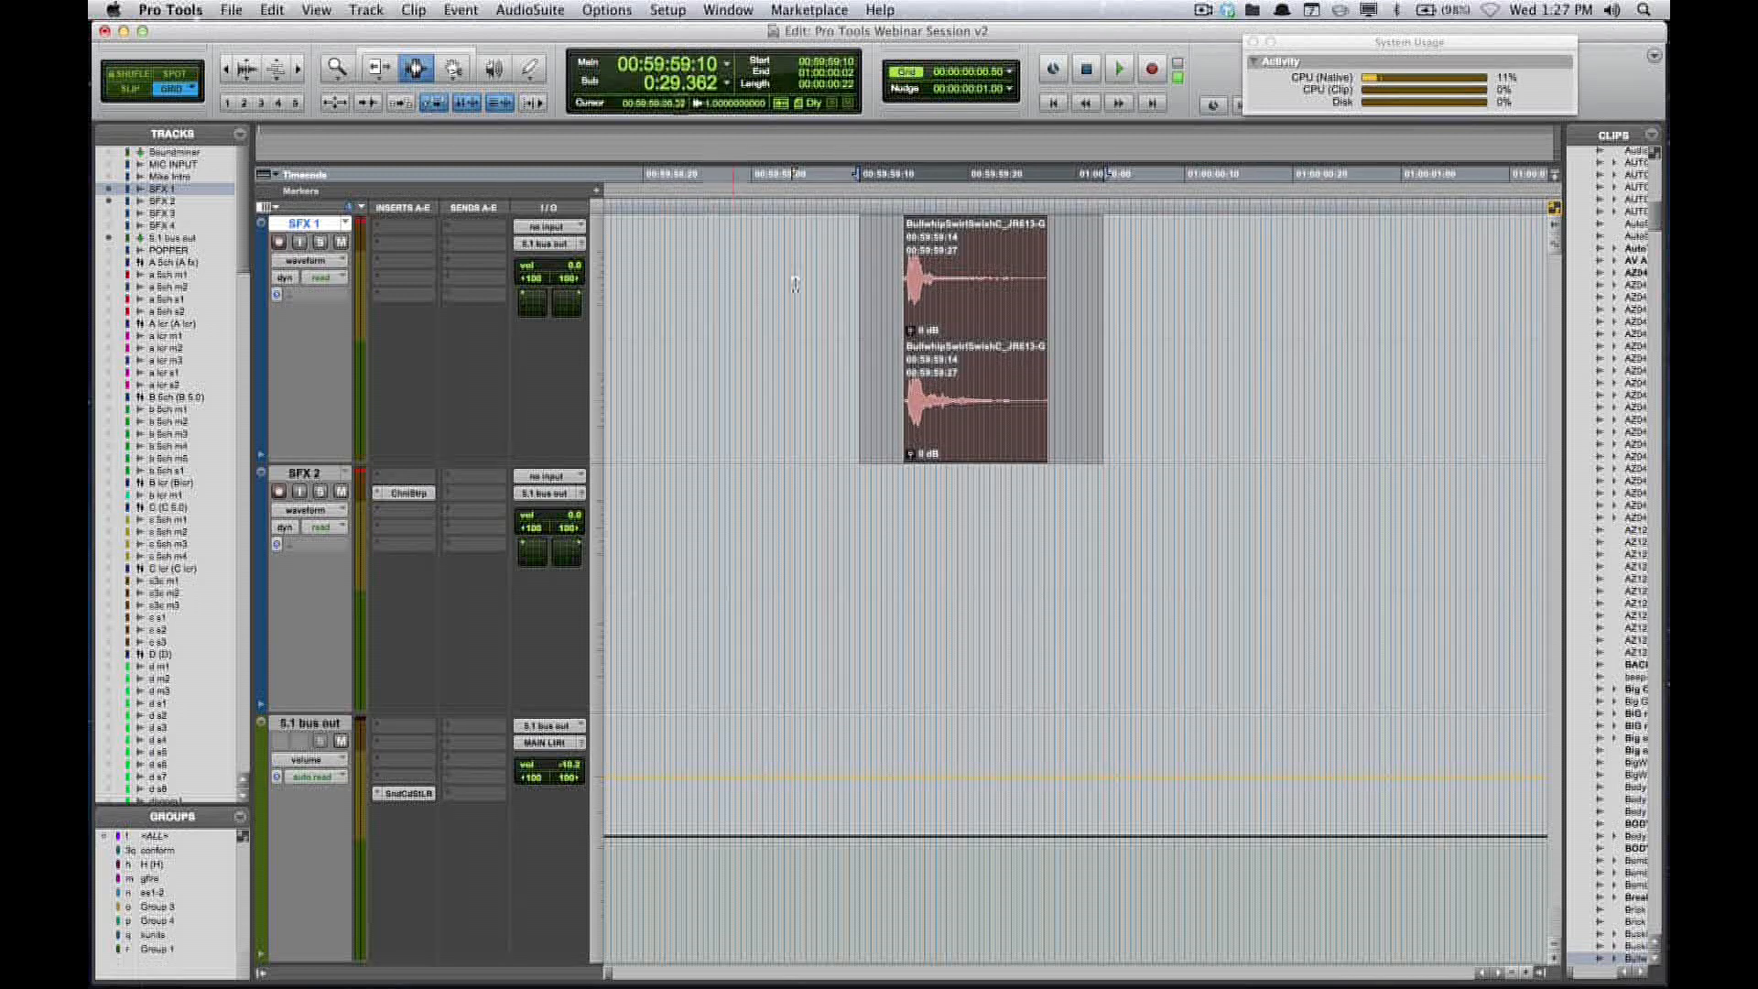
double_click(1000, 337)
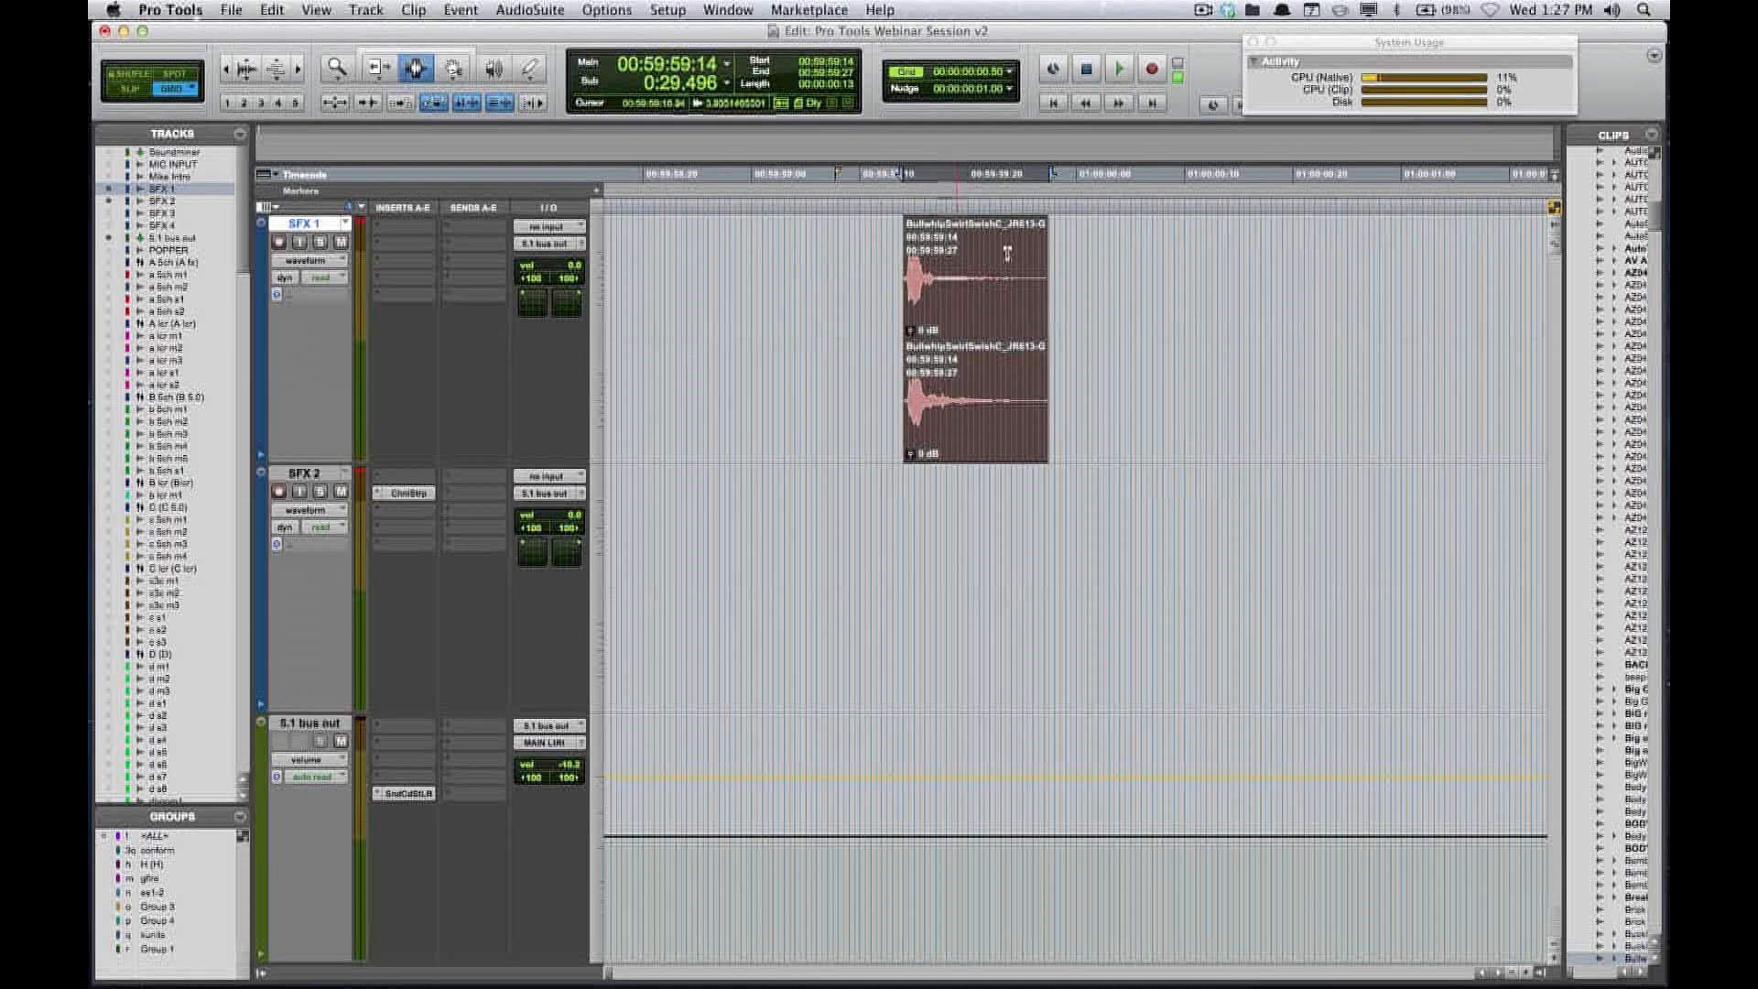
- Review the Share with SoundCloud and duplicate-naming options for exporting the selected clip as a file, and cancel the export
click(1651, 135)
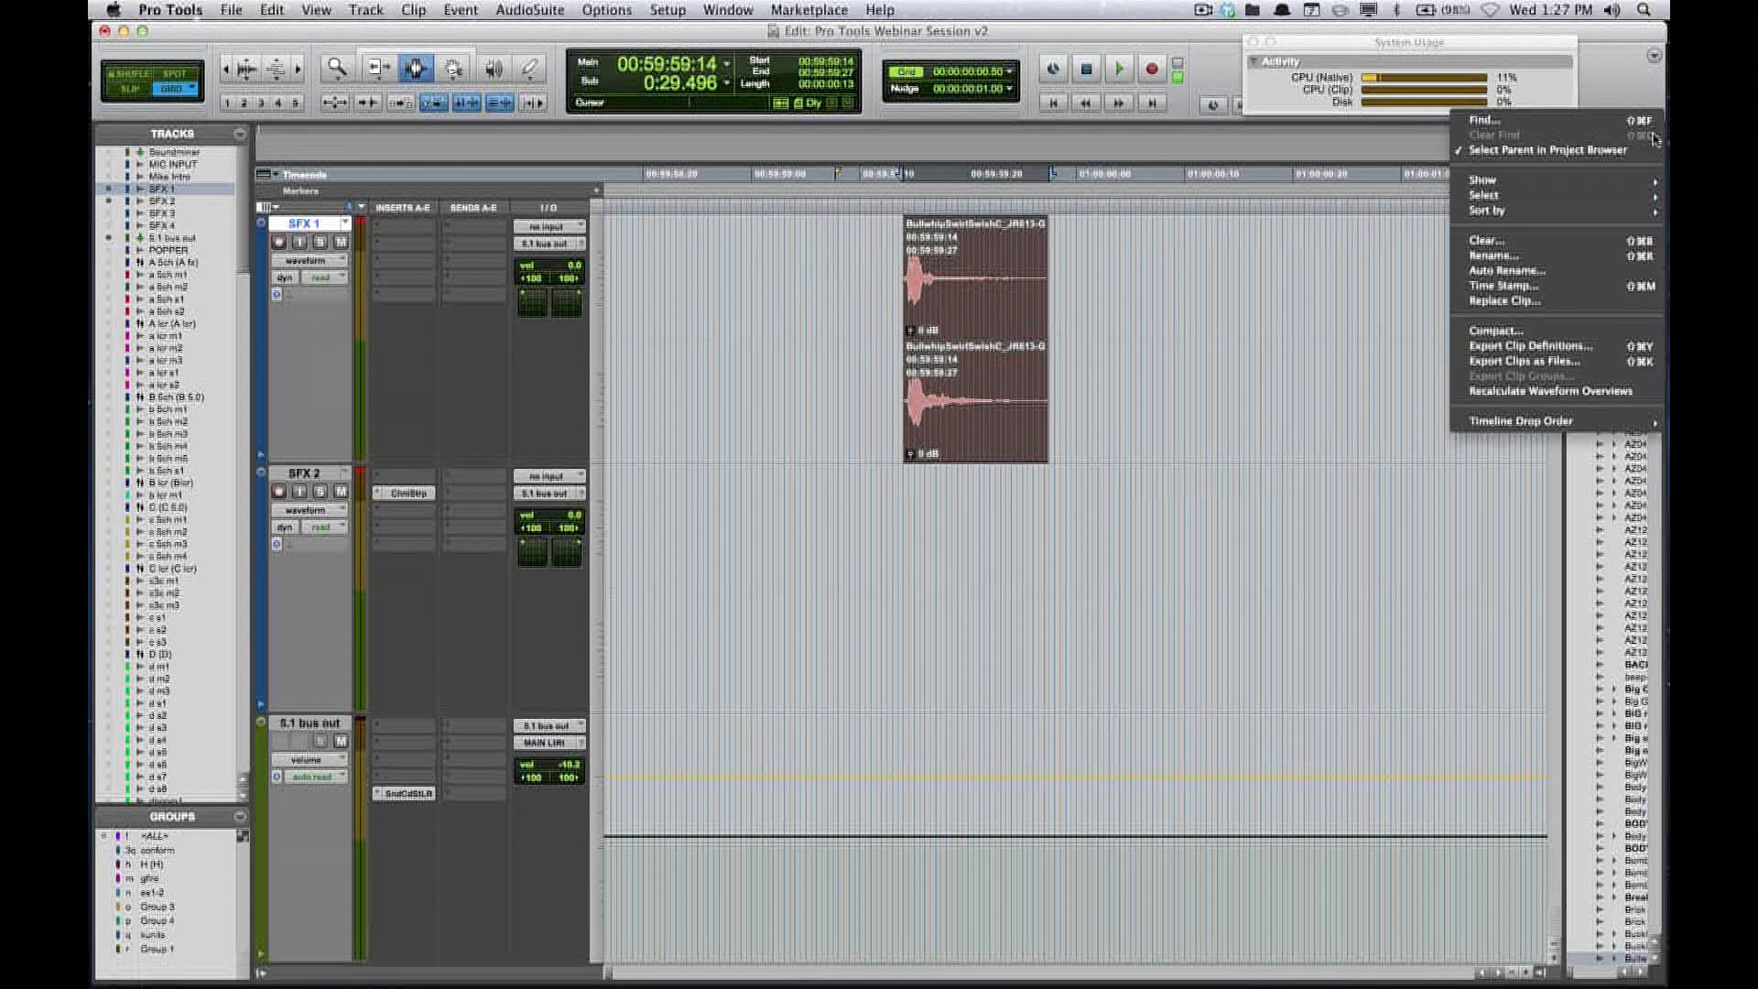
click(1611, 363)
click(911, 414)
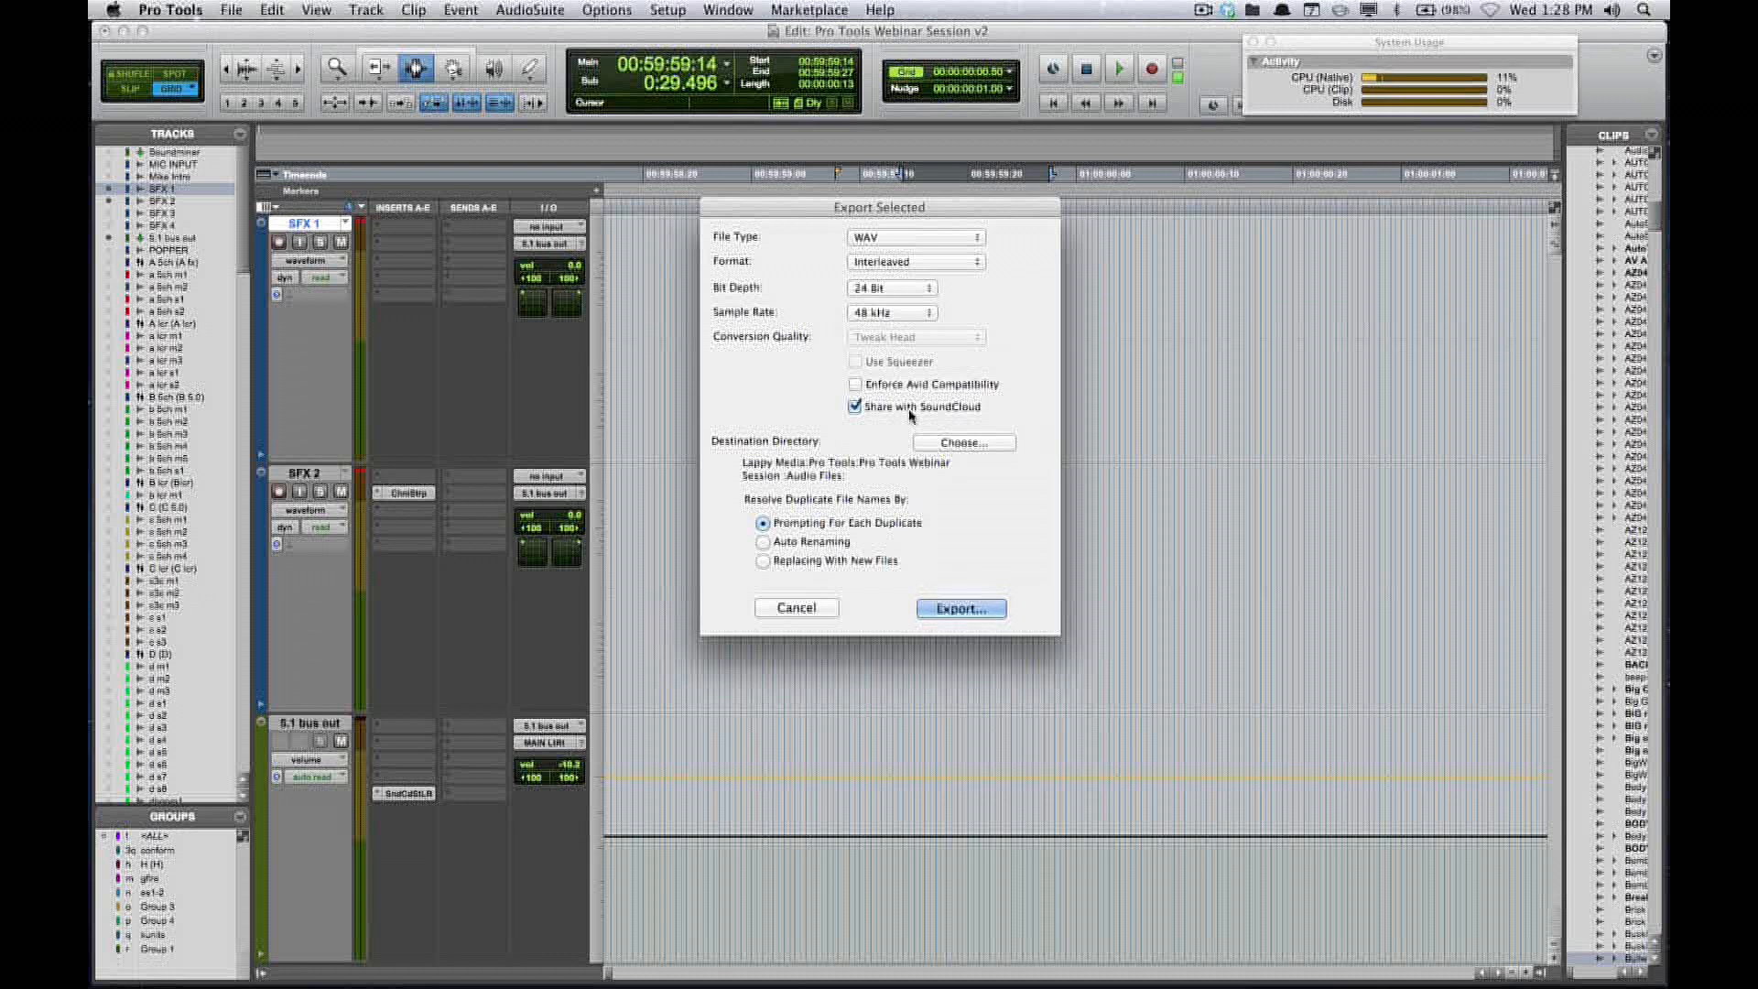
click(871, 544)
click(798, 608)
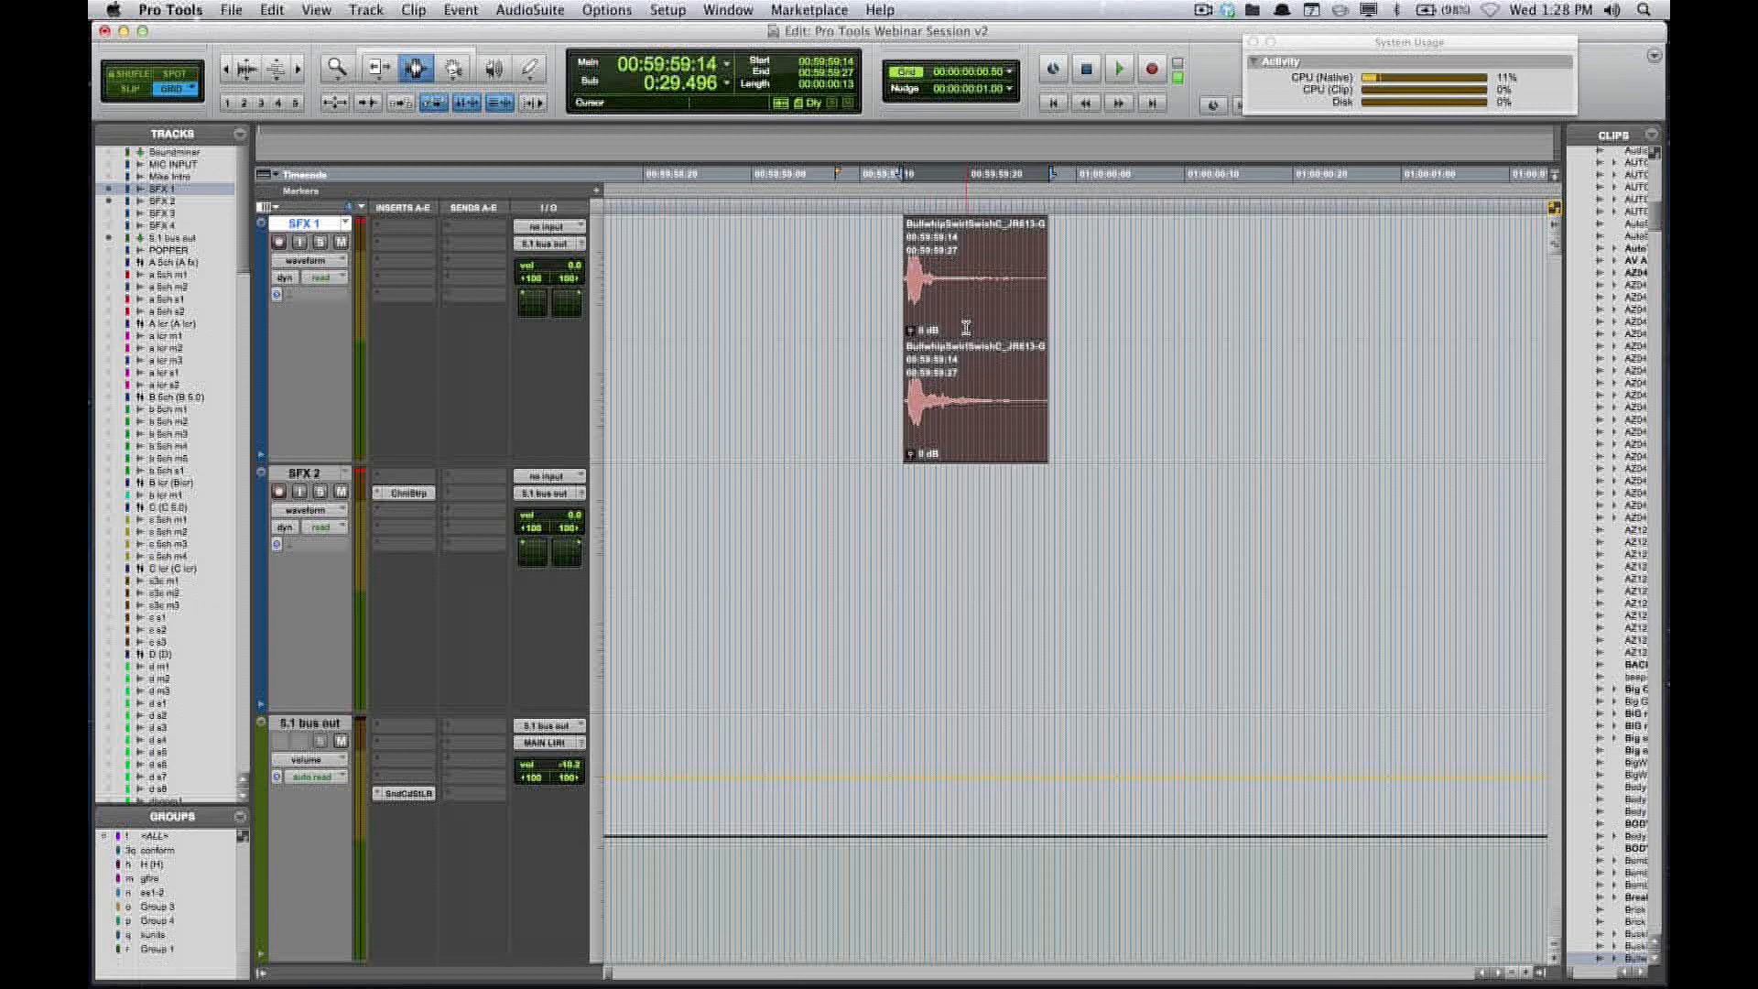
- Examine the Satellites settings in the Peripherals setup, close the dialog and reselect the bullwhip clip on SFX 1
click(675, 16)
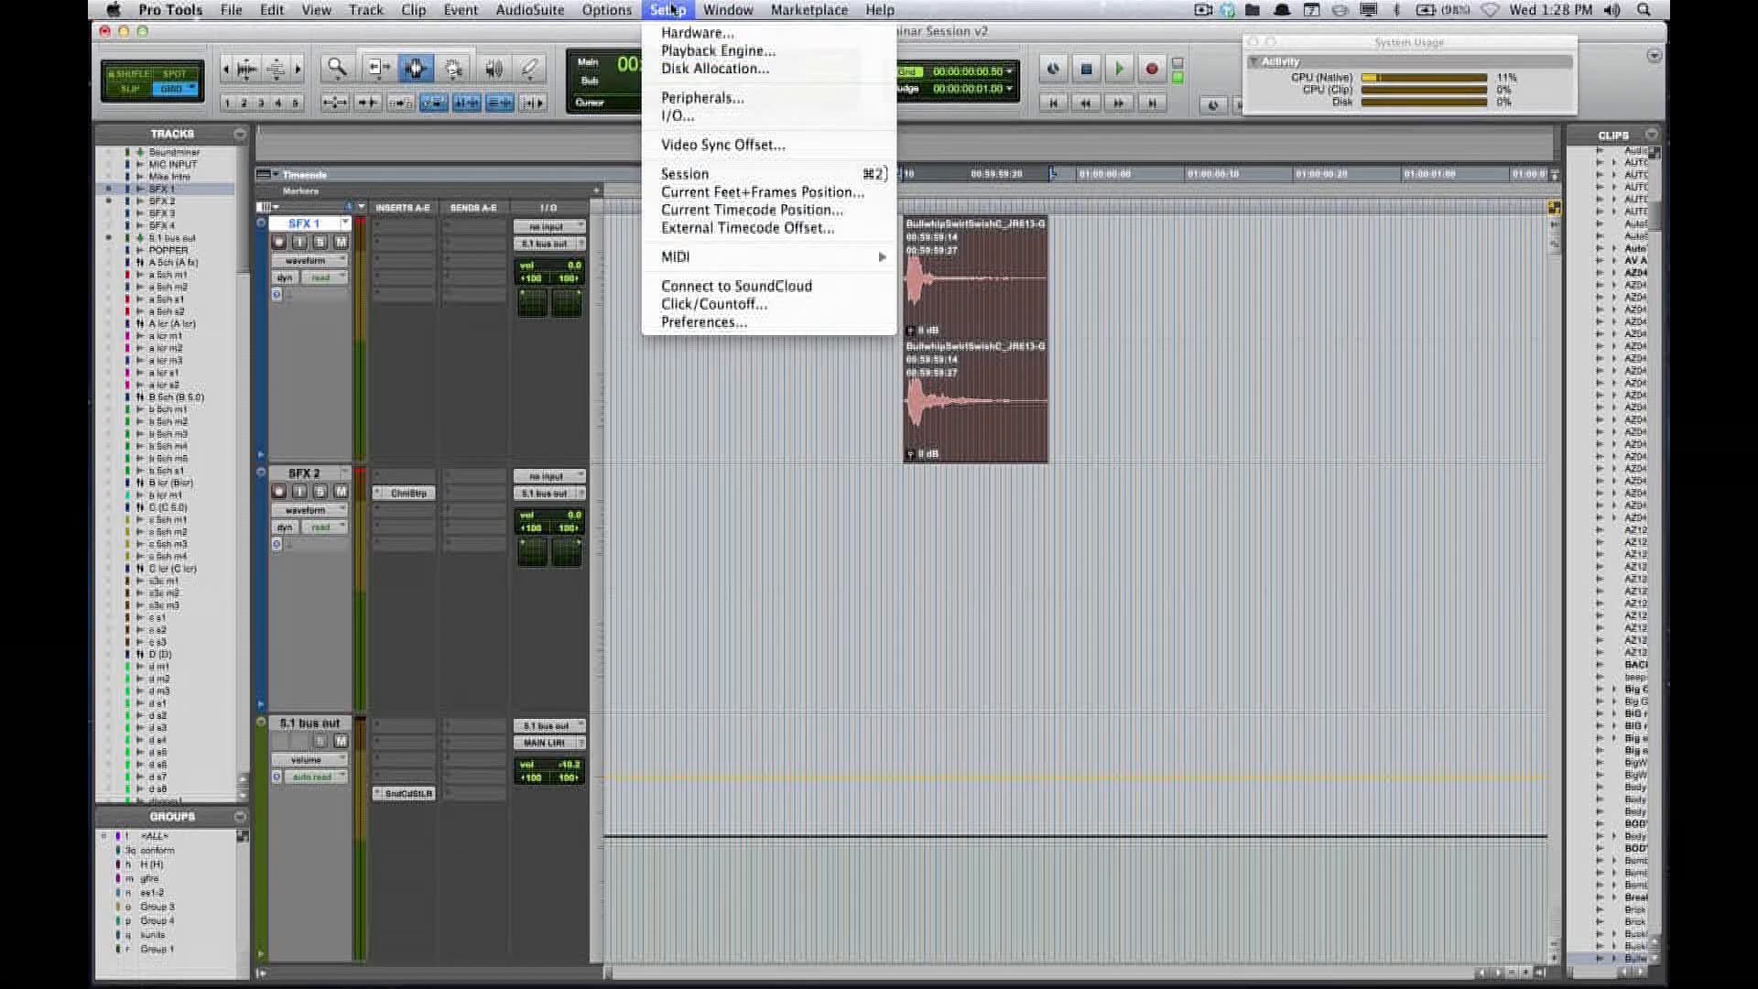
click(692, 97)
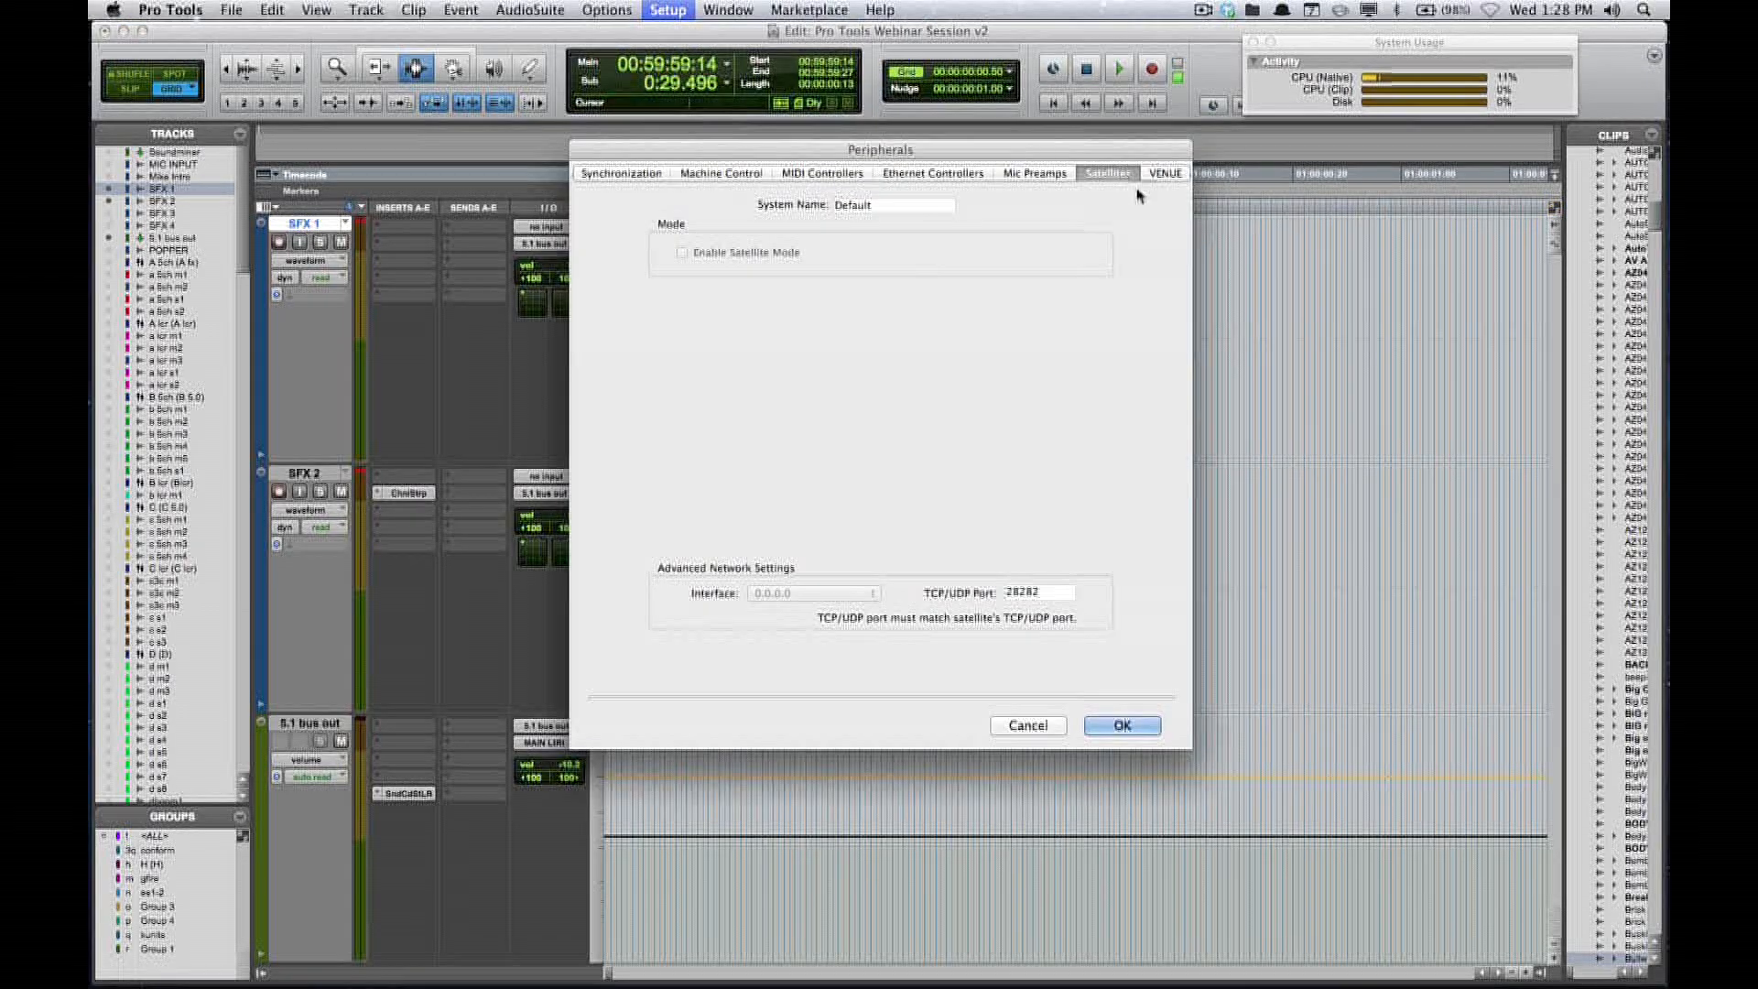
click(1052, 174)
click(1108, 173)
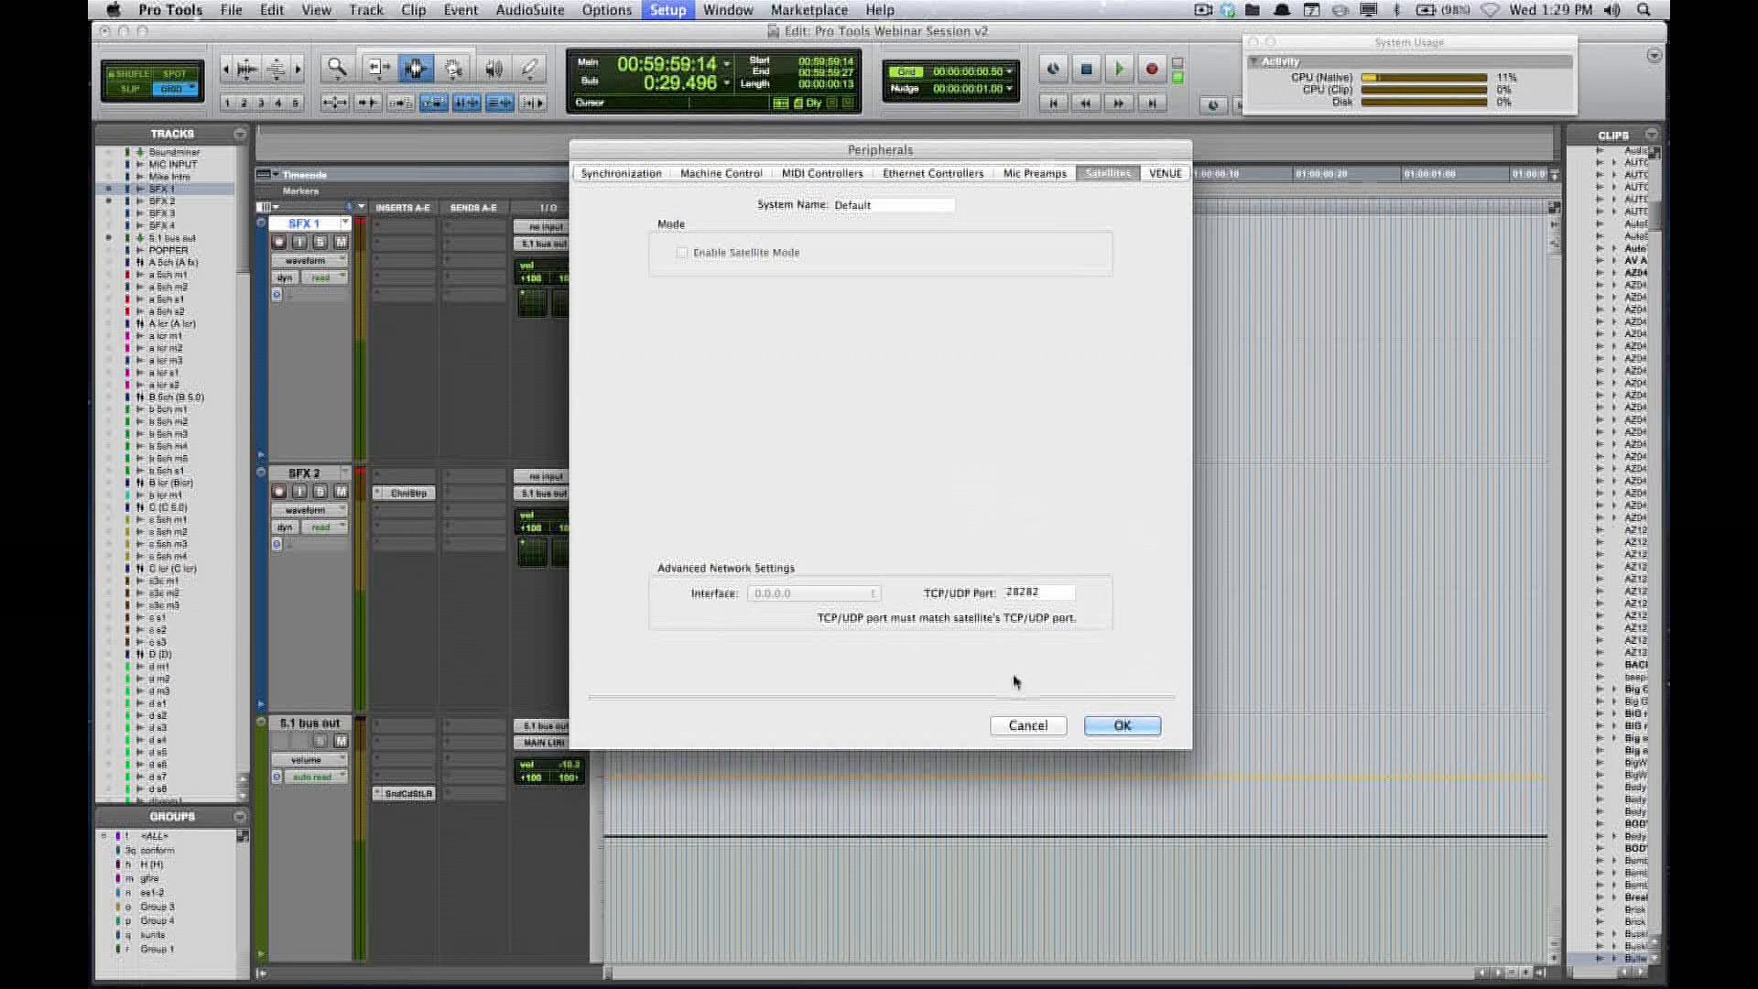
click(1135, 729)
double_click(995, 291)
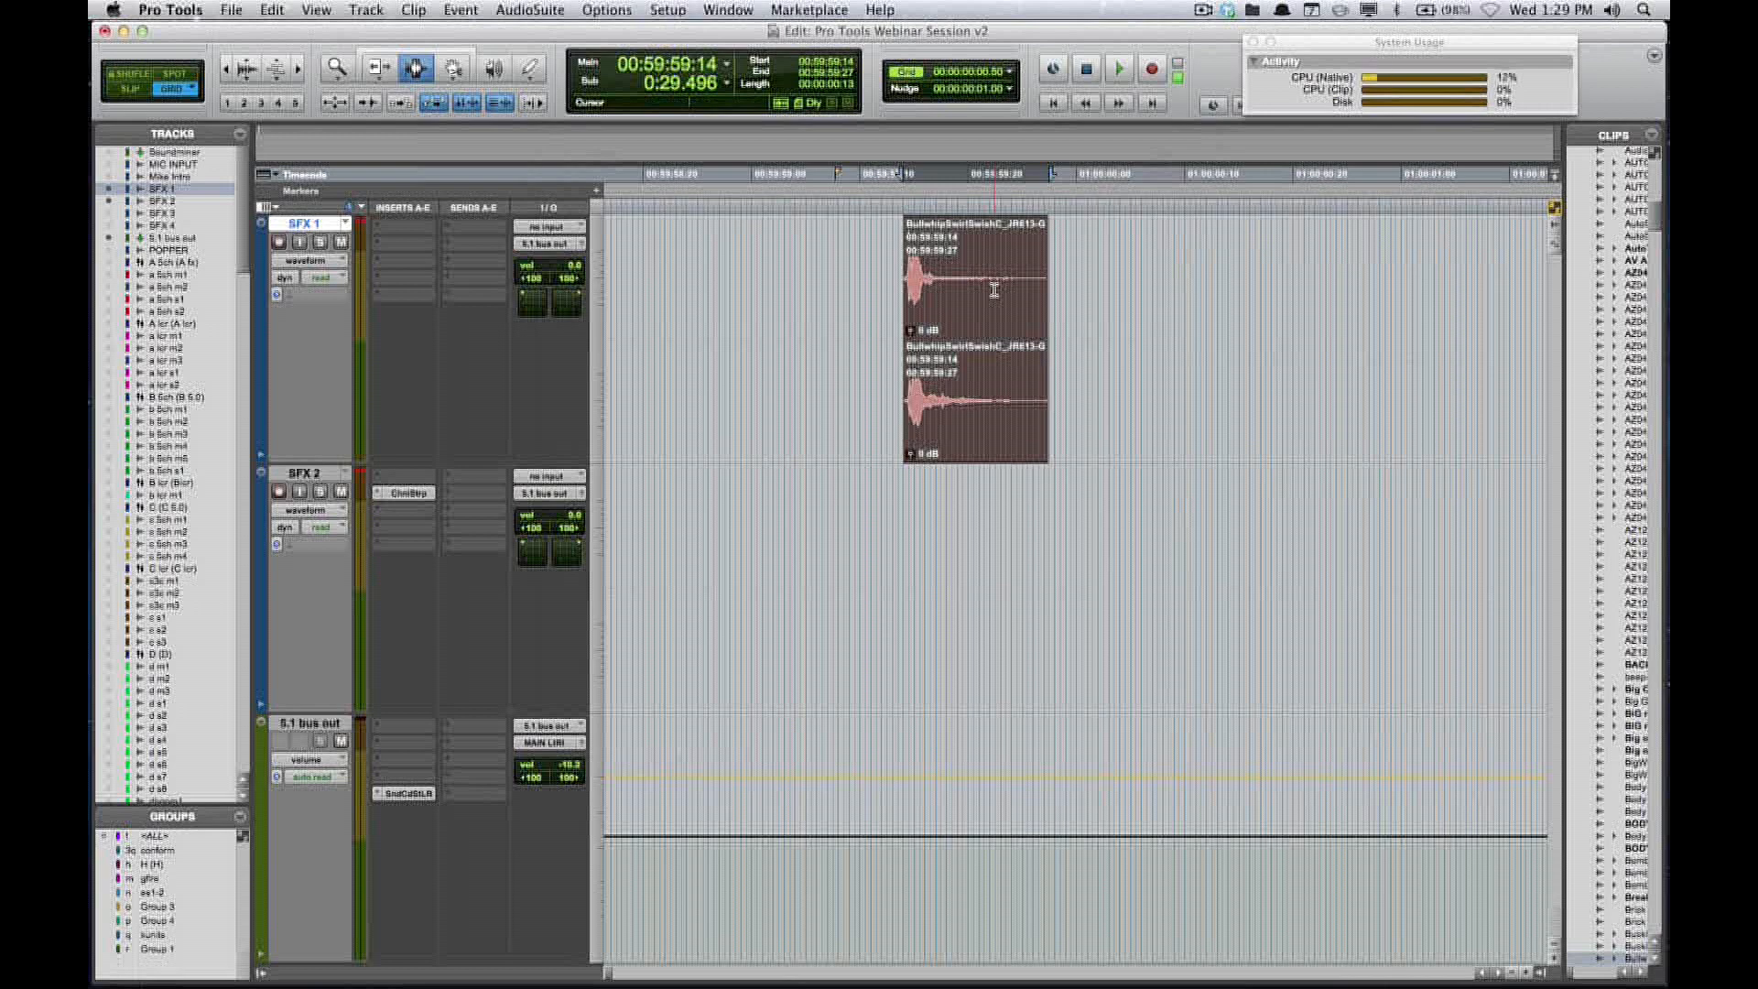
- Select the range around the bullwhip clip from 00:59:59:11 to 00:59:59:29 and switch to Preview
drag(877, 258, 1067, 282)
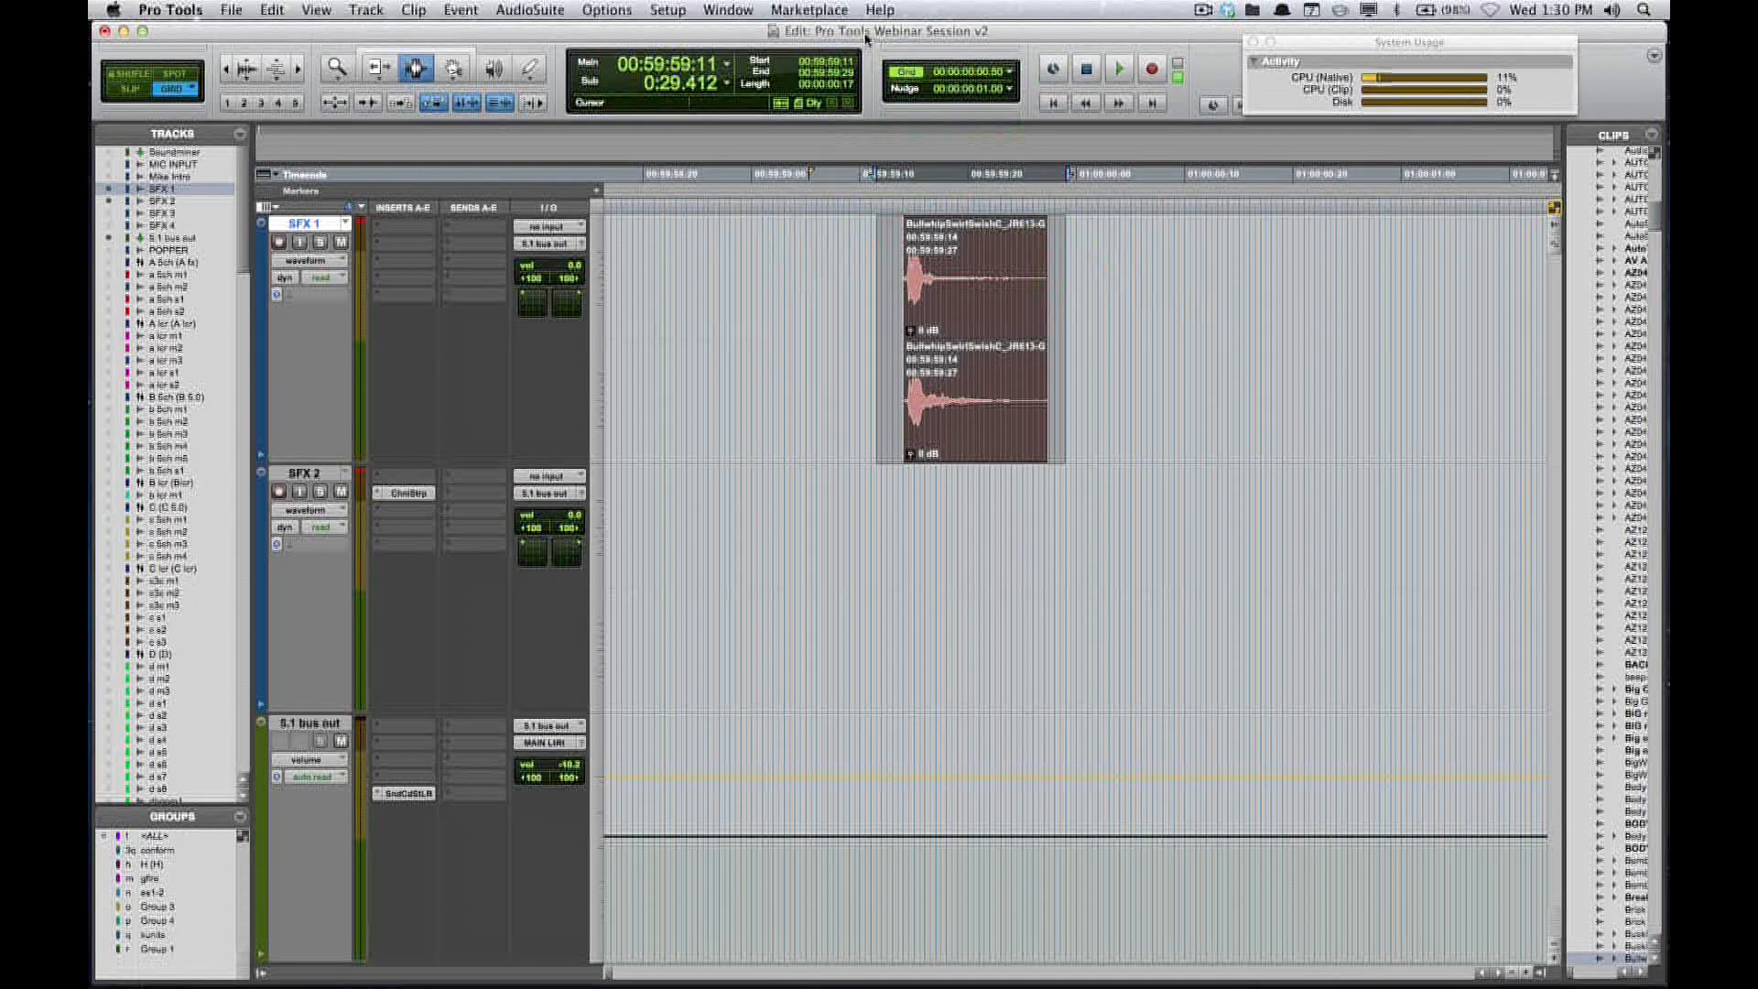
key(super+Tab)
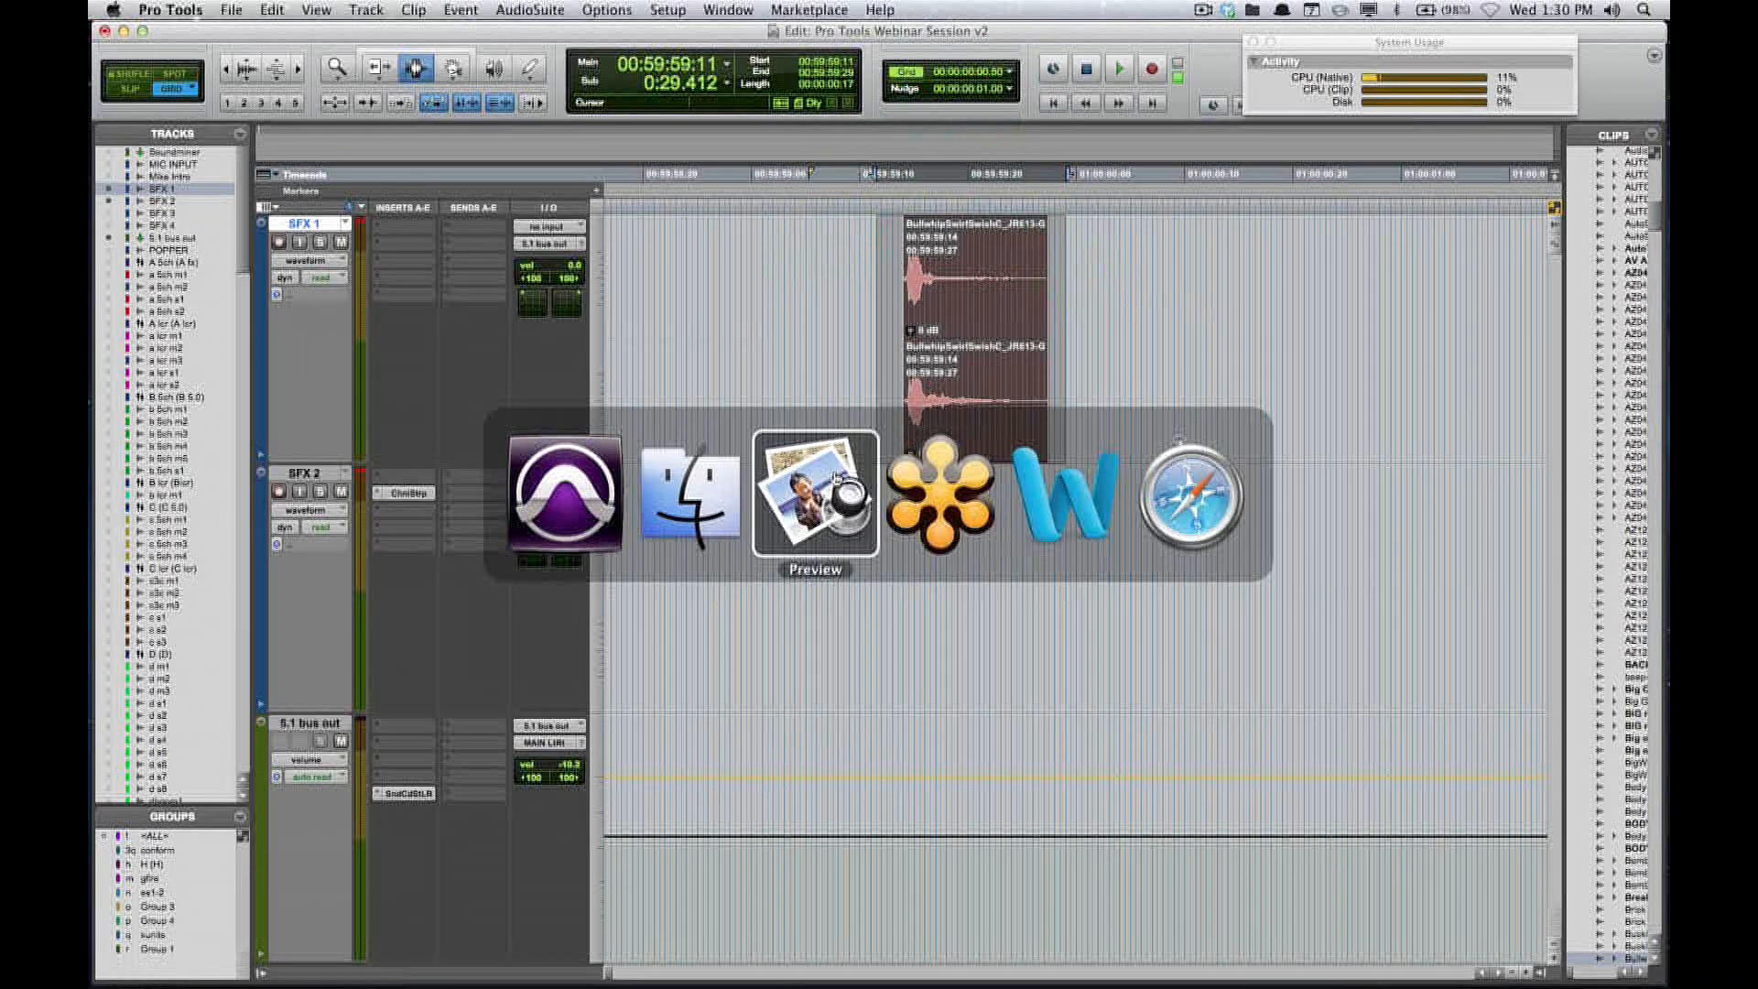
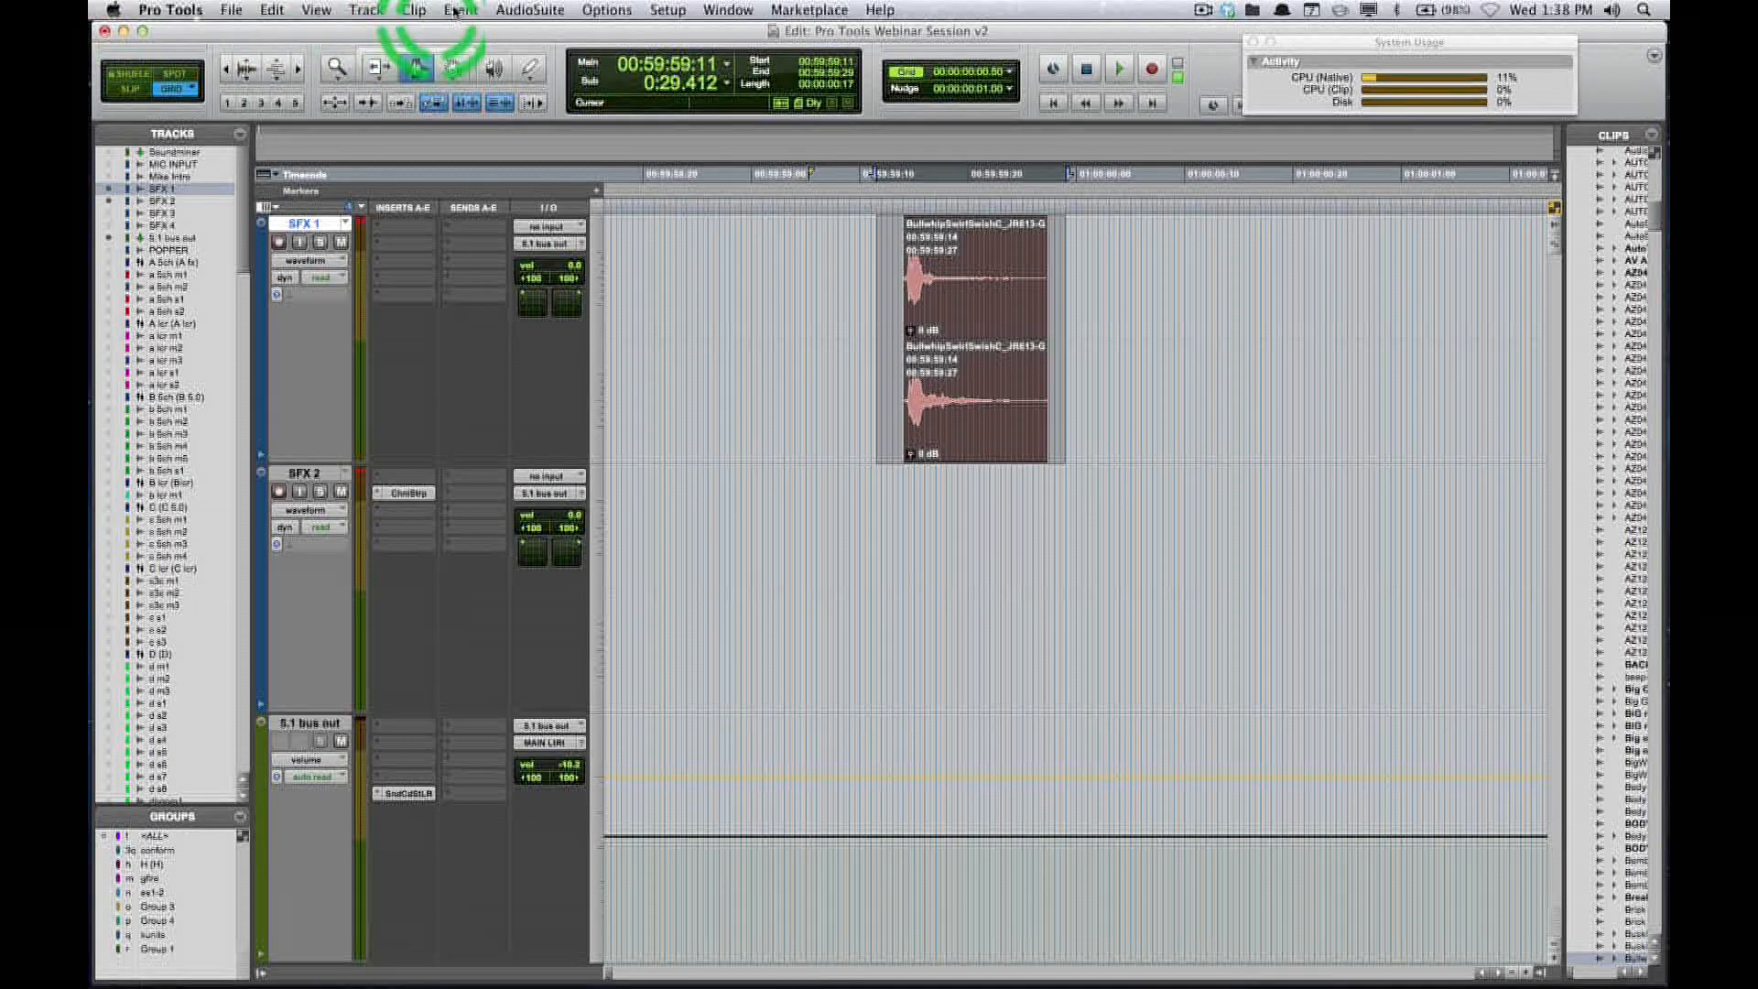
- Open the EQ 3 1-Band AudioSuite plug-in for the selected bullwhip clip and switch it to EQ 3 7-Band
click(518, 13)
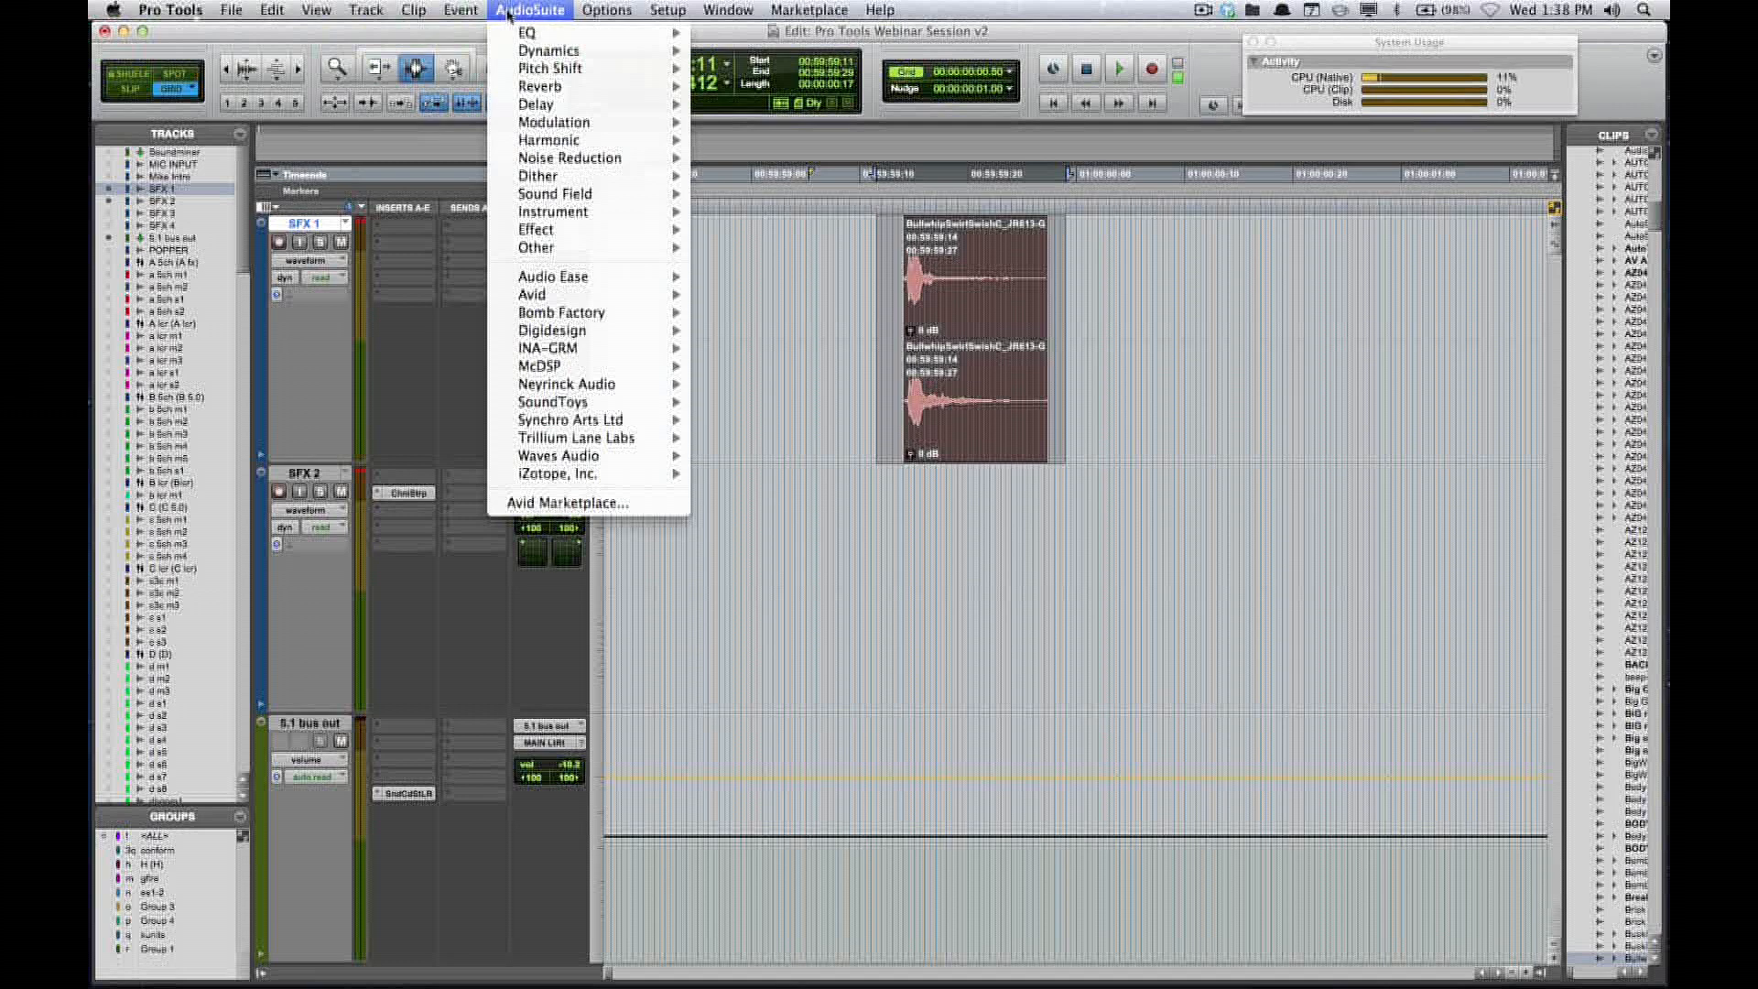
mouse_move(545, 36)
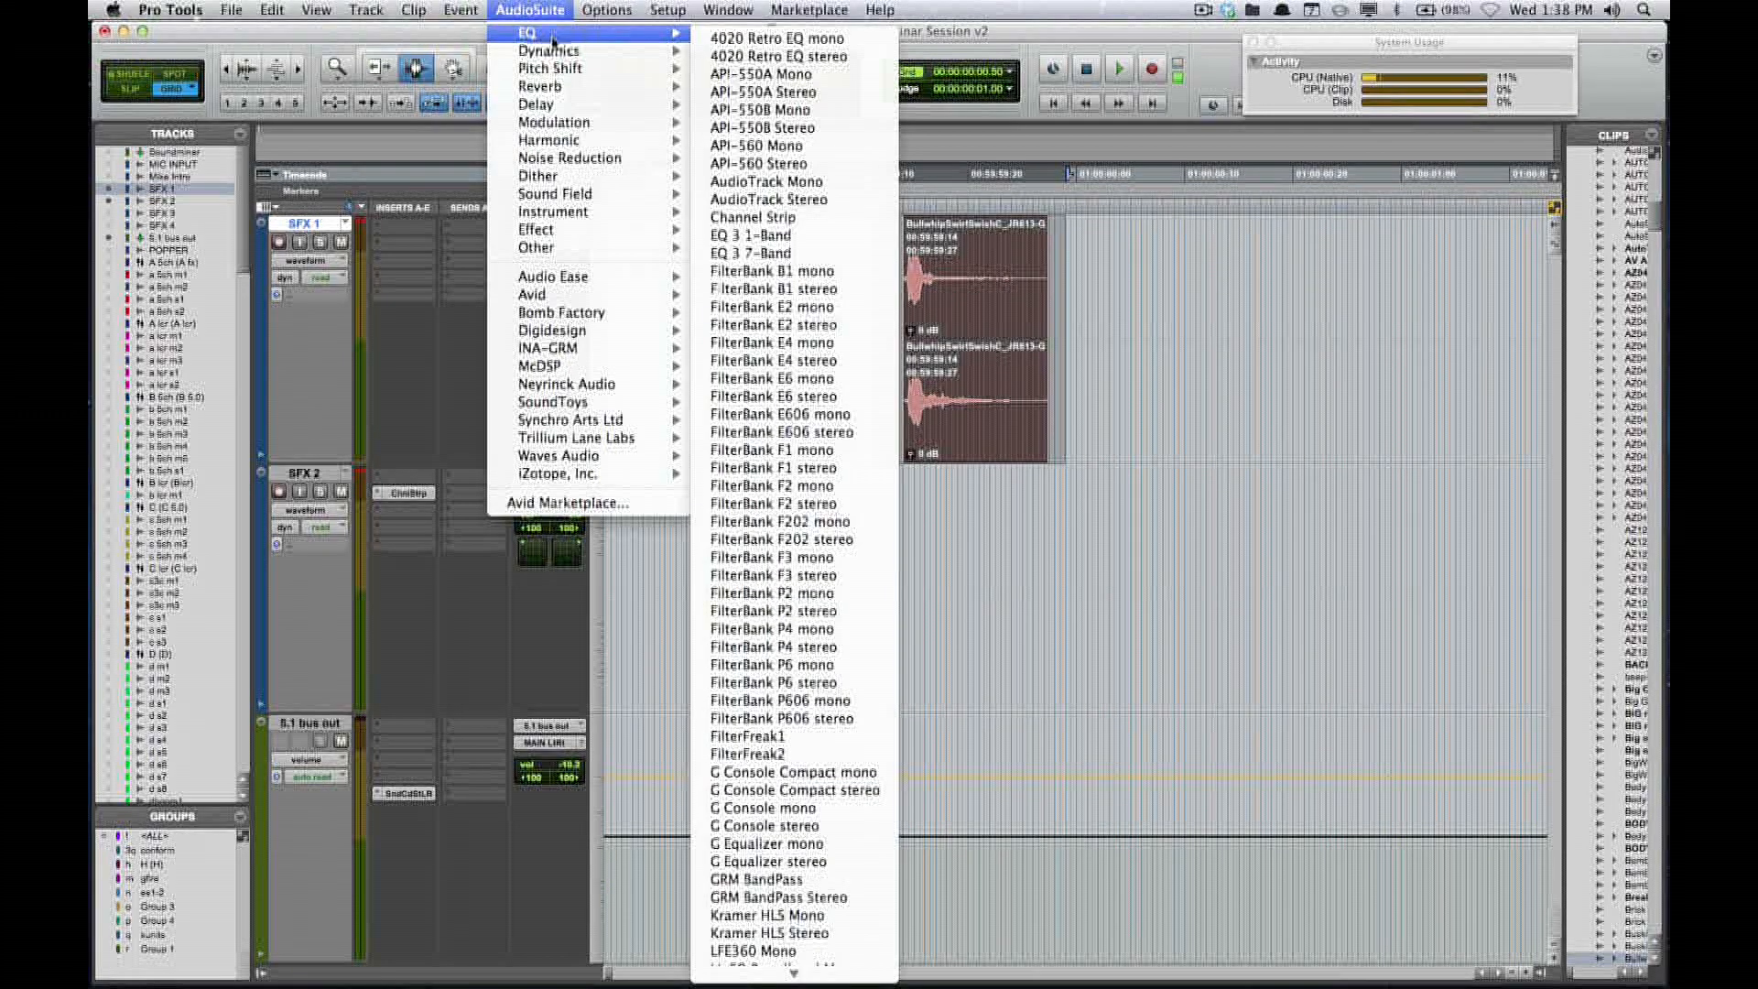
click(868, 240)
click(302, 399)
mouse_move(467, 414)
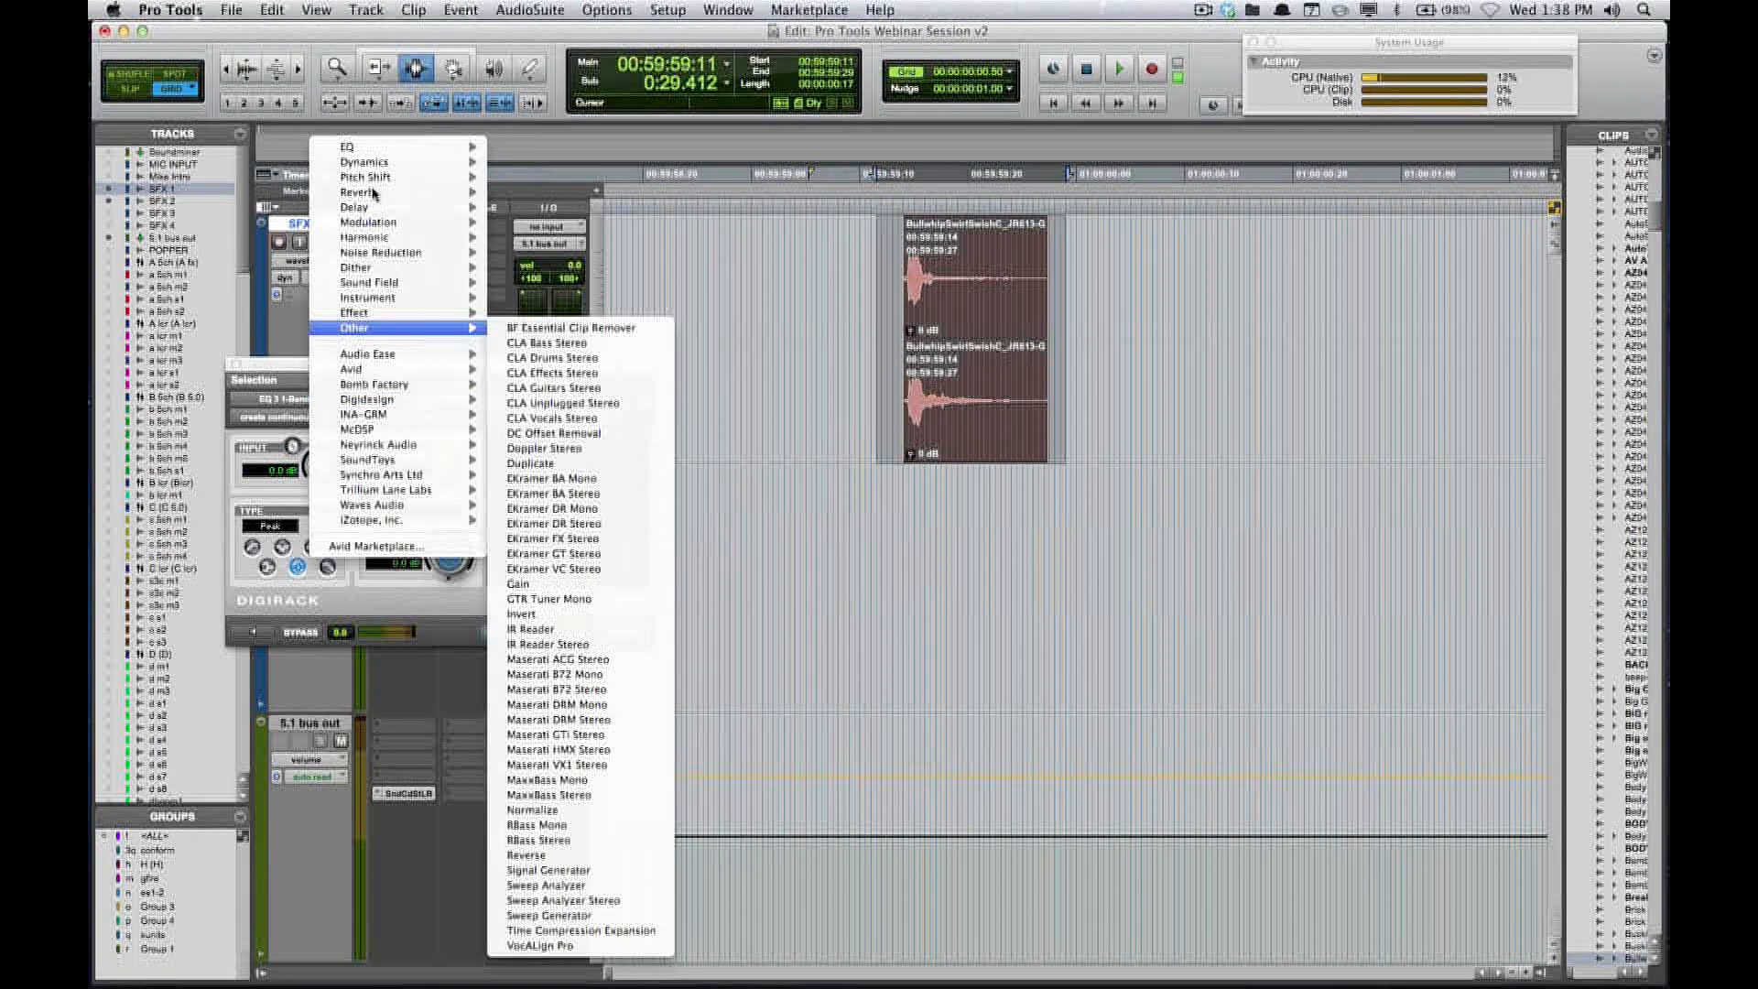
mouse_move(348, 146)
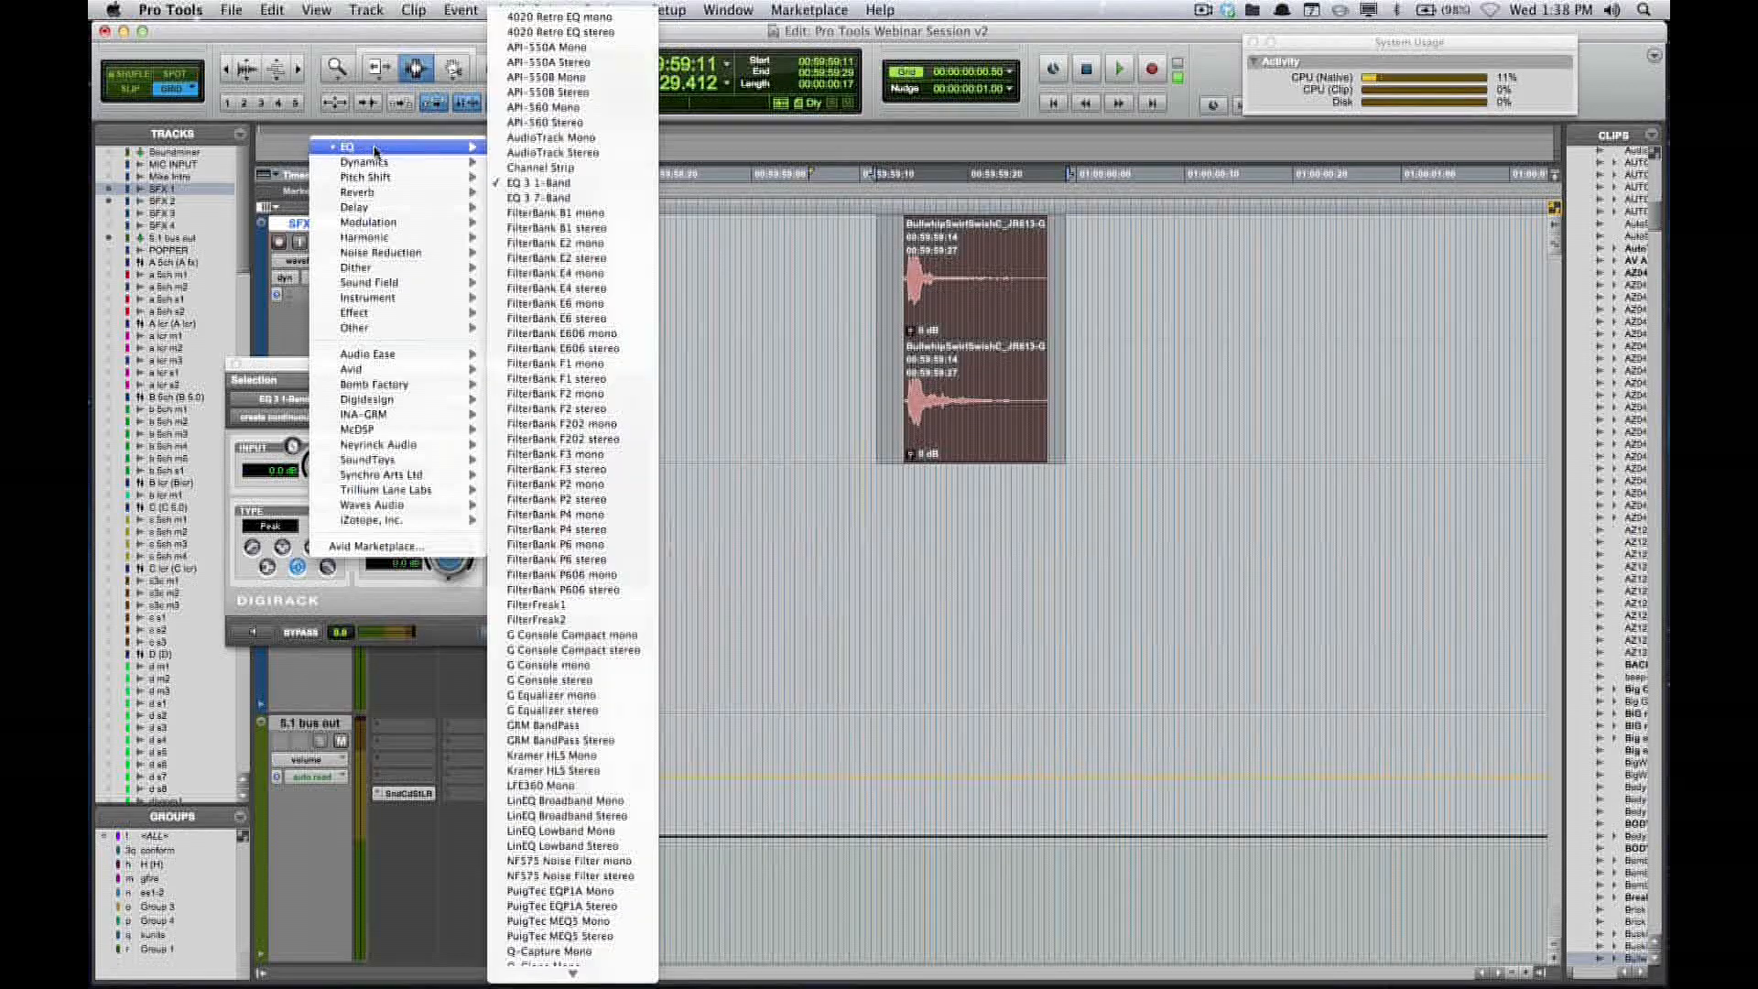
click(554, 199)
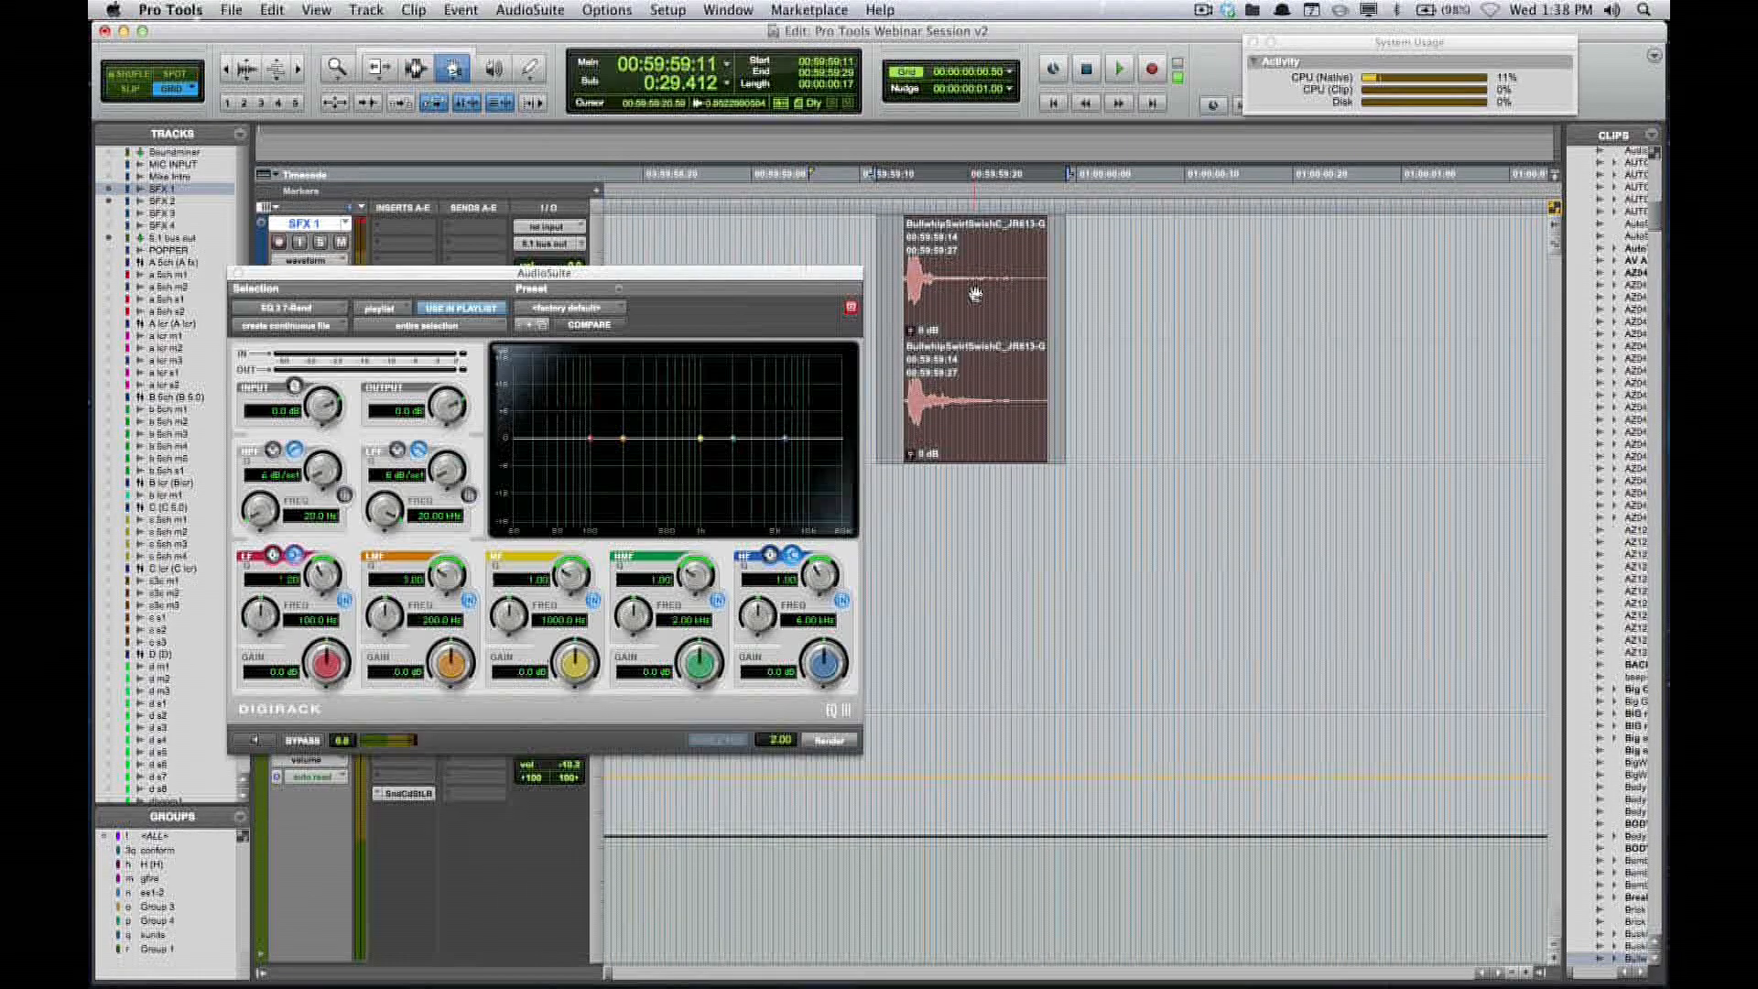
- Recall memory location 2 and select the sailboat clip on SFX 3 for AudioSuite processing
drag(982, 320, 1123, 320)
drag(801, 273, 819, 231)
key(KP_Decimal)
key(KP_2)
key(KP_Decimal)
key(r)
key(r)
key(r)
key(r)
key(r)
click(1169, 376)
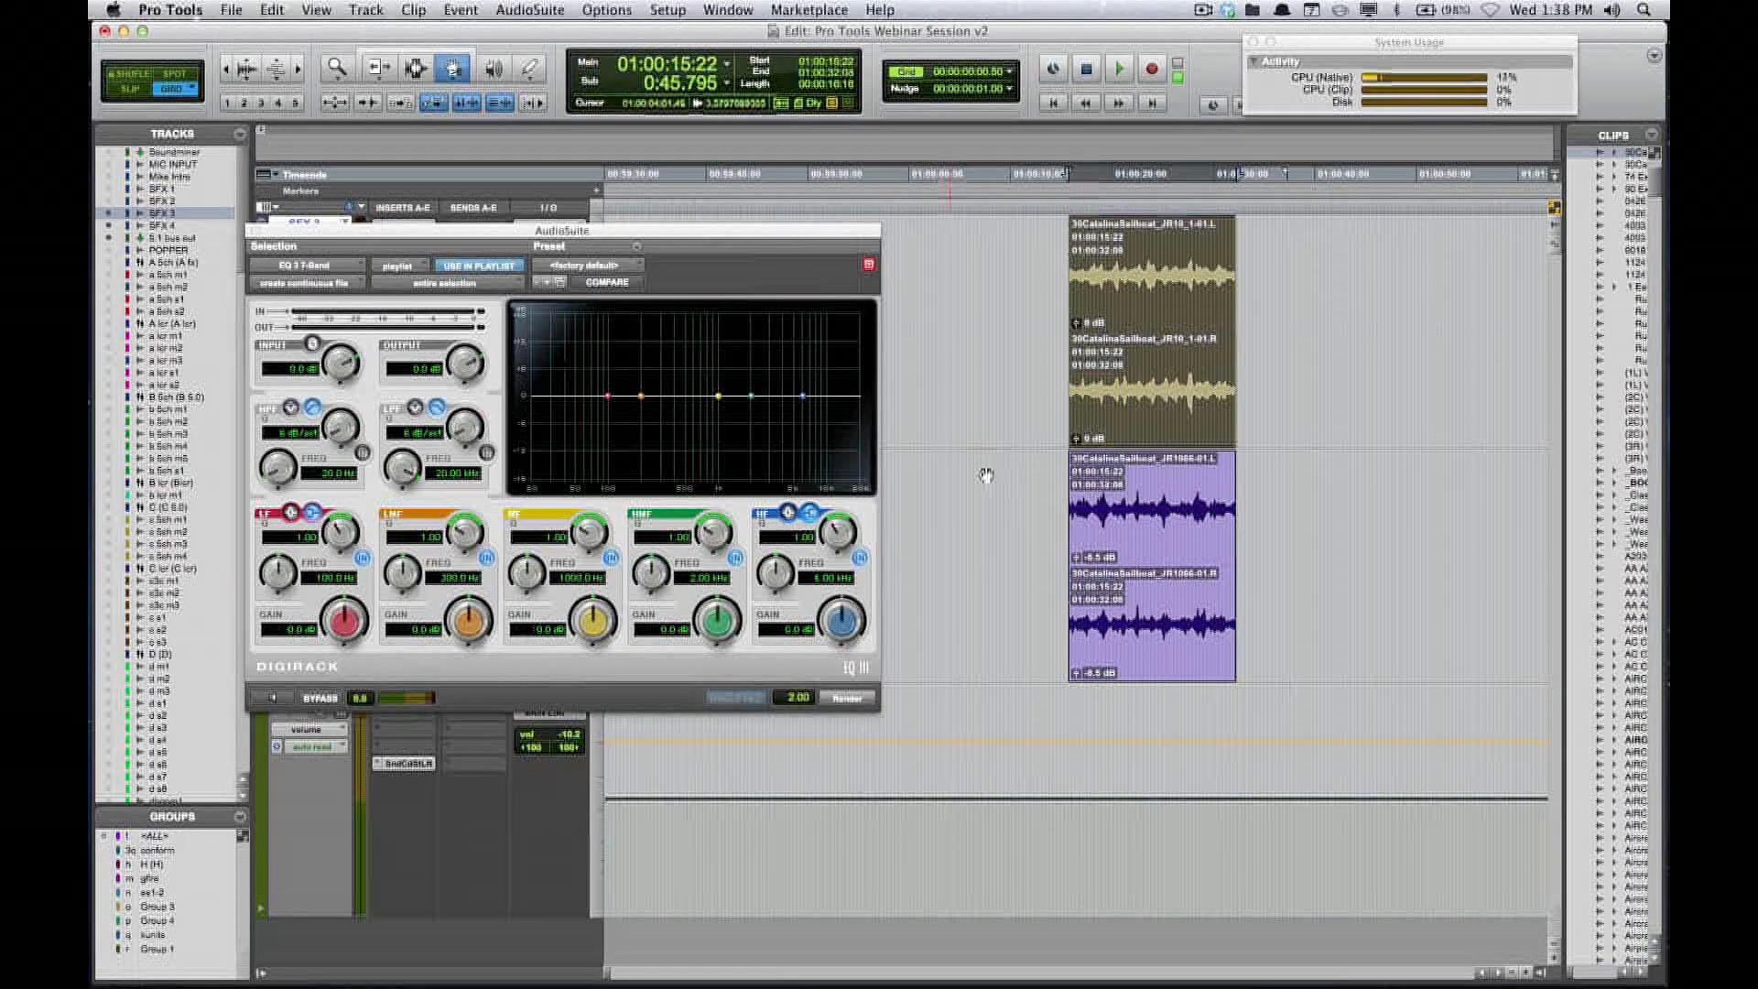
- Set 24 dB/oct high-pass and low-pass filters at about 194 Hz and 6.18 kHz, and boost the mid band by about 17 dB
drag(803, 234, 946, 166)
click(505, 384)
drag(429, 412, 552, 245)
drag(603, 364, 719, 239)
click(630, 384)
drag(540, 412, 544, 456)
drag(860, 327, 865, 283)
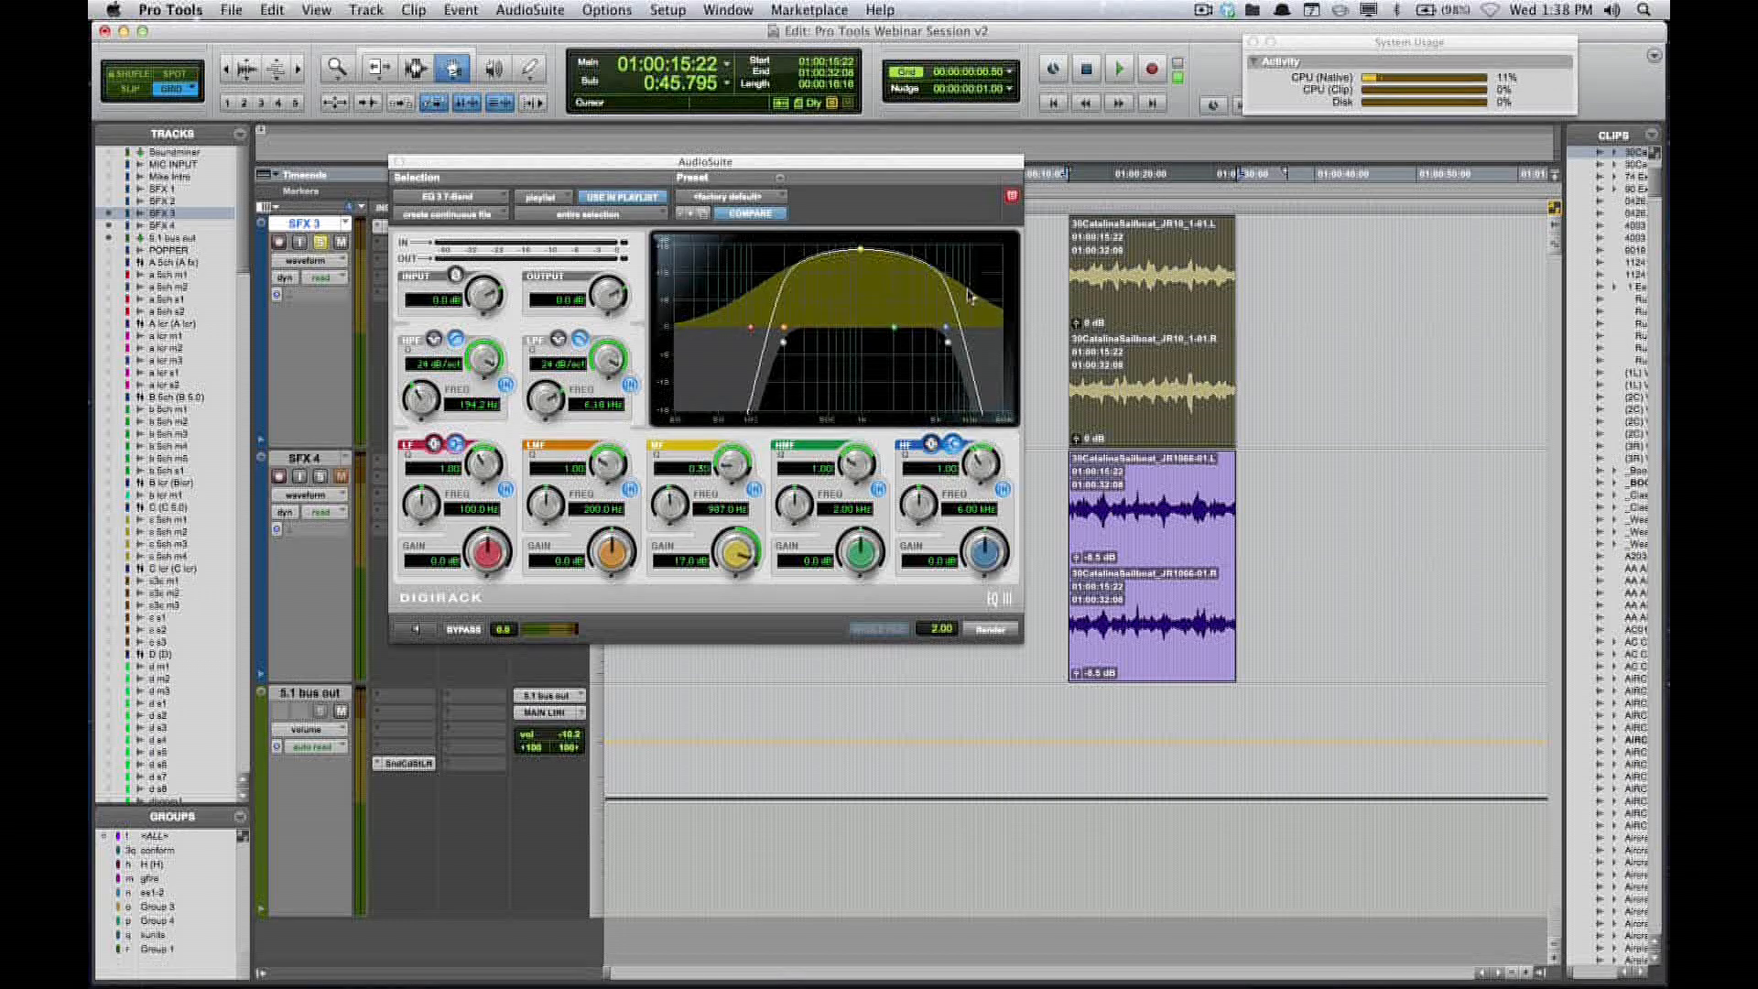
- Audition the sailboat clip on the timeline and through the AudioSuite EQ preview
key(space)
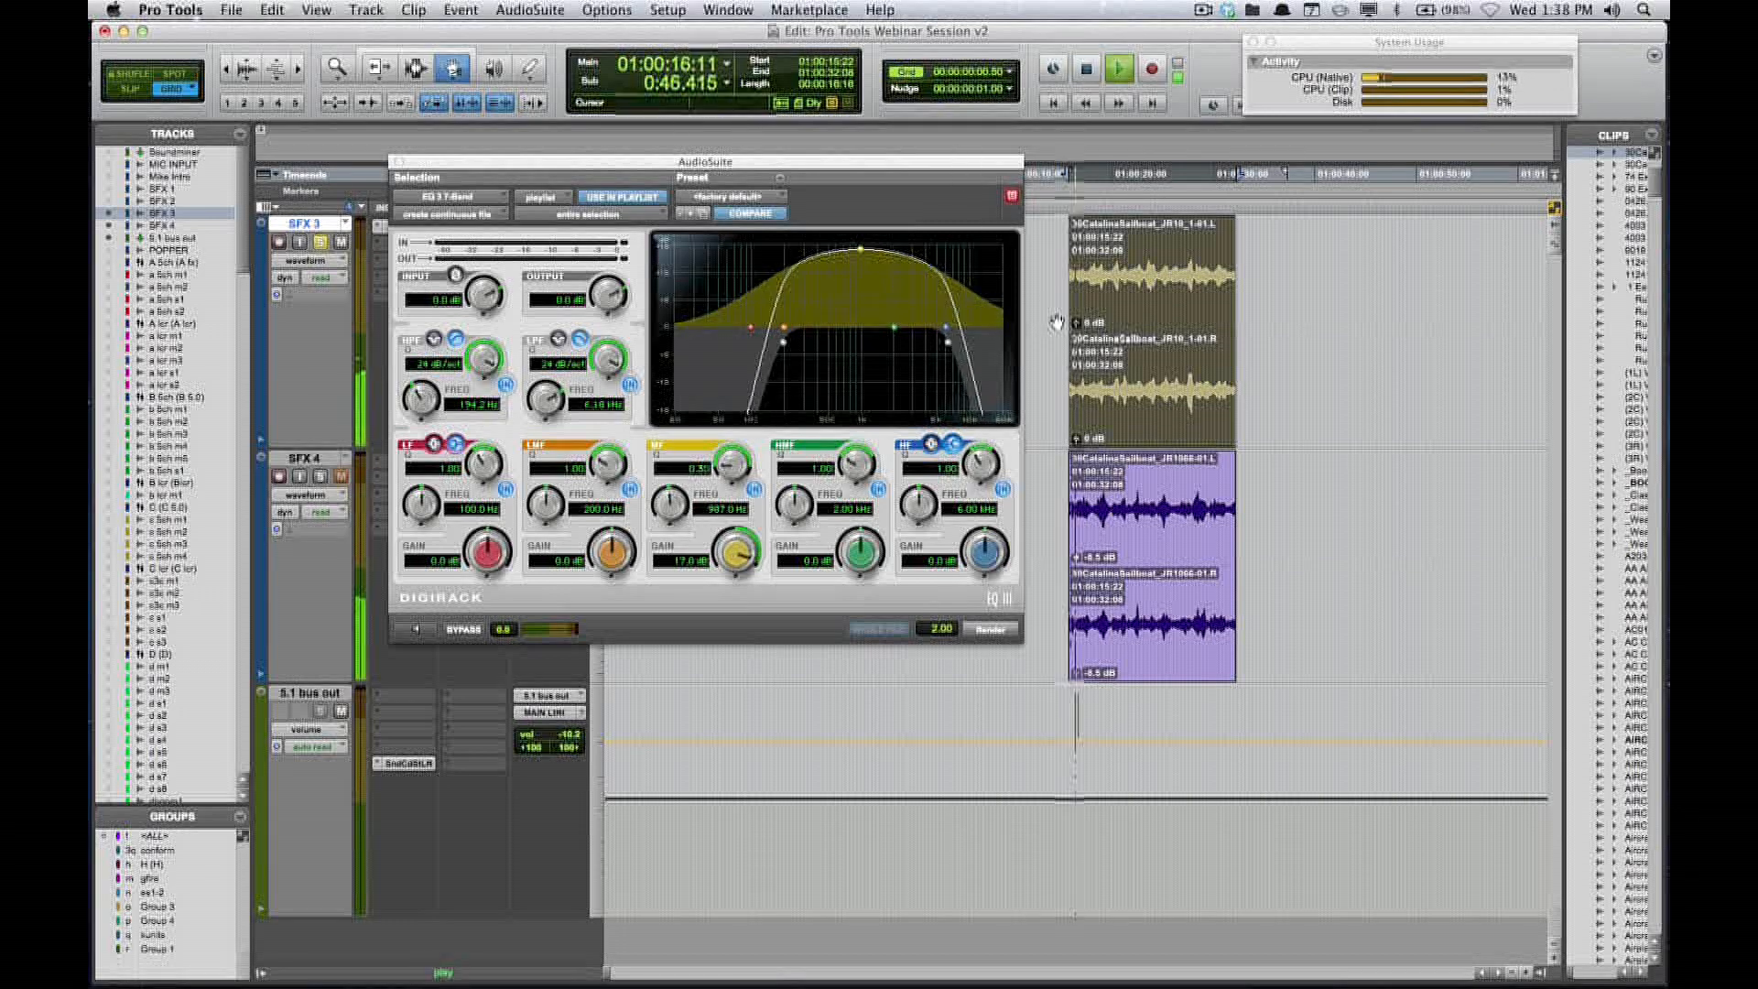
key(space)
click(414, 629)
click(414, 628)
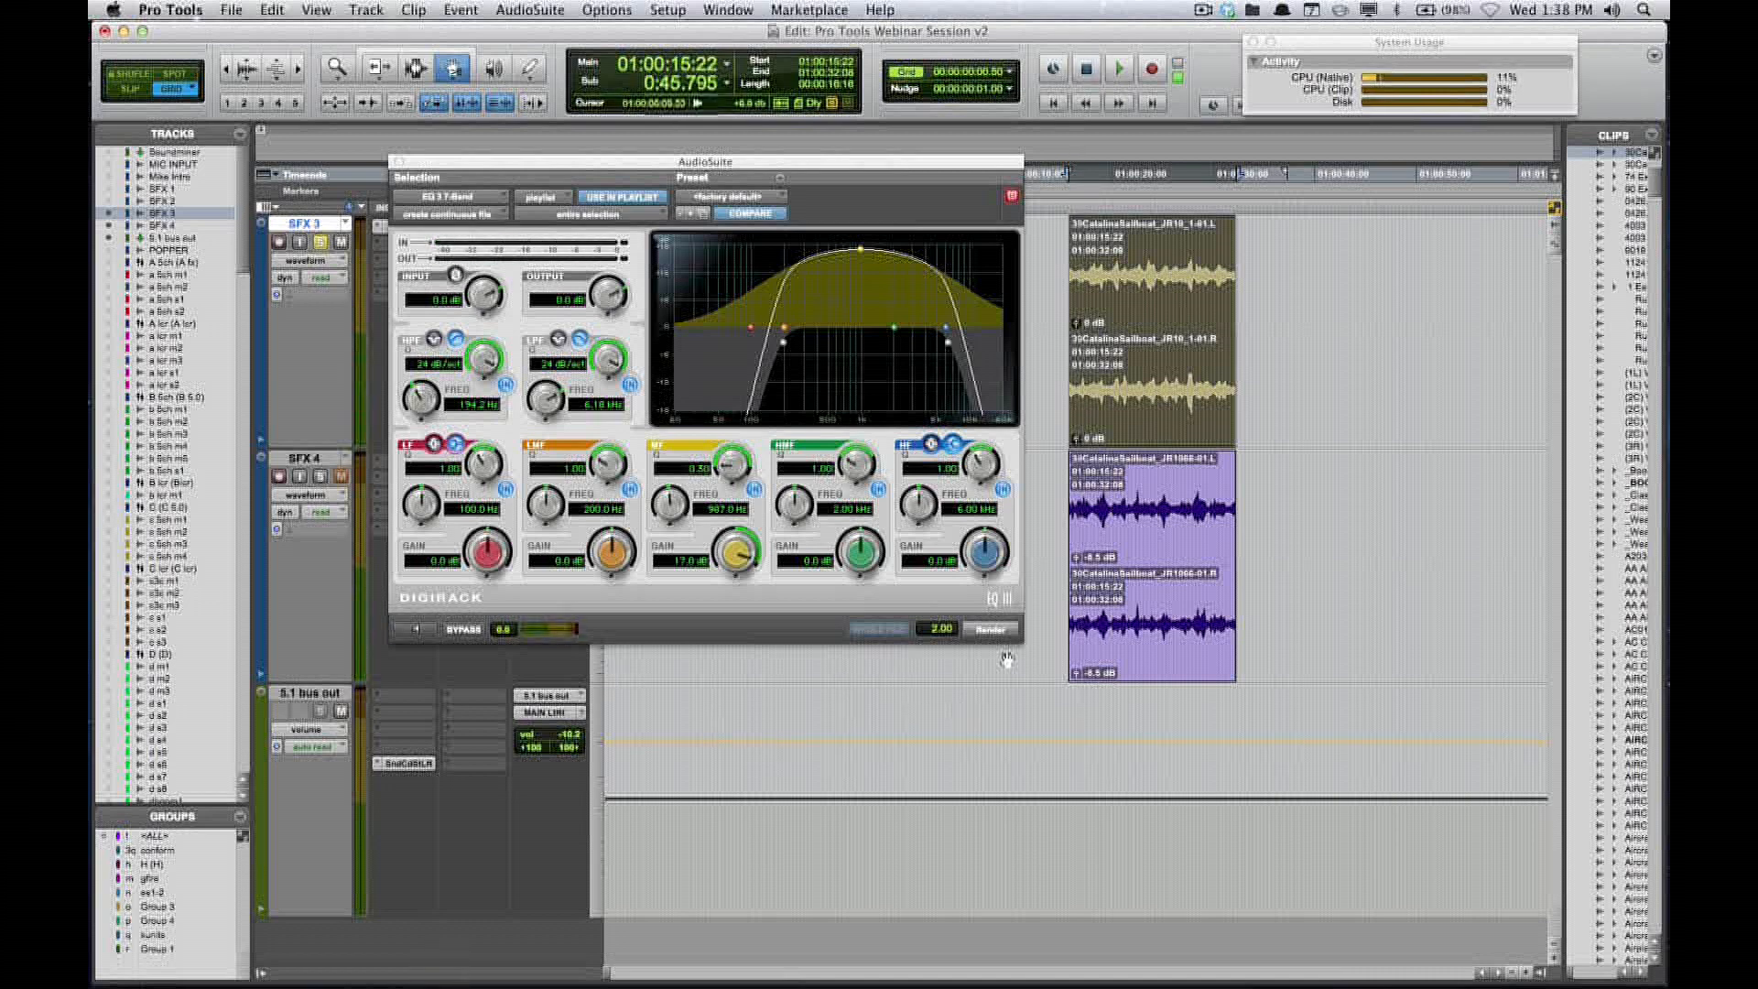
- Untarget the AudioSuite EQ window so it stays open, and move it clear of the clips
drag(961, 163, 955, 46)
click(1006, 79)
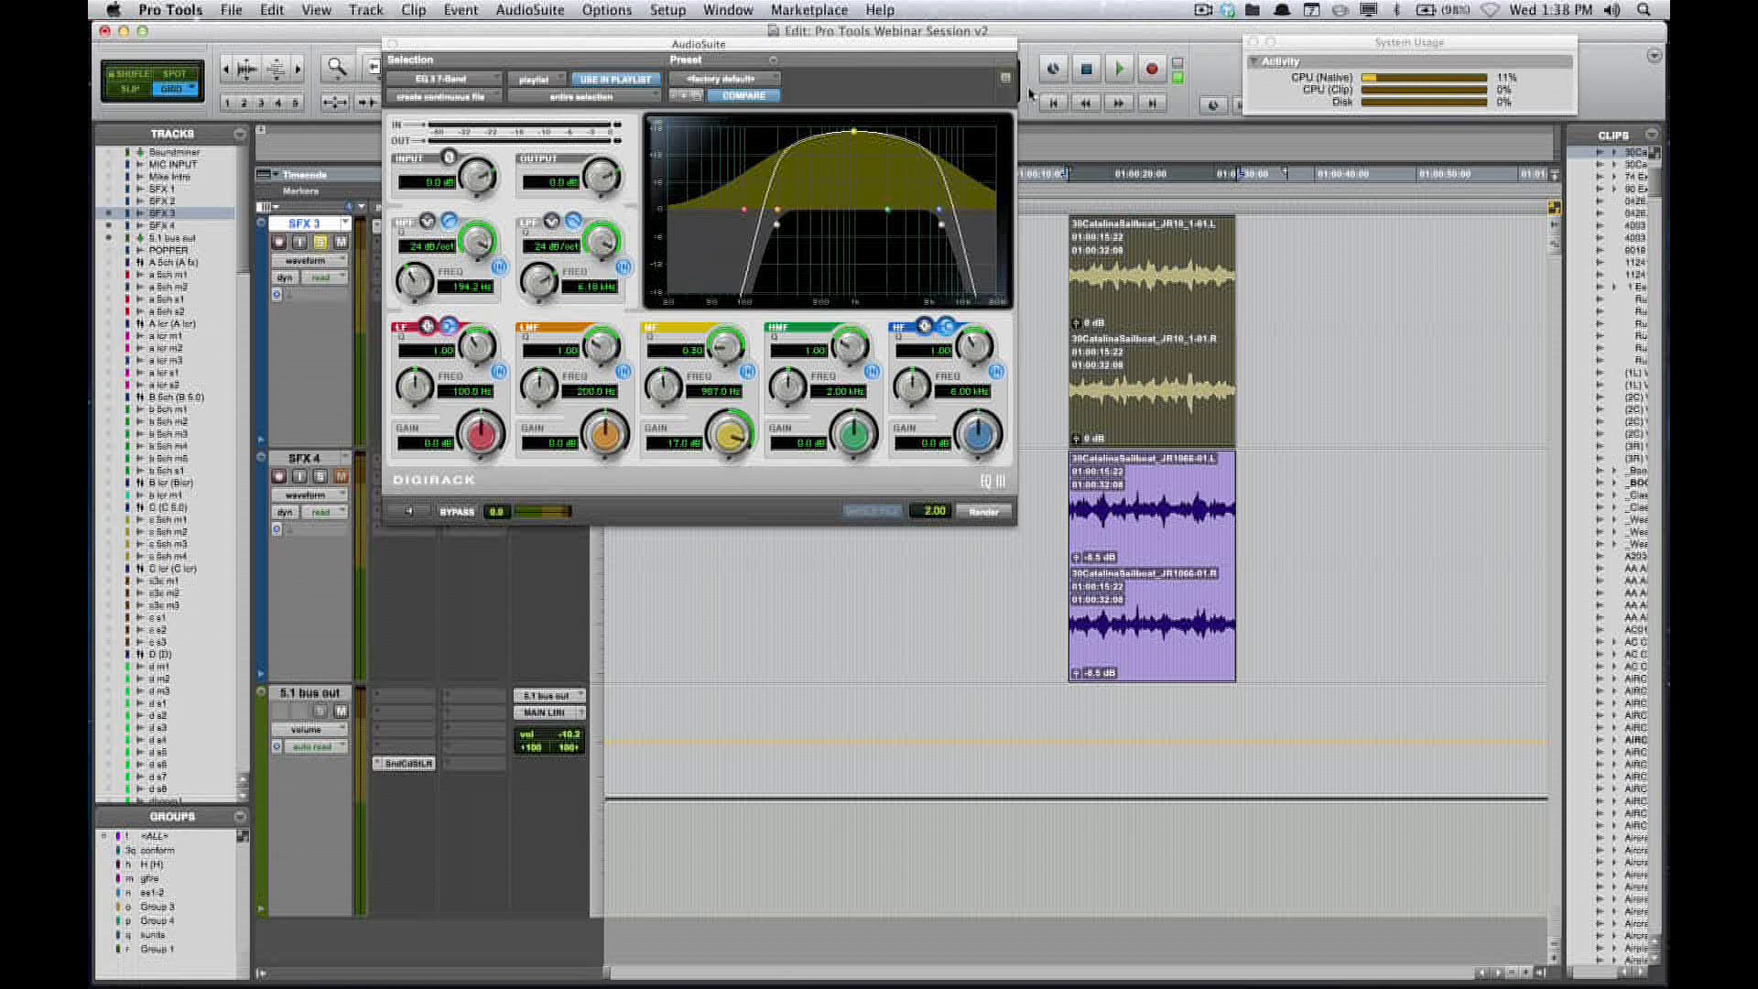
drag(973, 50, 943, 41)
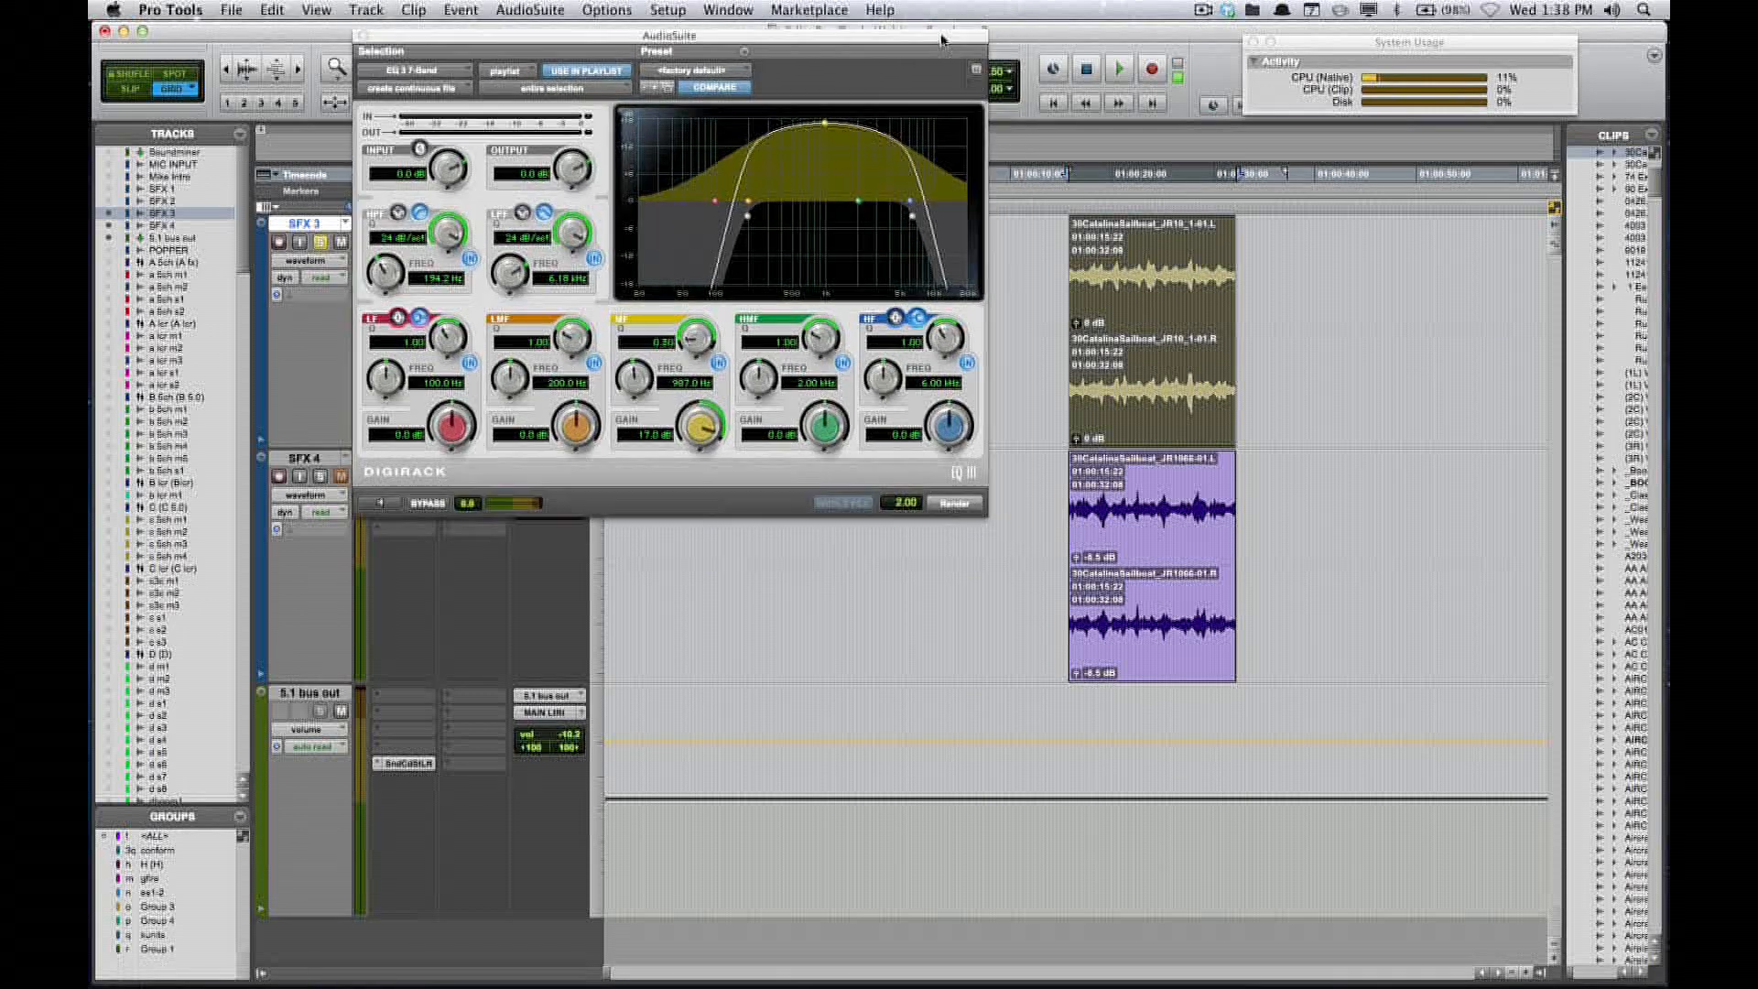
- Open the 4030 Retro Comp mono AudioSuite plug-in alongside the EQ, place it below, and close it again
click(540, 10)
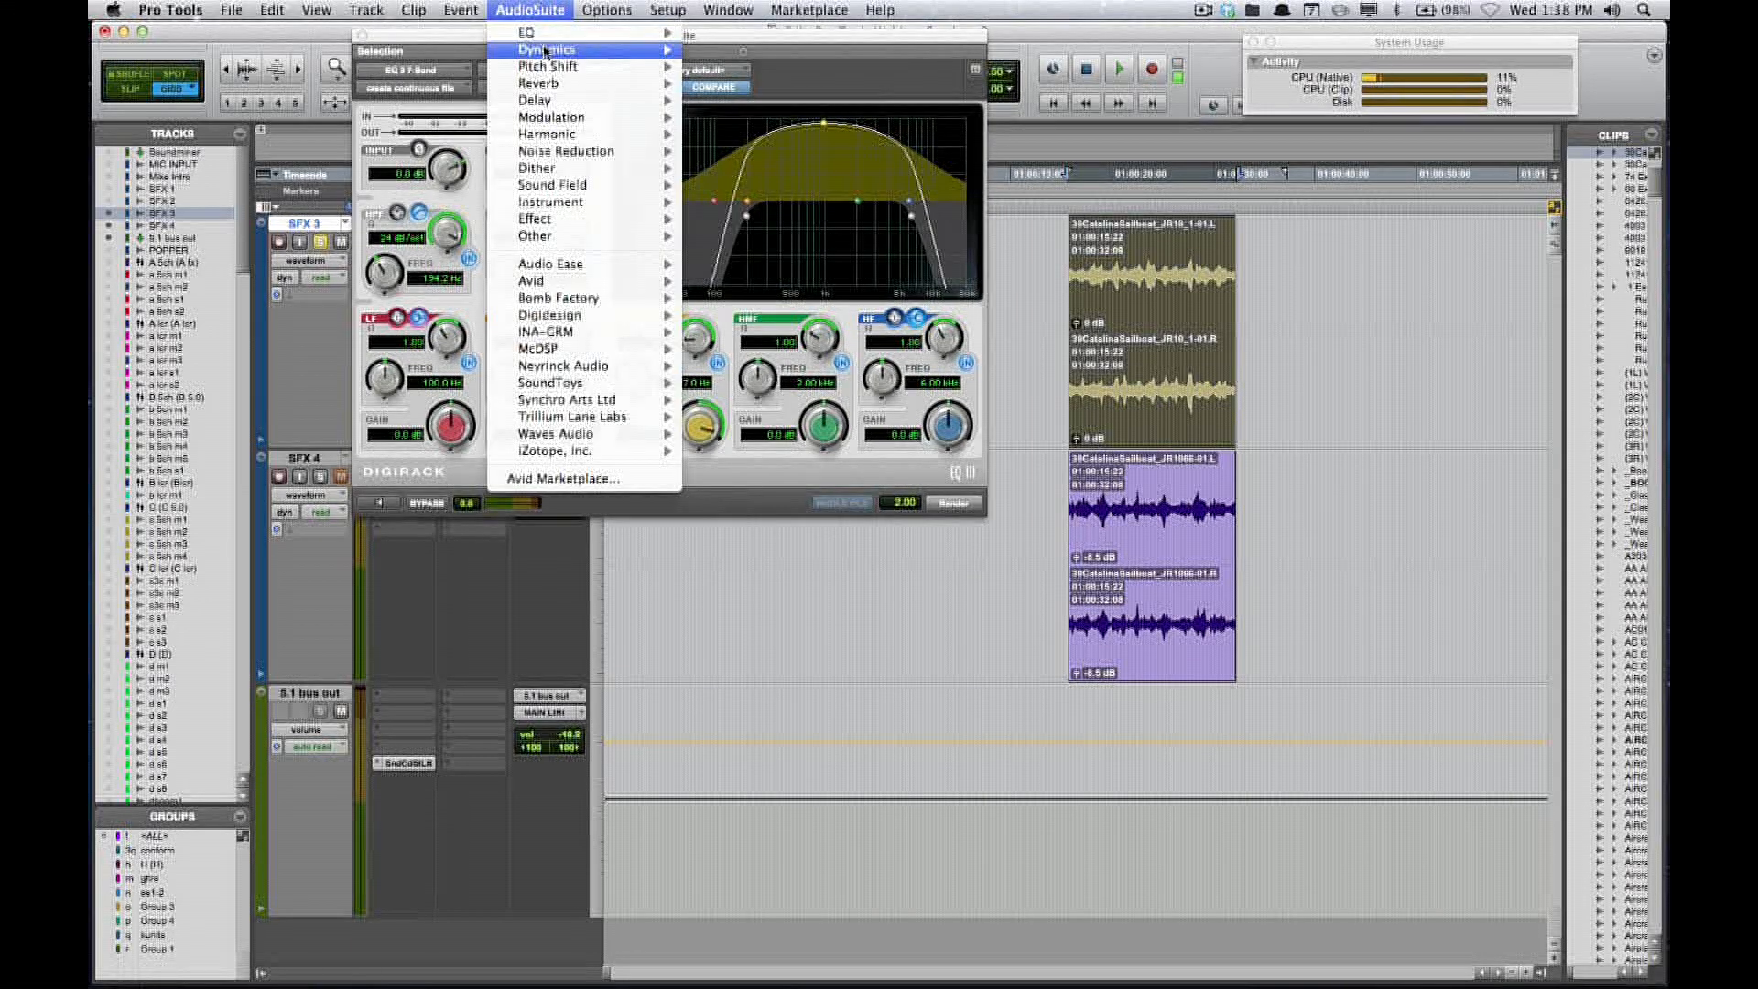
mouse_move(546, 50)
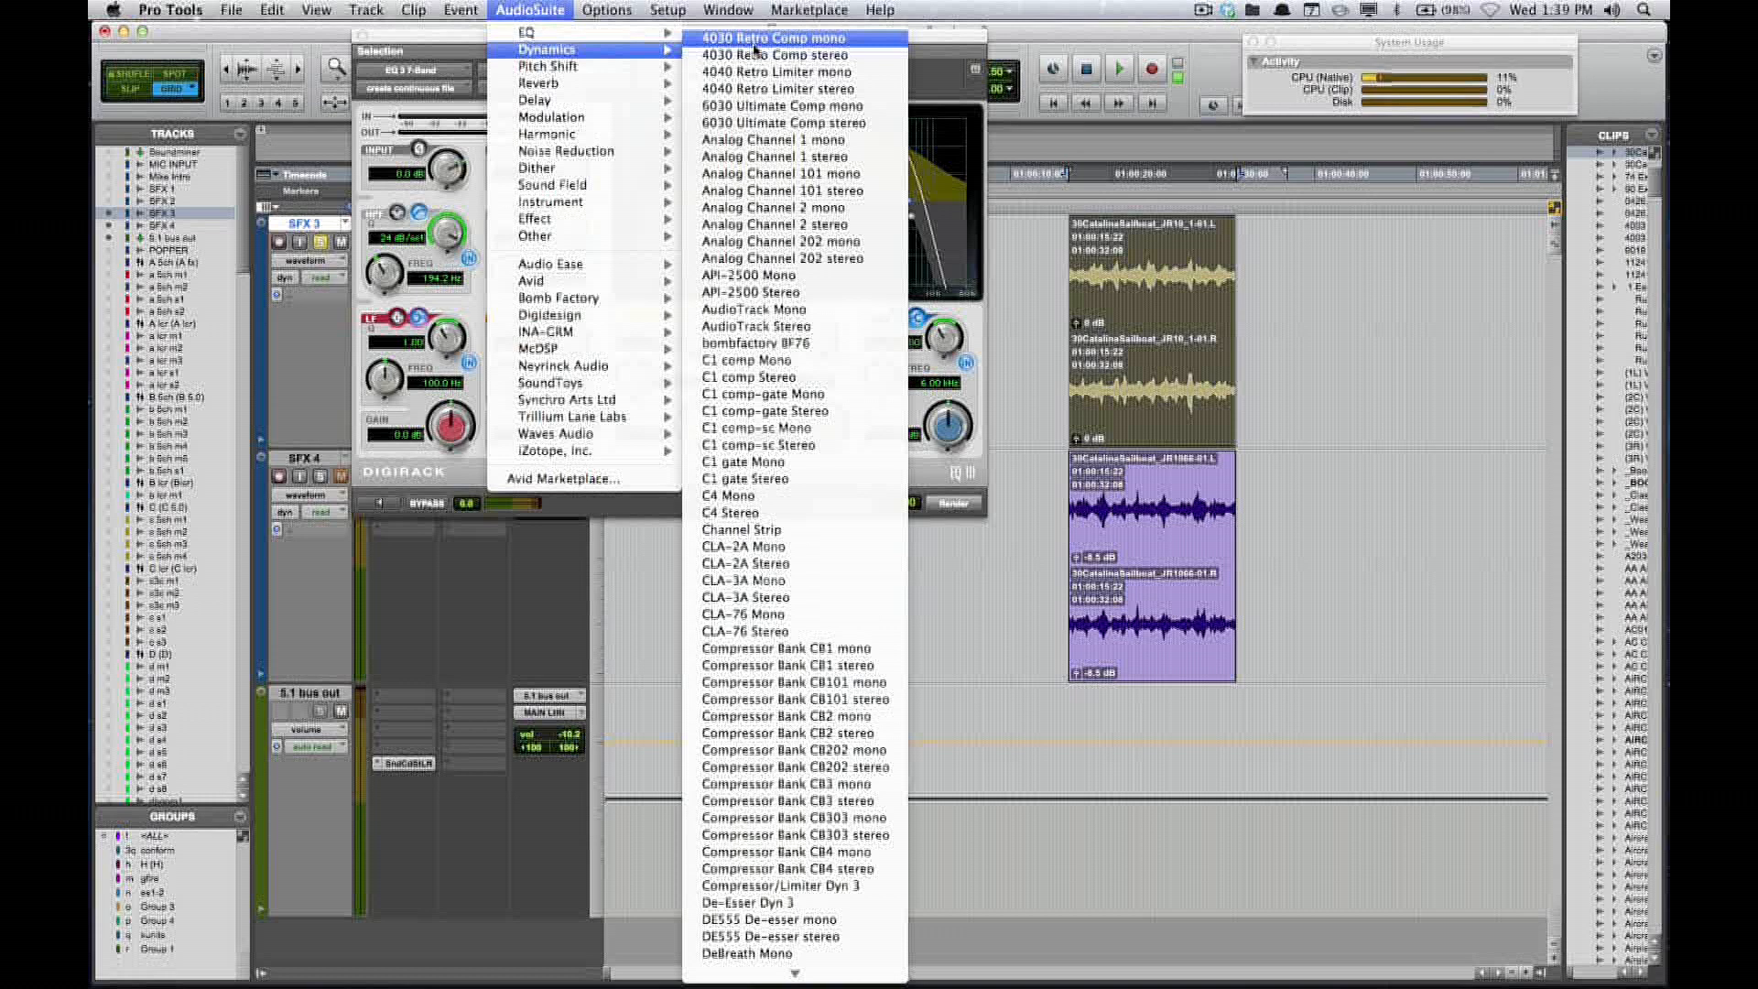
click(755, 43)
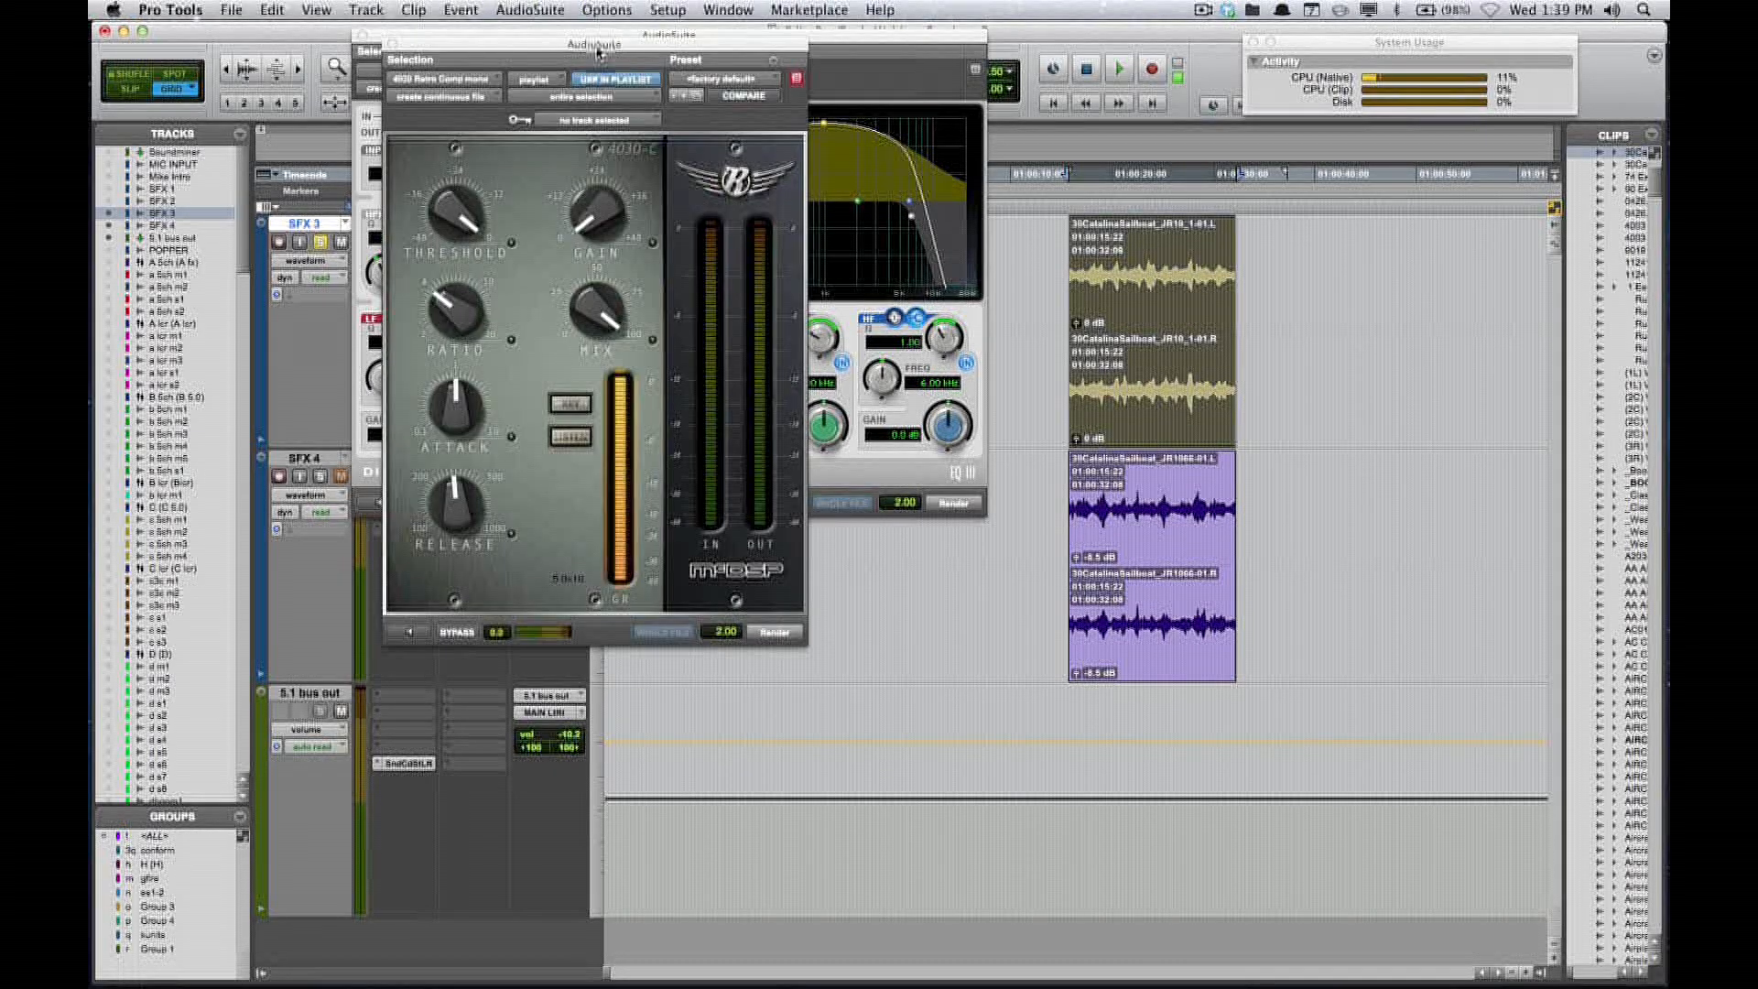
drag(583, 72, 561, 459)
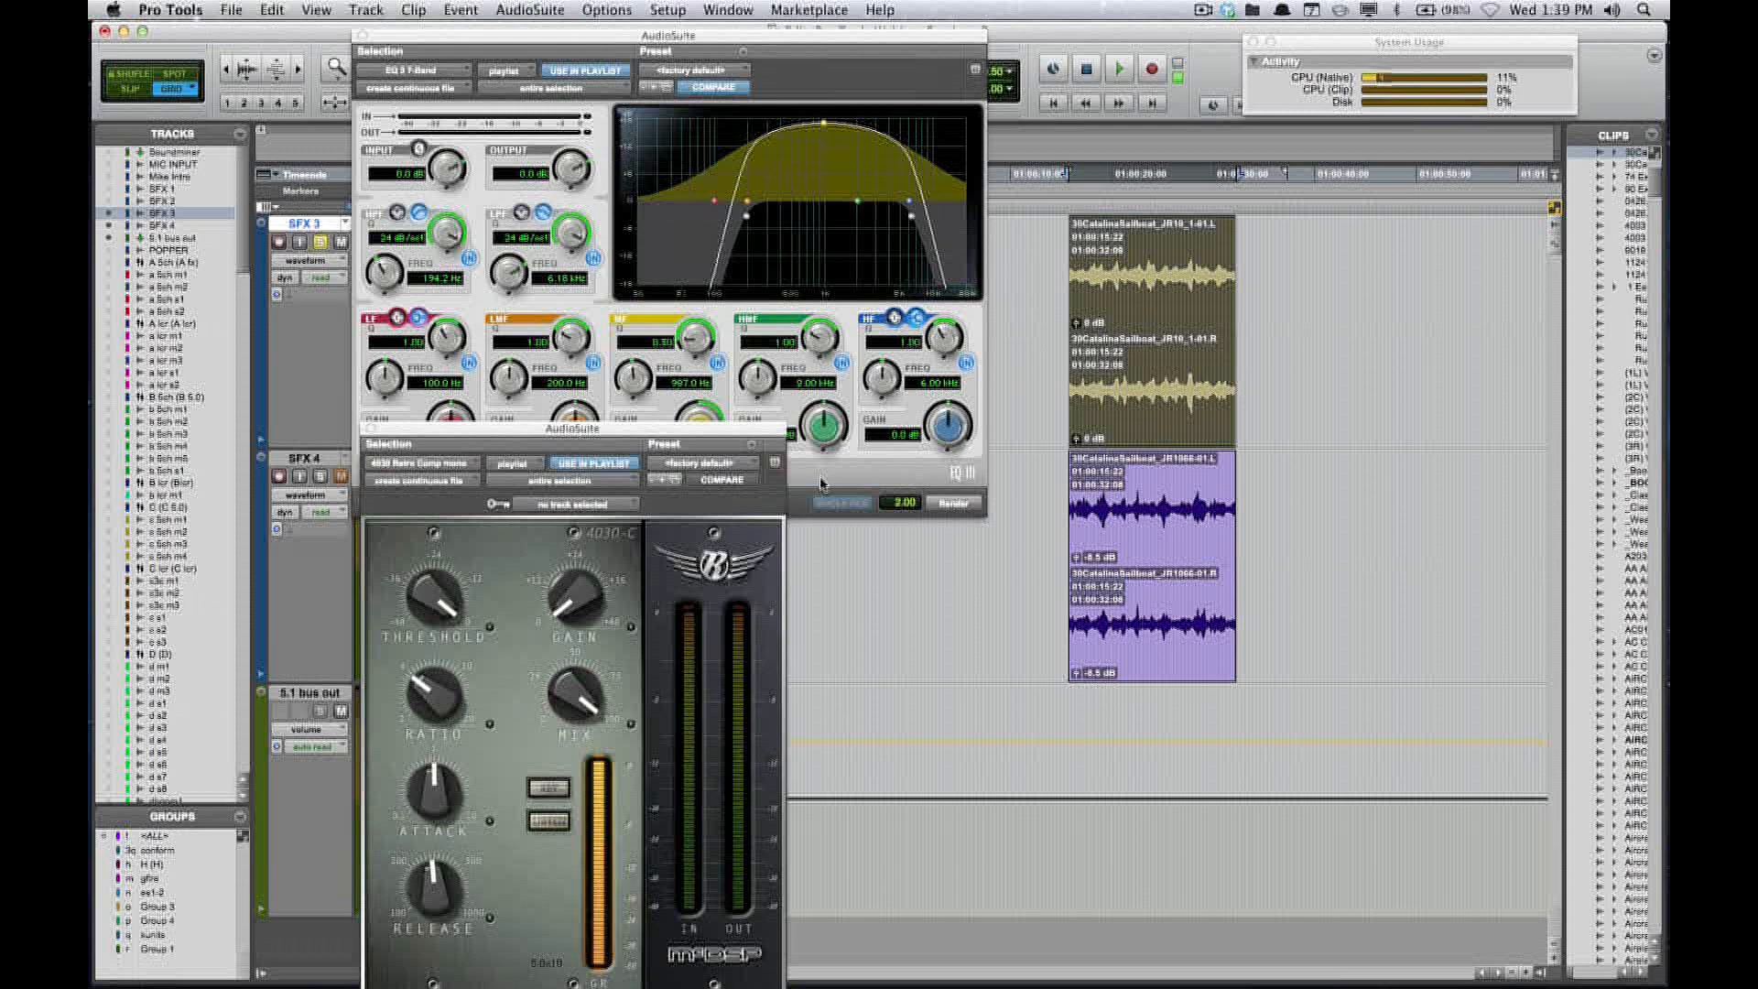
click(370, 427)
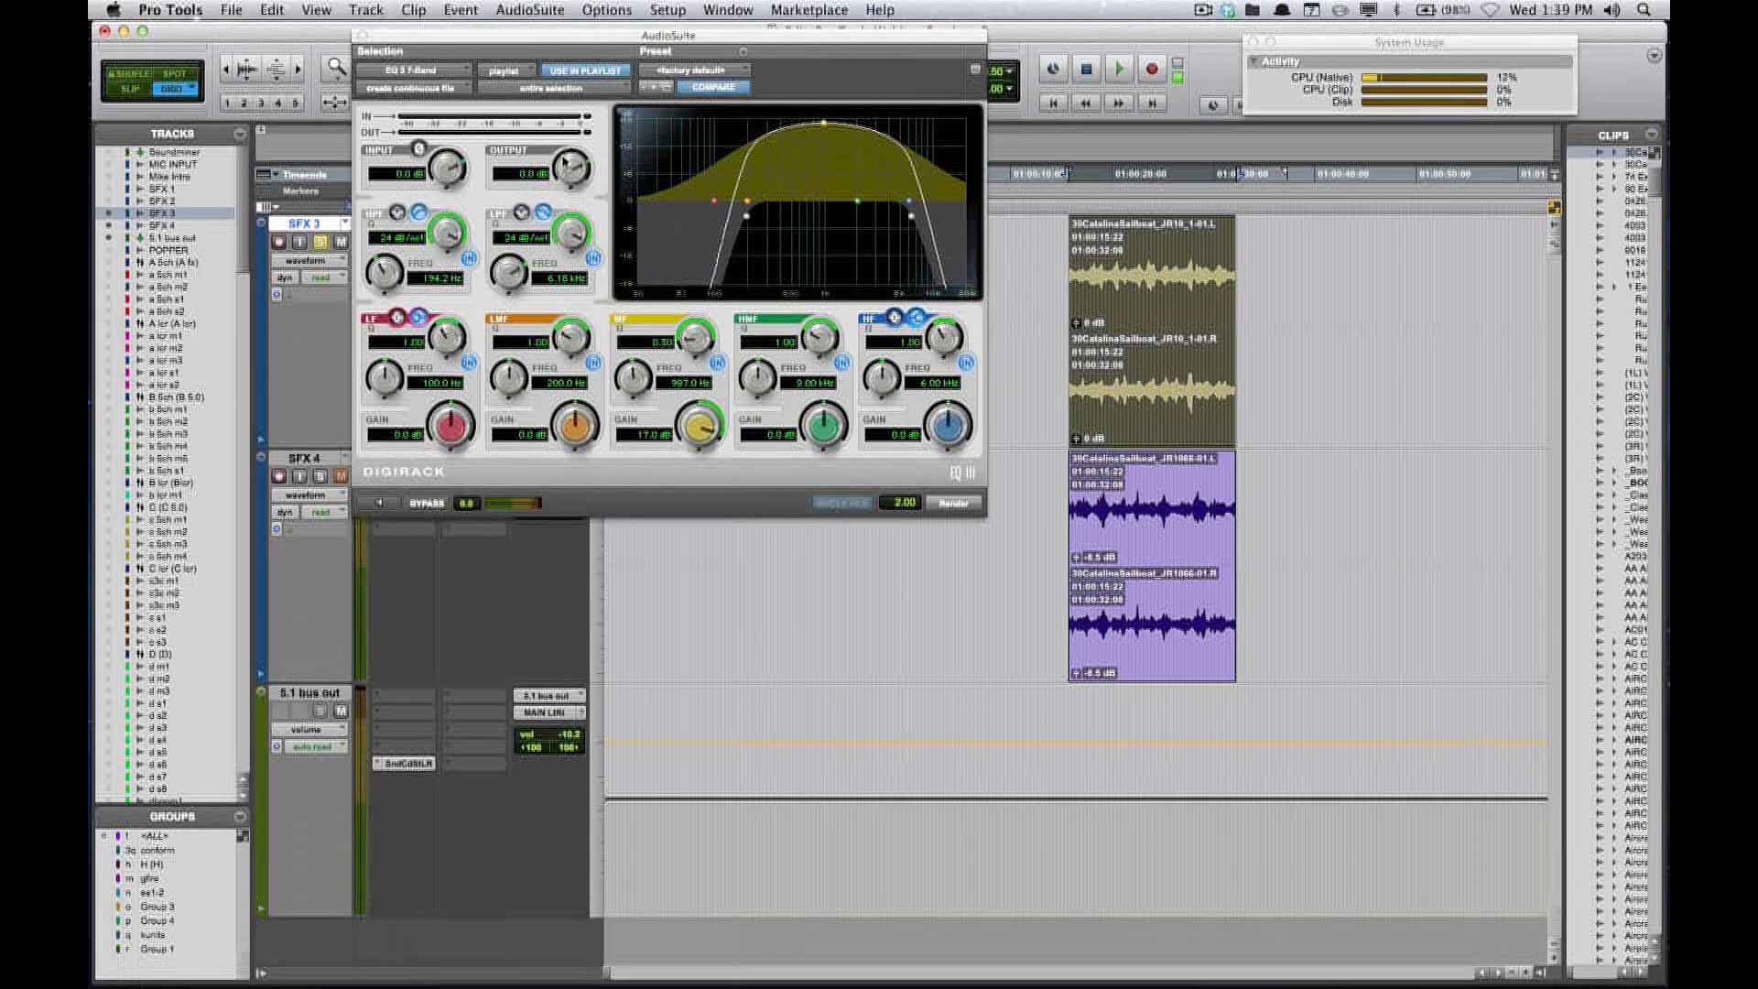
drag(626, 43, 605, 15)
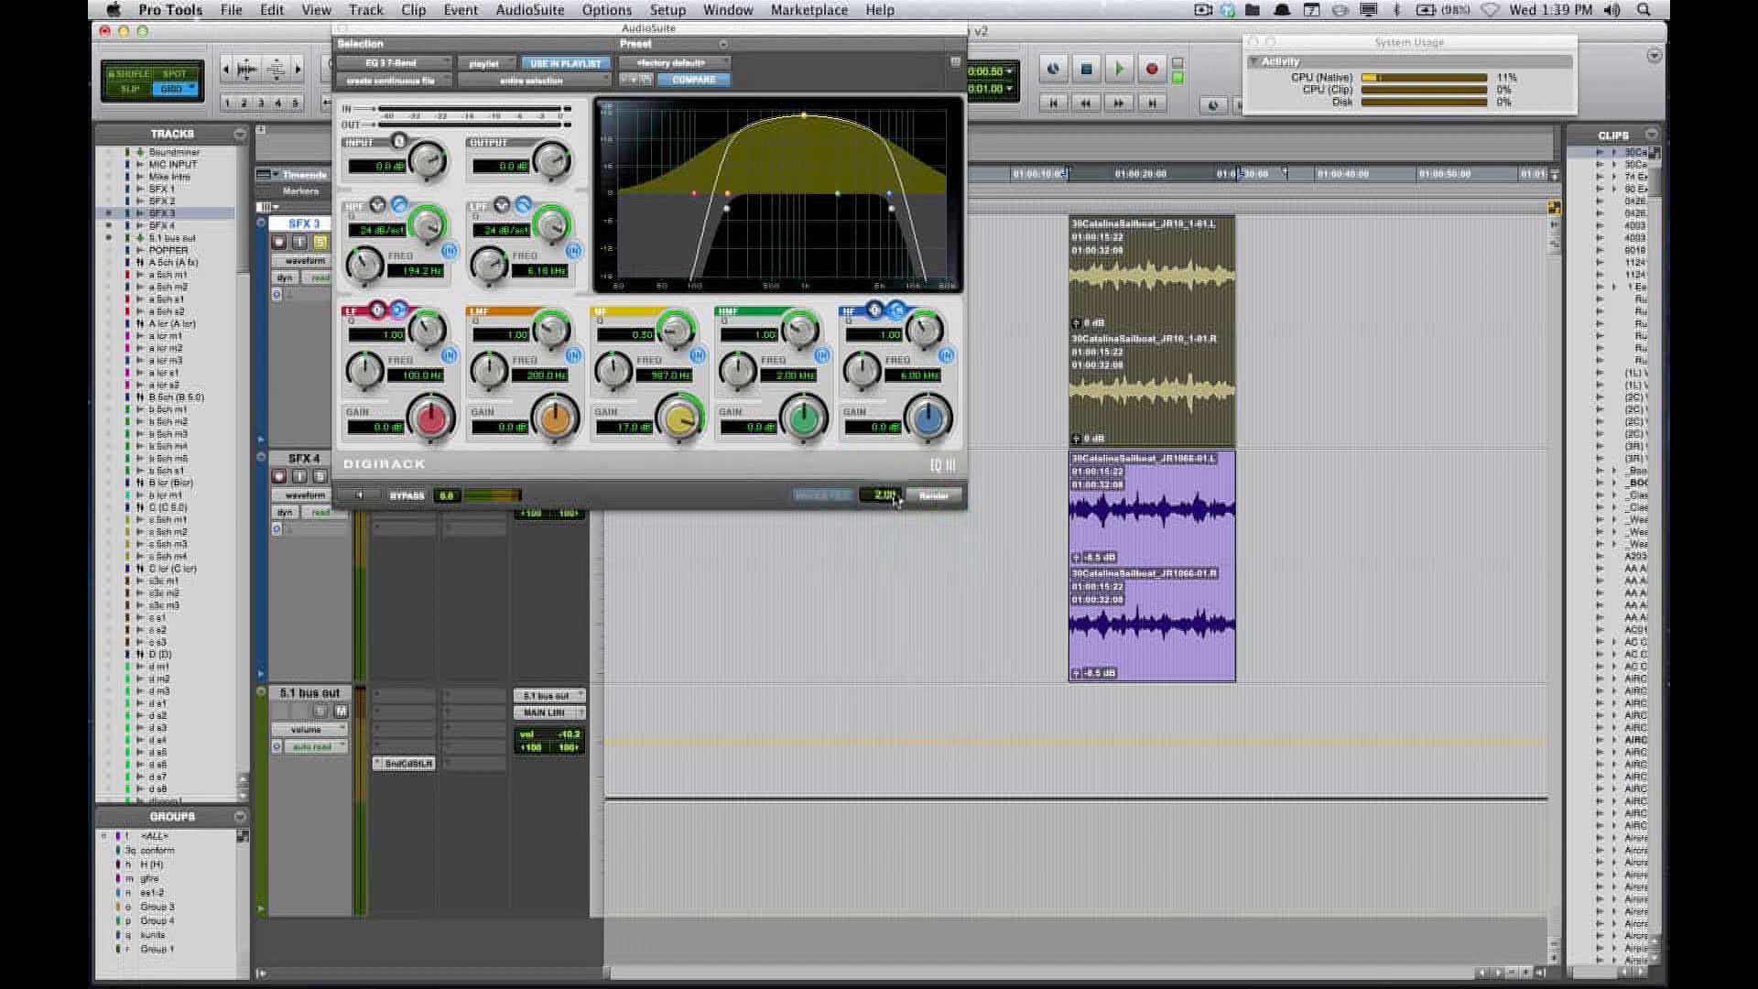
- Try extending both ends of the unprocessed SFX 3 clip with the Trim tool, and undo both edits
key(F6)
drag(1218, 332, 1490, 309)
drag(1070, 320, 1002, 323)
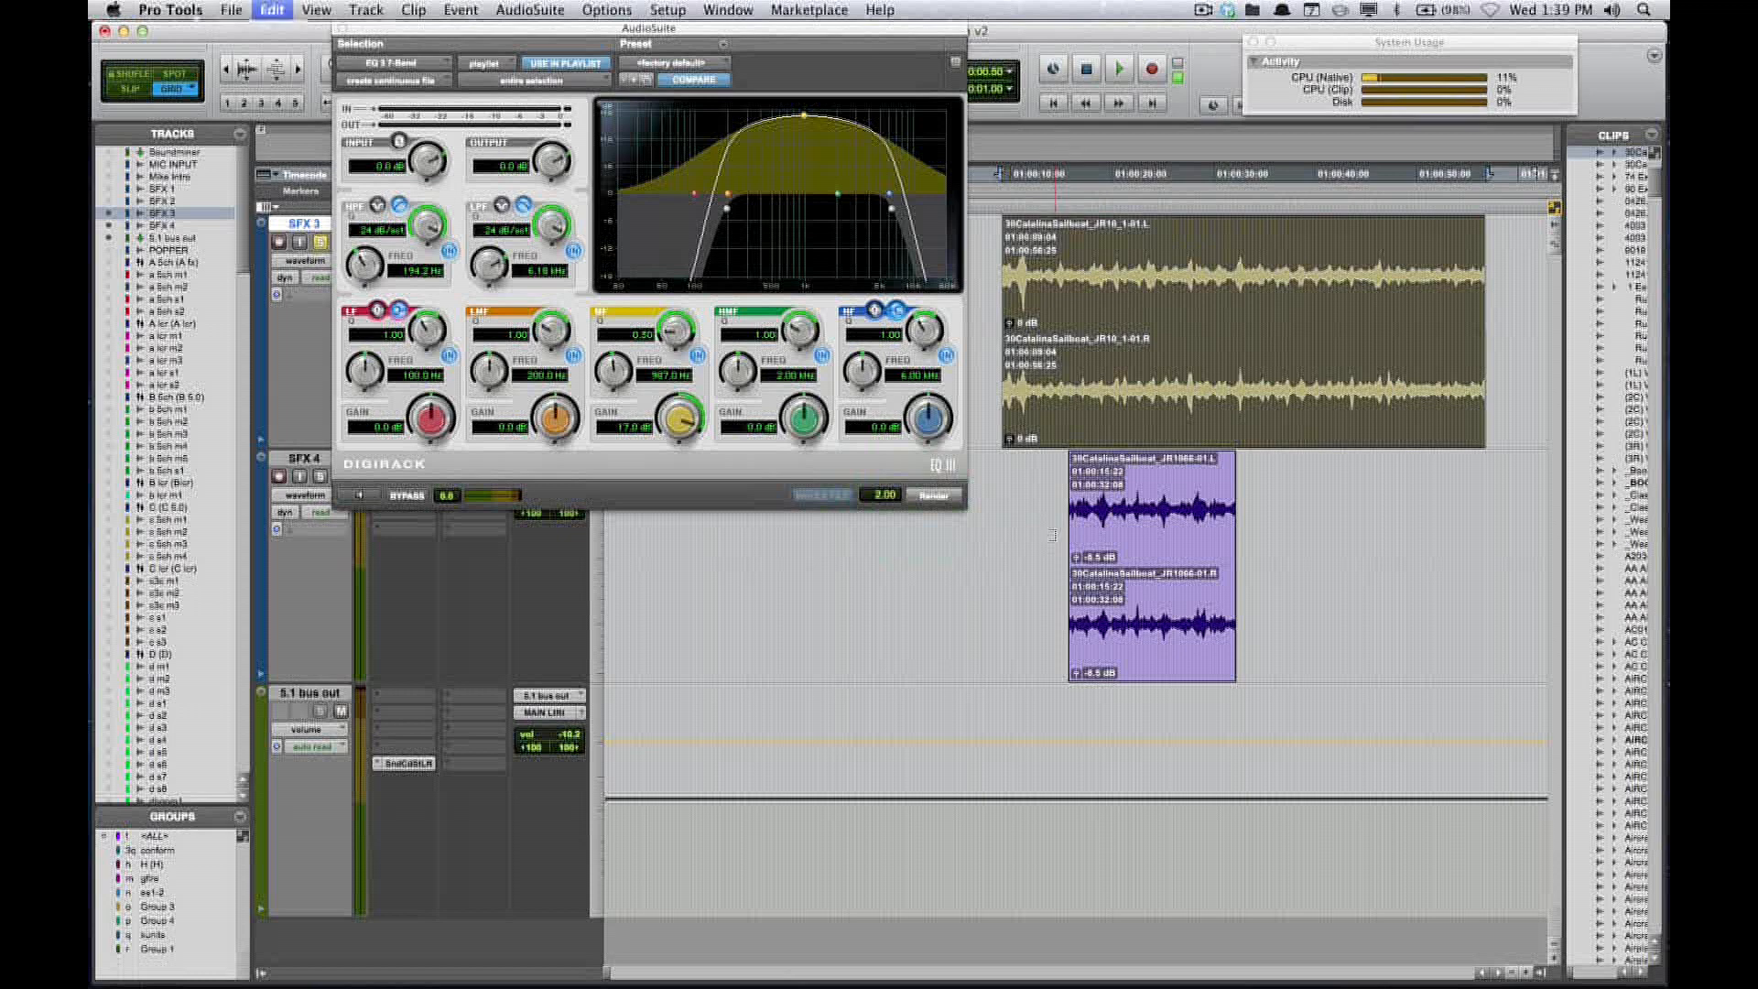
key(super+z)
key(super+z)
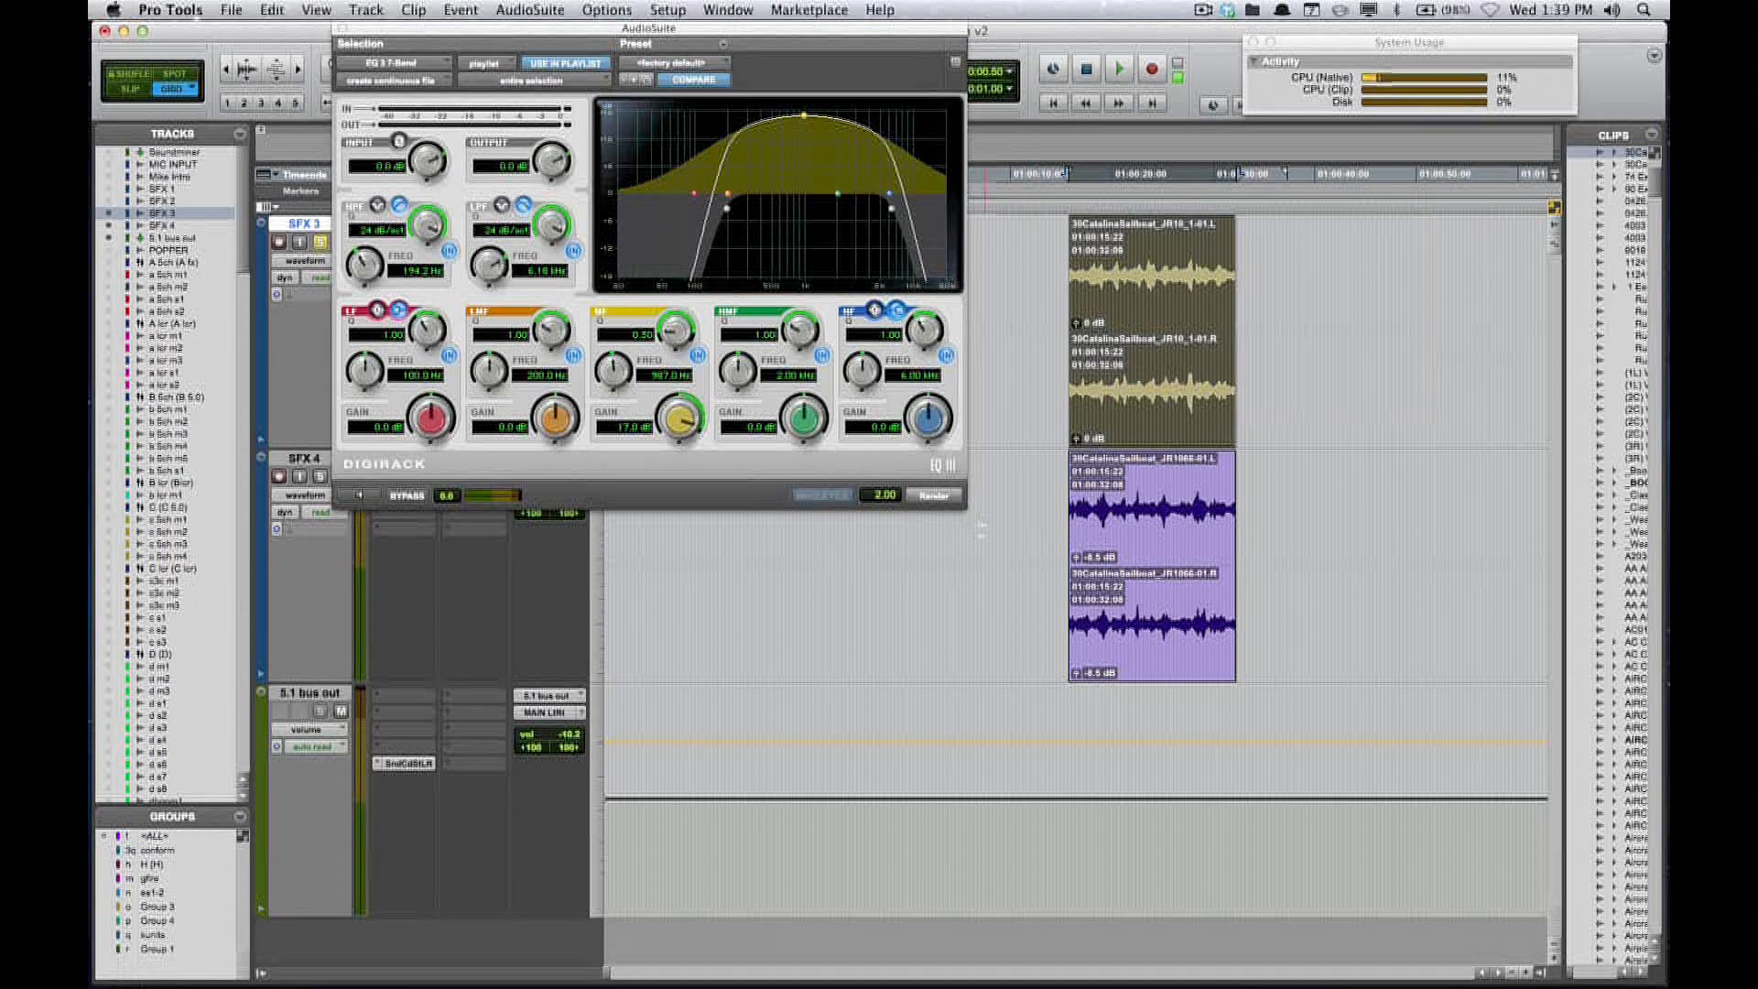
- Render the EQ onto the SFX 3 clip with 2.00-second handles and extend both clip ends out to those handles
click(935, 497)
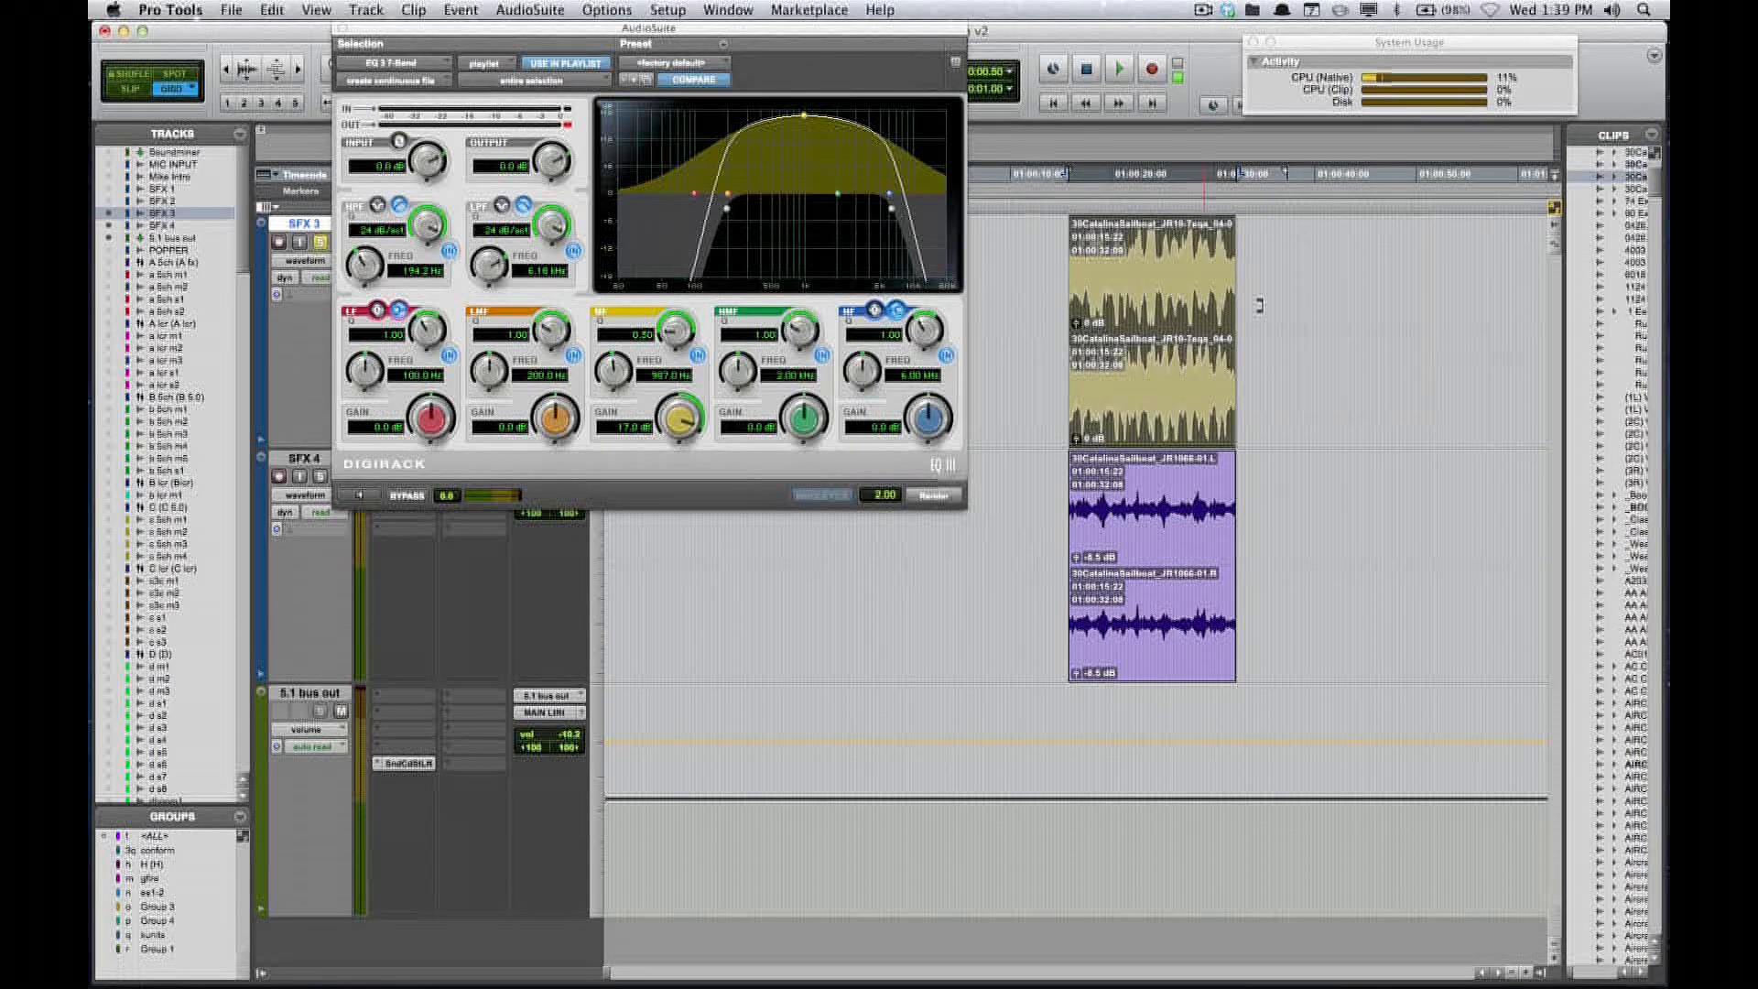
key(space)
key(space)
drag(1220, 323, 1255, 323)
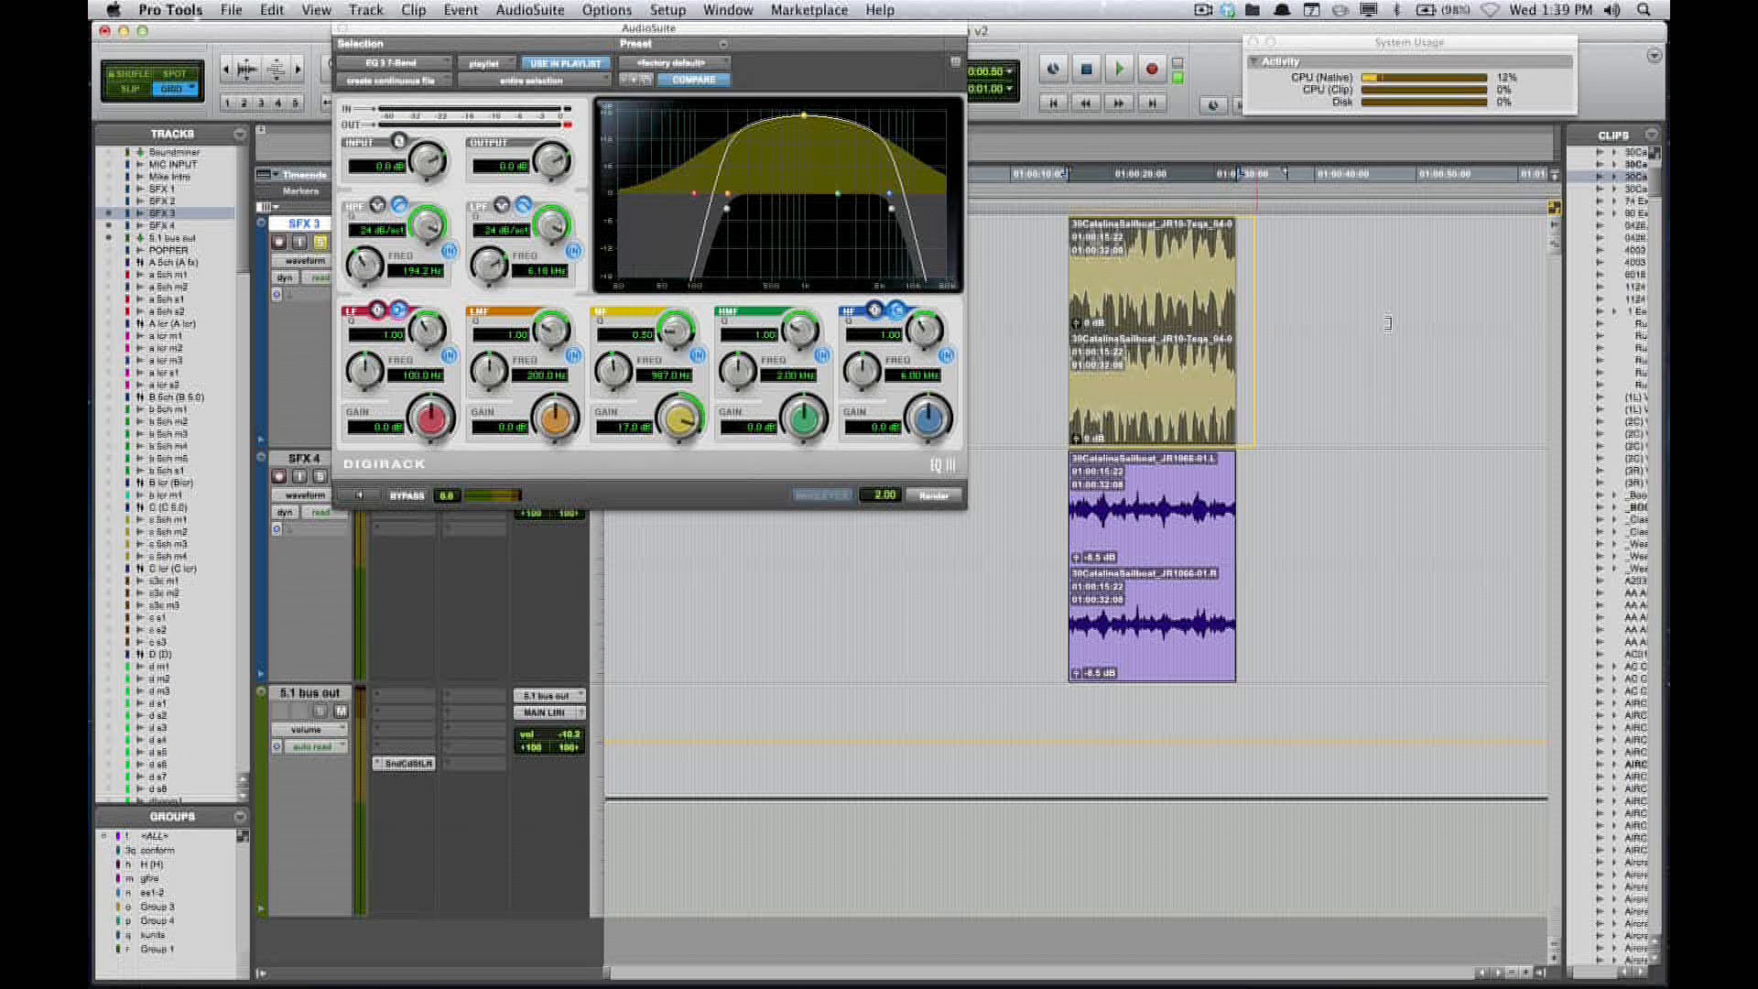
drag(1070, 339, 1050, 339)
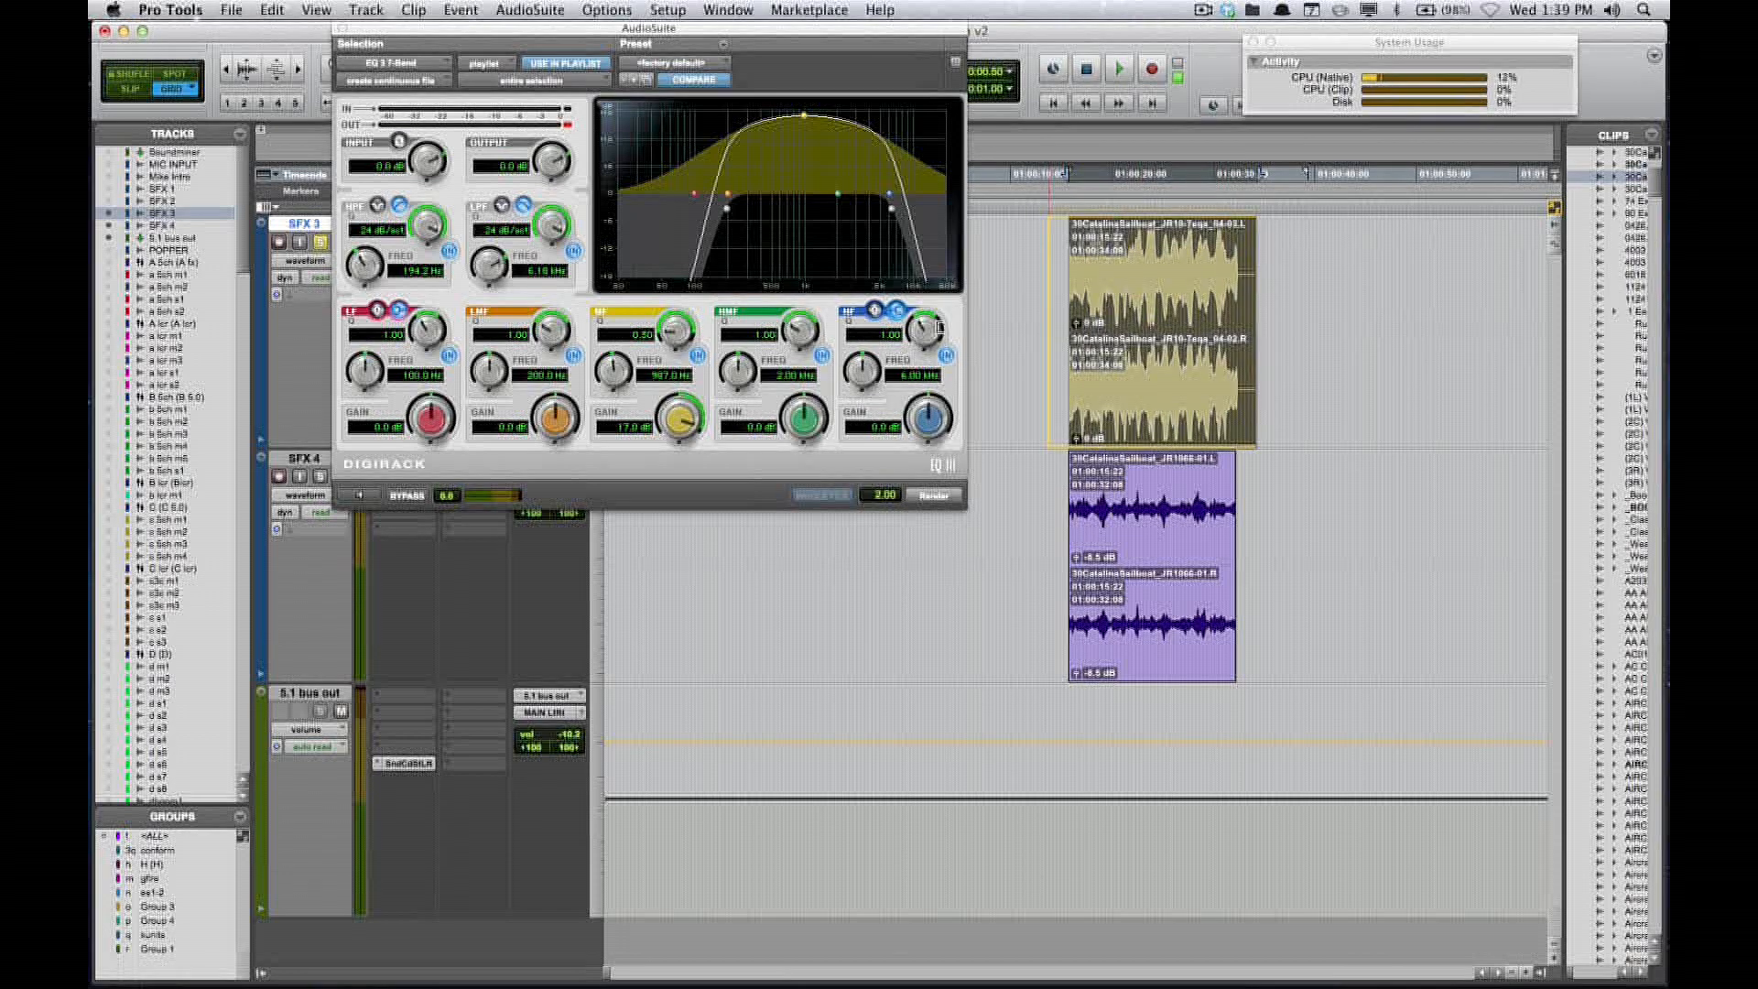
- Play the start and end of the extended SFX 3 clip to check the rendered handles, and reselect the clip
key(space)
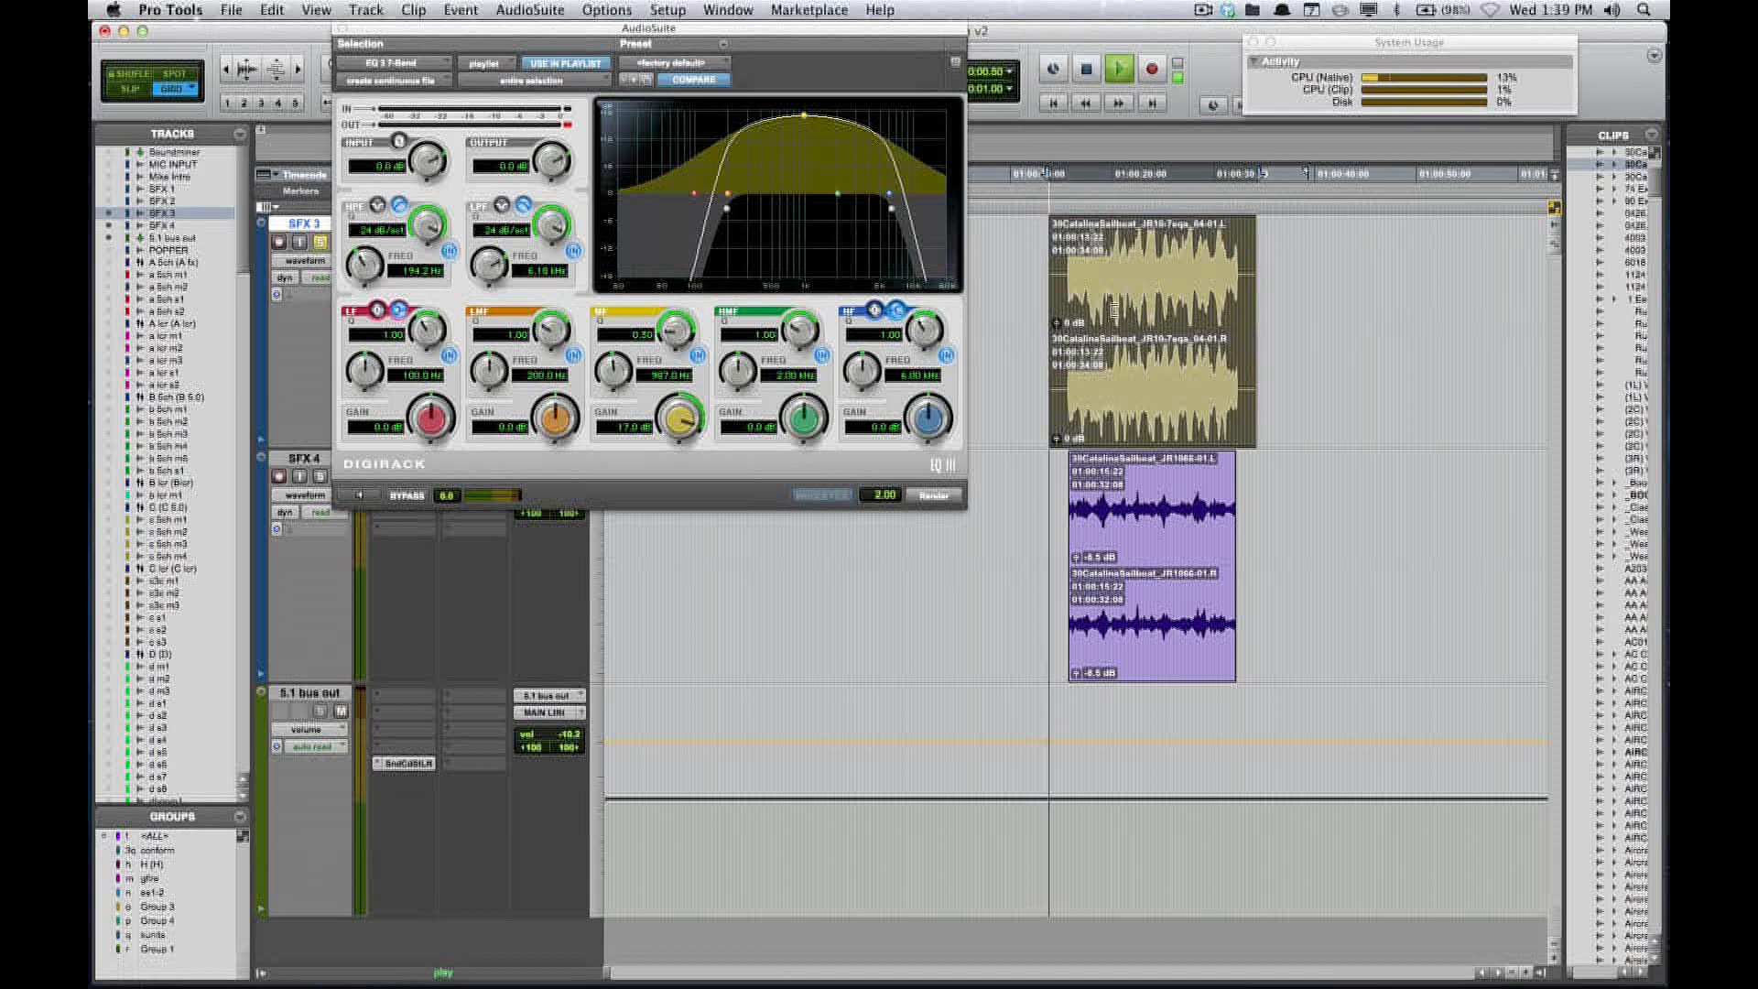
key(space)
click(1218, 287)
key(space)
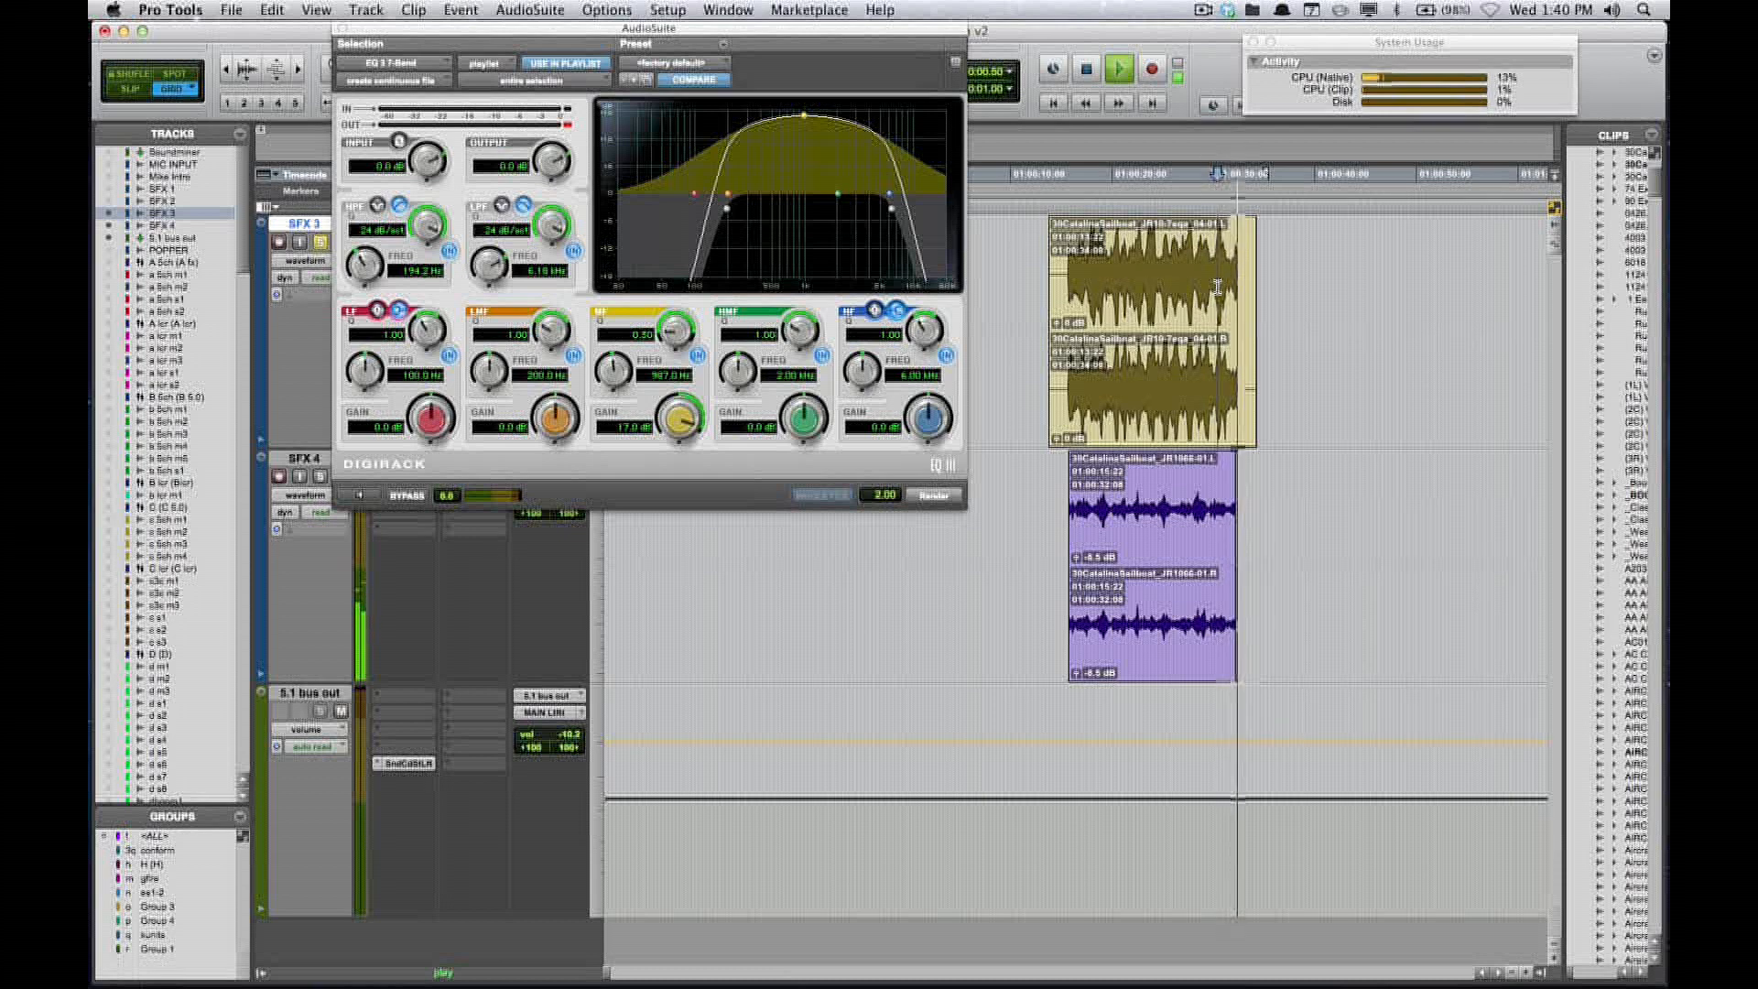
key(space)
click(1074, 273)
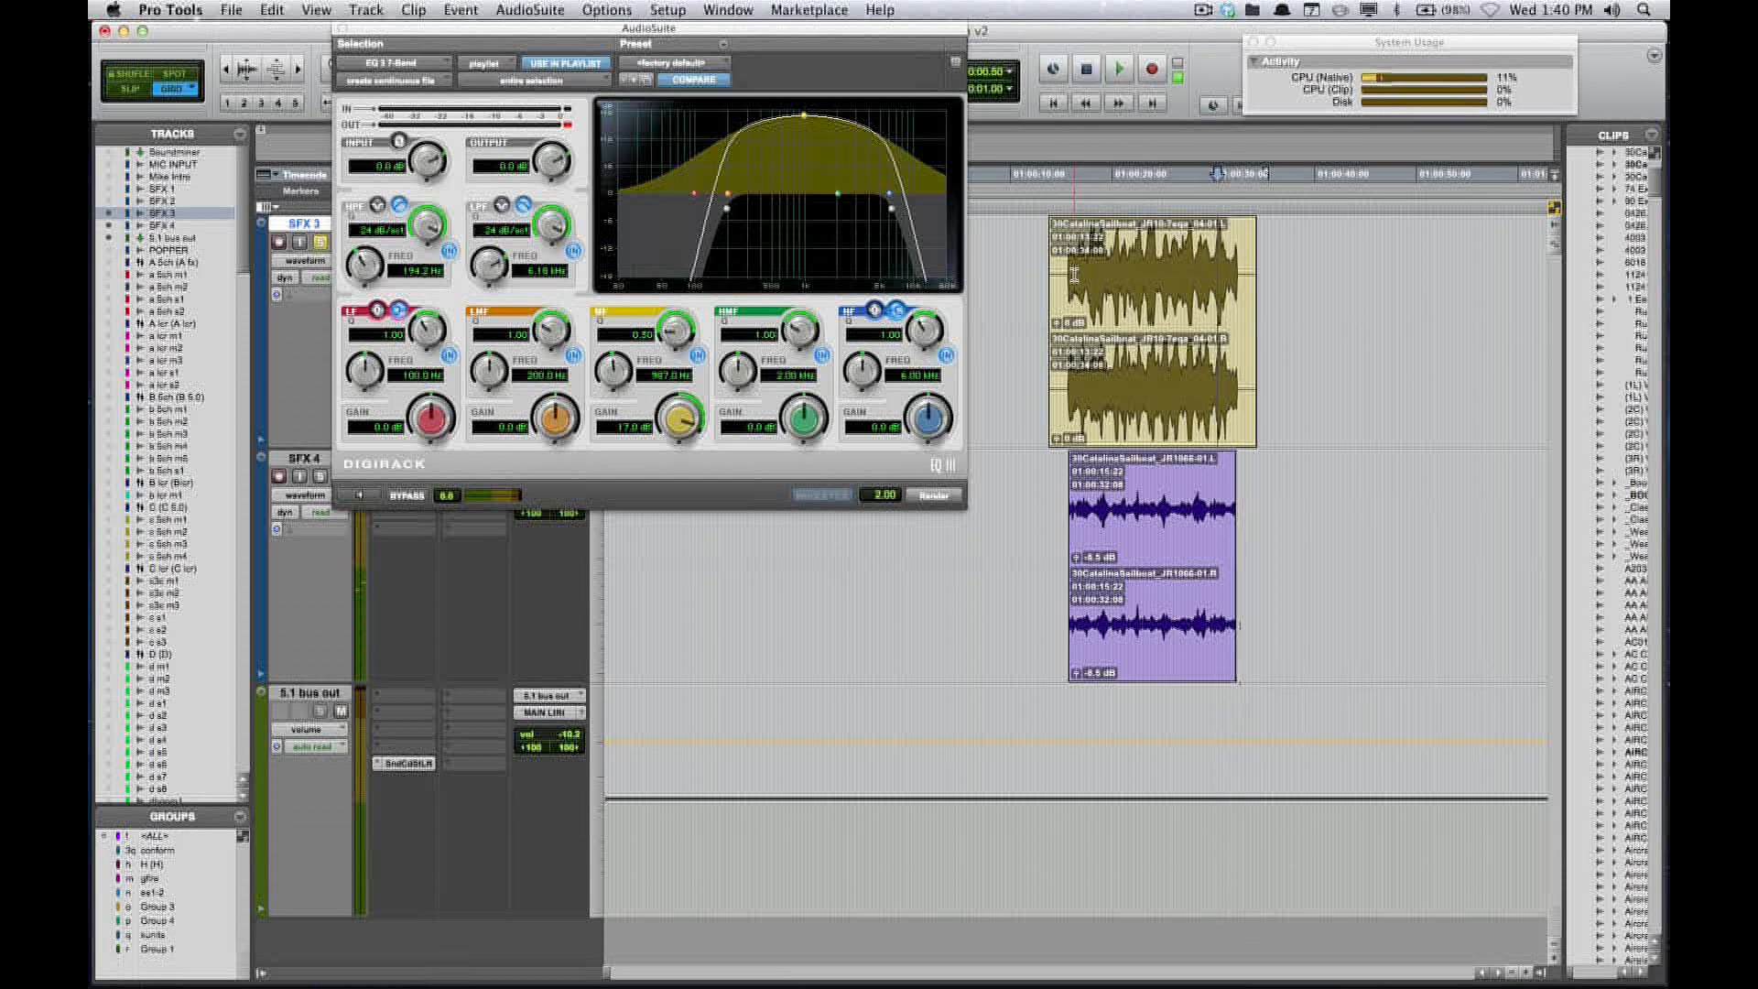
double_click(1126, 300)
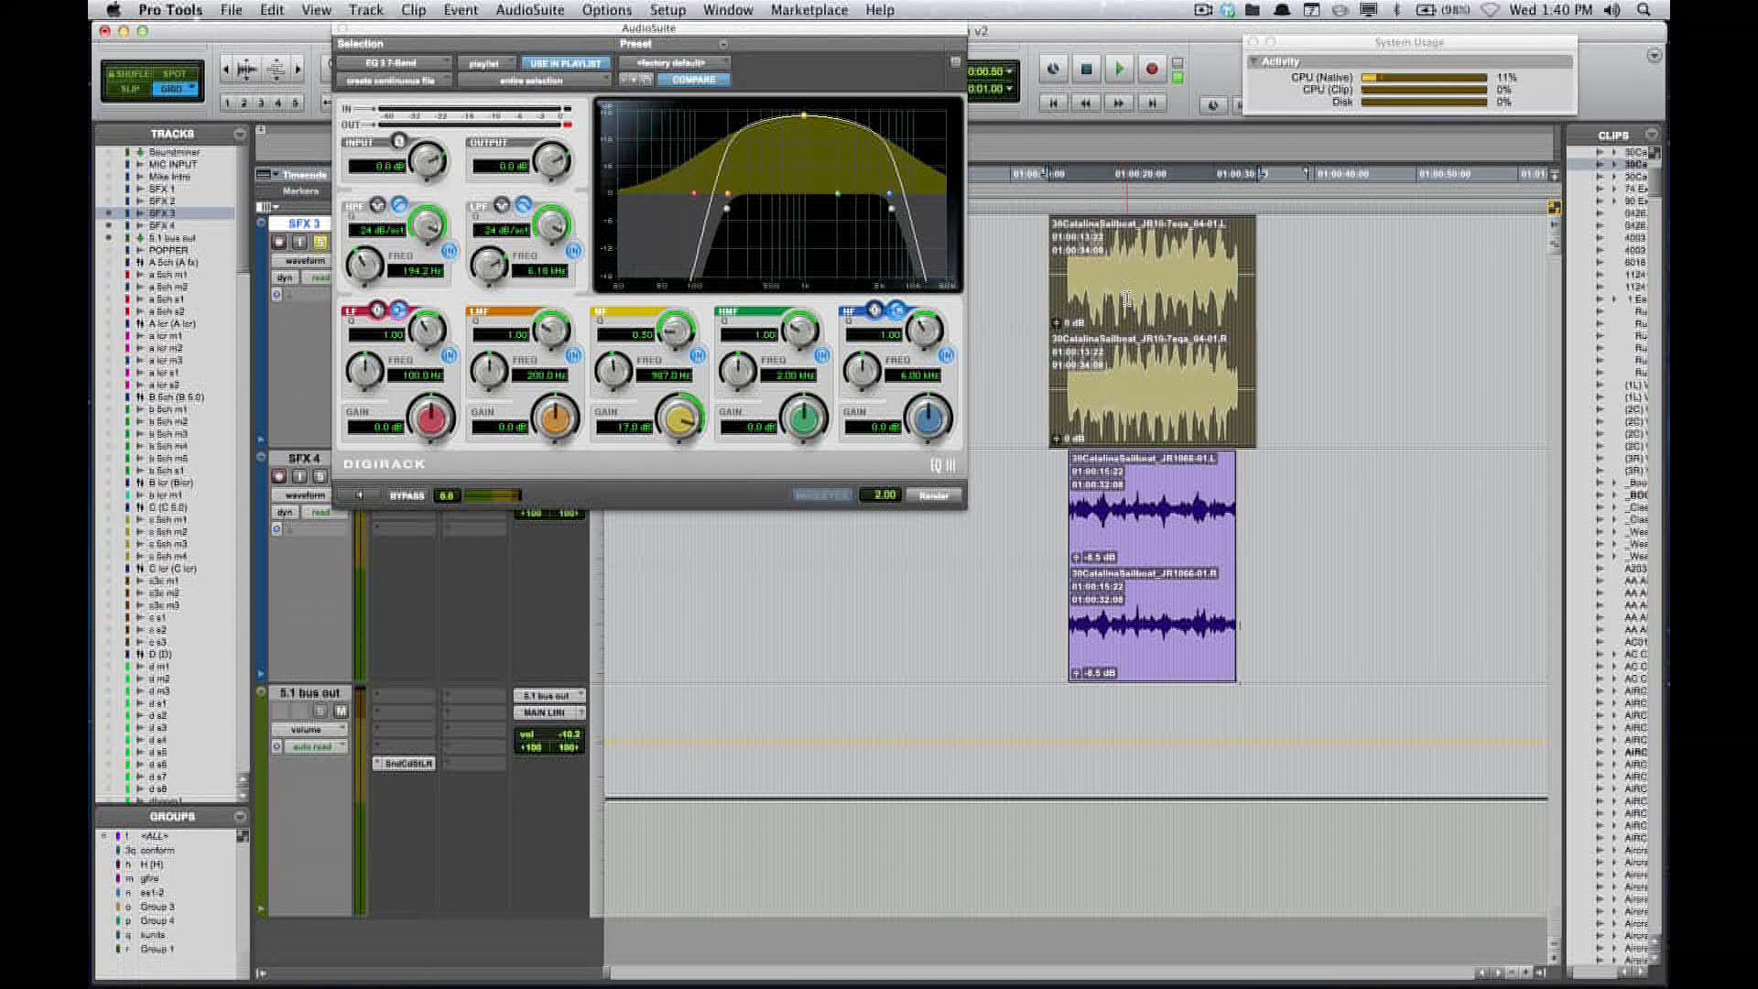
- Undo the clip extensions and the EQ render on SFX 3
key(super+z)
key(super+z)
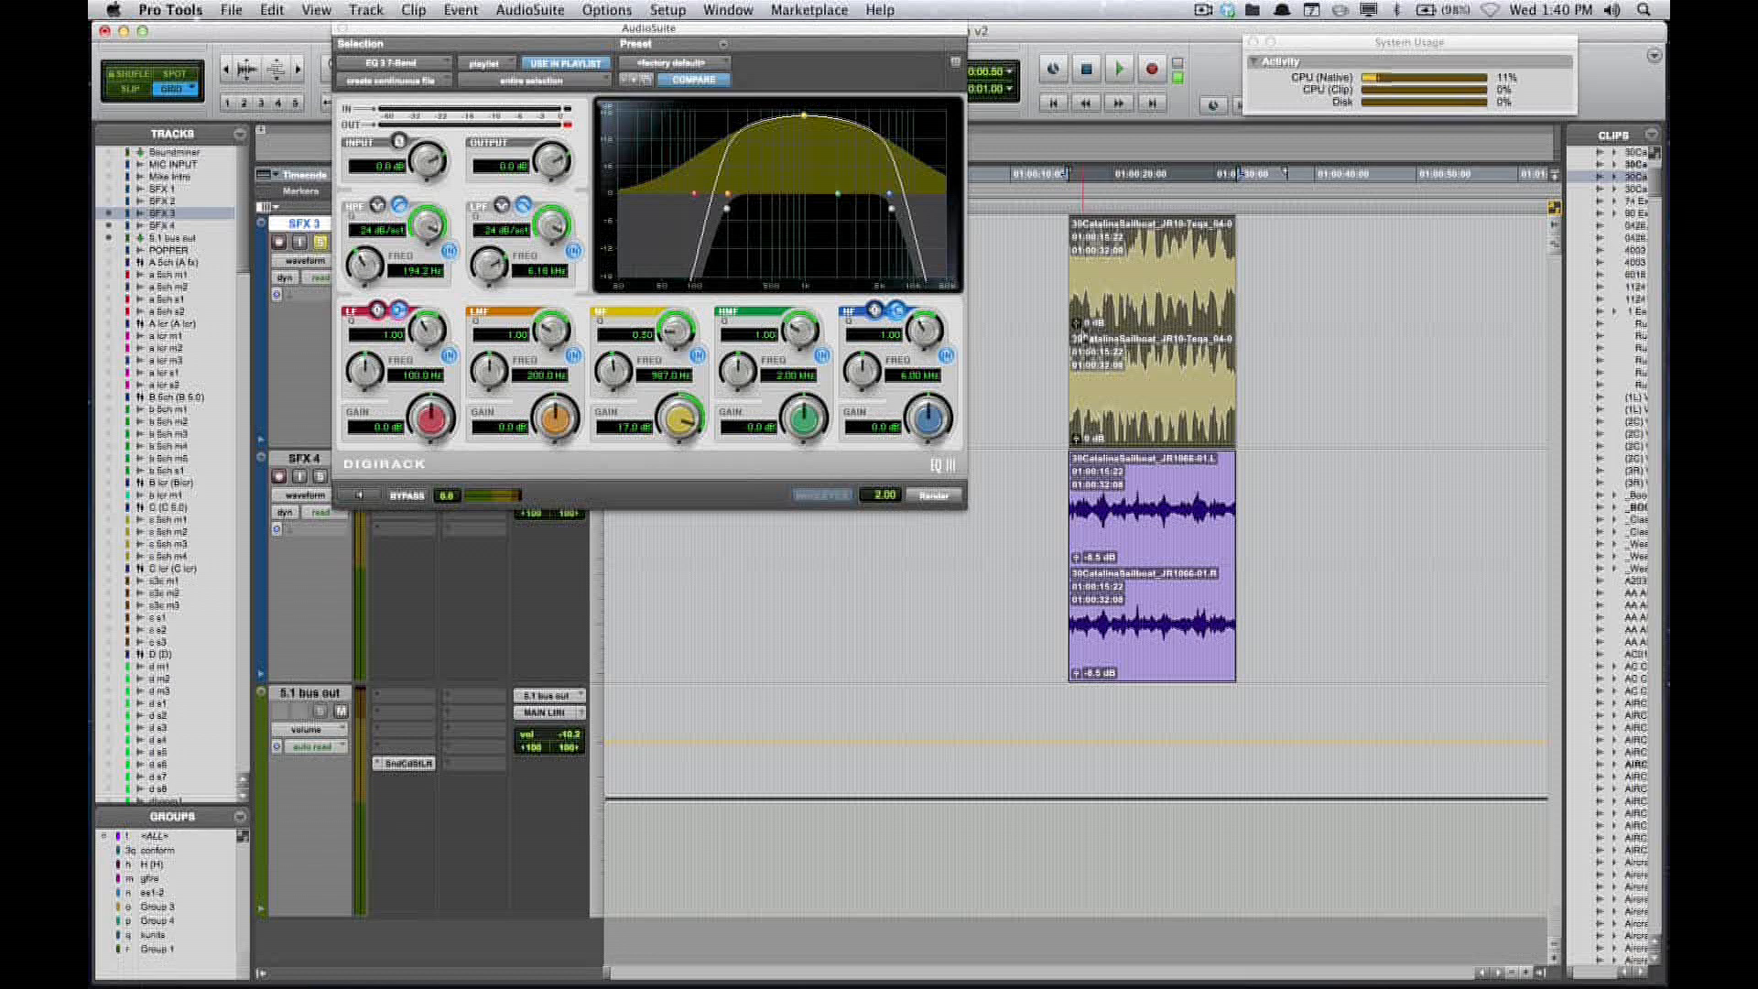
click(1048, 330)
drag(1024, 331, 1023, 331)
key(super+z)
key(super+z)
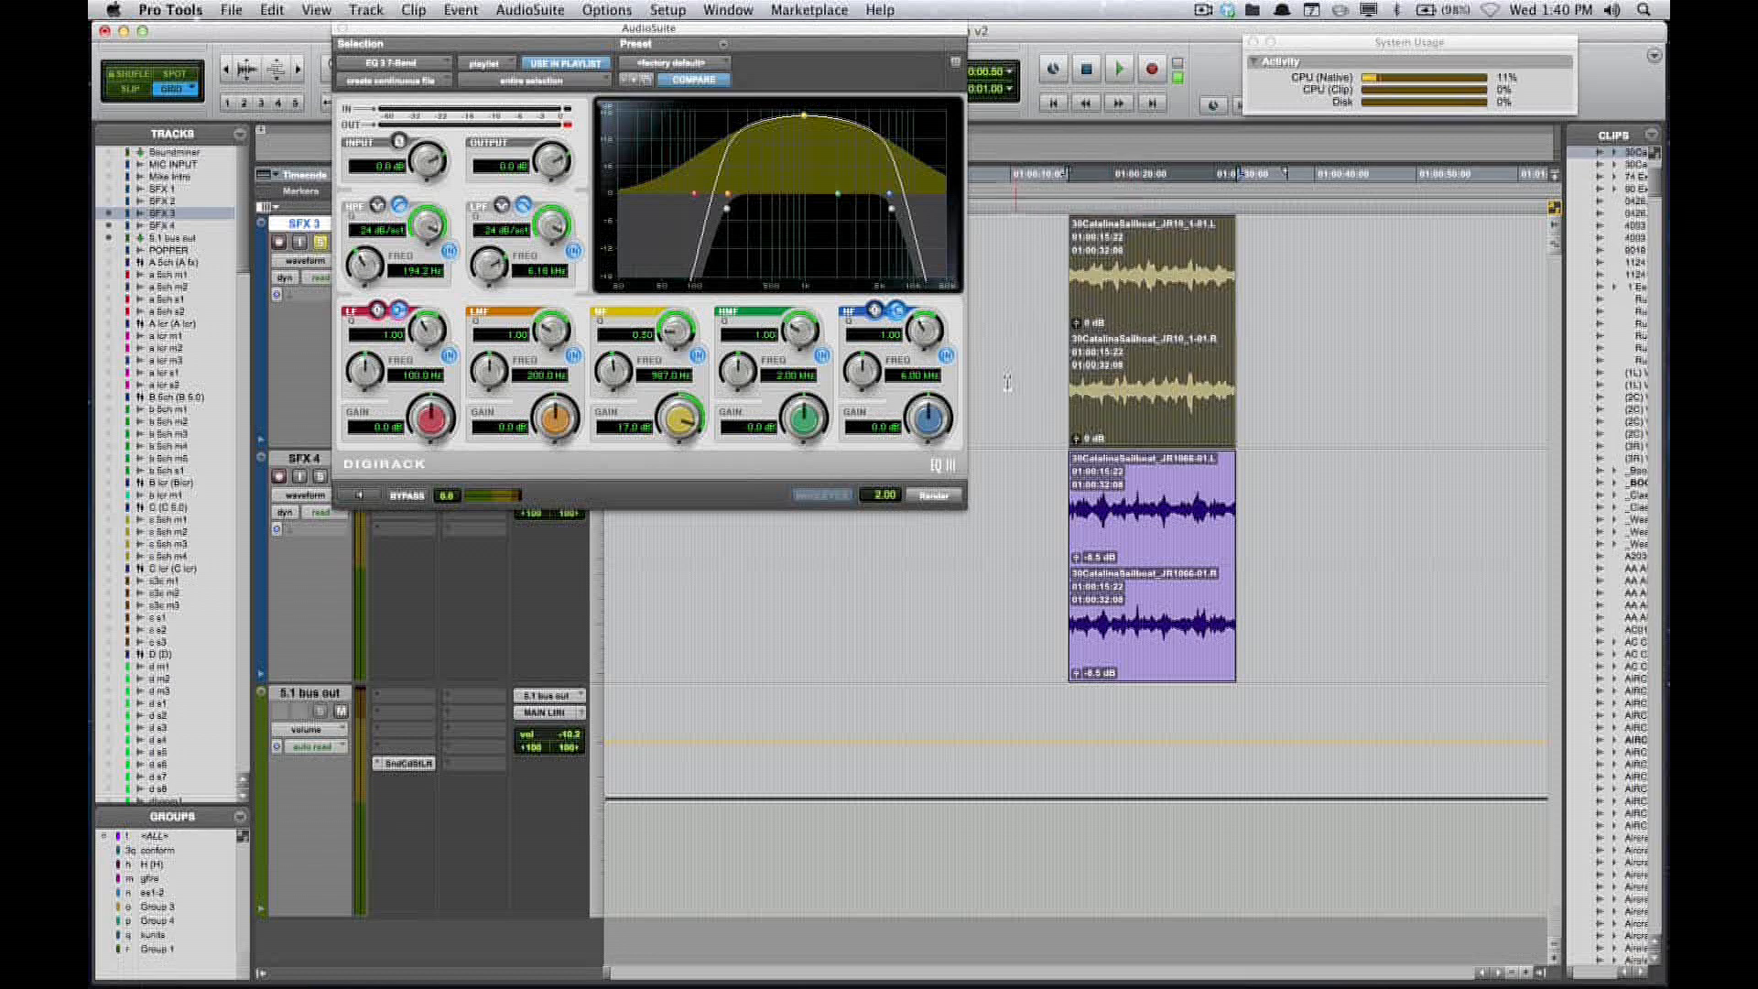
- Set the AudioSuite handle length to 60 seconds and render the EQ onto the SFX 3 clip
click(886, 499)
click(877, 497)
text(60)
key(Return)
click(933, 495)
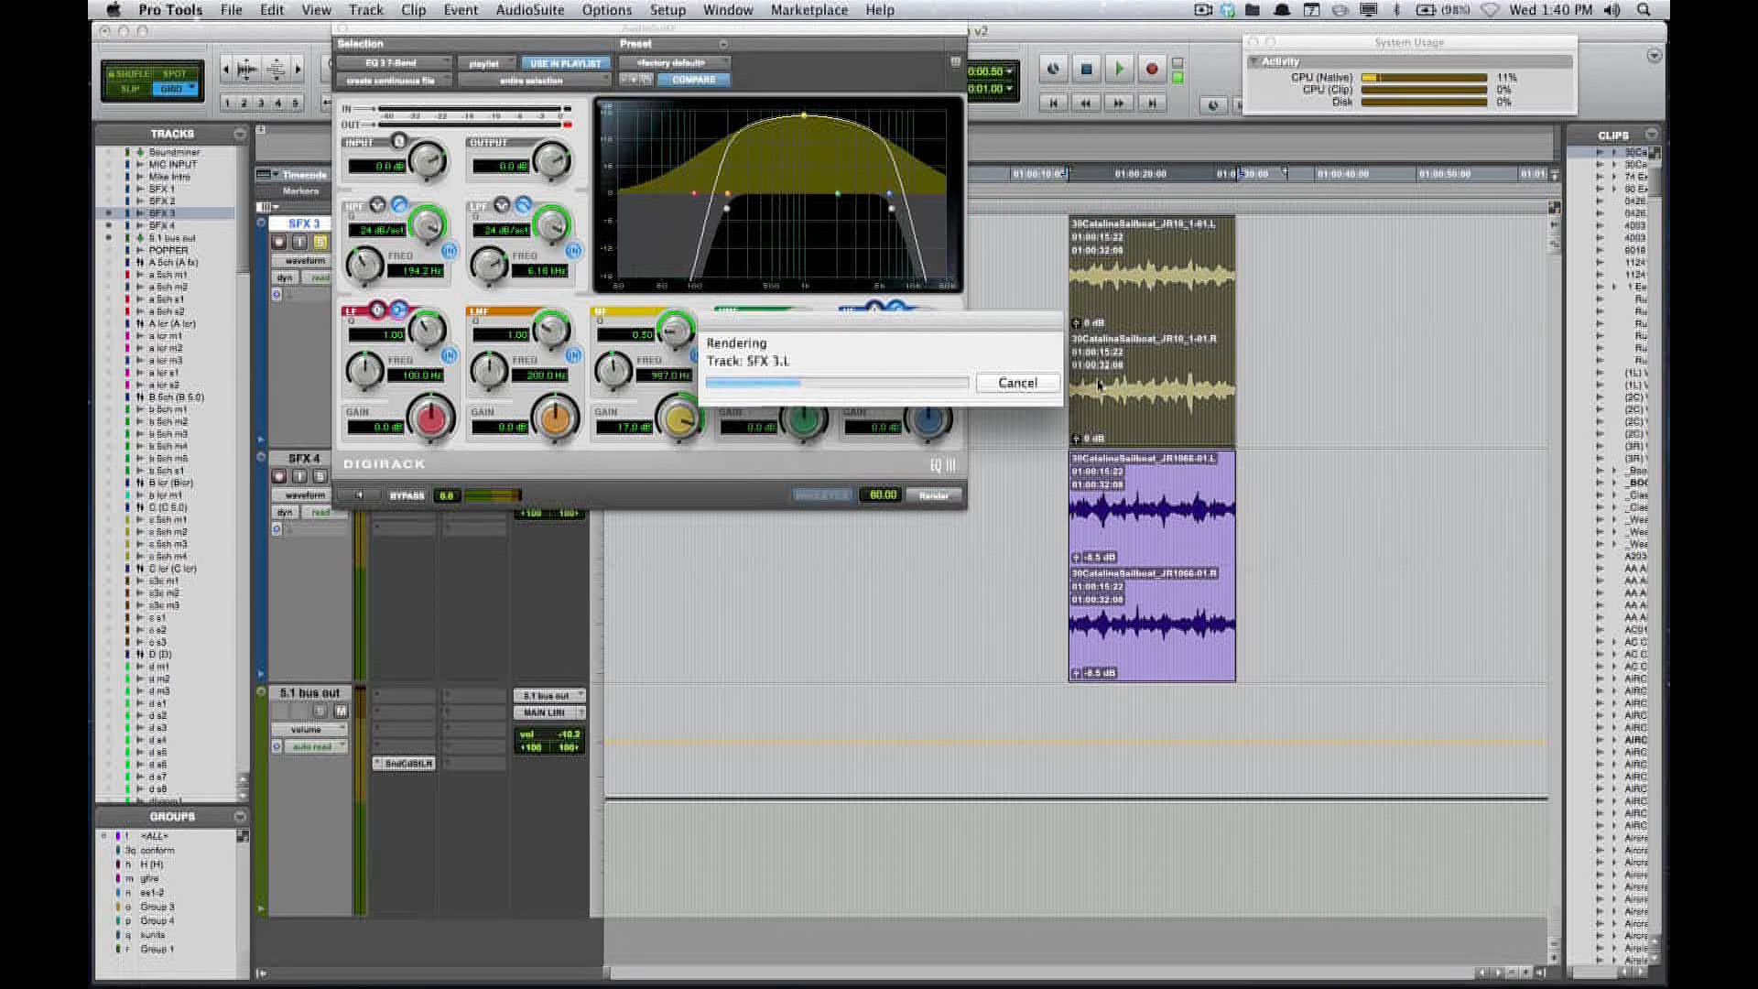
- Close the AudioSuite window and extend the rendered SFX 3 clip to span 00:59:30:00 to 01:01:32:06
key(r)
key(r)
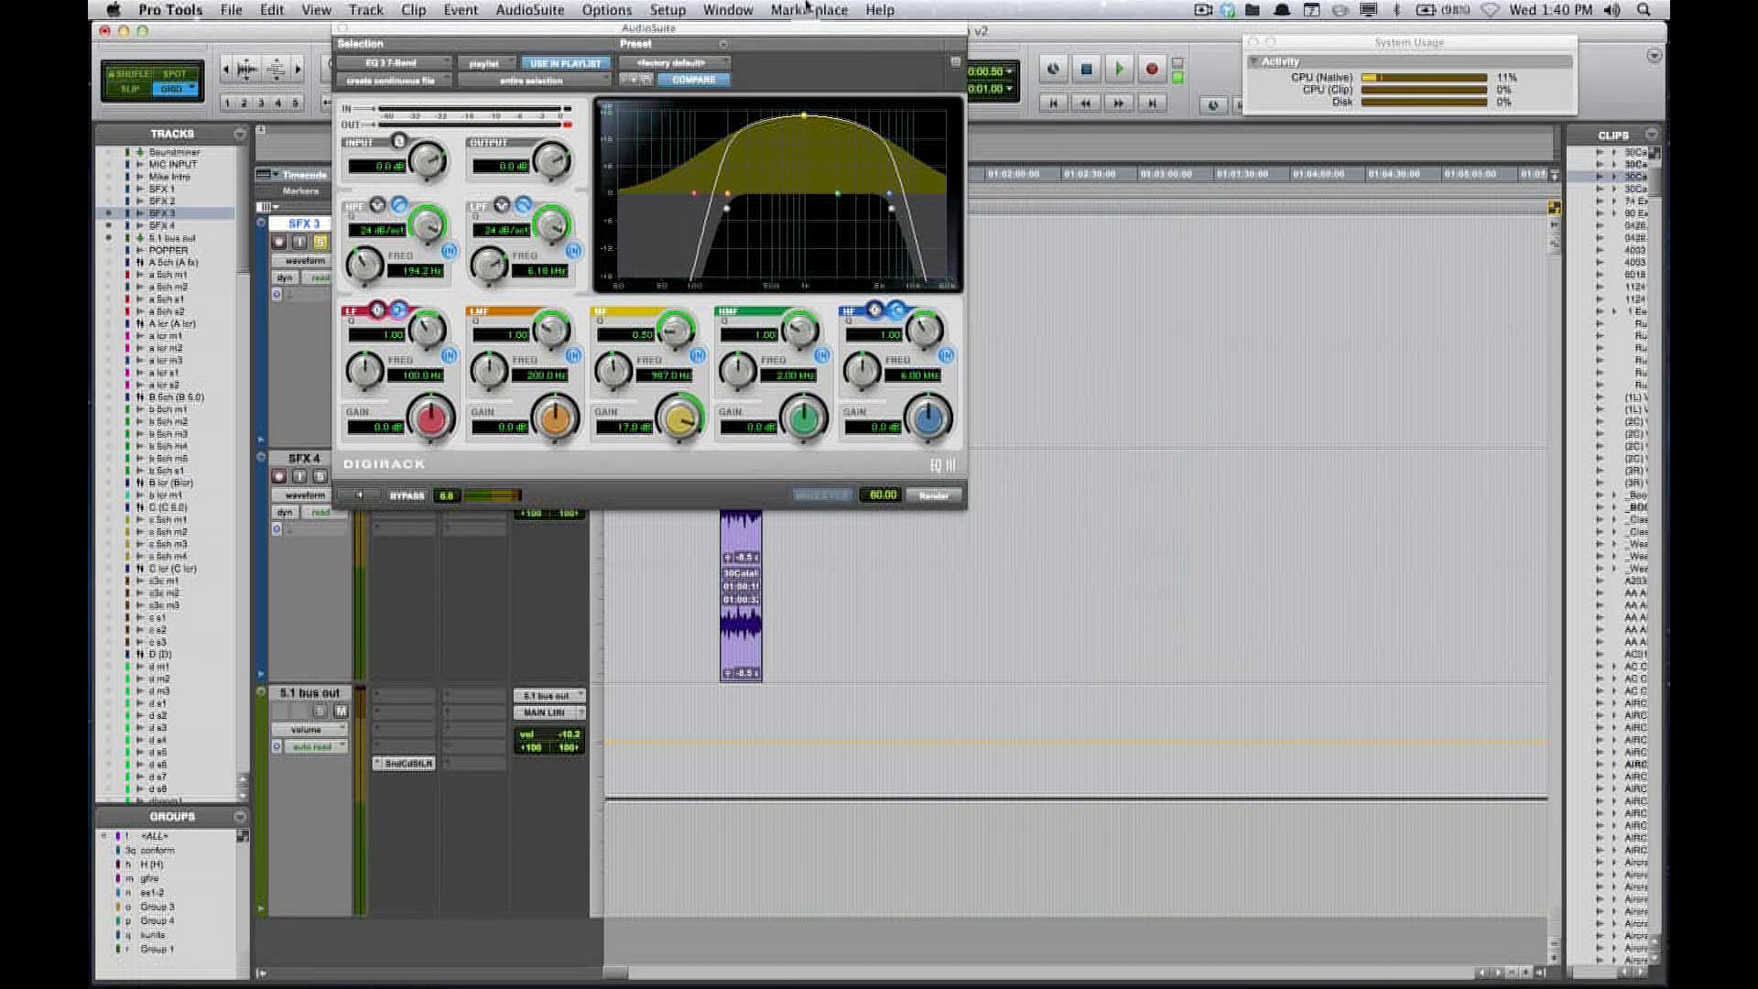
click(341, 29)
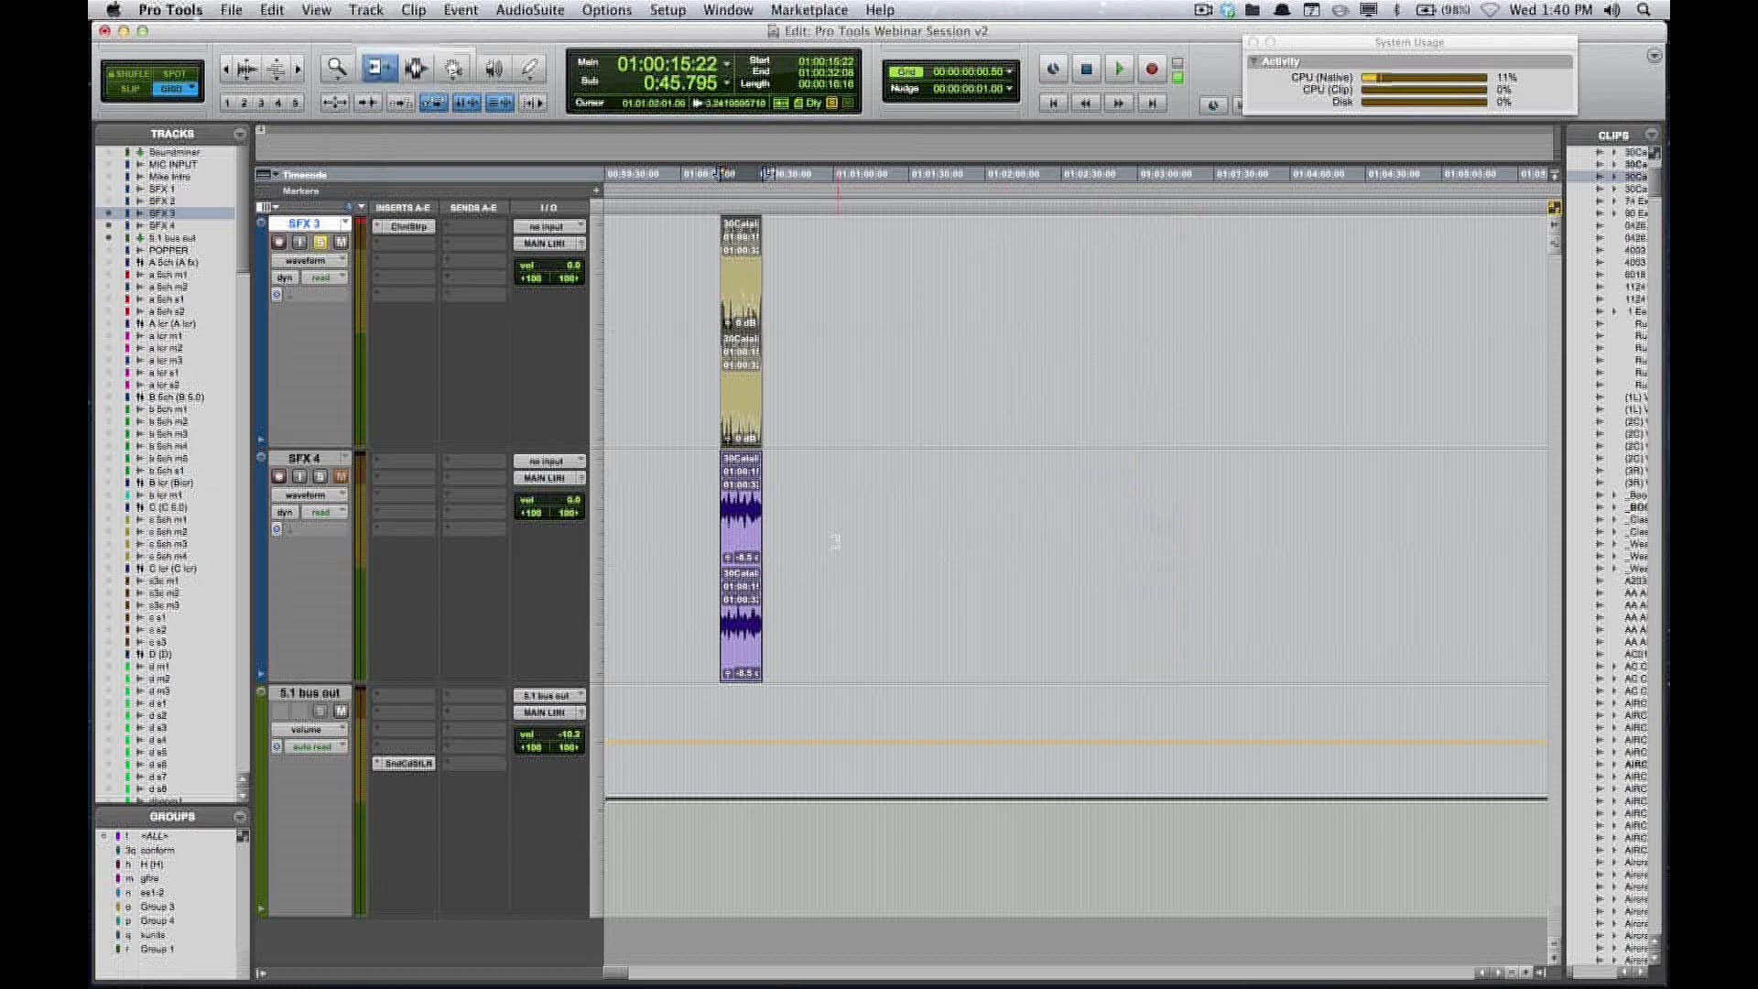
drag(758, 335, 1132, 332)
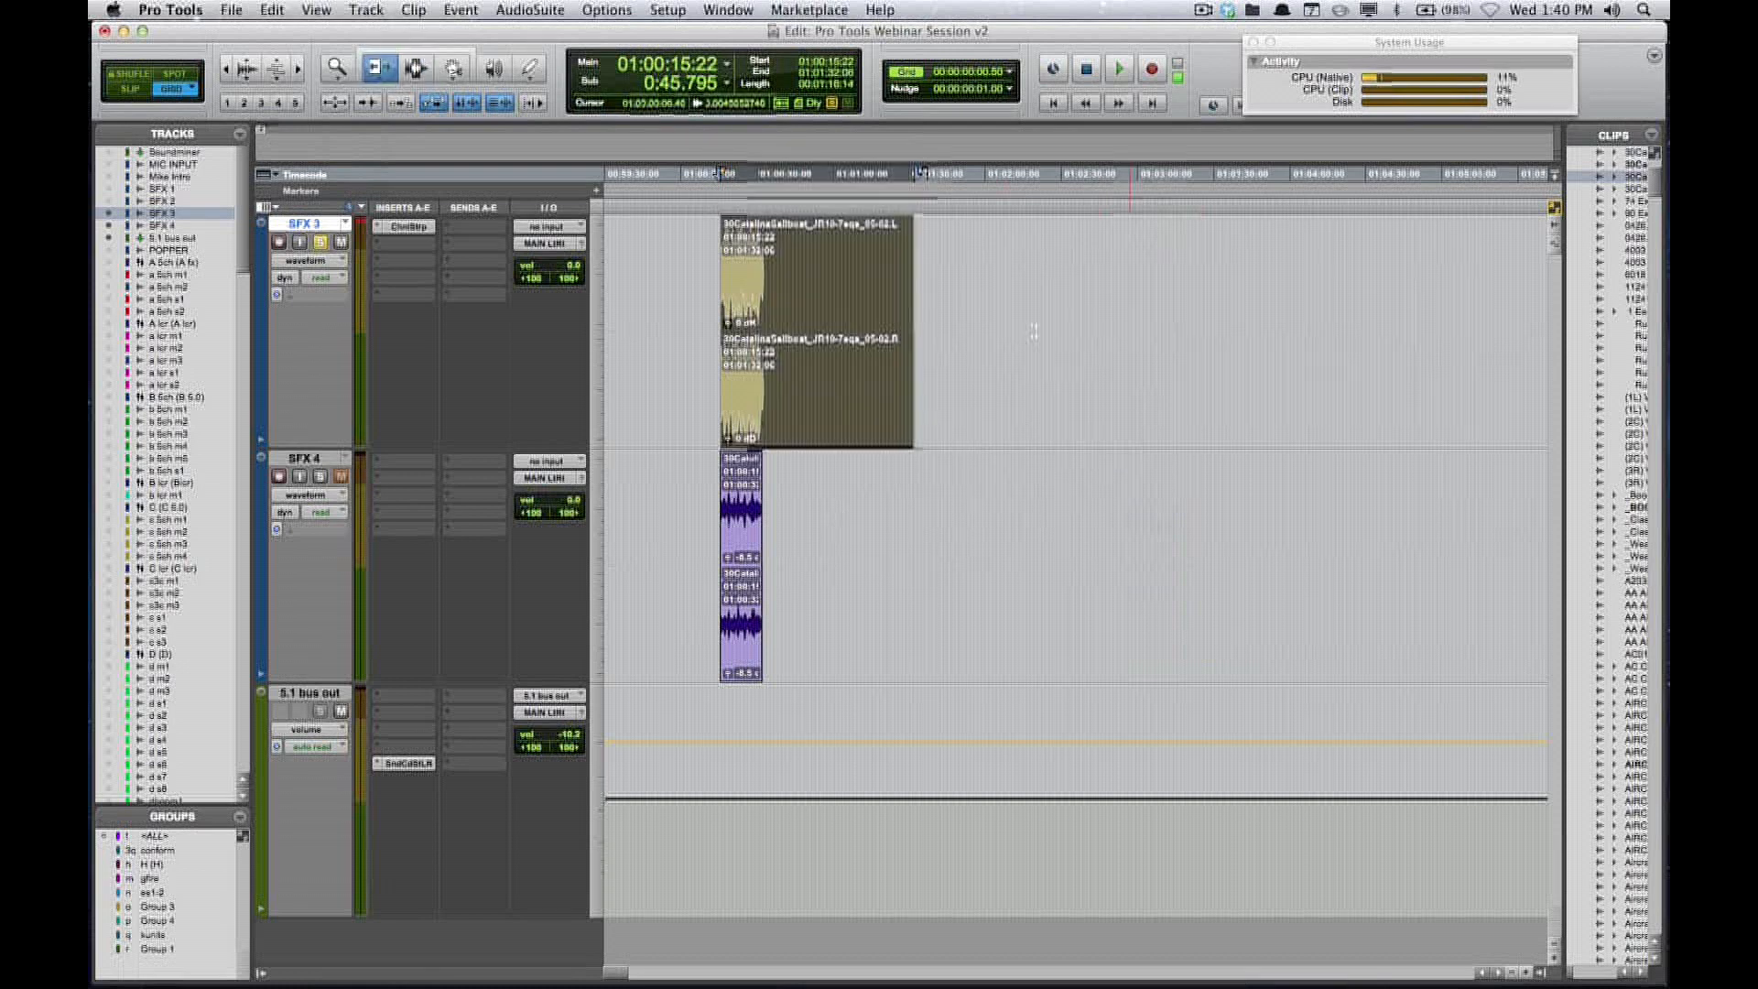
drag(734, 307, 591, 303)
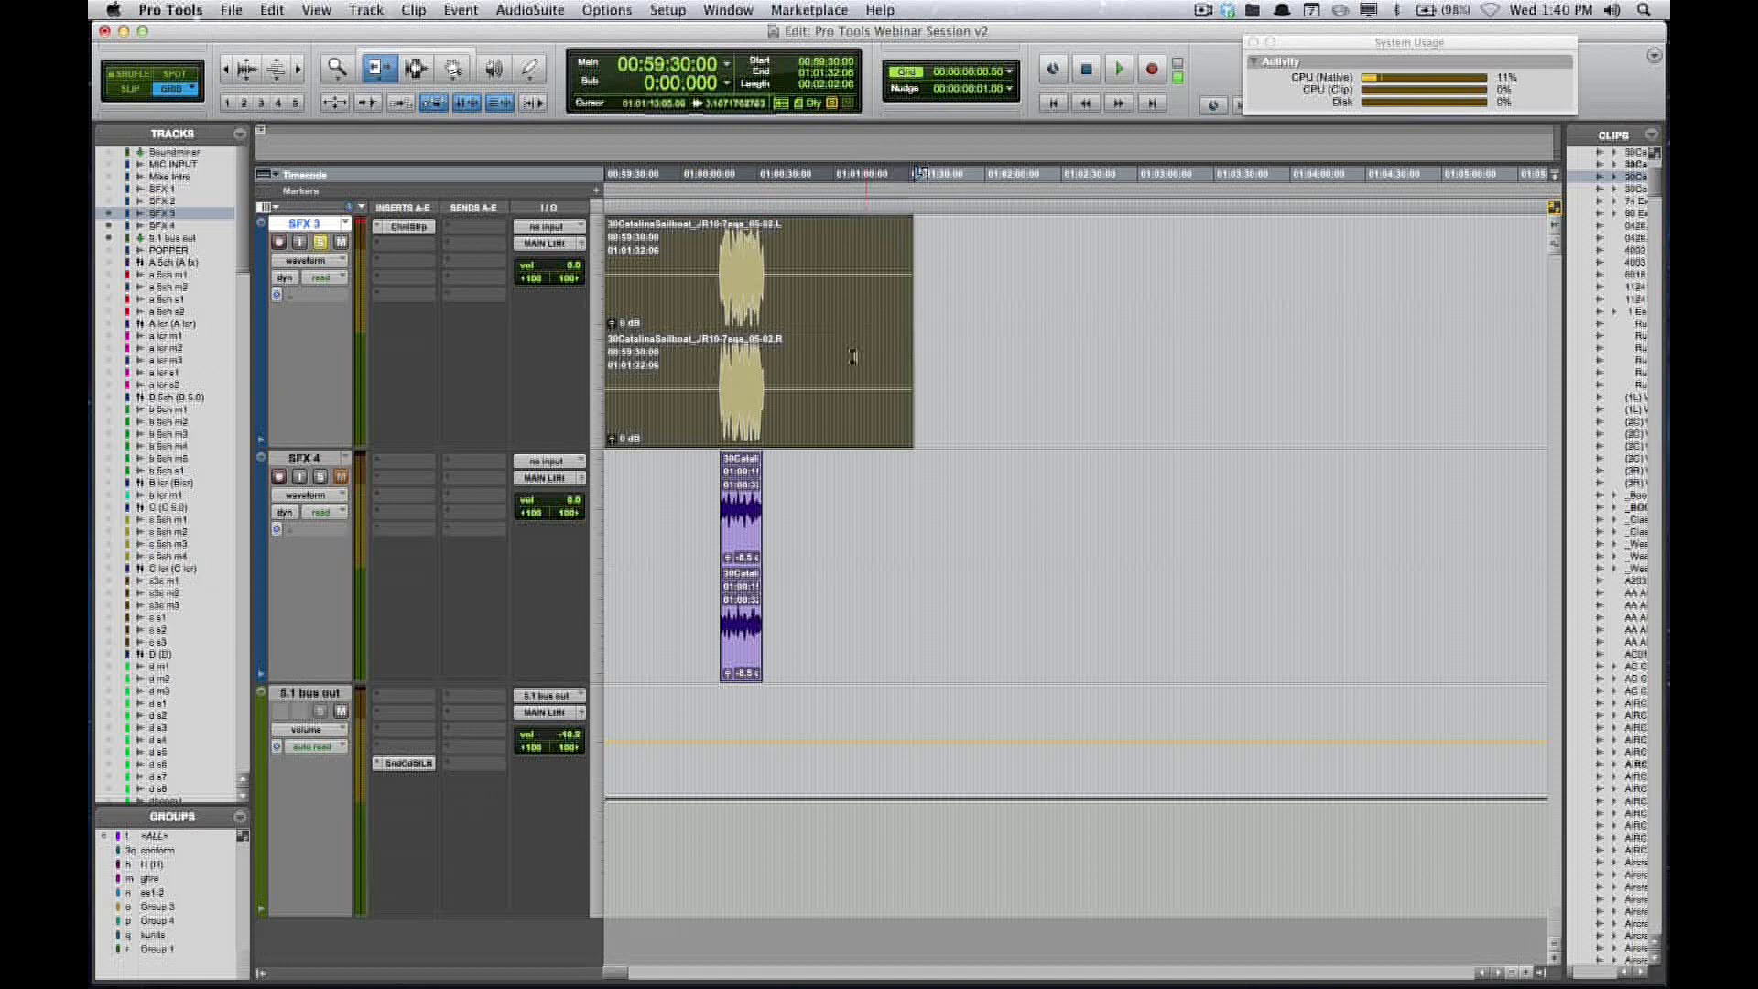
- Undo the SFX 3 clip extensions and EQ render, and place the edit cursor in the clip at 01:00:23:13
key(super+z)
key(super+z)
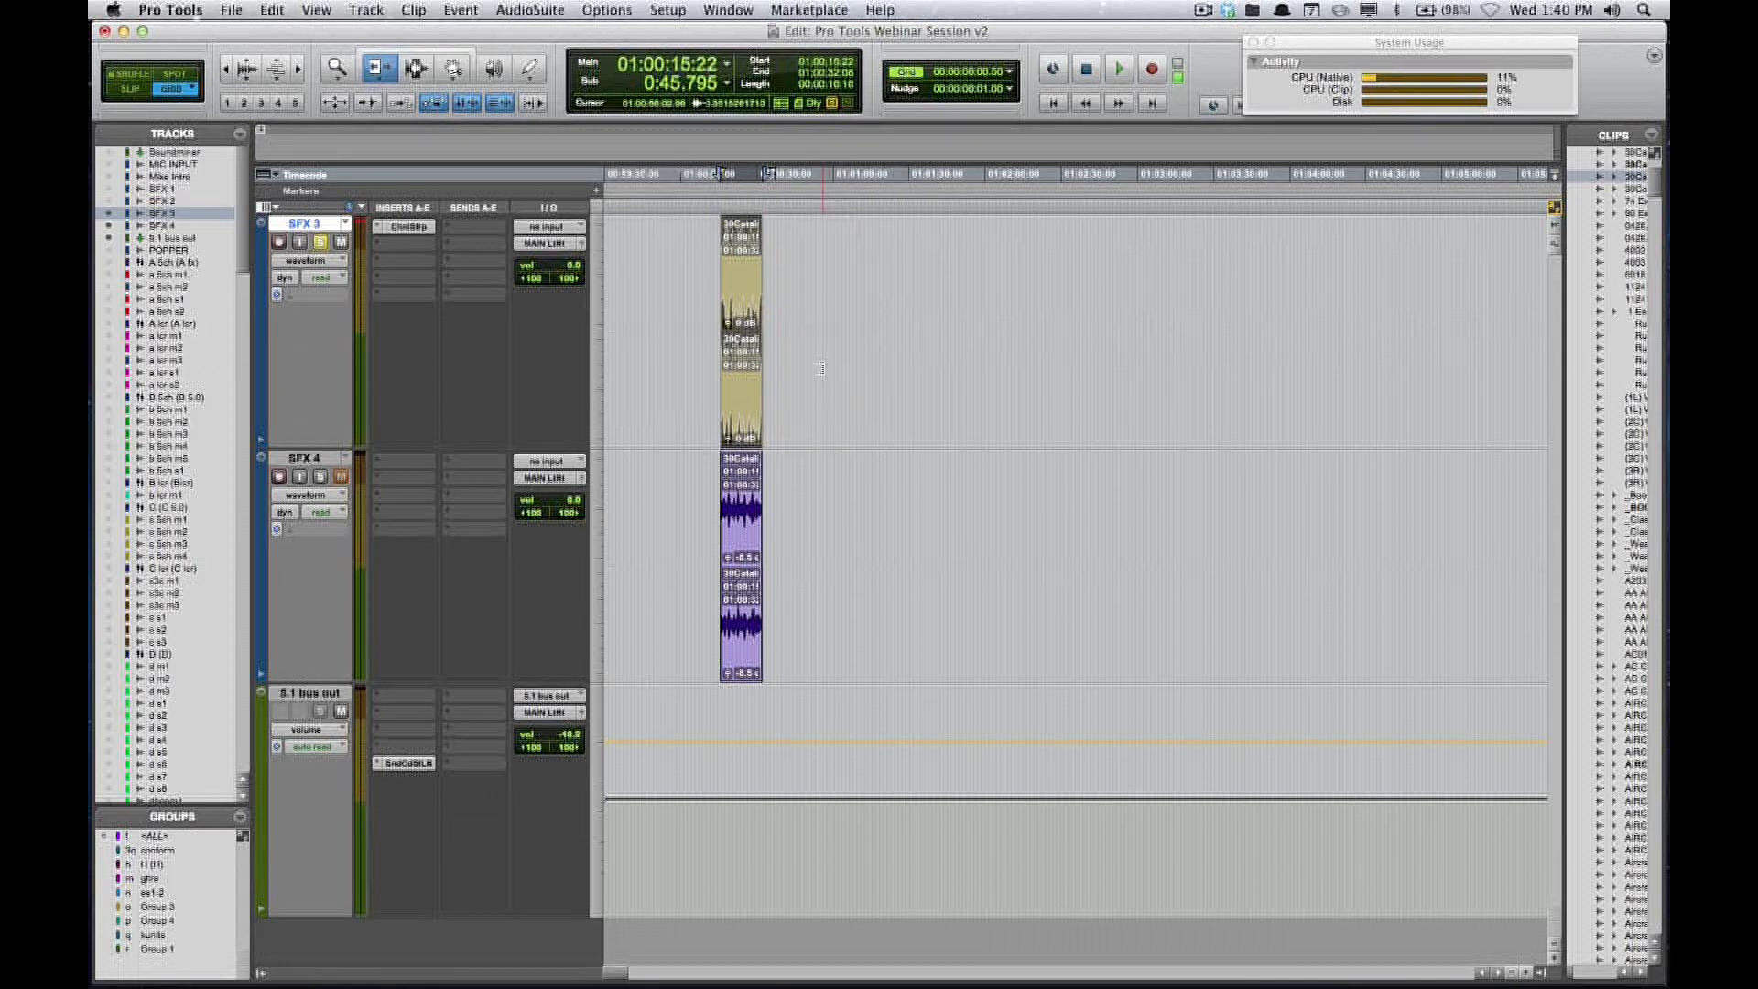
key(F7)
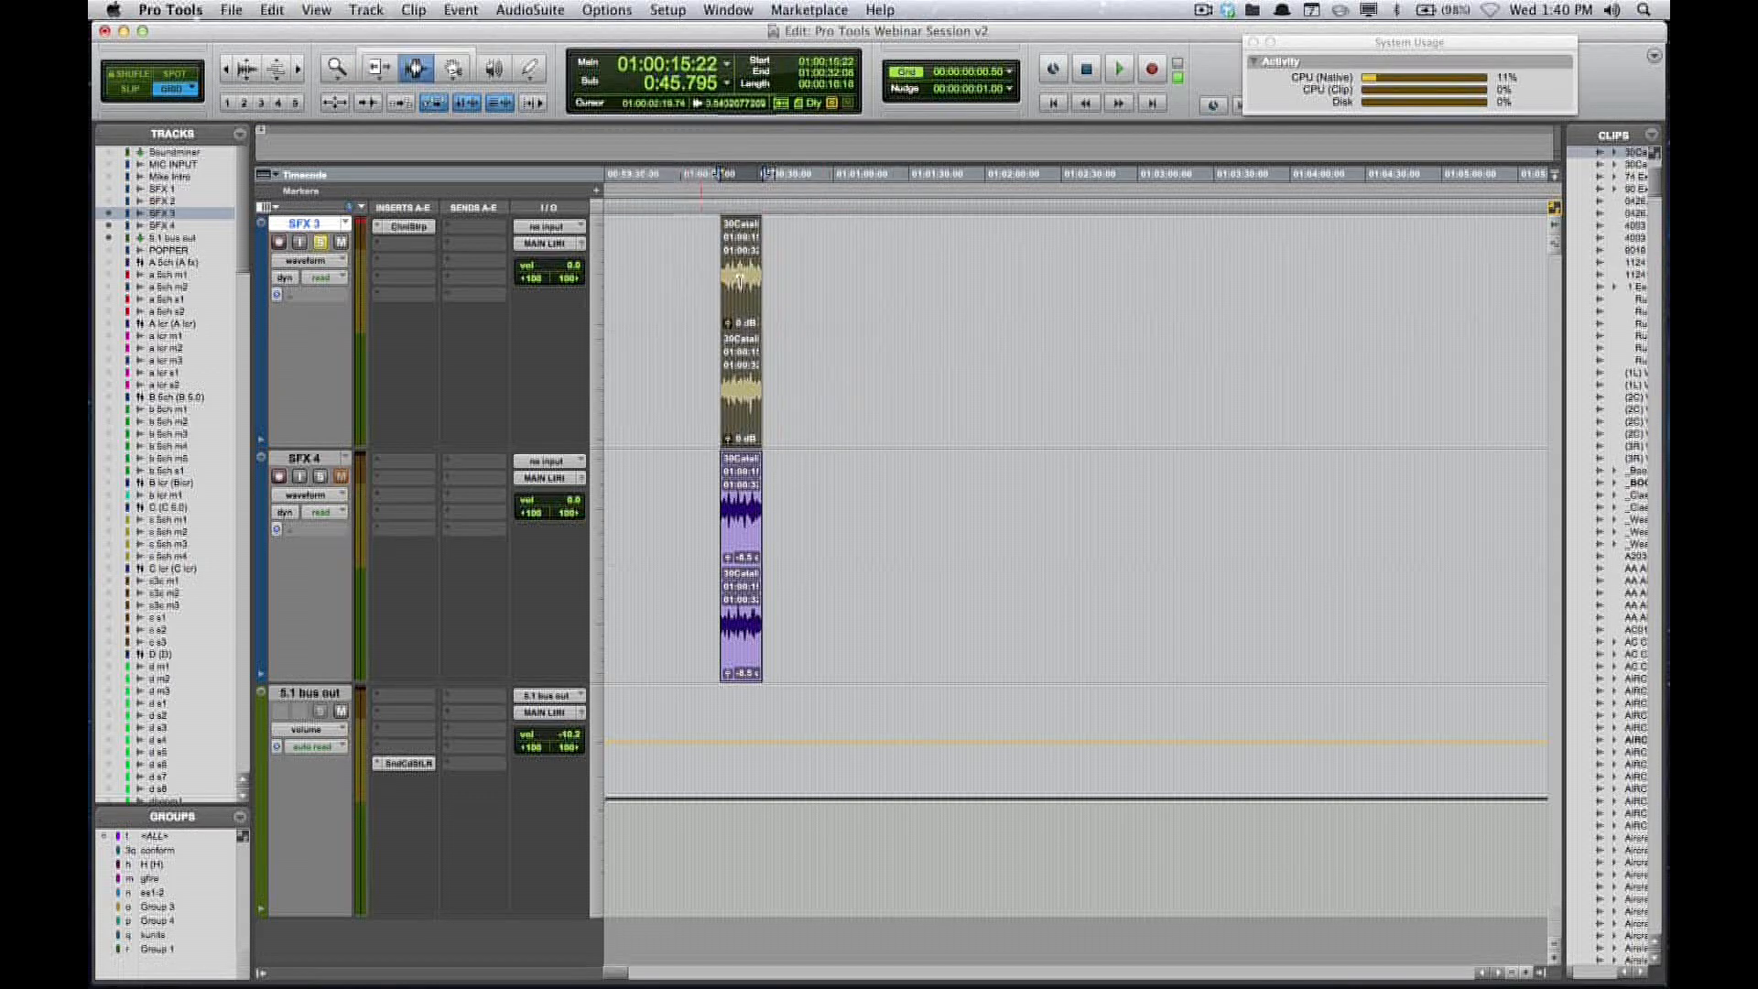
click(740, 282)
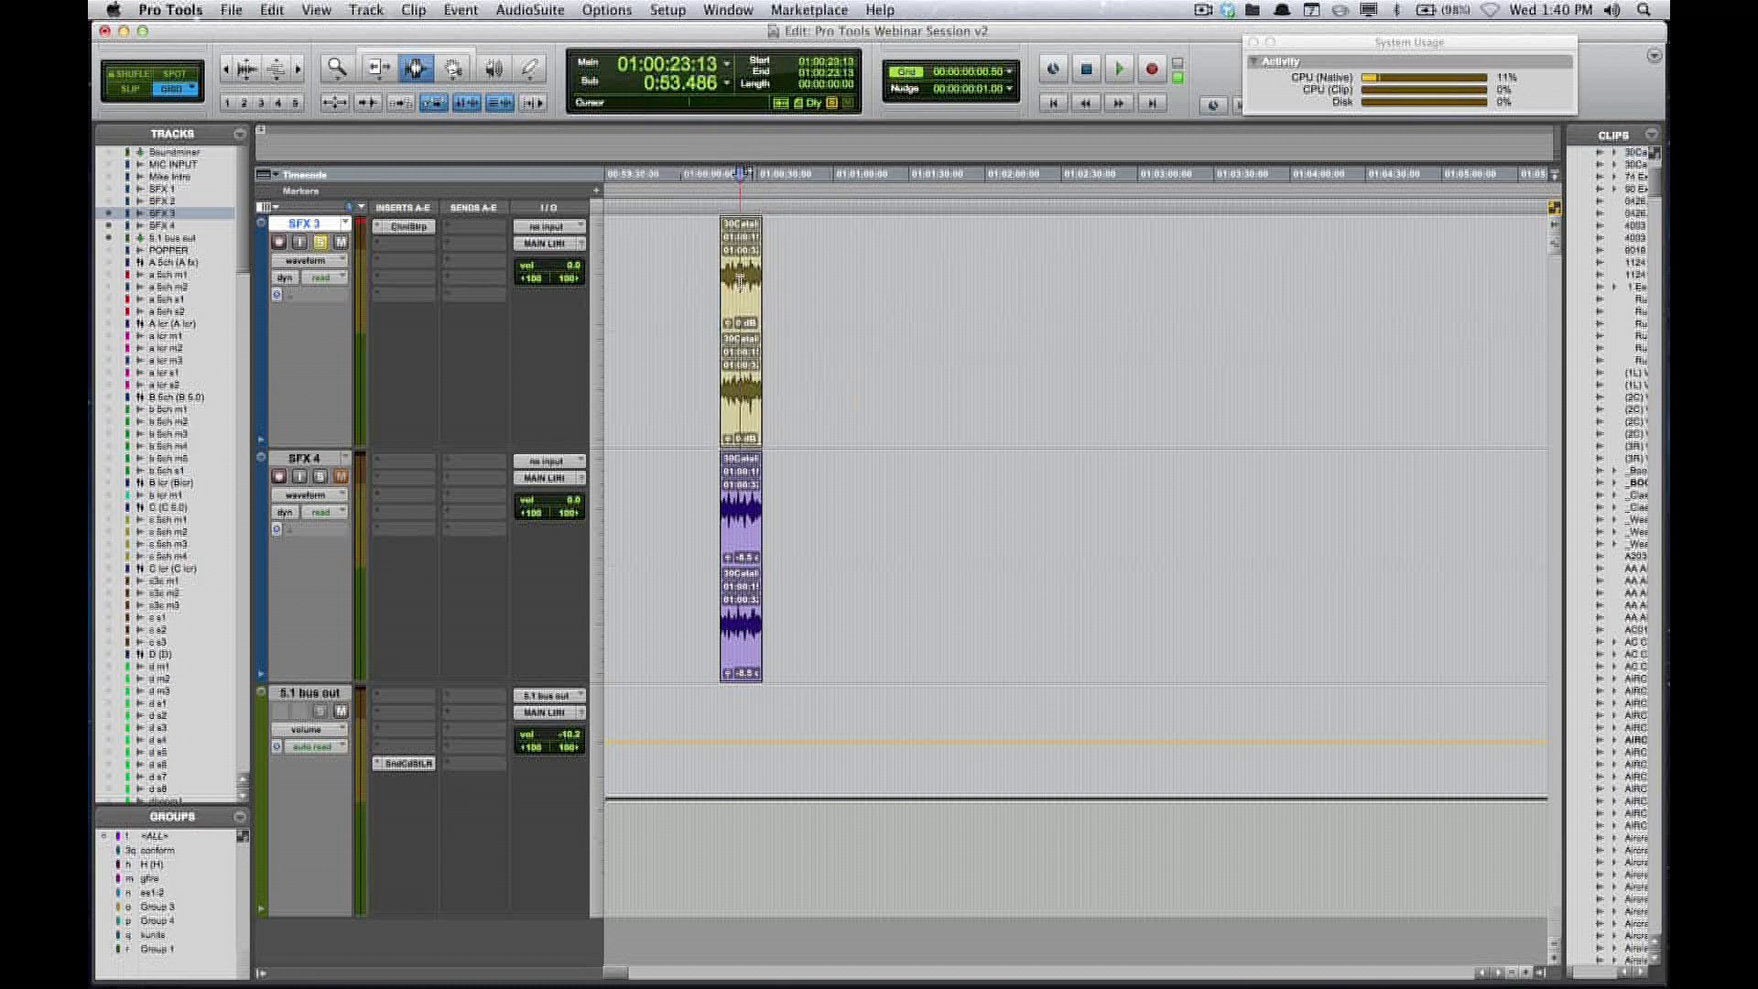
key(super+])
key(super+])
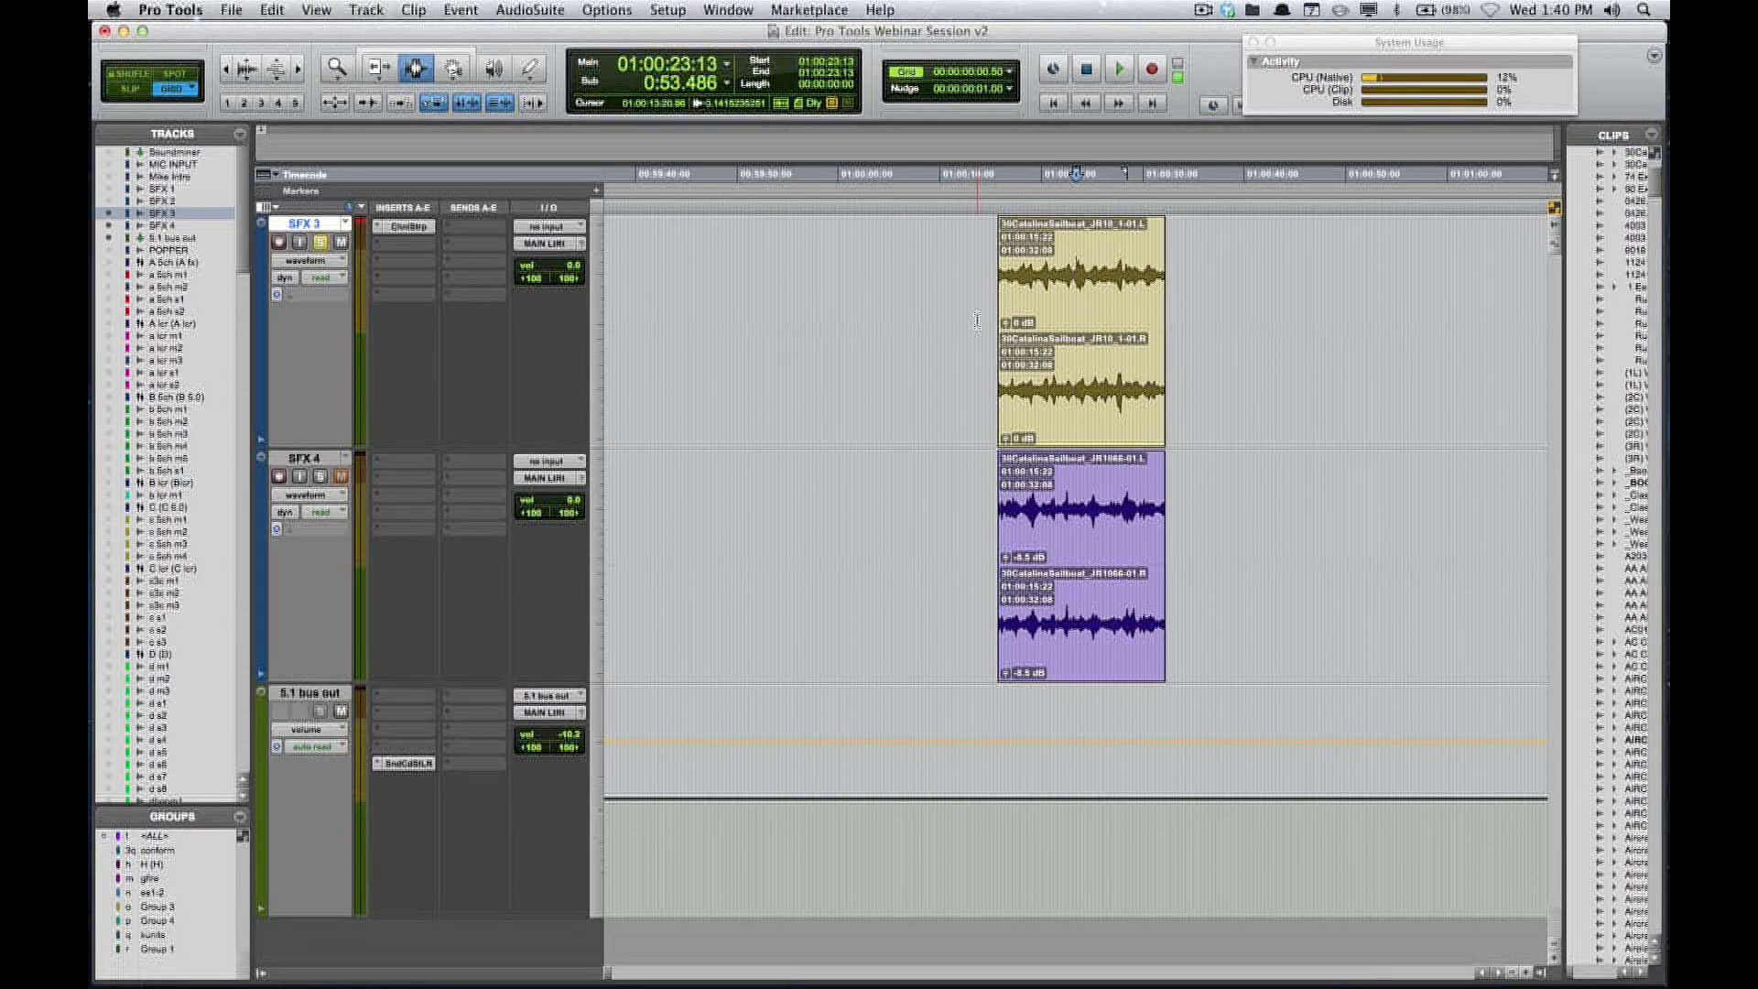